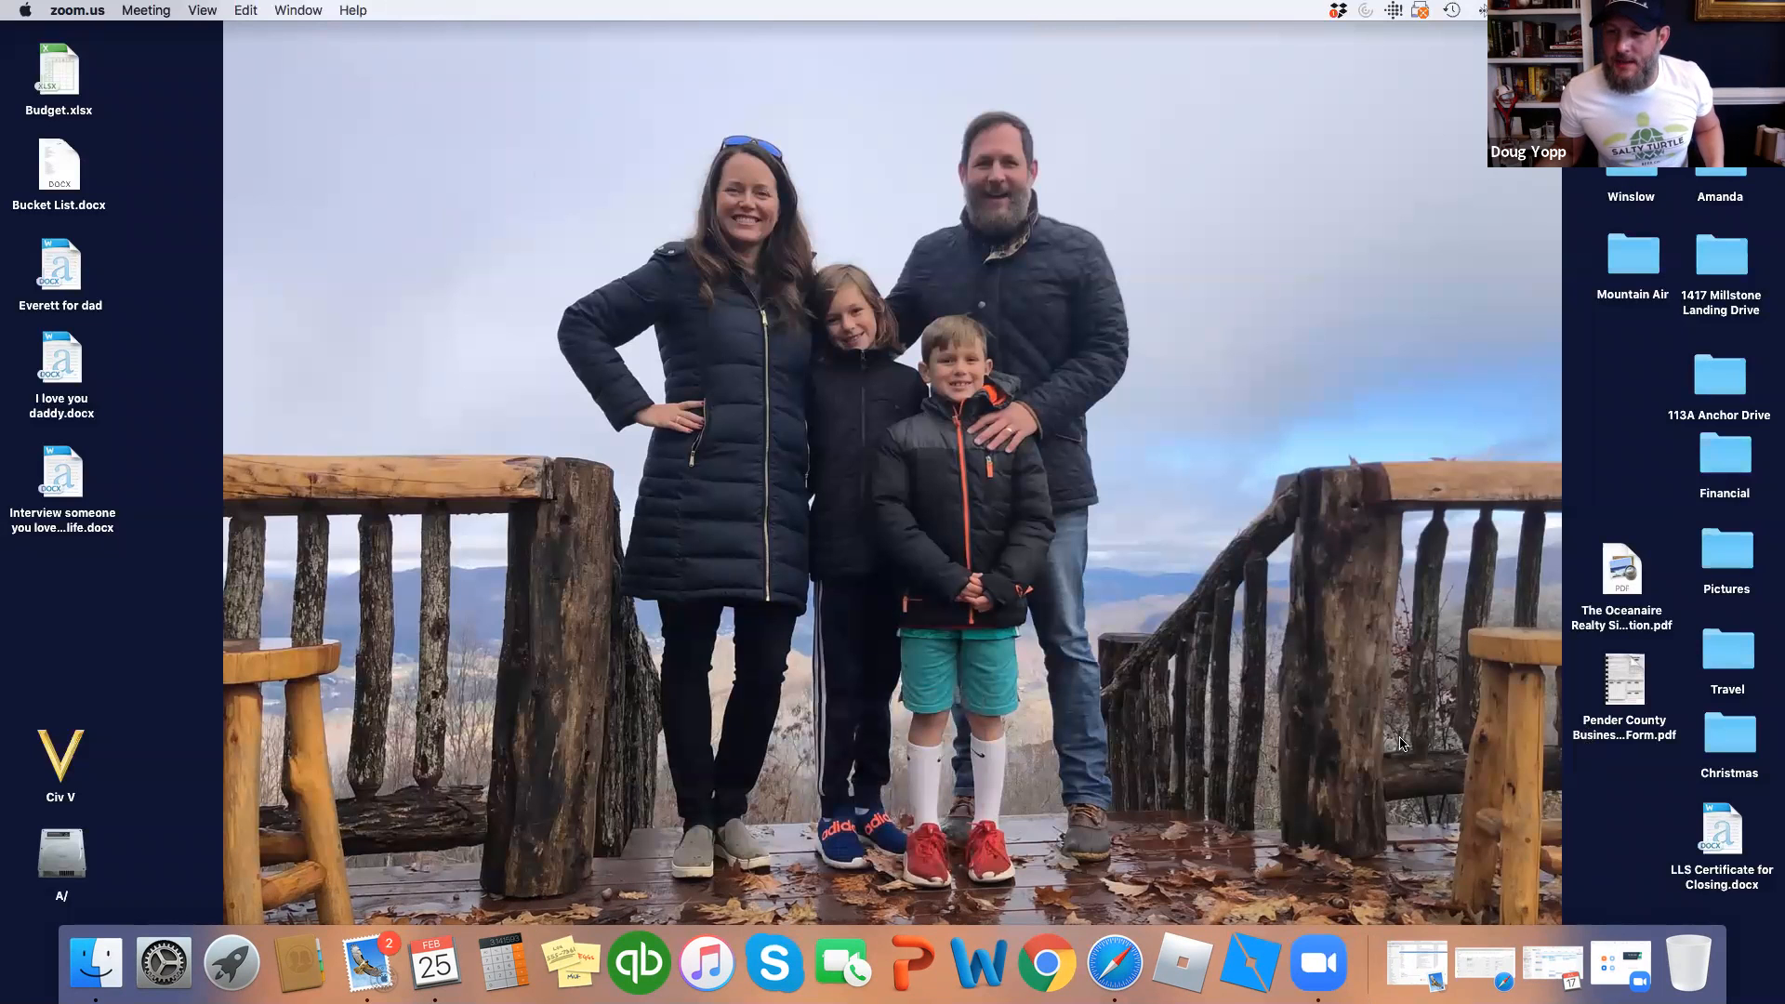
Restore the minimized Safari window showing the Flexmls Full Search (legacy) Residential form.
{"action": "left_click", "coordinate": [1489, 965]}
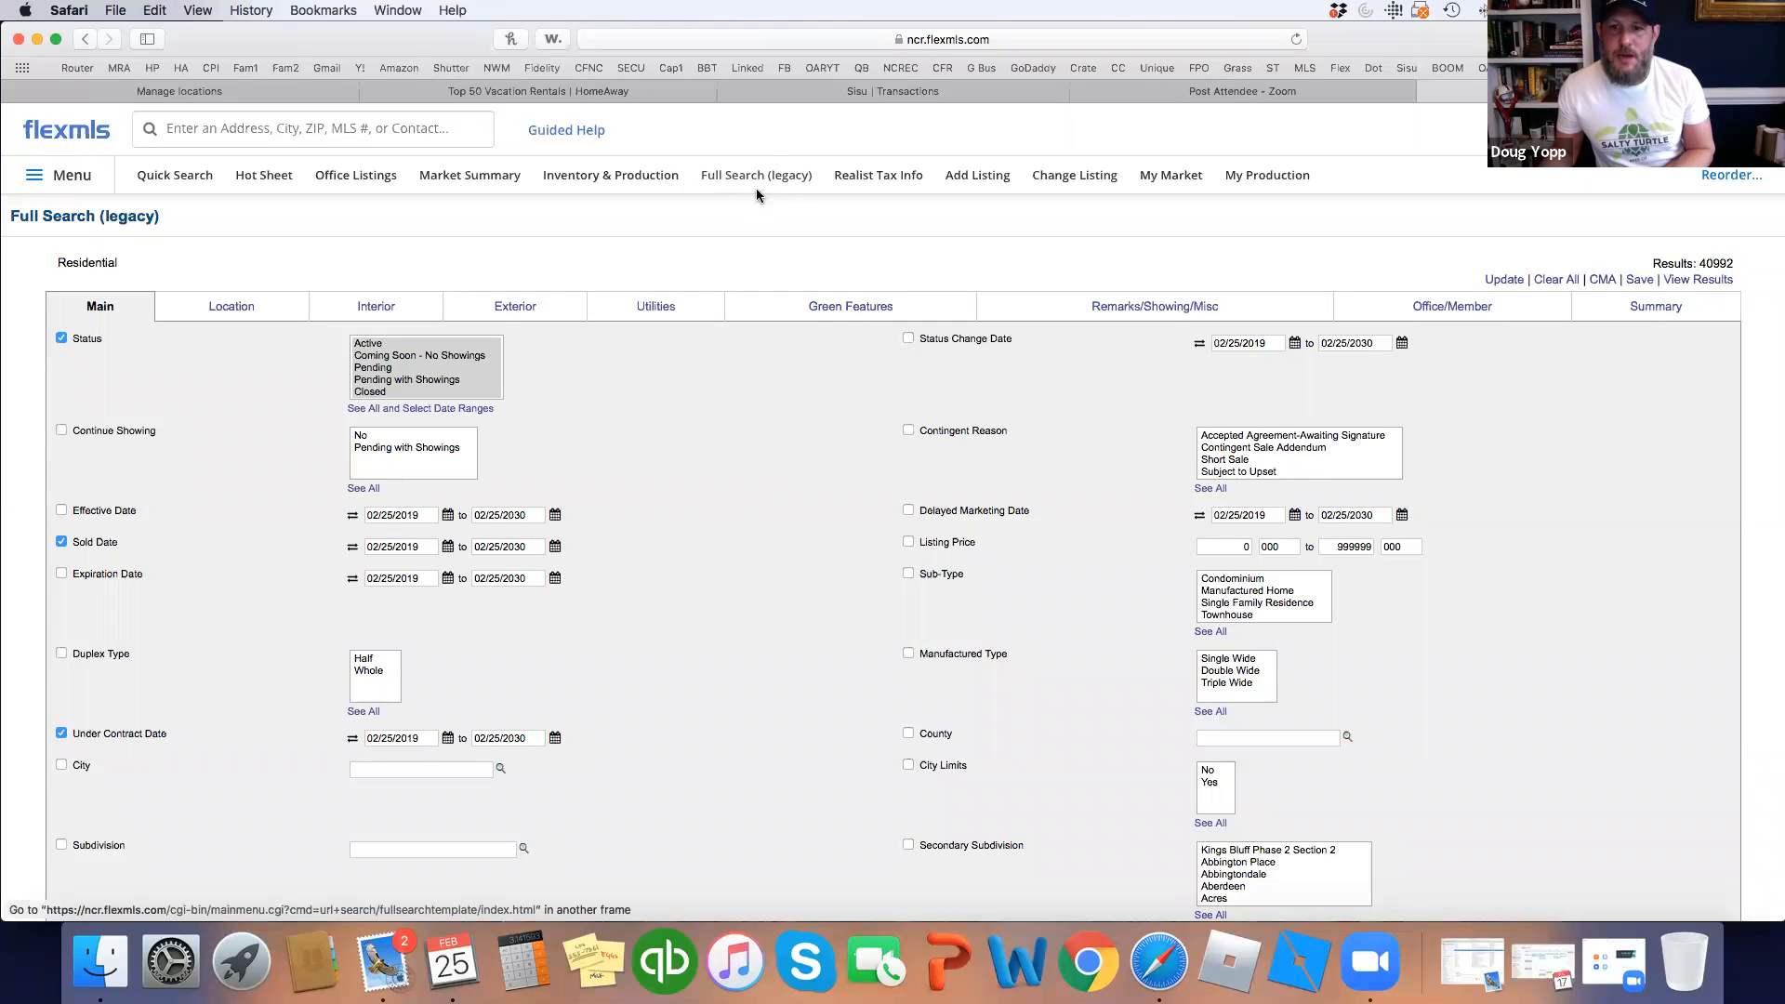
Set Sub-Type to Single Family Residence and add the Neighborhoods of Holly Ridge subdivision.
{"action": "left_click", "coordinate": [1269, 602]}
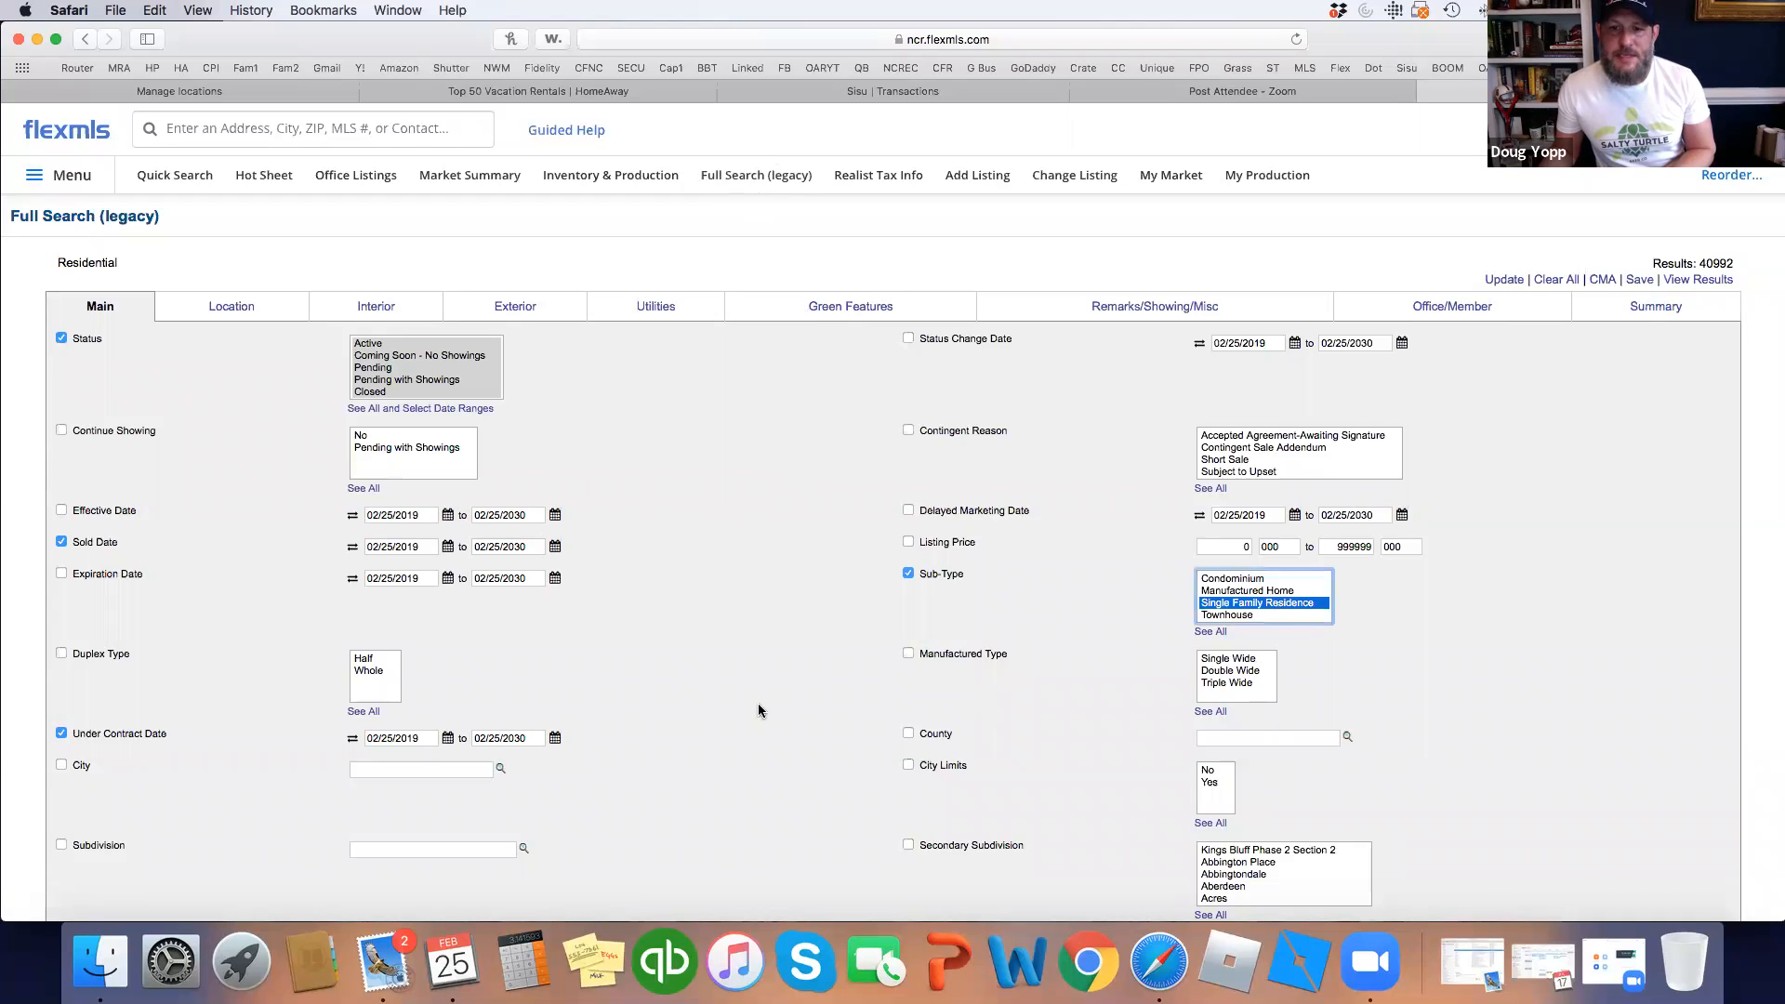
{"action": "scroll", "coordinate": [390, 707], "scroll_direction": "down", "scroll_amount": 3}
{"action": "left_click", "coordinate": [425, 689]}
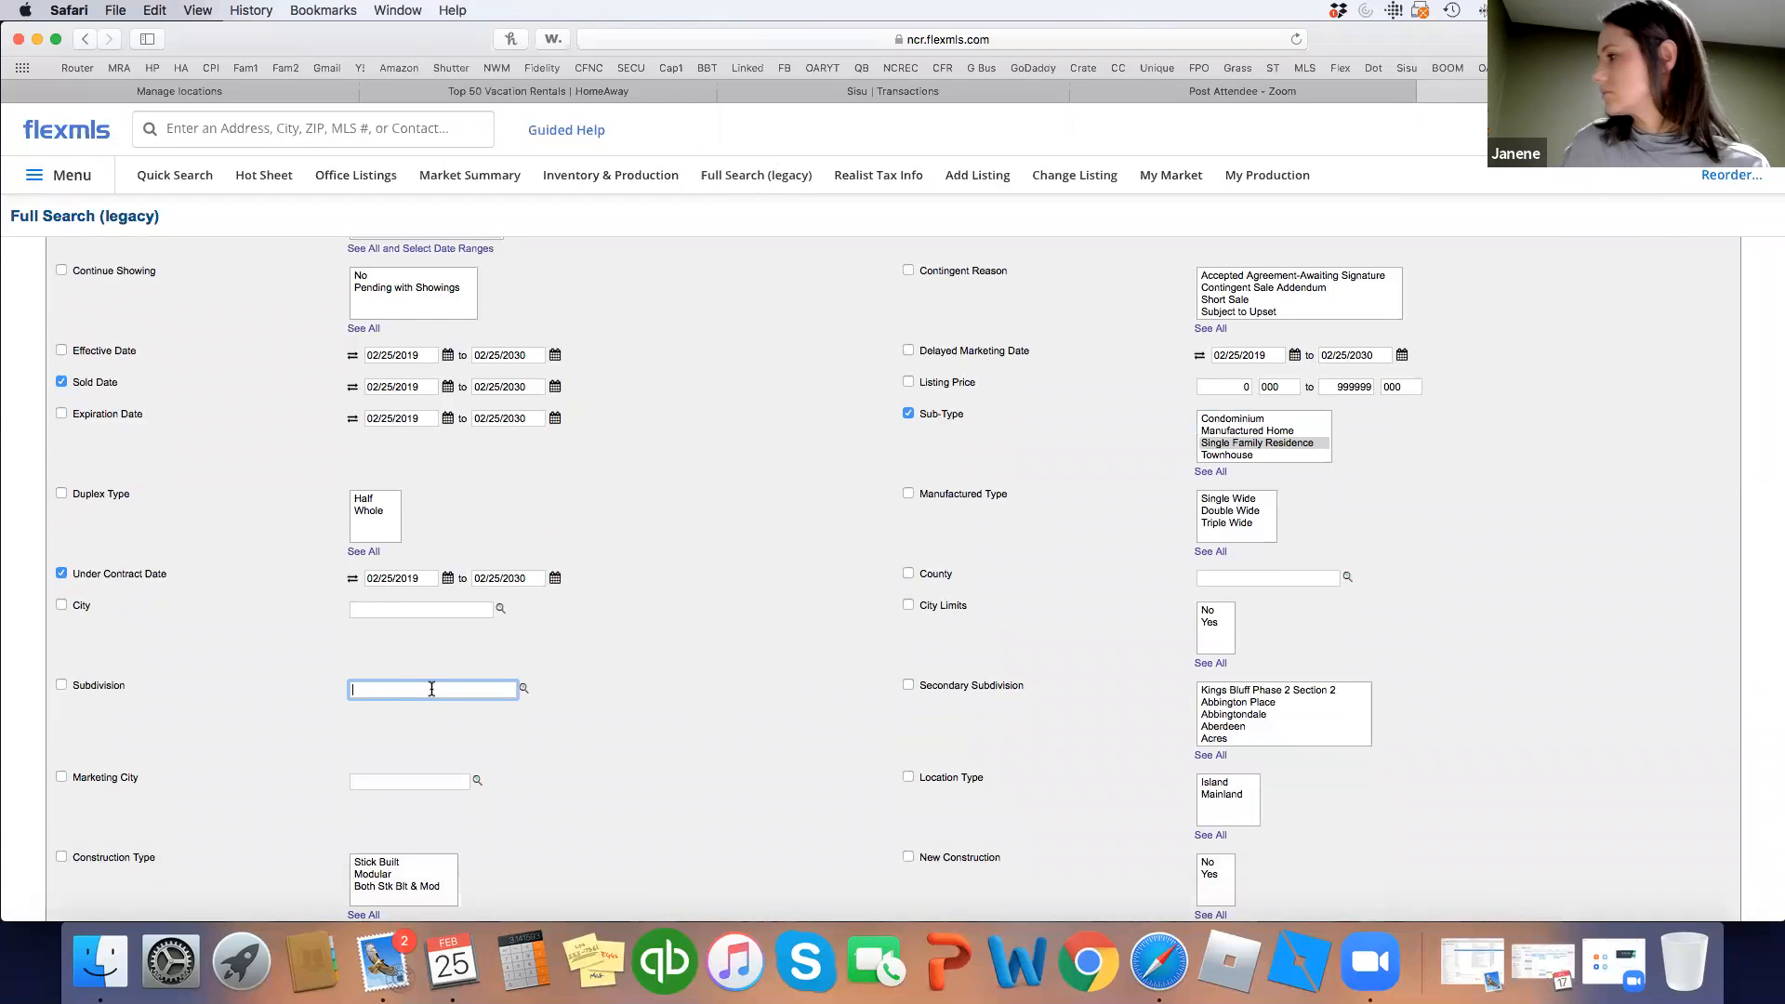
{"action": "left_click", "coordinate": [523, 688]}
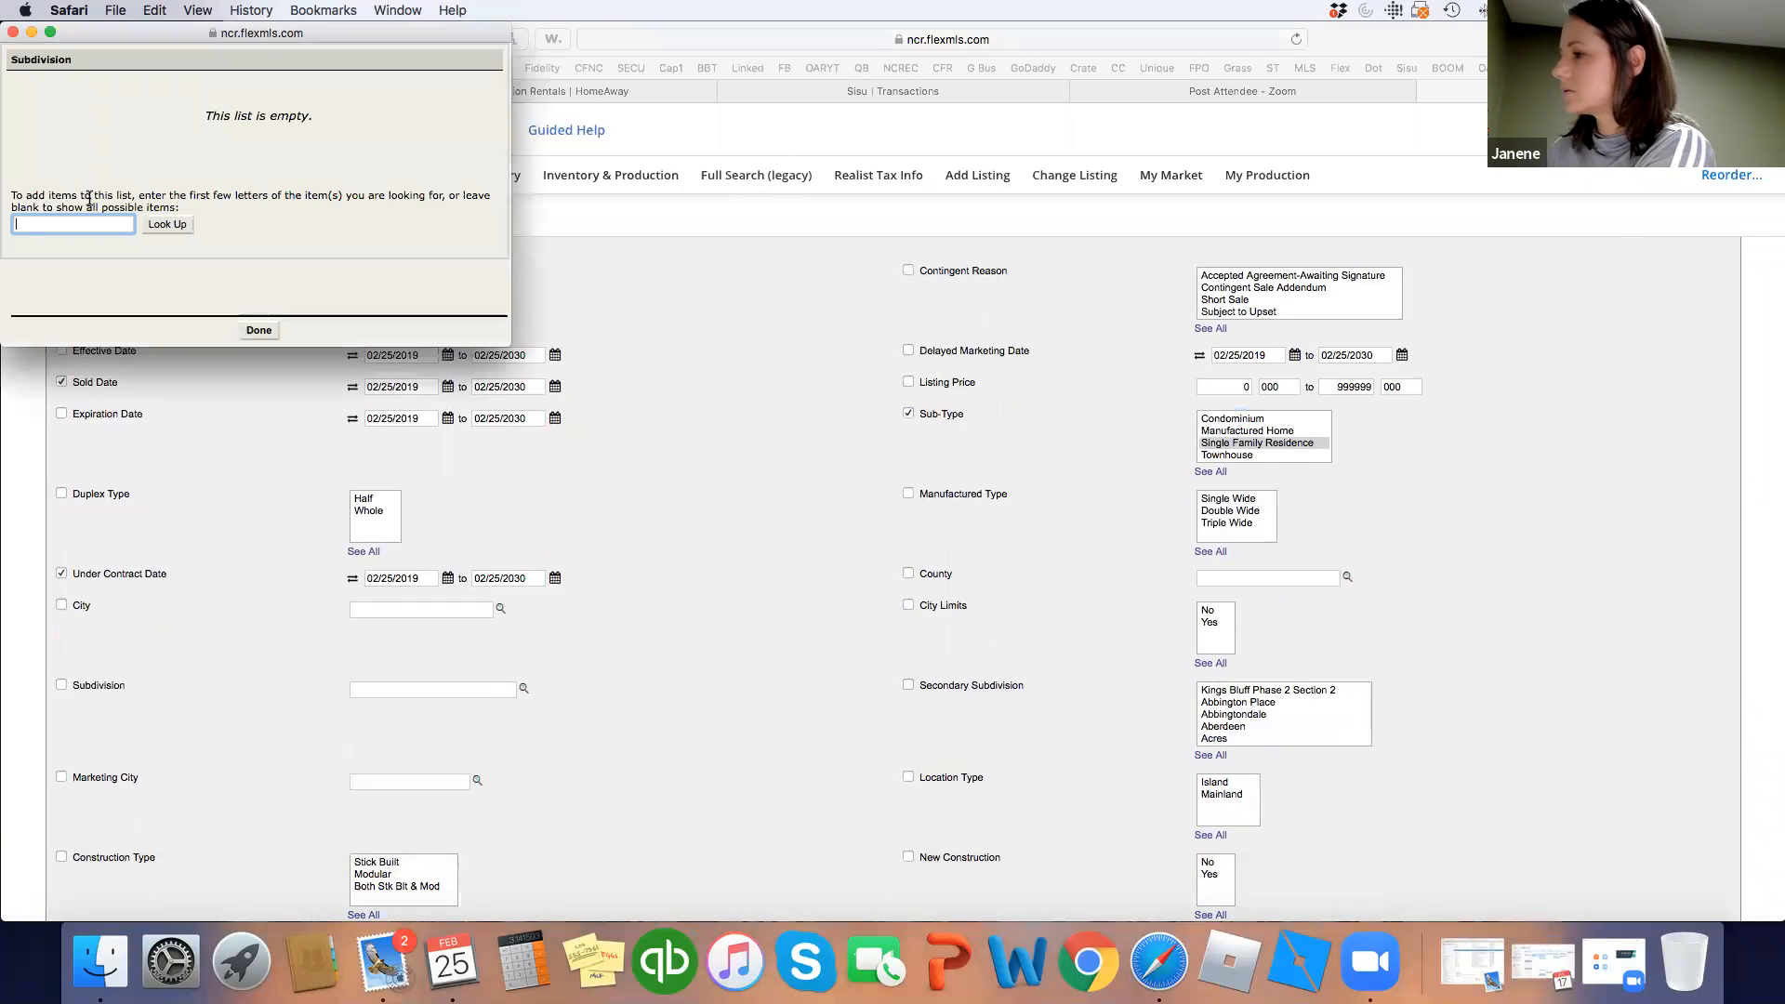
{"action": "type", "text": "neighborho"}
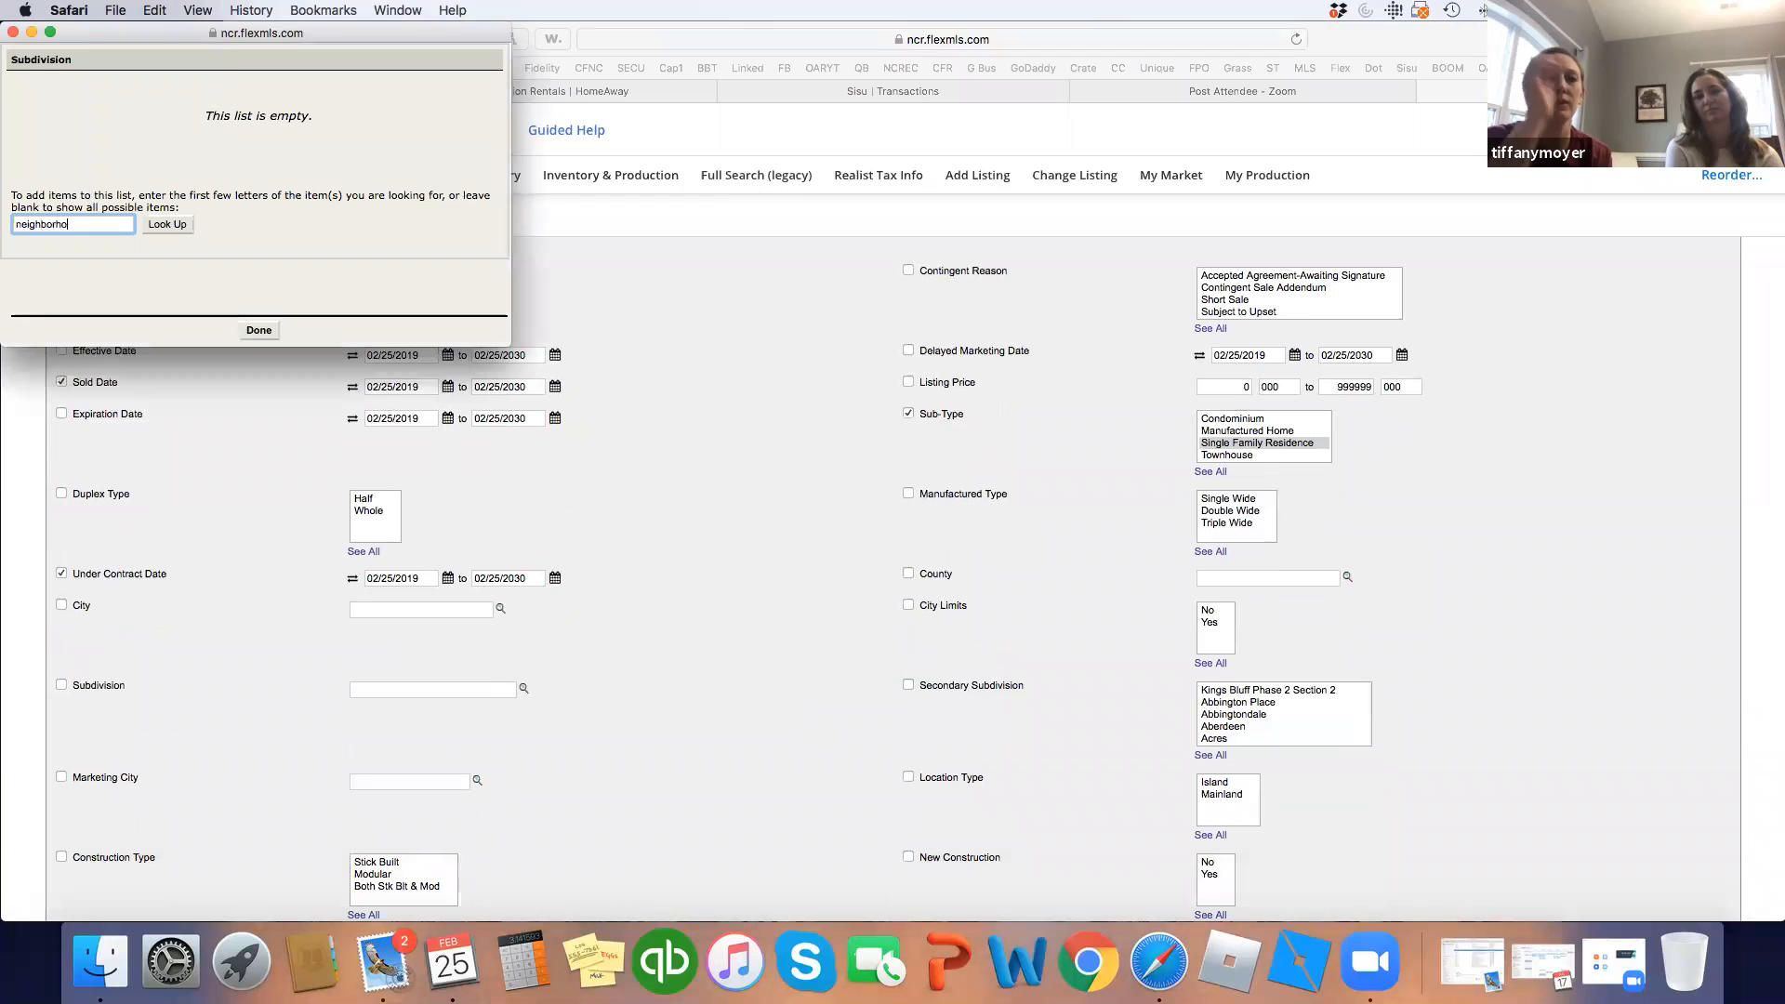
{"action": "type", "text": "ods of holly"}
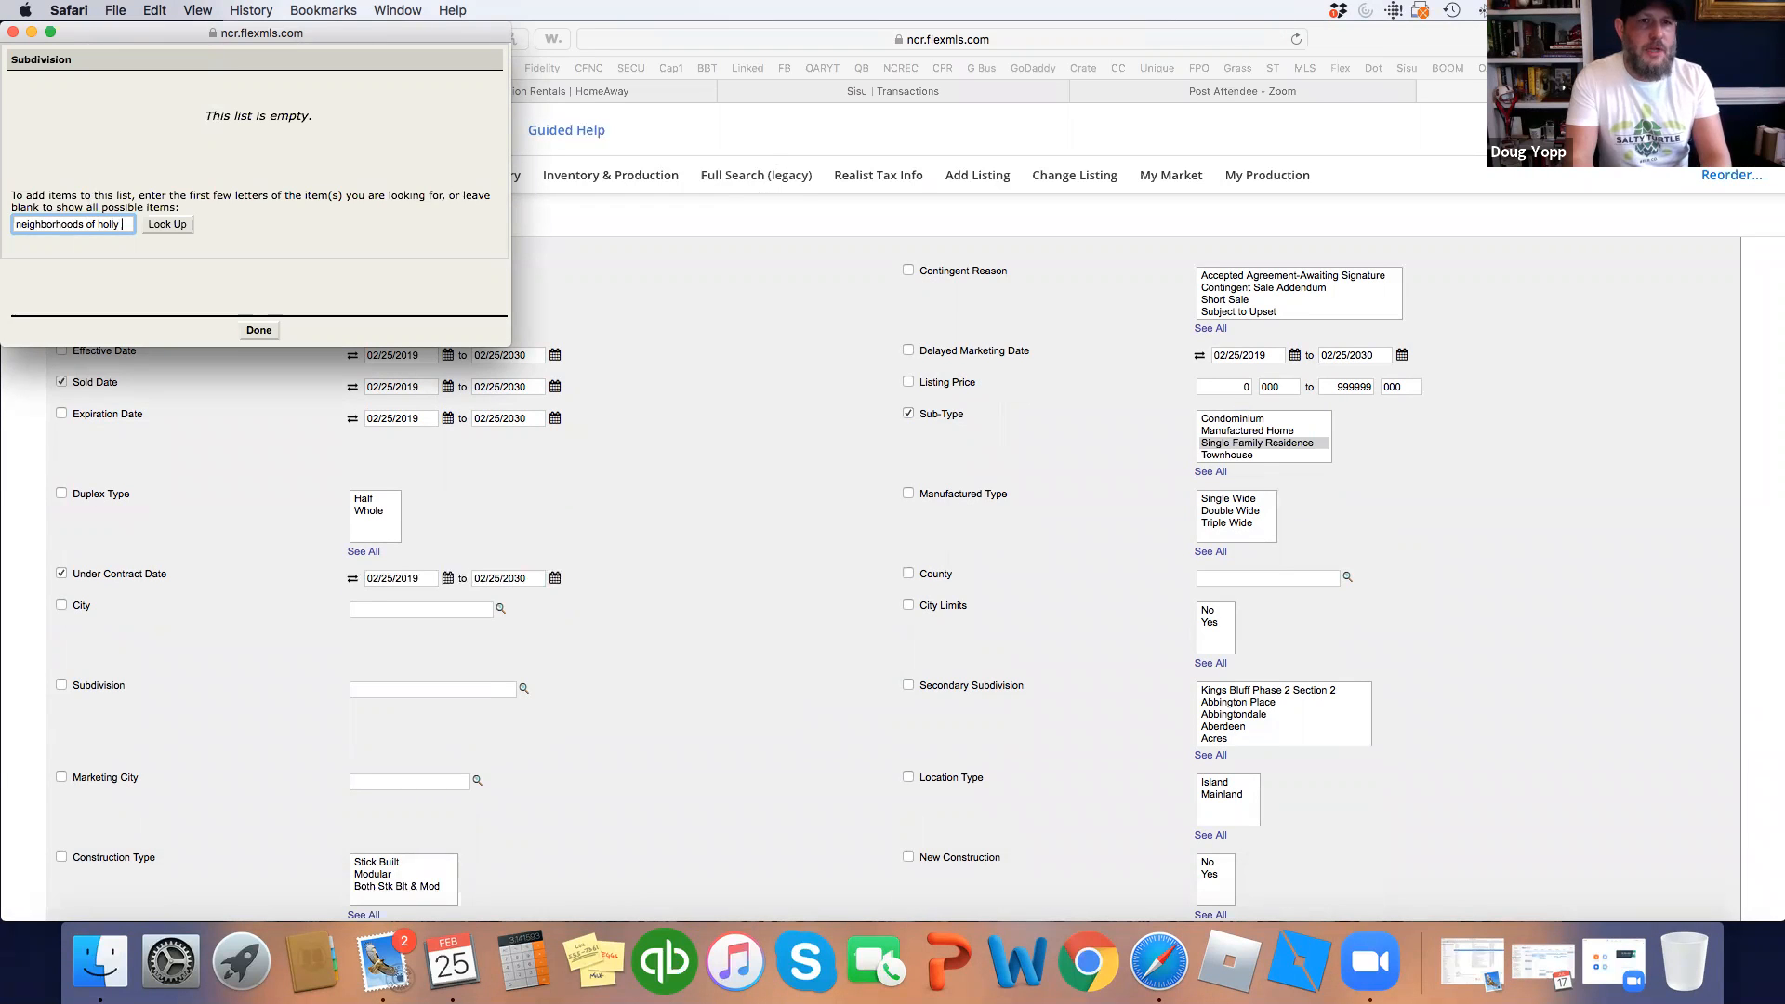
{"action": "type", "text": " ridge"}
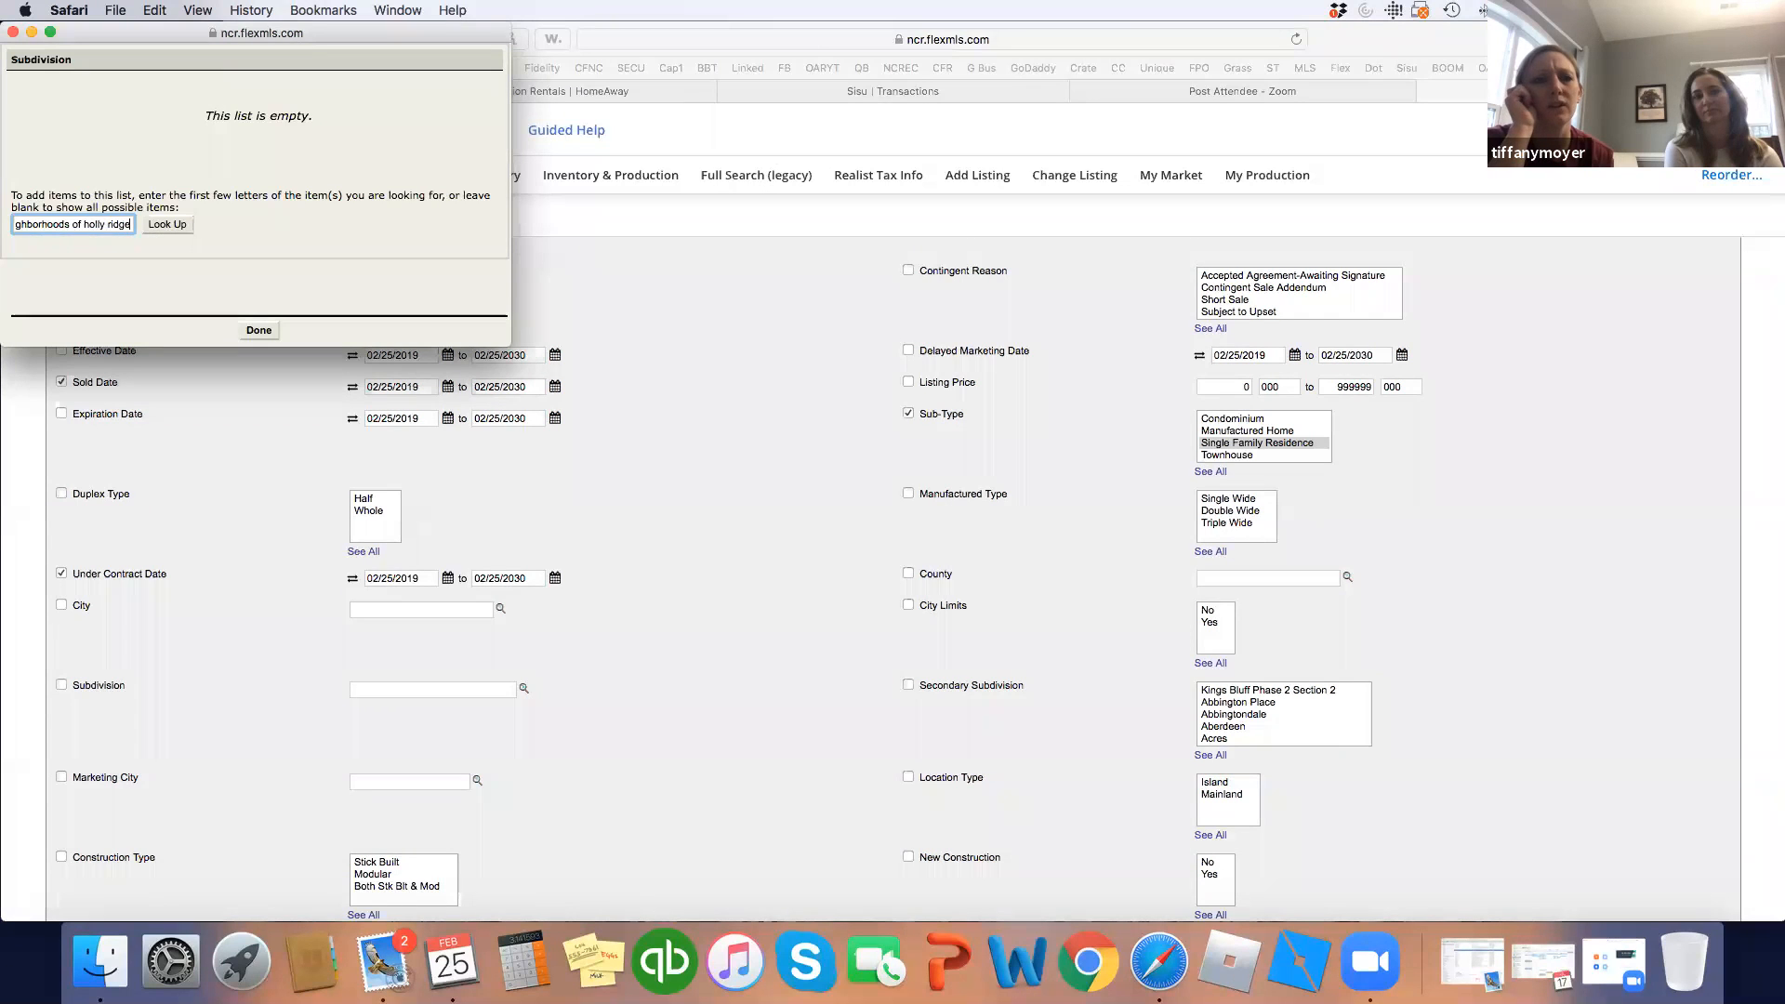
{"action": "left_click", "coordinate": [164, 227]}
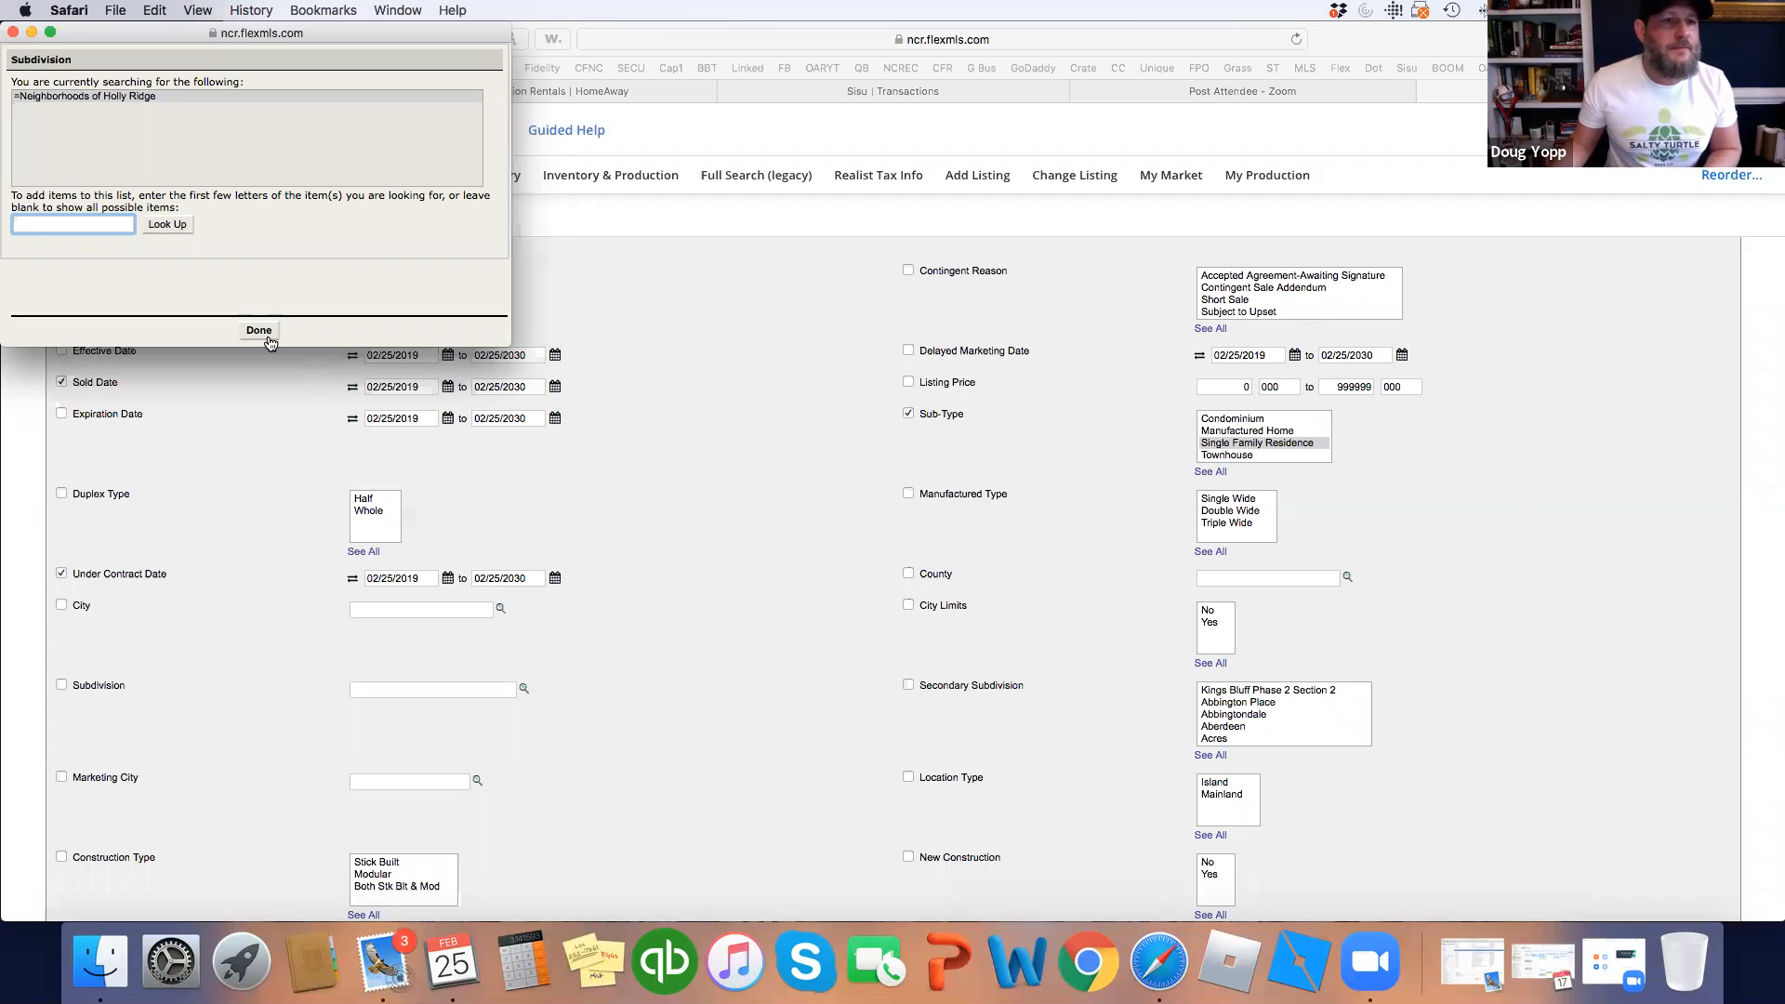
{"action": "left_click", "coordinate": [265, 333]}
Require 3 to 3 bedrooms and 2 to 2 full baths.
{"action": "scroll", "coordinate": [710, 590], "scroll_direction": "down", "scroll_amount": 10}
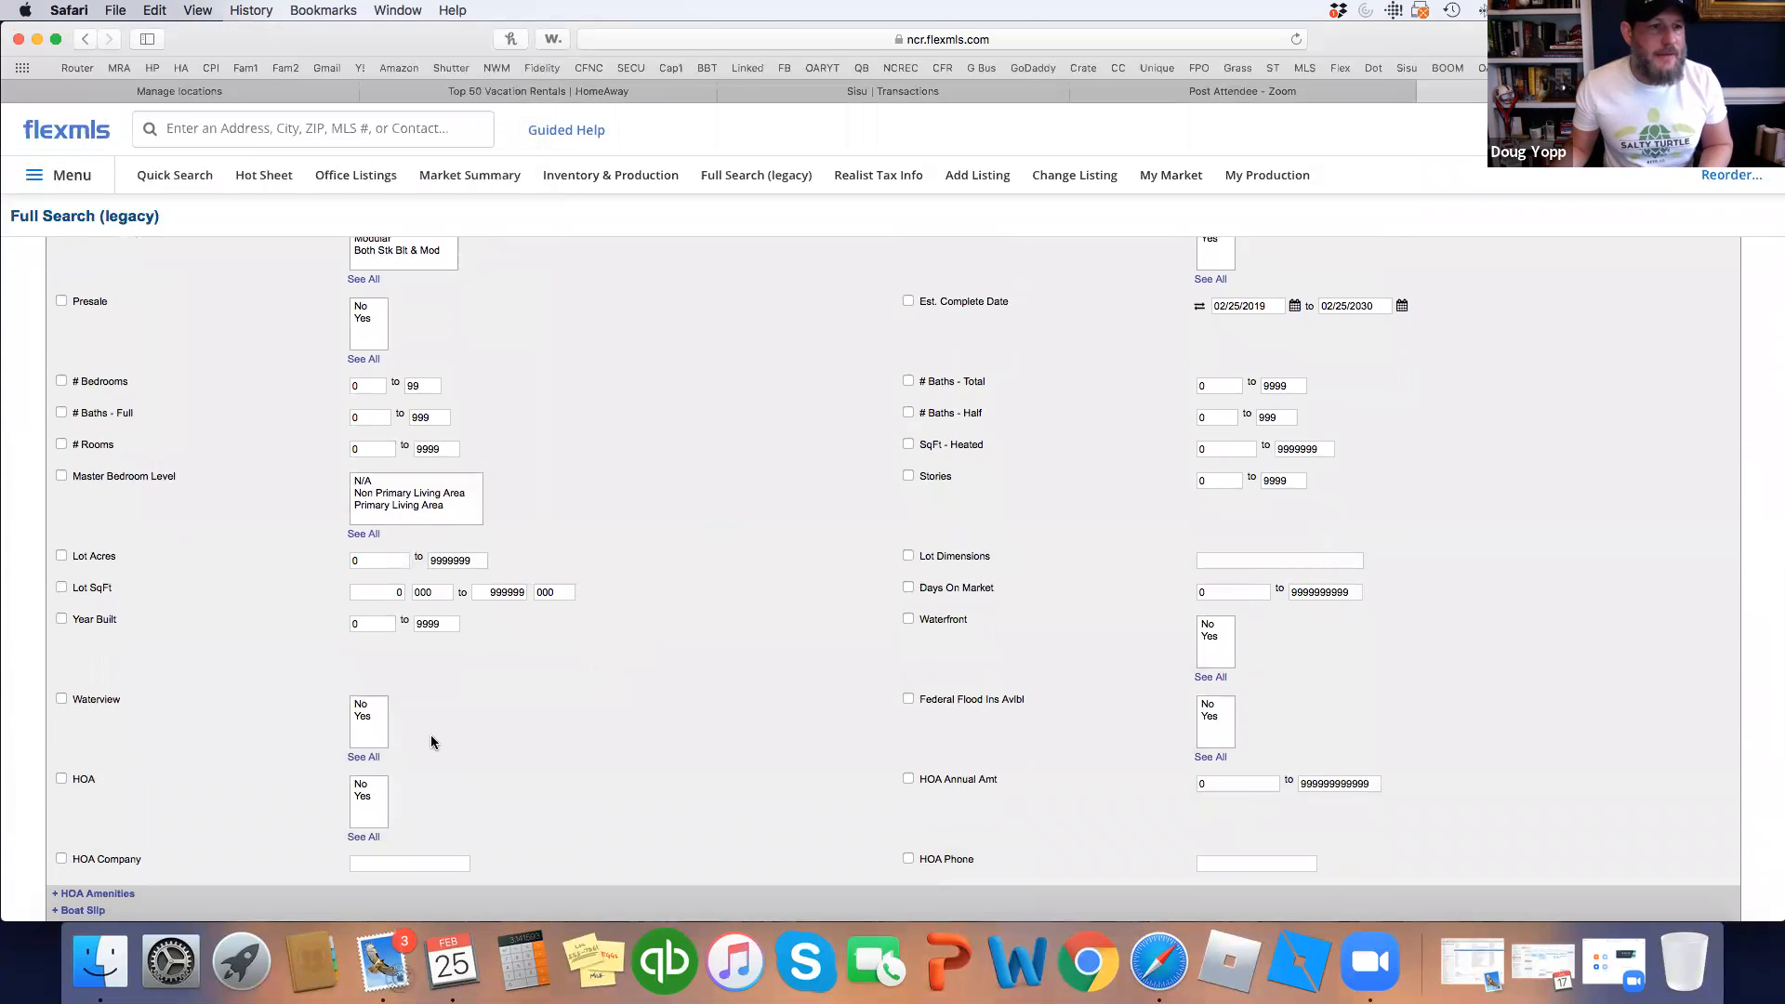
{"action": "double_click", "coordinate": [376, 387]}
{"action": "type", "text": "3"}
{"action": "key", "text": "Tab"}
{"action": "type", "text": "3"}
{"action": "key", "text": "Tab"}
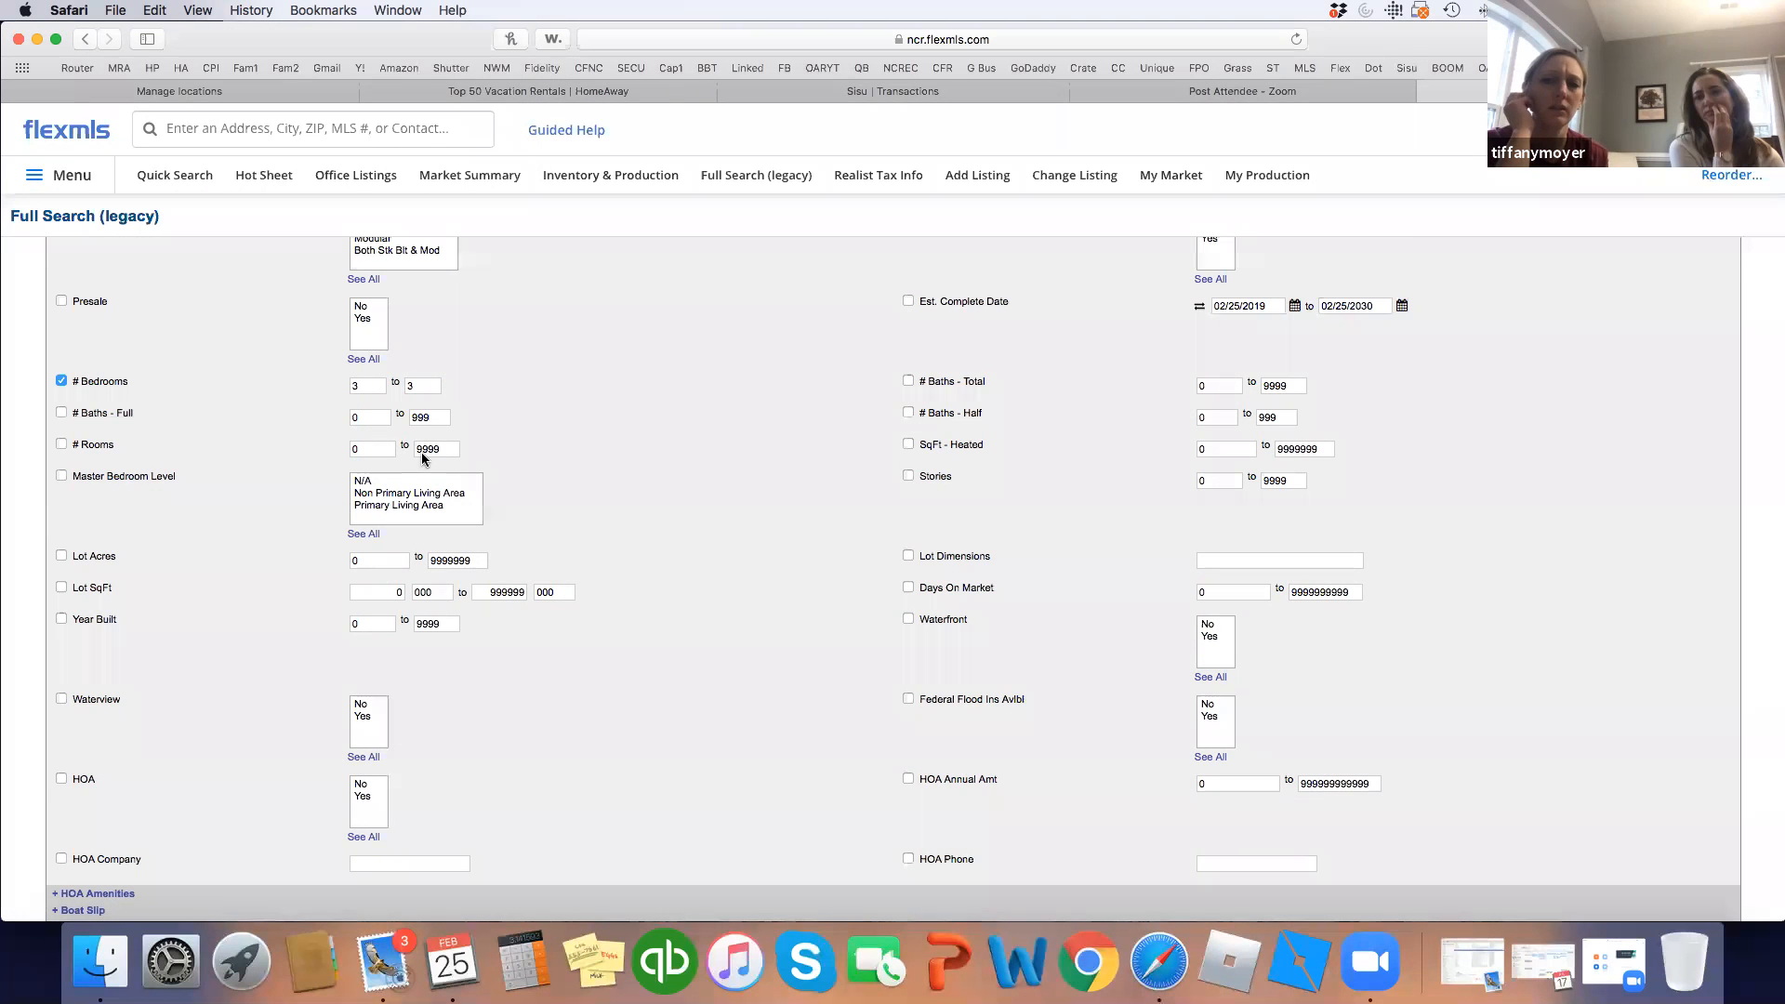
{"action": "left_click", "coordinate": [368, 418]}
{"action": "type", "text": "2"}
{"action": "left_click", "coordinate": [610, 429]}
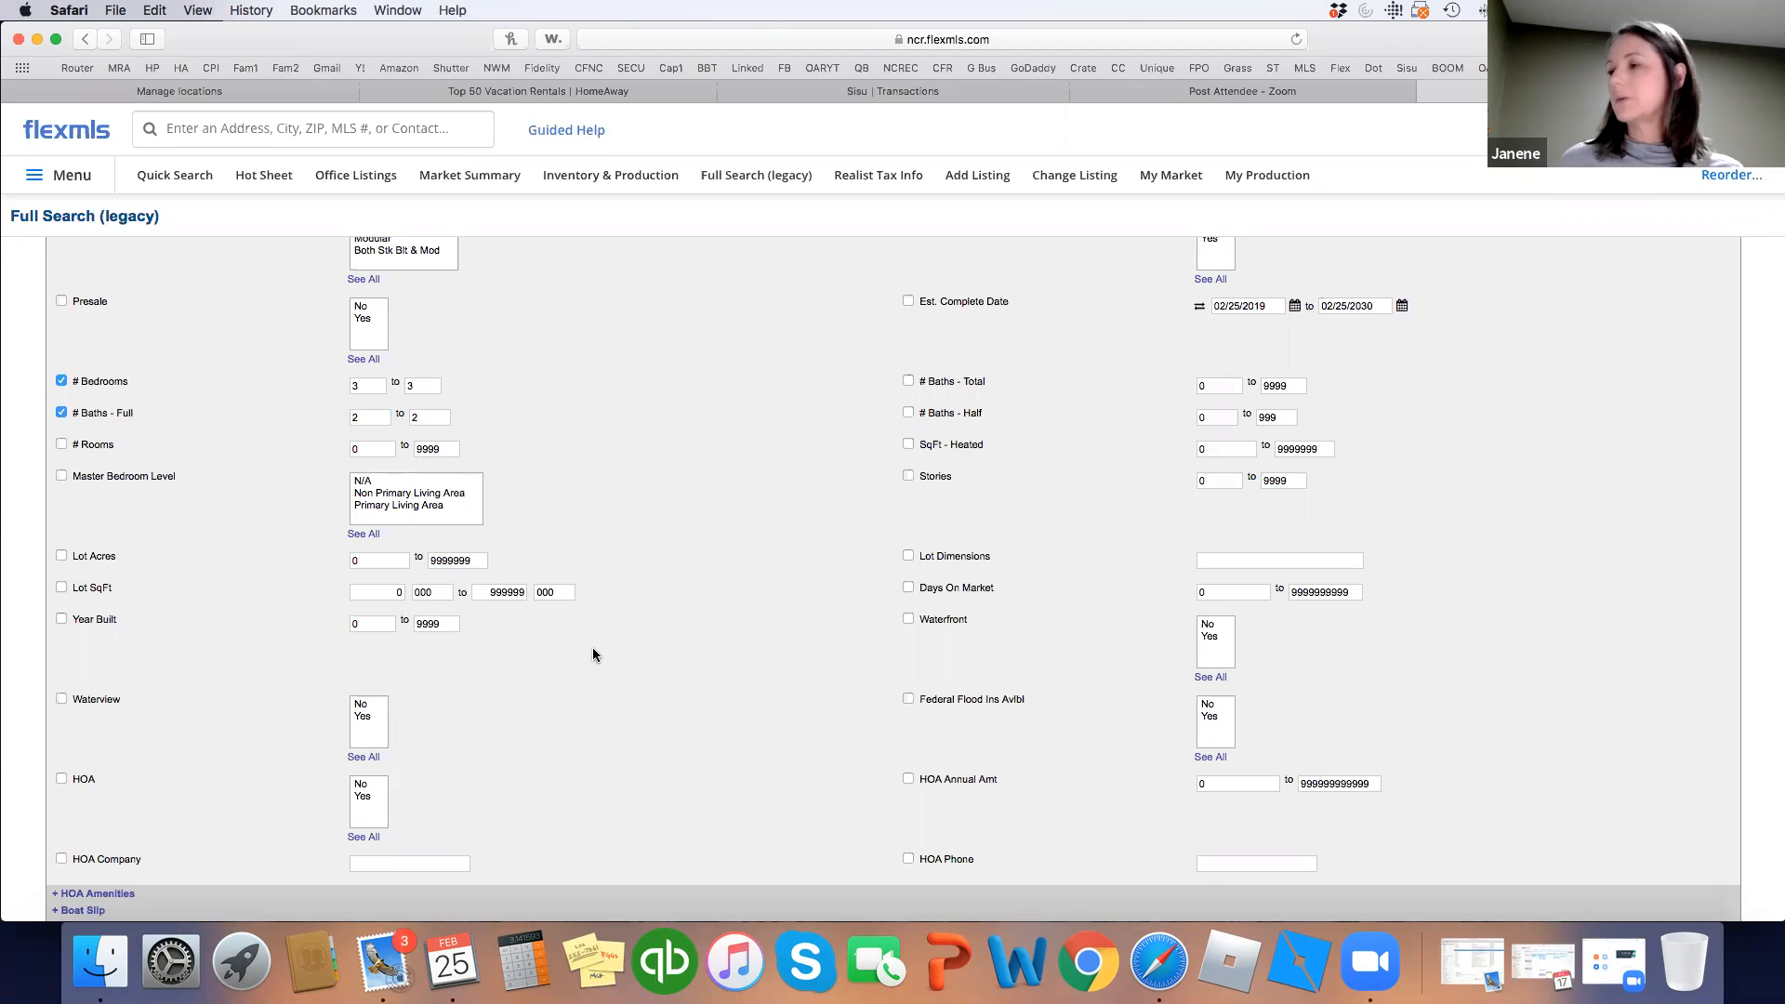
Set the Lot Acres range to .18 through .33.
{"action": "left_click_drag", "start_coordinate": [396, 562], "coordinate": [275, 558]}
{"action": "type", "text": ".19"}
{"action": "key", "text": "Tab"}
{"action": "type", "text": ".33"}
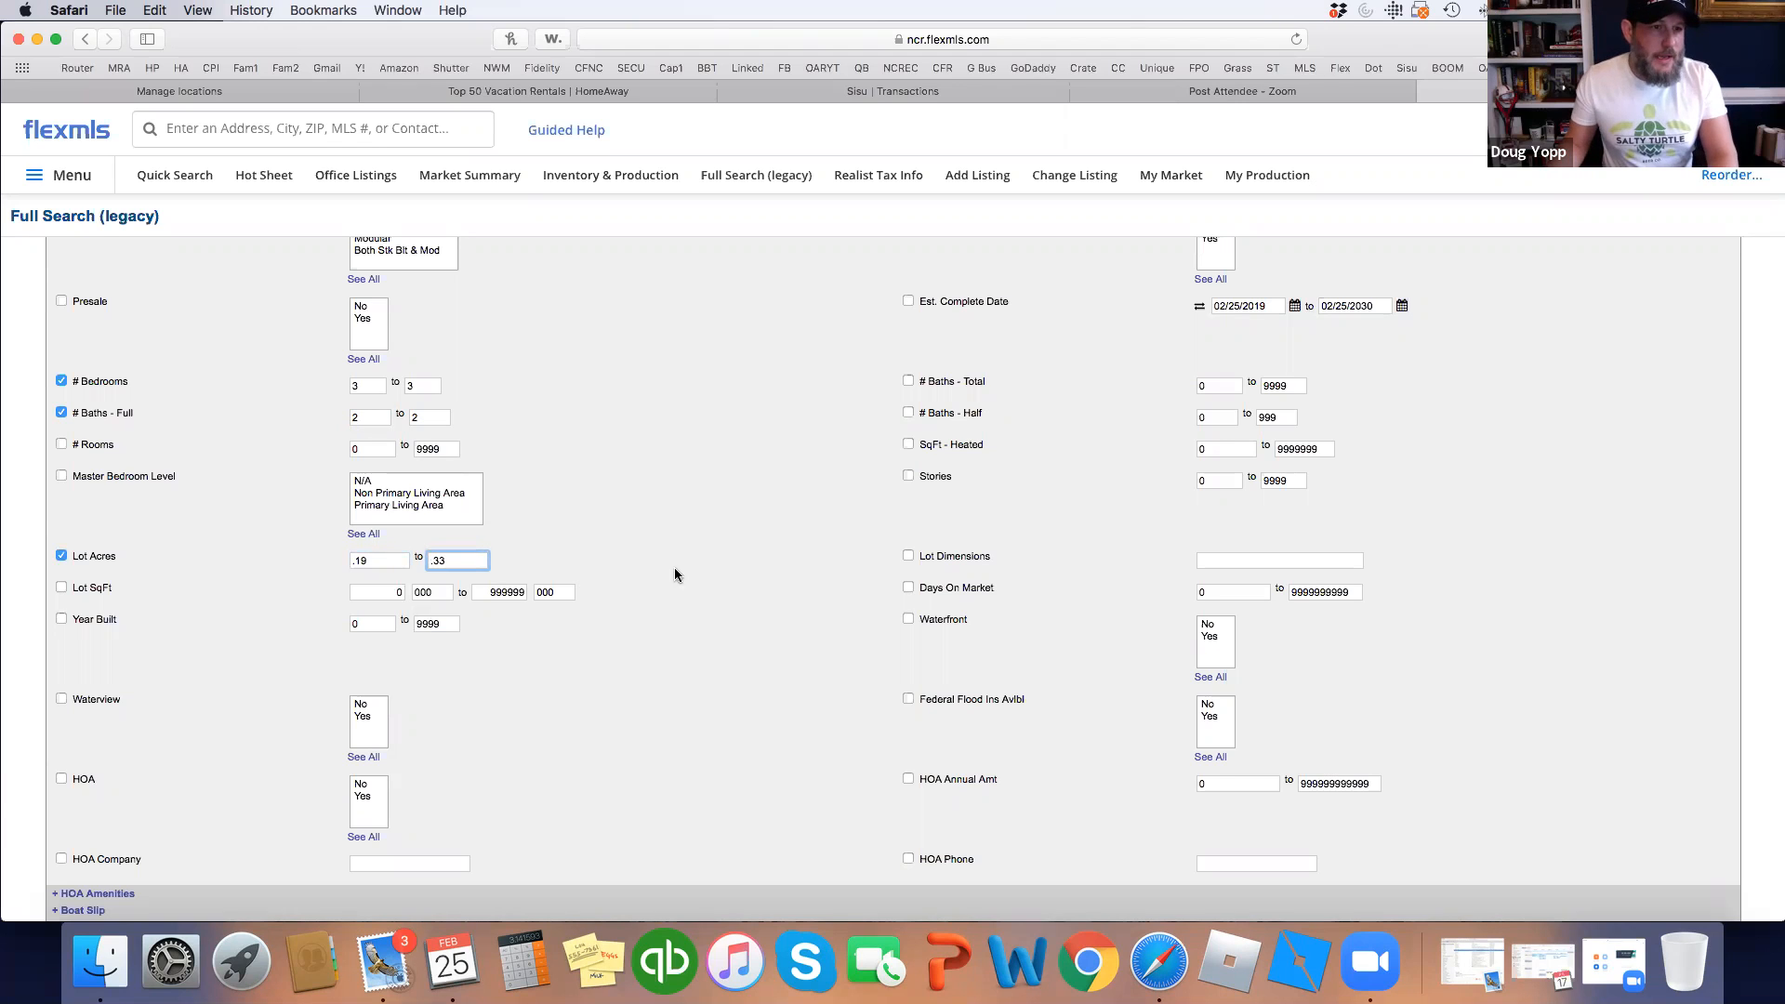
{"action": "left_click", "coordinate": [658, 574]}
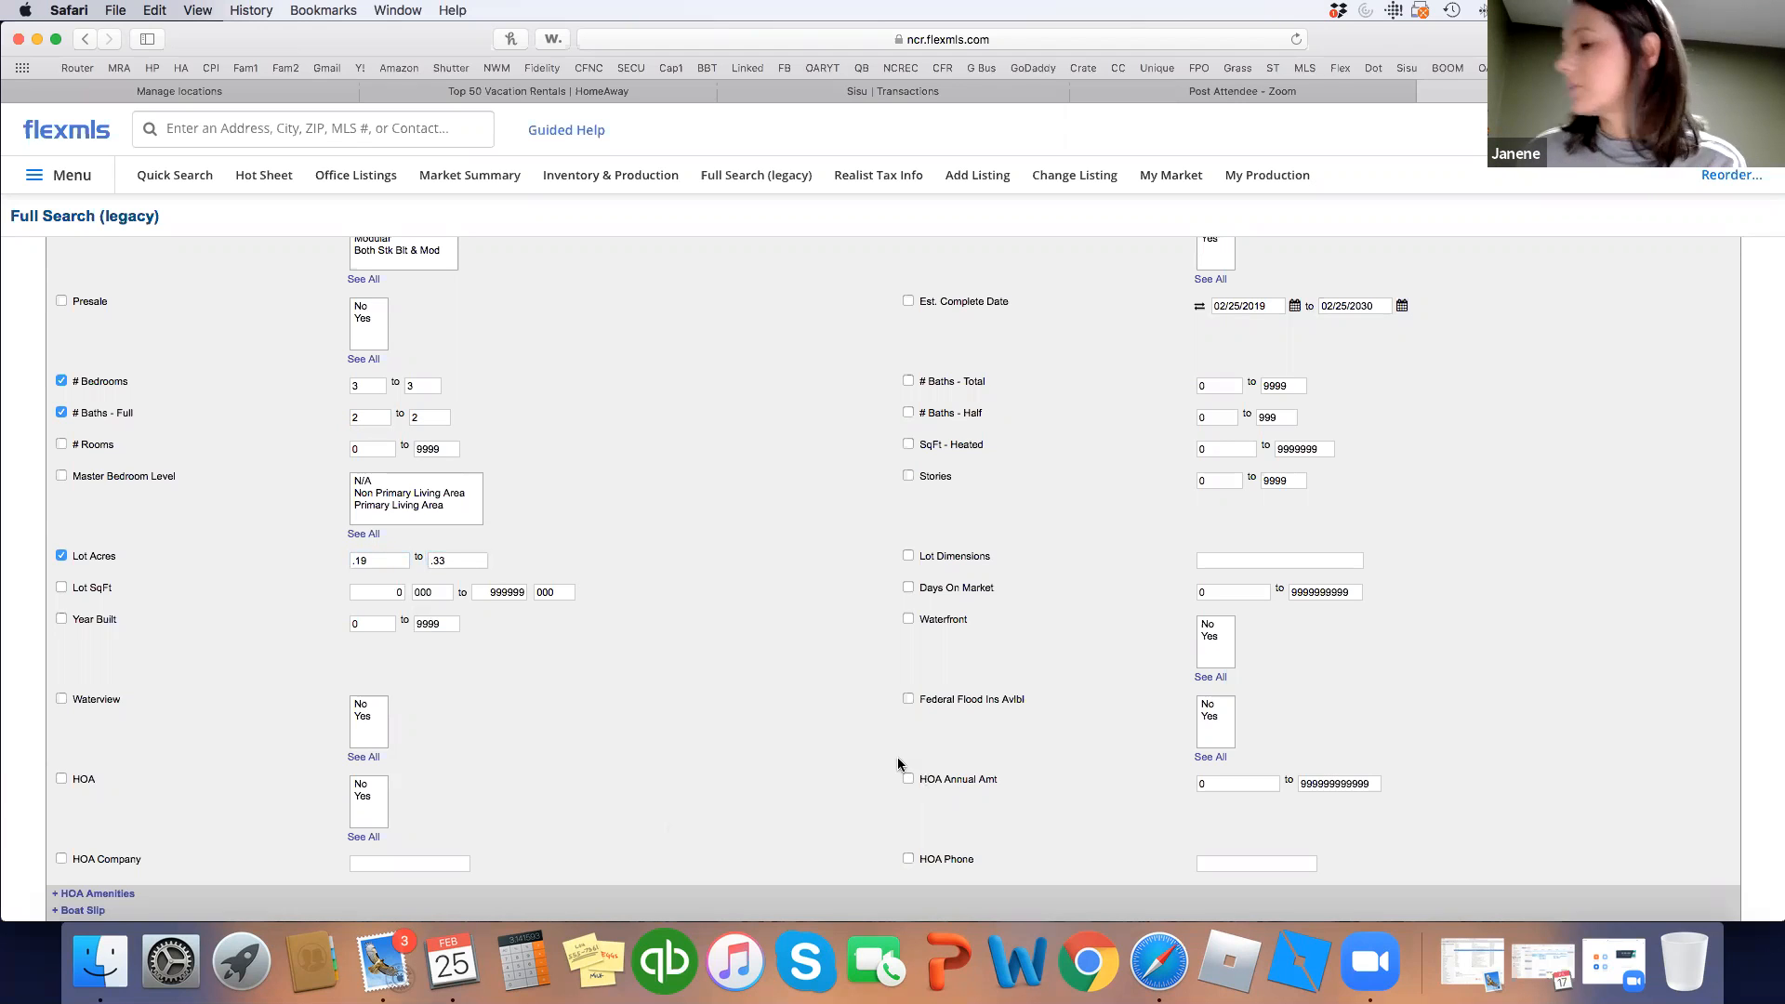
{"action": "left_click", "coordinate": [362, 559]}
{"action": "key", "text": "BackSpace"}
{"action": "type", "text": "8"}
{"action": "left_click", "coordinate": [740, 599]}
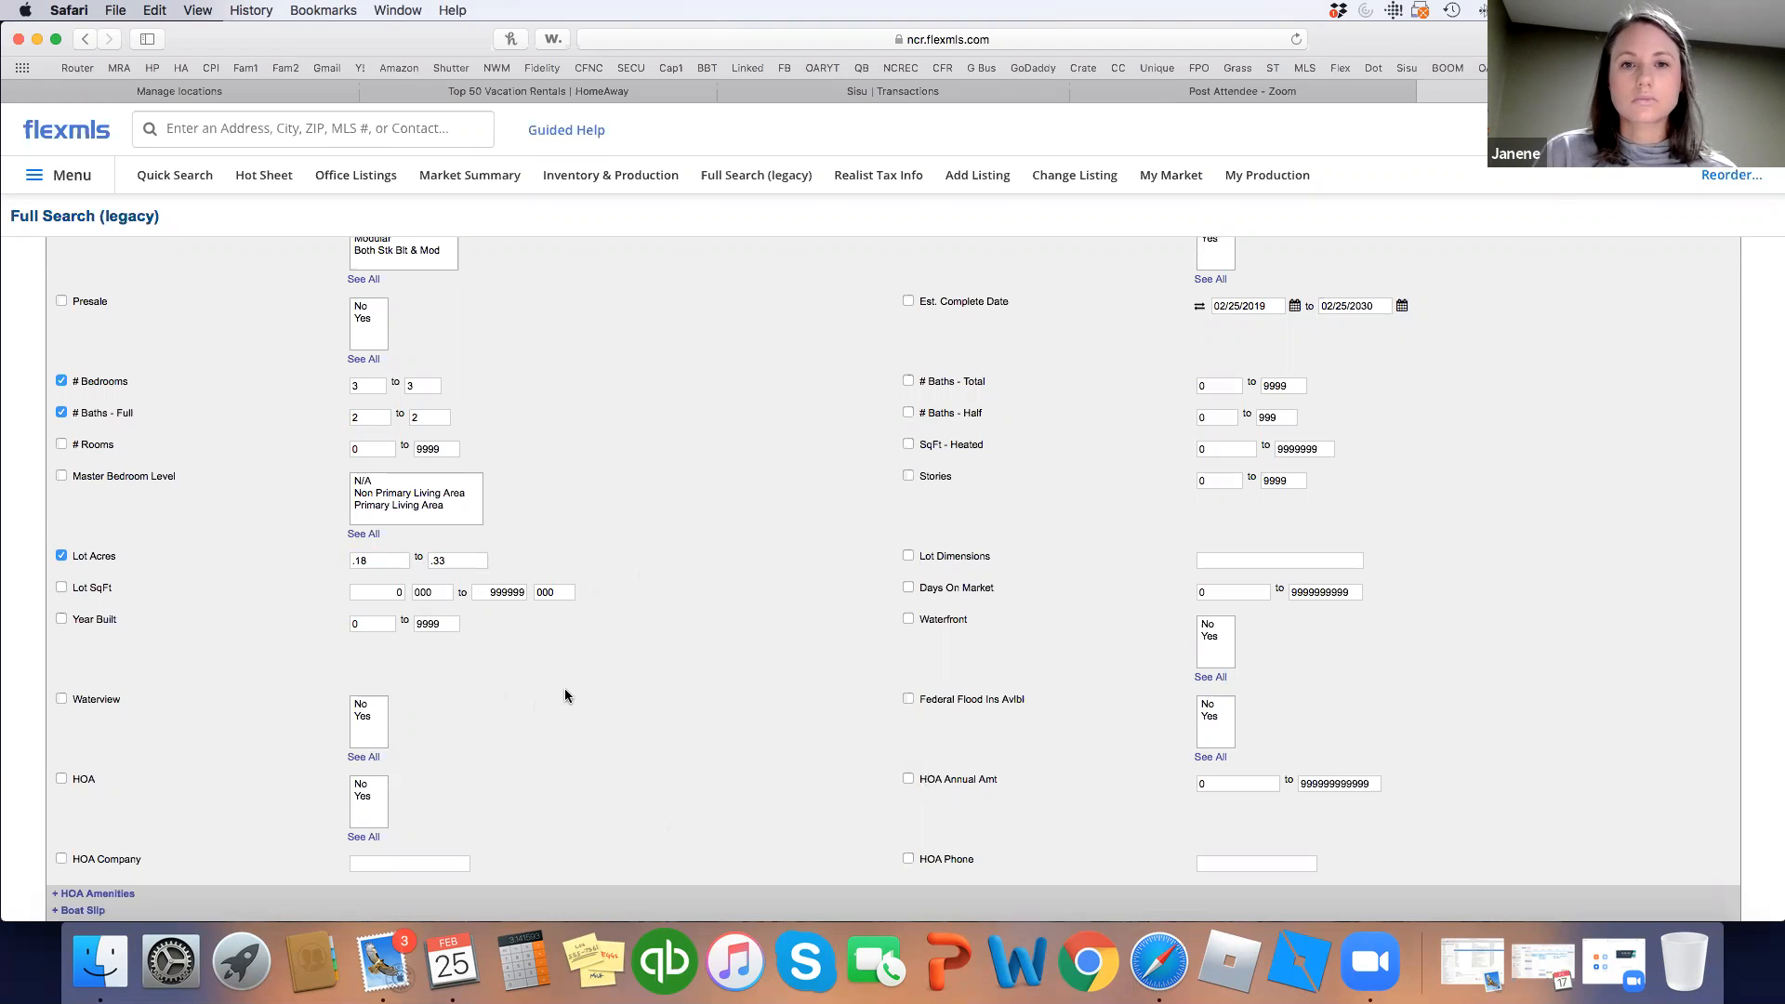
Set the Year Built range to 2006 through 2016.
{"action": "scroll", "coordinate": [576, 694], "scroll_direction": "down", "scroll_amount": 3}
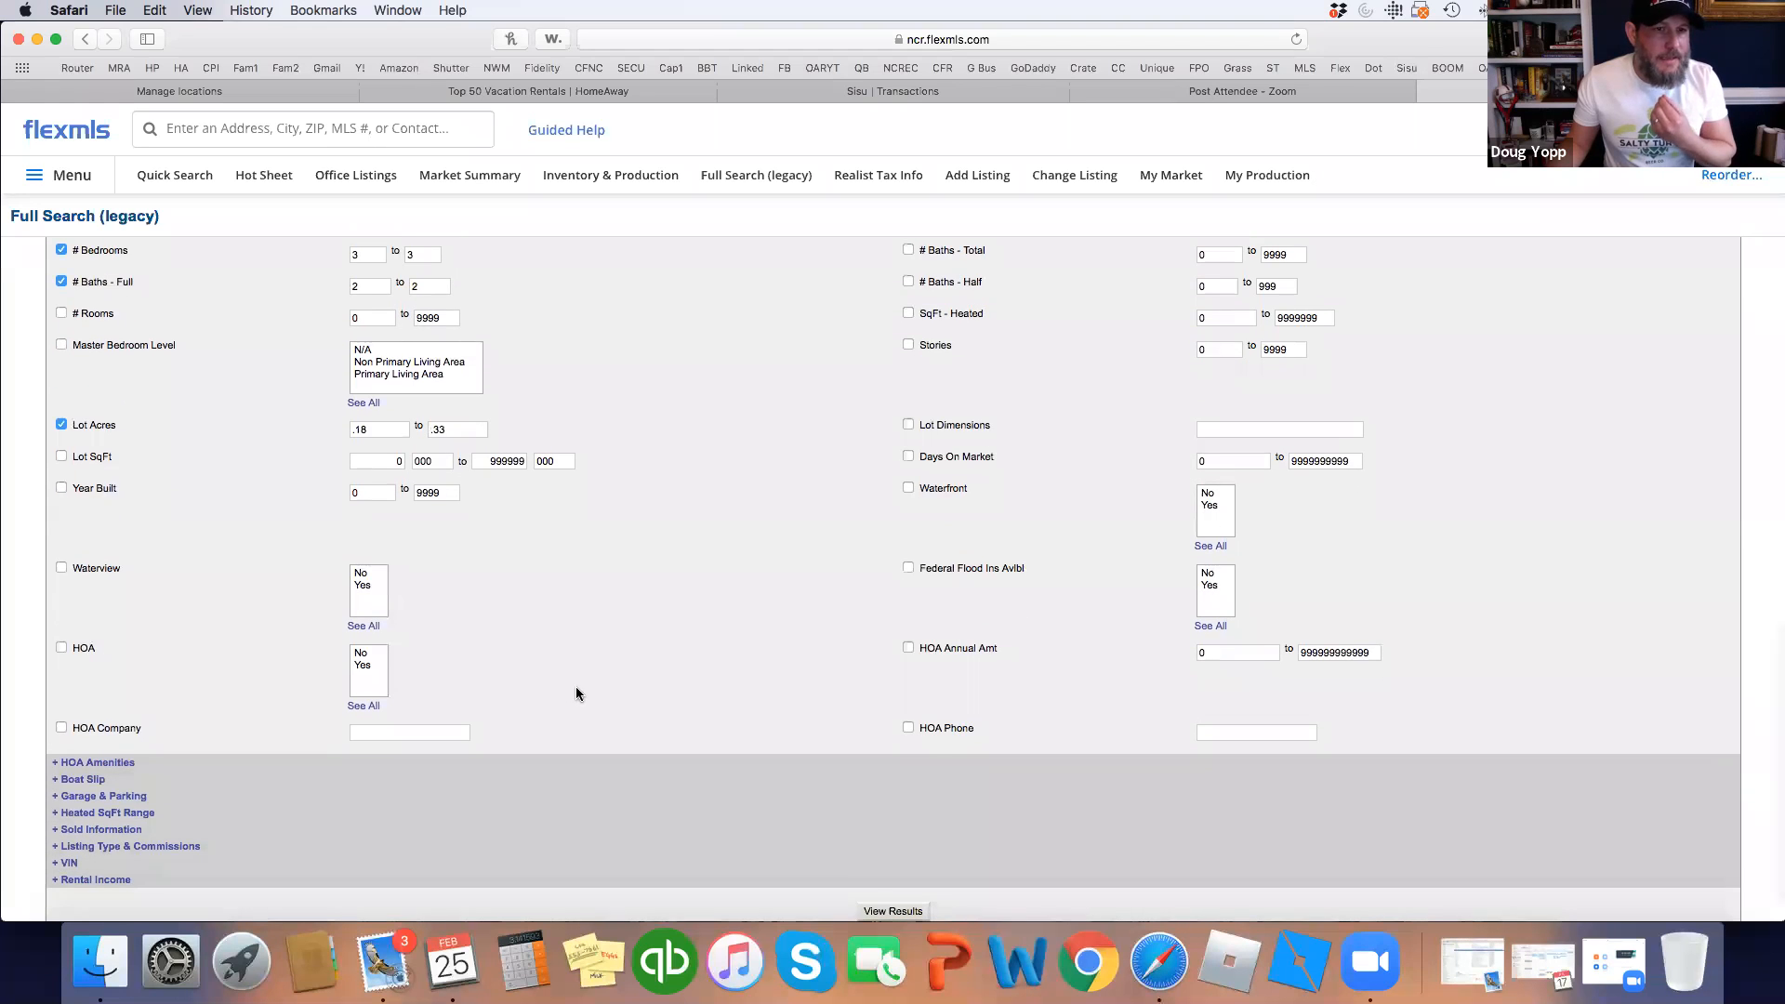
{"action": "left_click", "coordinate": [376, 492]}
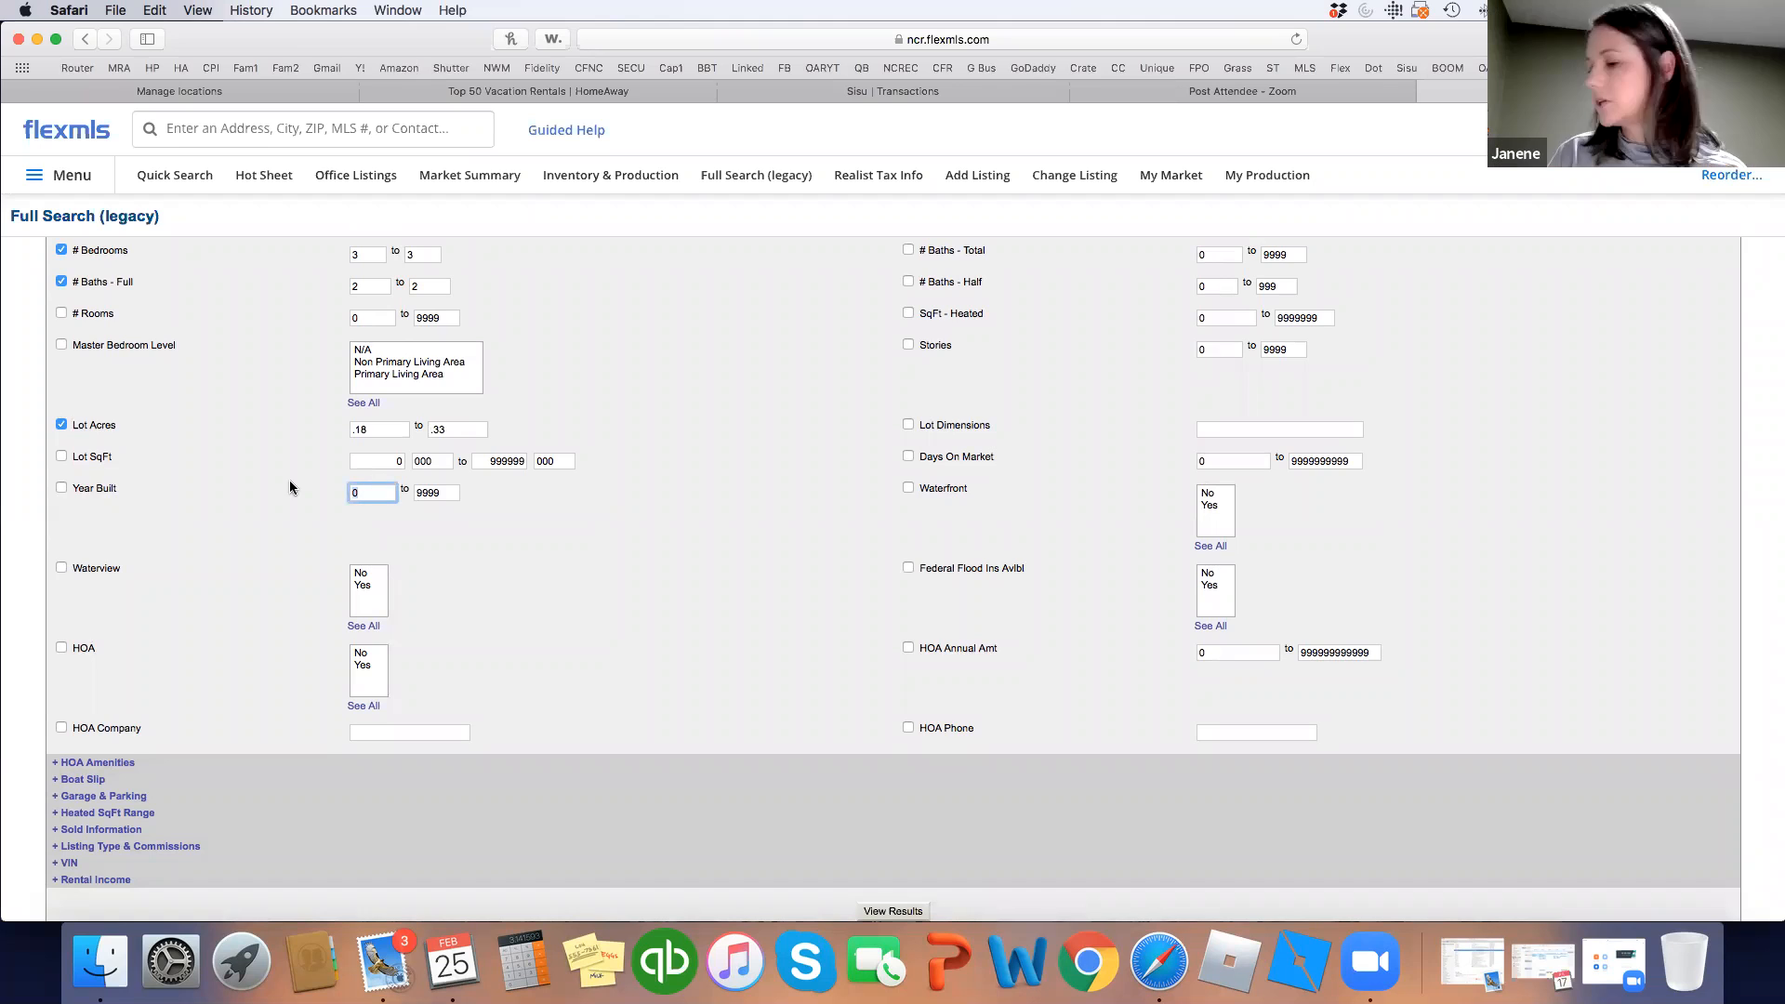
{"action": "type", "text": "200"}
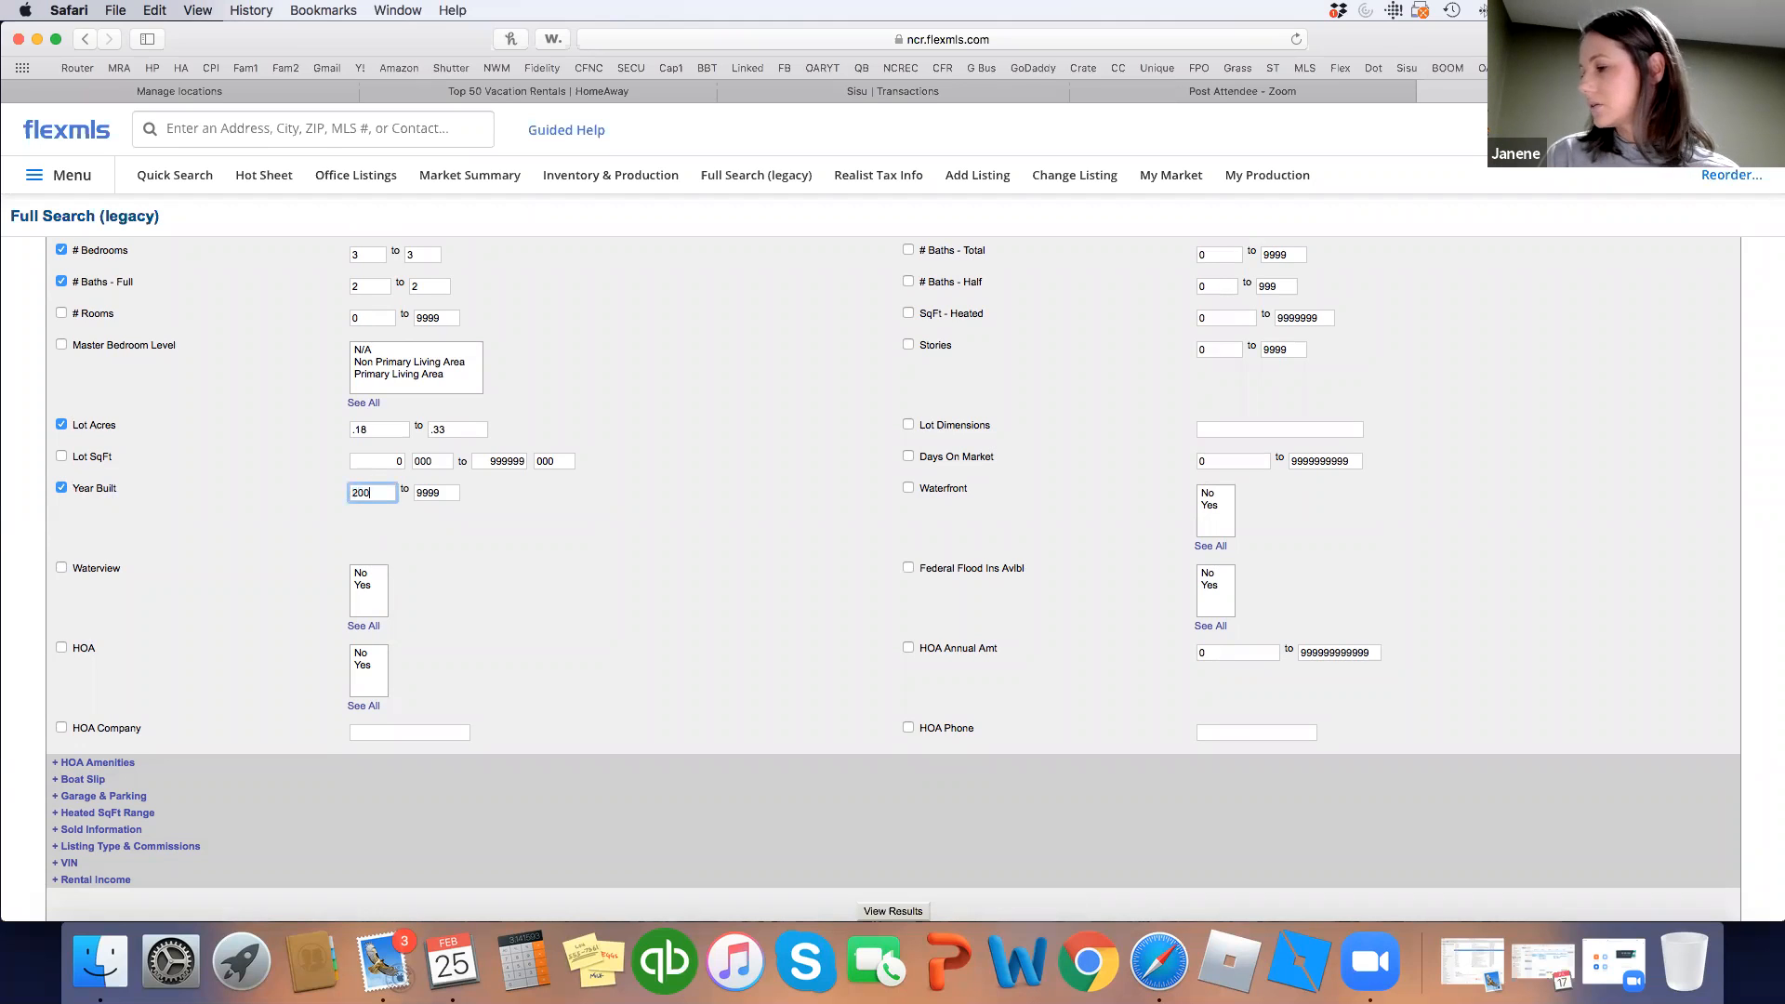
{"action": "type", "text": "5"}
{"action": "key", "text": "BackSpace"}
{"action": "type", "text": "6"}
{"action": "key", "text": "Tab"}
{"action": "type", "text": "2016"}
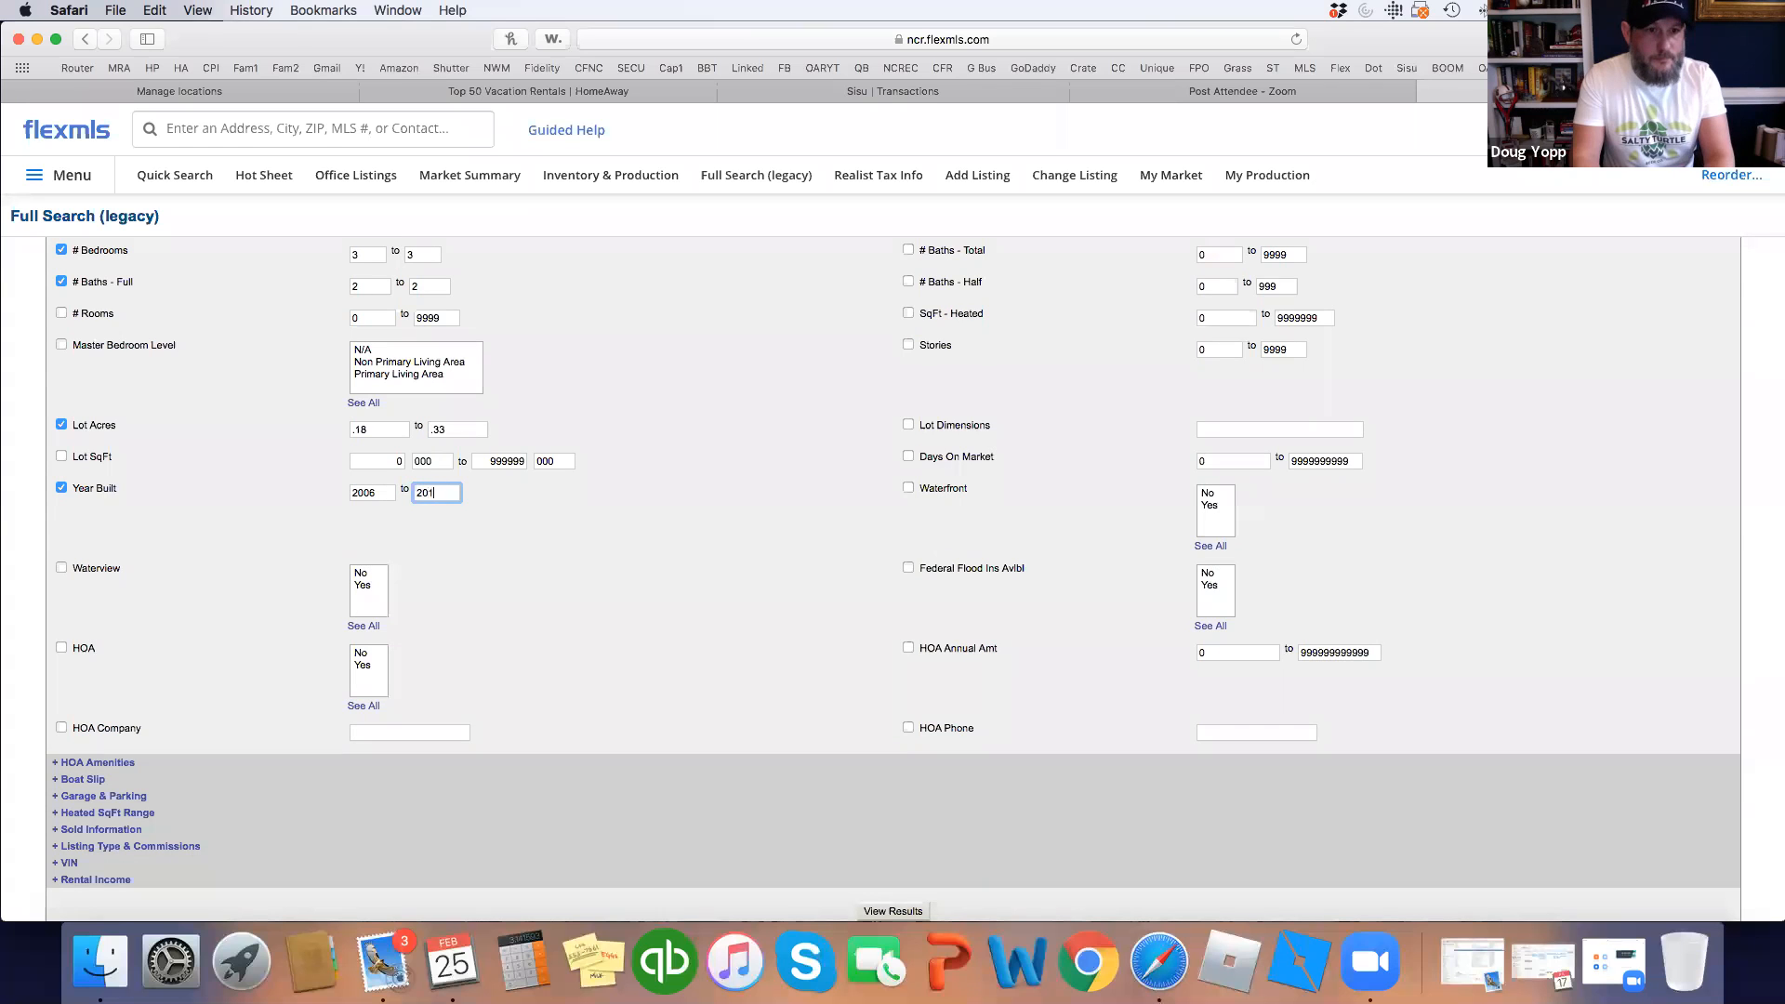
{"action": "left_click", "coordinate": [725, 526]}
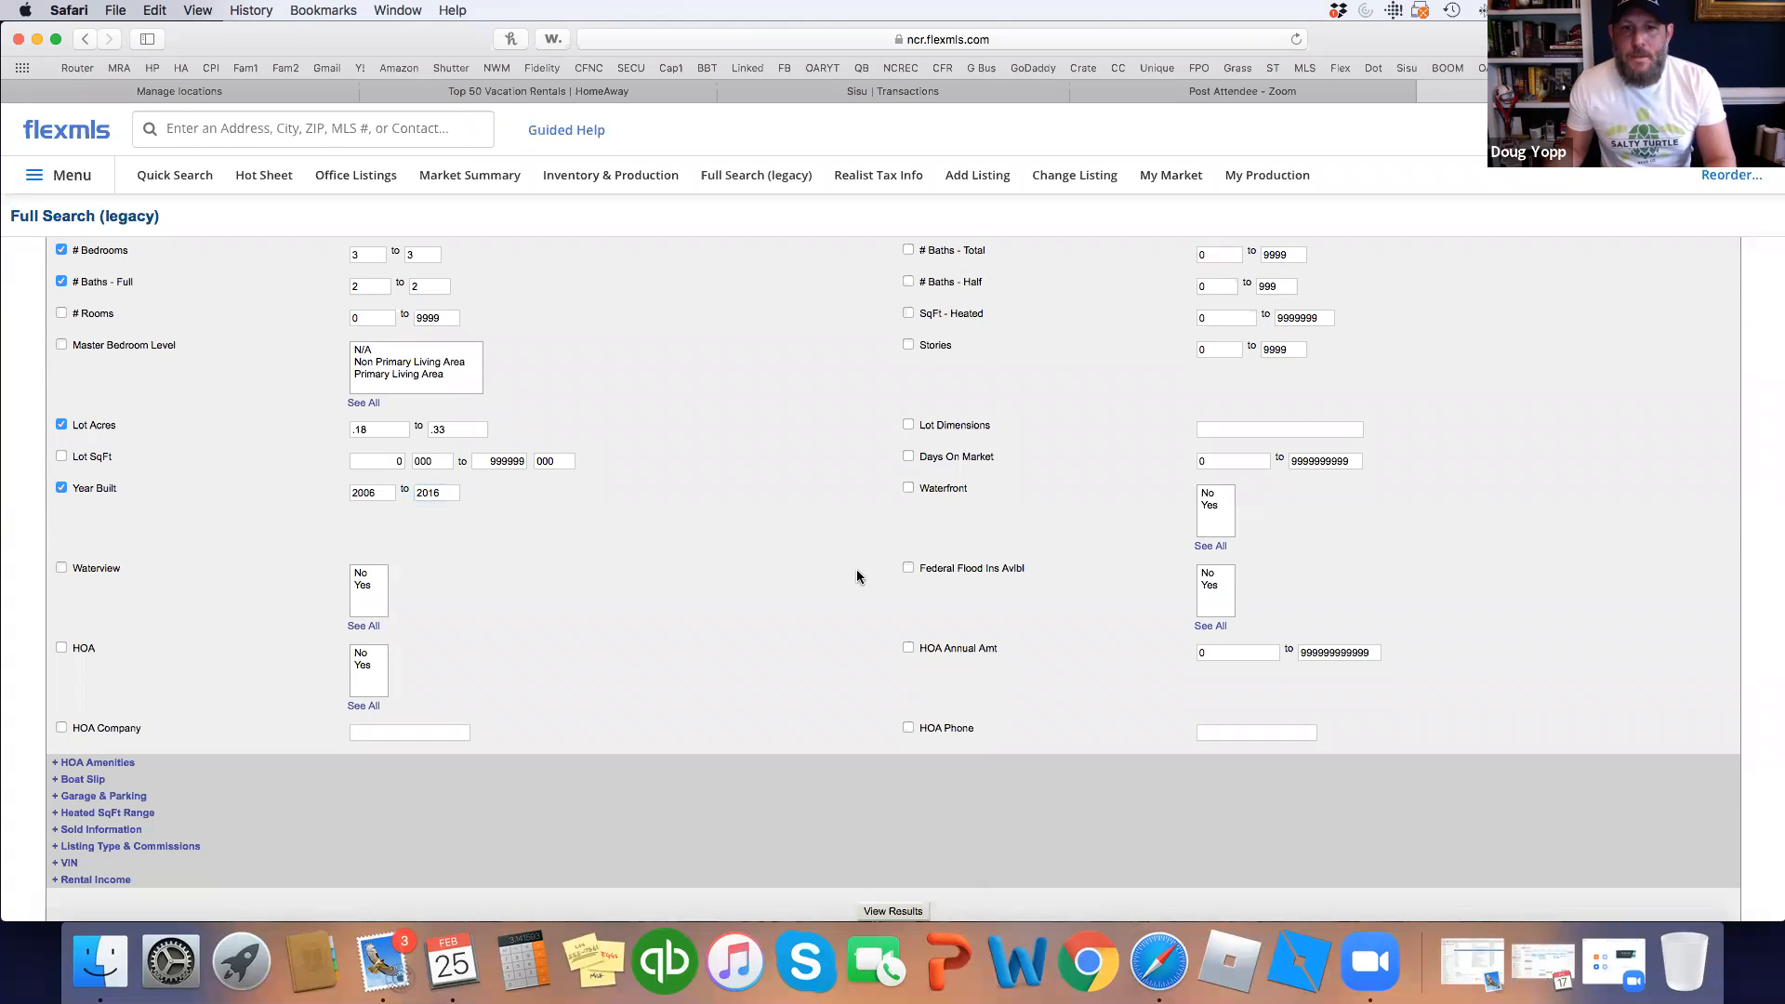
Set Attached Garage Spaces to 2 to 2 under Garage & Parking.
{"action": "scroll", "coordinate": [858, 582], "scroll_direction": "up", "scroll_amount": 5}
{"action": "scroll", "coordinate": [40, 785], "scroll_direction": "down", "scroll_amount": 5}
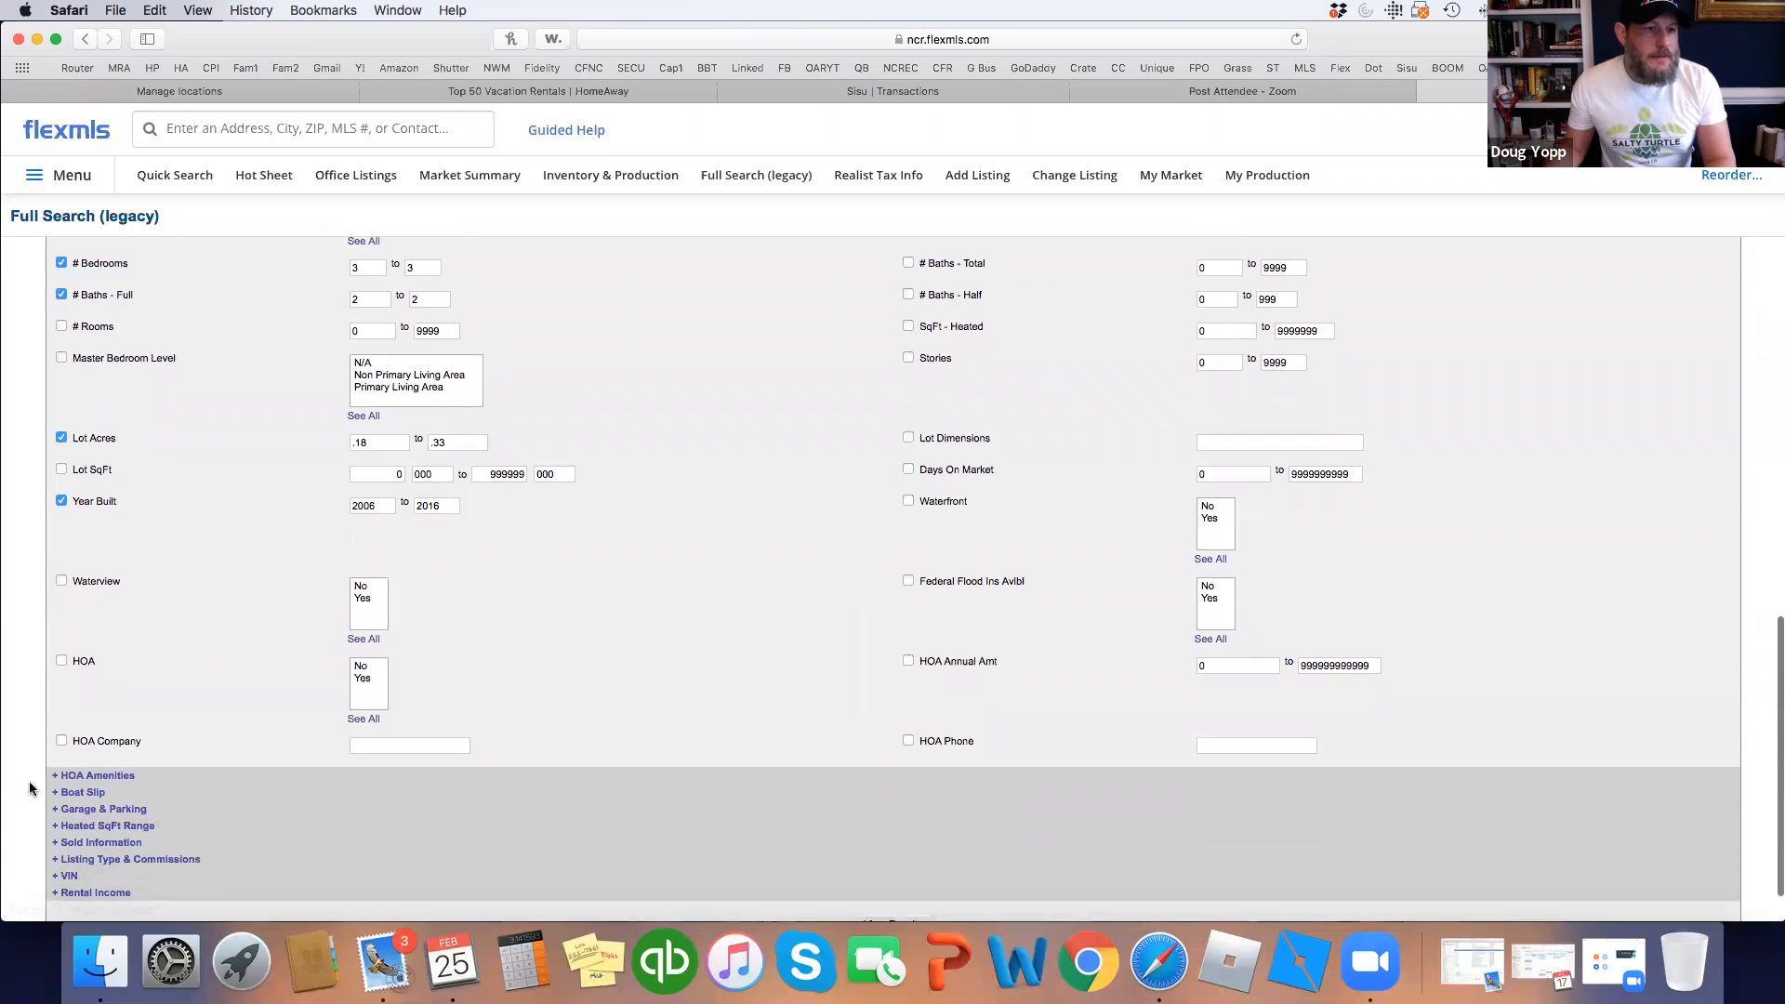
{"action": "left_click", "coordinate": [133, 813]}
{"action": "scroll", "coordinate": [442, 813], "scroll_direction": "down", "scroll_amount": 3}
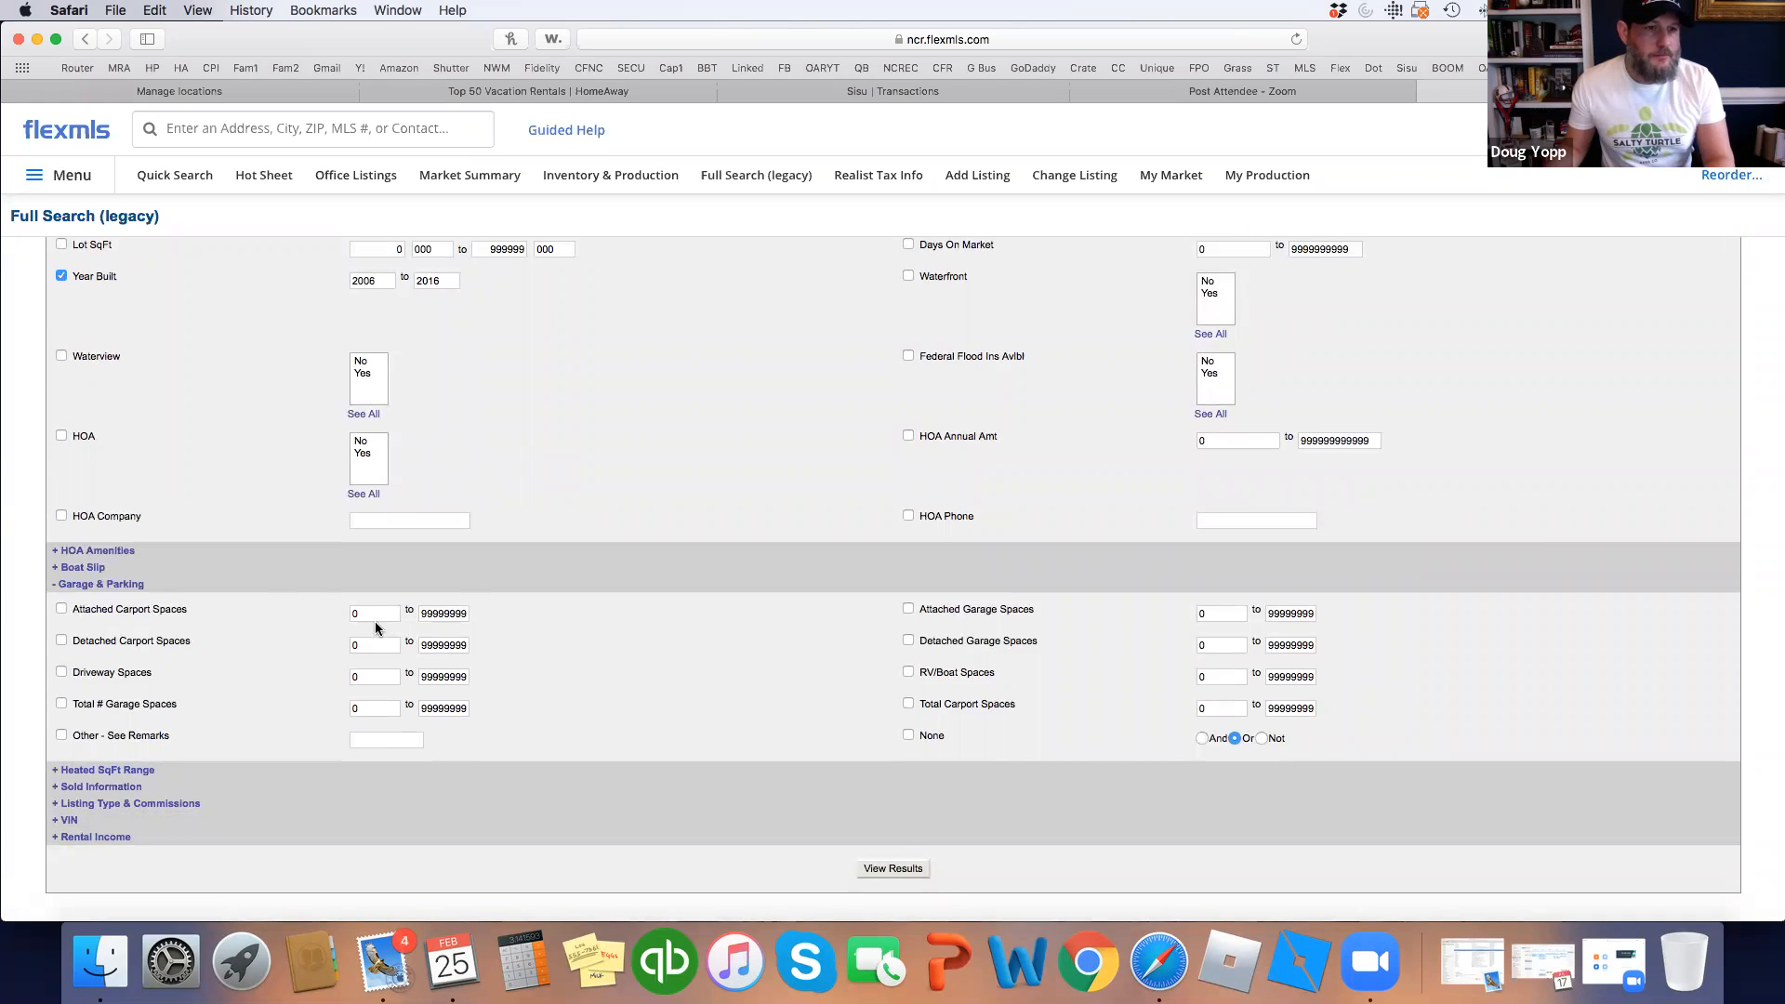
{"action": "double_click", "coordinate": [1209, 614]}
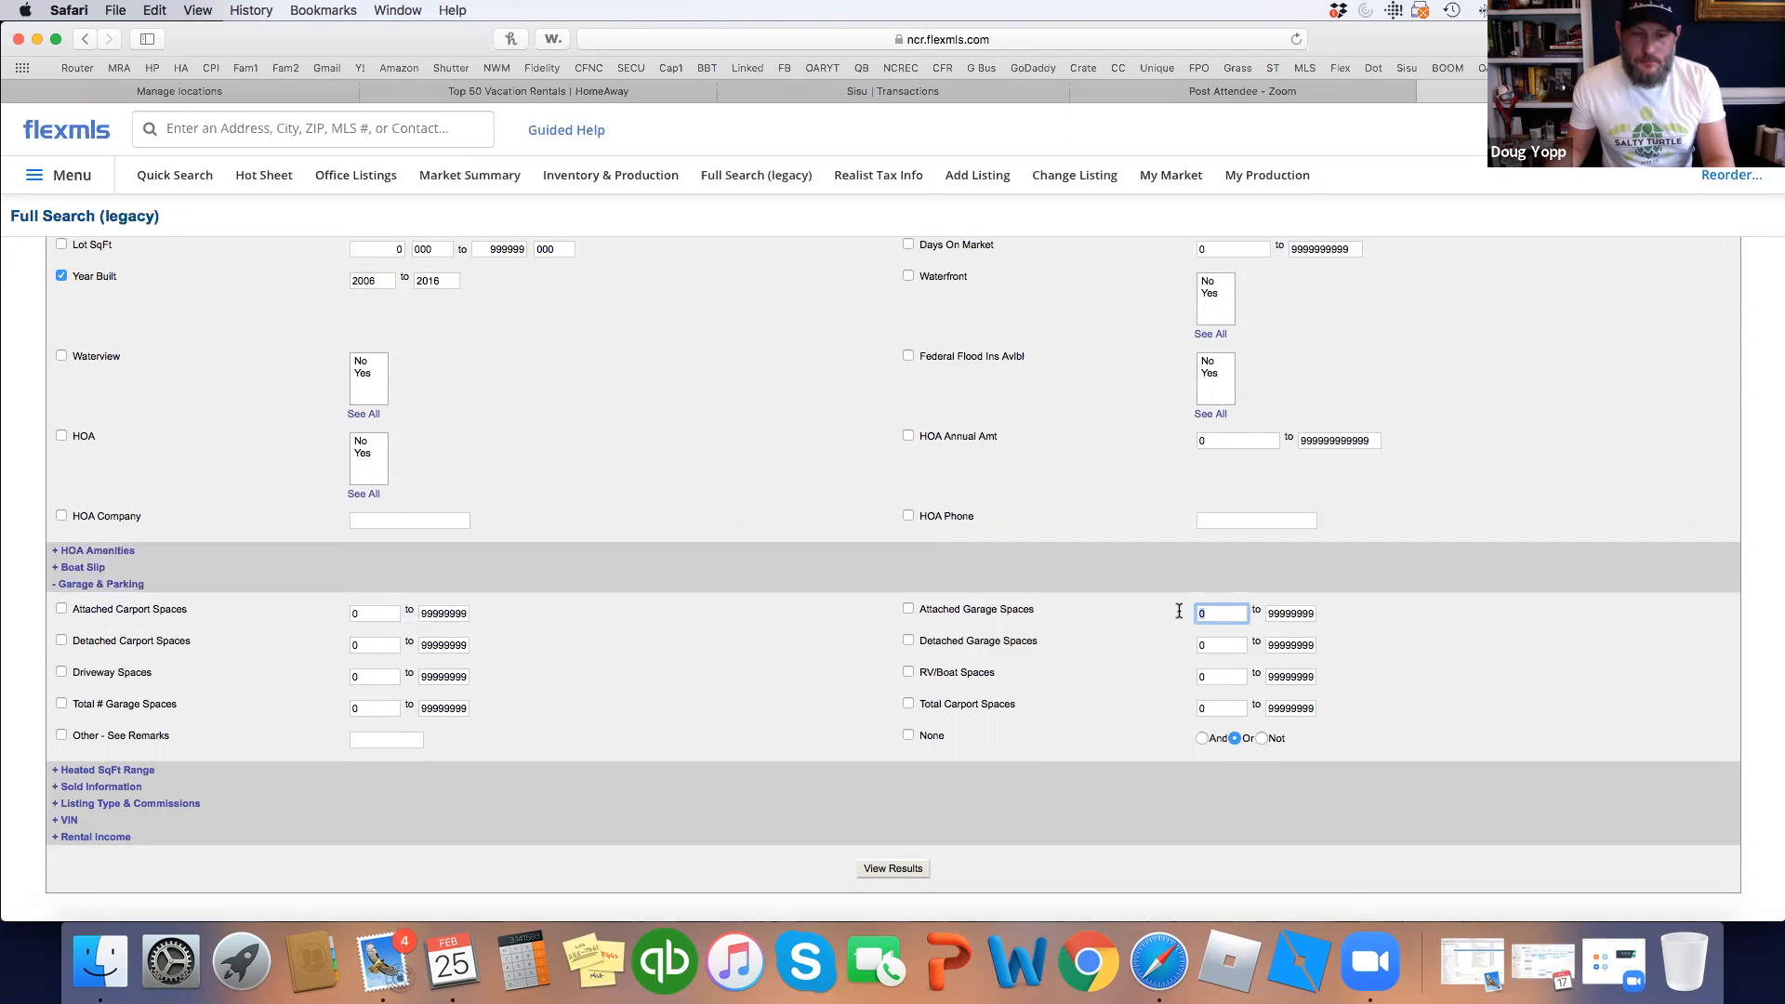
{"action": "type", "text": "2"}
{"action": "key", "text": "Tab"}
{"action": "type", "text": "2"}
{"action": "left_click", "coordinate": [739, 482]}
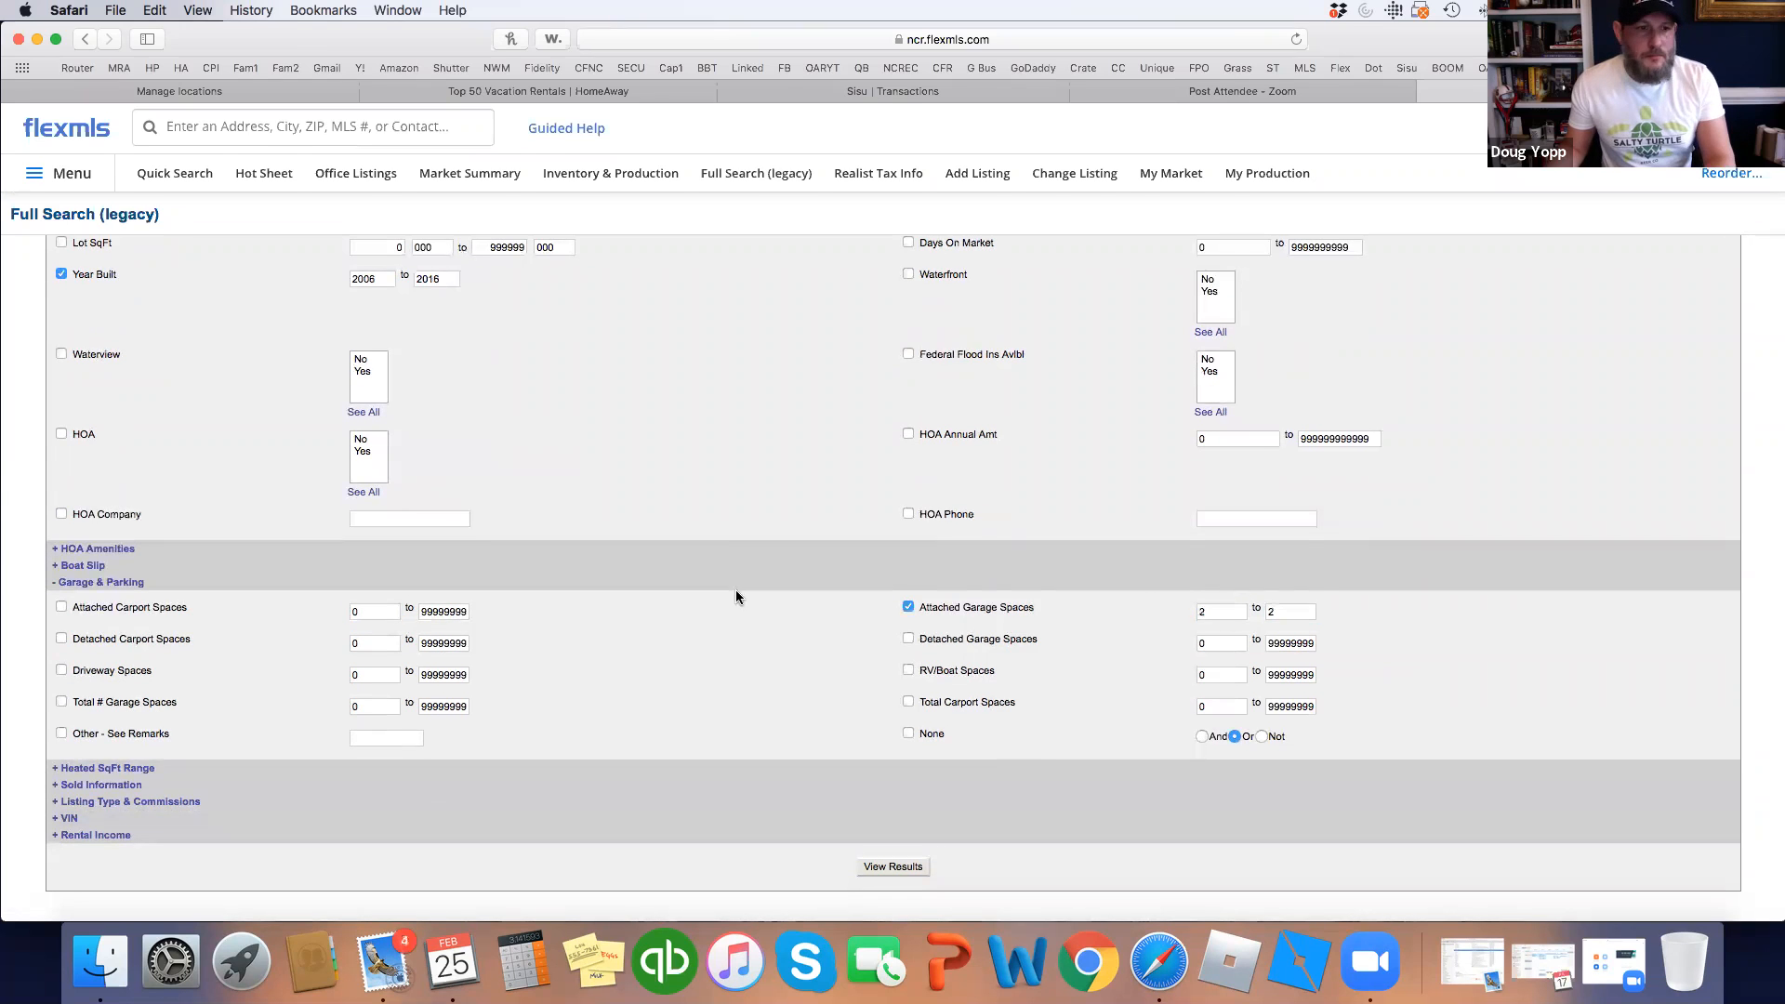
{"action": "left_click", "coordinate": [146, 805]}
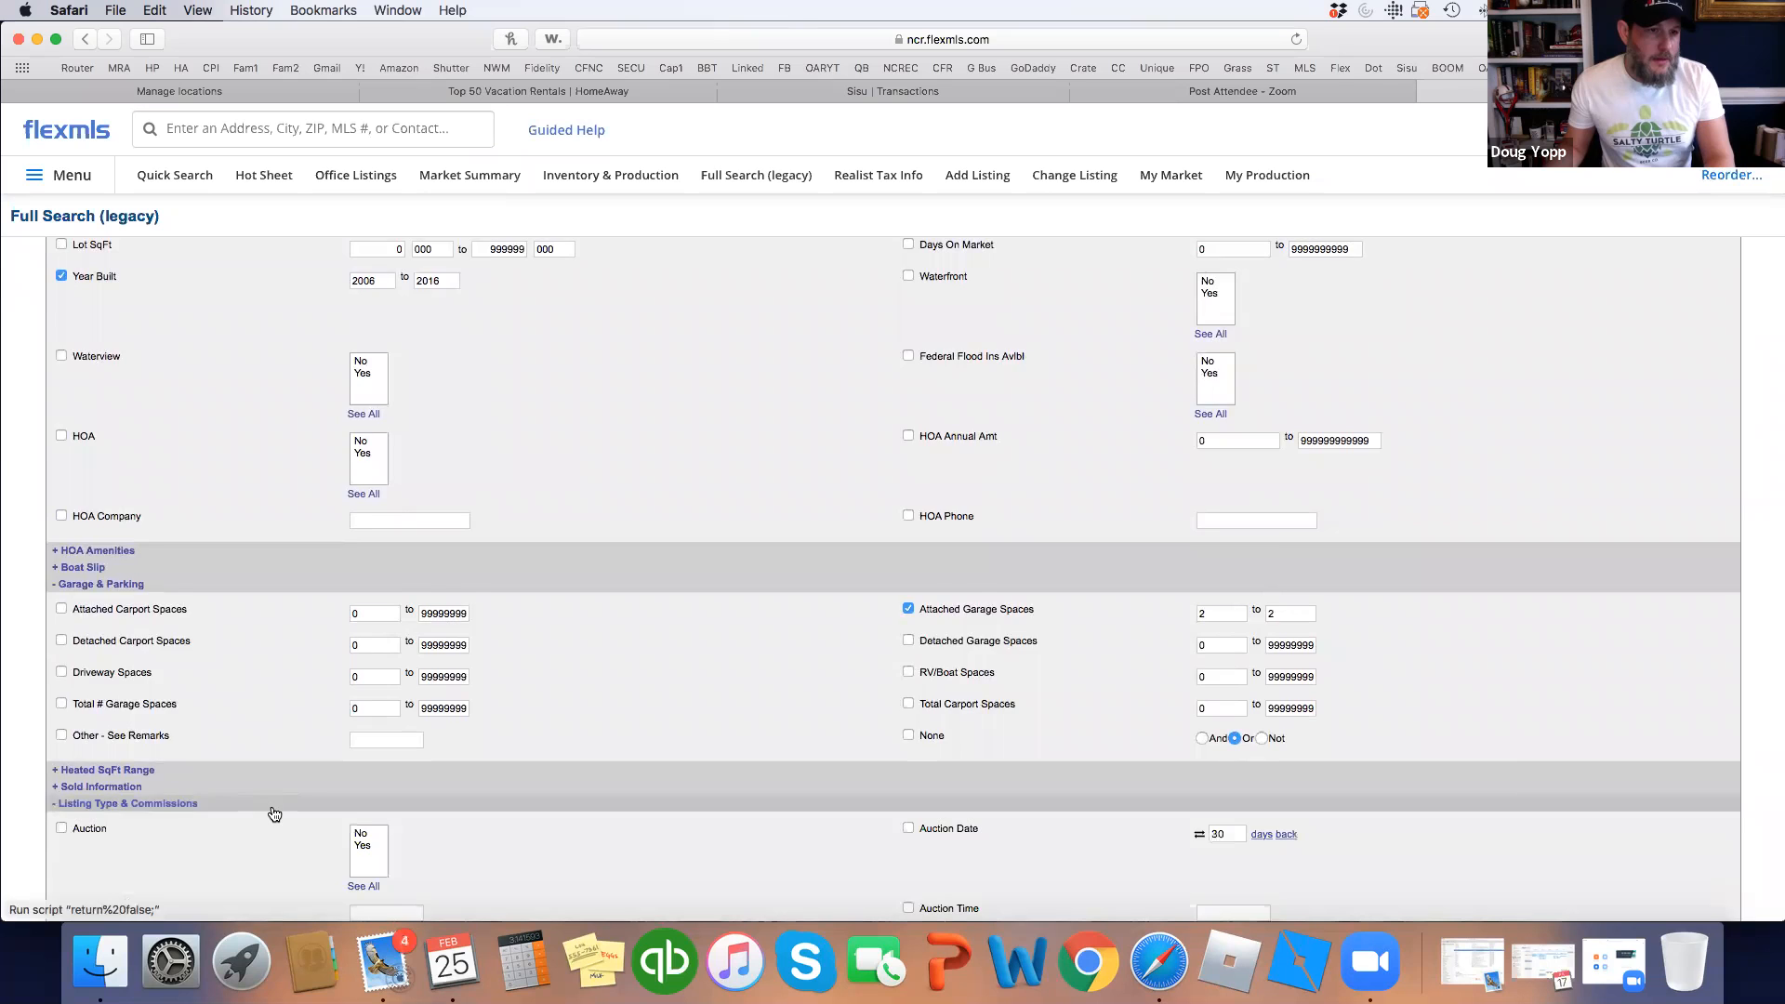
Set the Stipulation of Sale criterion to None.
{"action": "scroll", "coordinate": [275, 809], "scroll_direction": "down", "scroll_amount": 3}
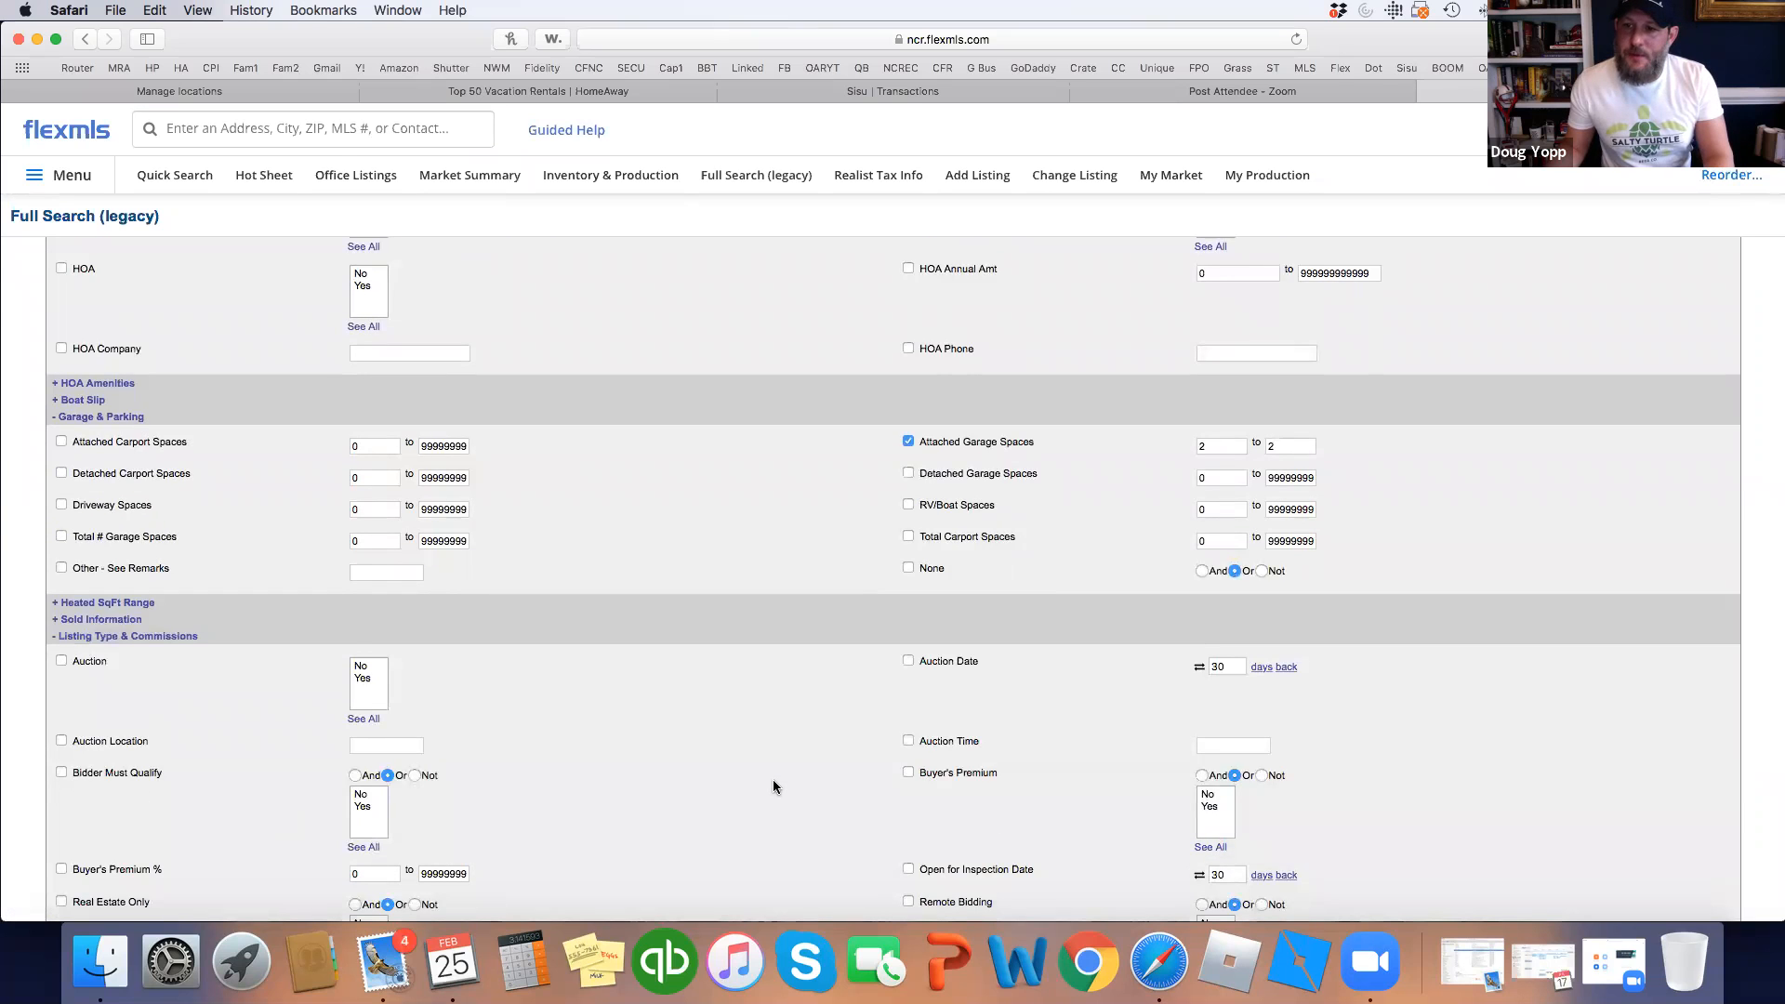
{"action": "scroll", "coordinate": [758, 791], "scroll_direction": "down", "scroll_amount": 3}
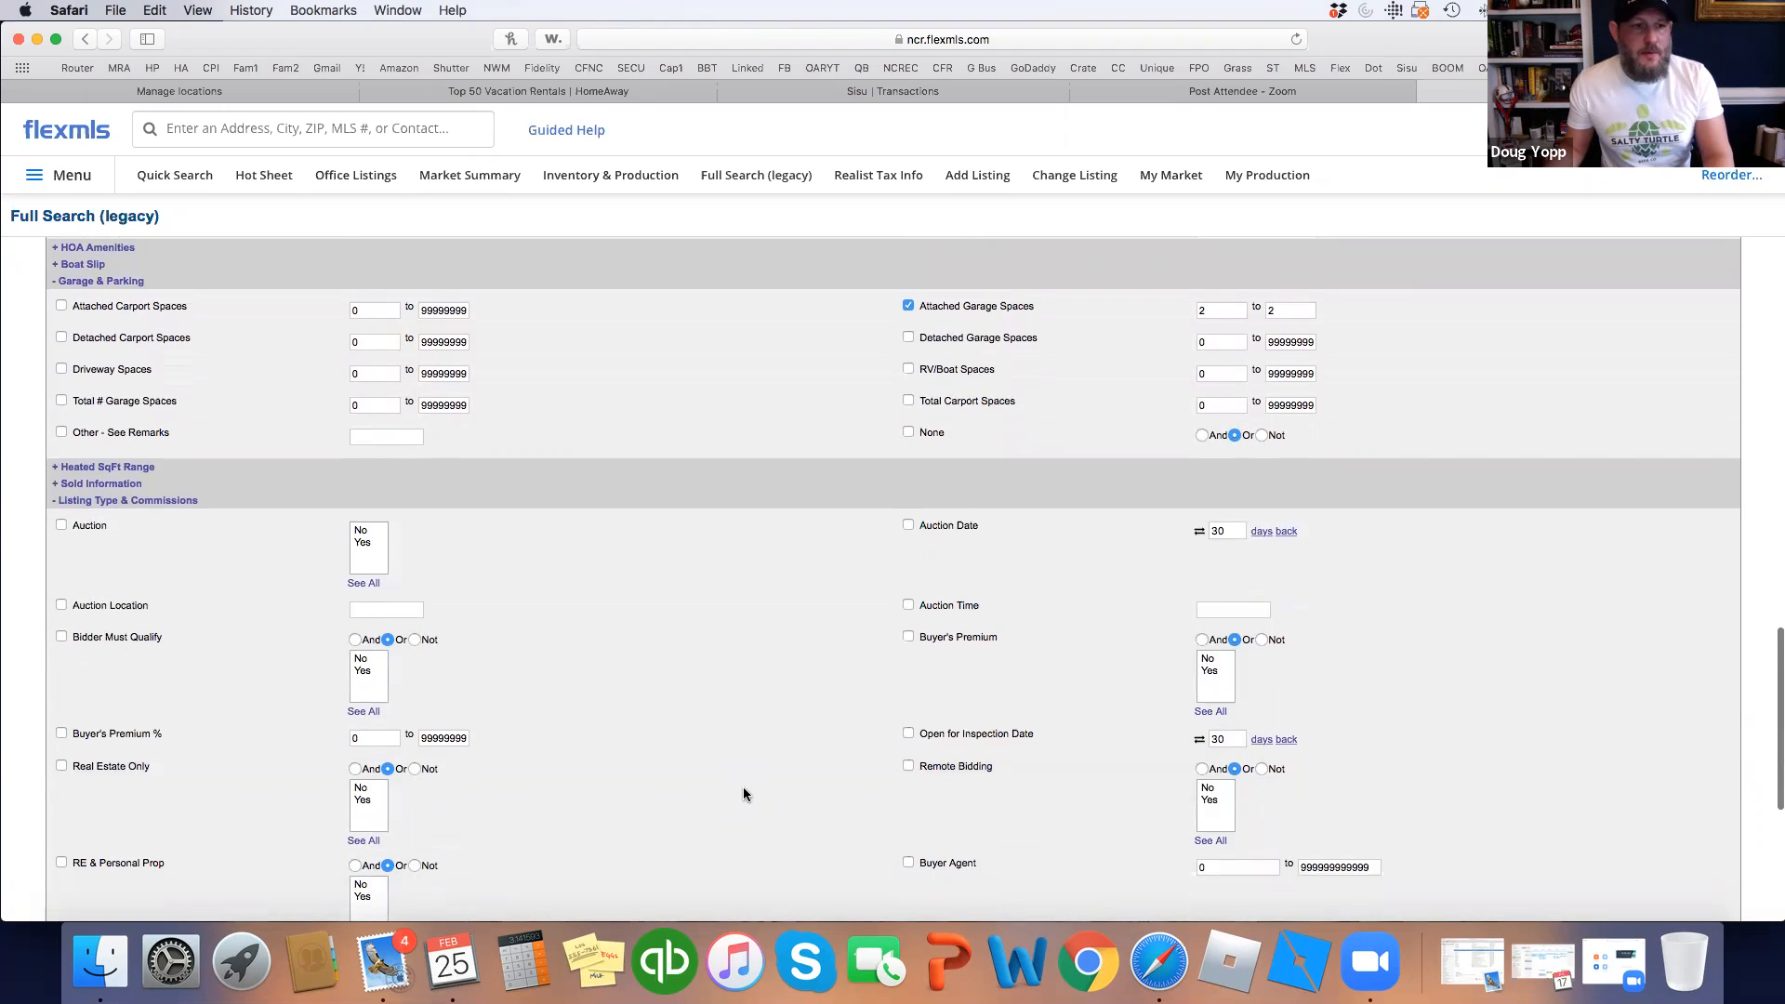
{"action": "scroll", "coordinate": [744, 787], "scroll_direction": "down", "scroll_amount": 5}
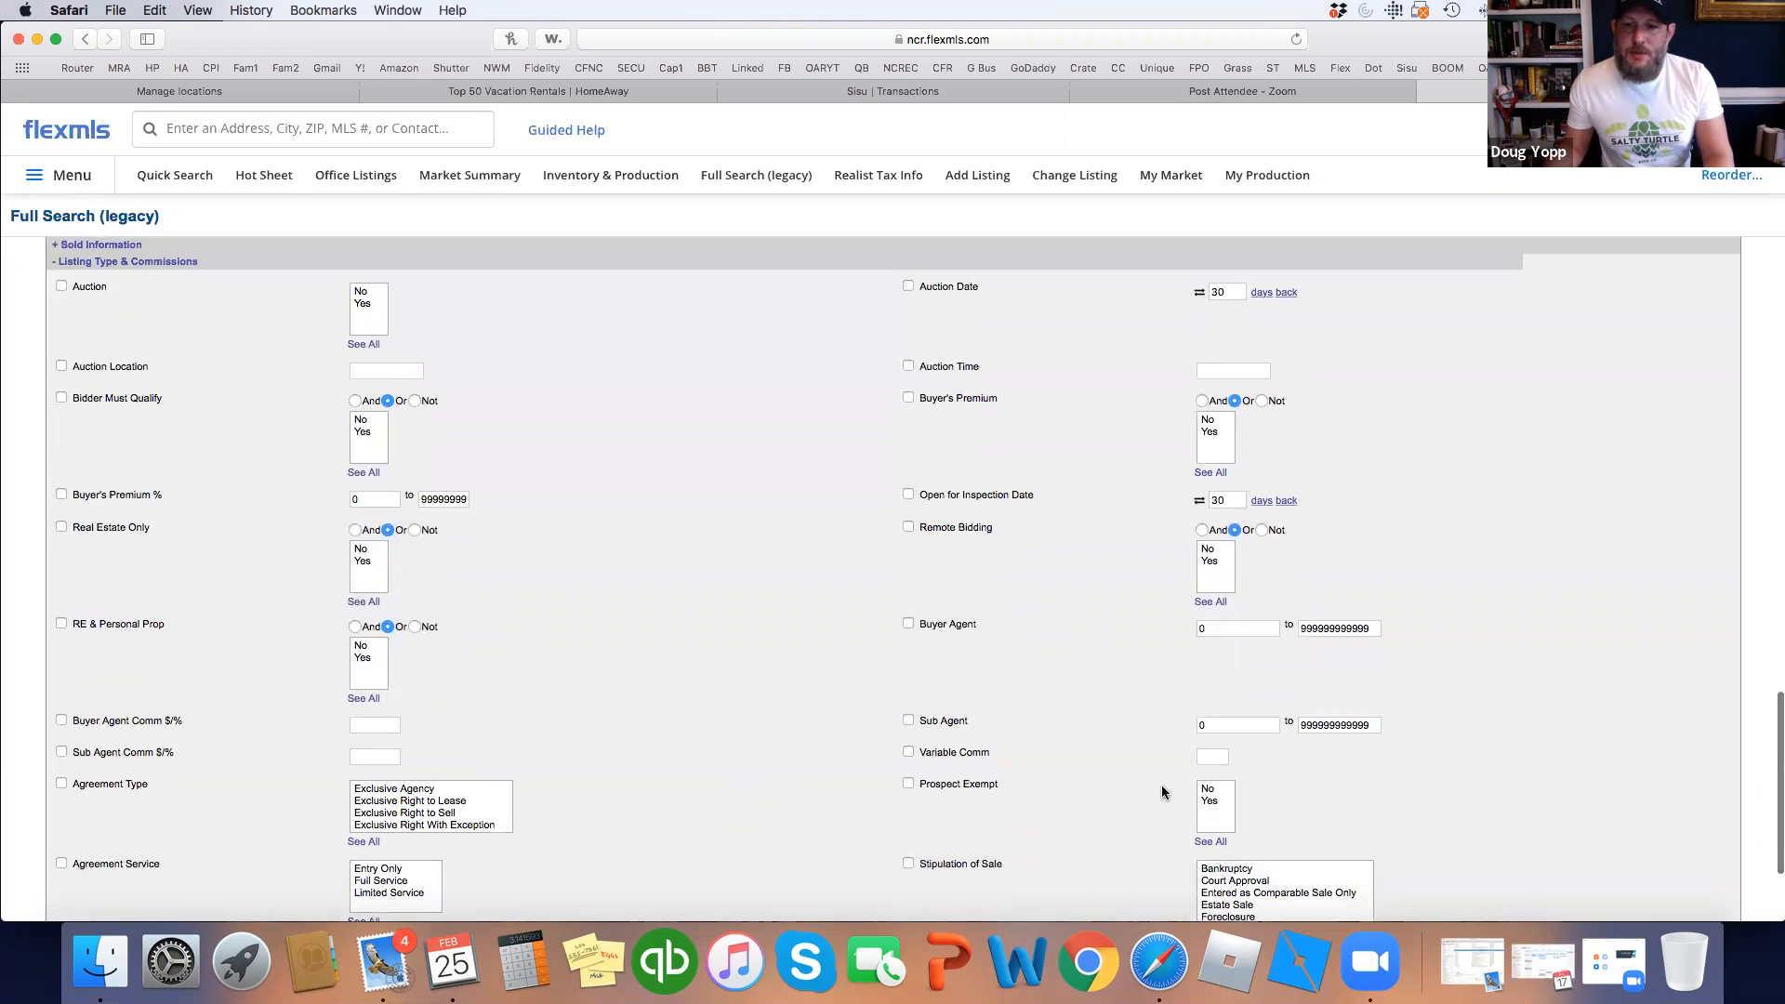
{"action": "scroll", "coordinate": [1164, 789], "scroll_direction": "down", "scroll_amount": 3}
{"action": "scroll", "coordinate": [1274, 725], "scroll_direction": "down", "scroll_amount": 2}
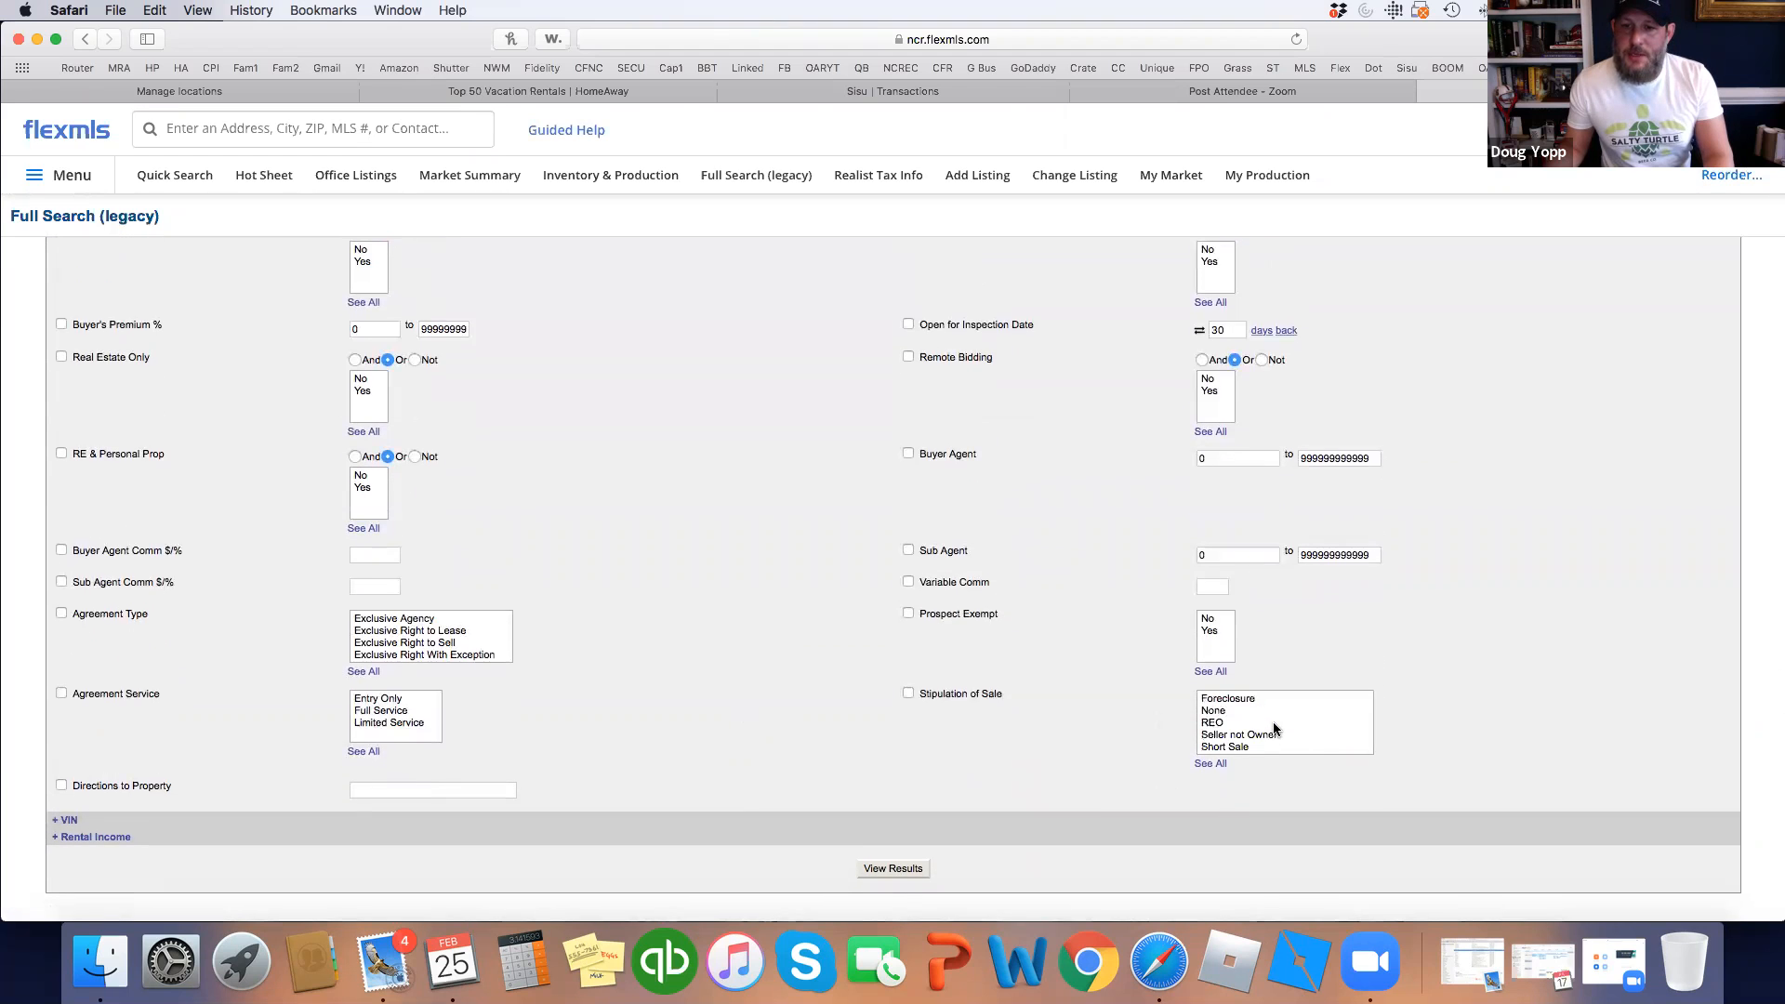
{"action": "left_click", "coordinate": [1225, 710]}
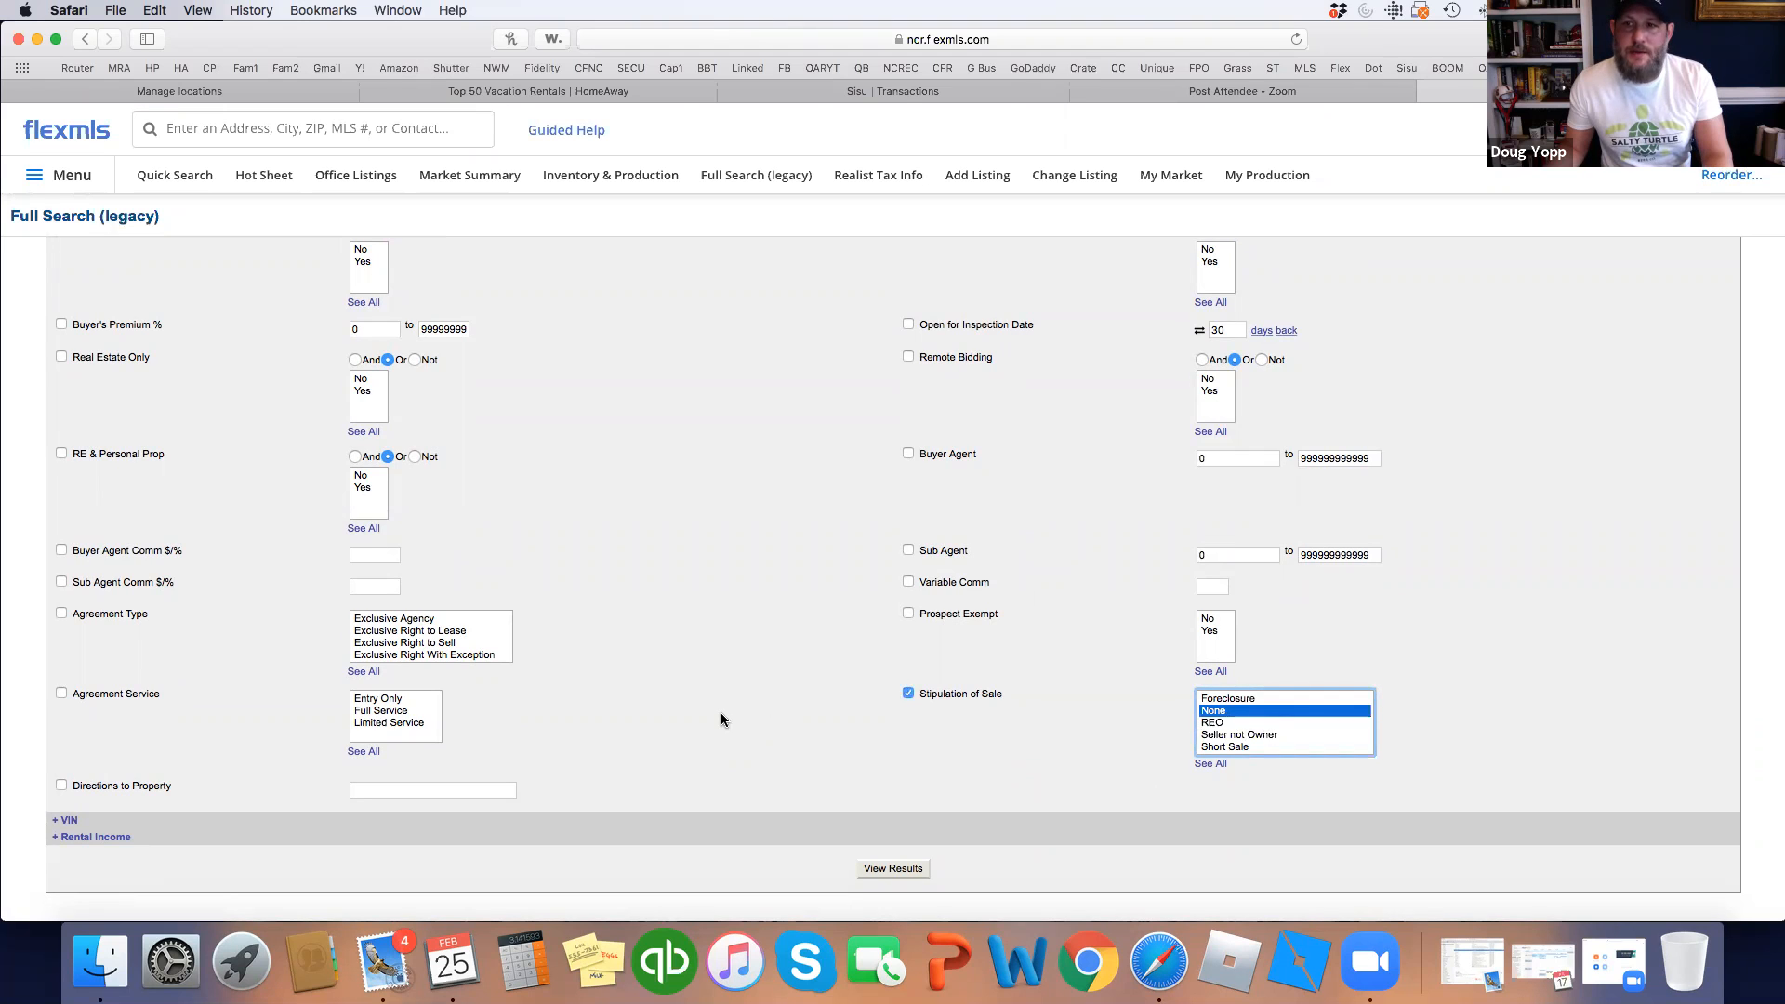
{"action": "scroll", "coordinate": [722, 712], "scroll_direction": "up", "scroll_amount": 5}
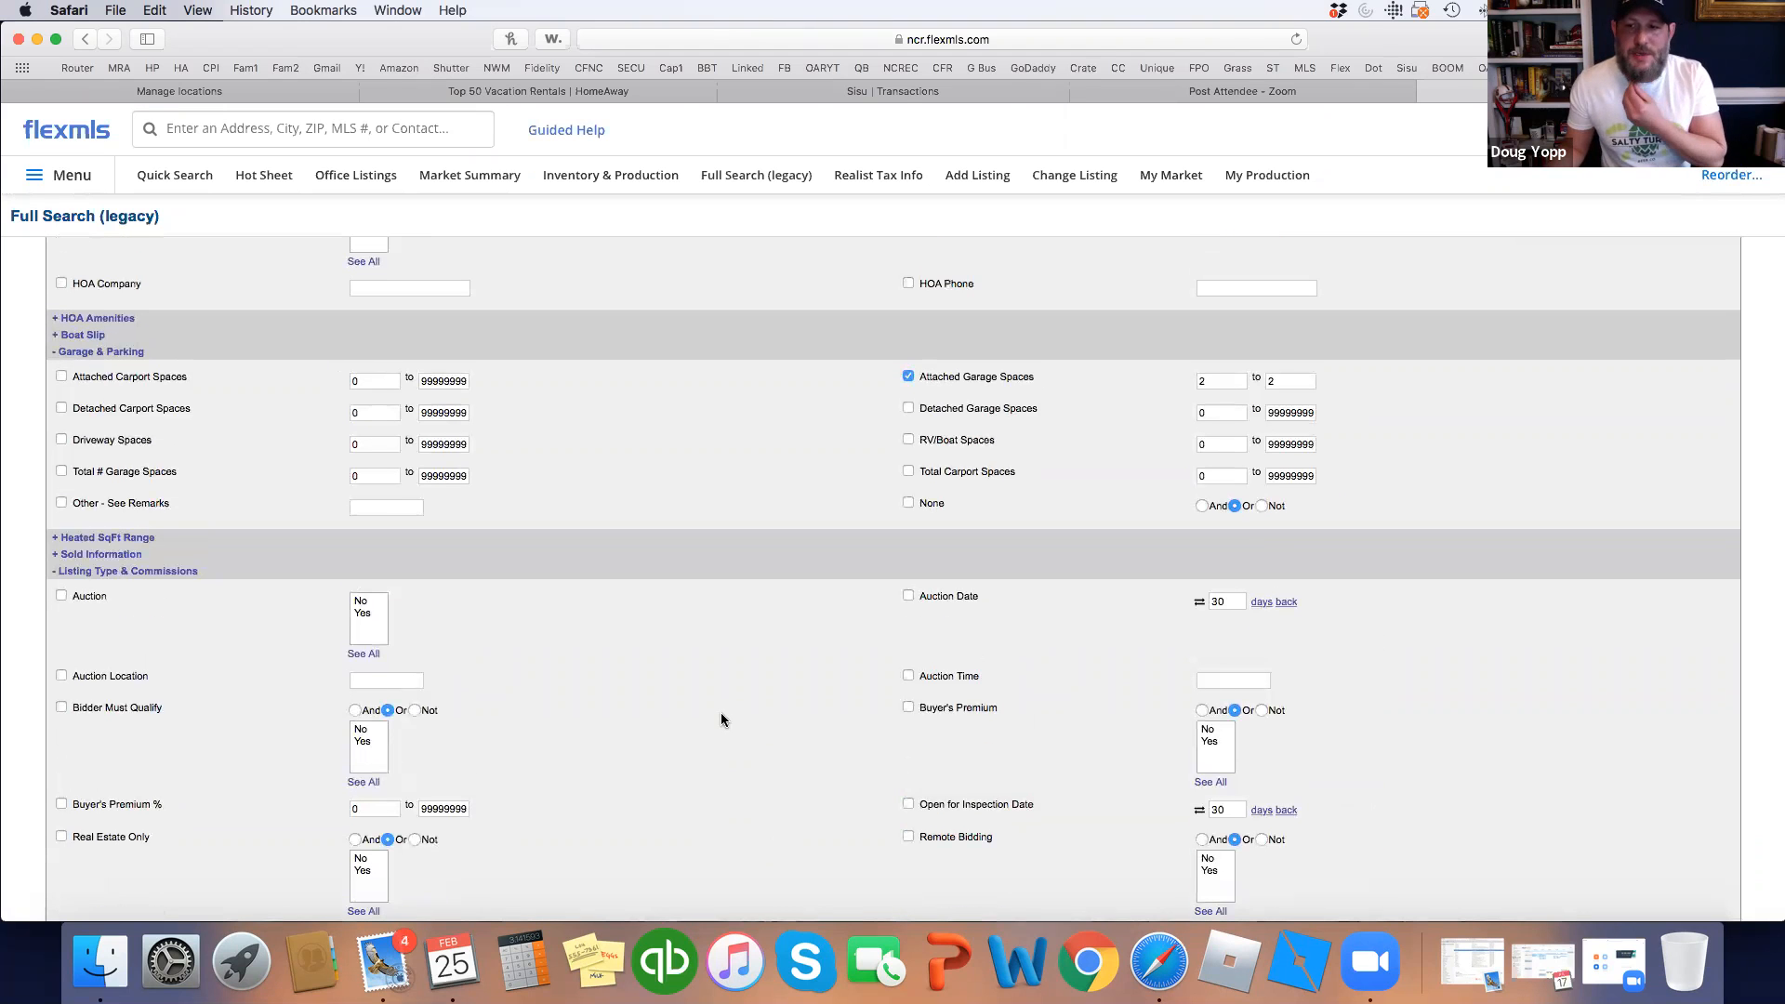
Enter 1200 to 1900 in SqFt - Heated, narrowing the search to 31 results.
{"action": "scroll", "coordinate": [721, 722], "scroll_direction": "up", "scroll_amount": 10}
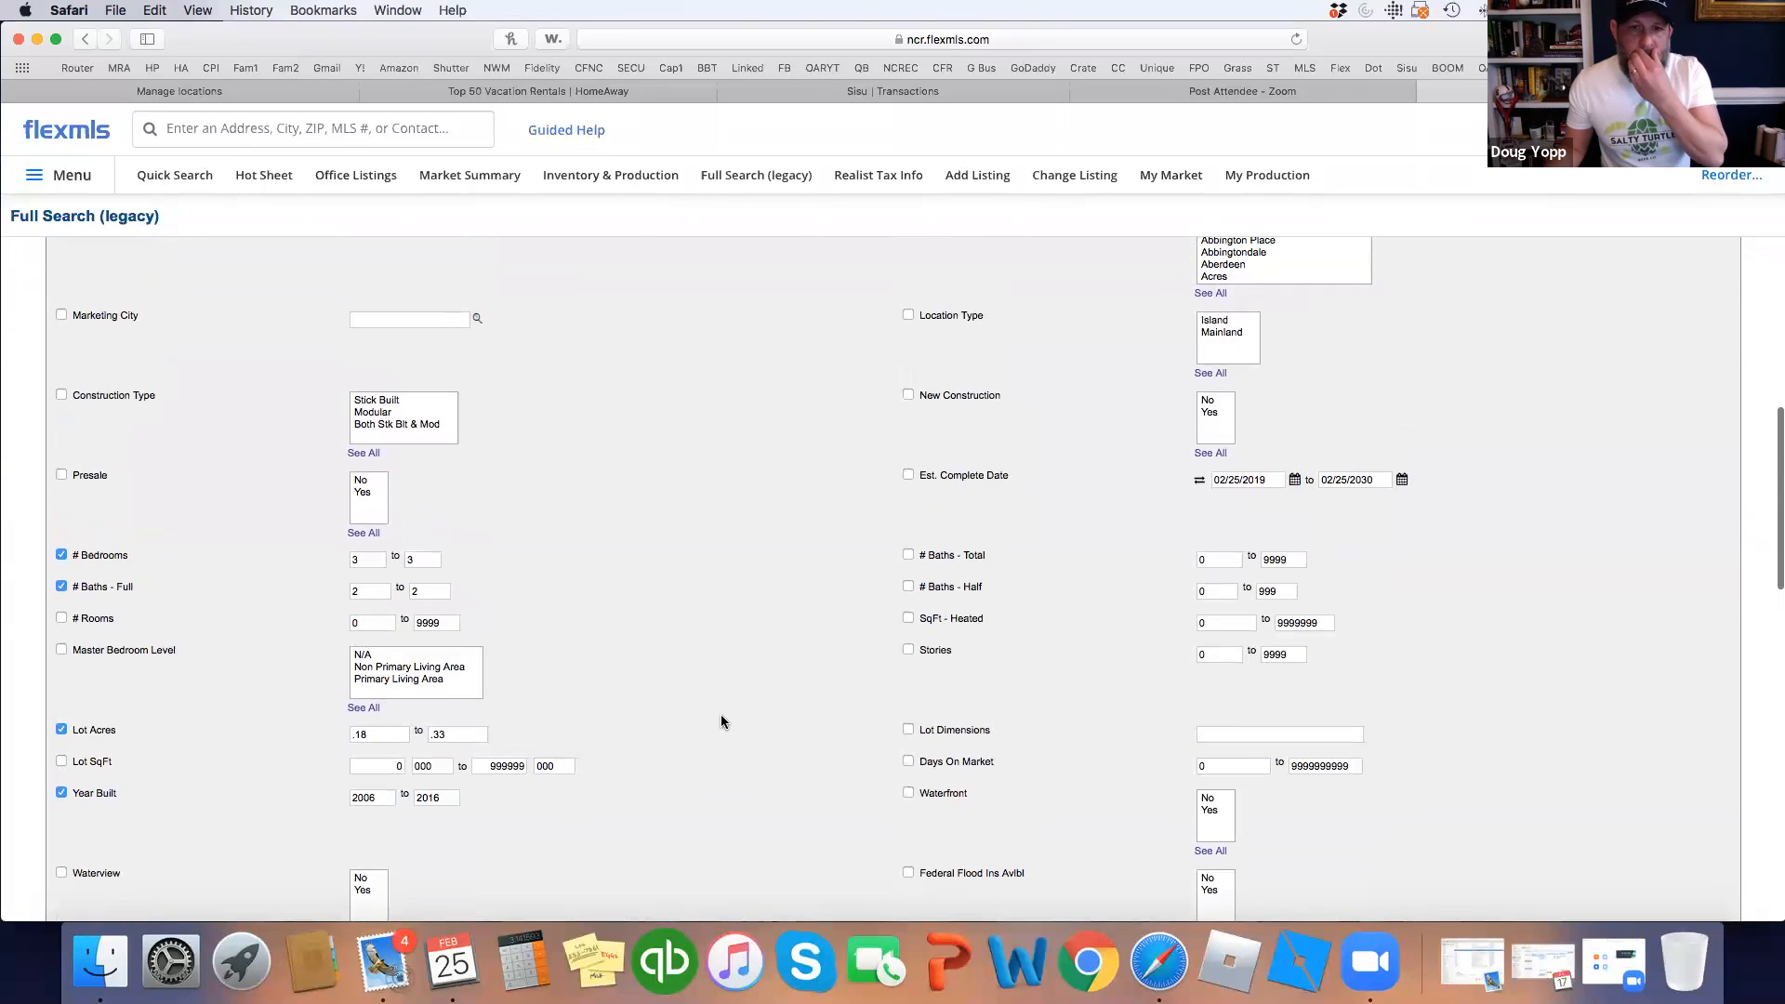
{"action": "left_click", "coordinate": [1239, 623]}
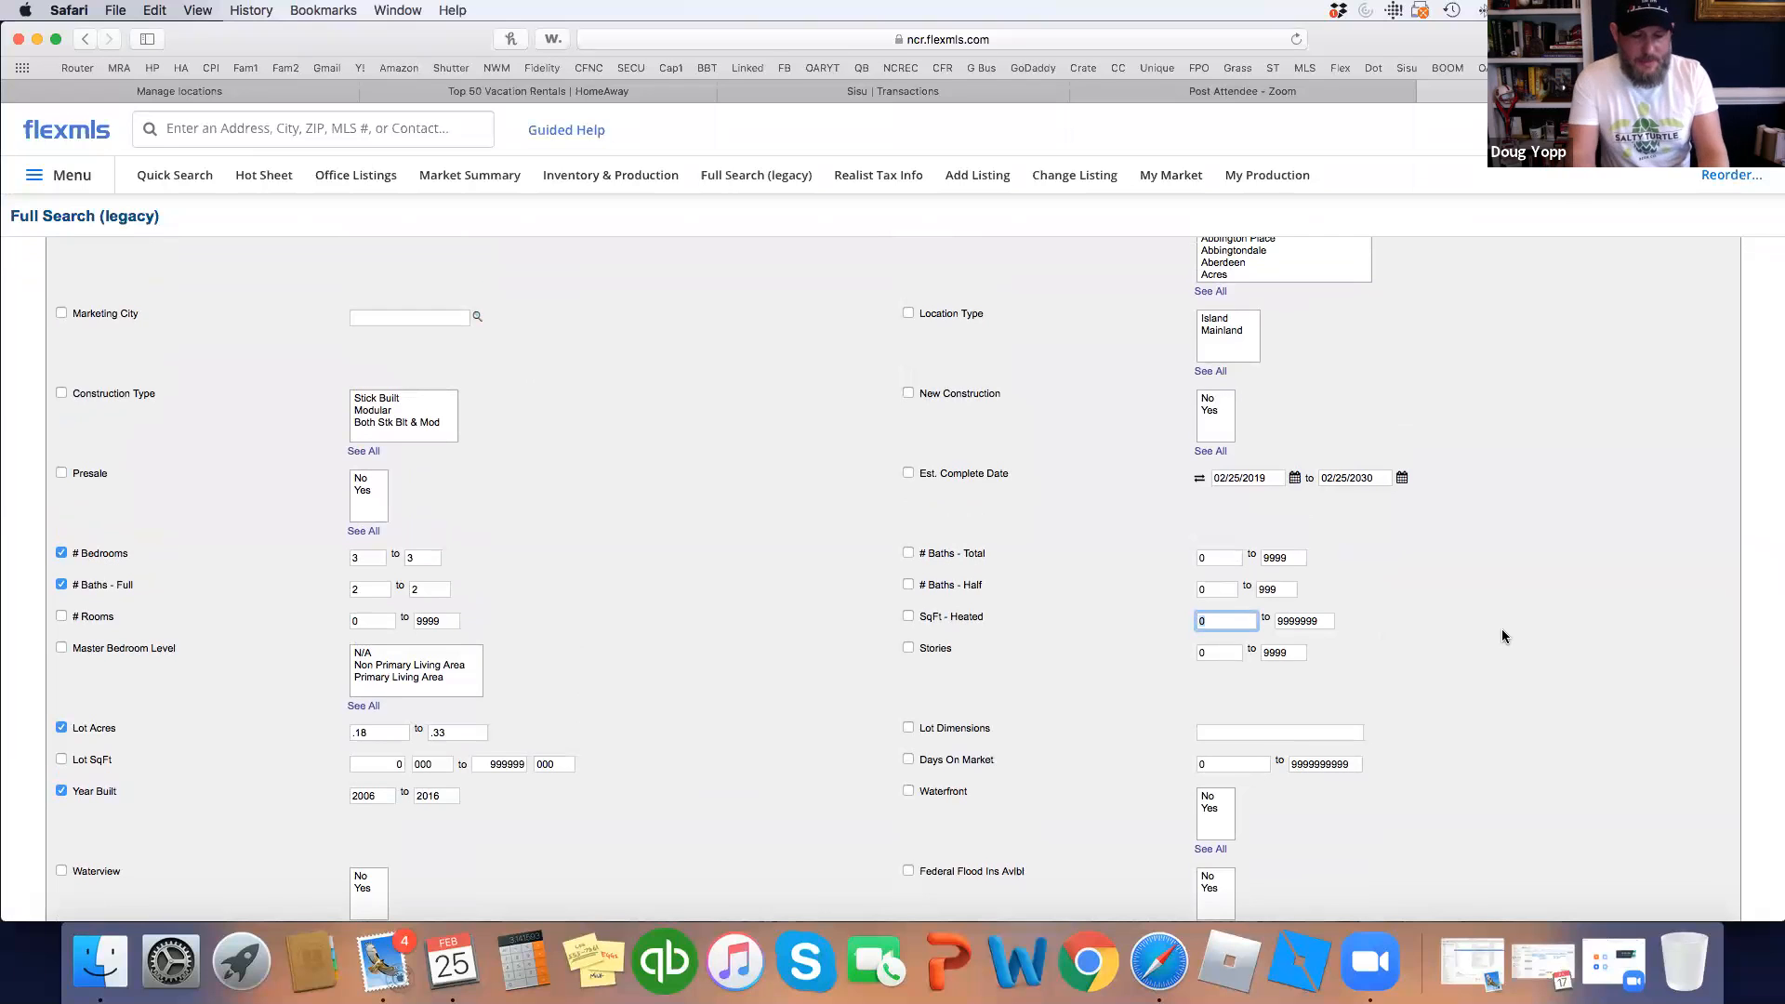
{"action": "key", "text": "BackSpace"}
{"action": "type", "text": "1200"}
{"action": "key", "text": "Tab"}
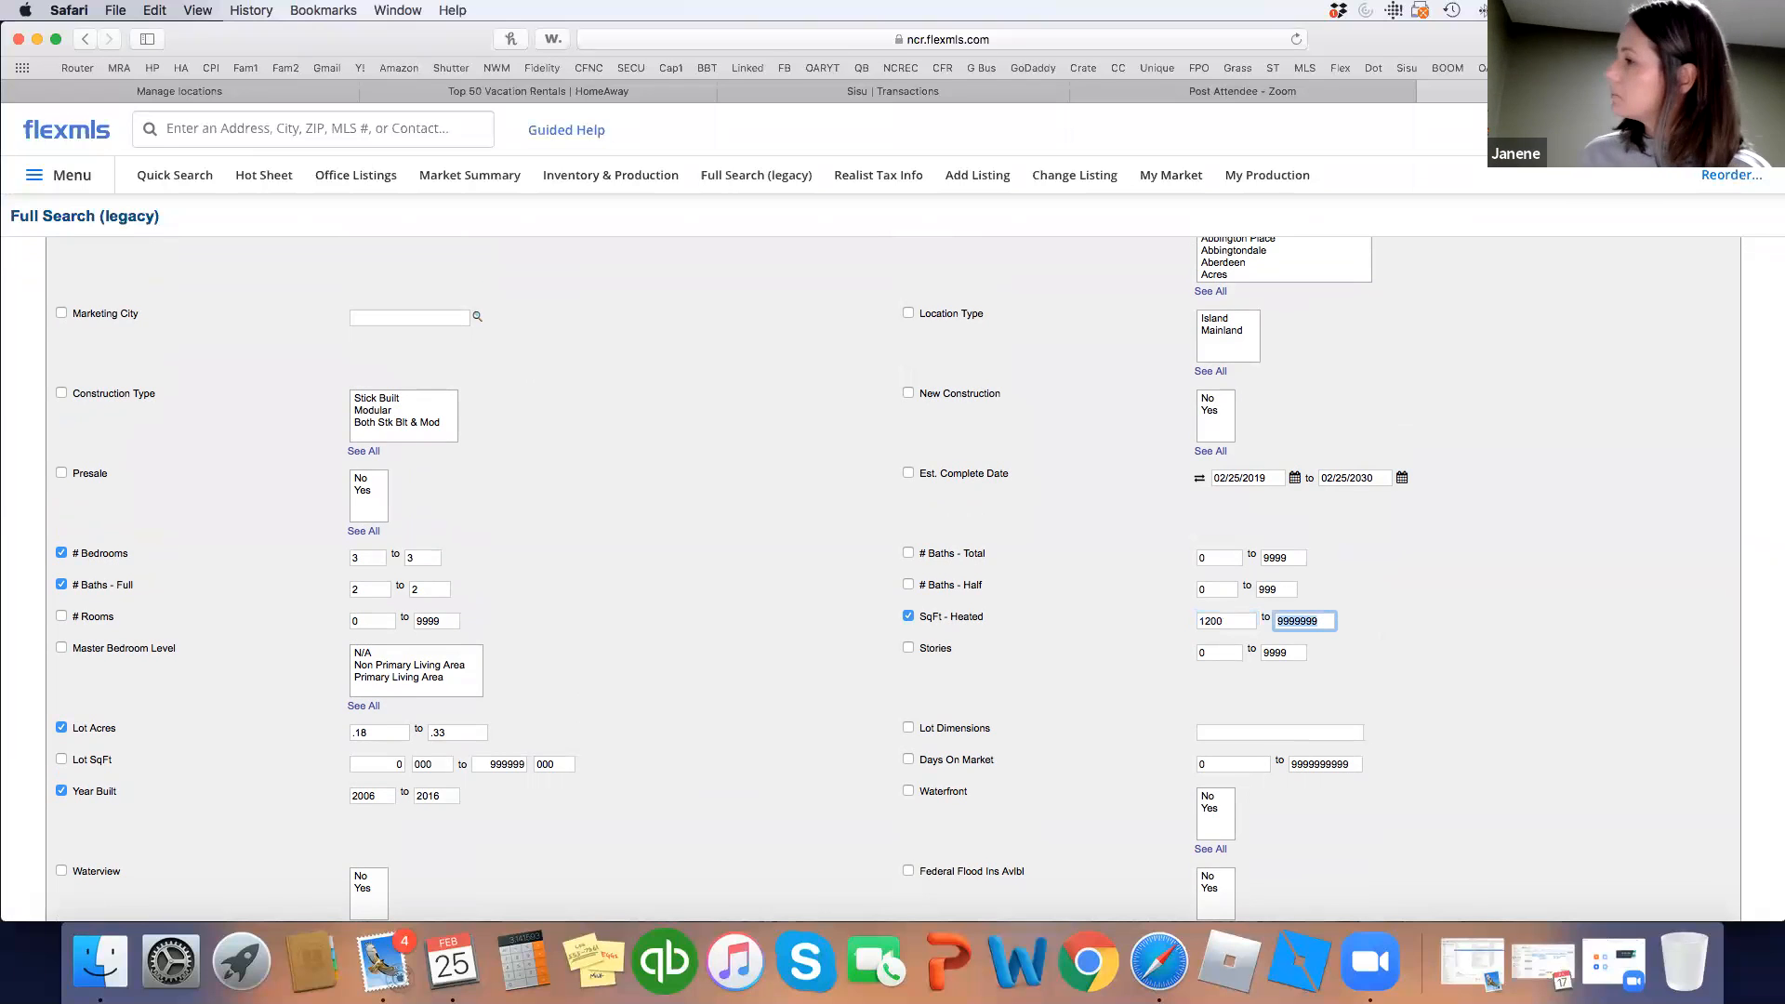
{"action": "type", "text": "1900"}
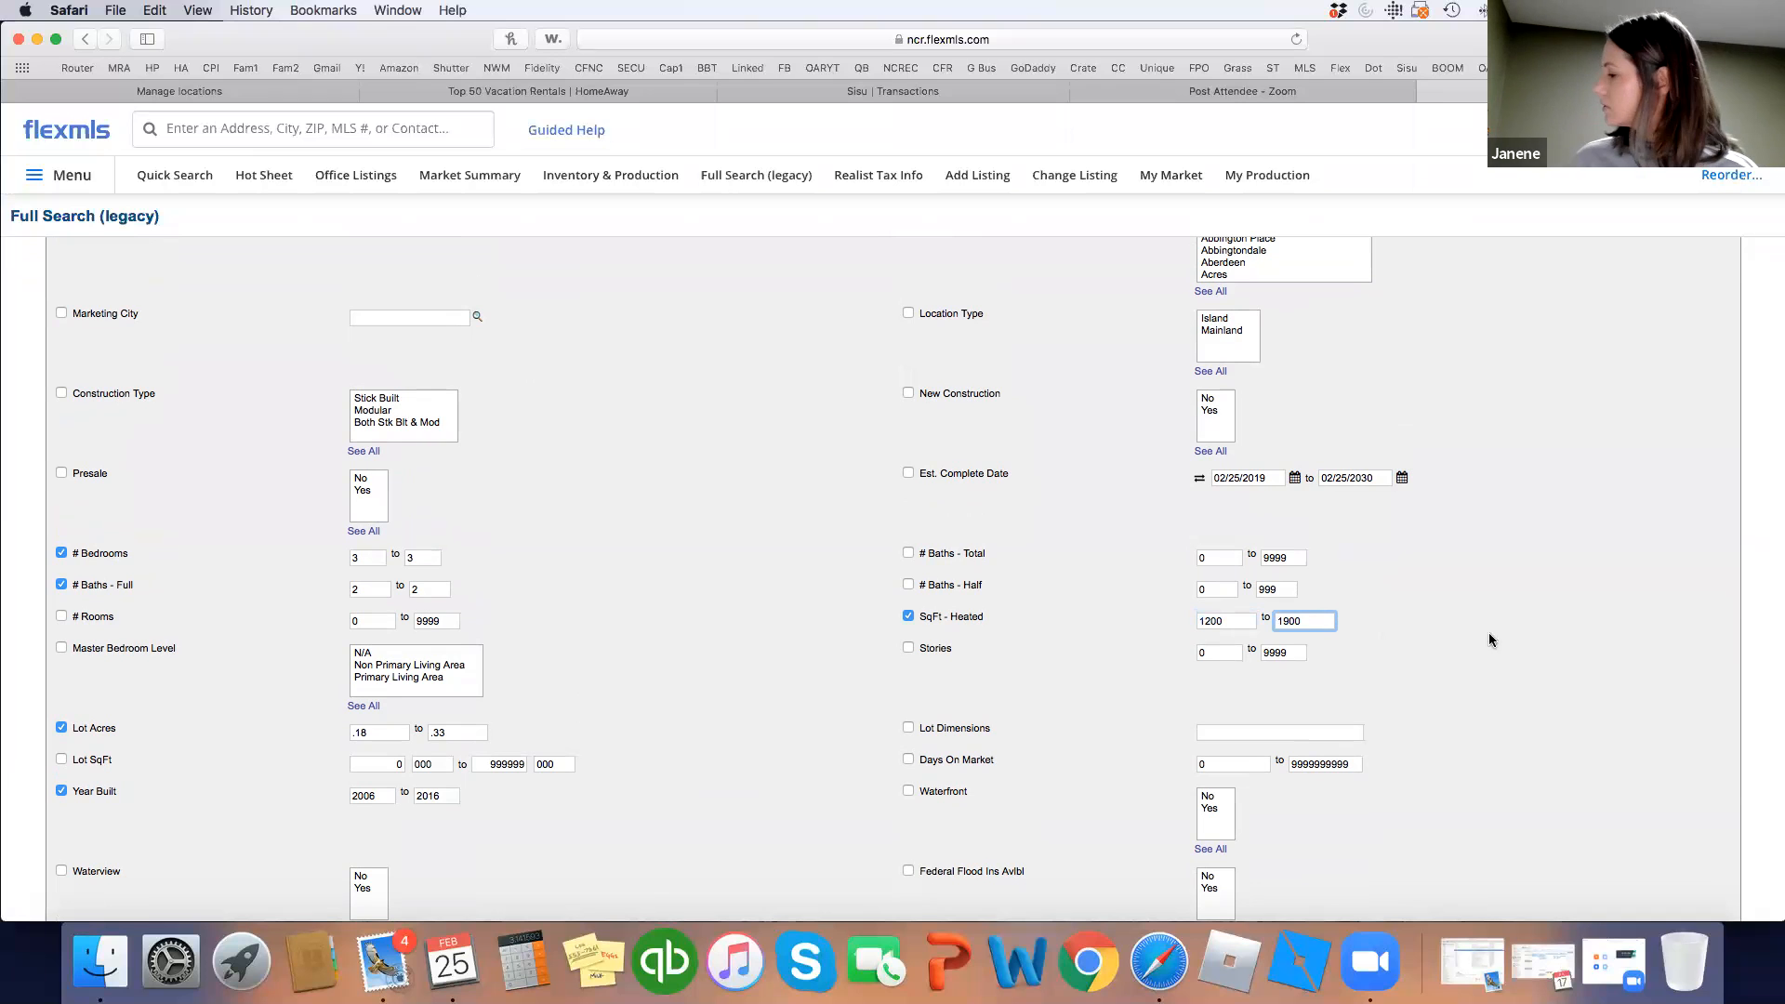
{"action": "left_click", "coordinate": [1103, 630]}
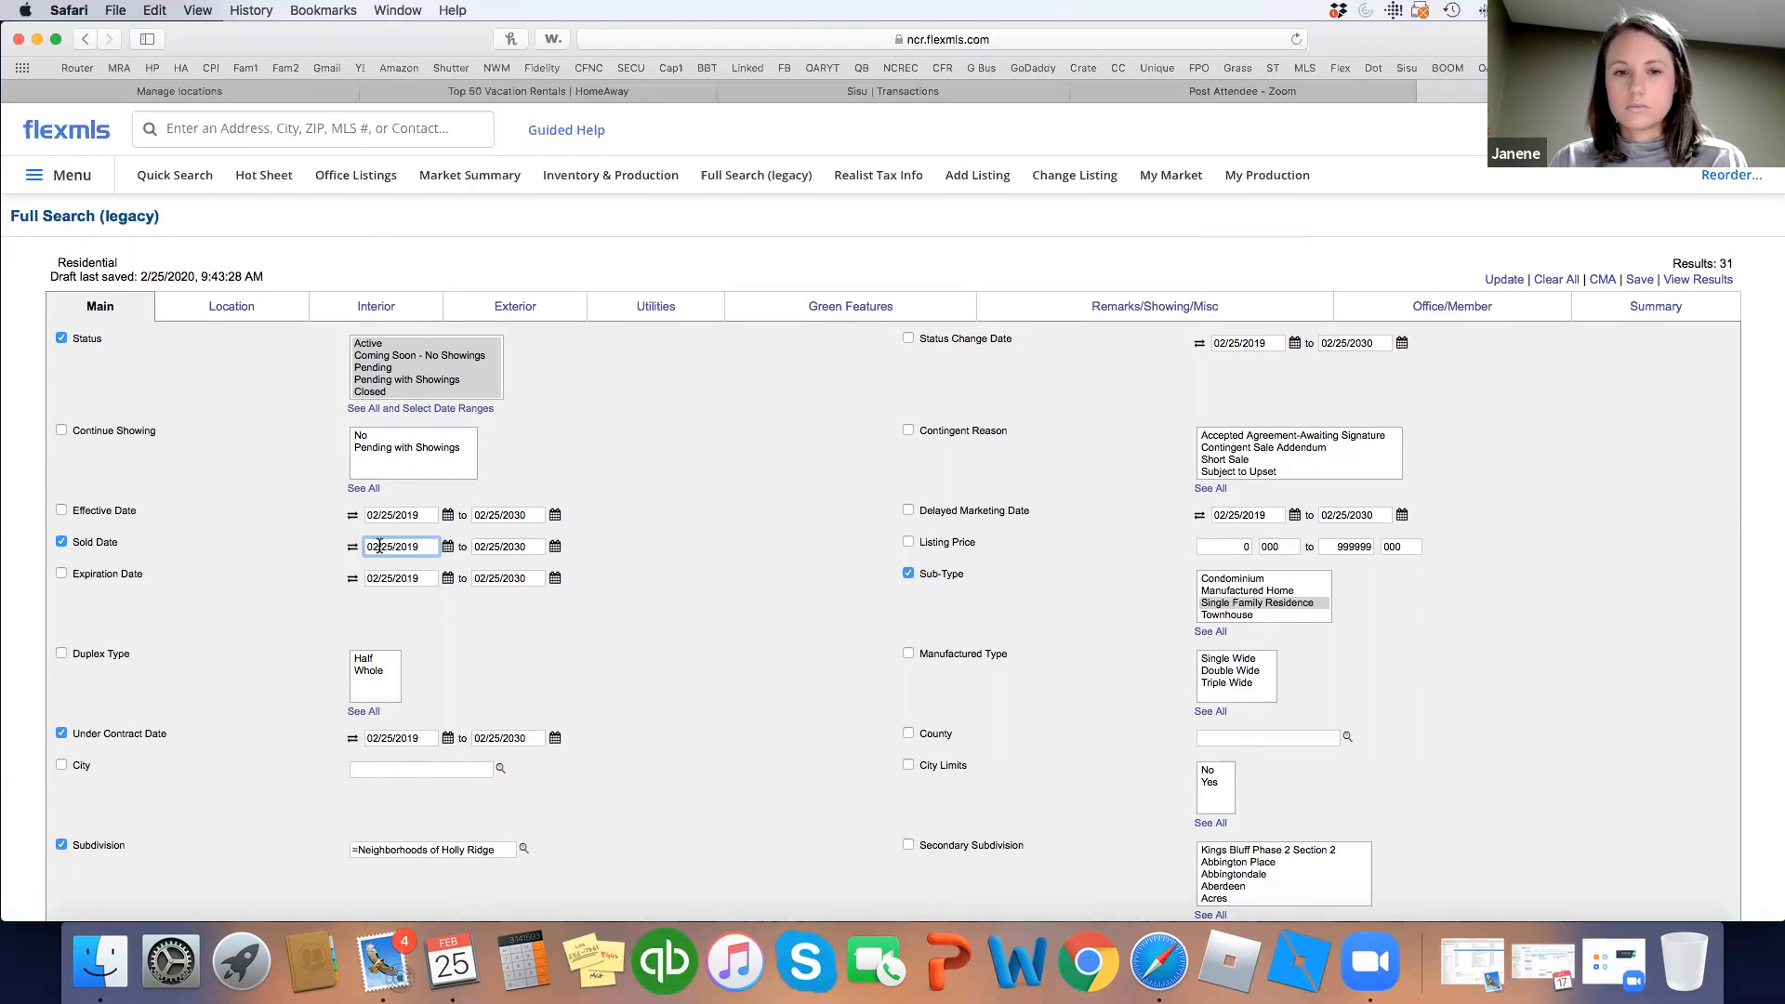
Change the Sold Date start from 02/25/2019 to 08/25/2019.
{"action": "left_click_drag", "start_coordinate": [373, 546], "coordinate": [379, 547]}
{"action": "type", "text": "8"}
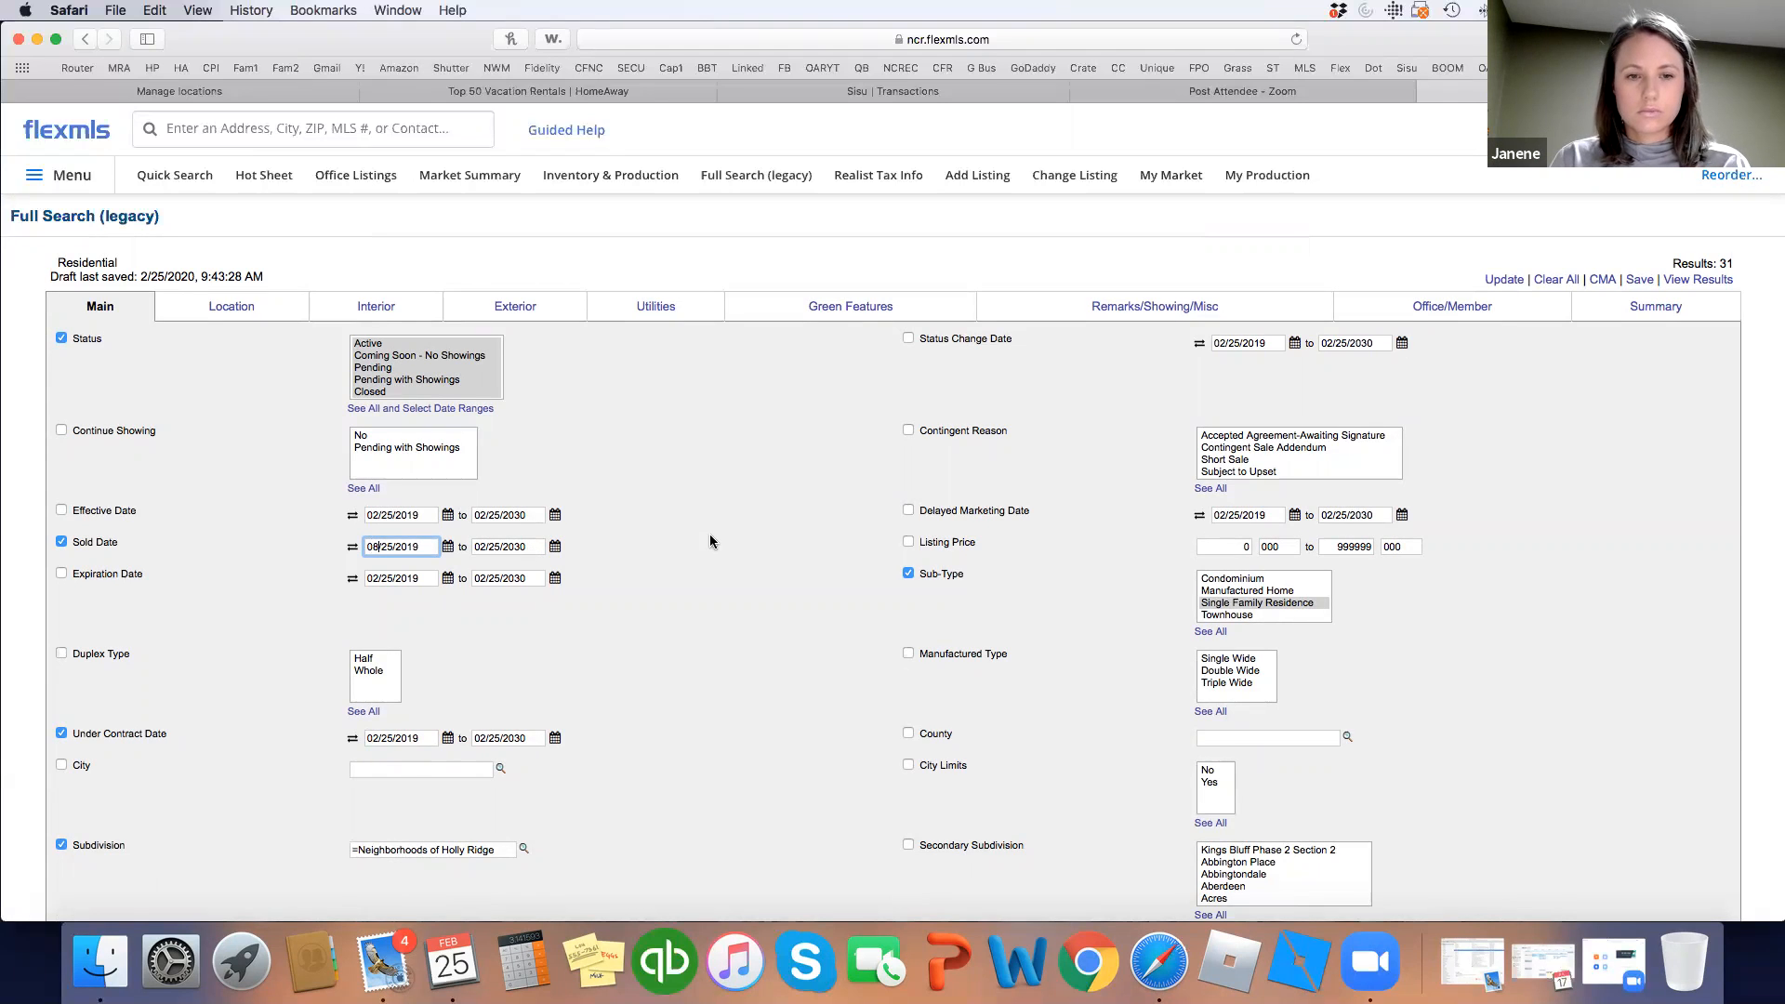
{"action": "left_click", "coordinate": [713, 538]}
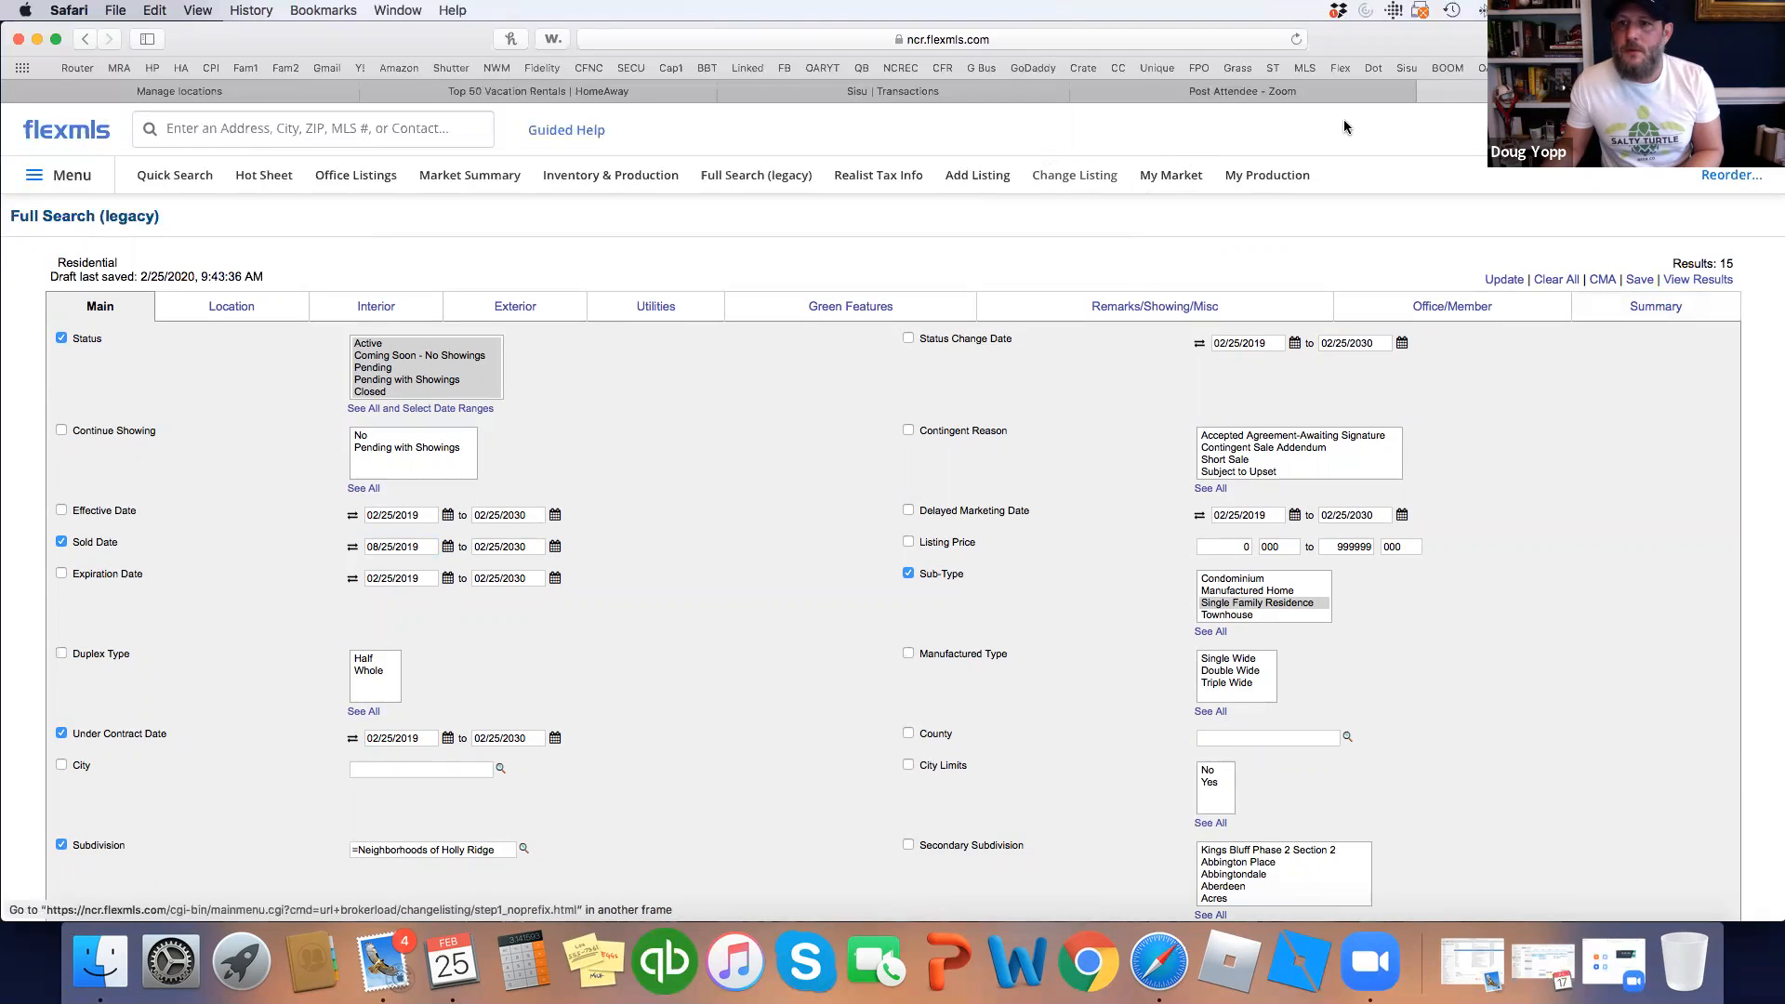
View the results and scroll through the 15 Neighborhoods of Holly Ridge listings.
{"action": "left_click", "coordinate": [1709, 281]}
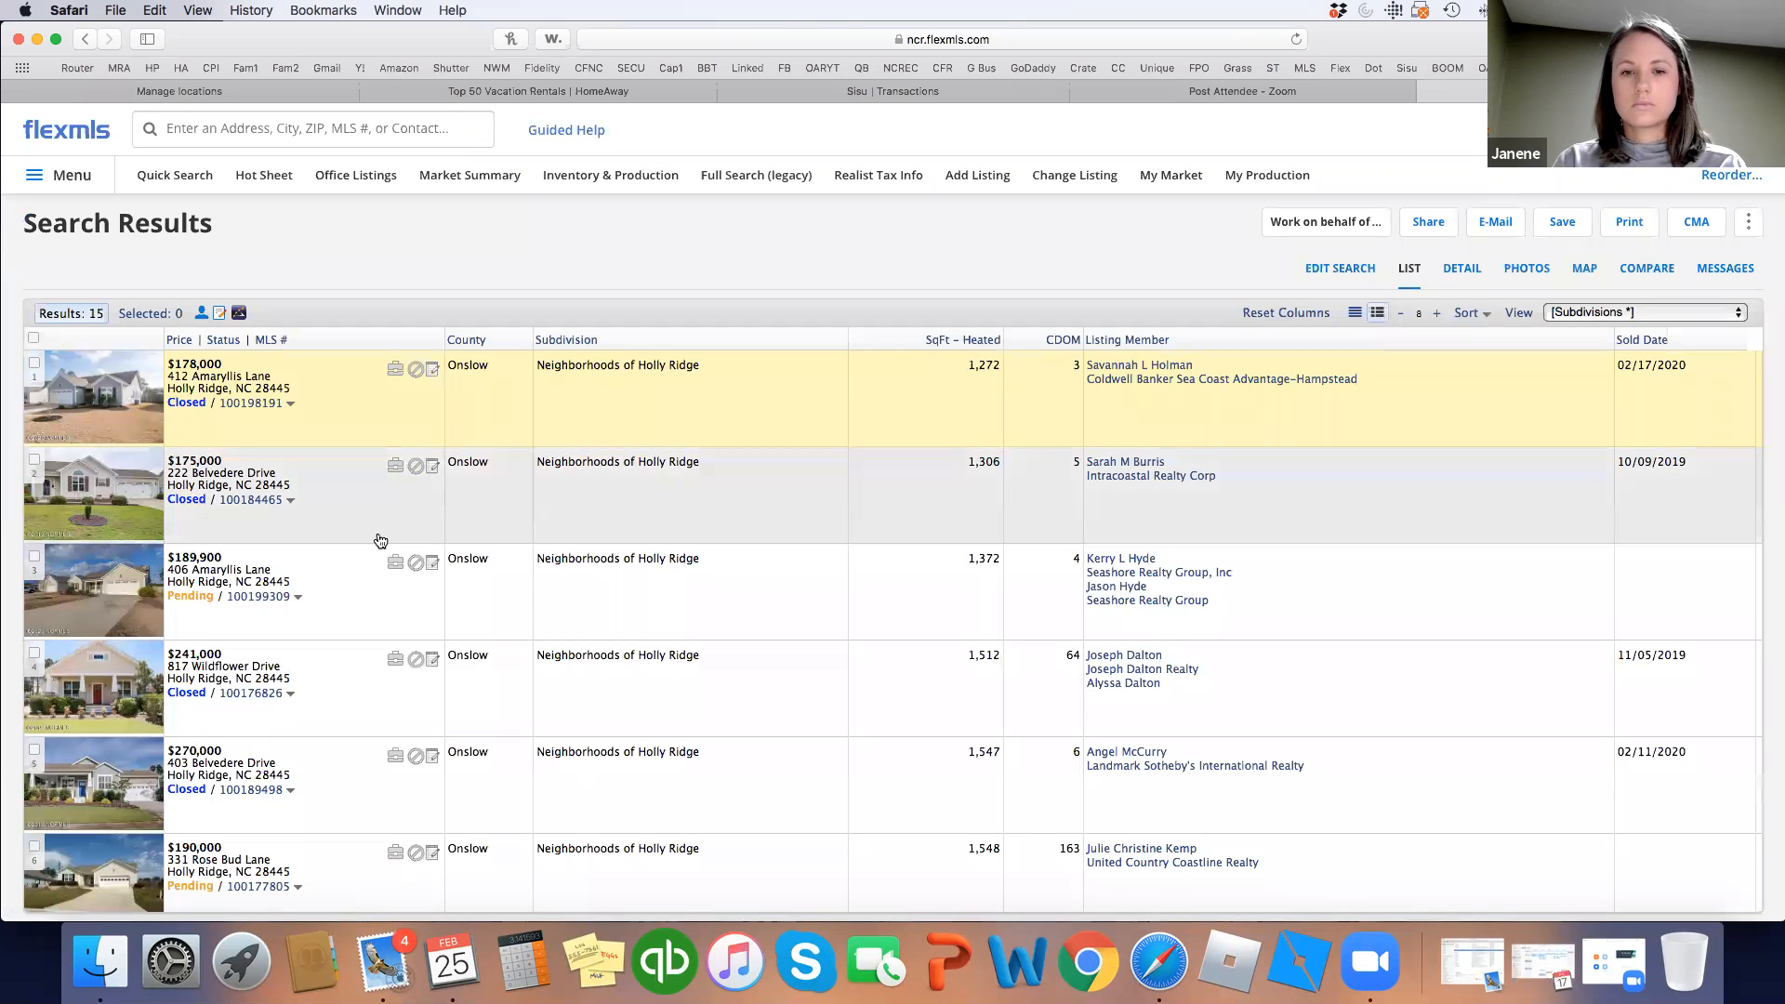
{"action": "scroll", "coordinate": [383, 540], "scroll_direction": "down", "scroll_amount": 4}
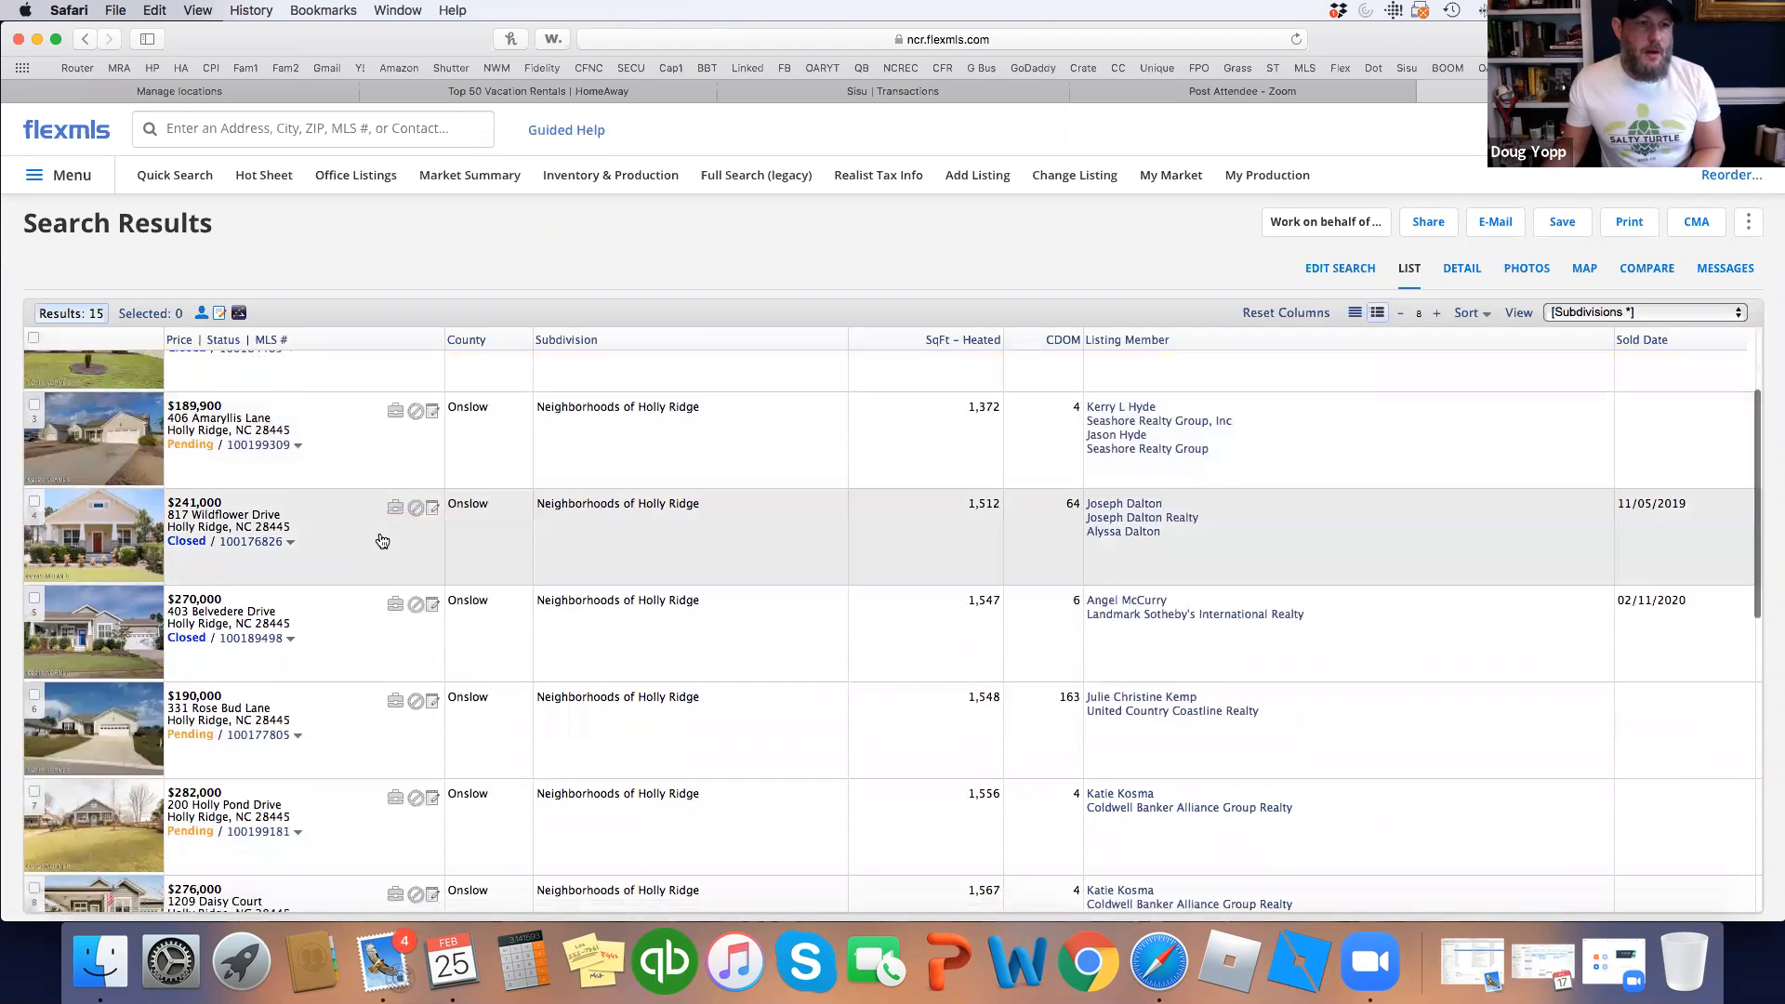
{"action": "scroll", "coordinate": [381, 540], "scroll_direction": "down", "scroll_amount": 9}
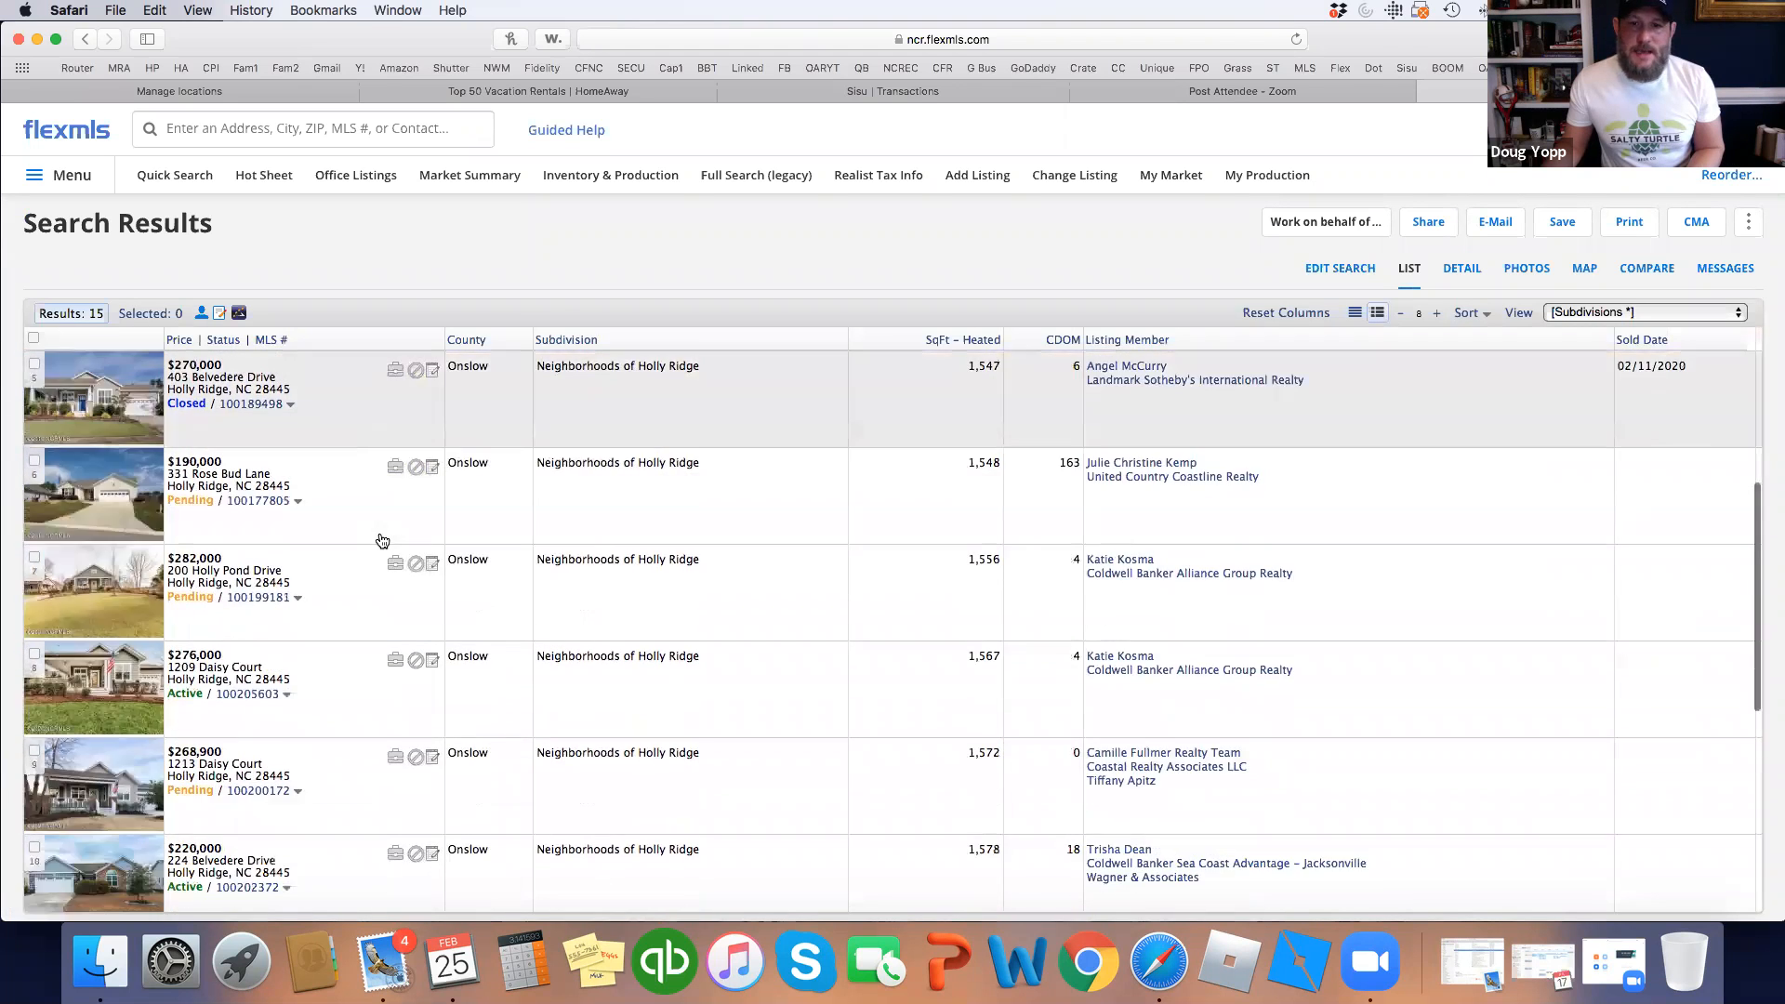
{"action": "scroll", "coordinate": [381, 540], "scroll_direction": "down", "scroll_amount": 10}
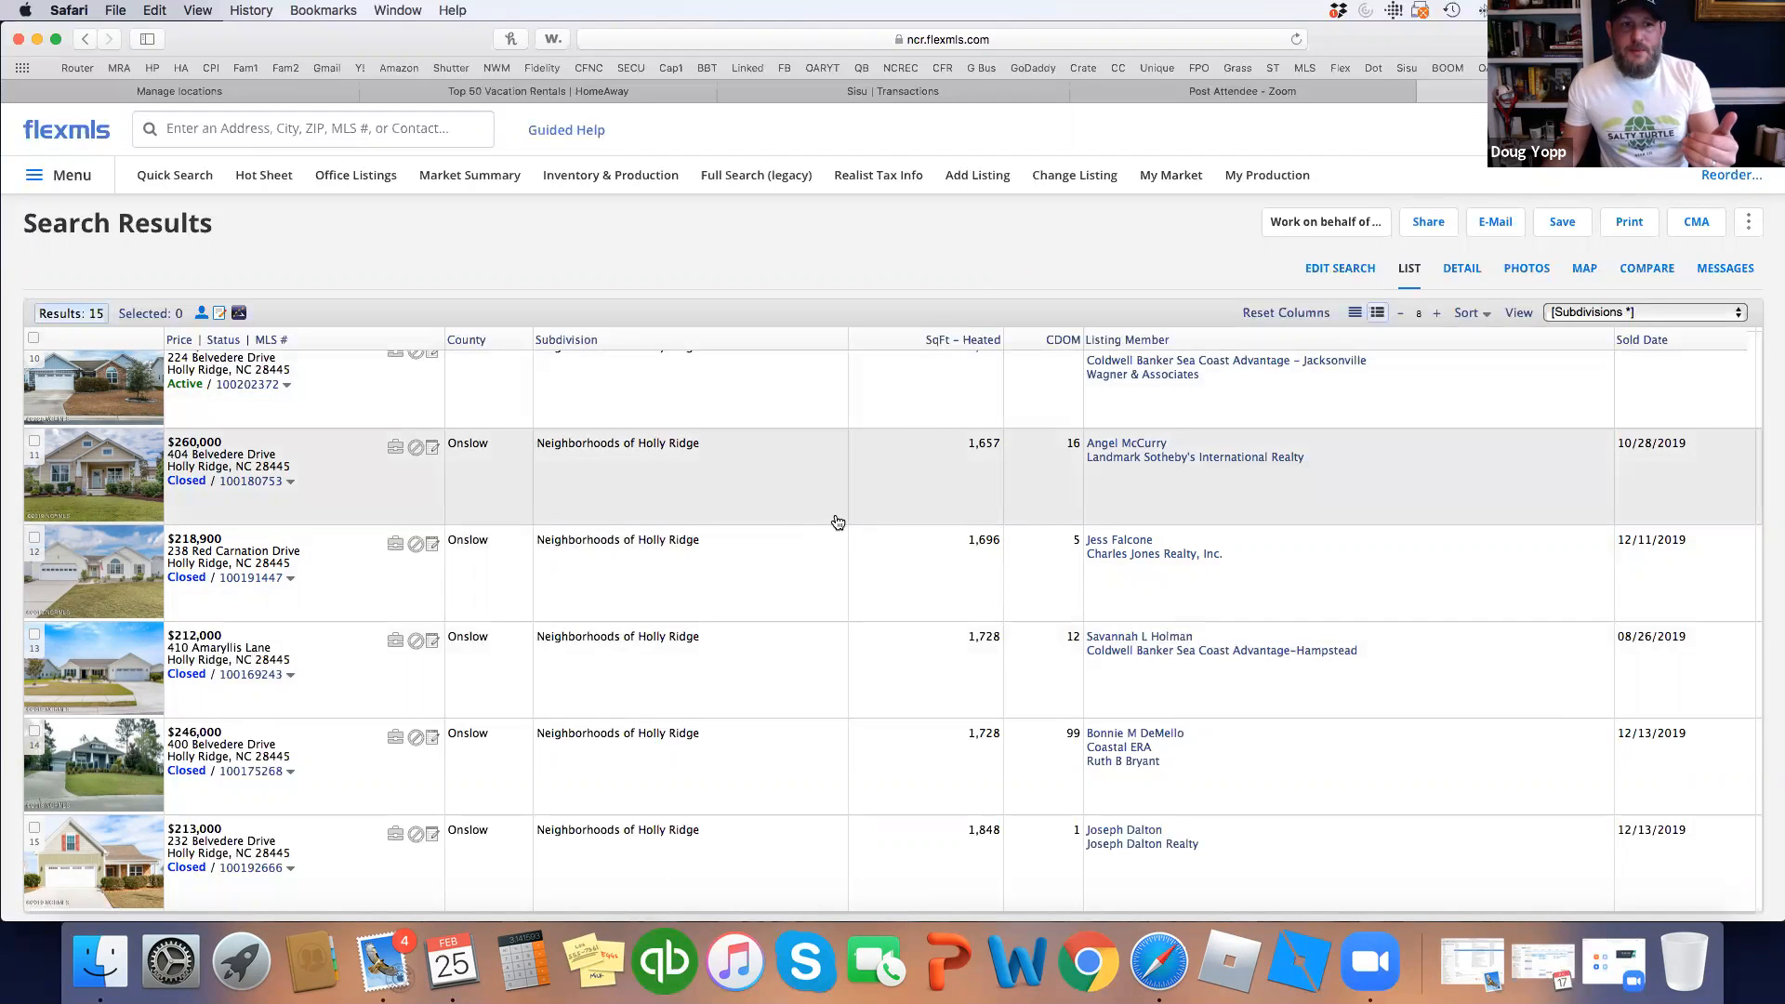
{"action": "left_click", "coordinate": [1698, 223]}
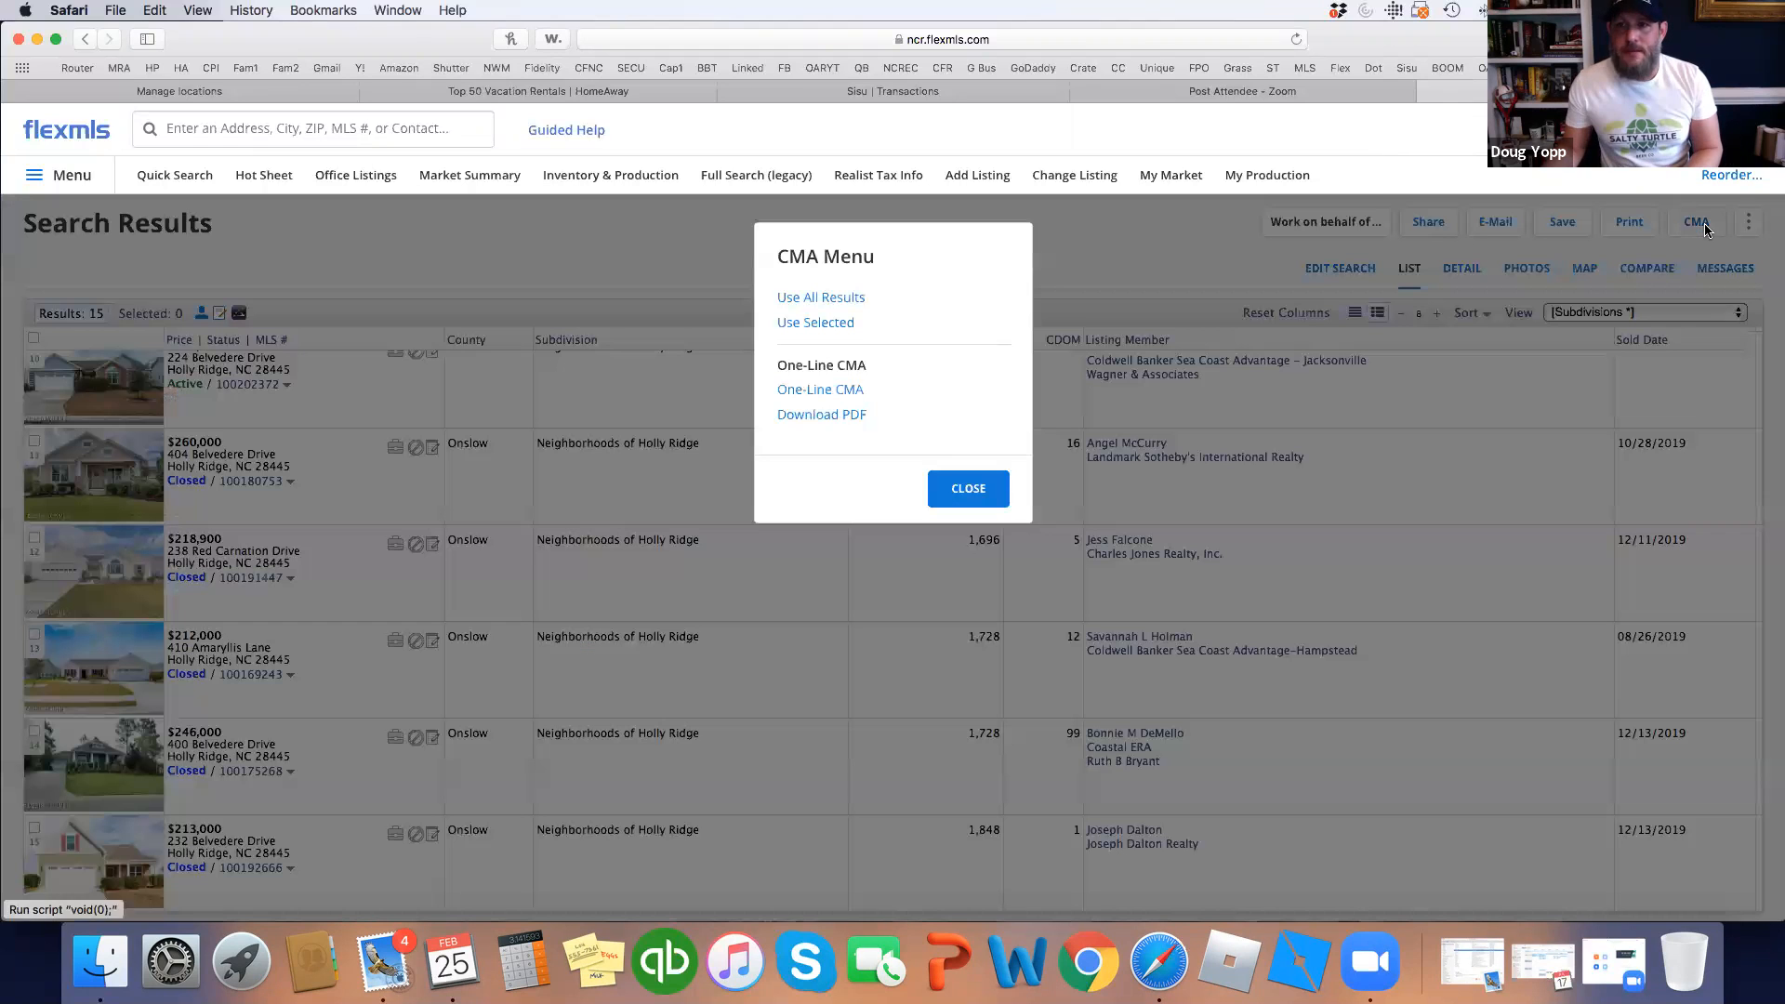
{"action": "left_click", "coordinate": [835, 392]}
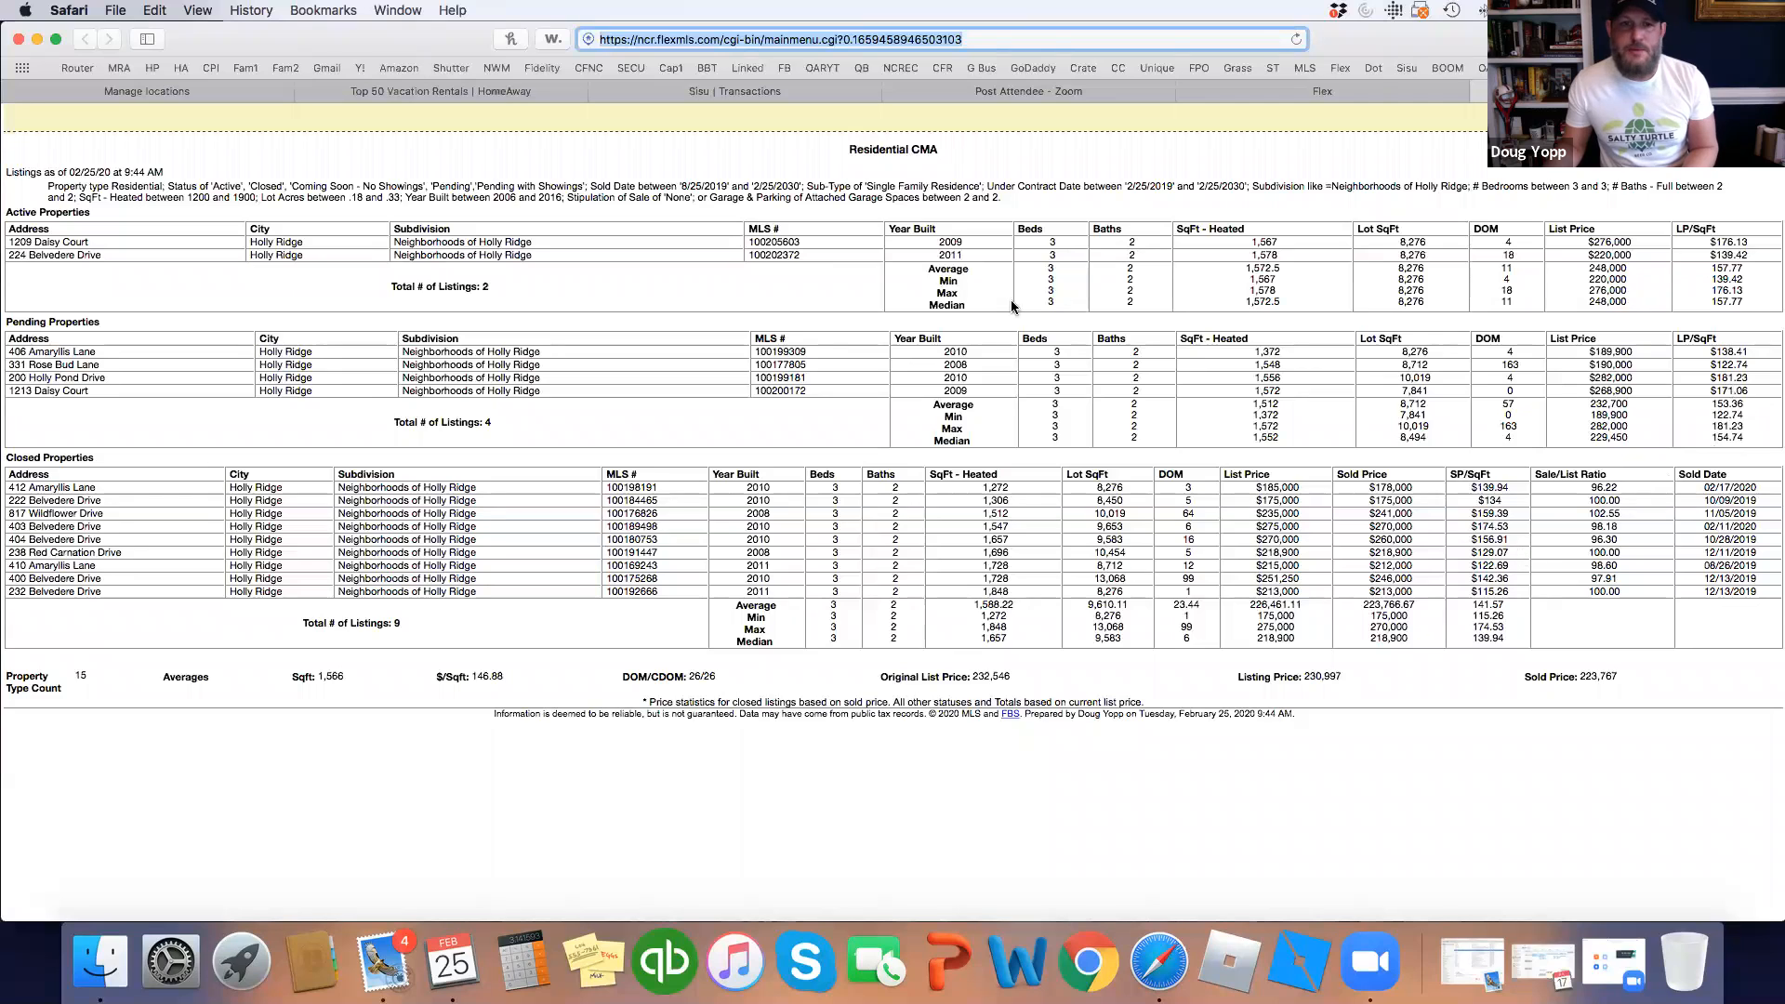
{"action": "left_click", "coordinate": [1480, 91]}
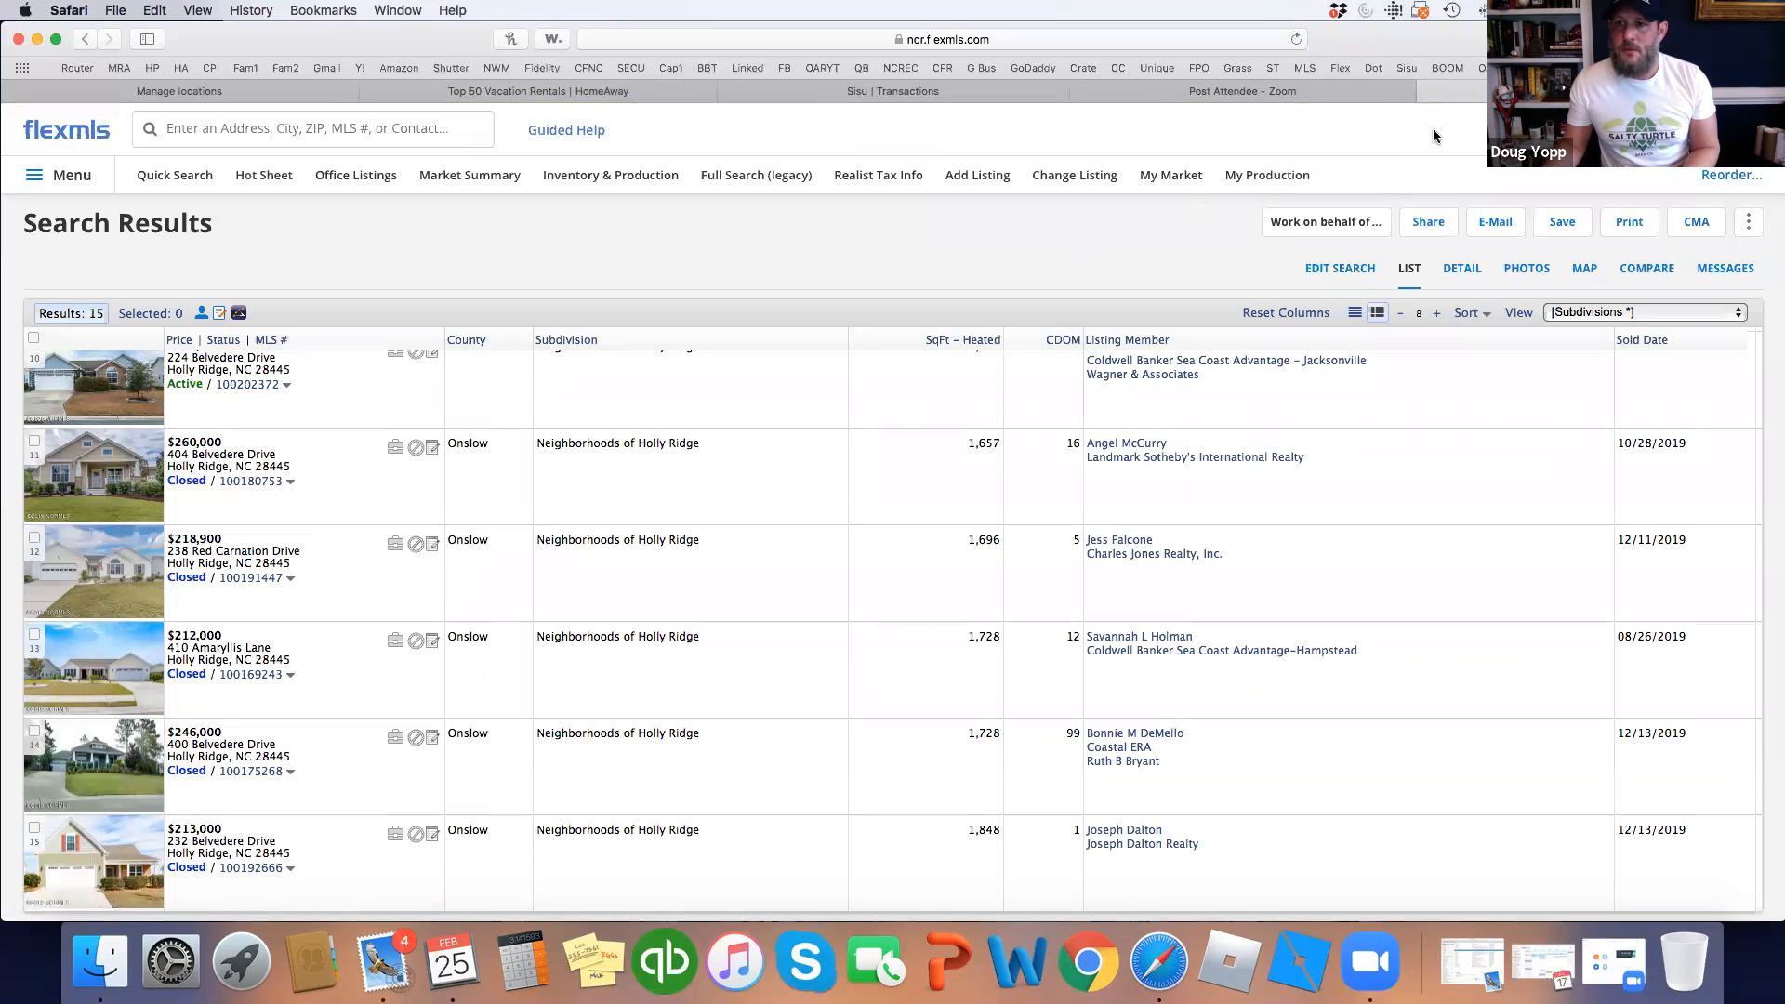
Open the CMA Menu above the 15-result list.
{"action": "left_click", "coordinate": [1697, 222]}
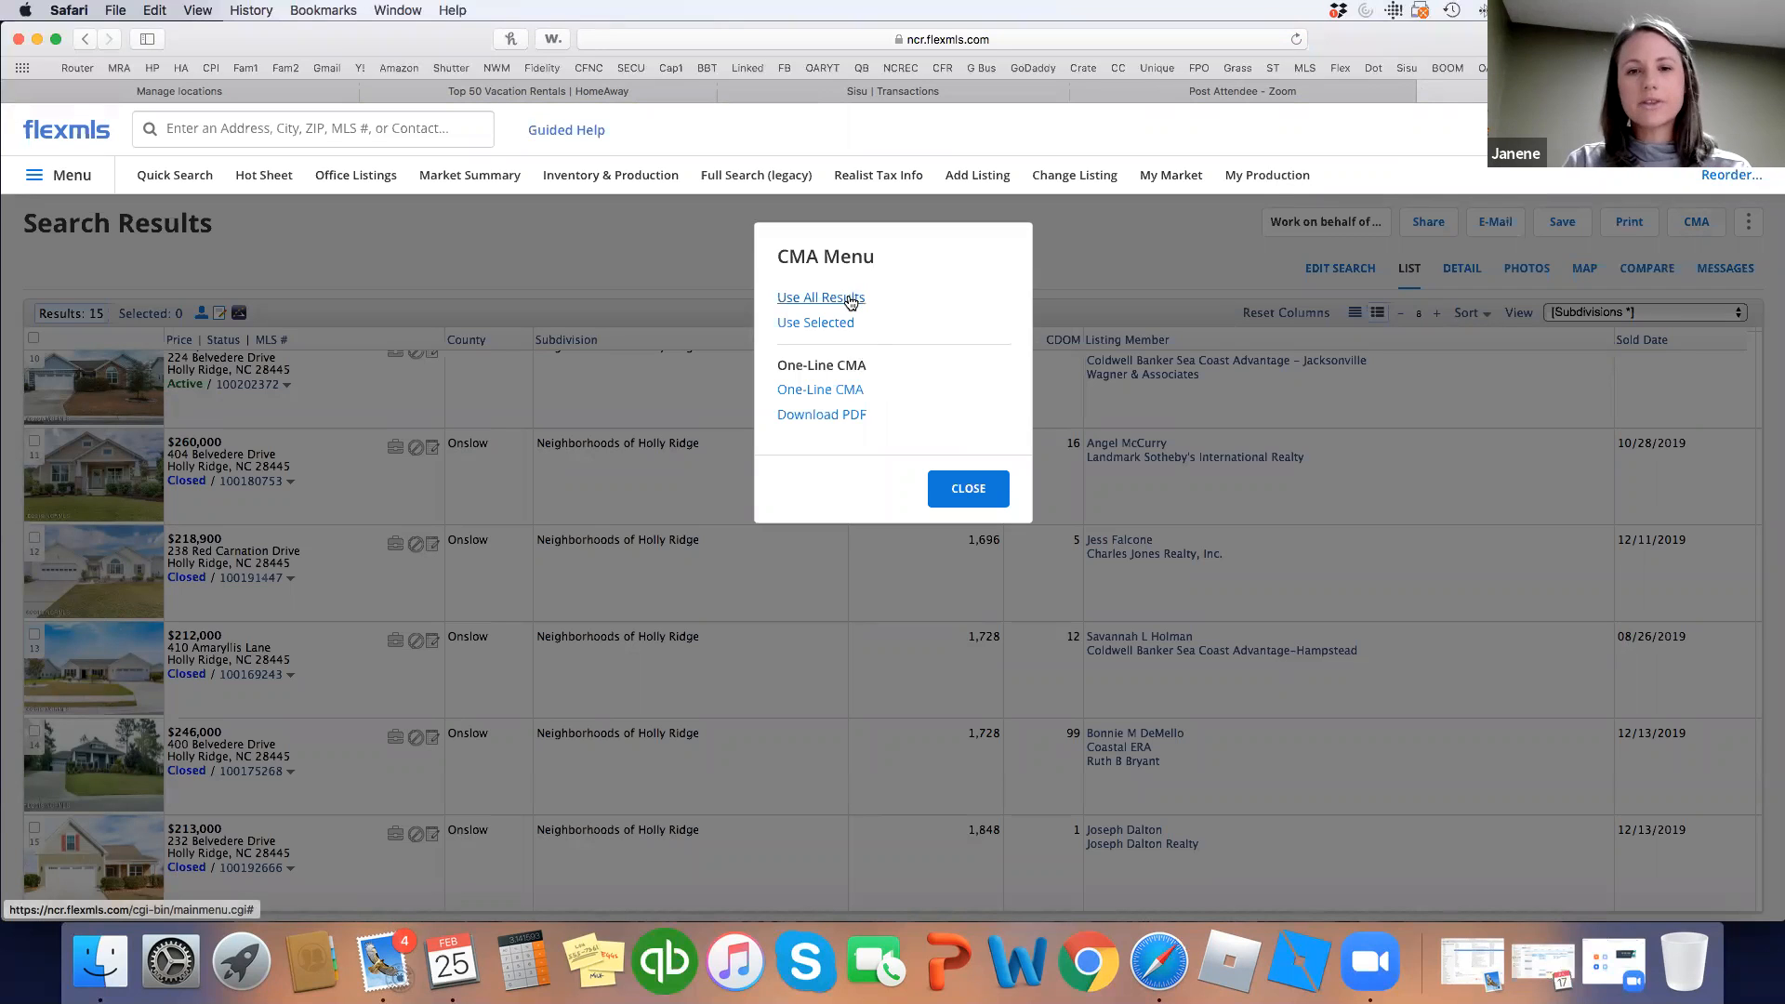
{"action": "left_click", "coordinate": [688, 275]}
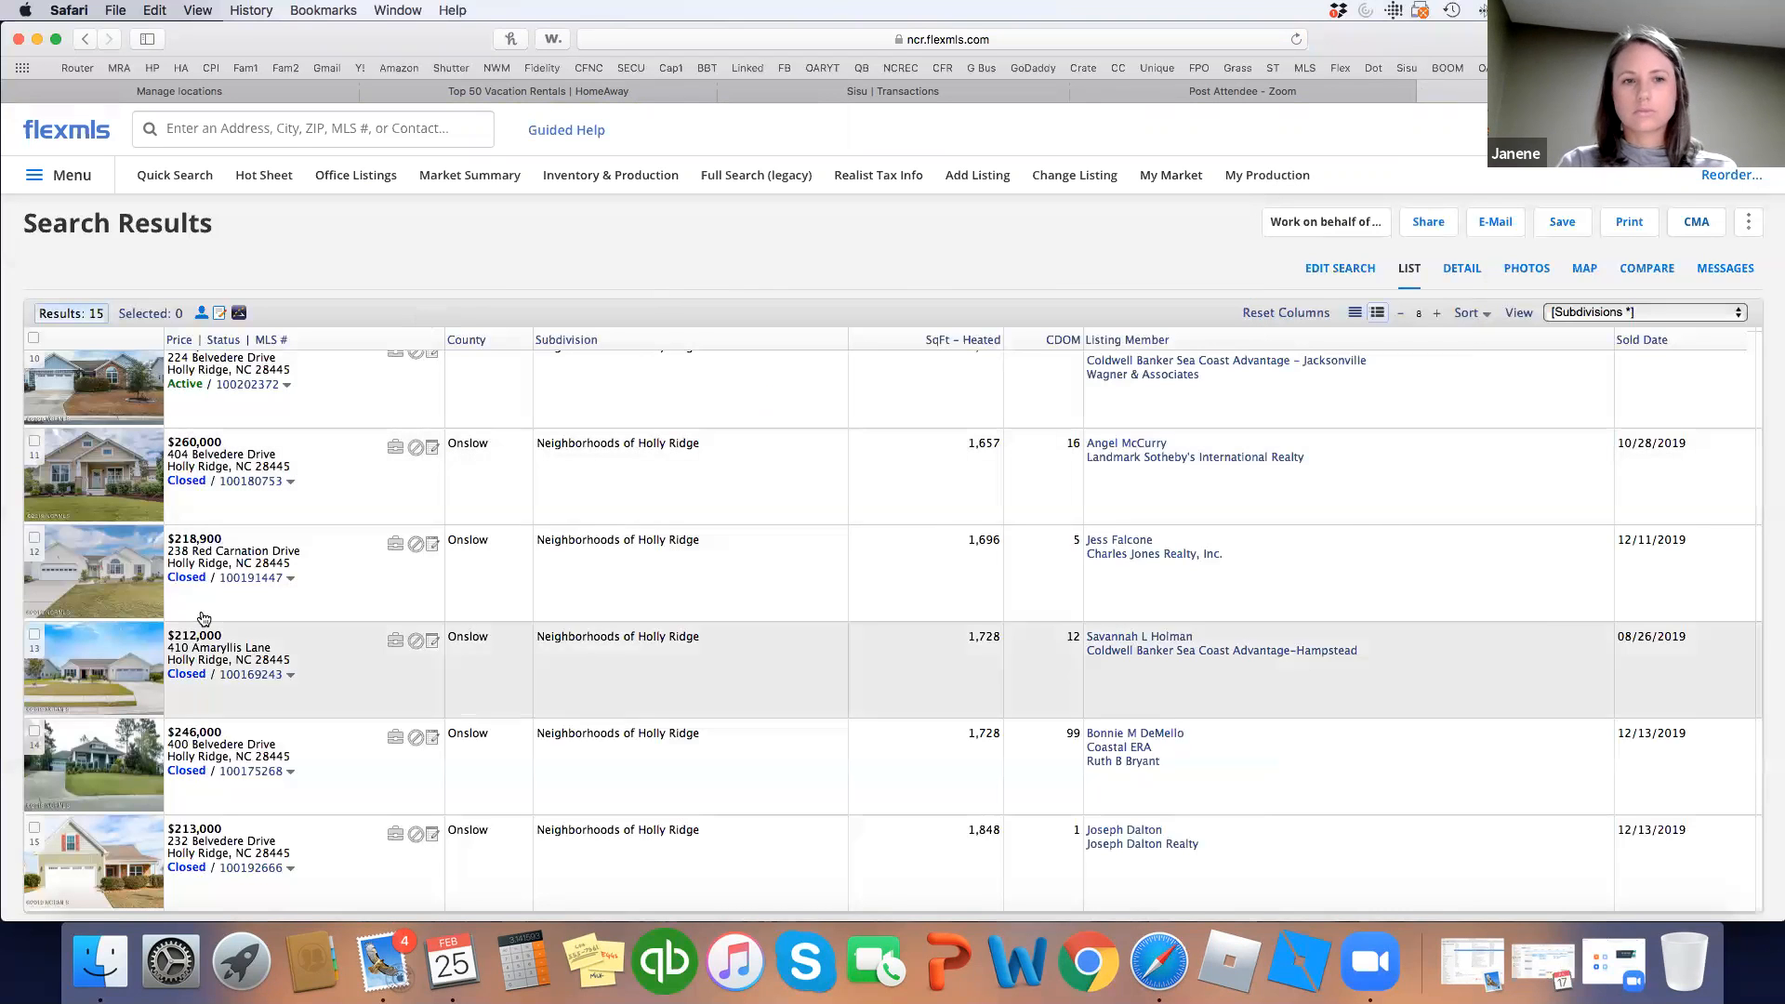
{"action": "scroll", "coordinate": [211, 595], "scroll_direction": "up", "scroll_amount": 10}
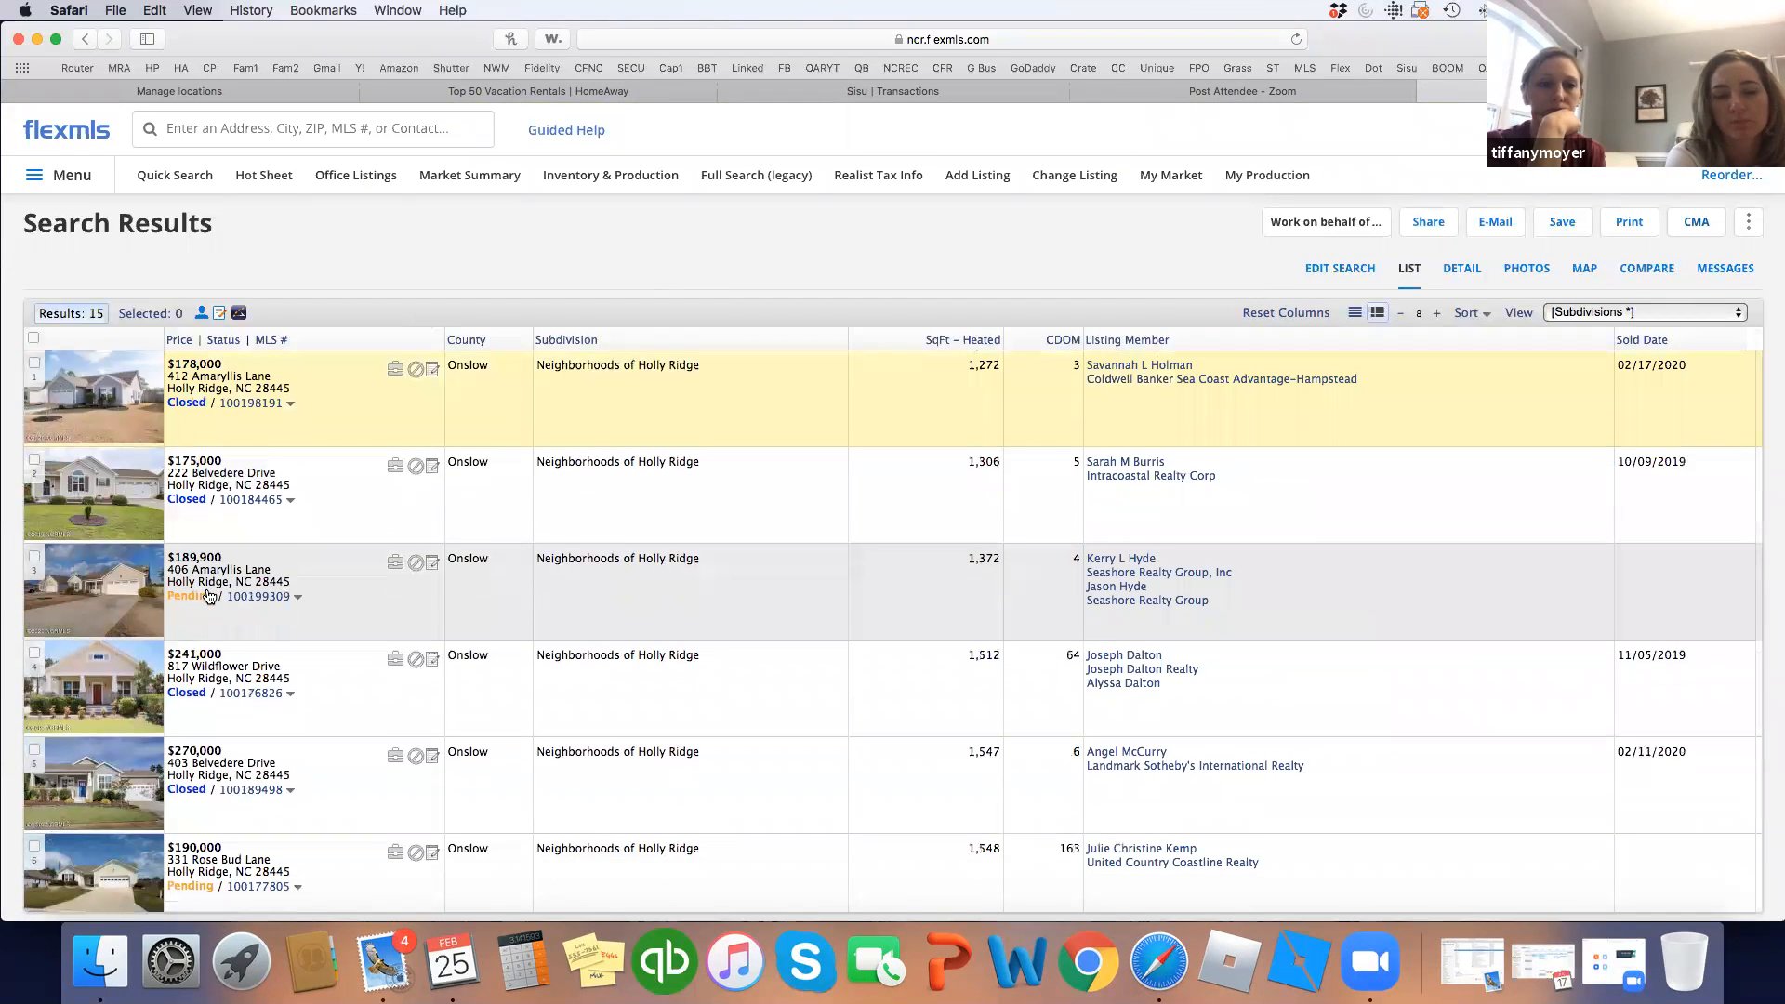
{"action": "scroll", "coordinate": [214, 595], "scroll_direction": "down", "scroll_amount": 1}
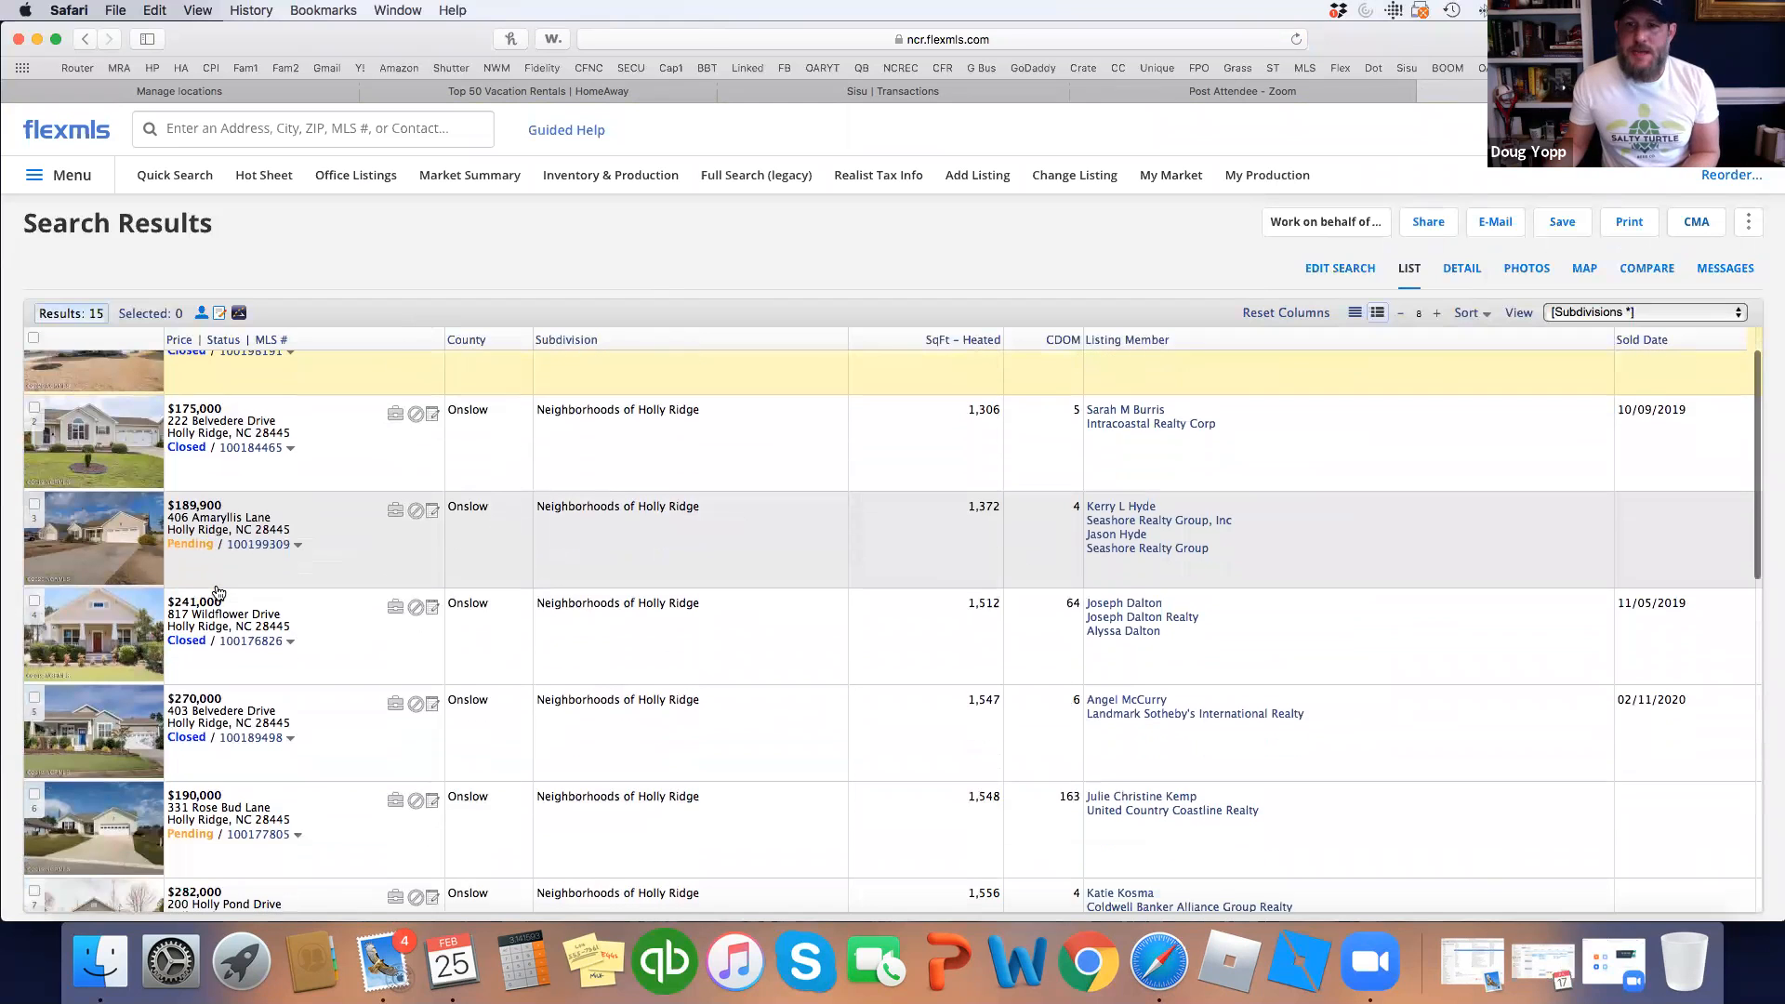
{"action": "scroll", "coordinate": [217, 592], "scroll_direction": "down", "scroll_amount": 2}
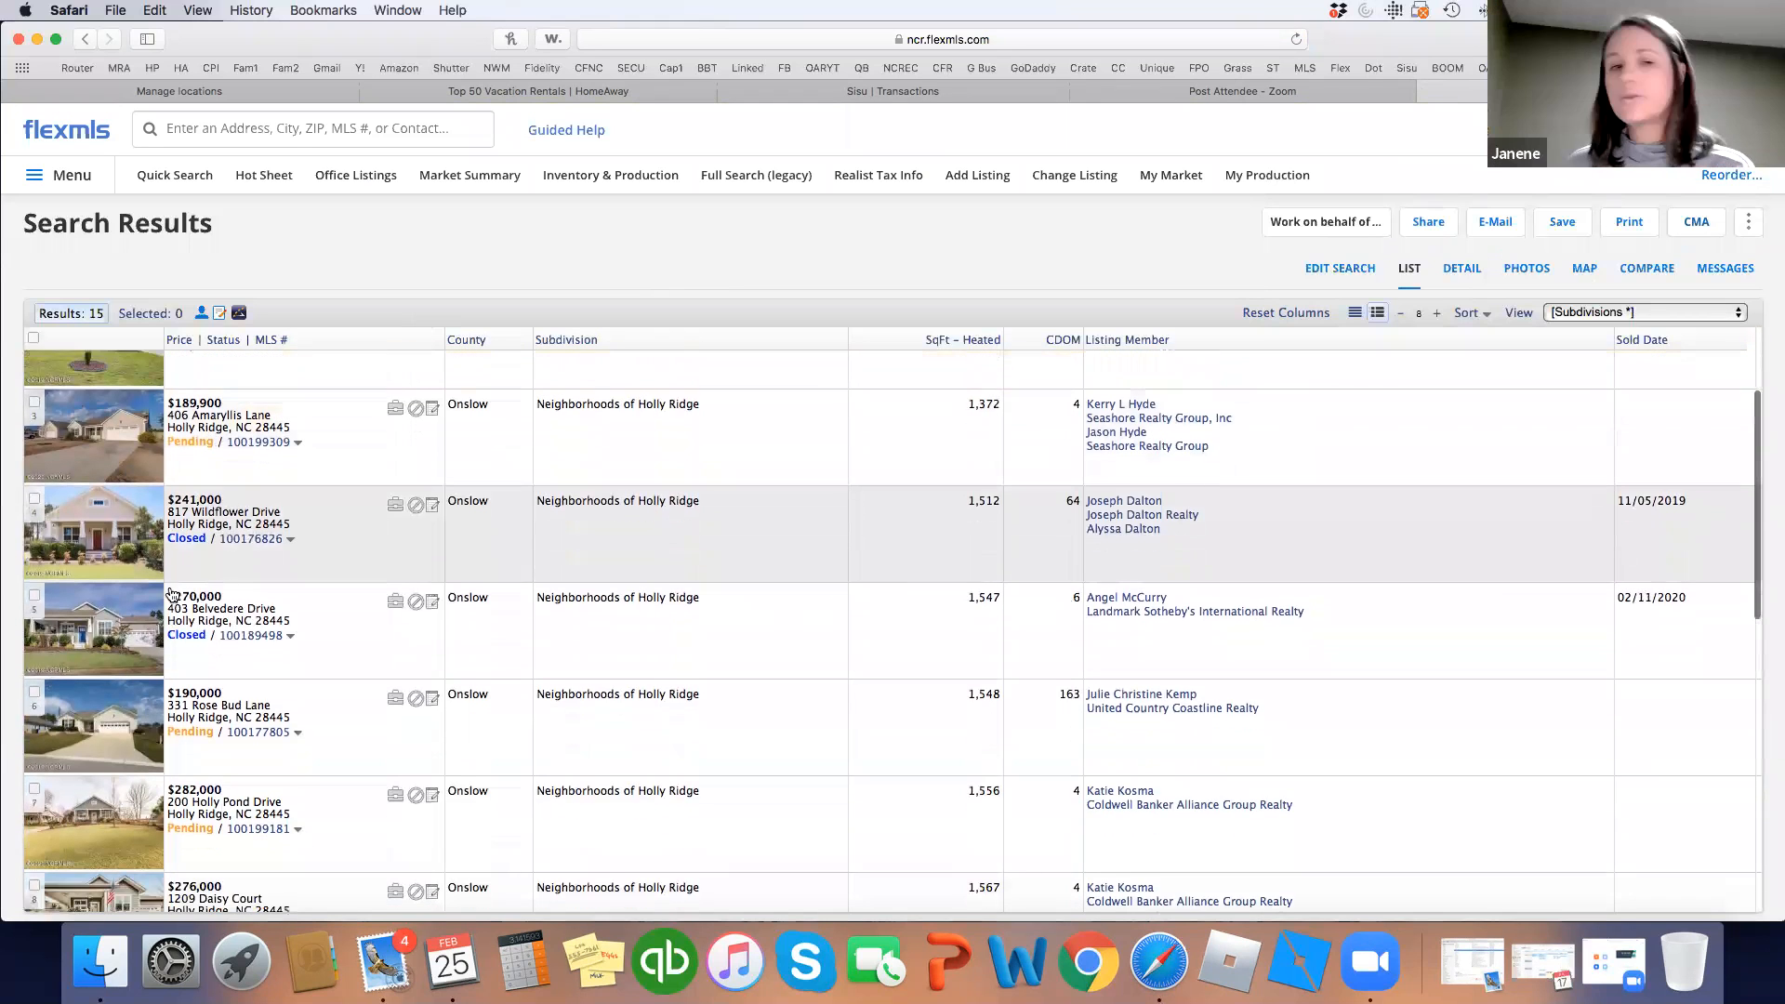
{"action": "scroll", "coordinate": [172, 595], "scroll_direction": "down", "scroll_amount": 1}
{"action": "left_click", "coordinate": [34, 582]}
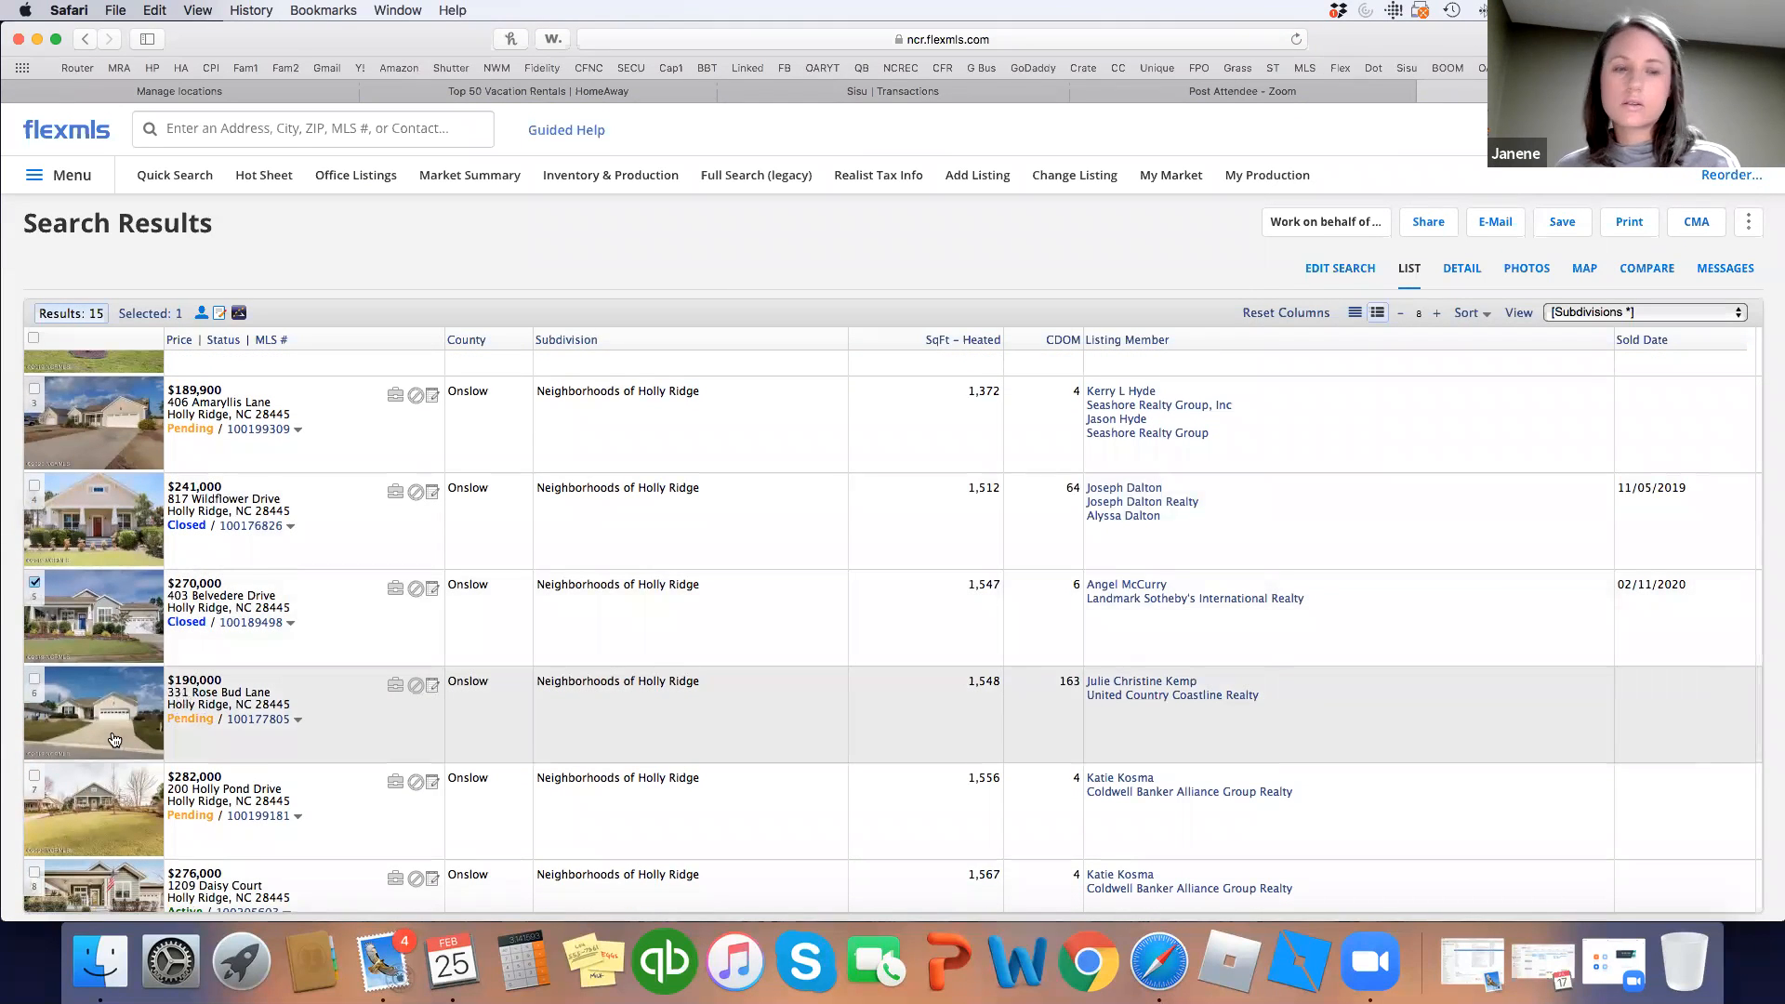
{"action": "scroll", "coordinate": [117, 732], "scroll_direction": "down", "scroll_amount": 7}
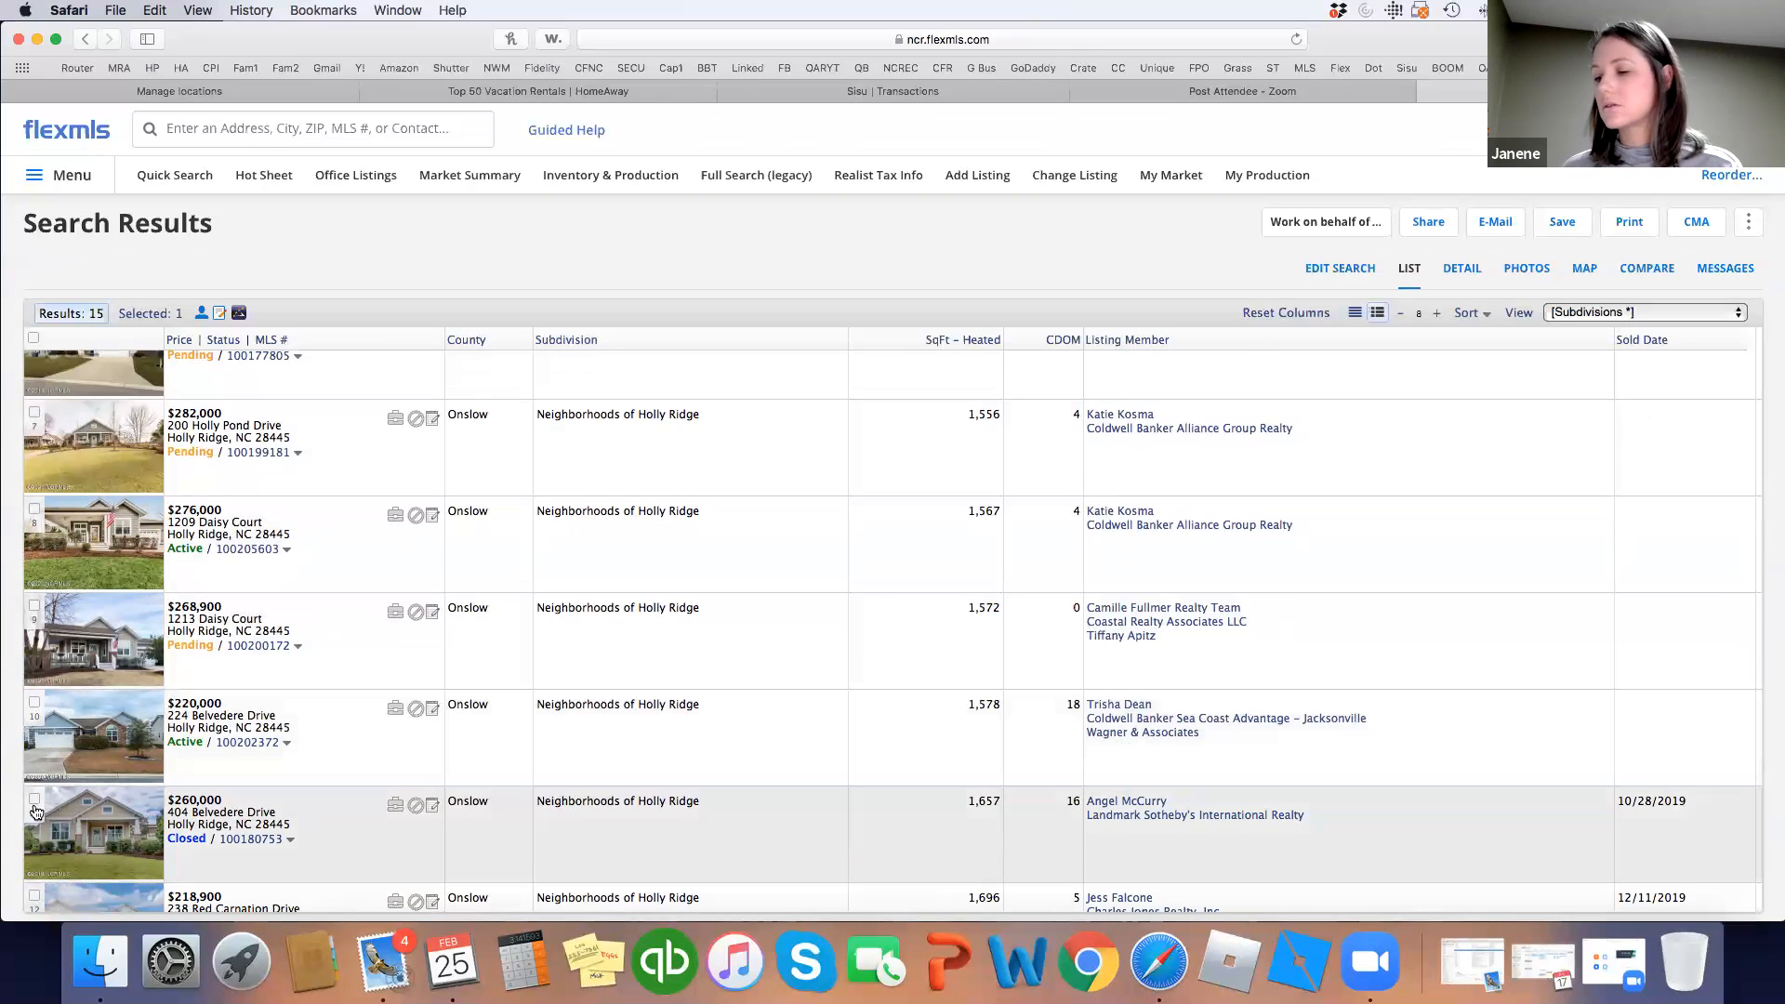
{"action": "left_click", "coordinate": [34, 801]}
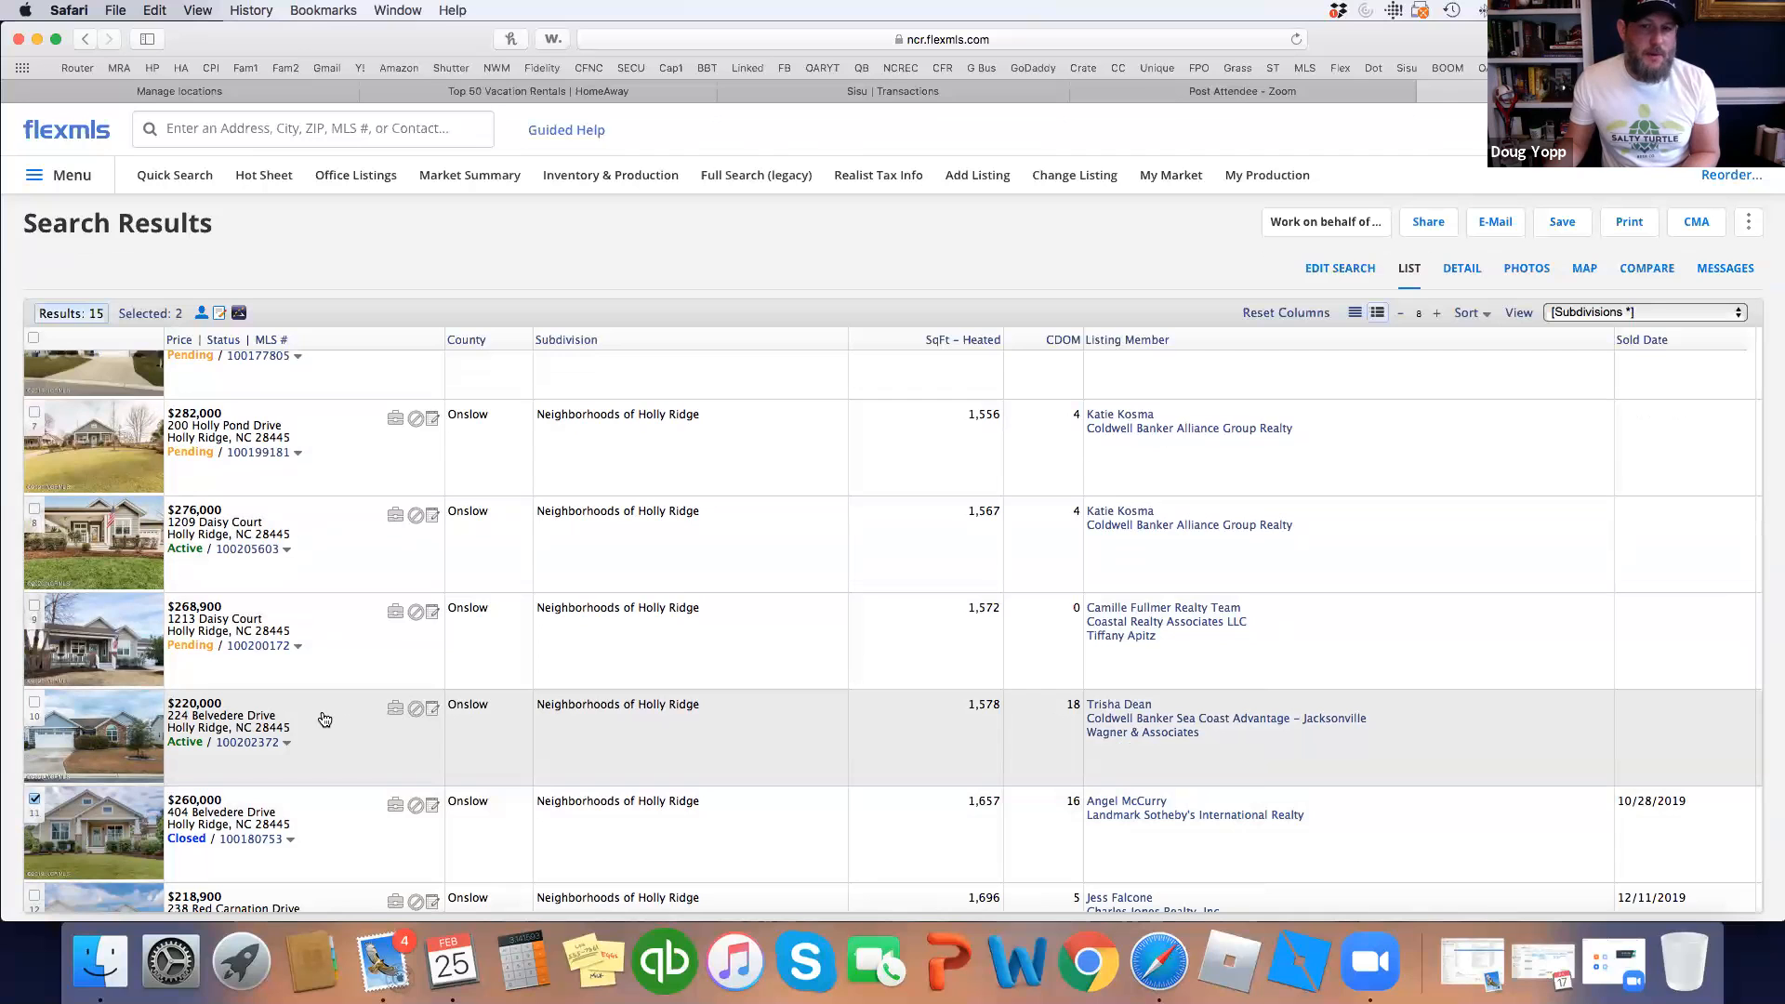
{"action": "scroll", "coordinate": [324, 718], "scroll_direction": "down", "scroll_amount": 2}
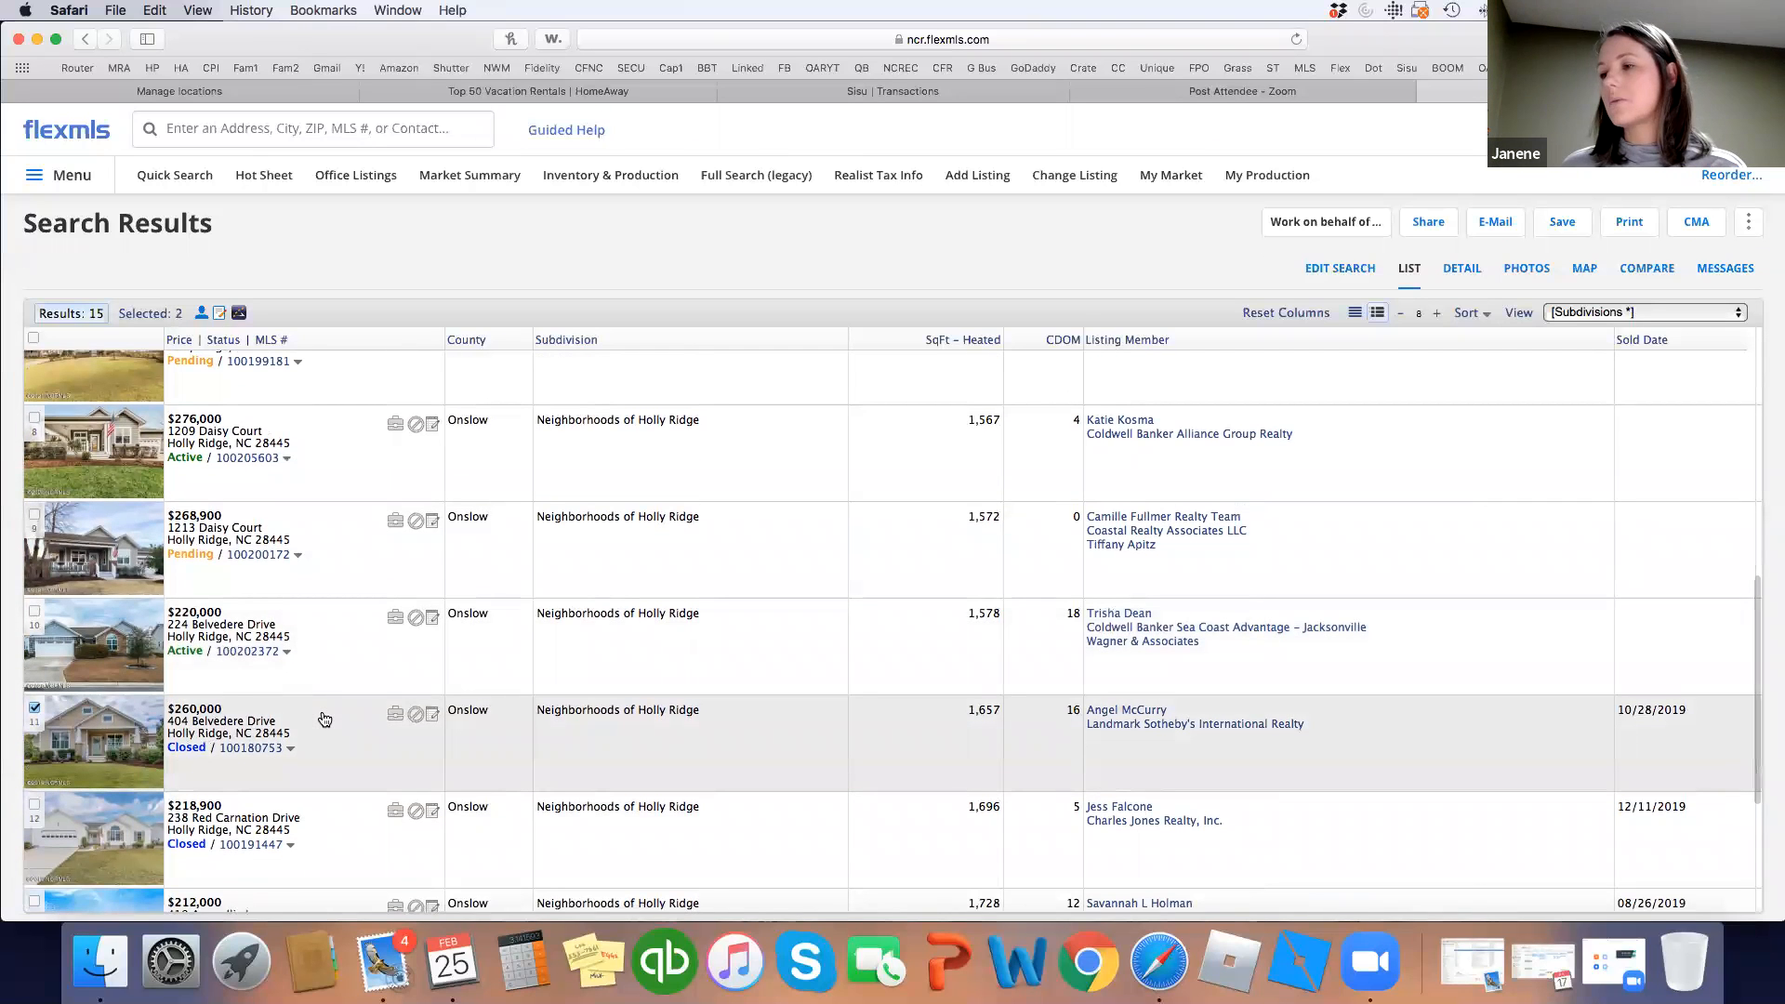
{"action": "left_click", "coordinate": [291, 572]}
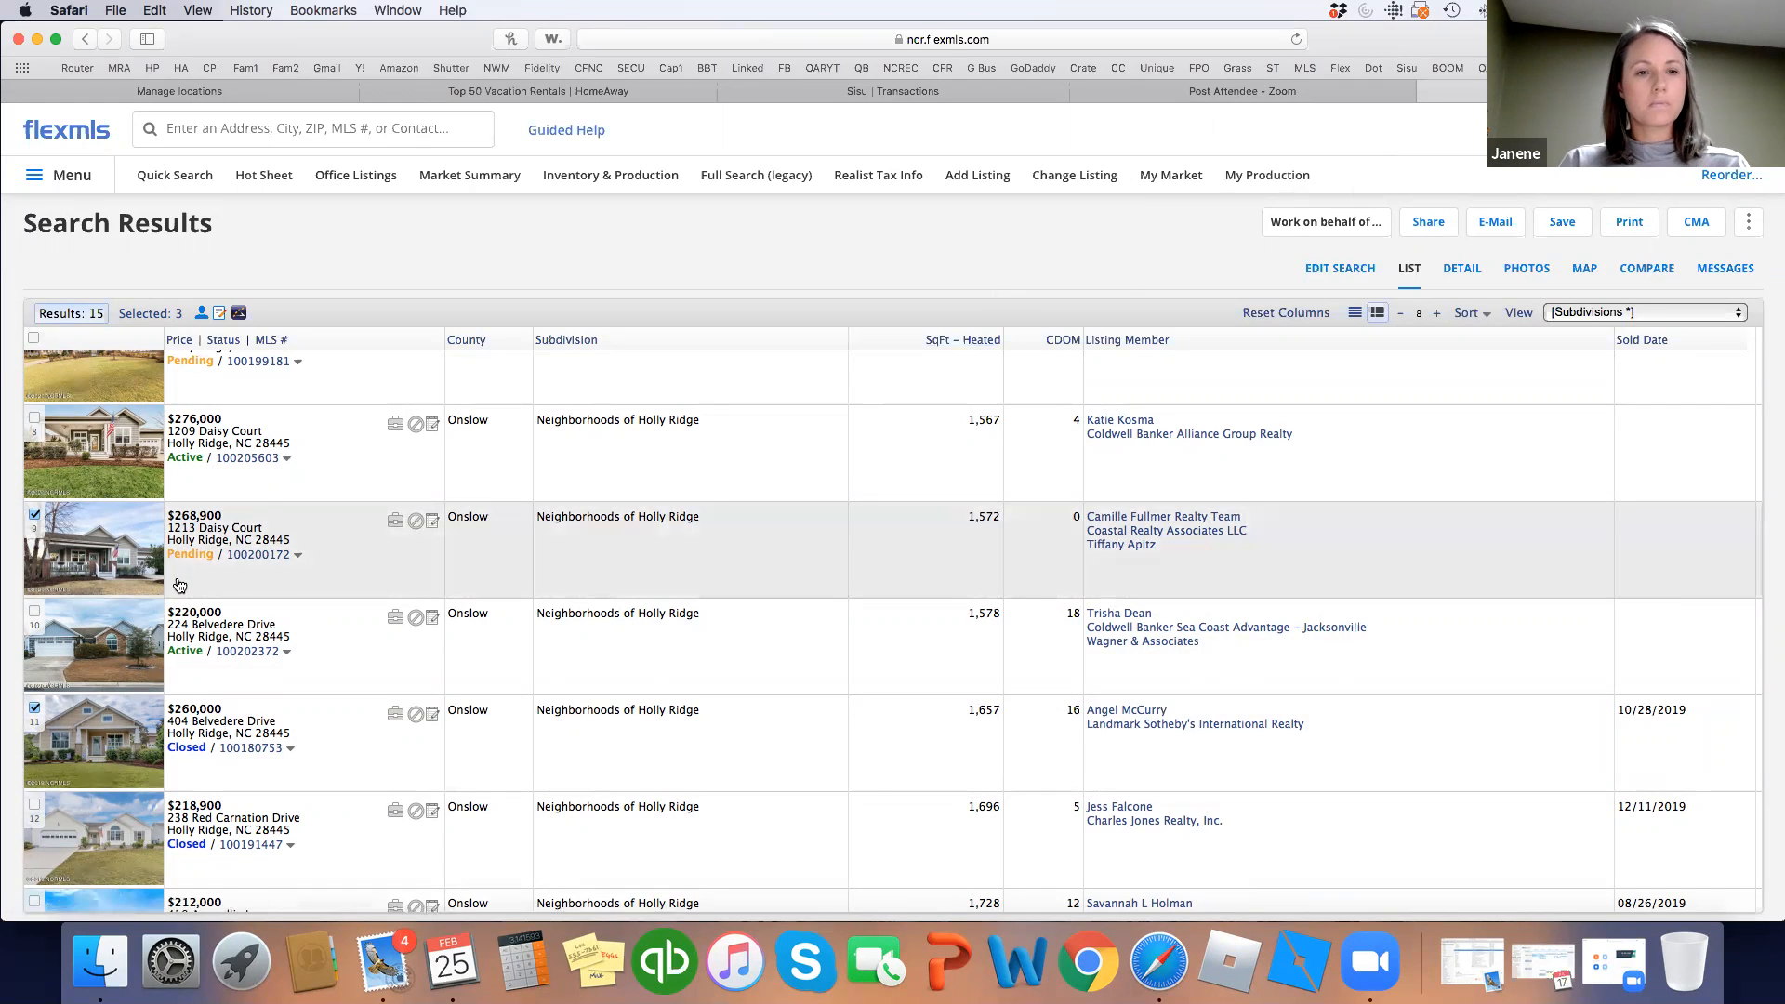
{"action": "left_click", "coordinate": [34, 420]}
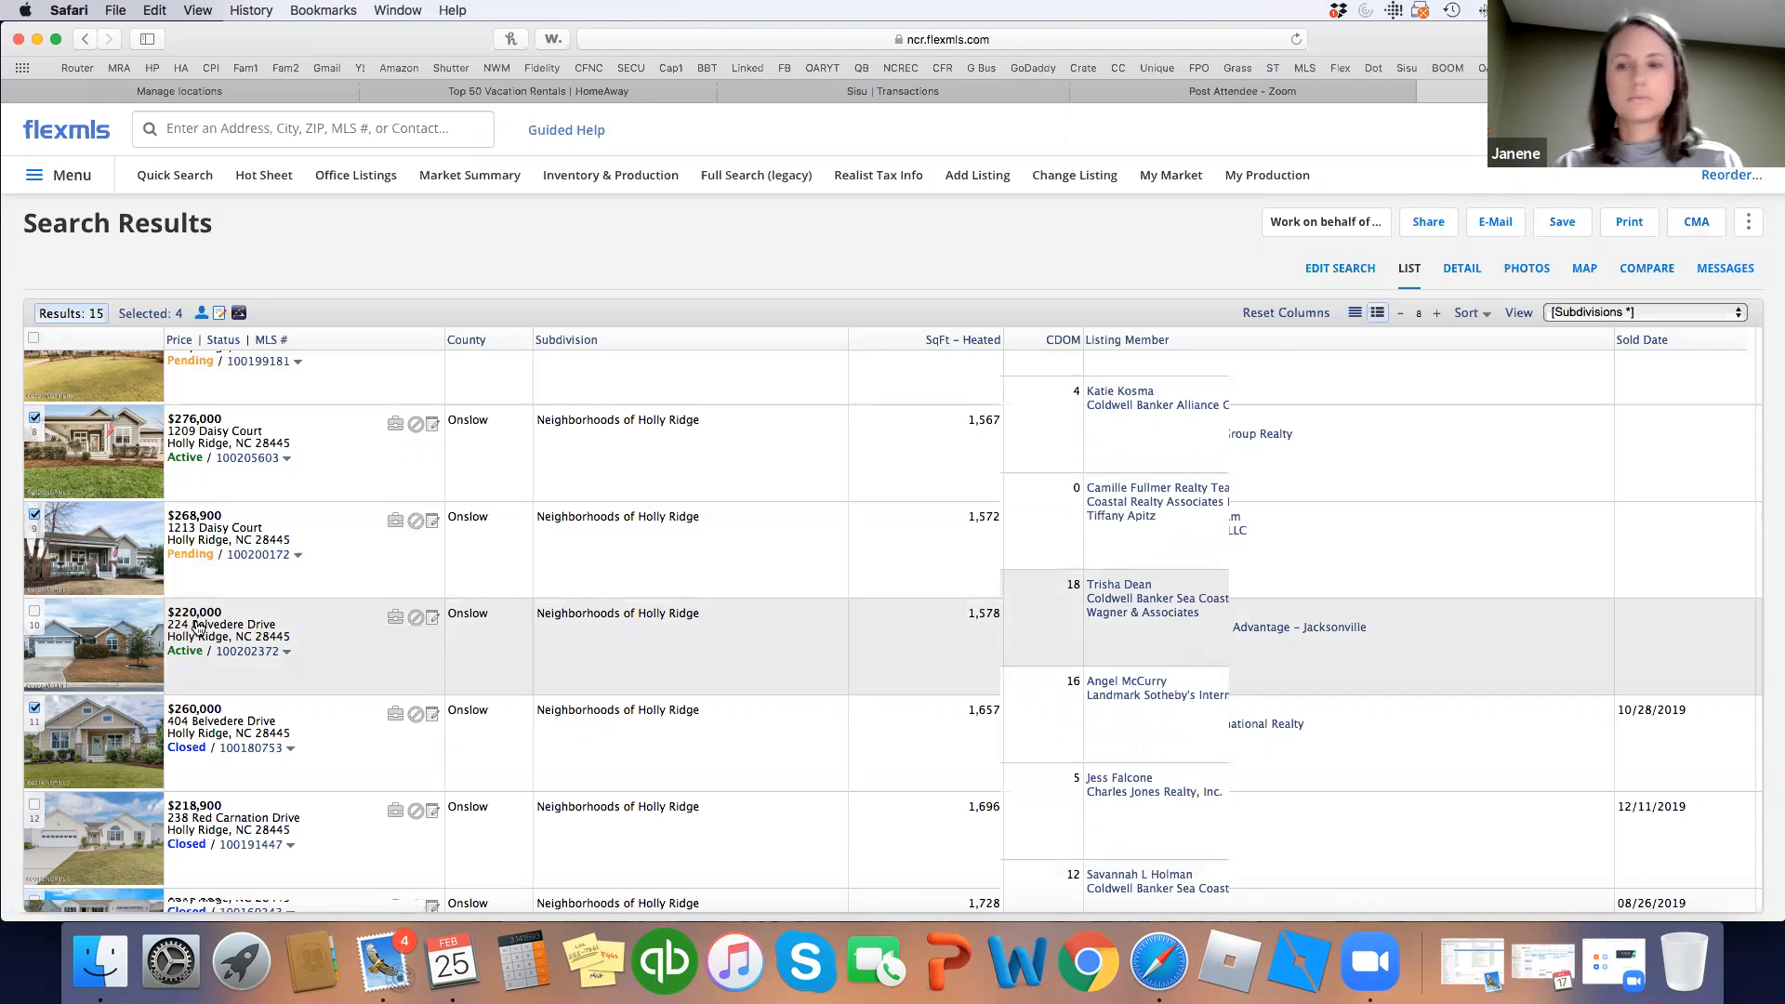
{"action": "scroll", "coordinate": [200, 625], "scroll_direction": "down", "scroll_amount": 3}
{"action": "scroll", "coordinate": [201, 626], "scroll_direction": "up", "scroll_amount": 5}
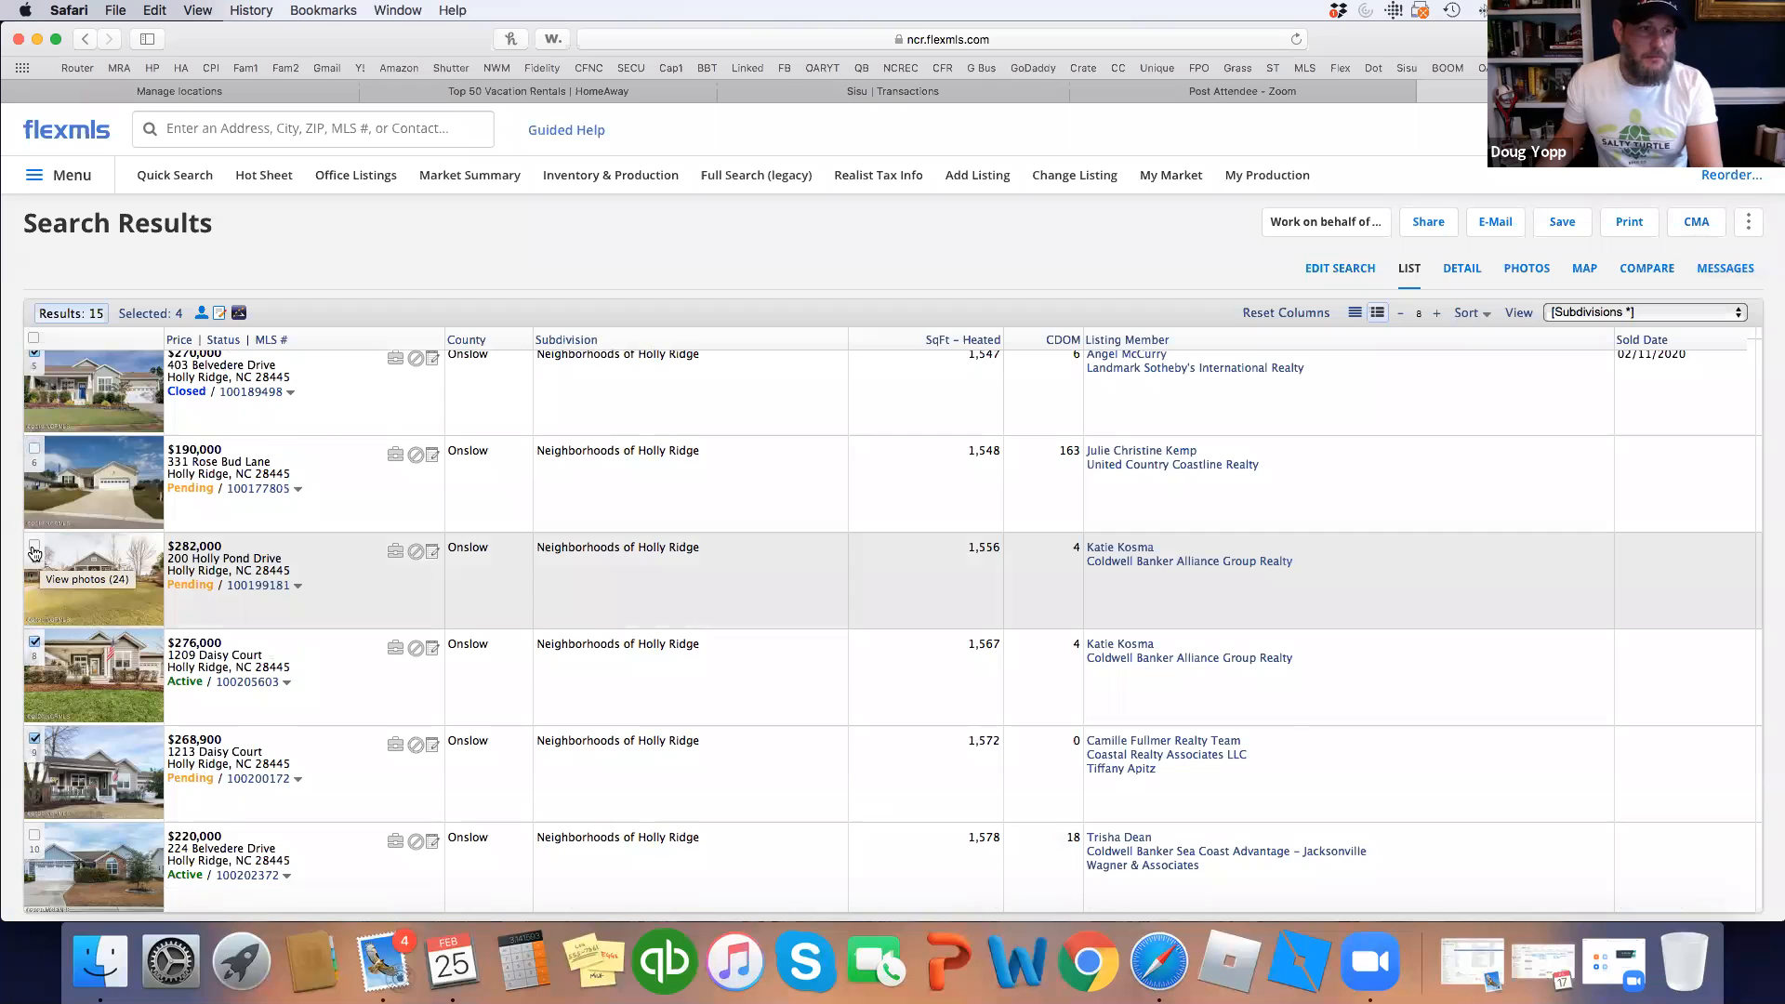
{"action": "left_click", "coordinate": [34, 549]}
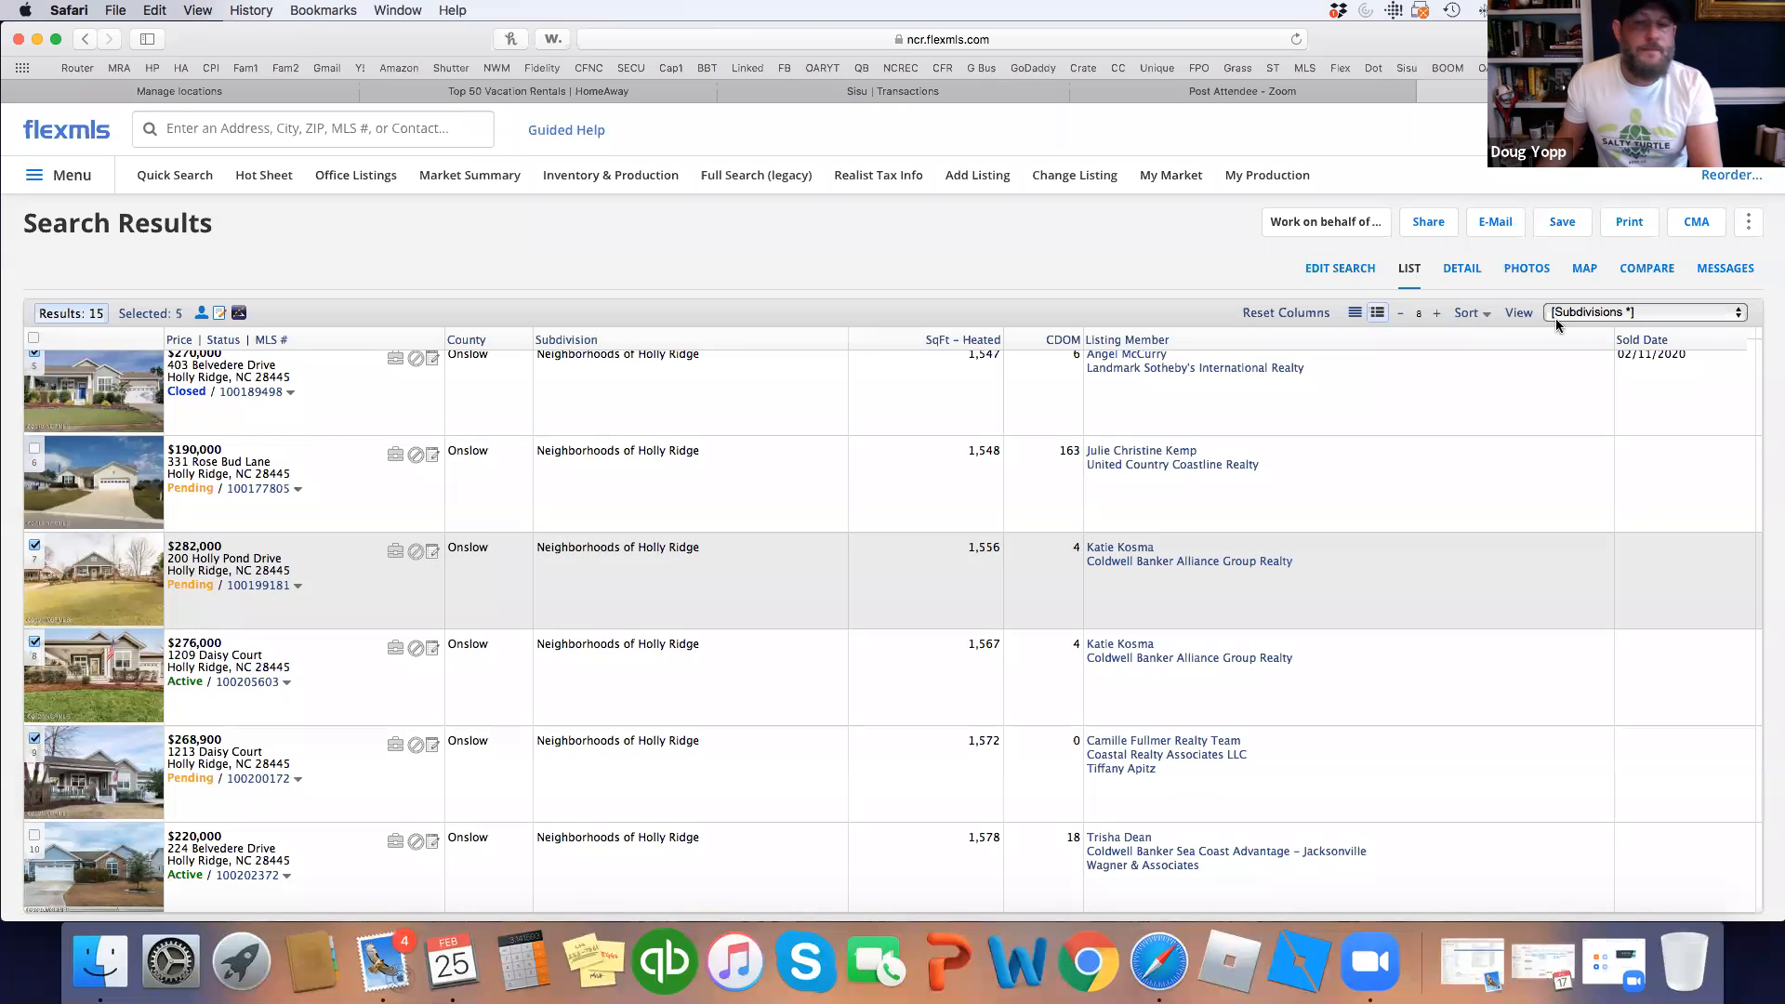
Start a Full CMA from the five selected listings with SqFt - Heated as the statistical field.
{"action": "left_click", "coordinate": [1694, 223]}
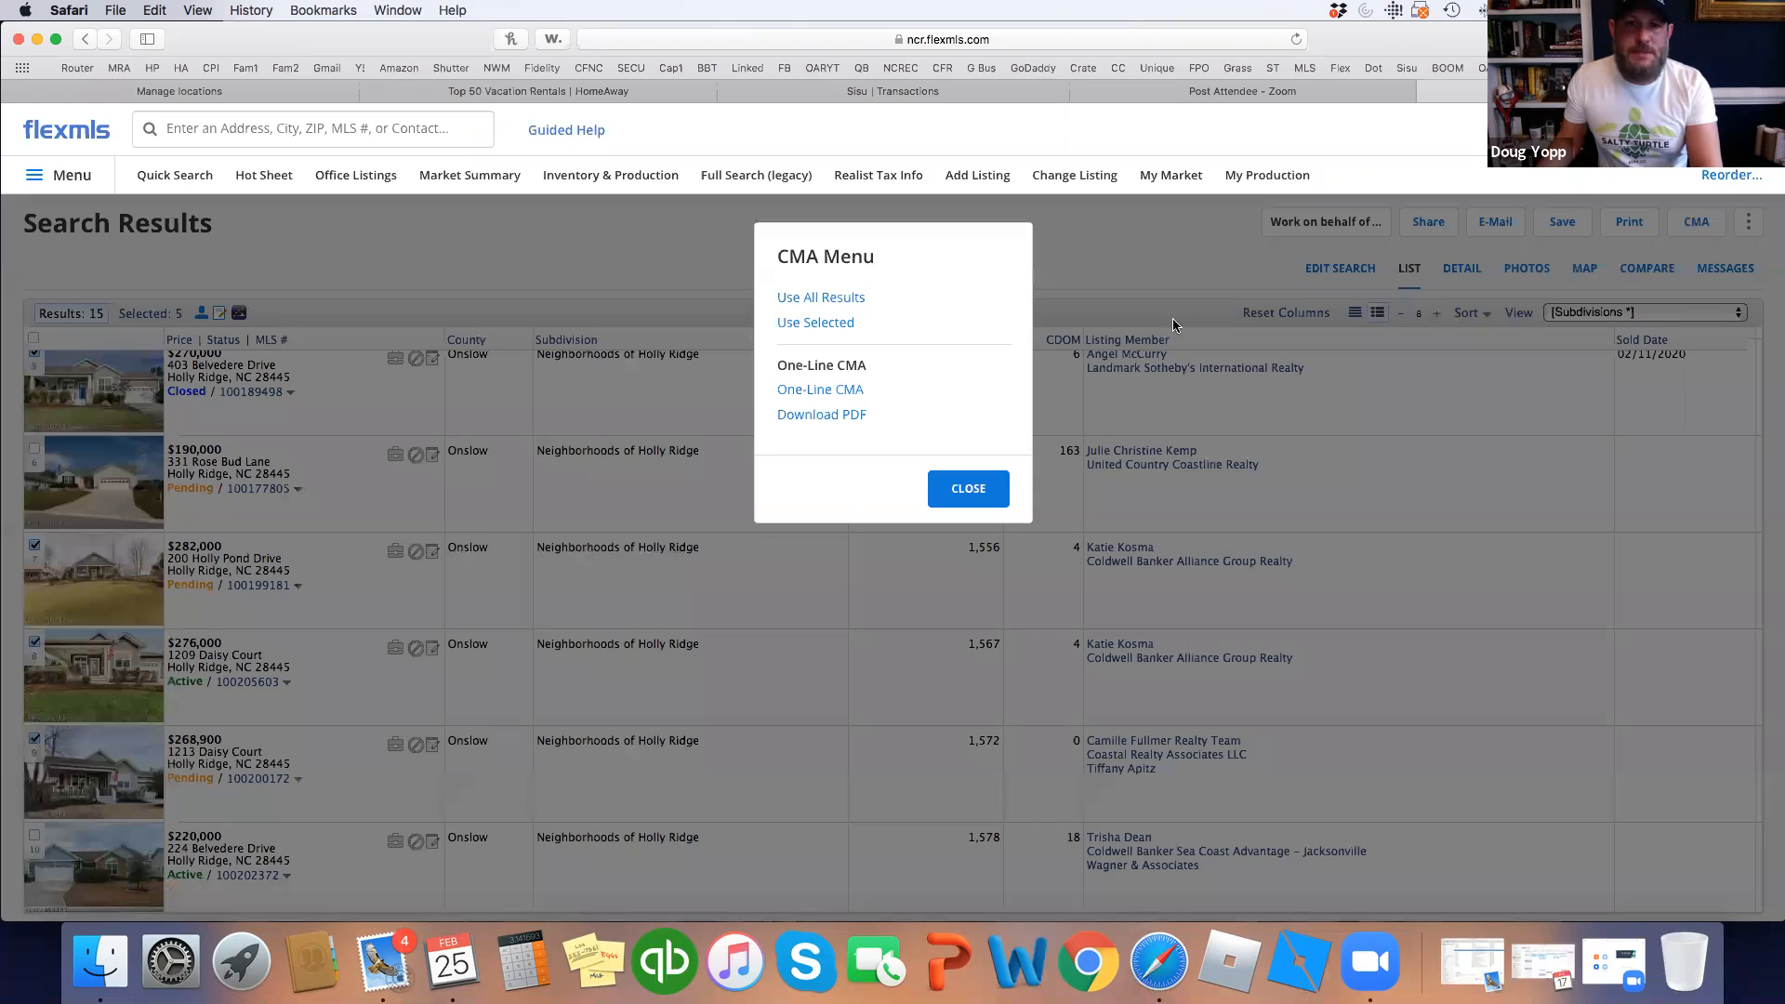
{"action": "left_click", "coordinate": [833, 321]}
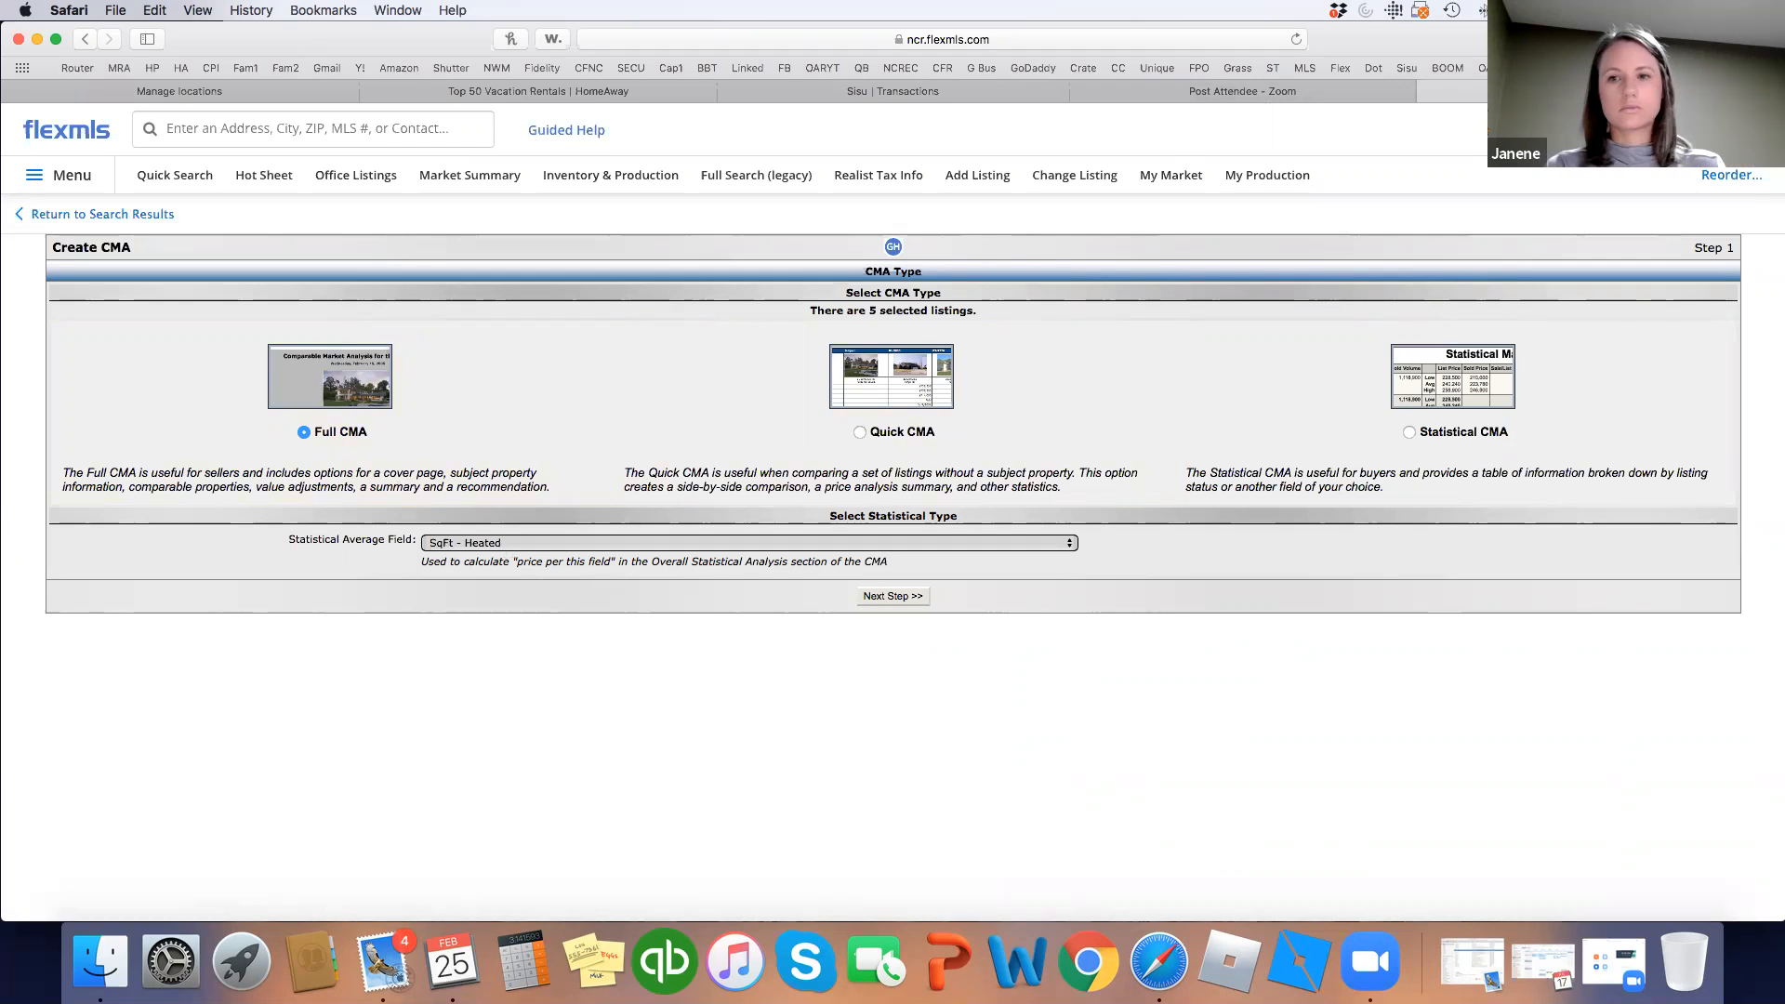
{"action": "left_click", "coordinate": [914, 599]}
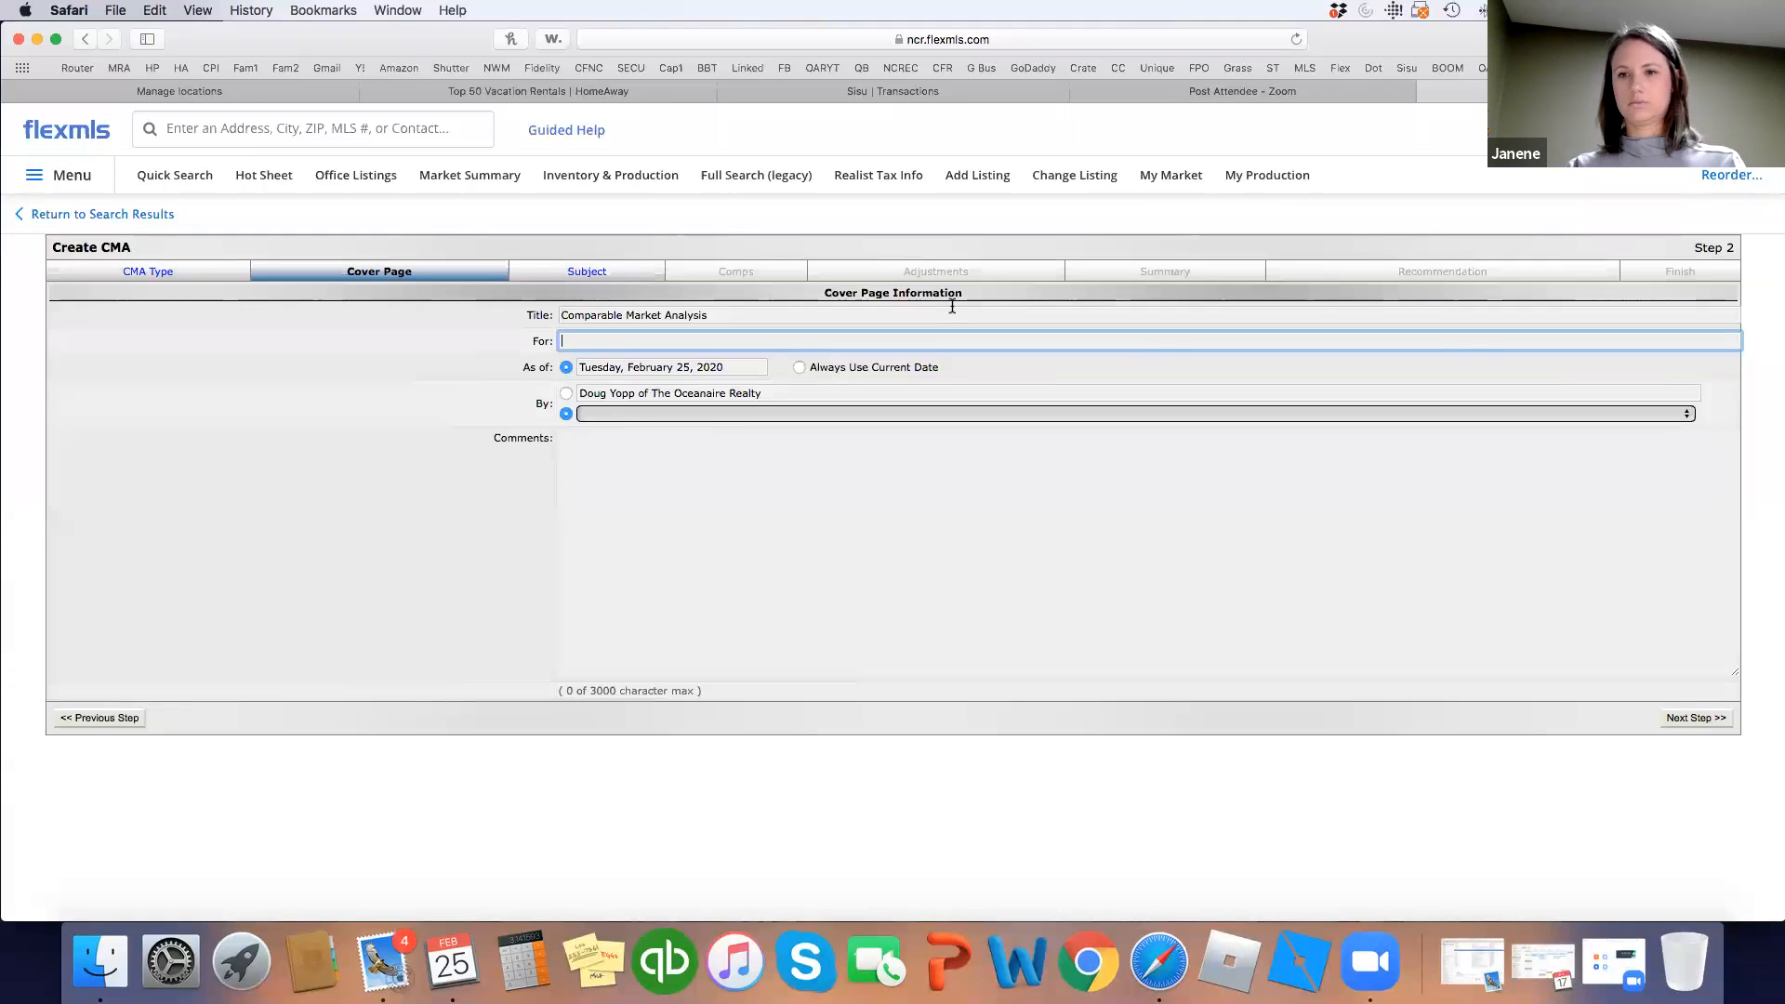
Enter the client's name in the cover page's For field and continue to the subject step.
{"action": "type", "text": "Bos"}
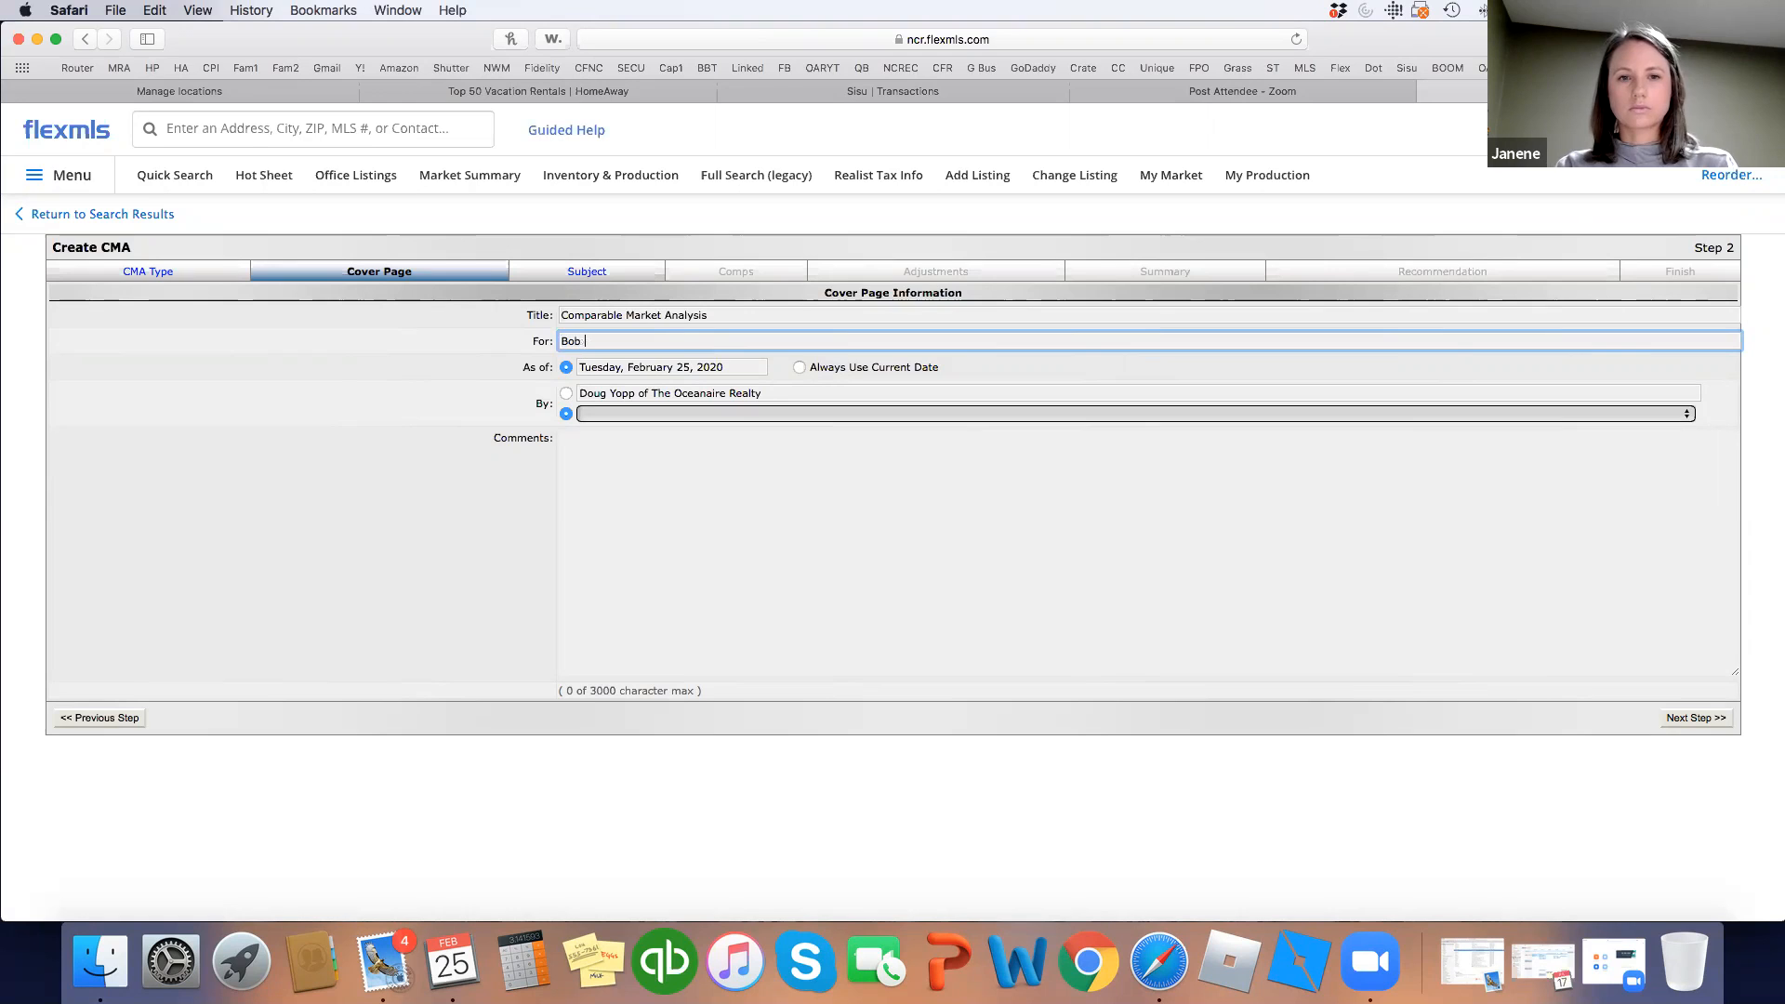
{"action": "type", "text": " YourUncle"}
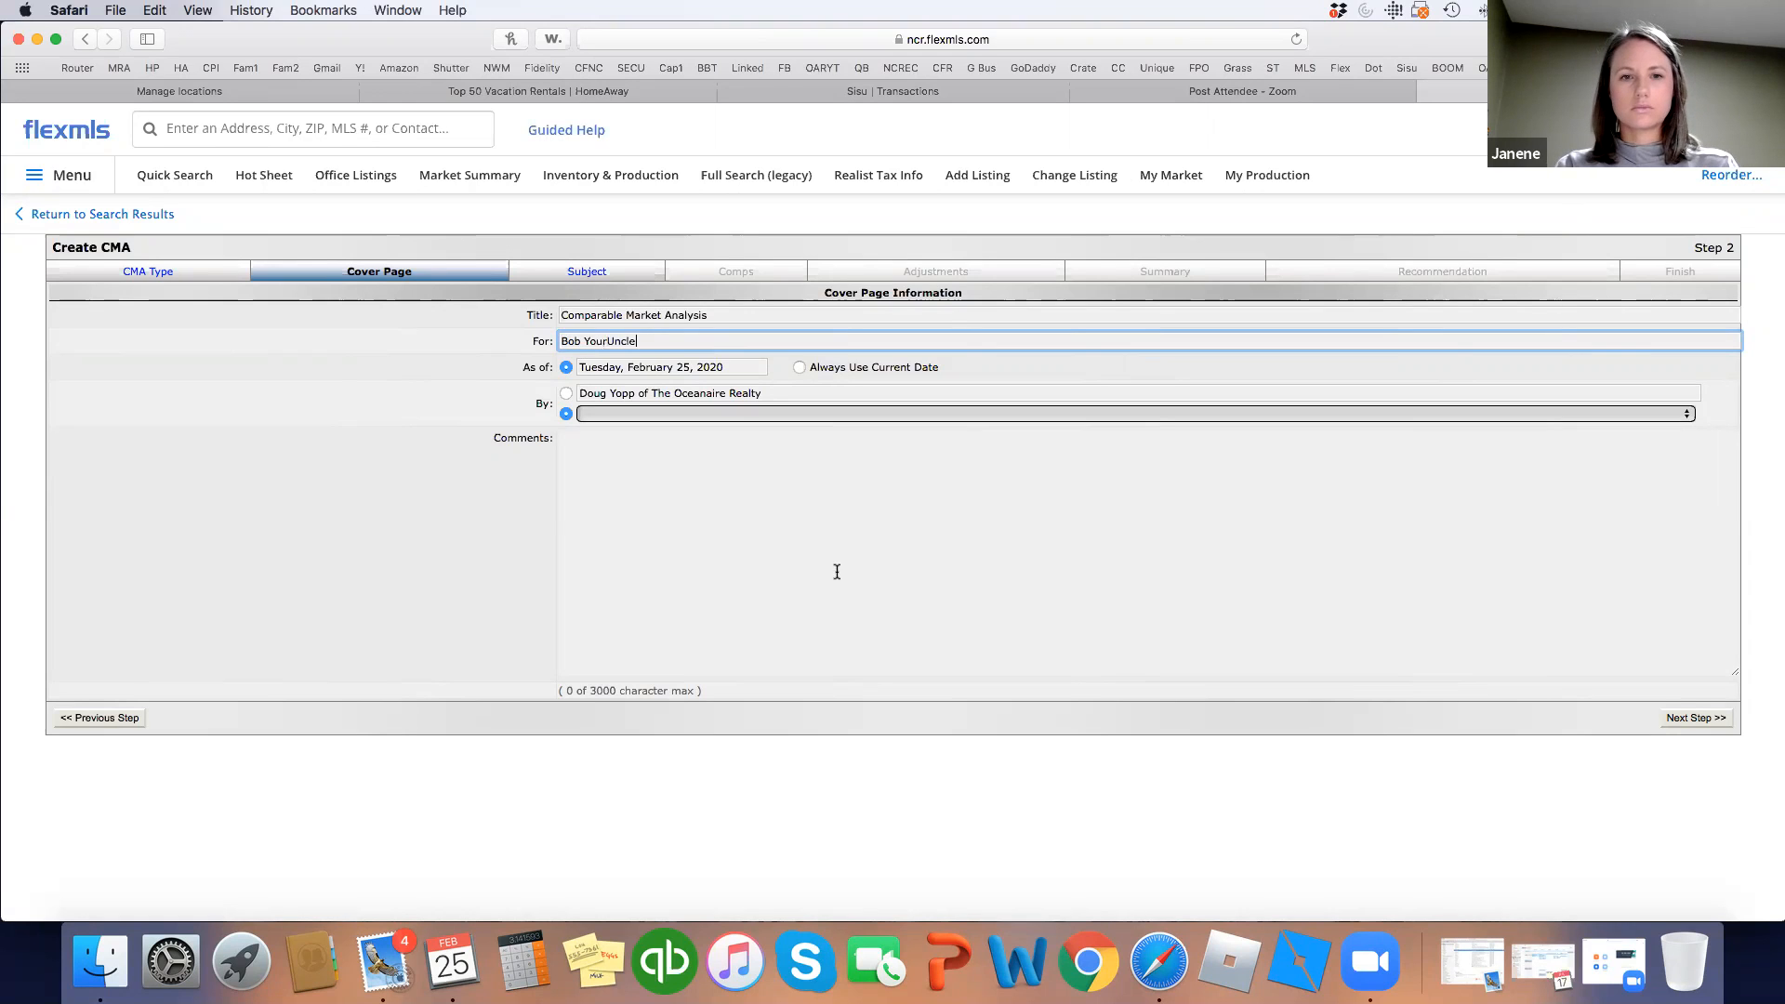
{"action": "left_click", "coordinate": [1690, 720]}
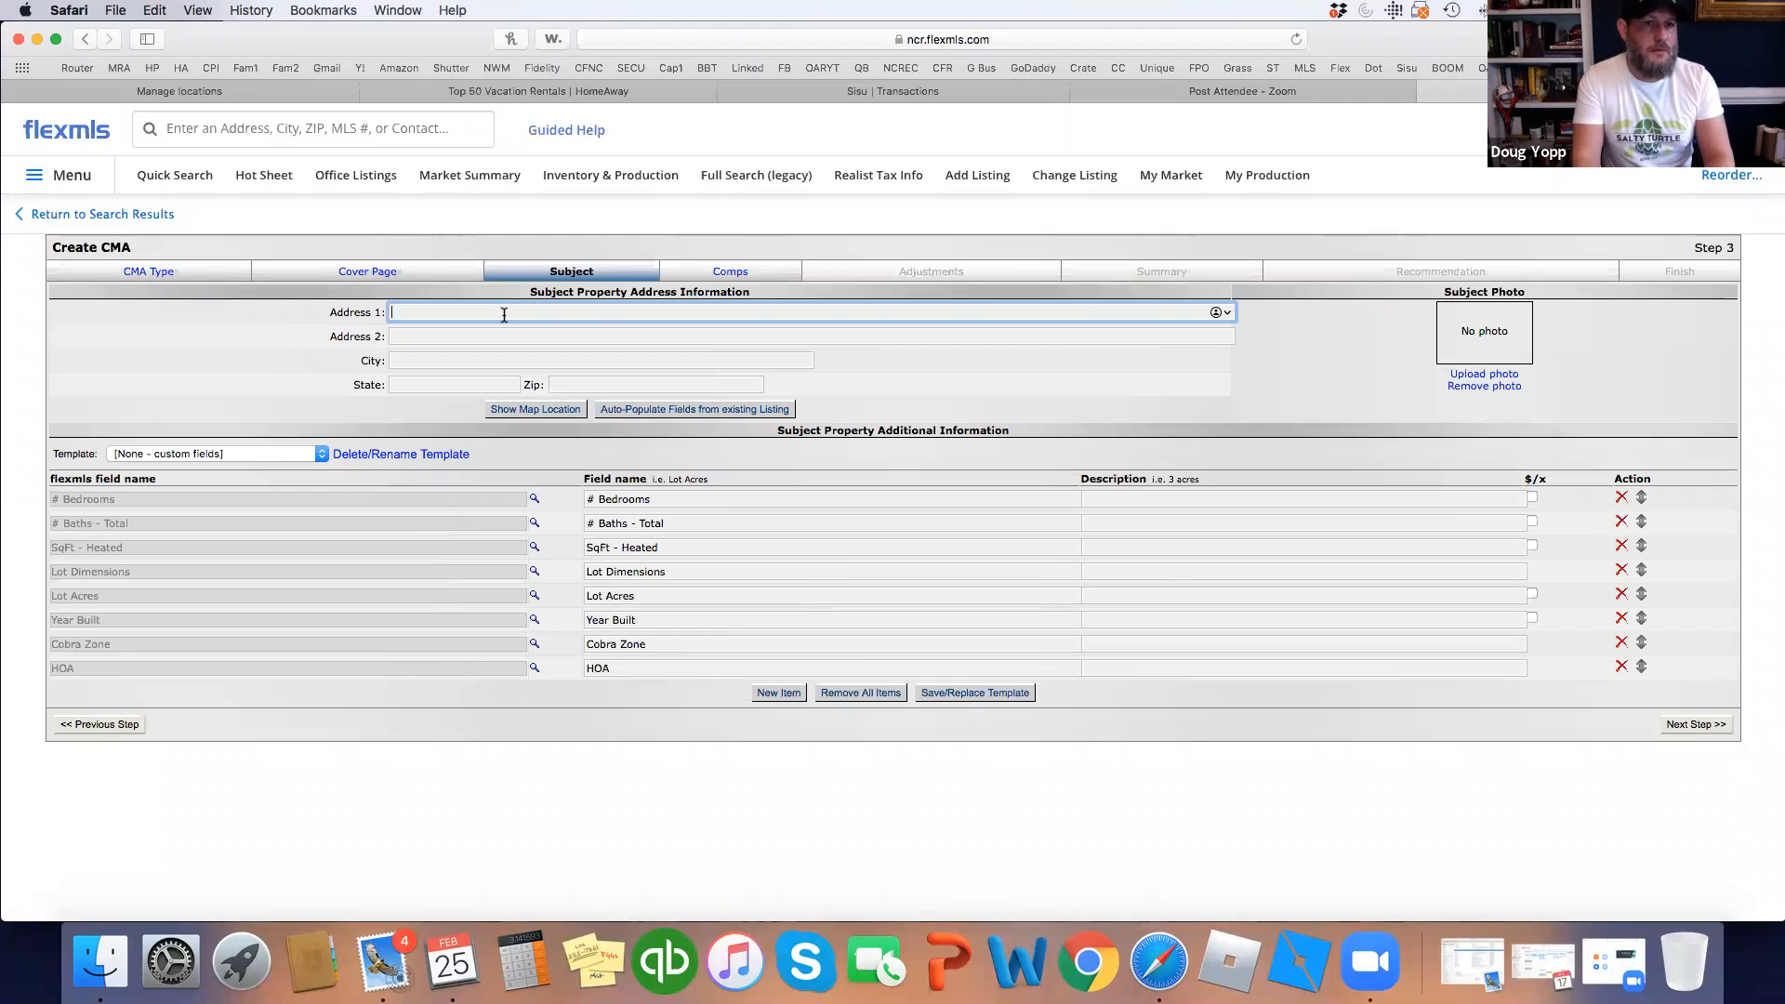
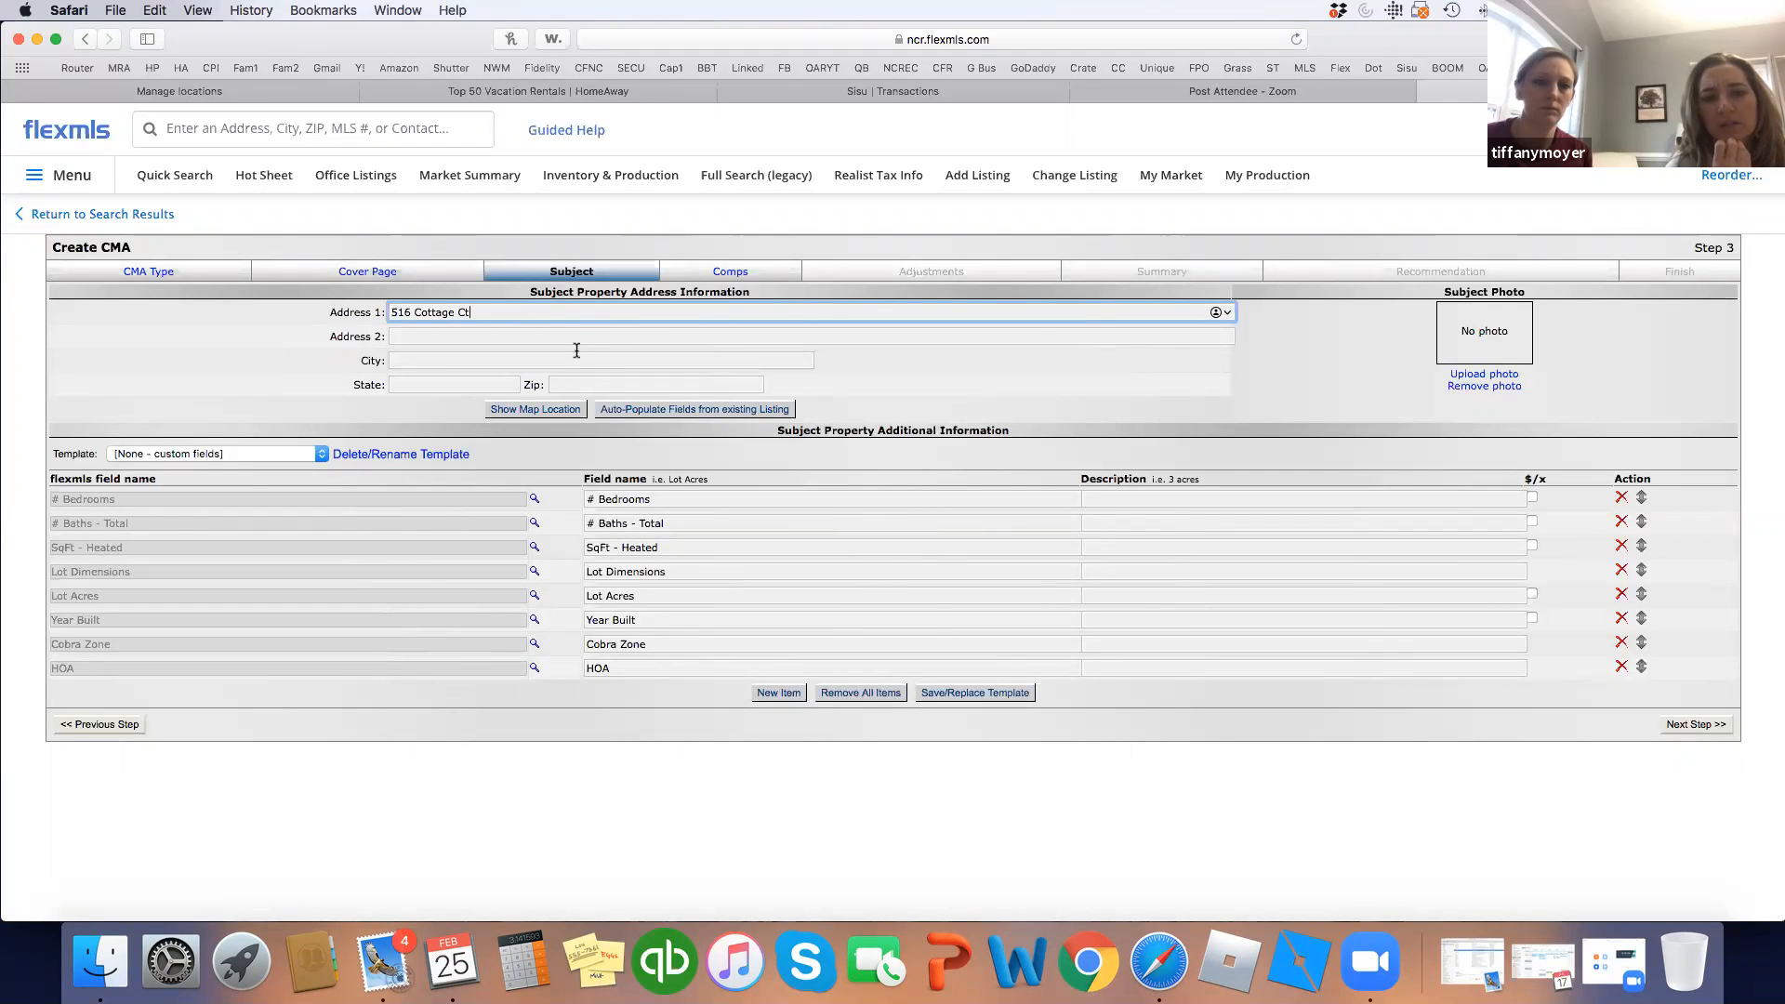
Enter the subject's street address, city Holly Ridge, state NC and its zip code.
{"action": "left_click", "coordinate": [542, 359]}
{"action": "type", "text": "Holly Ridge"}
{"action": "key", "text": "Tab"}
{"action": "type", "text": "NC"}
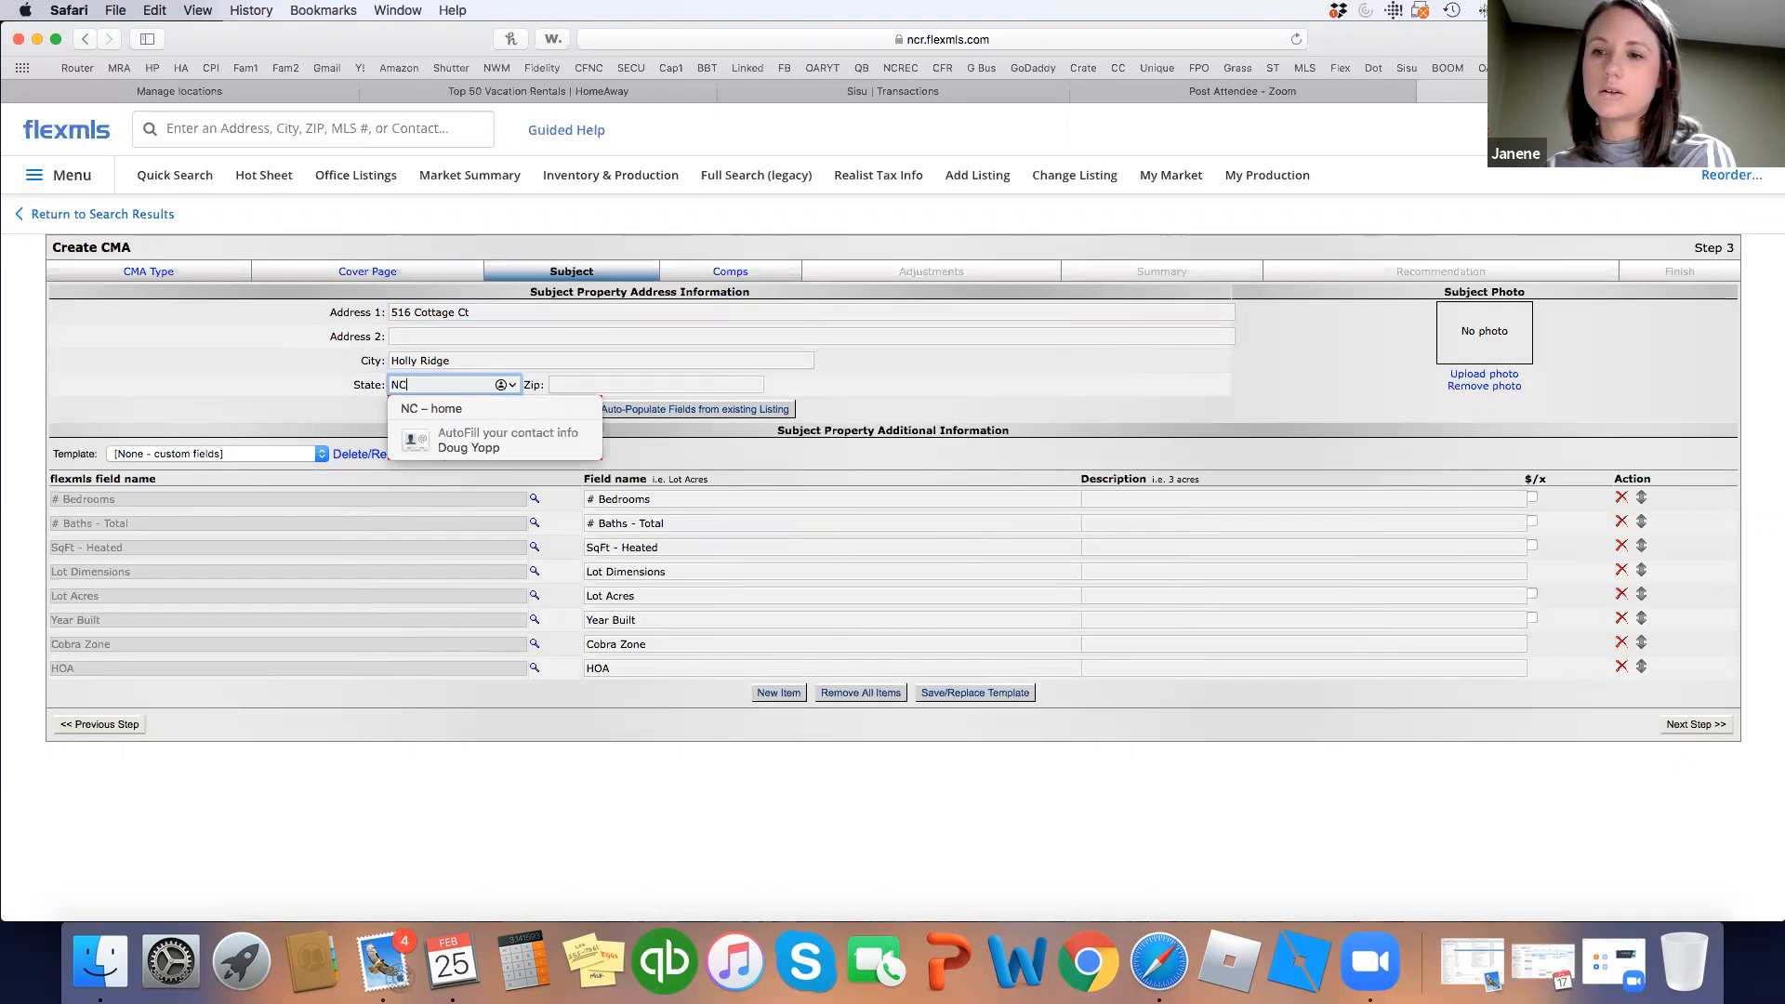
{"action": "key", "text": "Tab"}
{"action": "type", "text": "28445"}
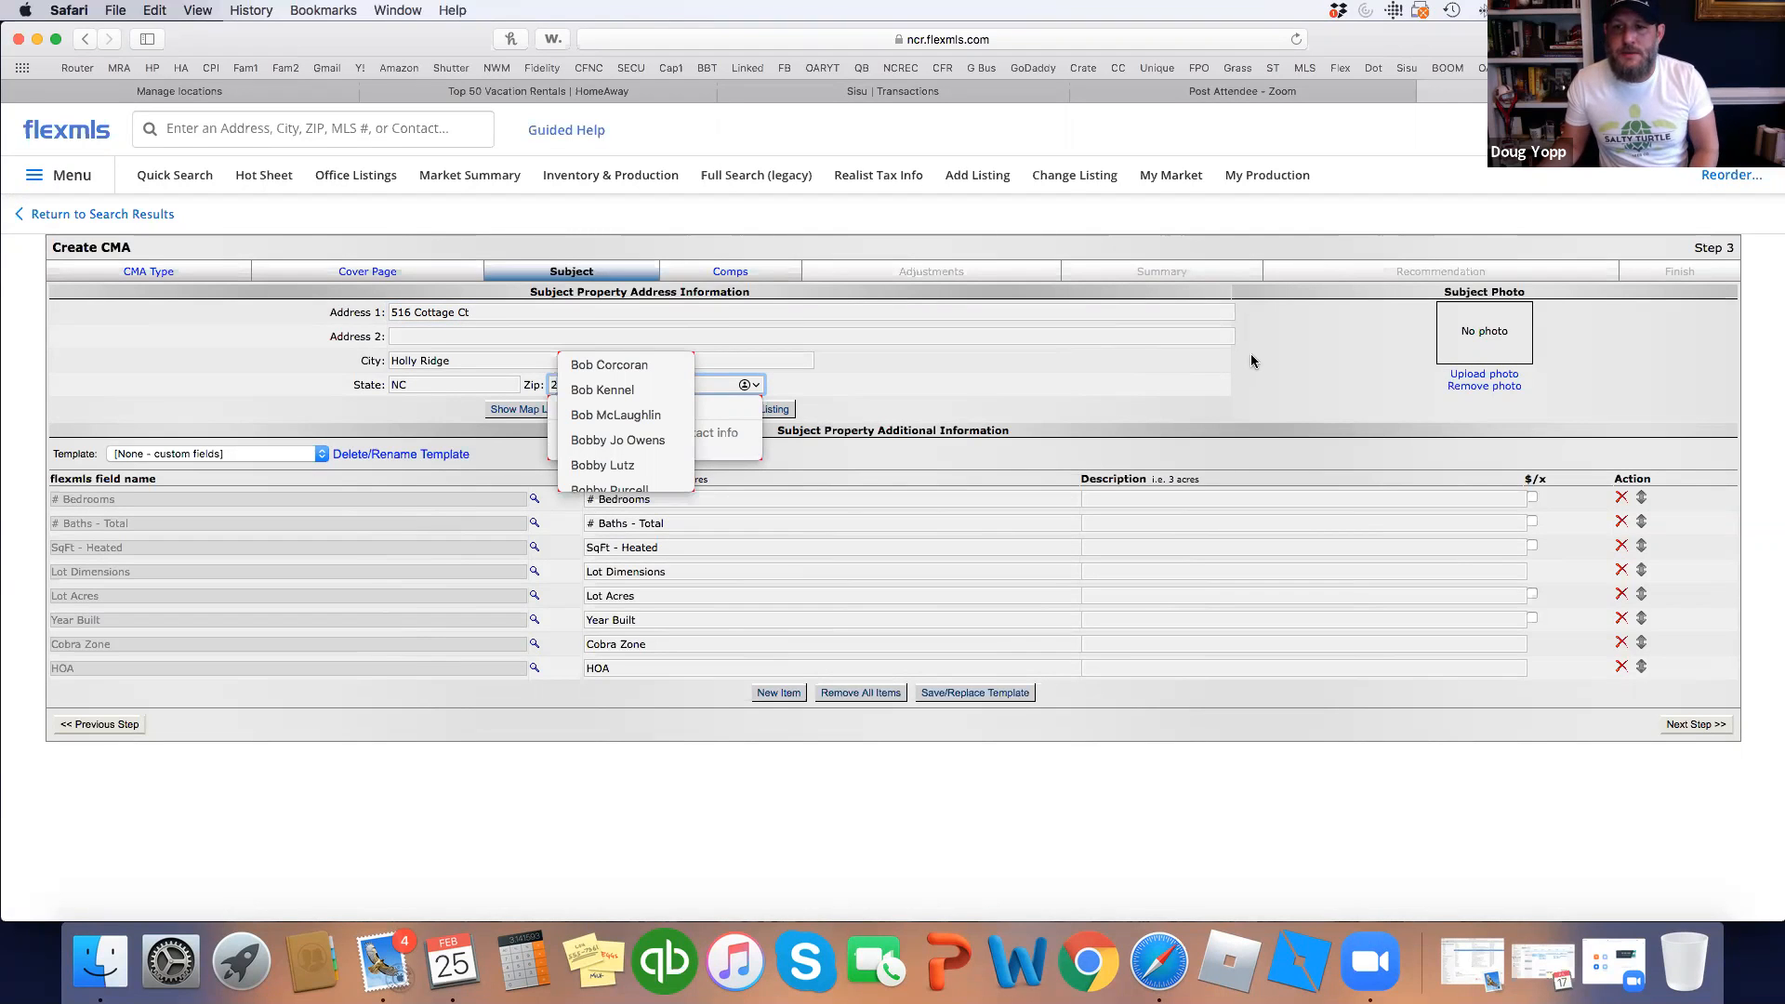
Dismiss the autofill suggestions and close the first row's field choices unchanged.
{"action": "left_click", "coordinate": [1252, 356]}
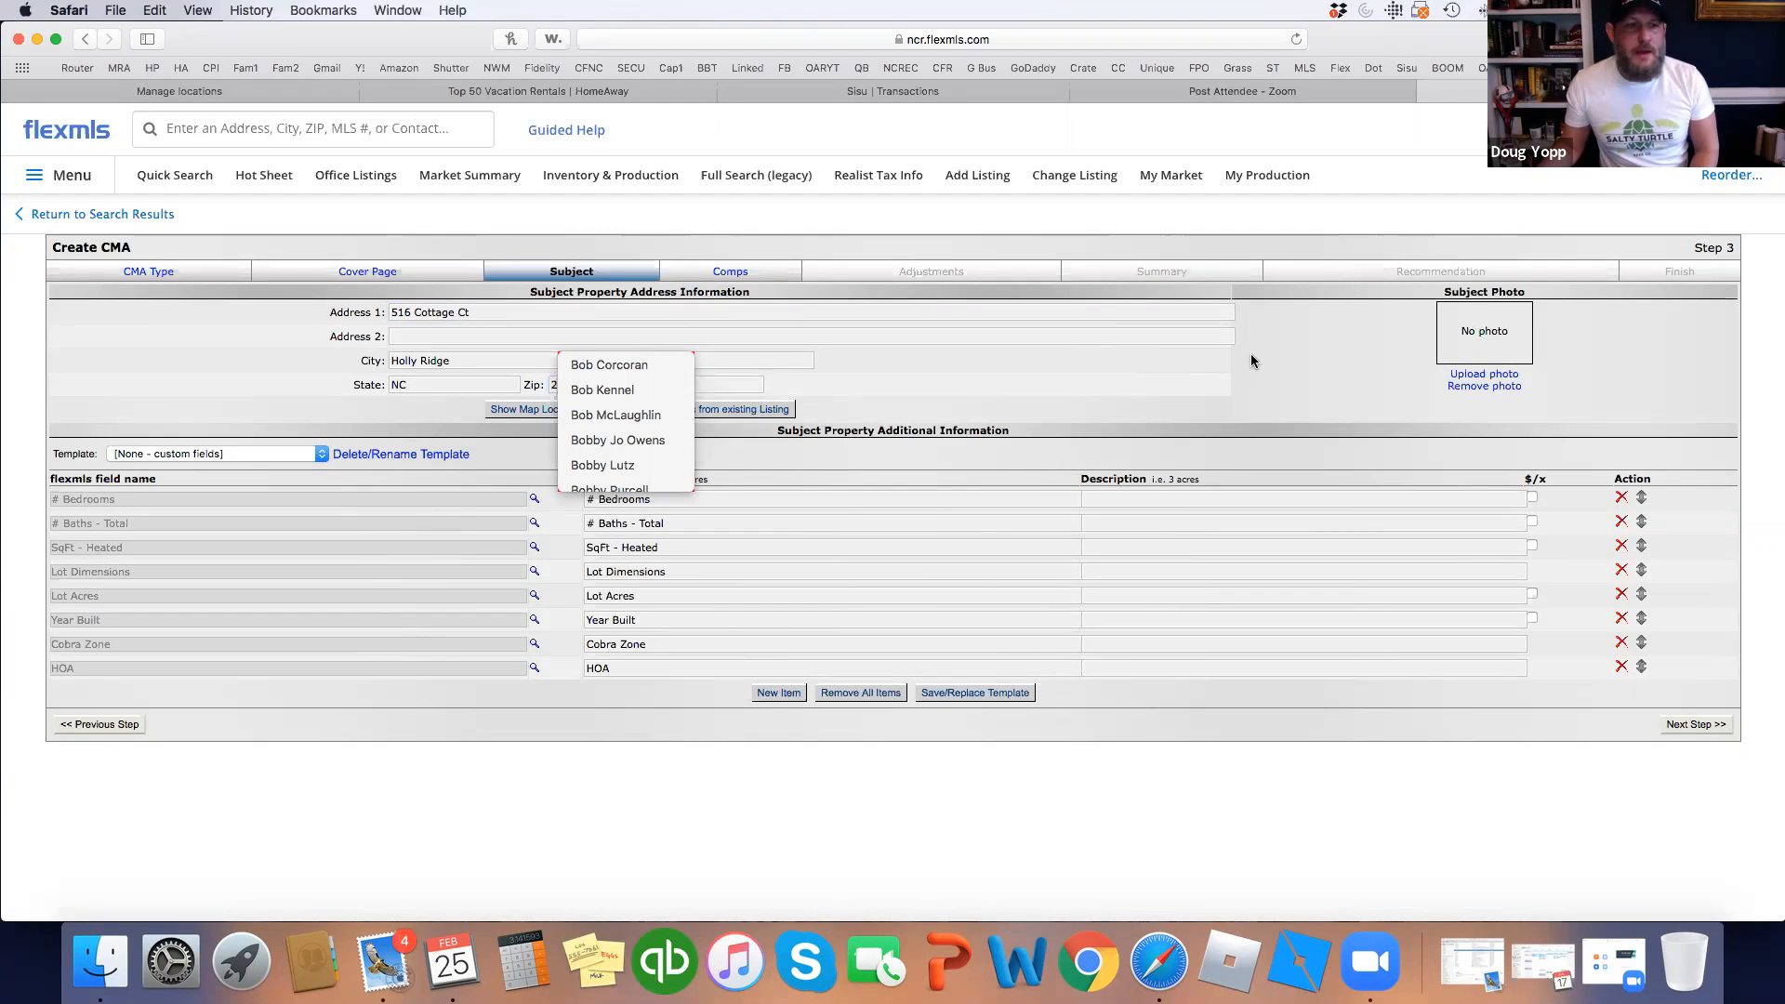
{"action": "left_click", "coordinate": [144, 502]}
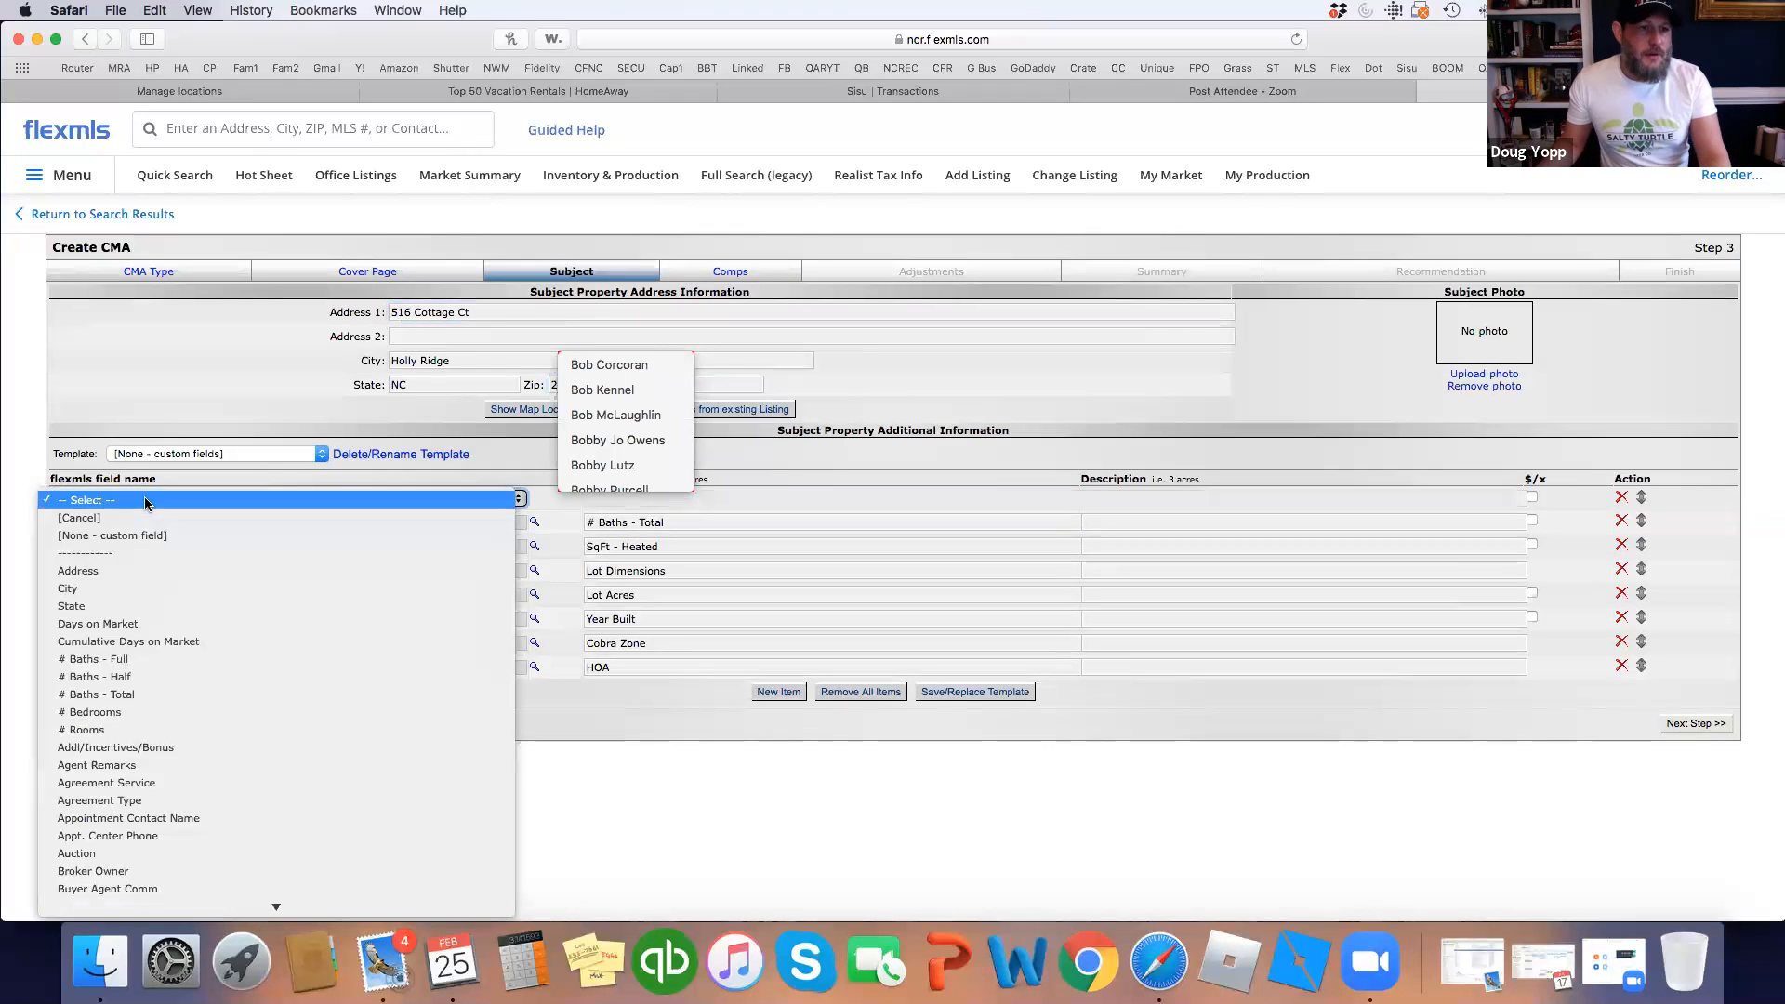
{"action": "left_click", "coordinate": [12, 487]}
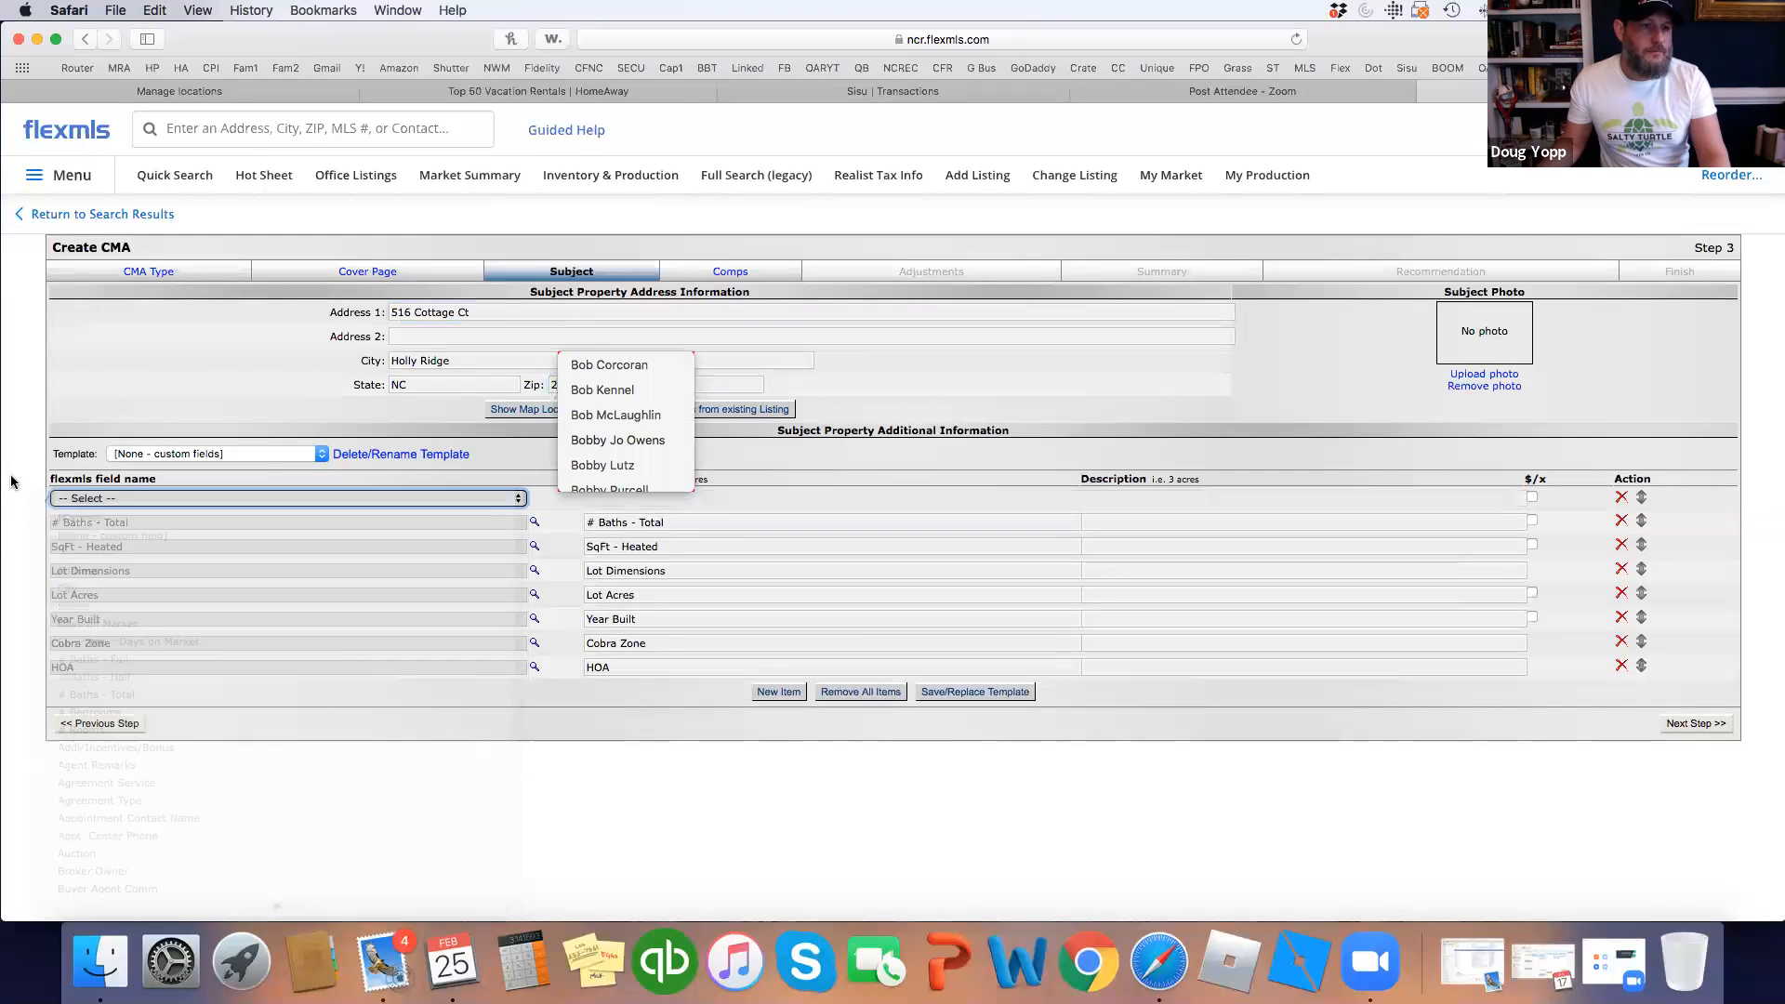
Reset the first row to # Bedrooms and enter 3 bedrooms, 2 baths and 1546 heated sq ft.
{"action": "left_click", "coordinate": [487, 497]}
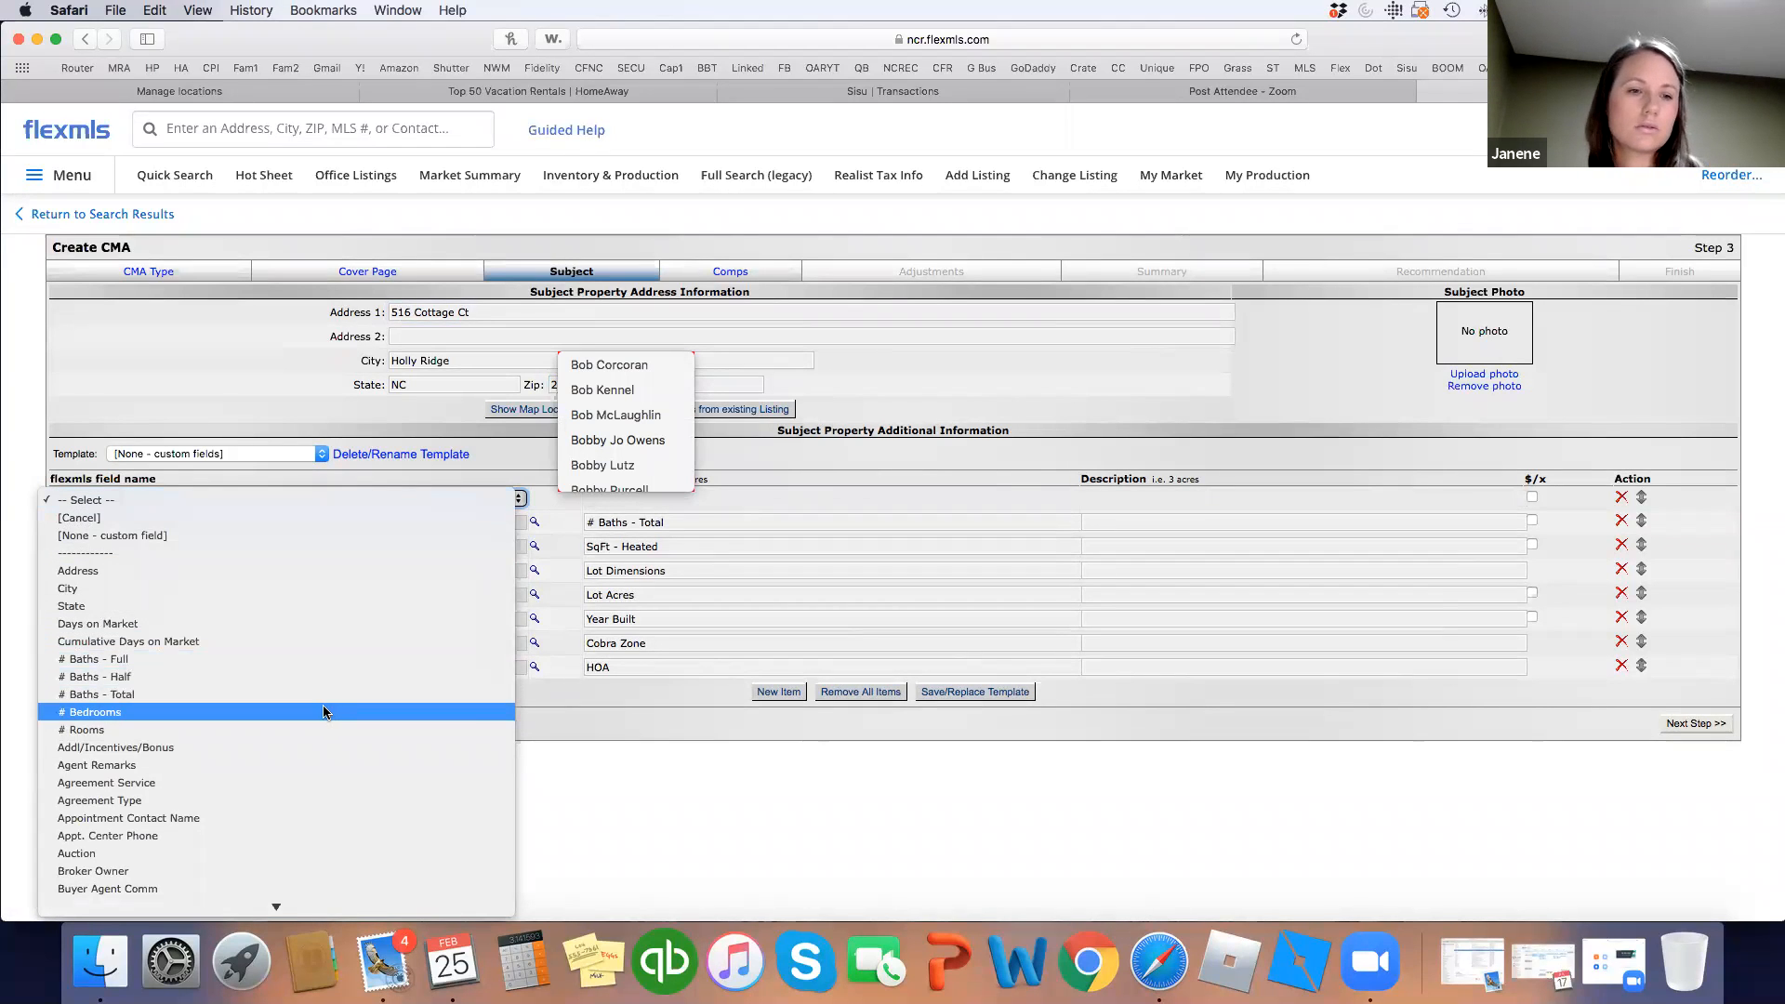
{"action": "left_click", "coordinate": [324, 712]}
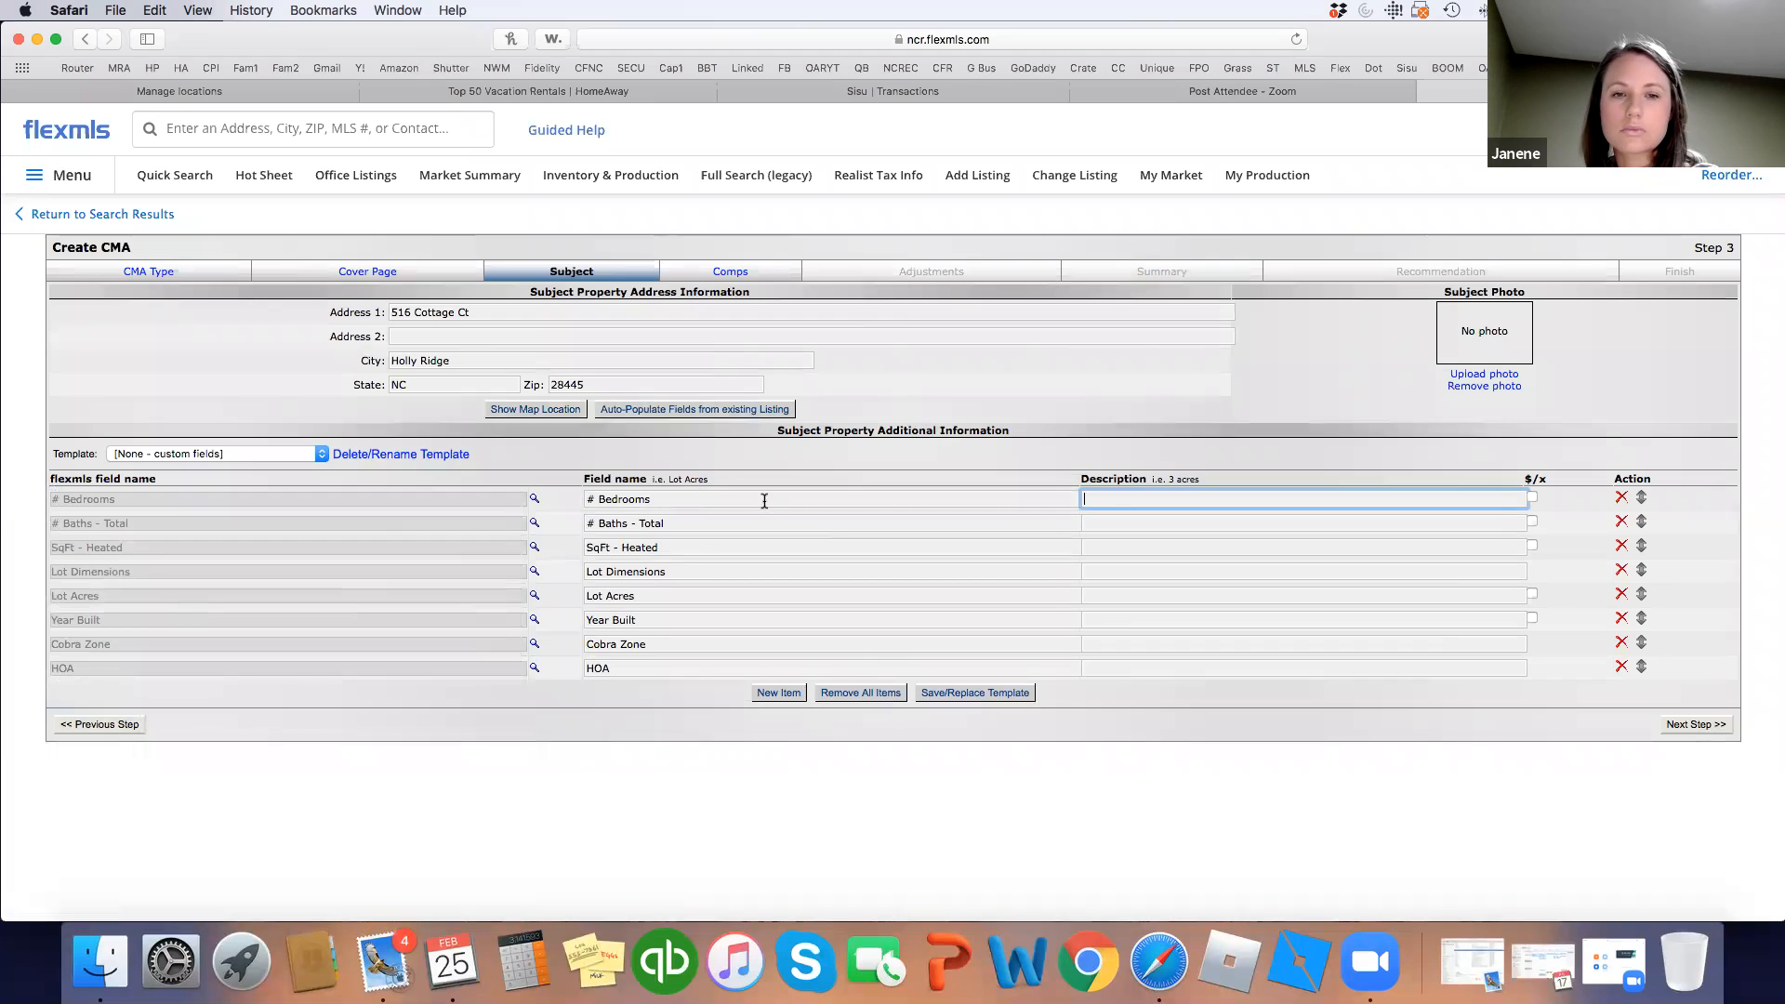
{"action": "type", "text": "3"}
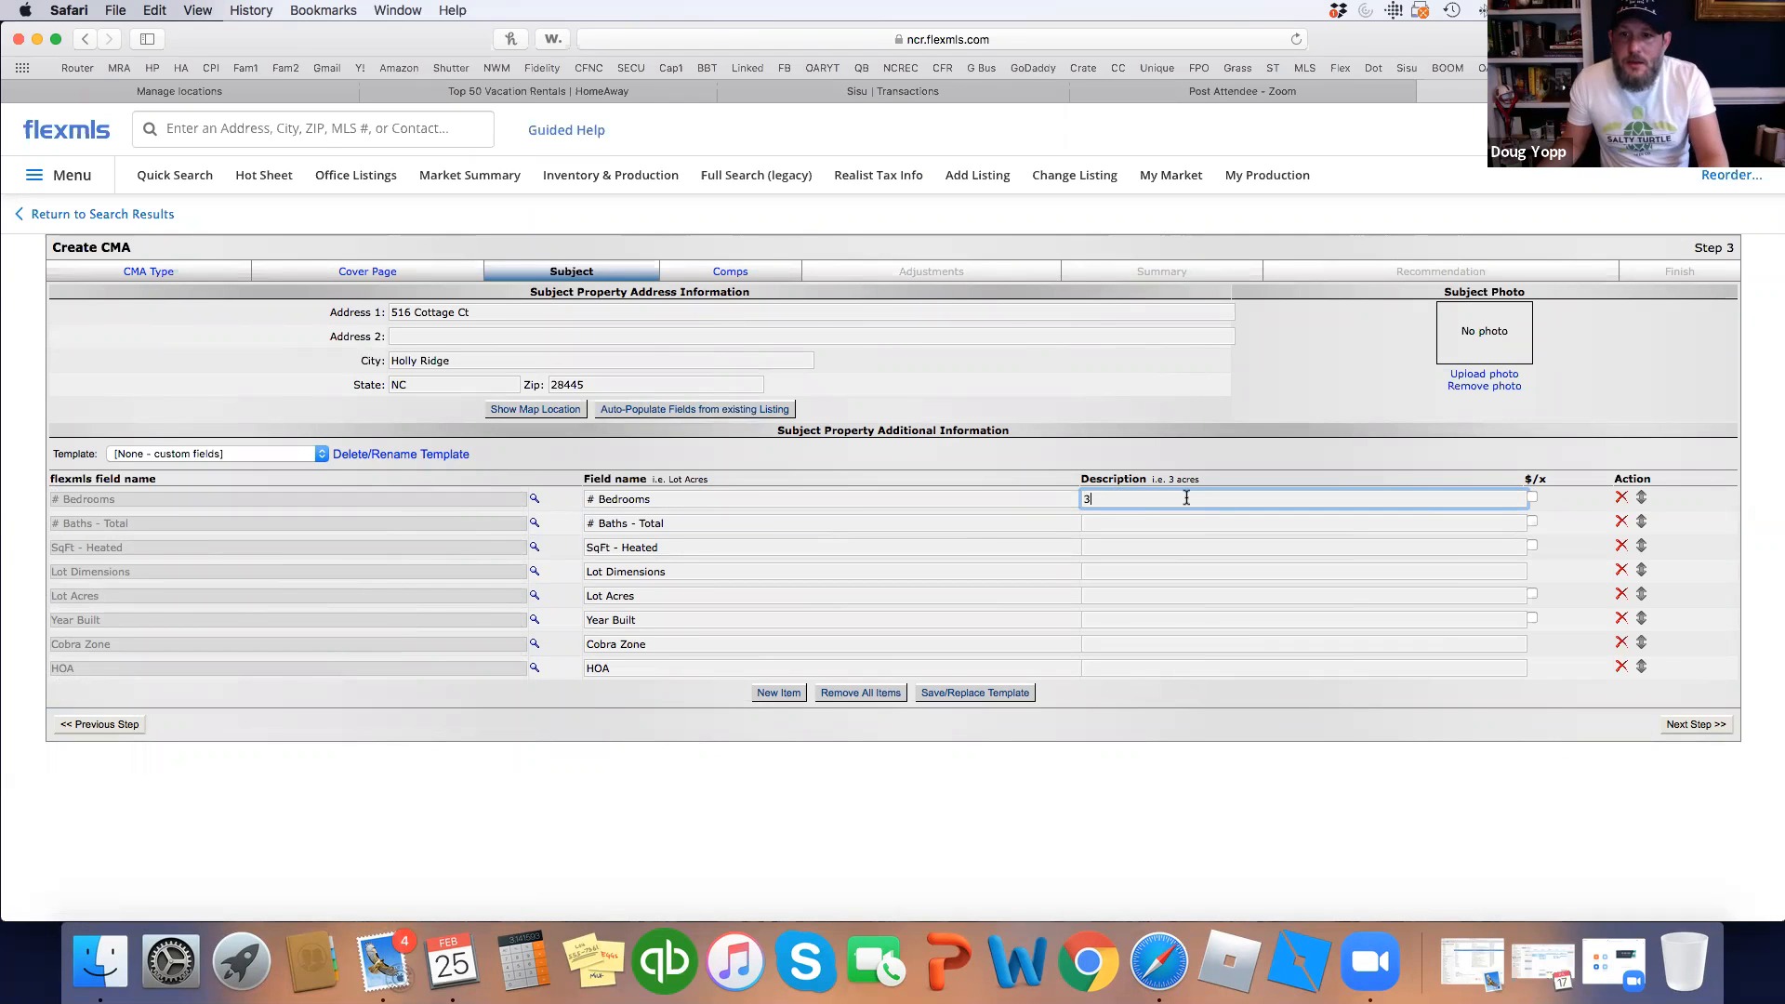
{"action": "left_click", "coordinate": [1145, 521]}
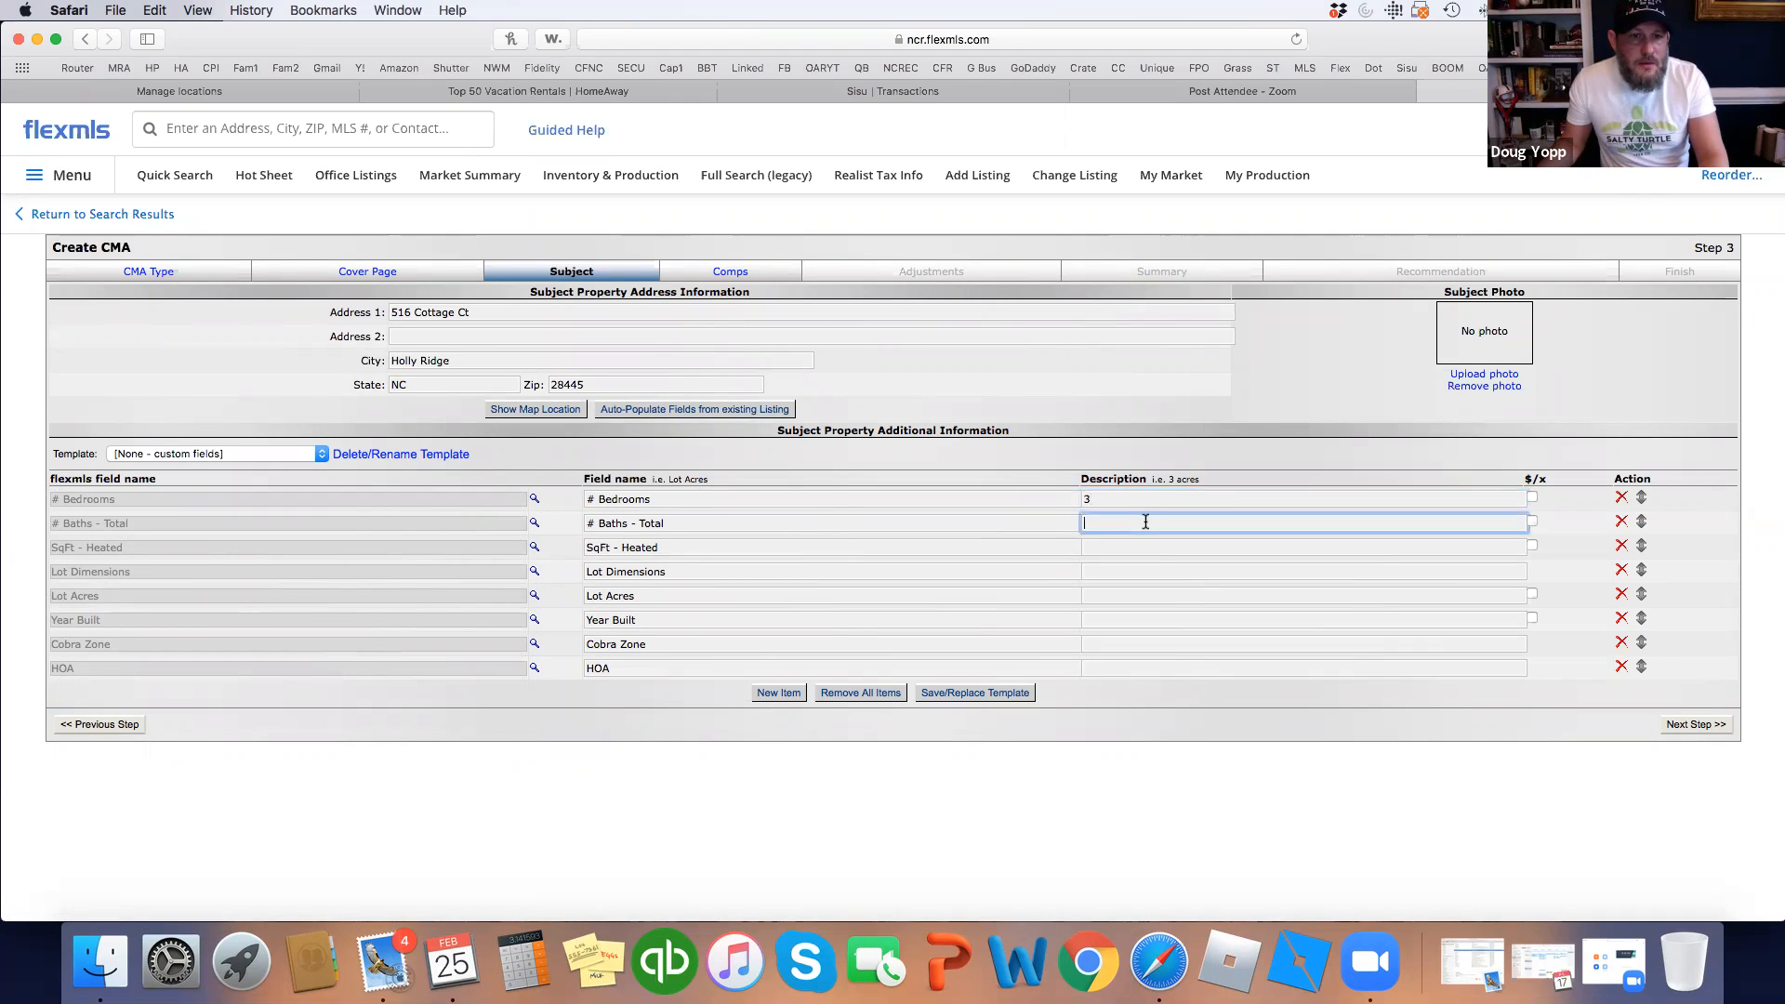
{"action": "type", "text": "2"}
{"action": "left_click", "coordinate": [1127, 546]}
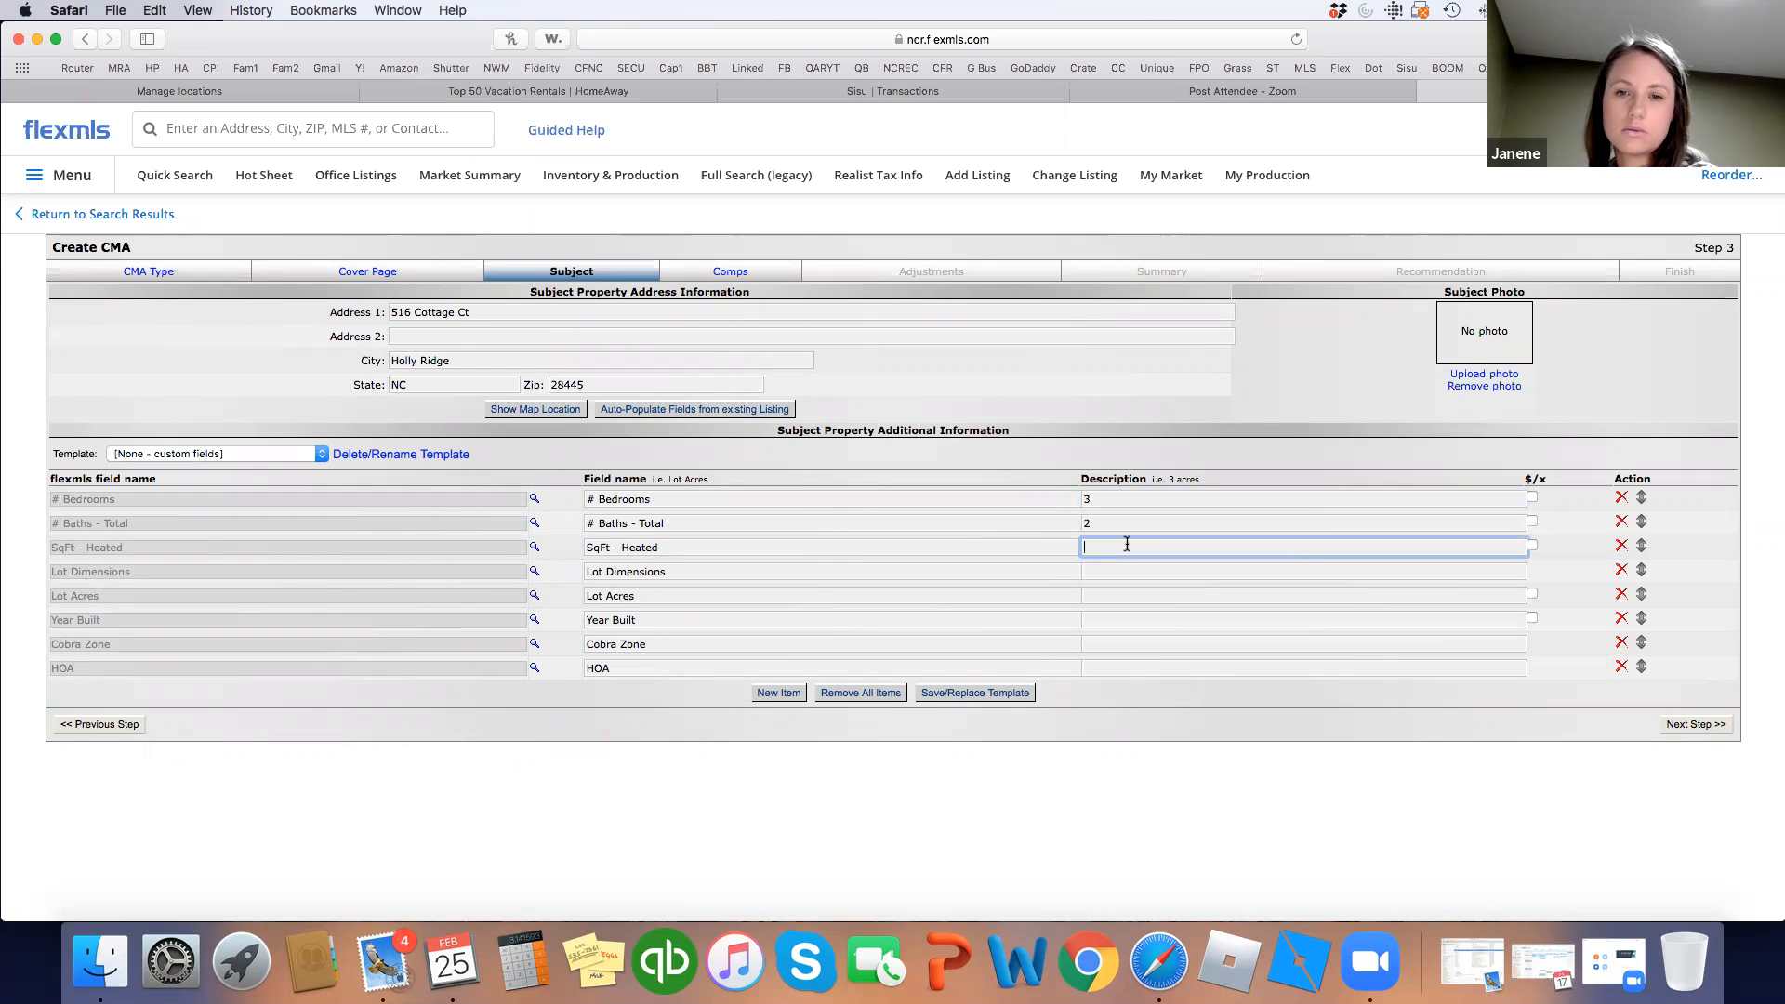
{"action": "type", "text": "15"}
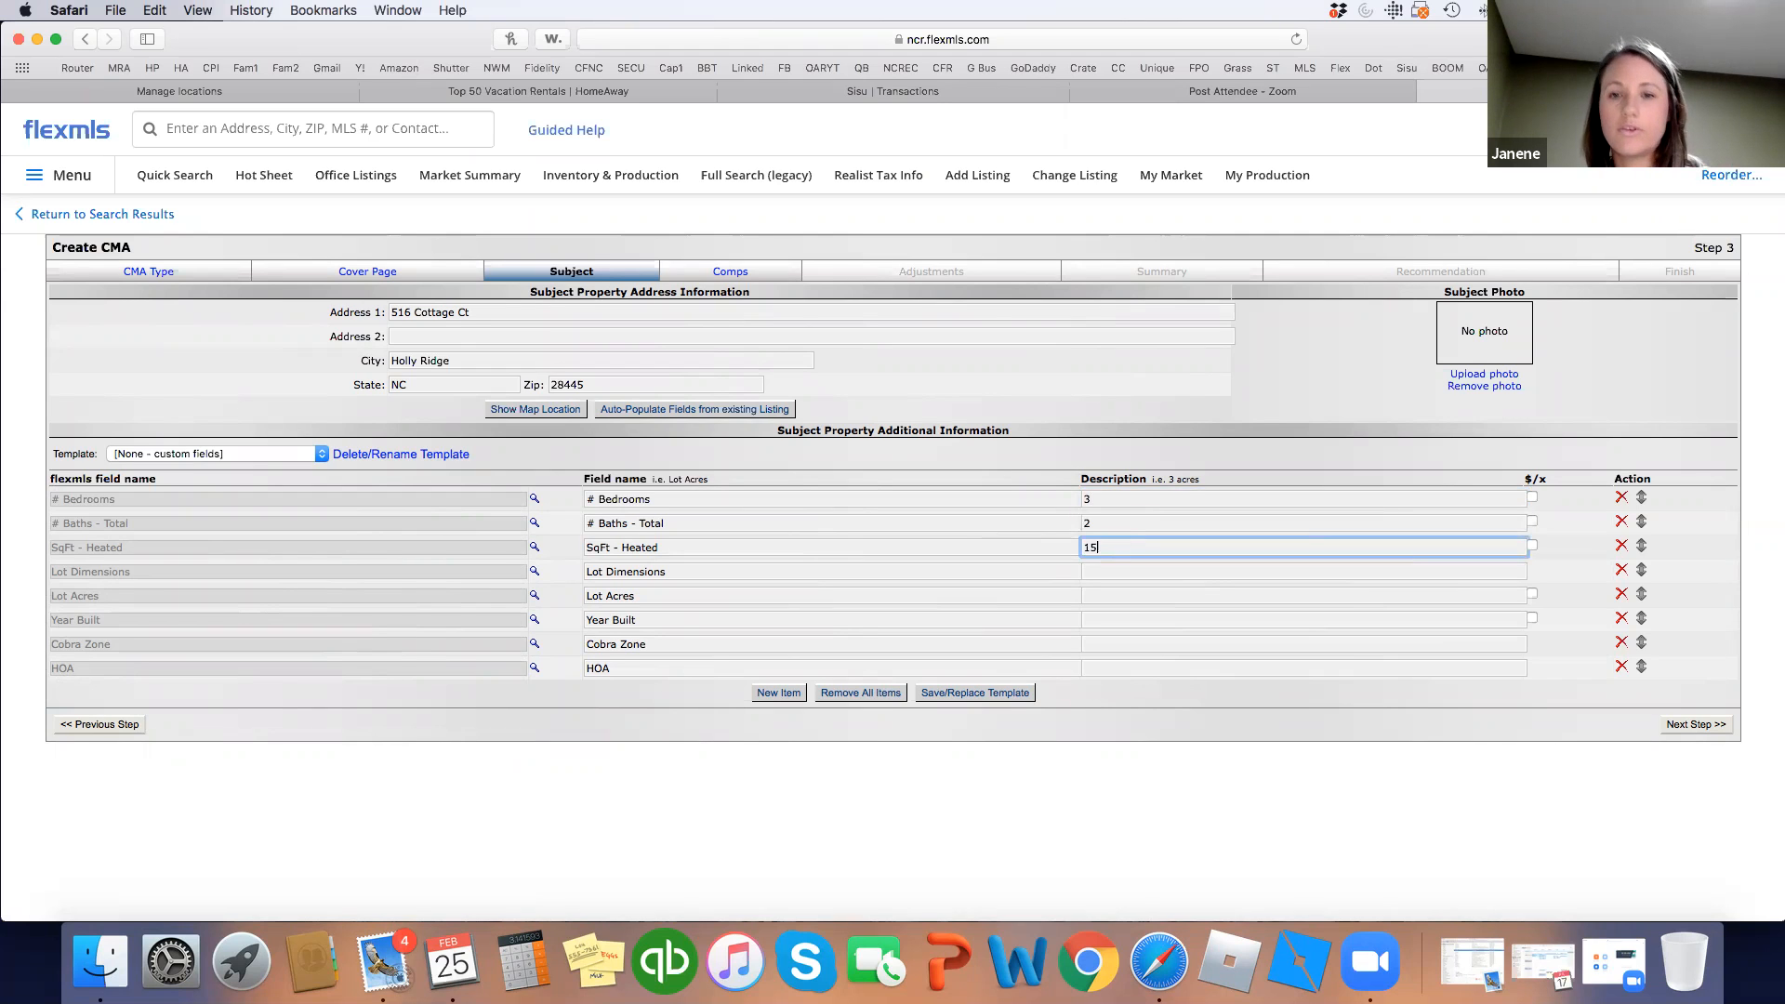
{"action": "type", "text": "46"}
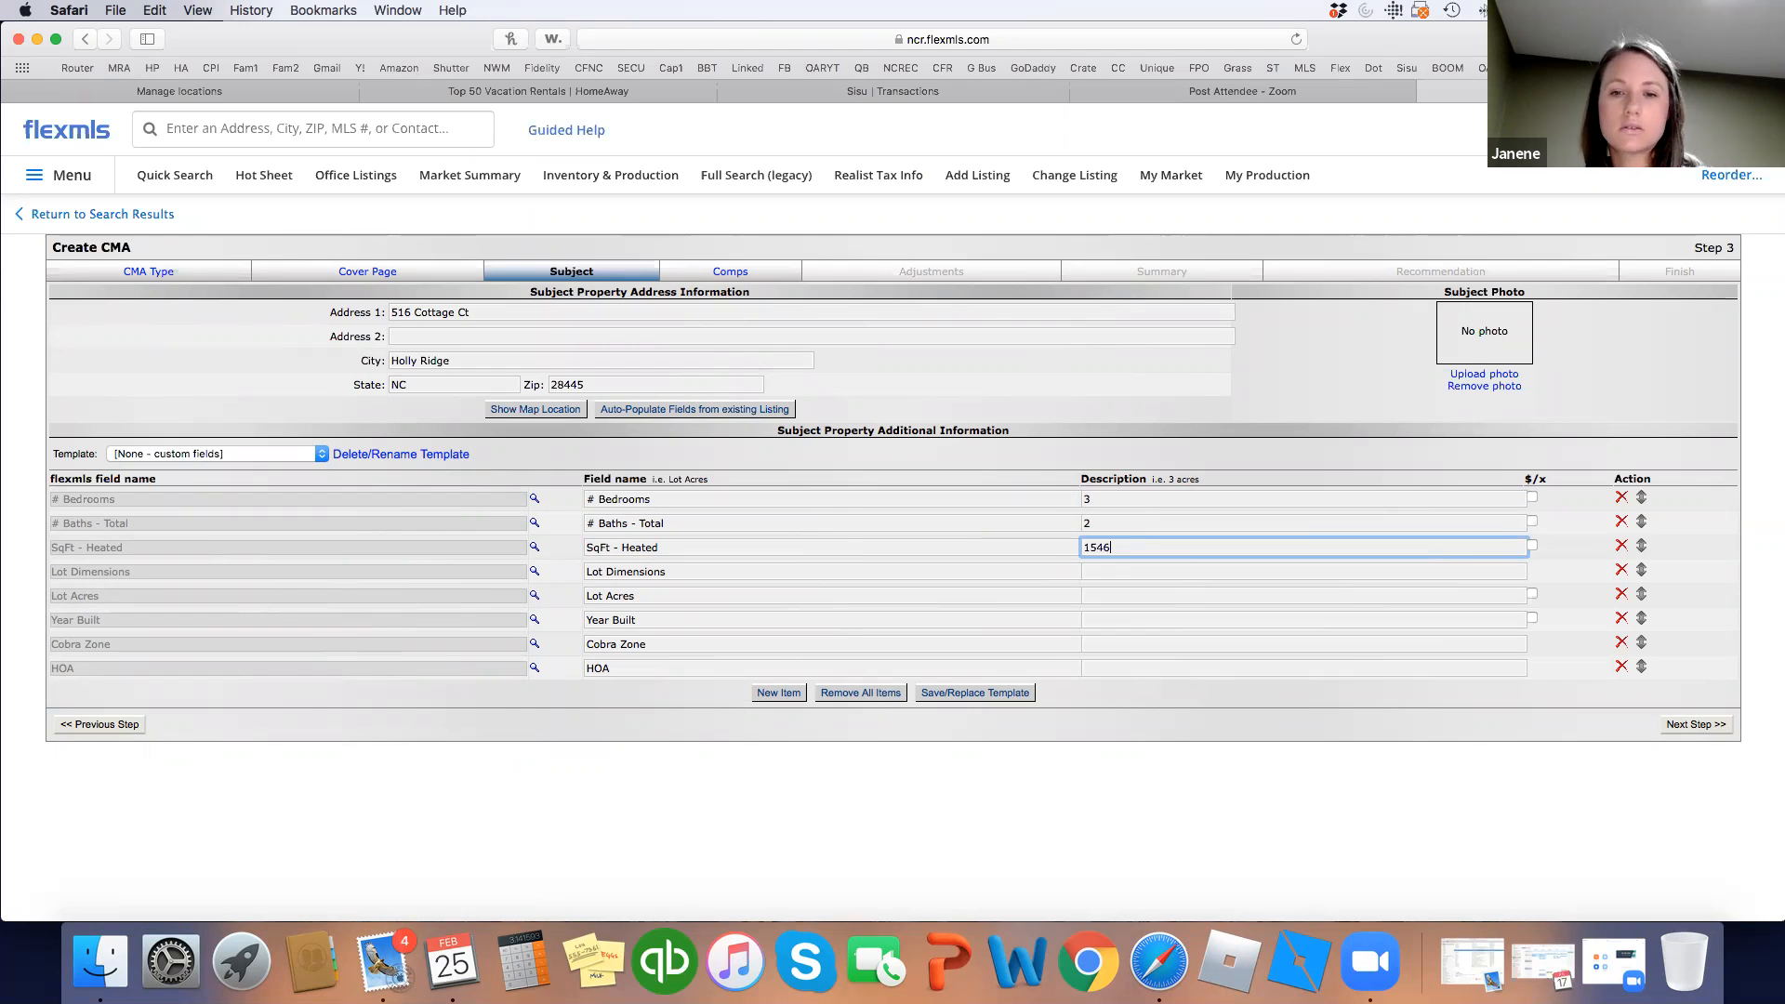
Enter lot 11326, .26 acres, year built 2011, Cobra Zone N and HOA Y.
{"action": "left_click", "coordinate": [1127, 571]}
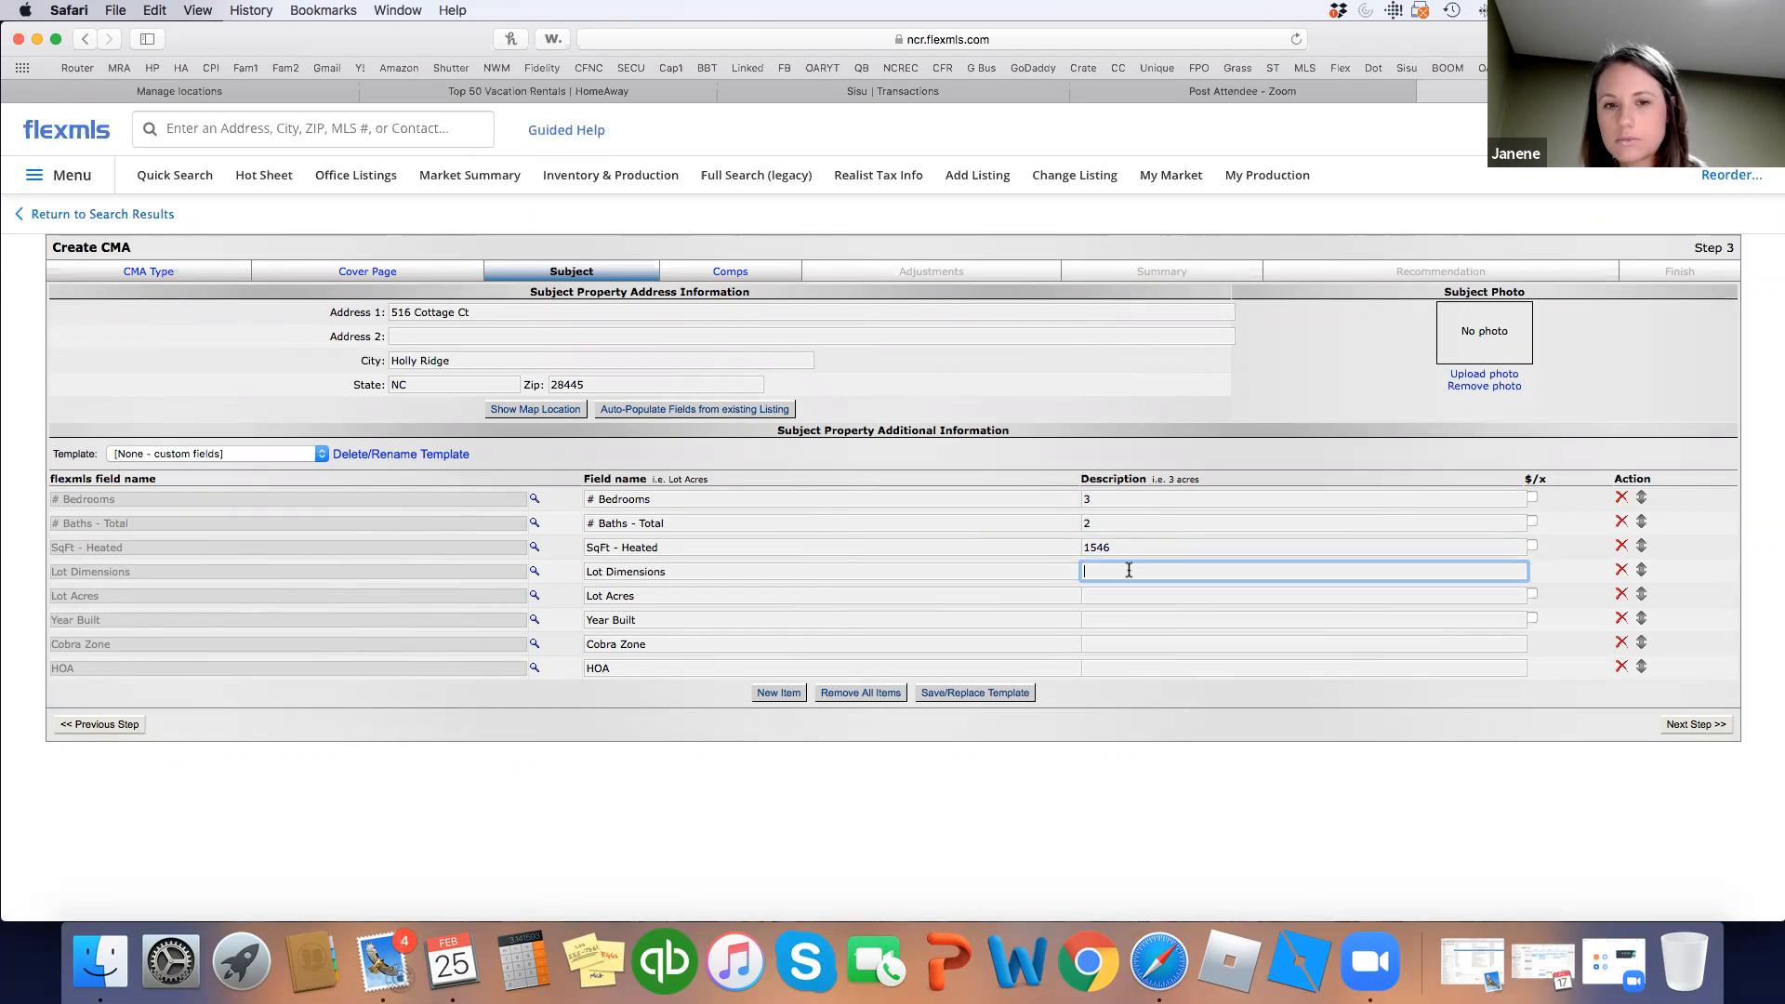
{"action": "type", "text": "11"}
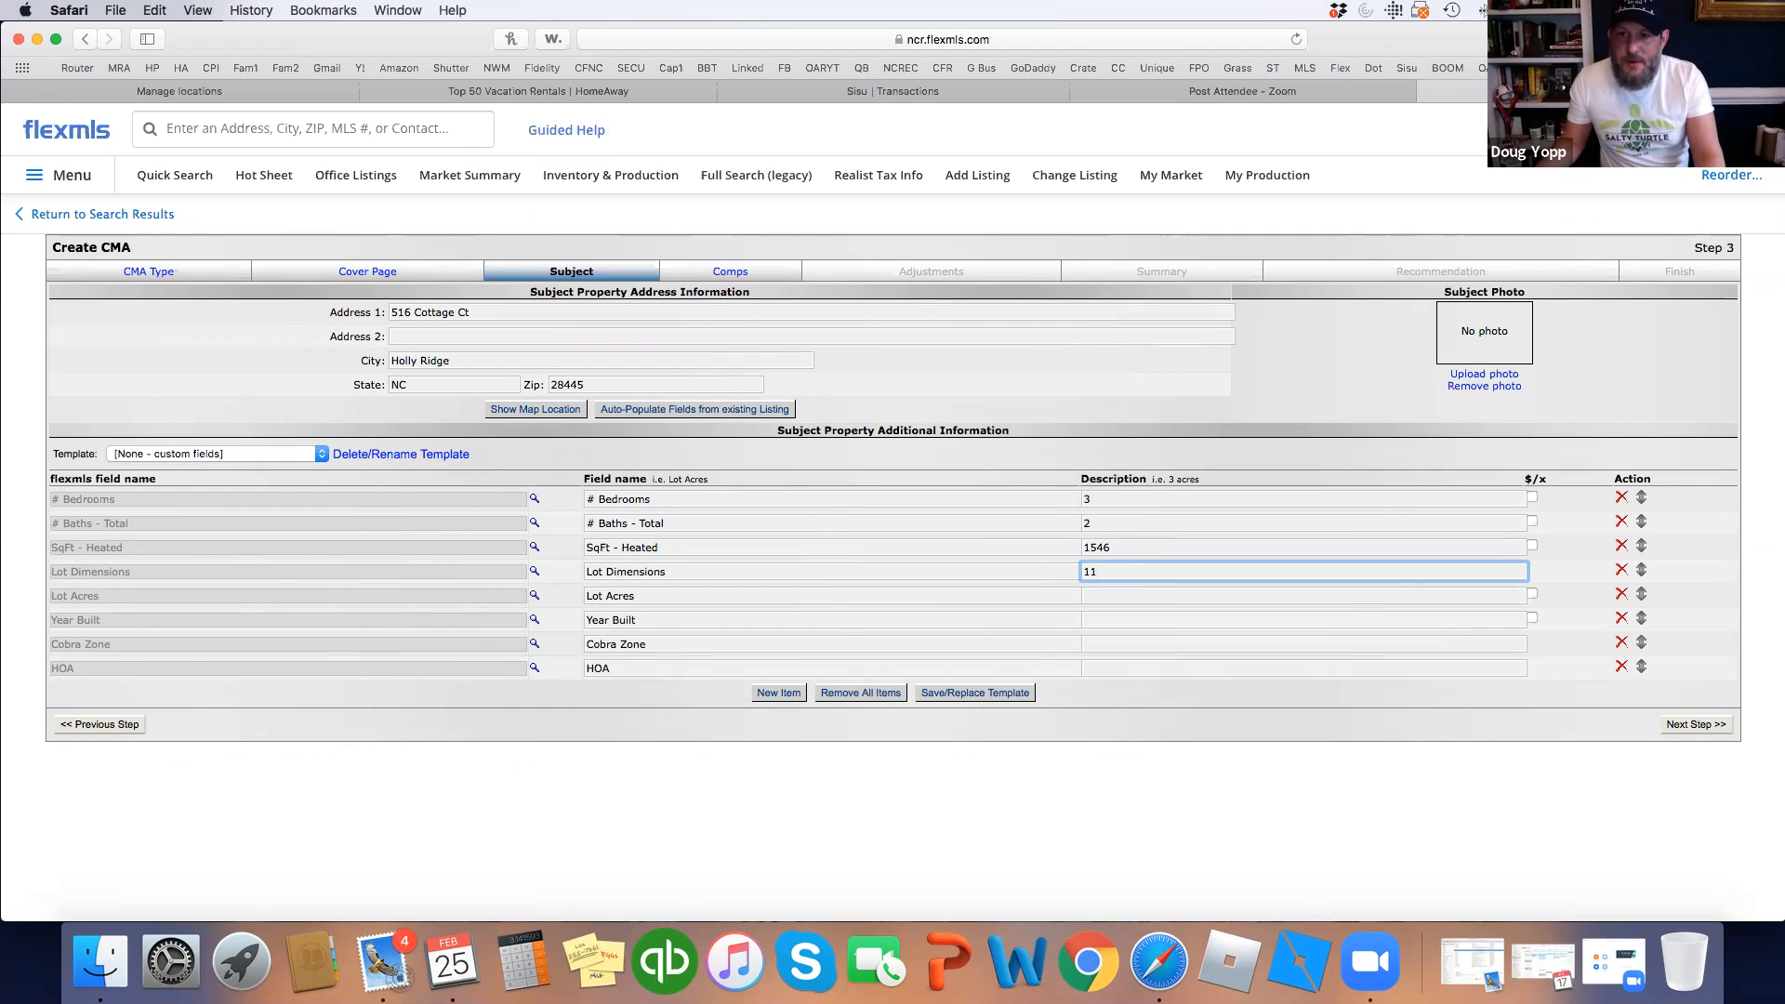
{"action": "type", "text": "326"}
{"action": "left_click", "coordinate": [1130, 596]}
{"action": "type", "text": ".26"}
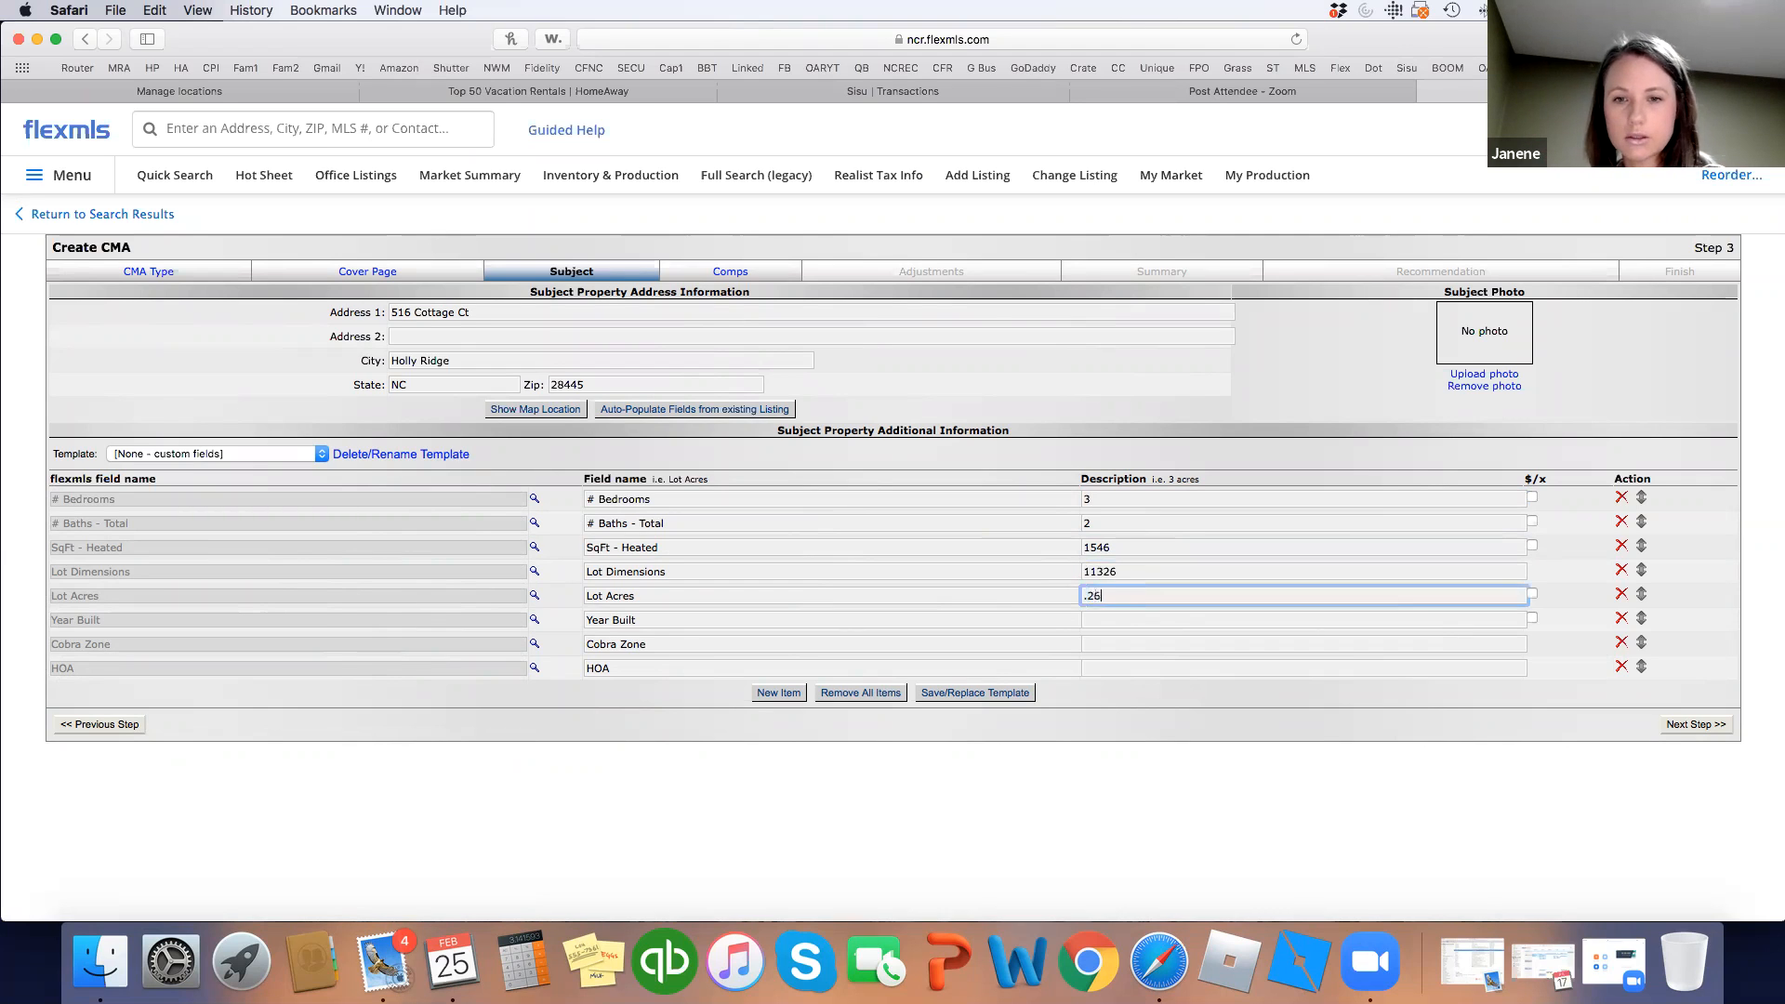
{"action": "left_click", "coordinate": [1116, 618]}
{"action": "type", "text": "2011"}
{"action": "left_click", "coordinate": [1115, 642]}
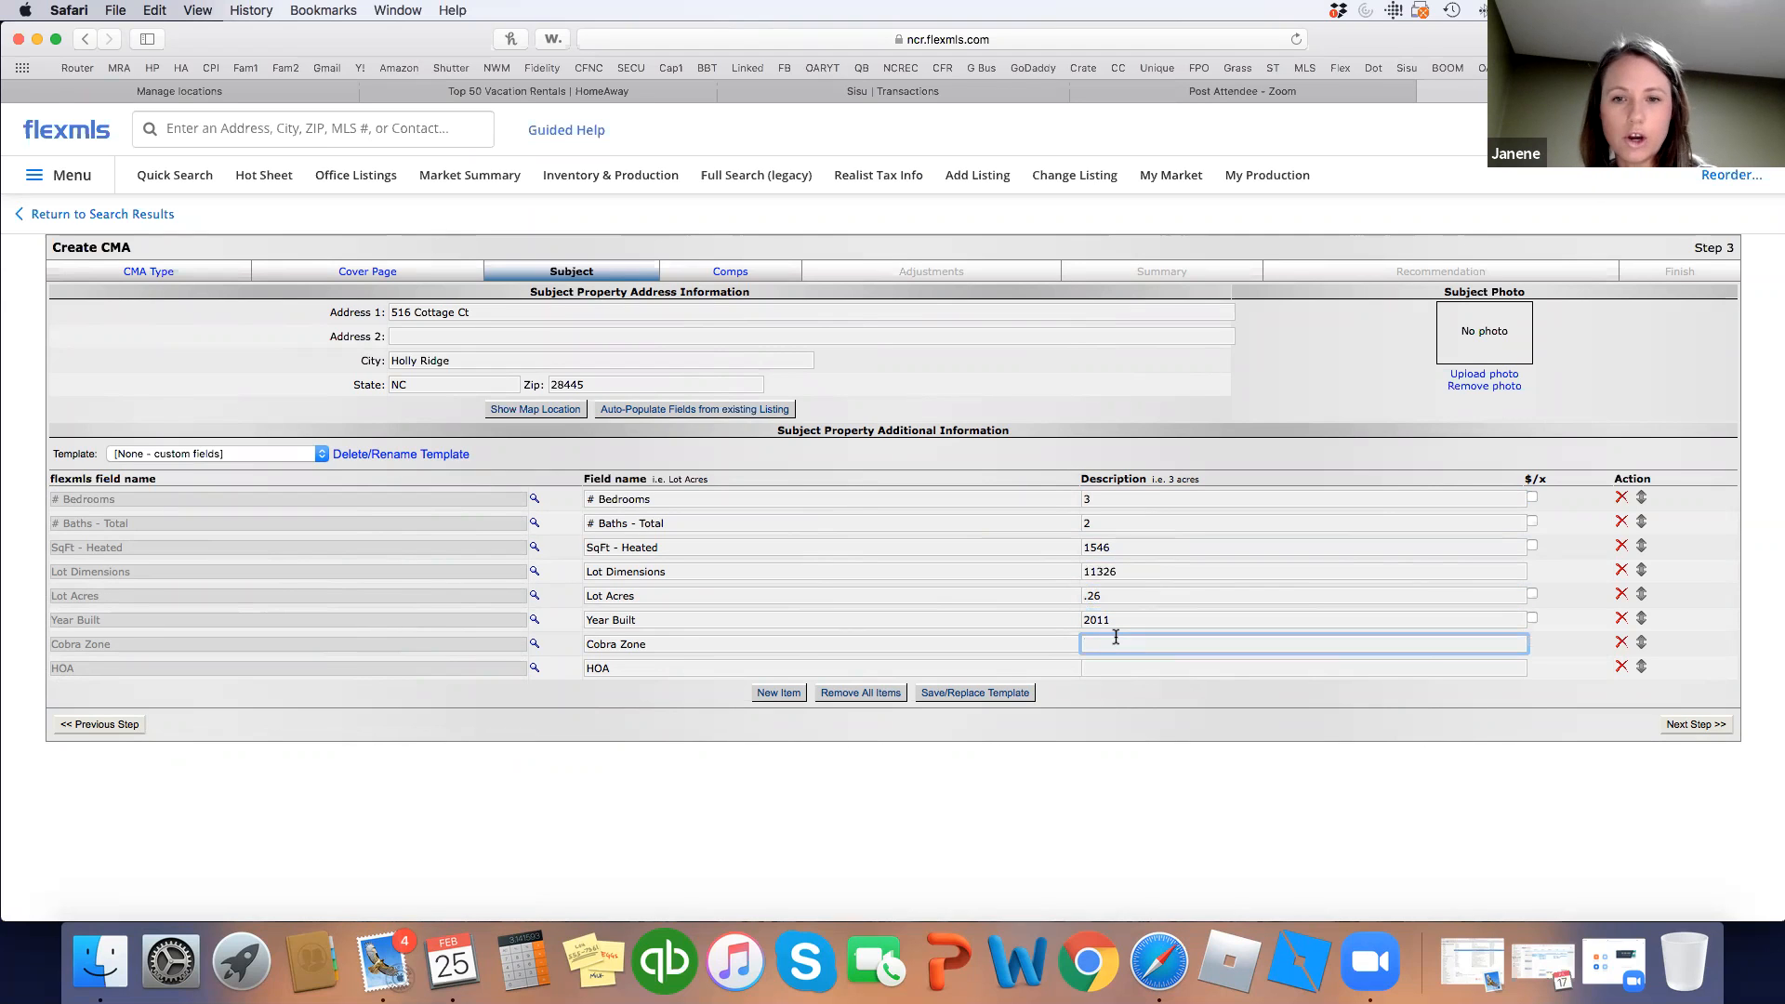
{"action": "type", "text": "N"}
{"action": "left_click", "coordinate": [1116, 667]}
{"action": "type", "text": "Y"}
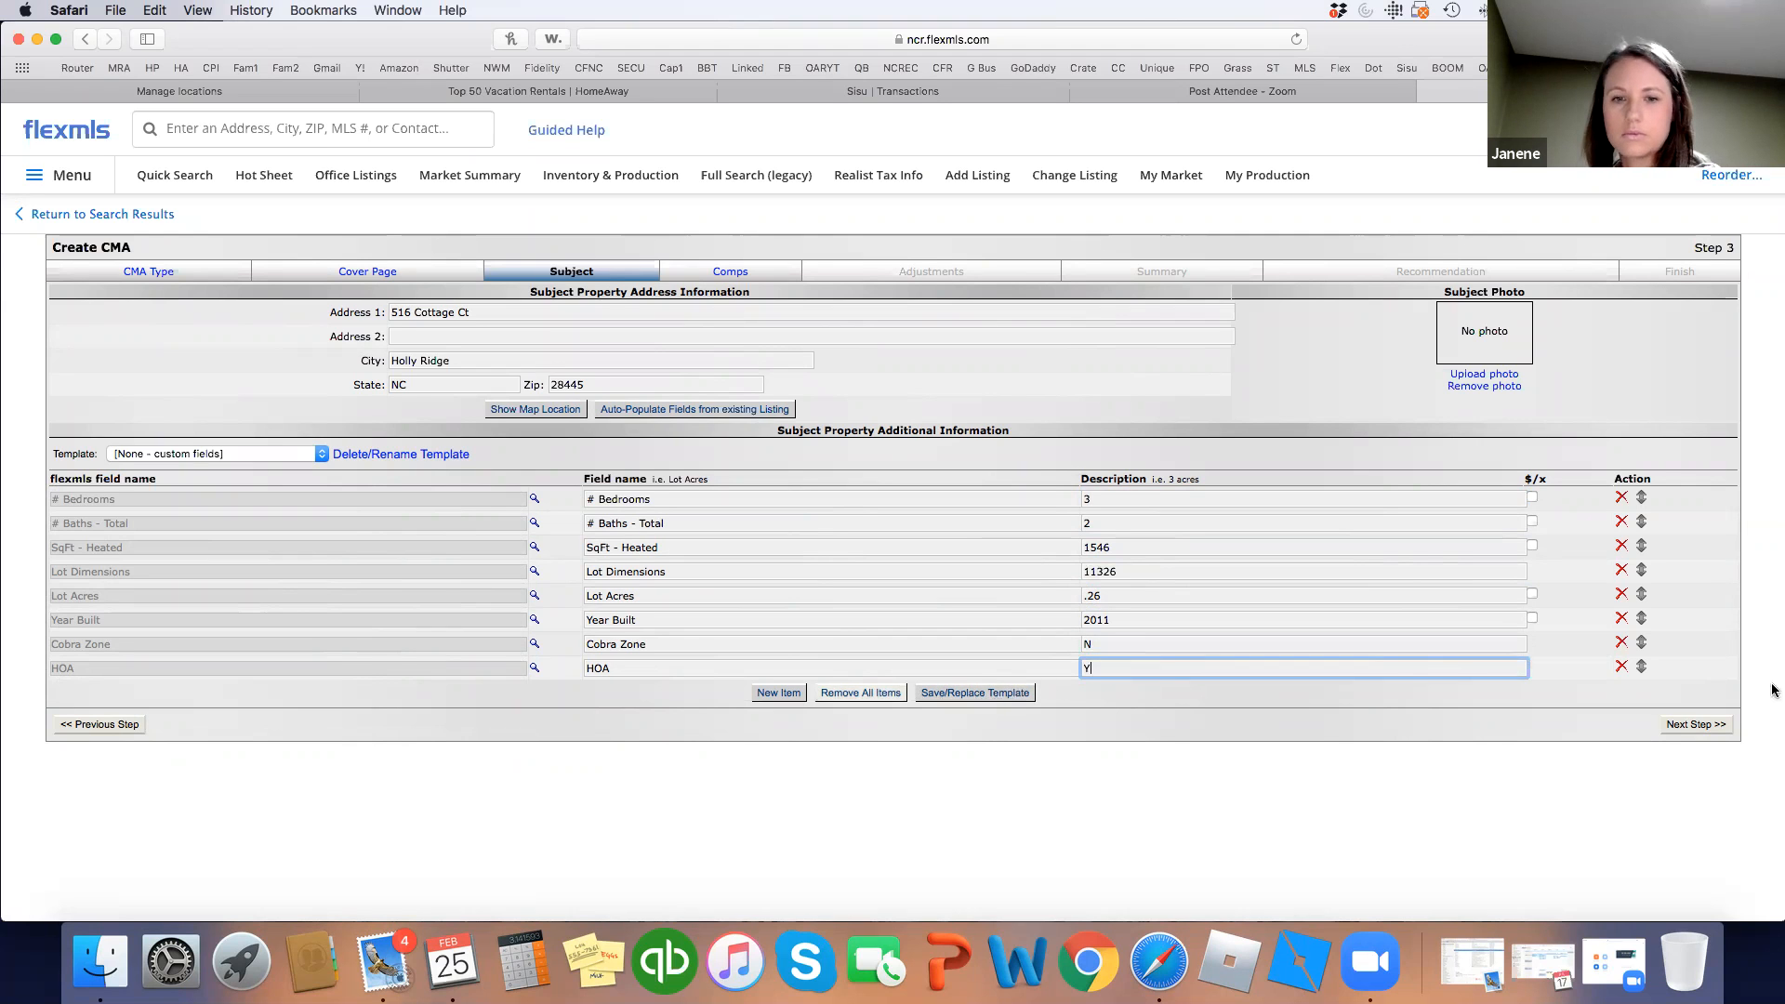
Continue past the subject step and accept the pinned map location for the subject.
{"action": "left_click", "coordinate": [1709, 727]}
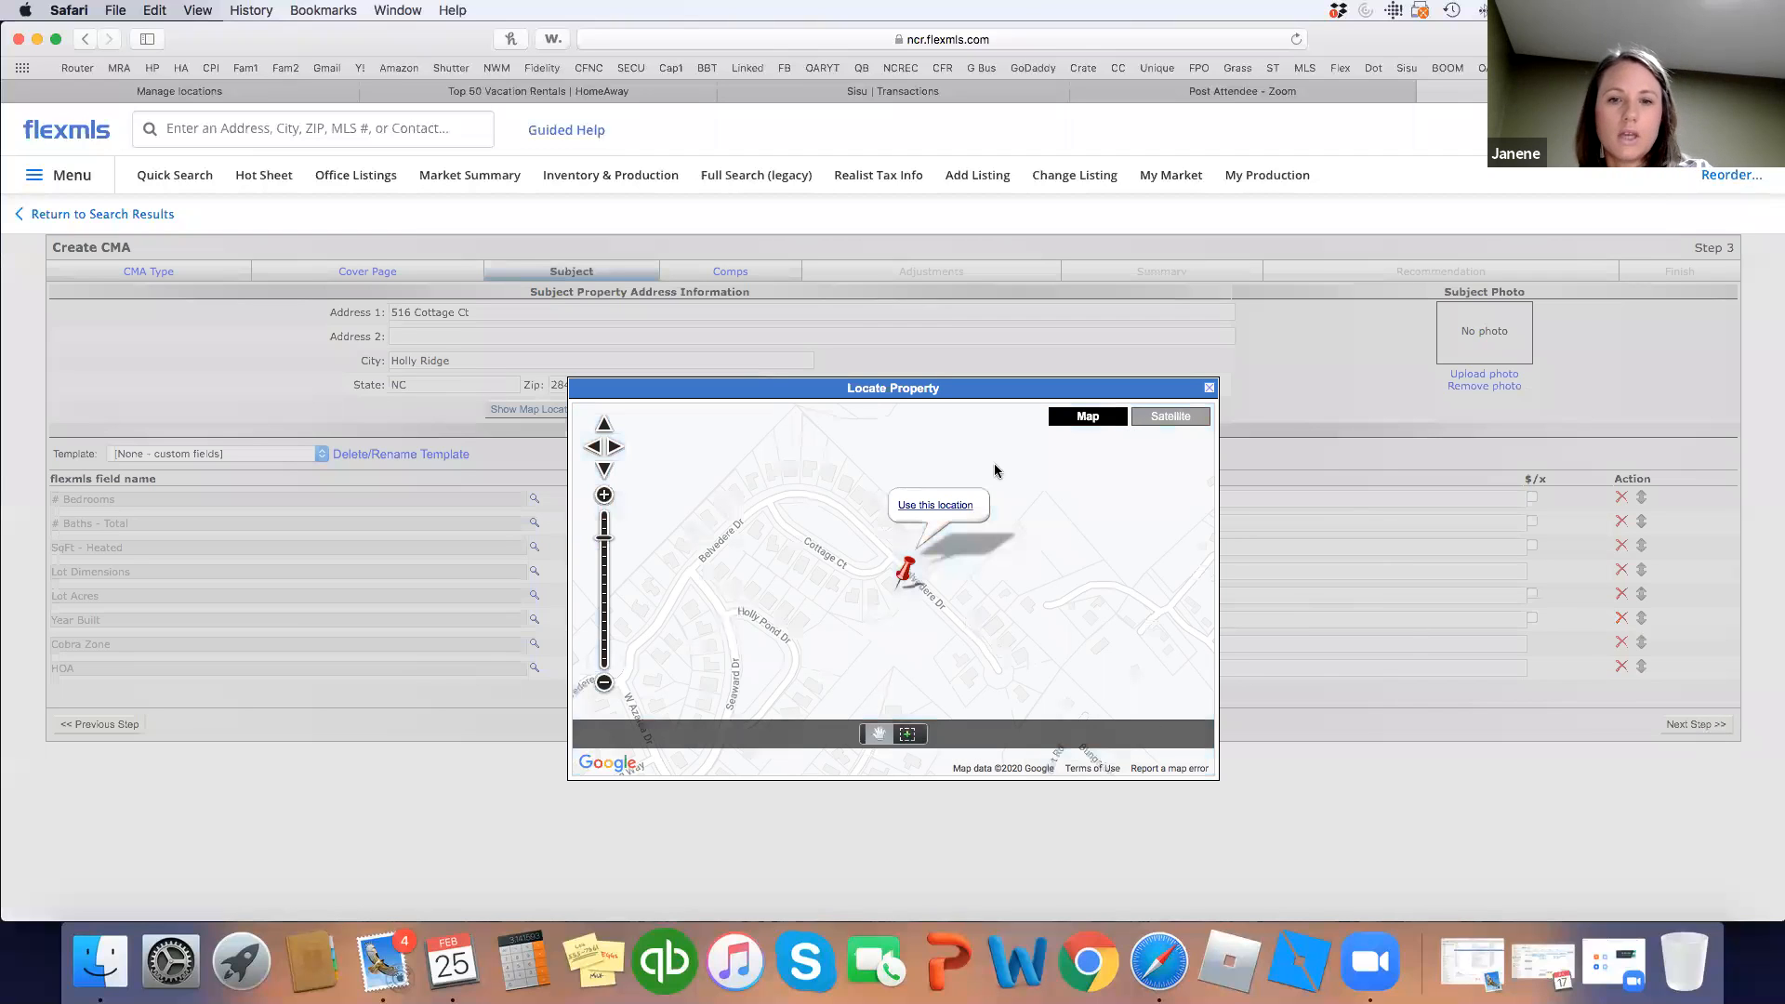
{"action": "left_click", "coordinate": [941, 505]}
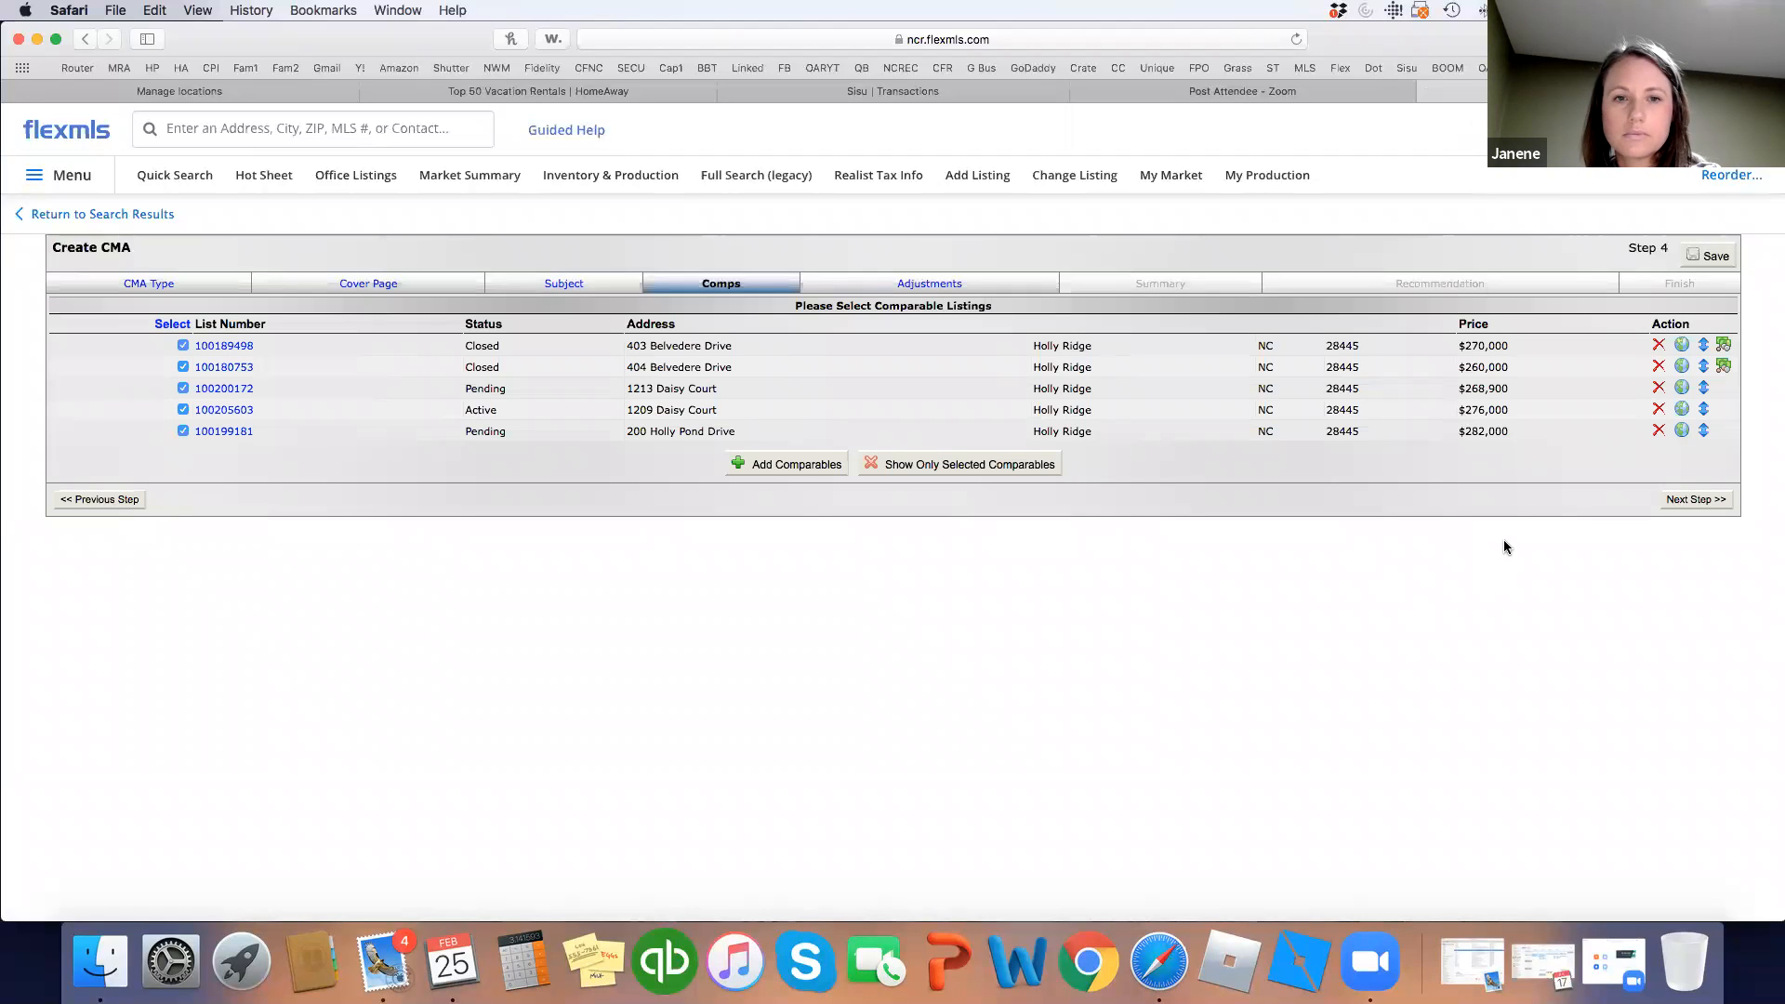
Continue with the five checked comparables to Step 5, Adjustments.
{"action": "left_click", "coordinate": [1695, 500]}
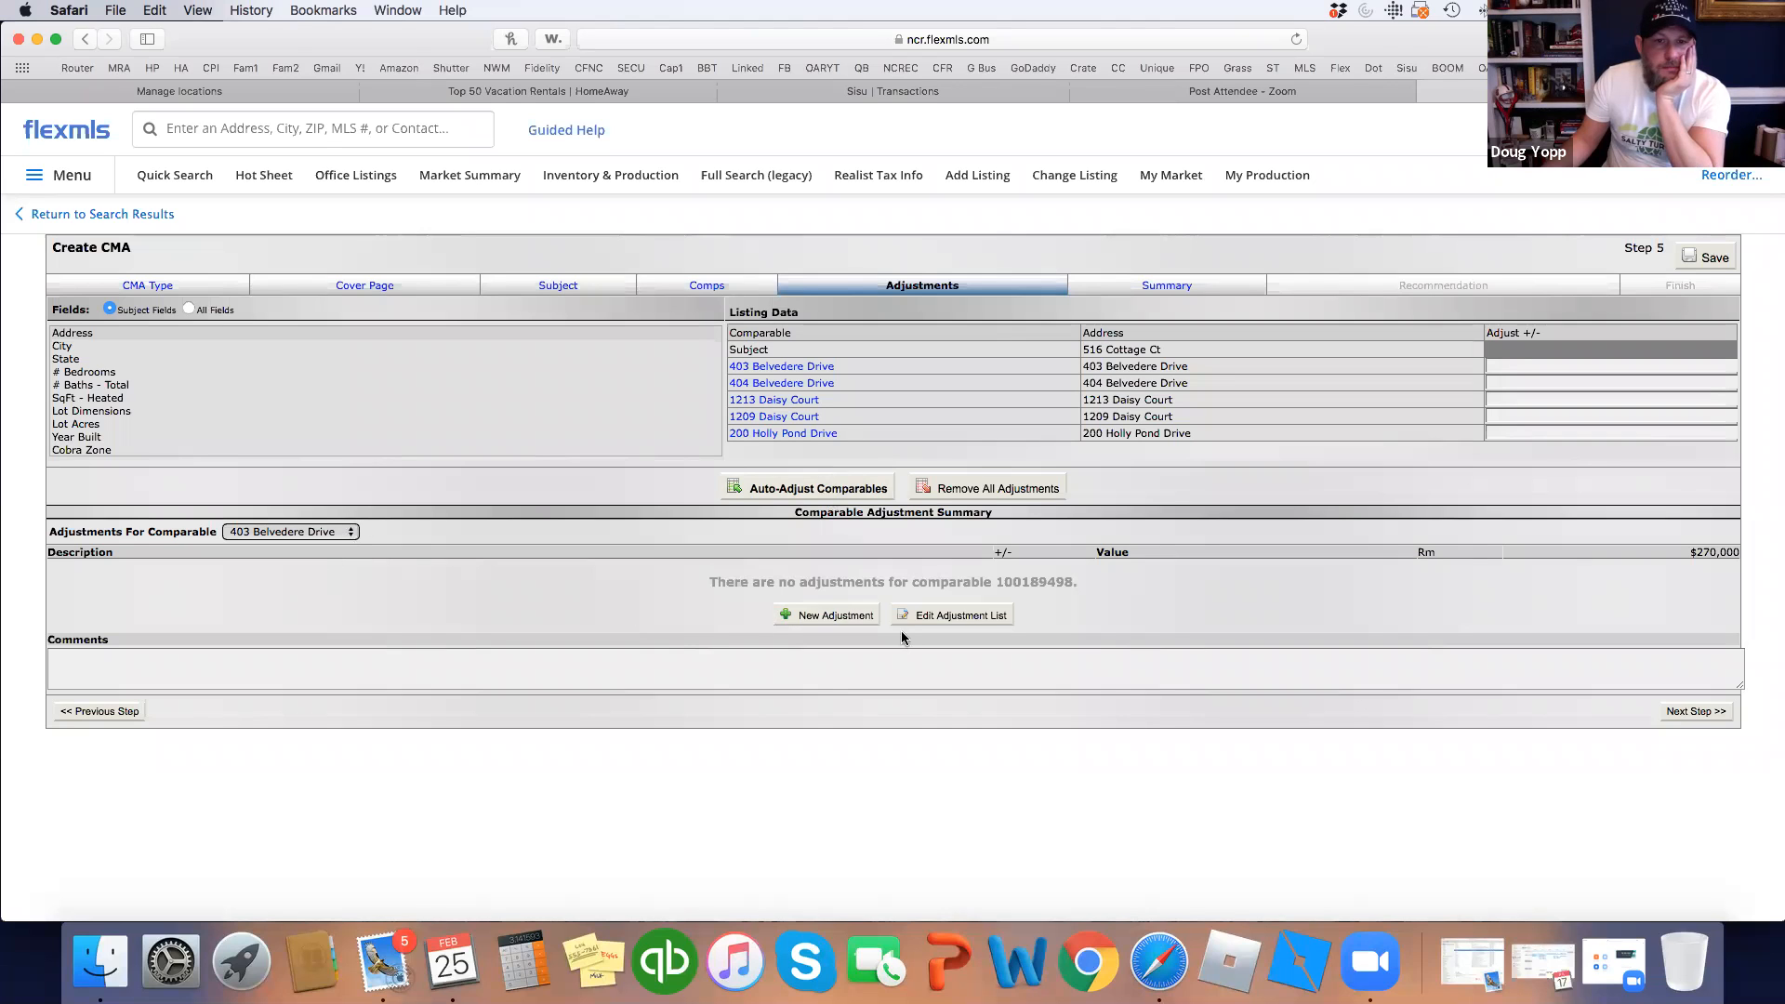
{"action": "left_click", "coordinate": [857, 616]}
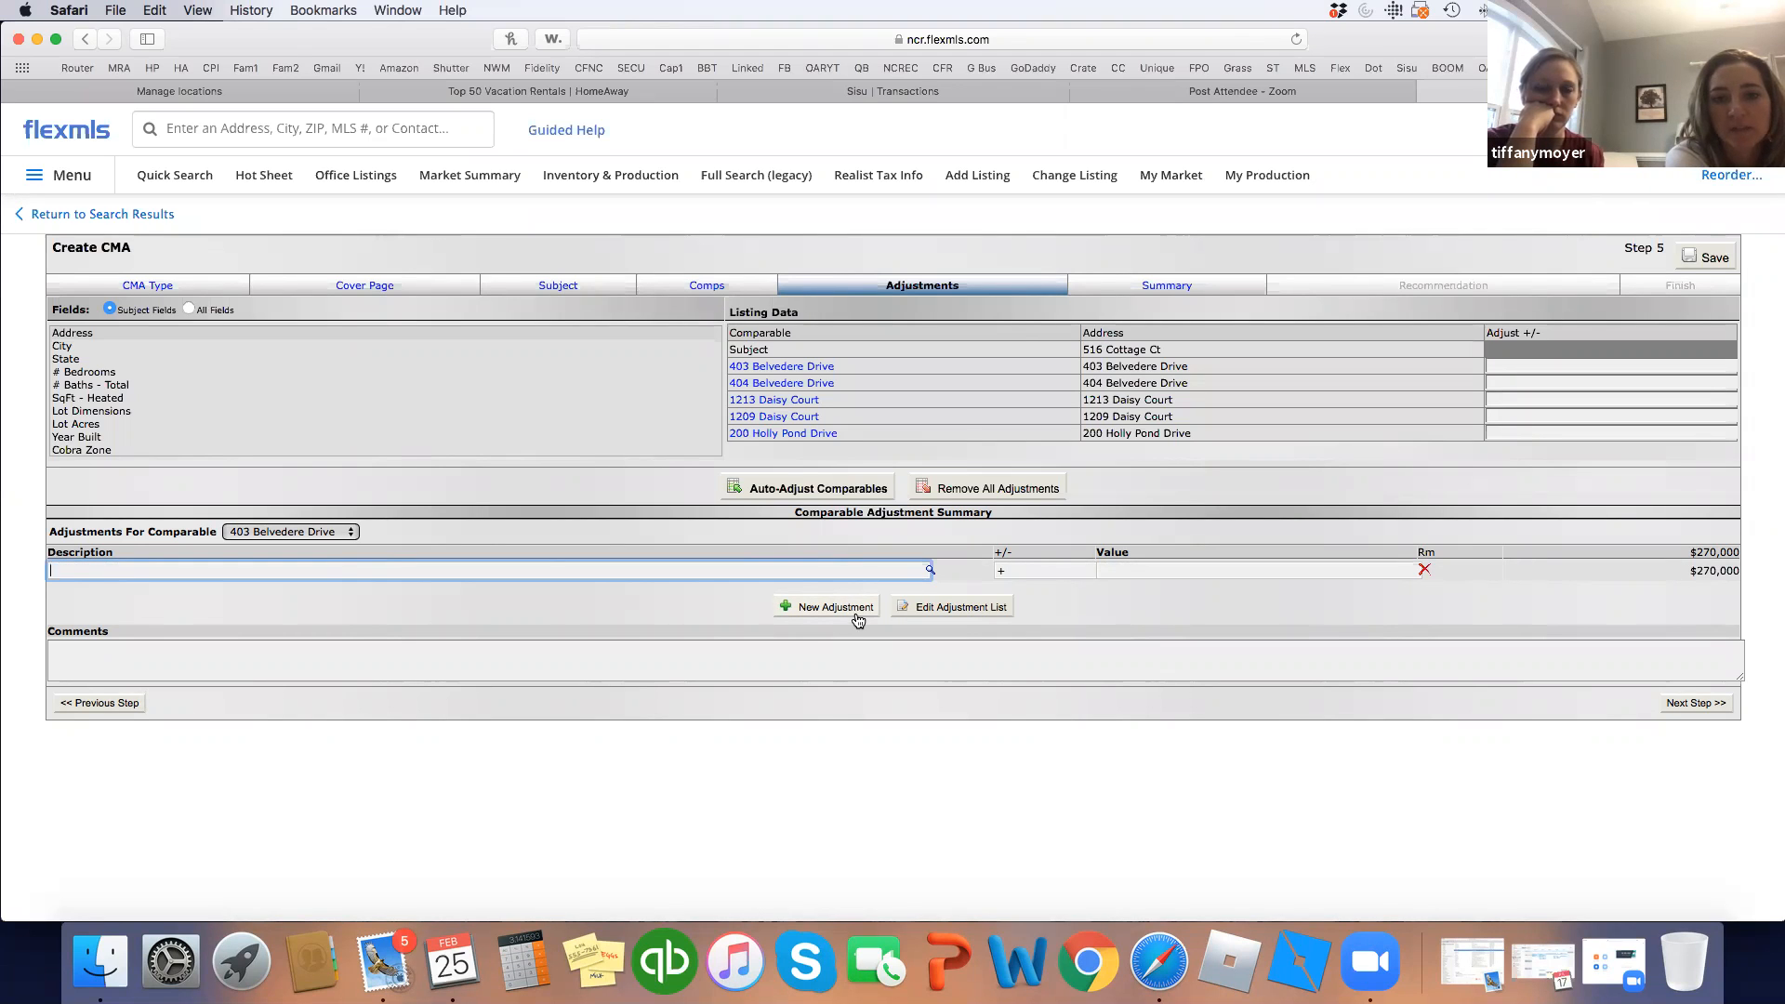
{"action": "left_click", "coordinate": [820, 437]}
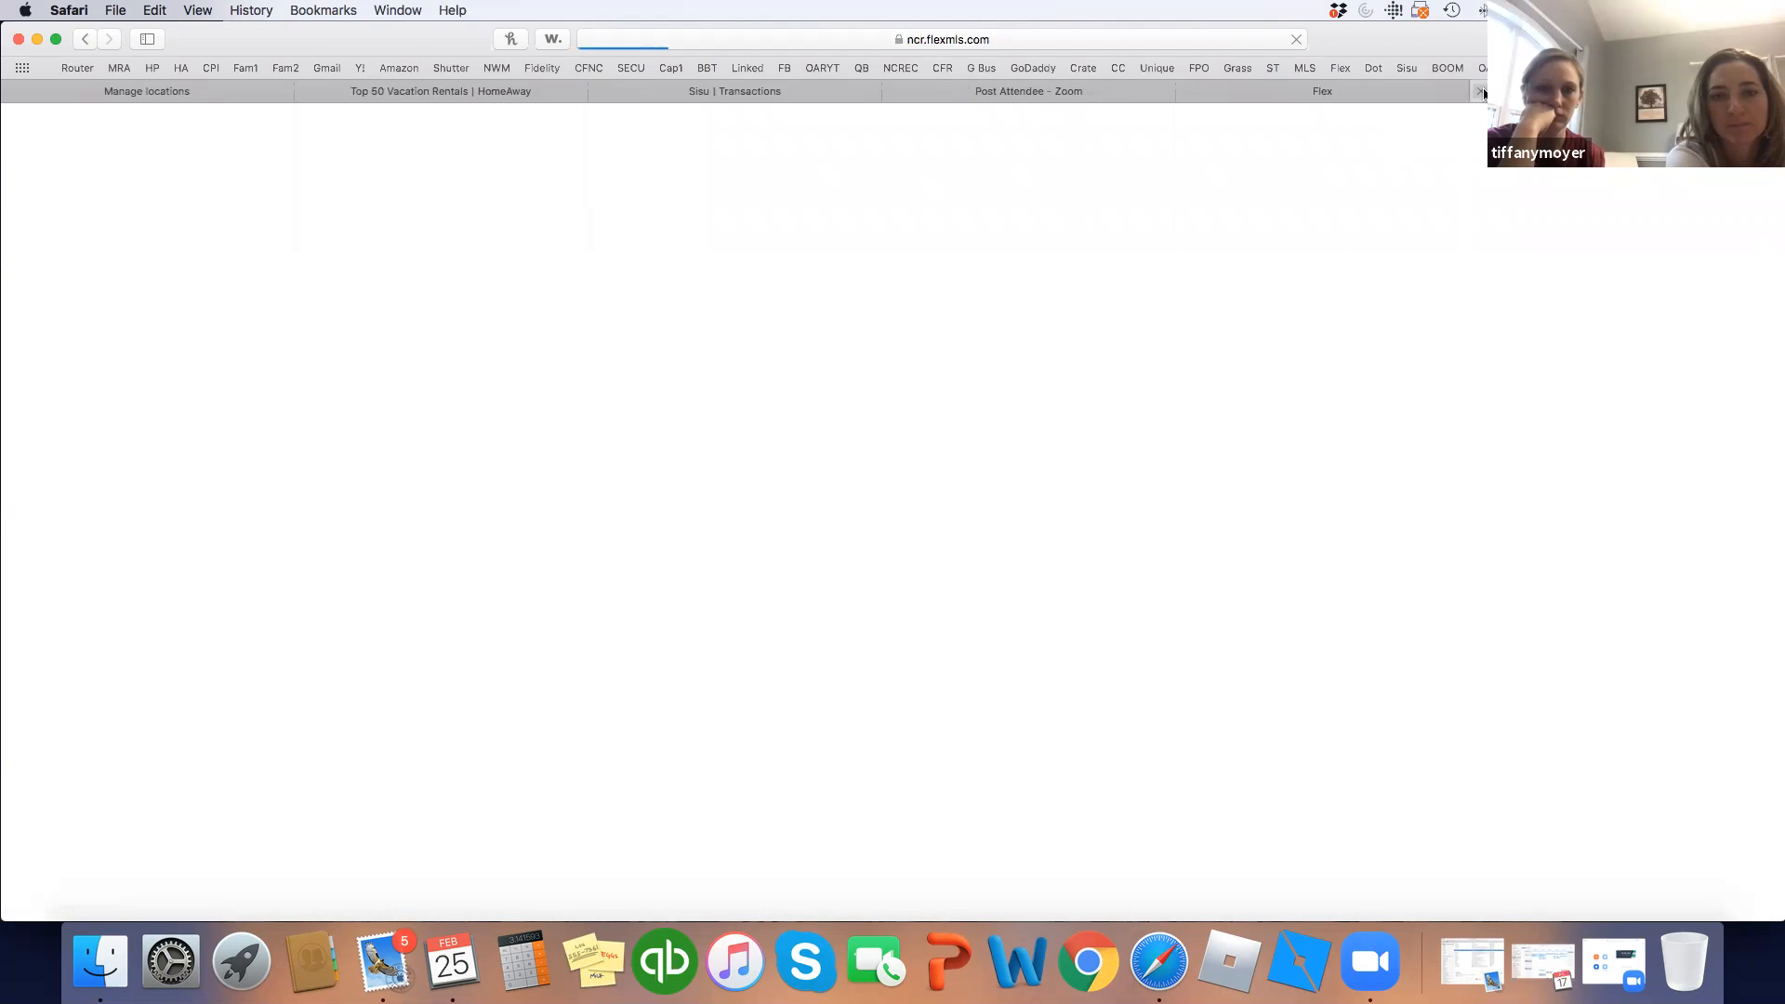
{"action": "left_click", "coordinate": [1419, 91]}
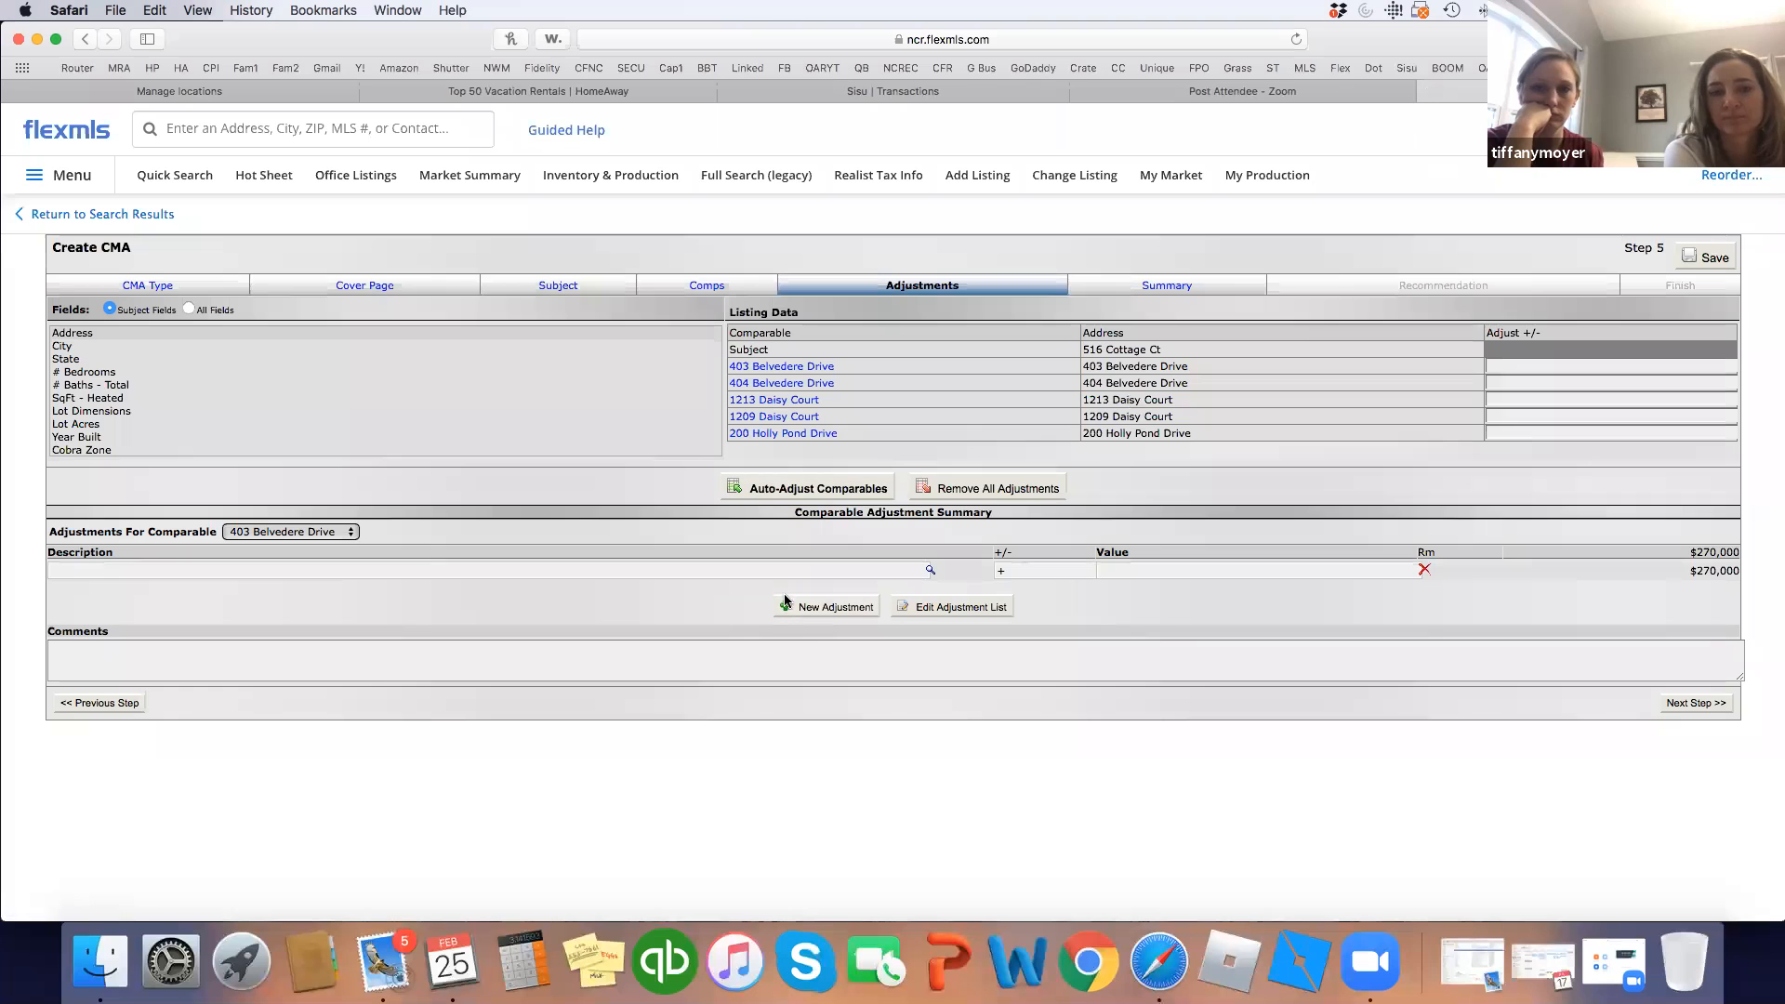
{"action": "left_click", "coordinate": [296, 534]}
{"action": "left_click", "coordinate": [299, 604]}
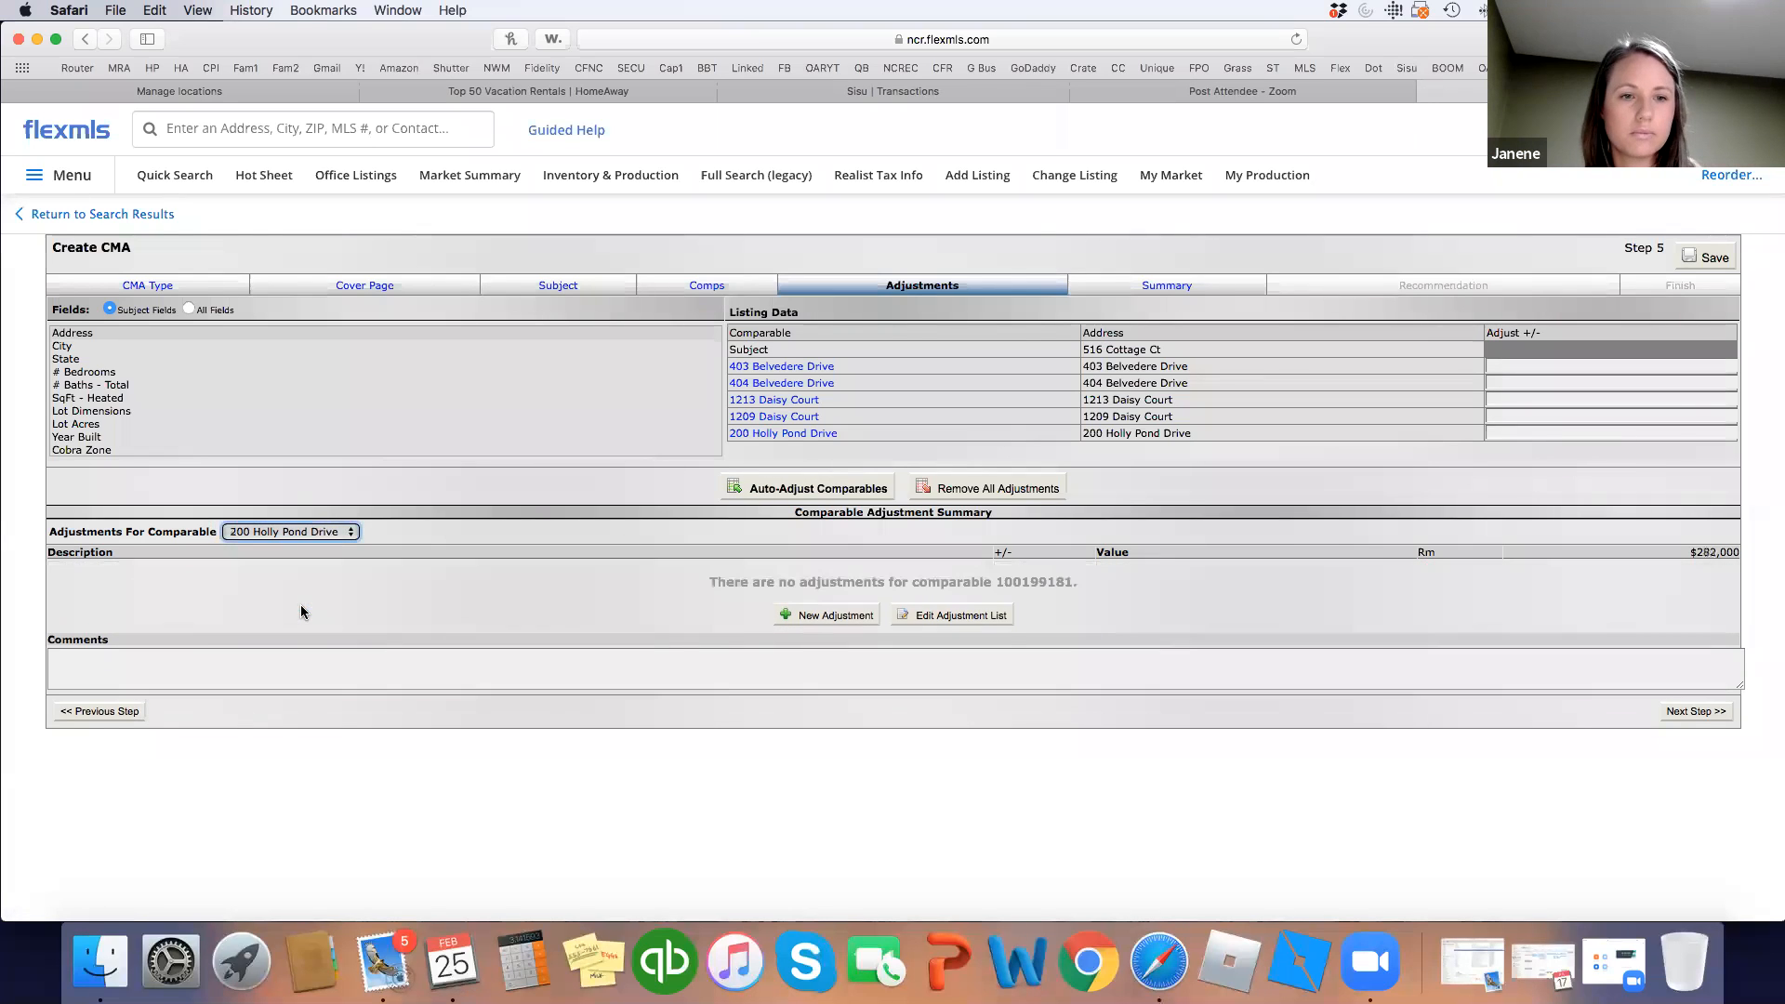
{"action": "left_click", "coordinate": [825, 615]}
{"action": "type", "text": "pool"}
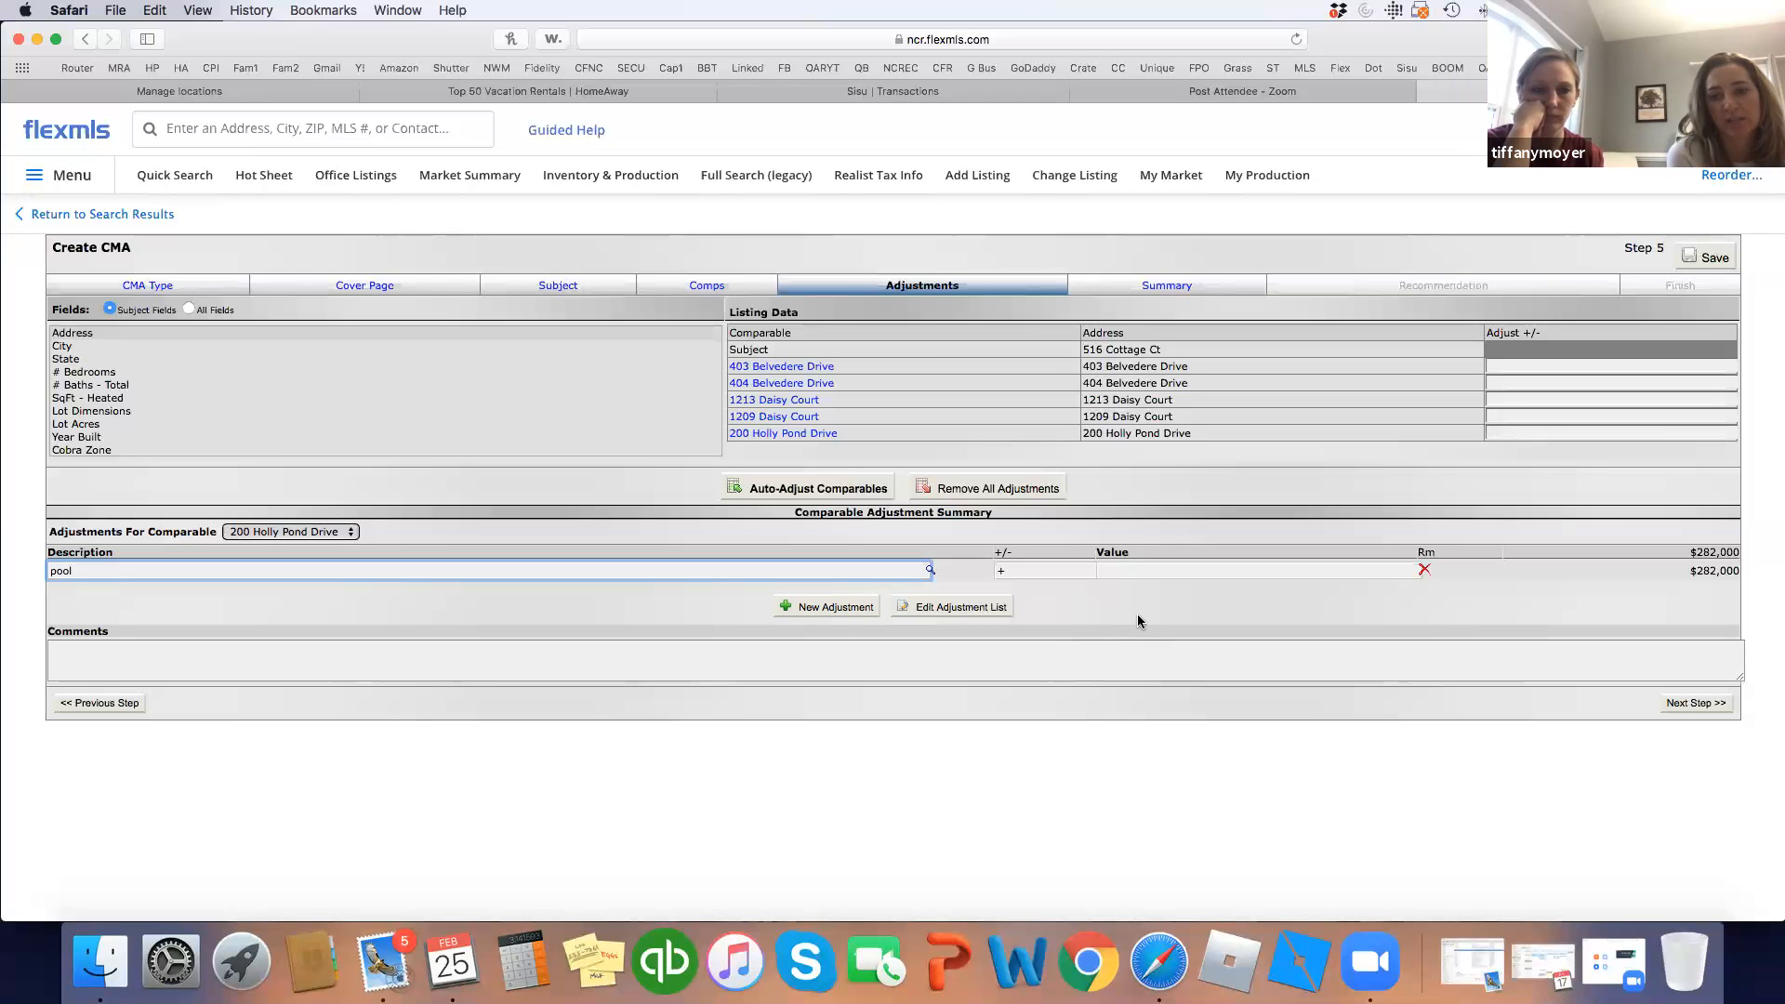
Run Auto-Adjust Comparables, which applies no adjustments.
{"action": "left_click", "coordinate": [809, 488]}
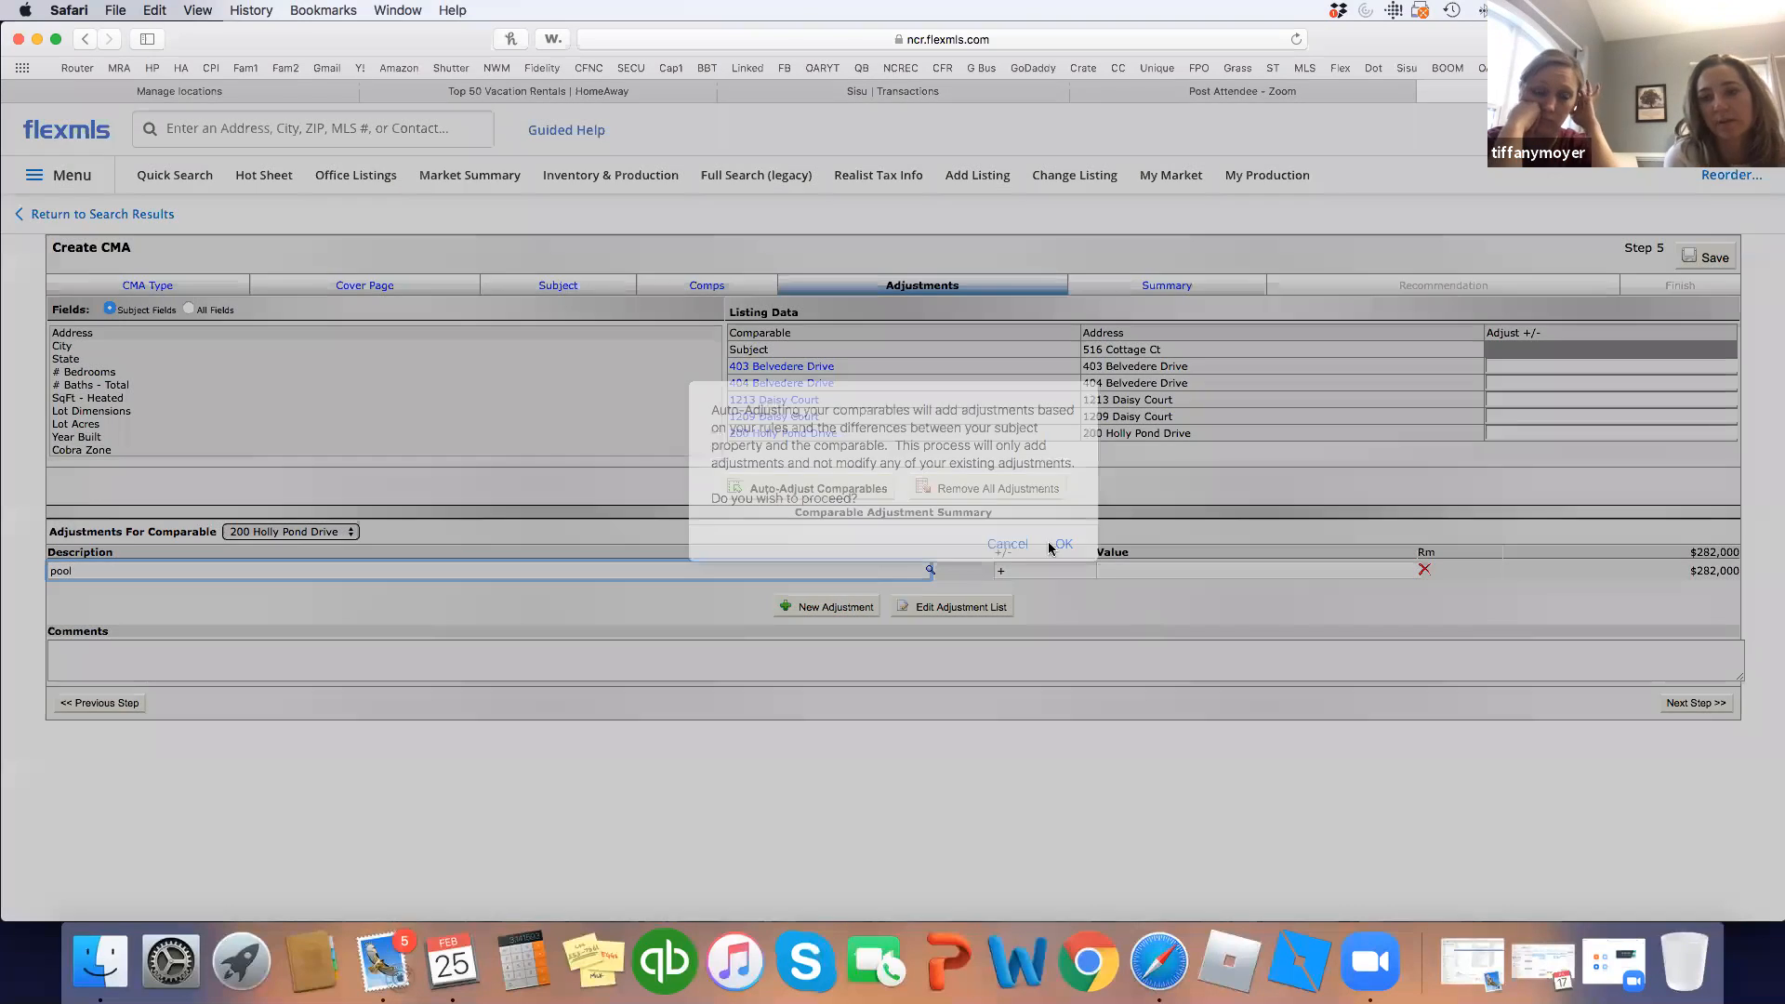
{"action": "left_click", "coordinate": [1065, 544]}
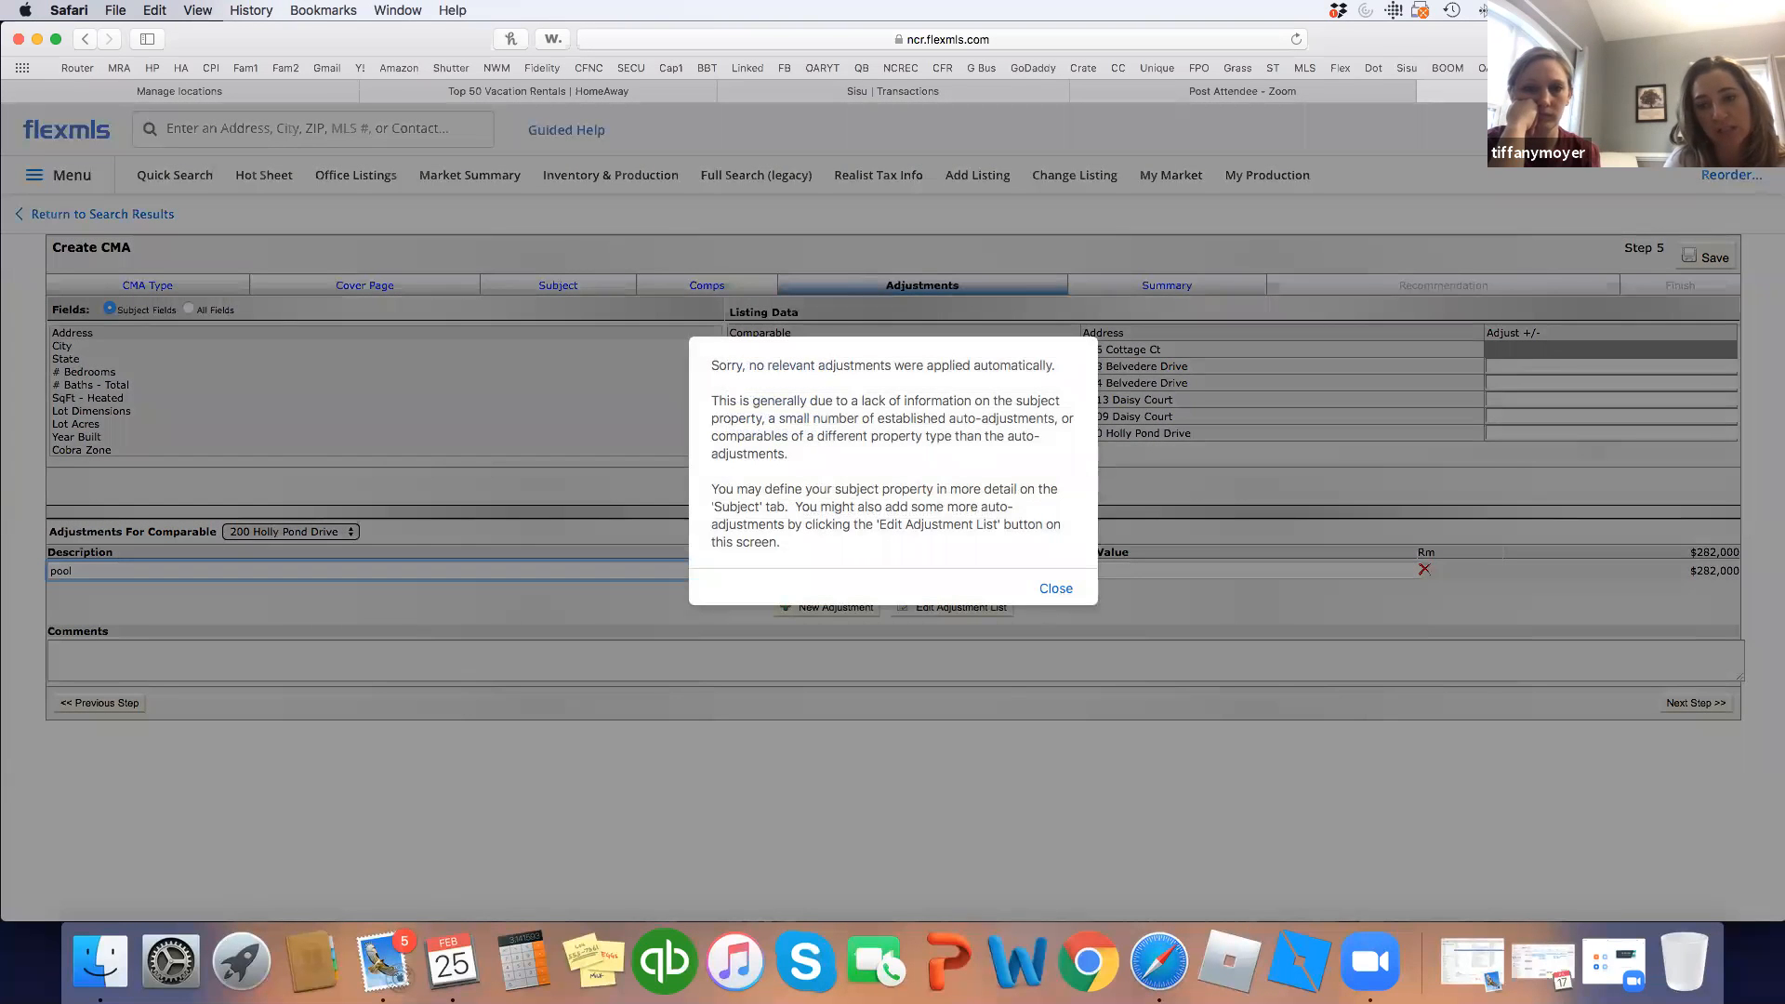
{"action": "left_click", "coordinate": [1056, 588]}
Make the adjustment 'in ground pool' at -$10,000, bringing the price to $272,000, then reach Summary.
{"action": "left_click", "coordinate": [1043, 569]}
{"action": "type", "text": "+"}
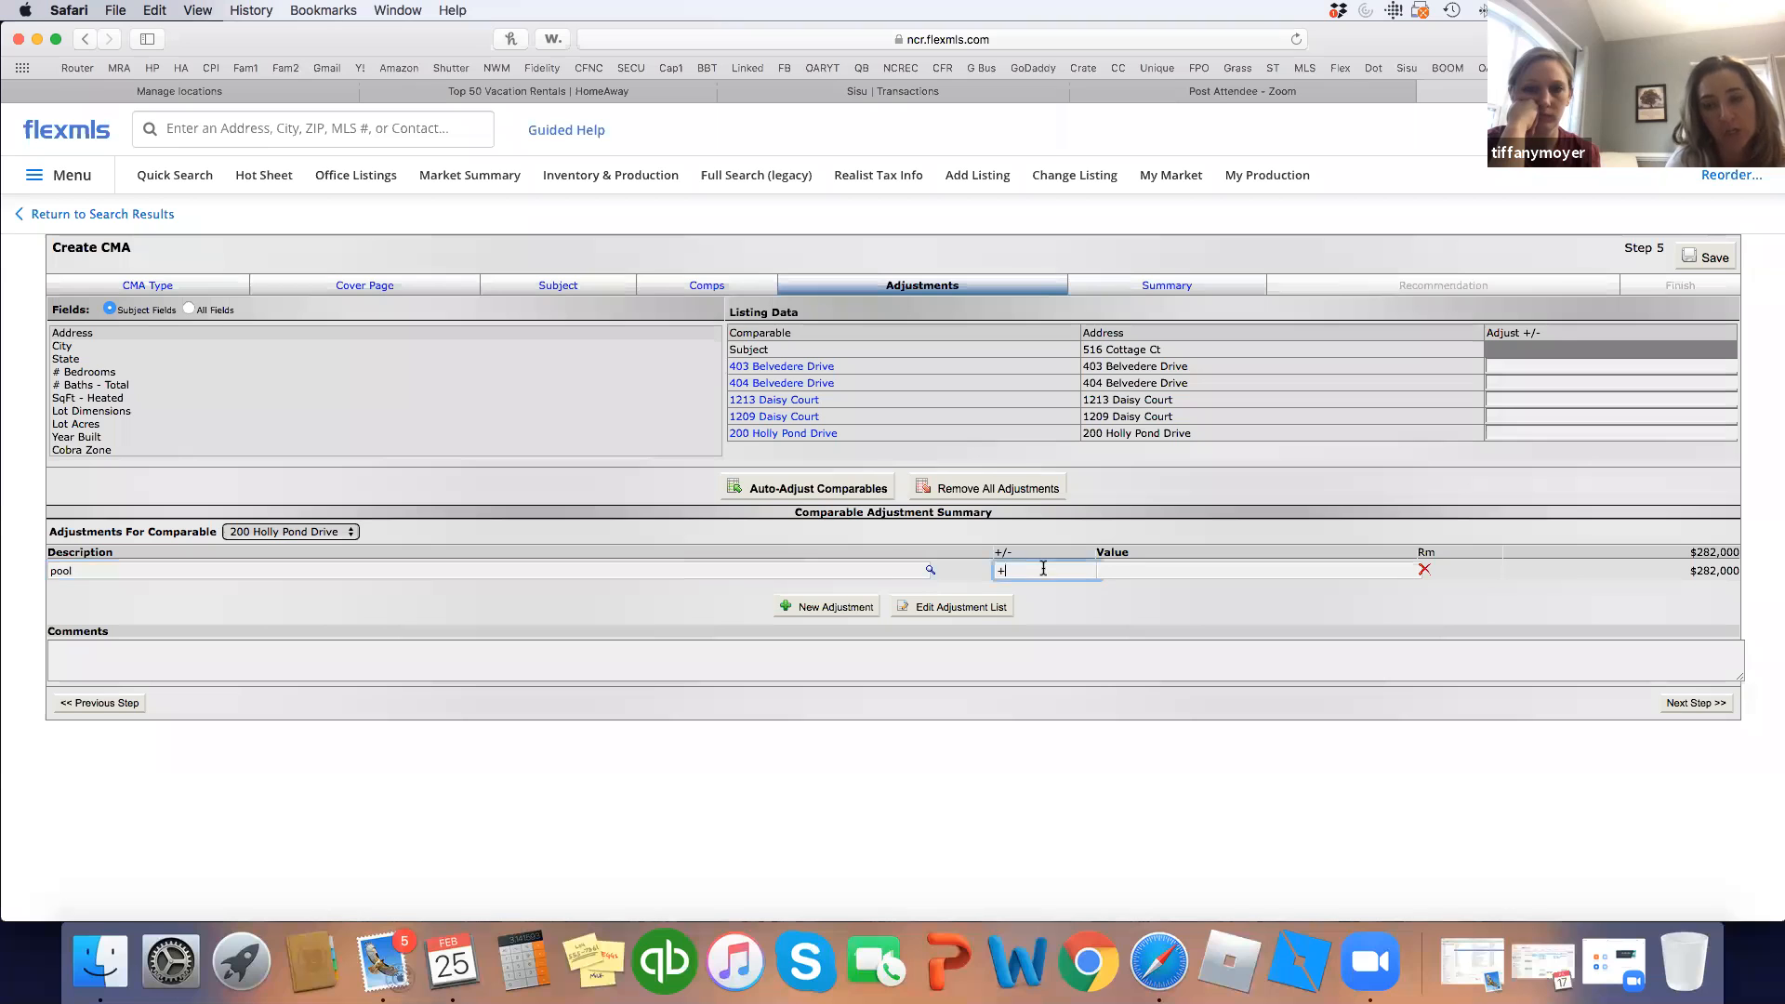
{"action": "left_click", "coordinate": [52, 571]}
{"action": "type", "text": "in ground"}
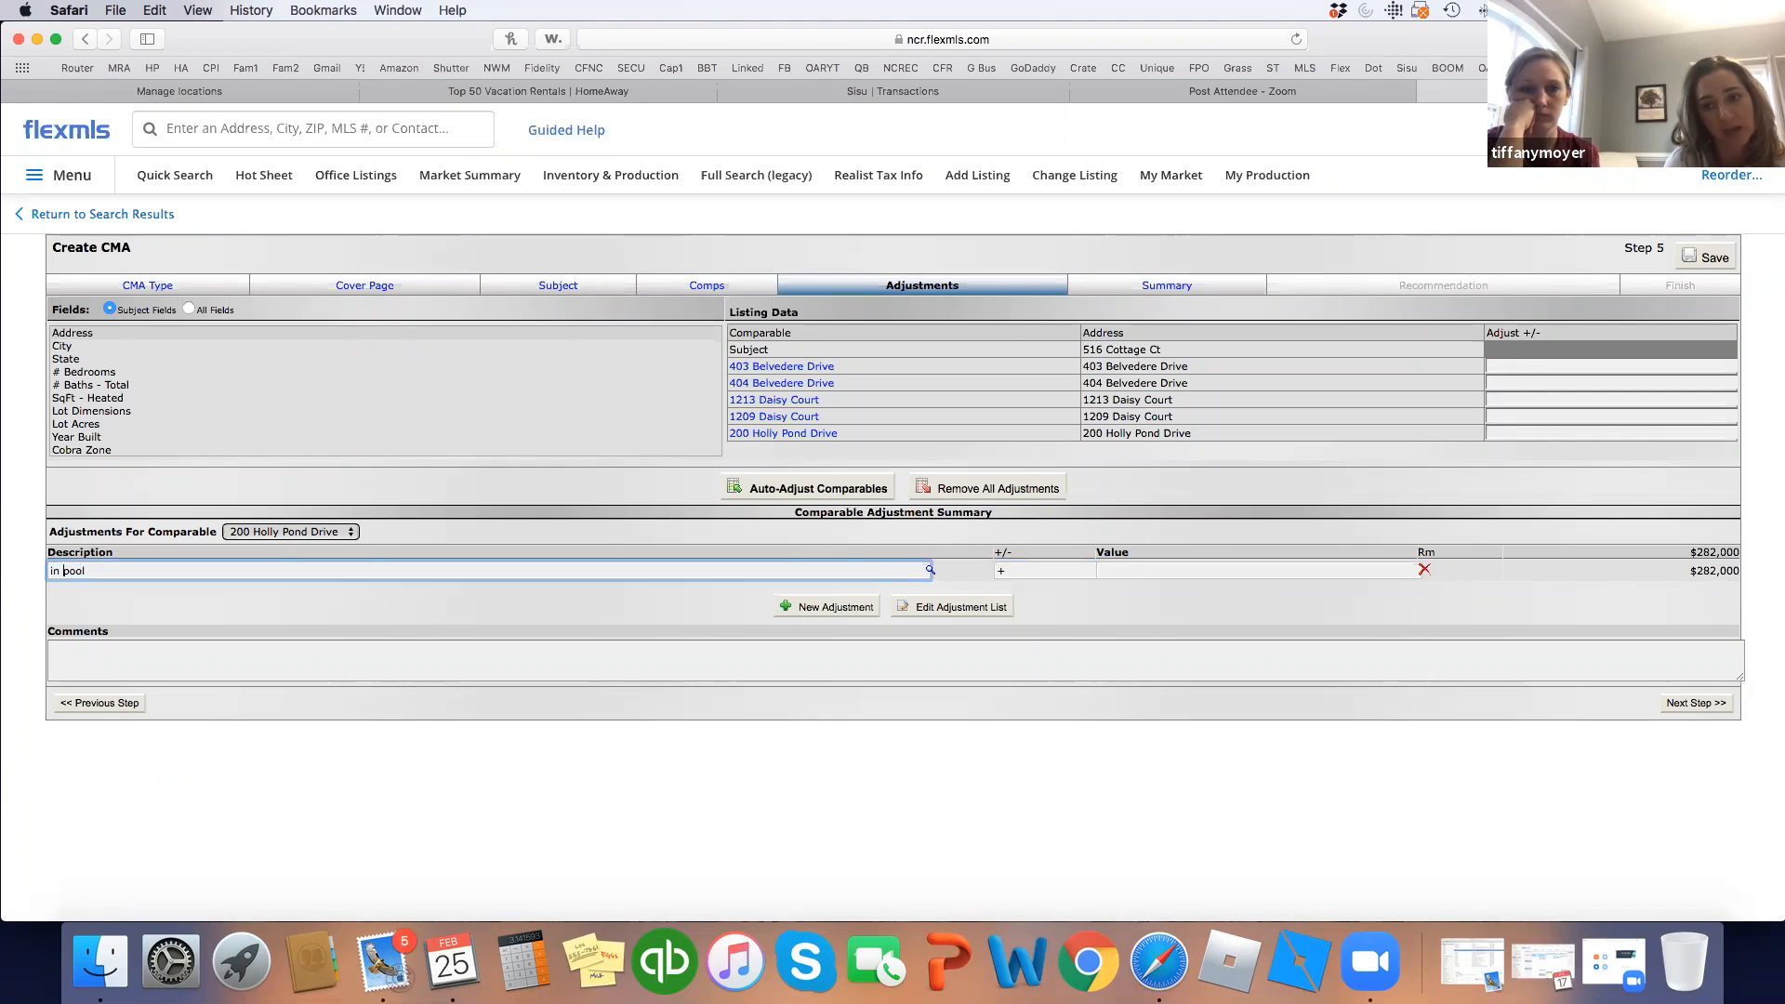
{"action": "left_click", "coordinate": [1056, 566]}
{"action": "left_click", "coordinate": [1151, 568]}
{"action": "type", "text": "10000"}
{"action": "left_click", "coordinate": [1125, 602]}
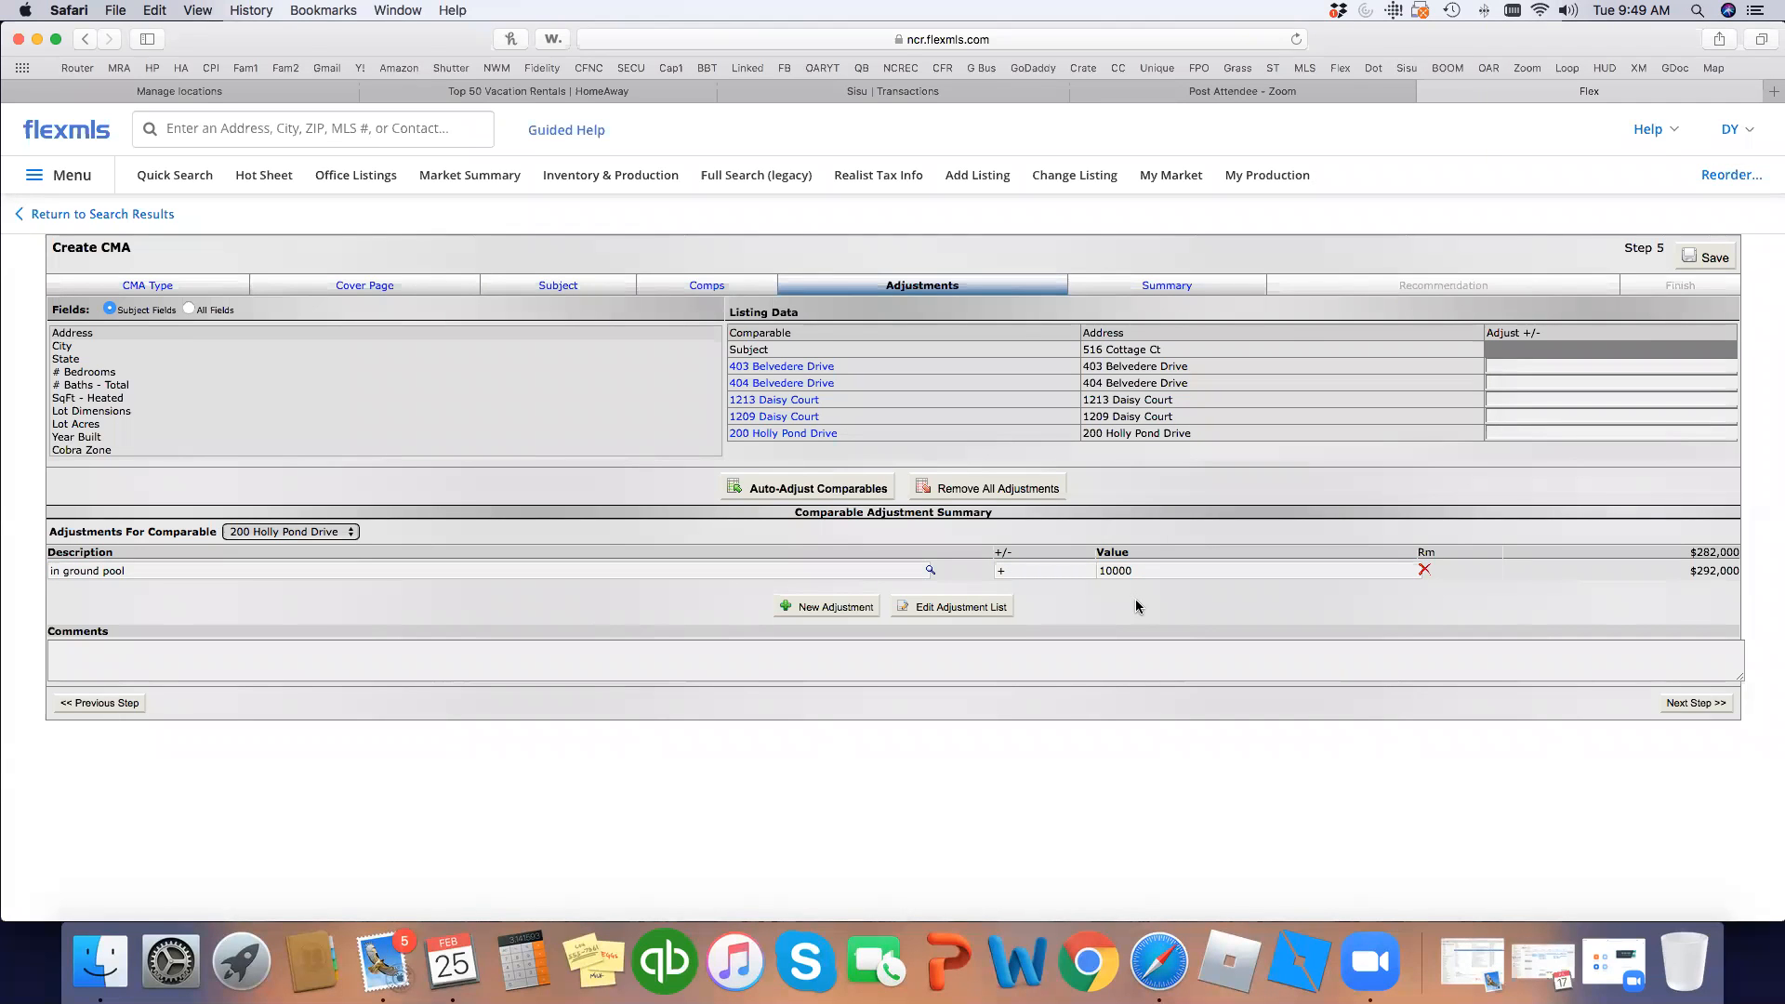
{"action": "left_click", "coordinate": [1017, 572]}
{"action": "type", "text": "-"}
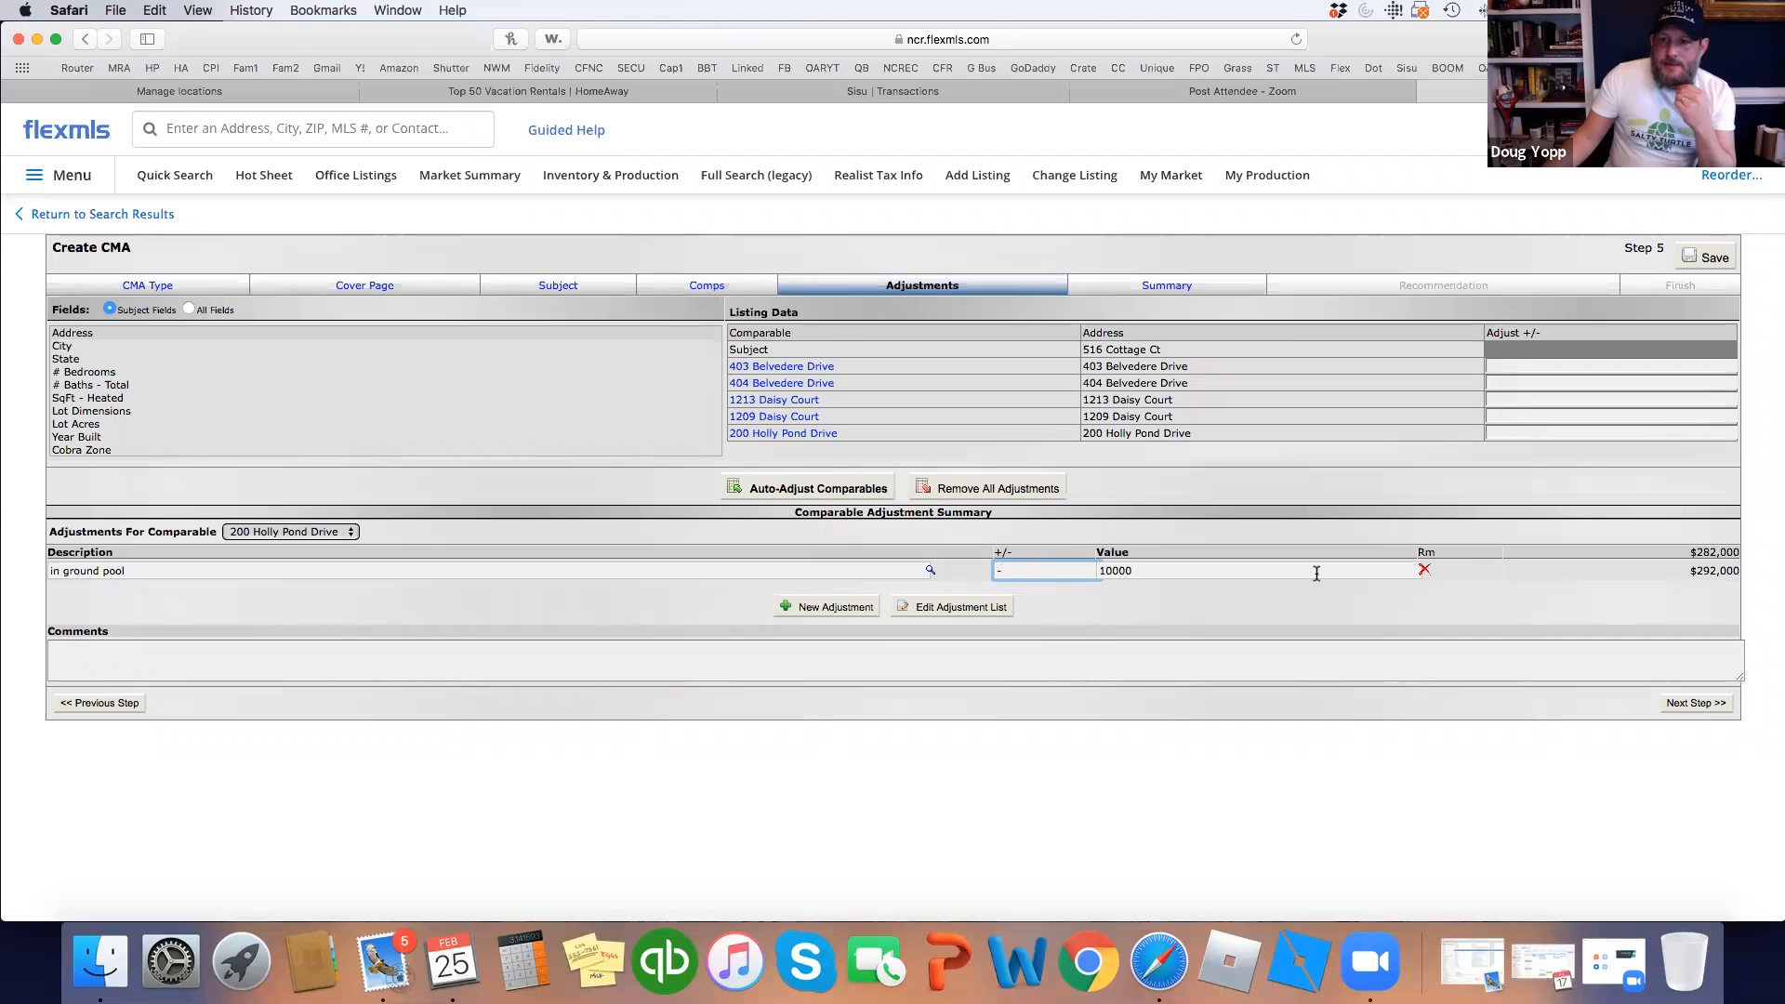
{"action": "left_click", "coordinate": [1116, 583]}
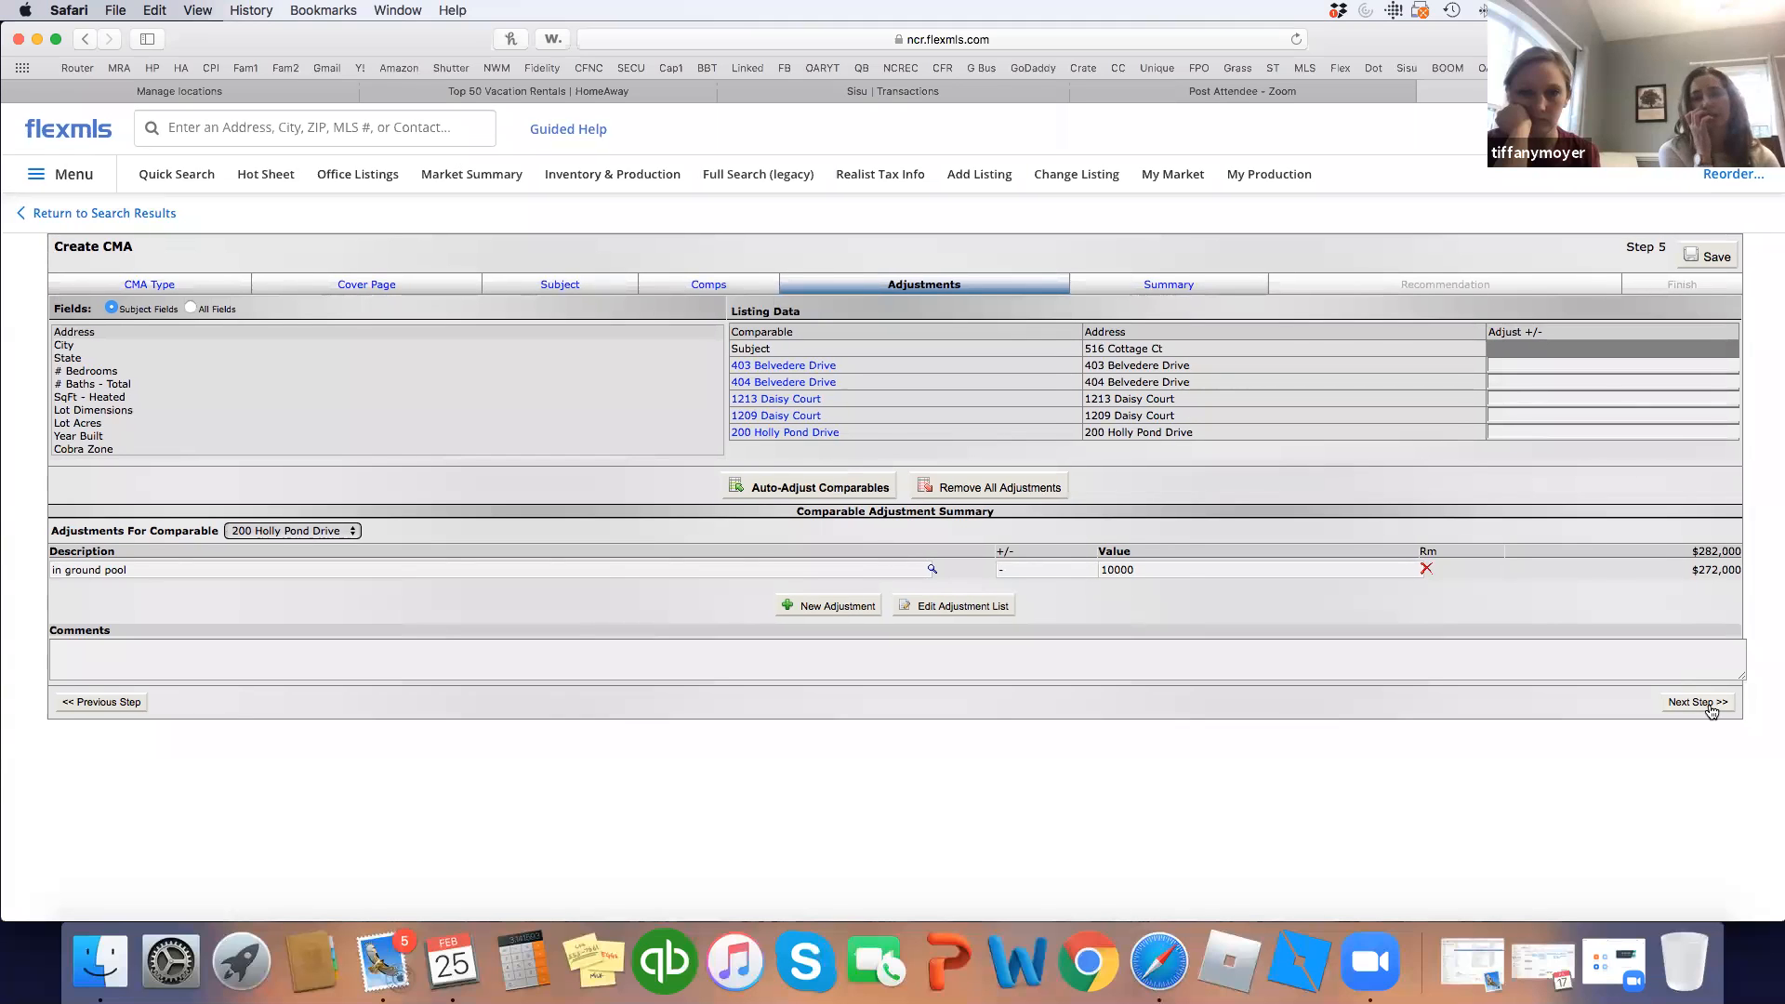
{"action": "left_click", "coordinate": [1711, 704]}
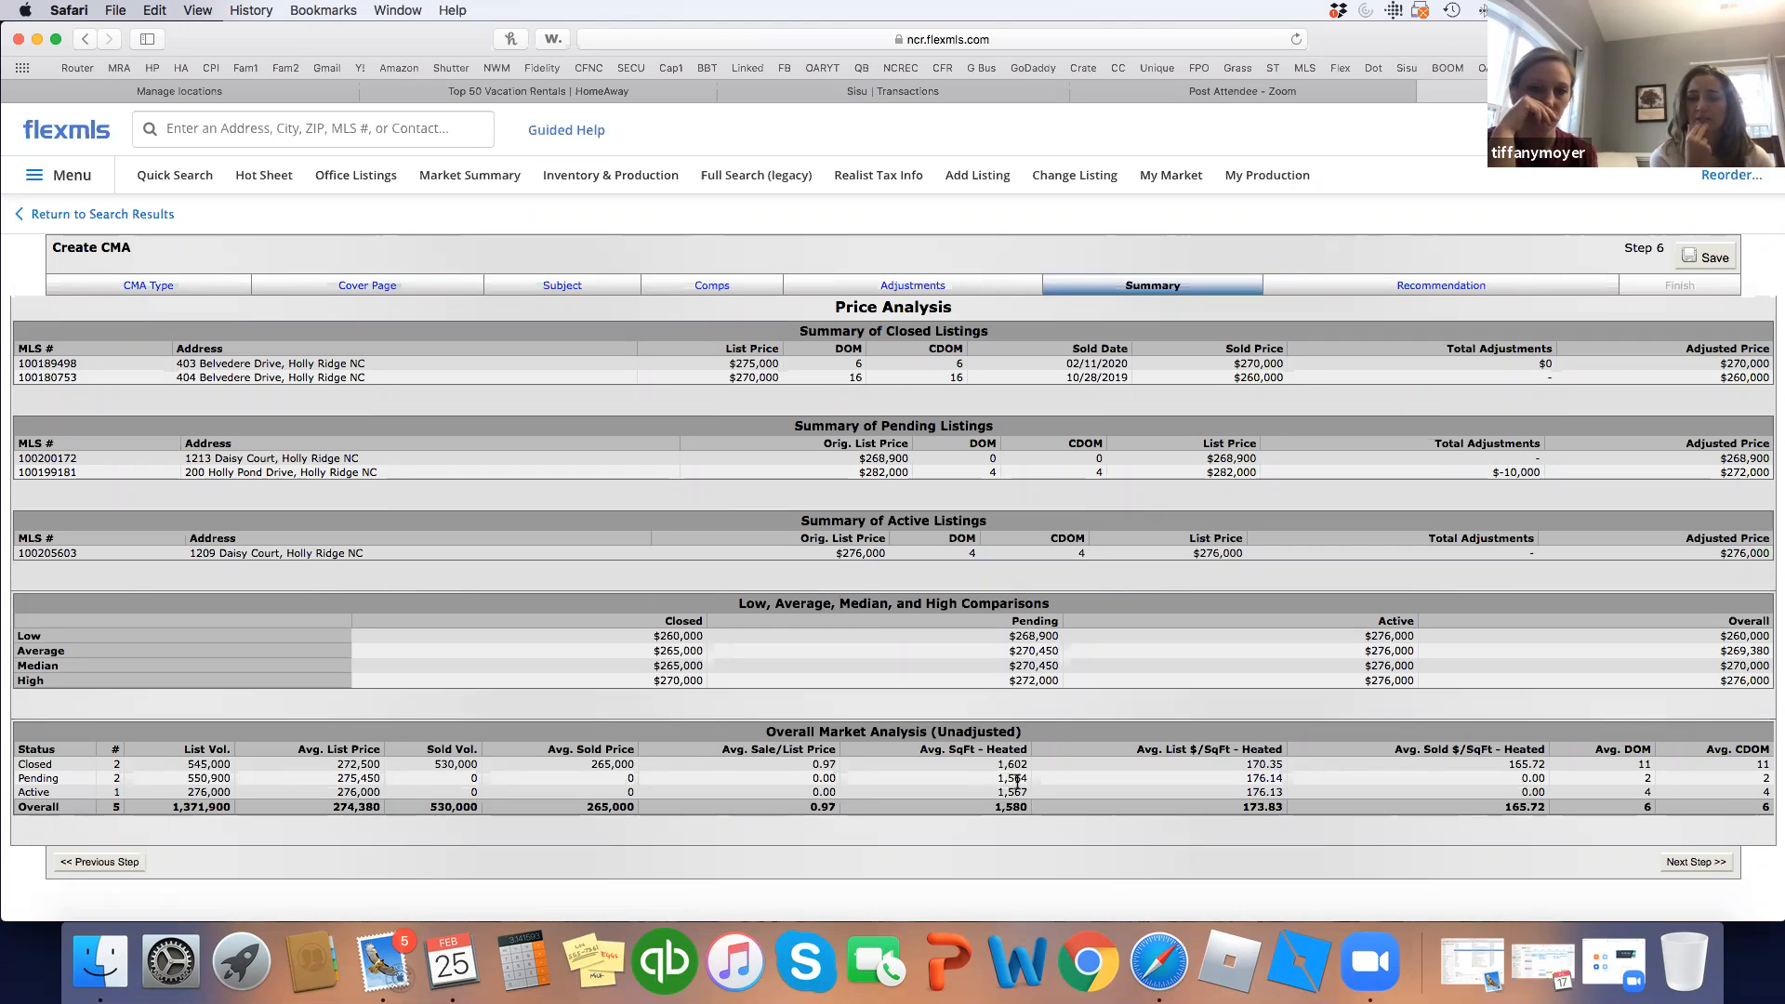
Review the price analysis summary, then return to the Adjustments step.
{"action": "left_click", "coordinate": [927, 287]}
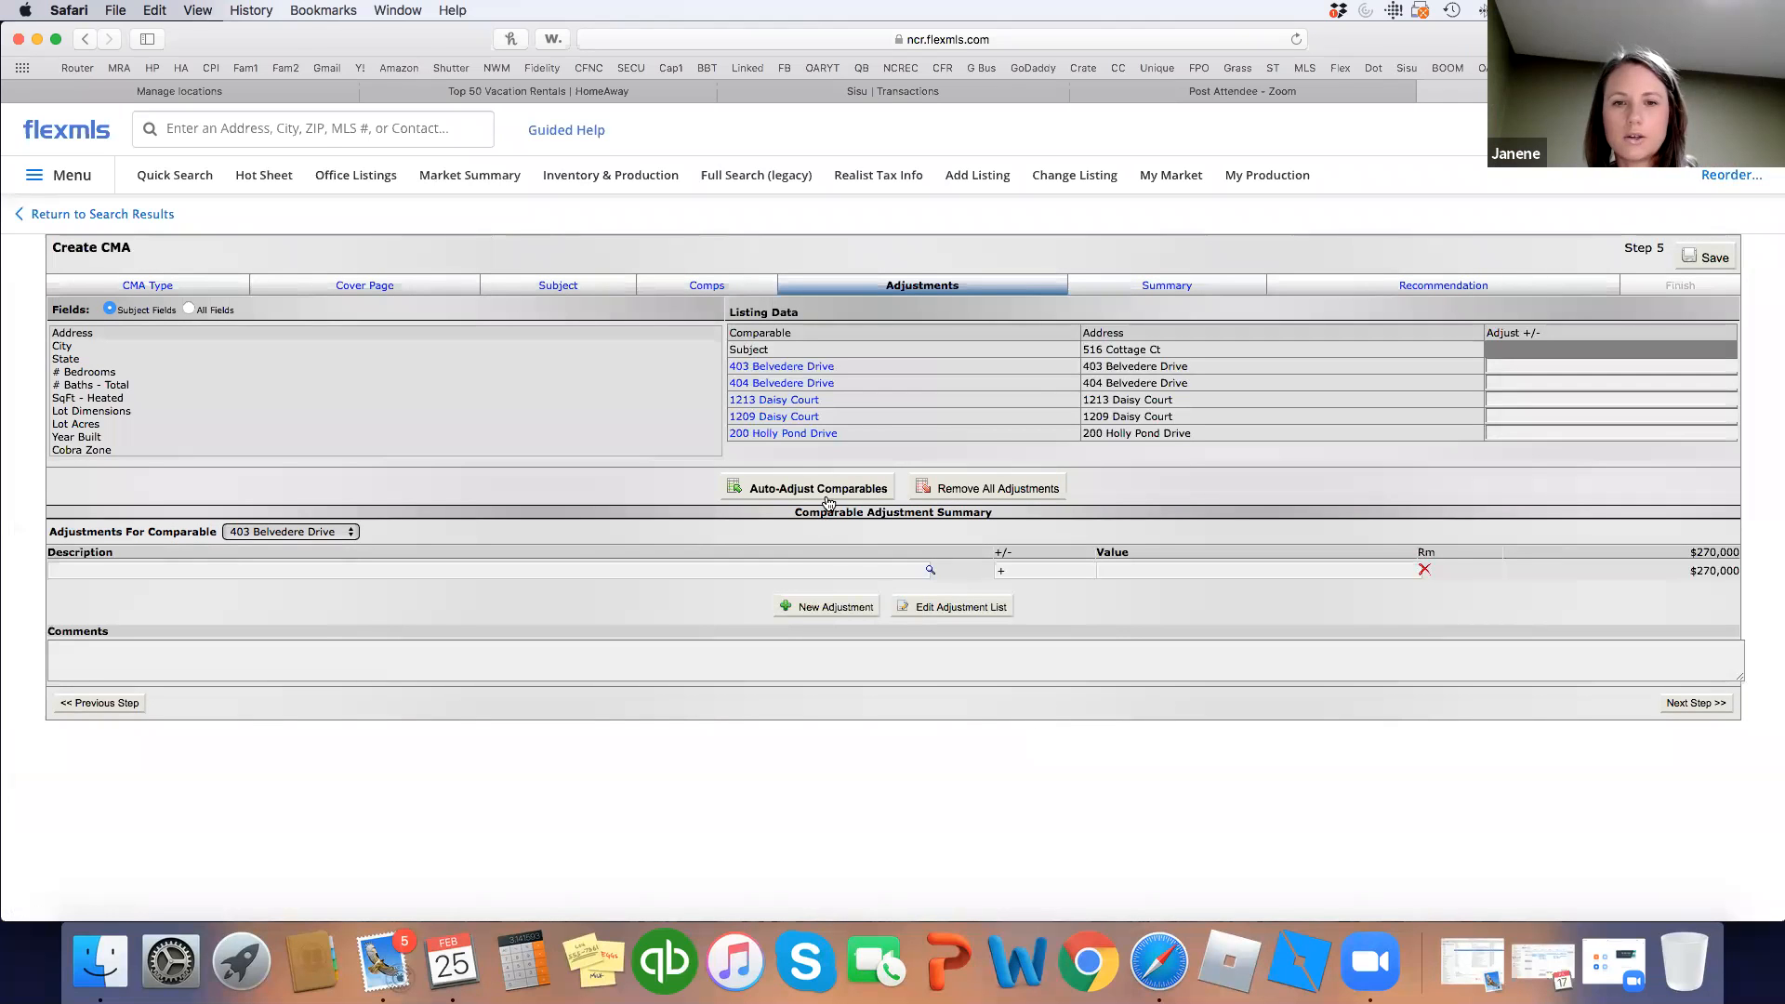
Run Auto-Adjust Comparables (none applied), retry and cancel, then return to the Comps step.
{"action": "left_click", "coordinate": [827, 493]}
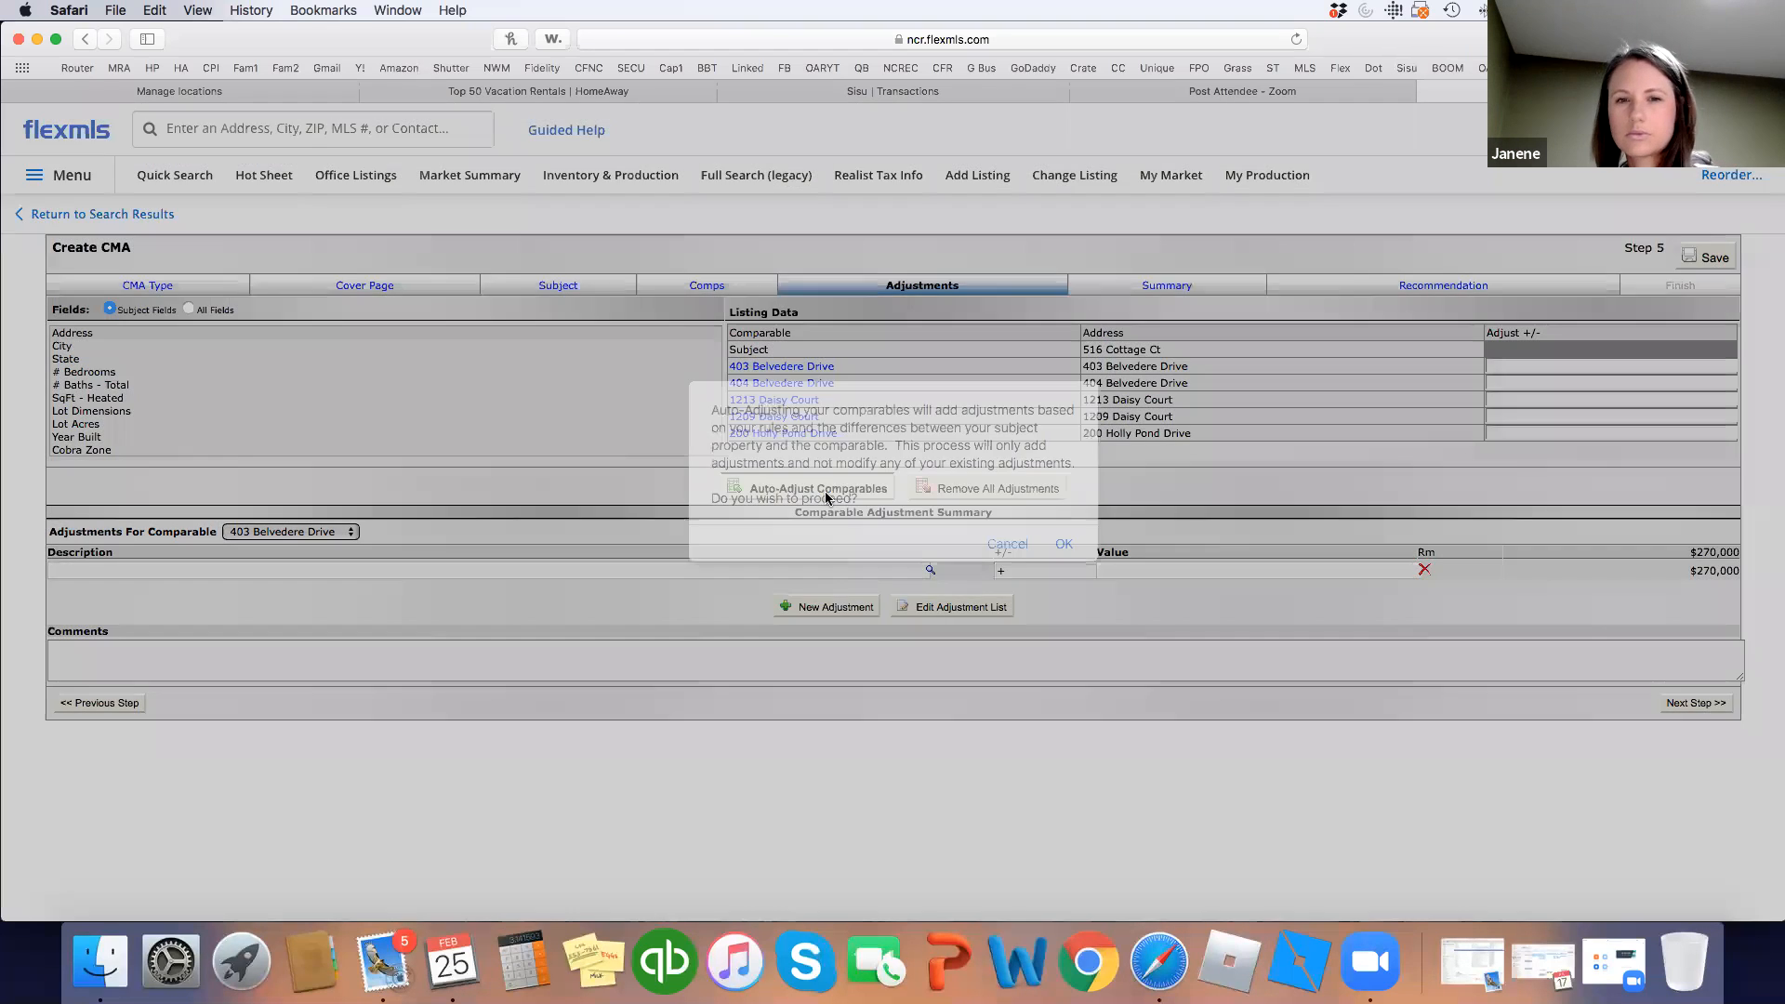
{"action": "left_click", "coordinate": [1065, 545]}
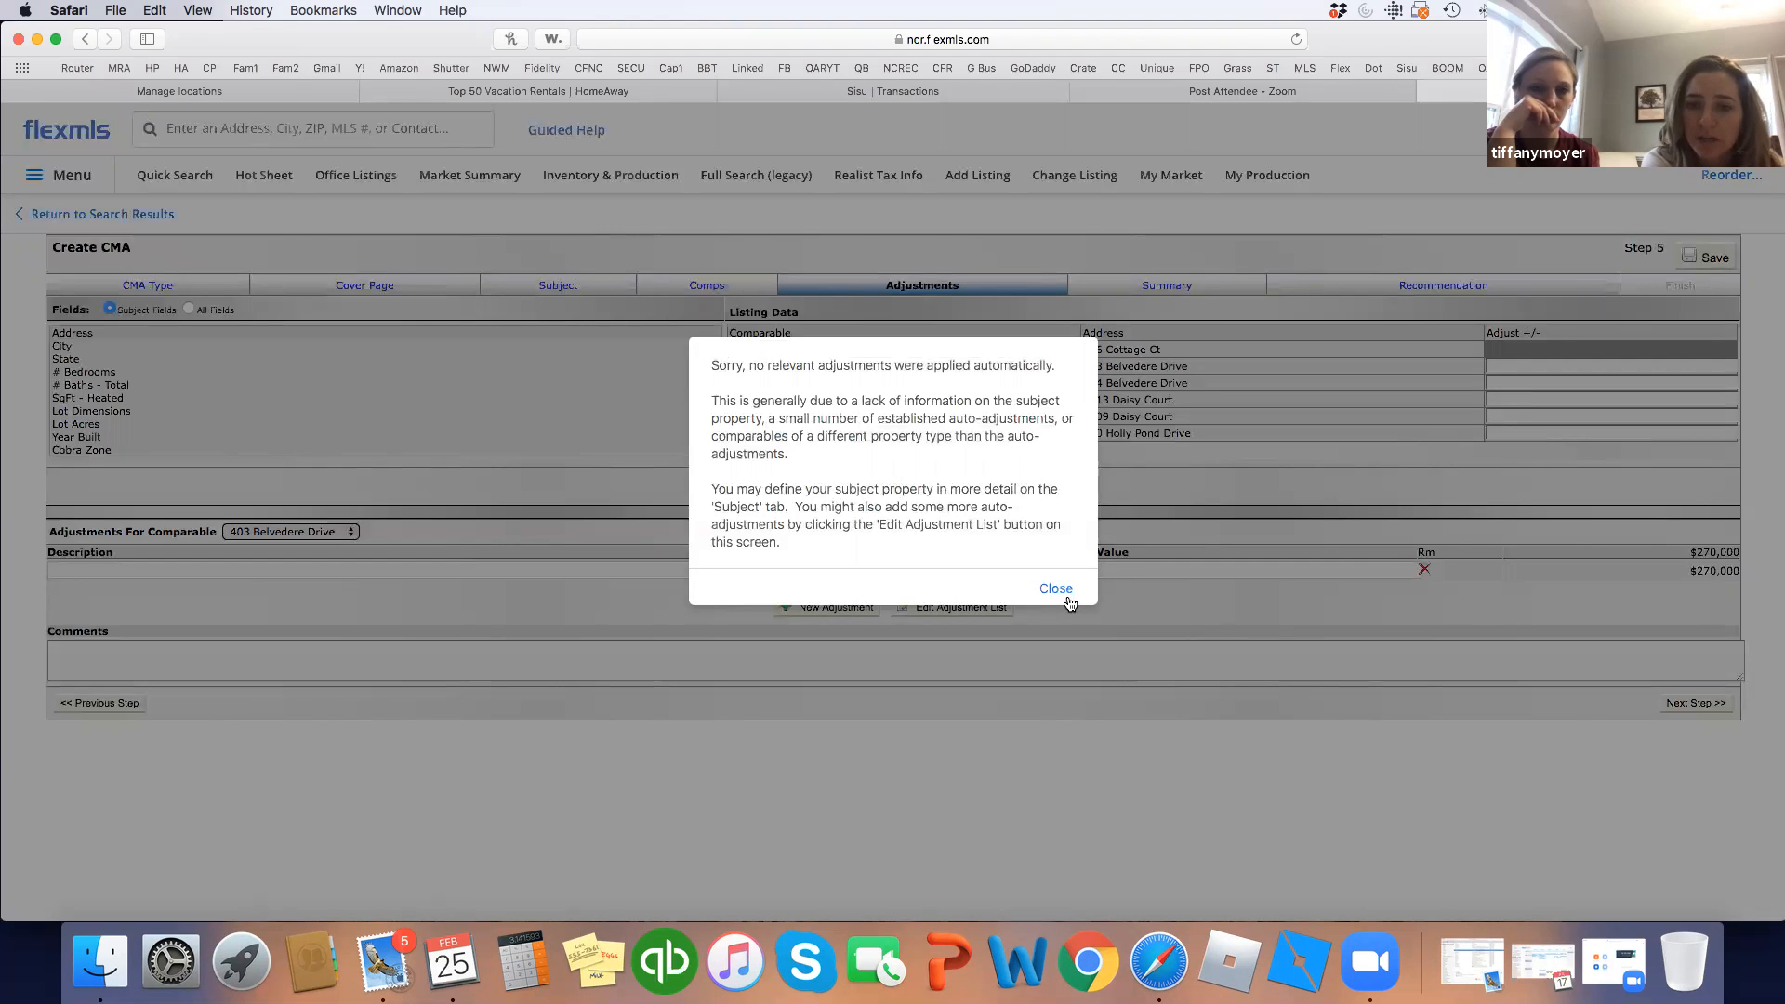
{"action": "left_click", "coordinate": [1056, 590]}
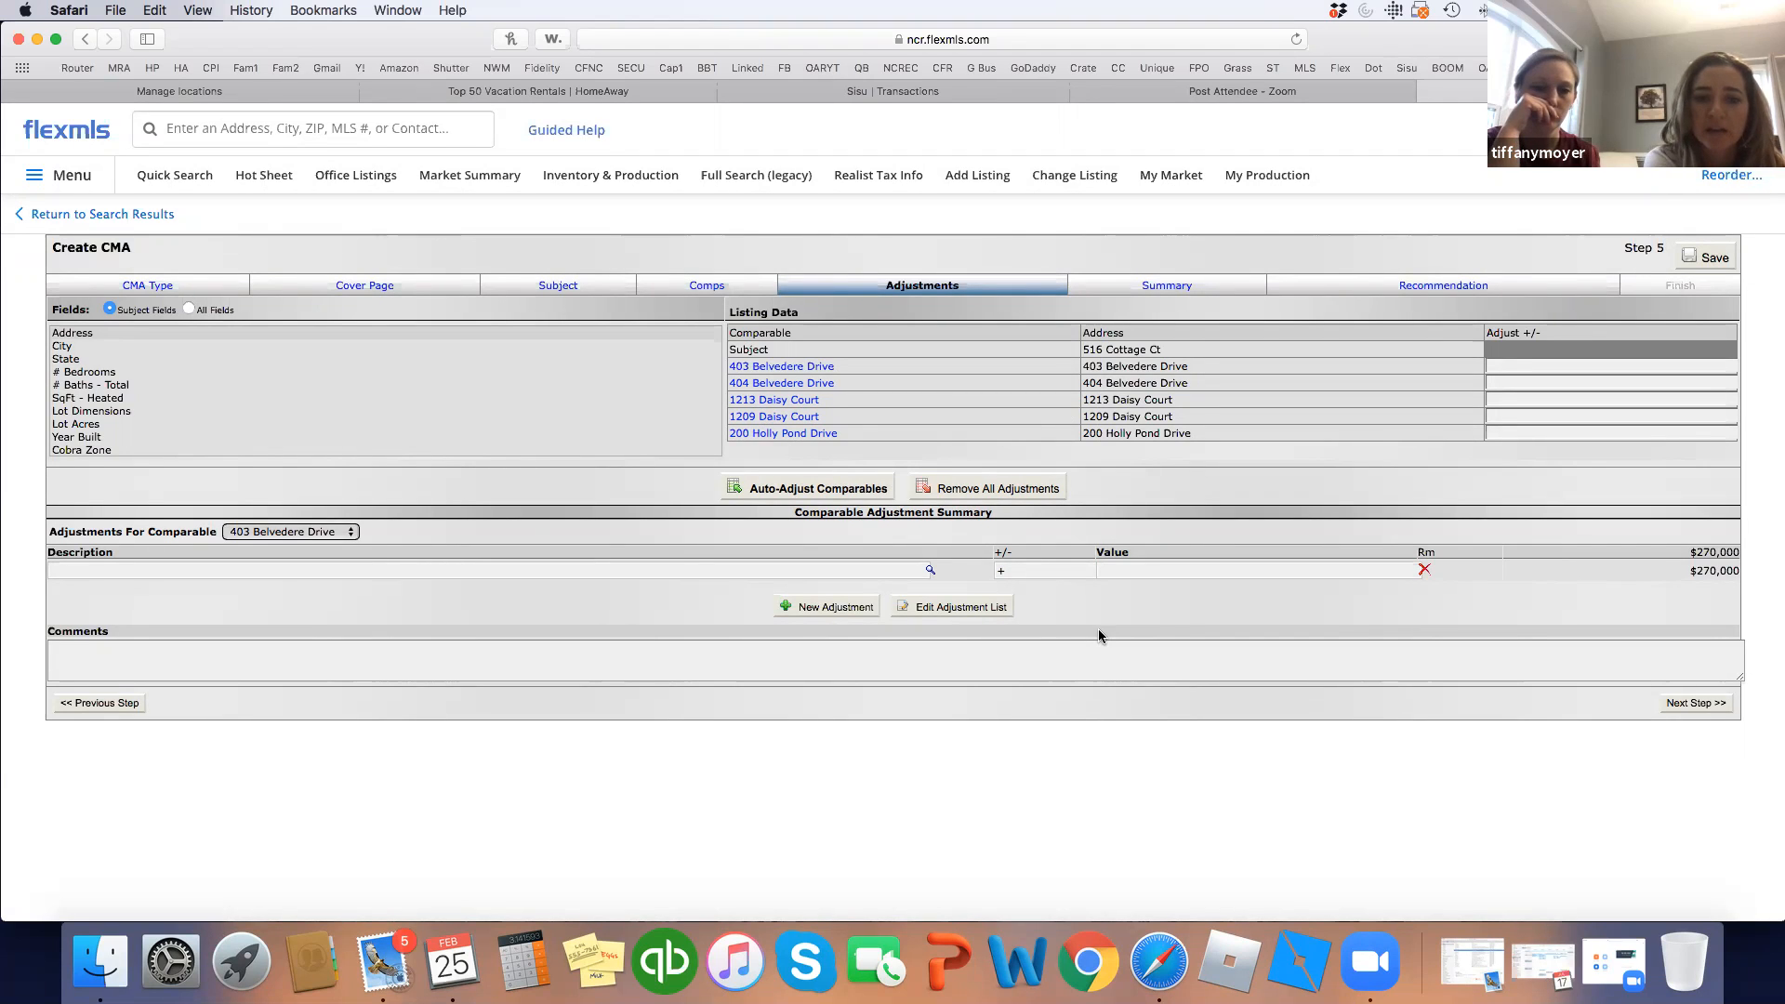
{"action": "left_click", "coordinate": [836, 491]}
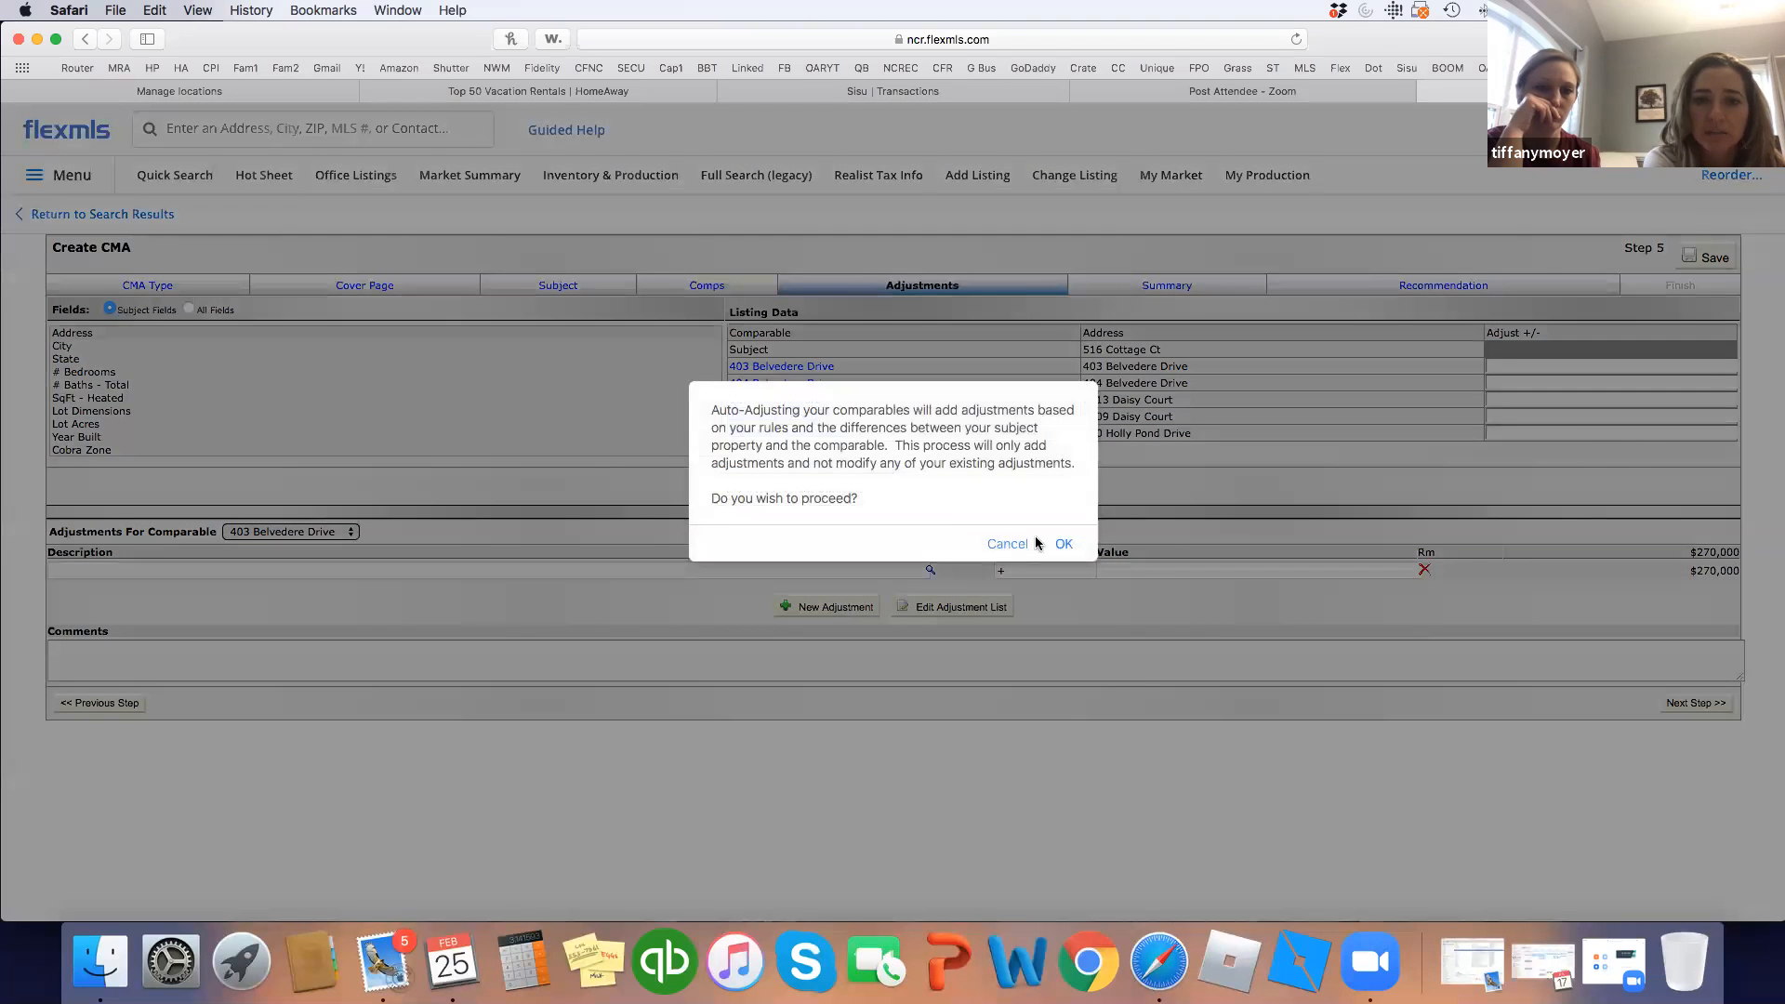
{"action": "left_click", "coordinate": [1010, 546]}
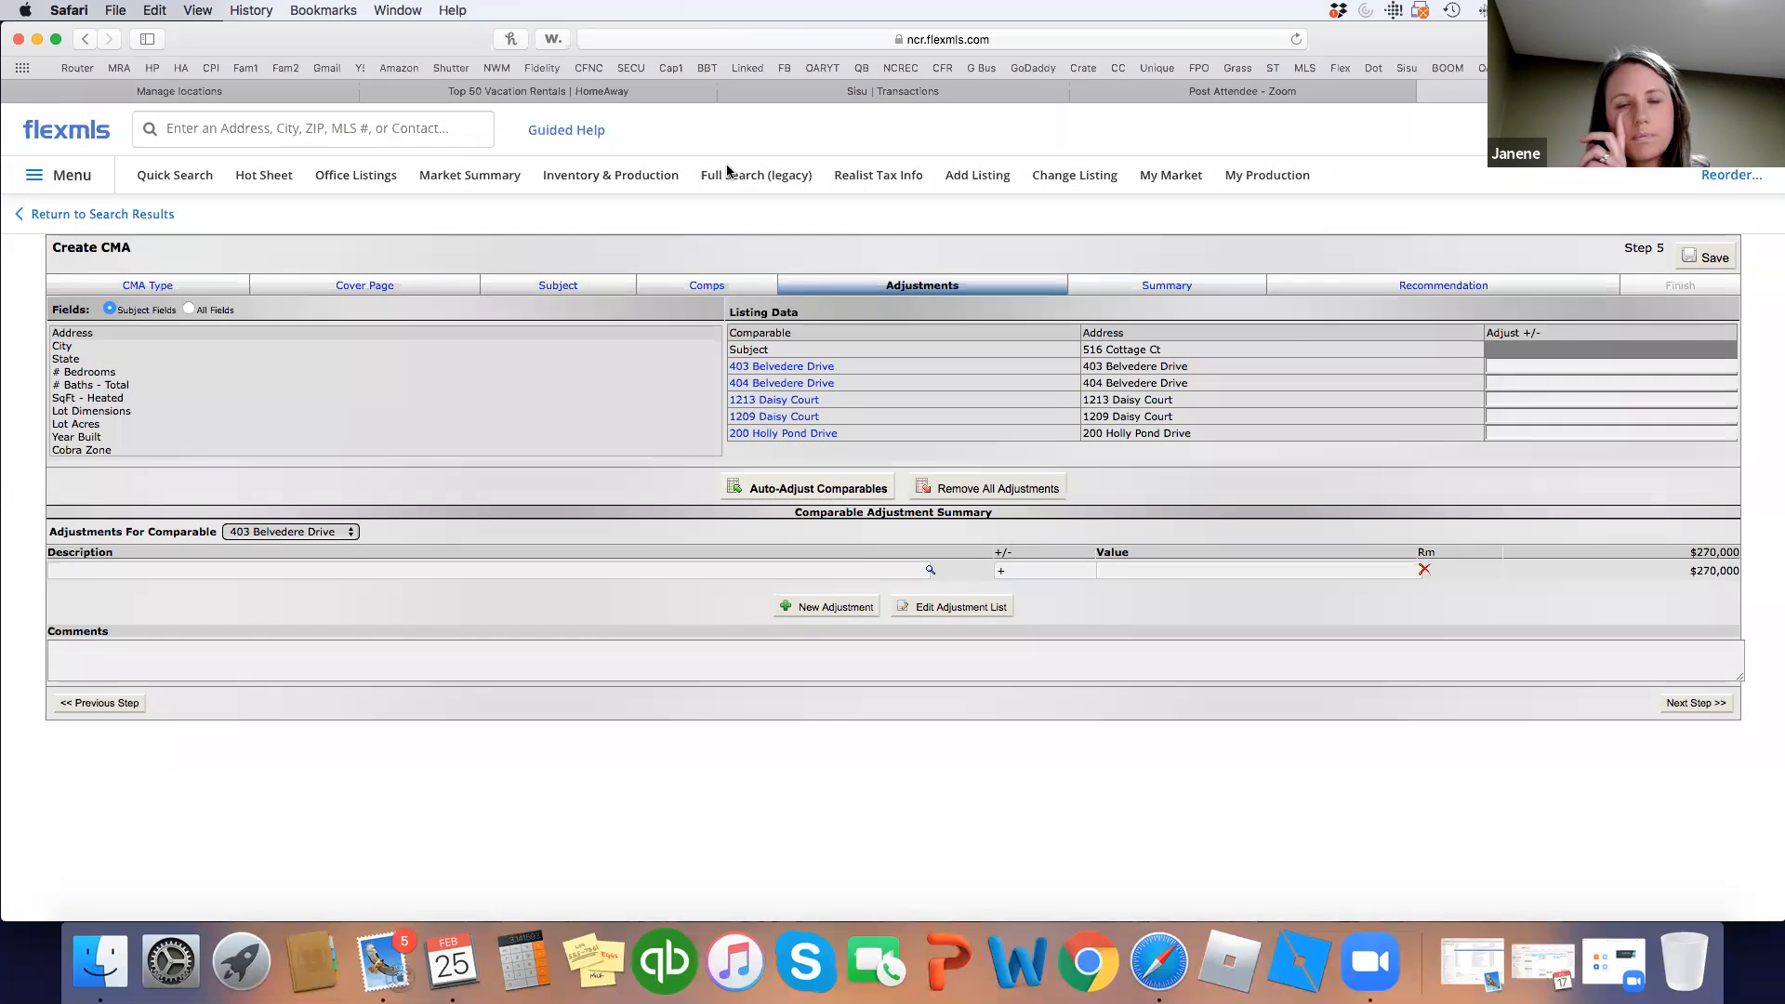
{"action": "left_click", "coordinate": [705, 288]}
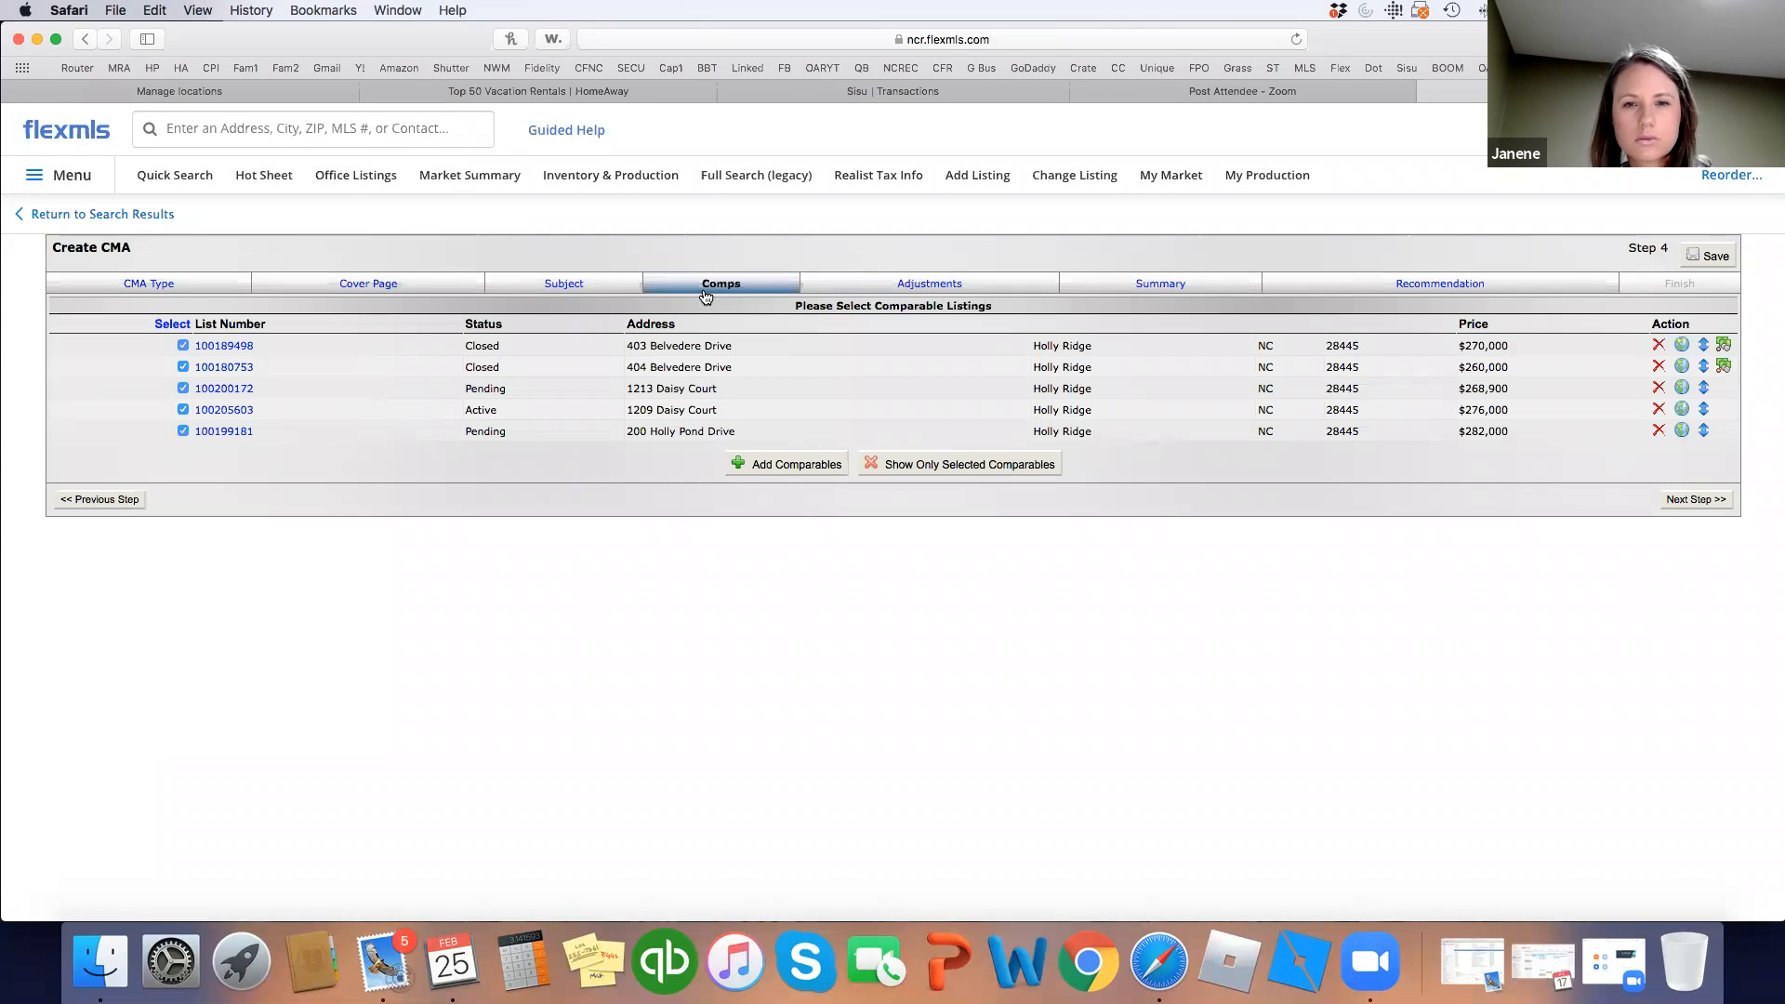
Review the Subject, Adjustments and Summary price pages of the CMA, then go back to Adjustments.
{"action": "left_click", "coordinate": [564, 284]}
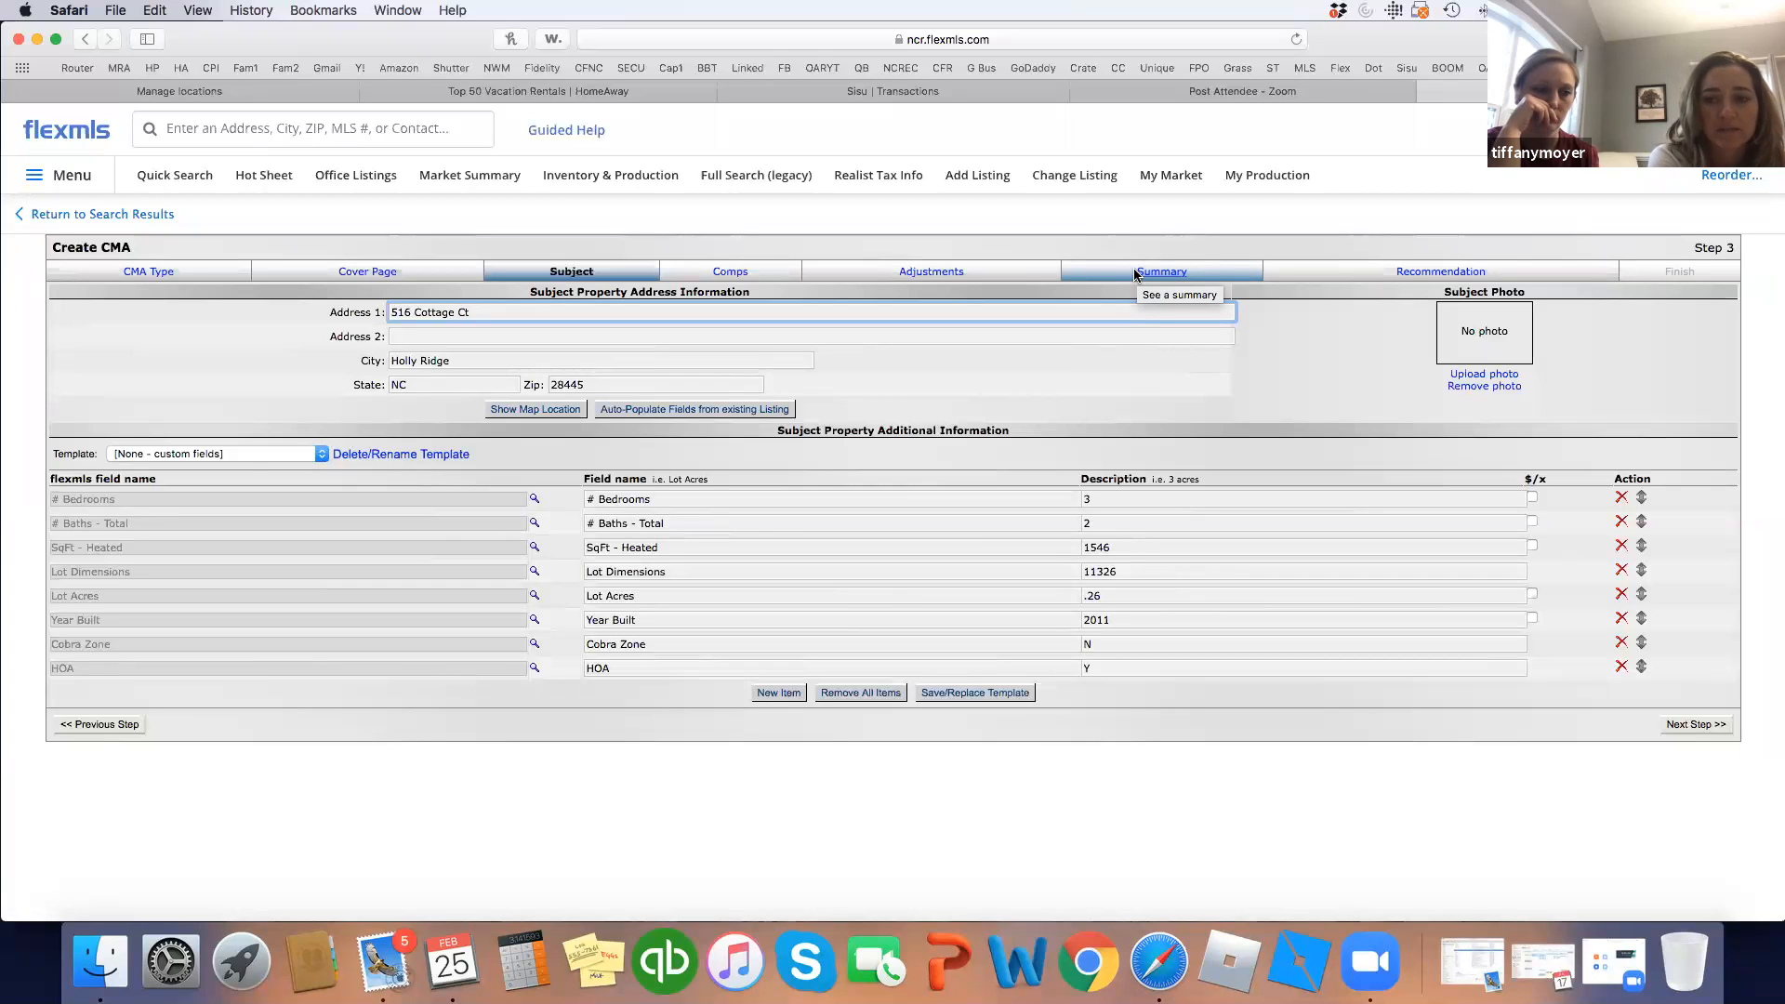
{"action": "left_click", "coordinate": [1023, 273]}
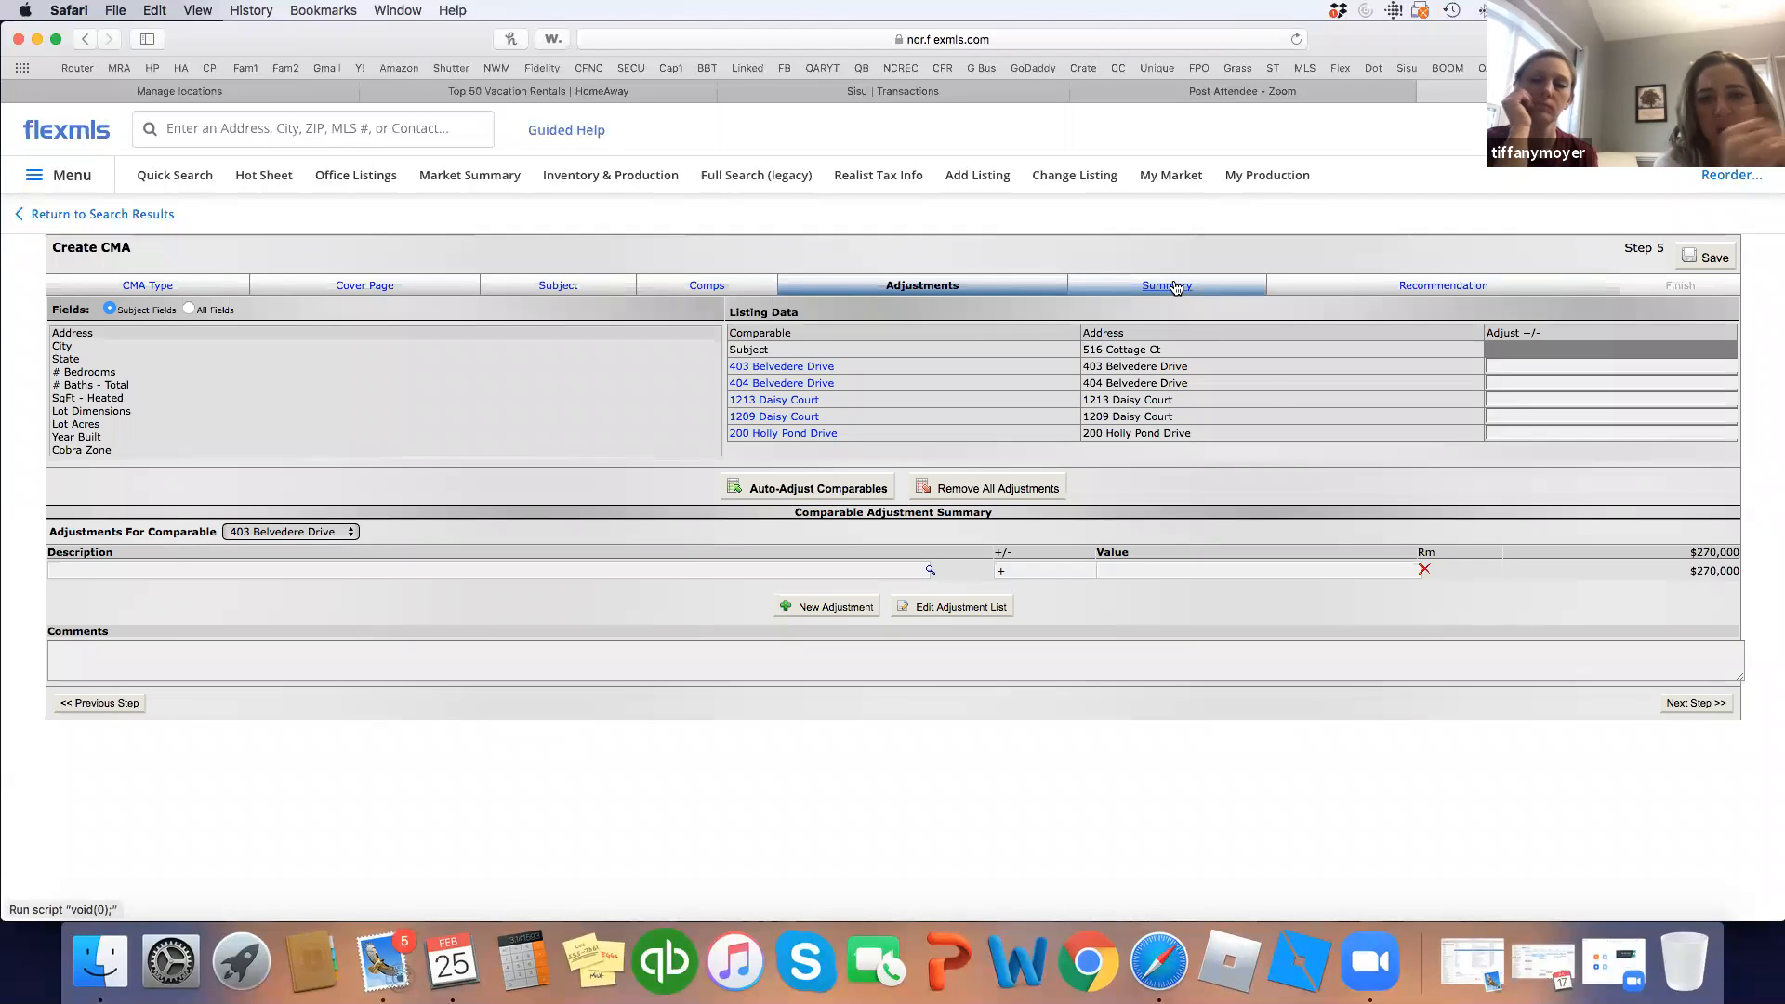
{"action": "left_click", "coordinate": [1175, 287]}
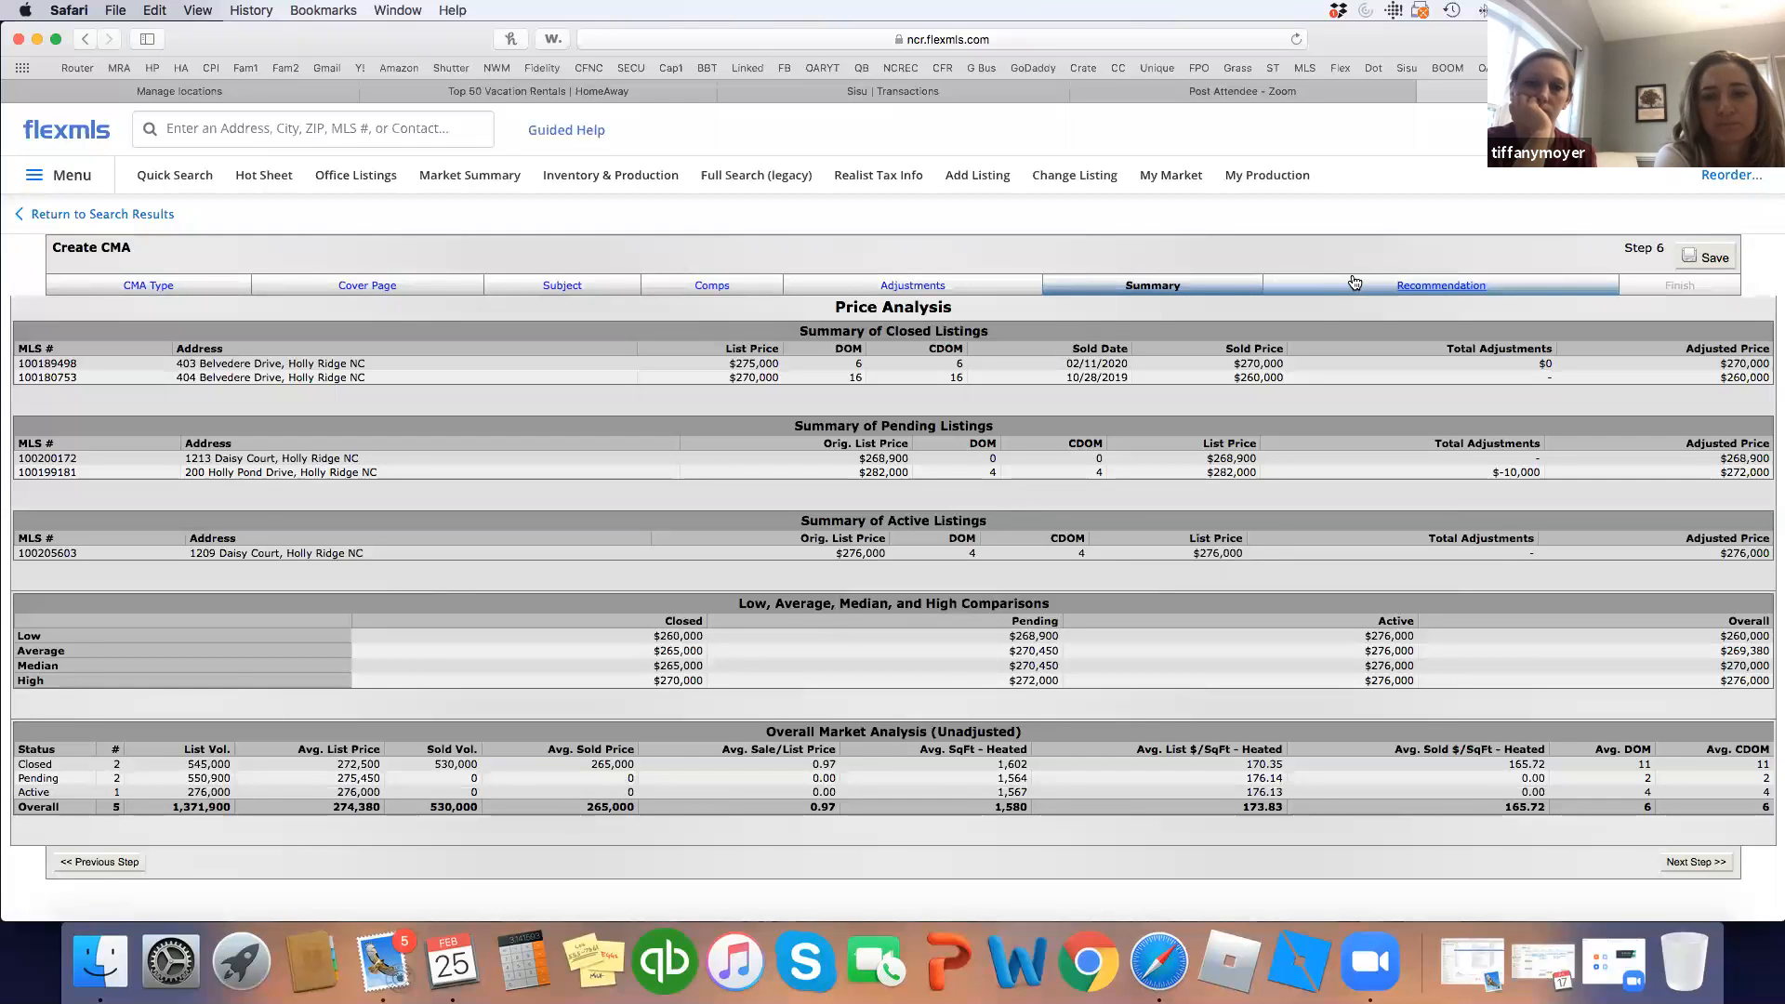
{"action": "left_click", "coordinate": [974, 292]}
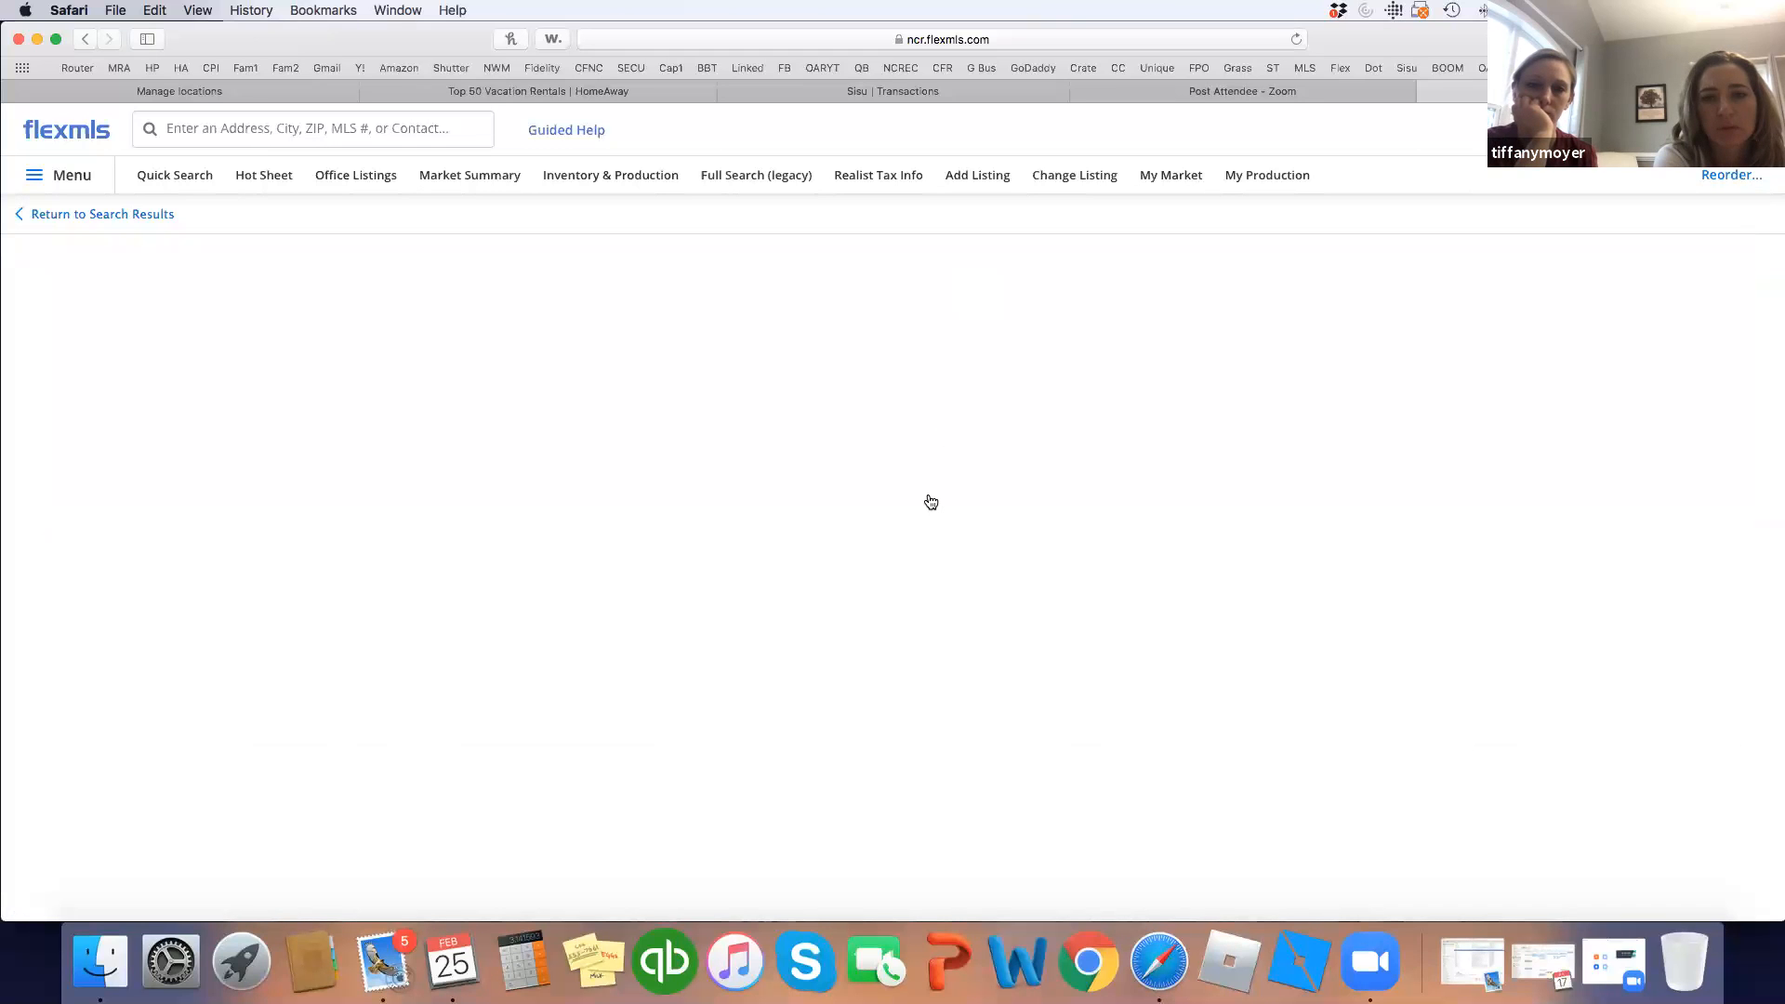
{"action": "left_click", "coordinate": [825, 489]}
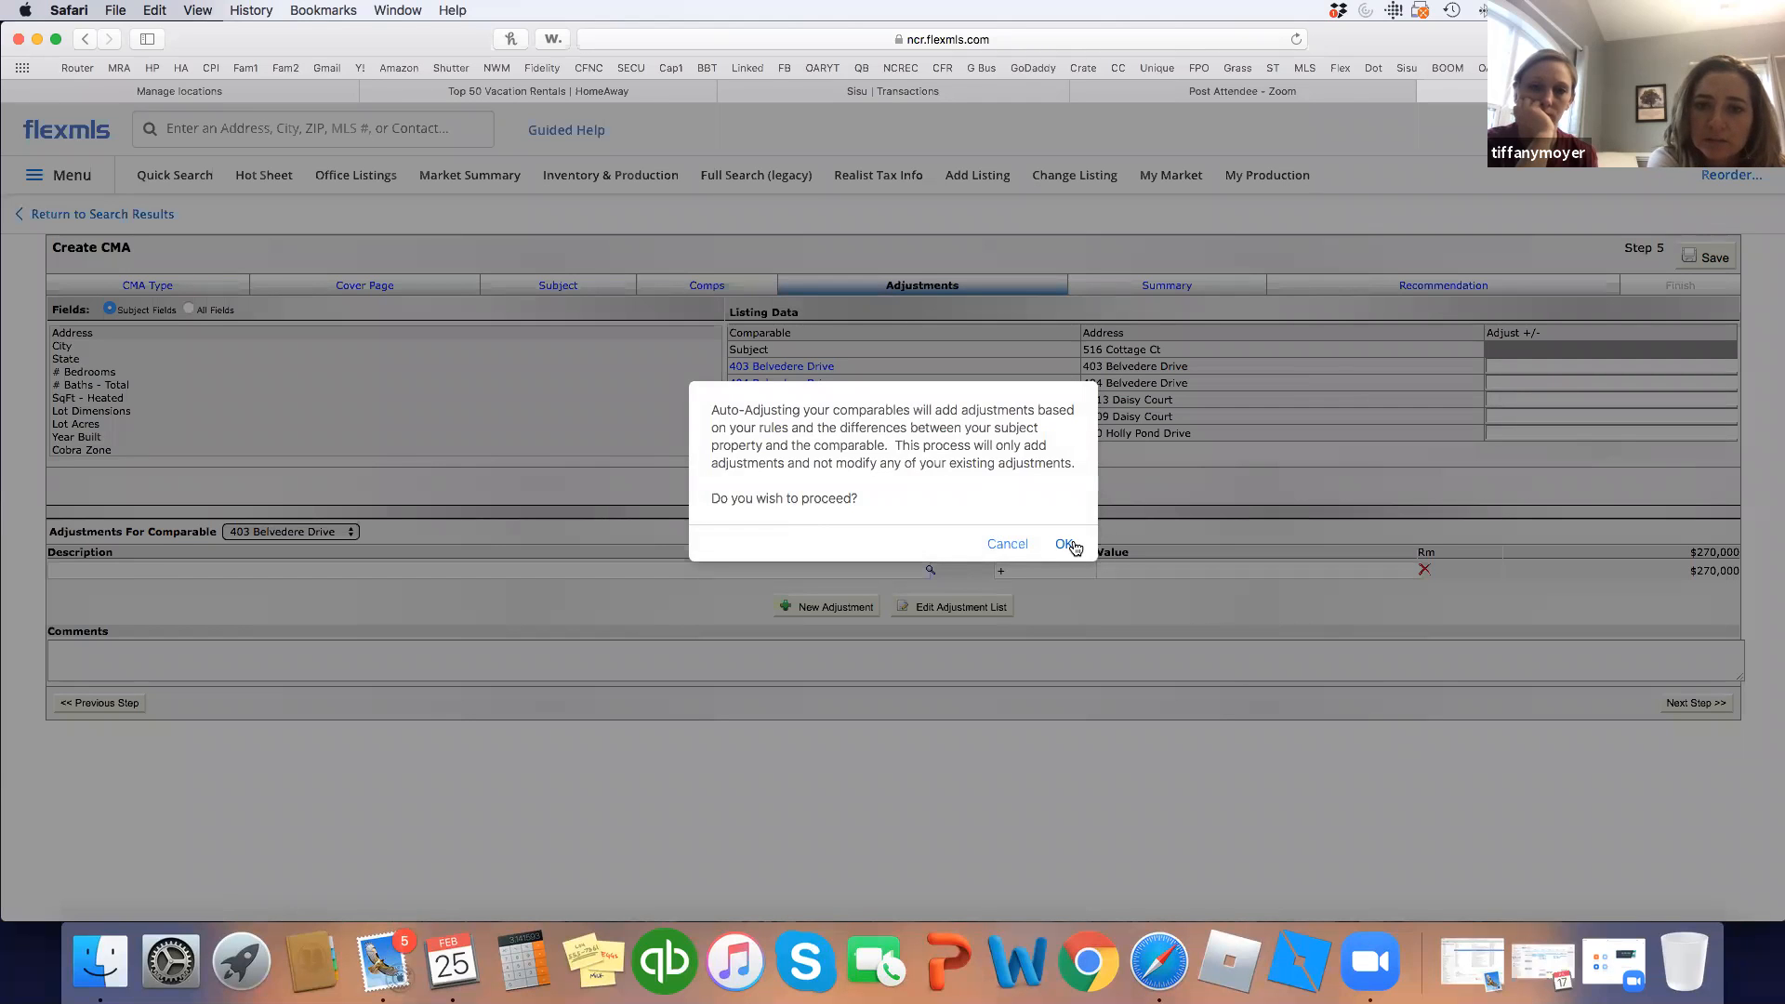
{"action": "left_click", "coordinate": [1067, 546]}
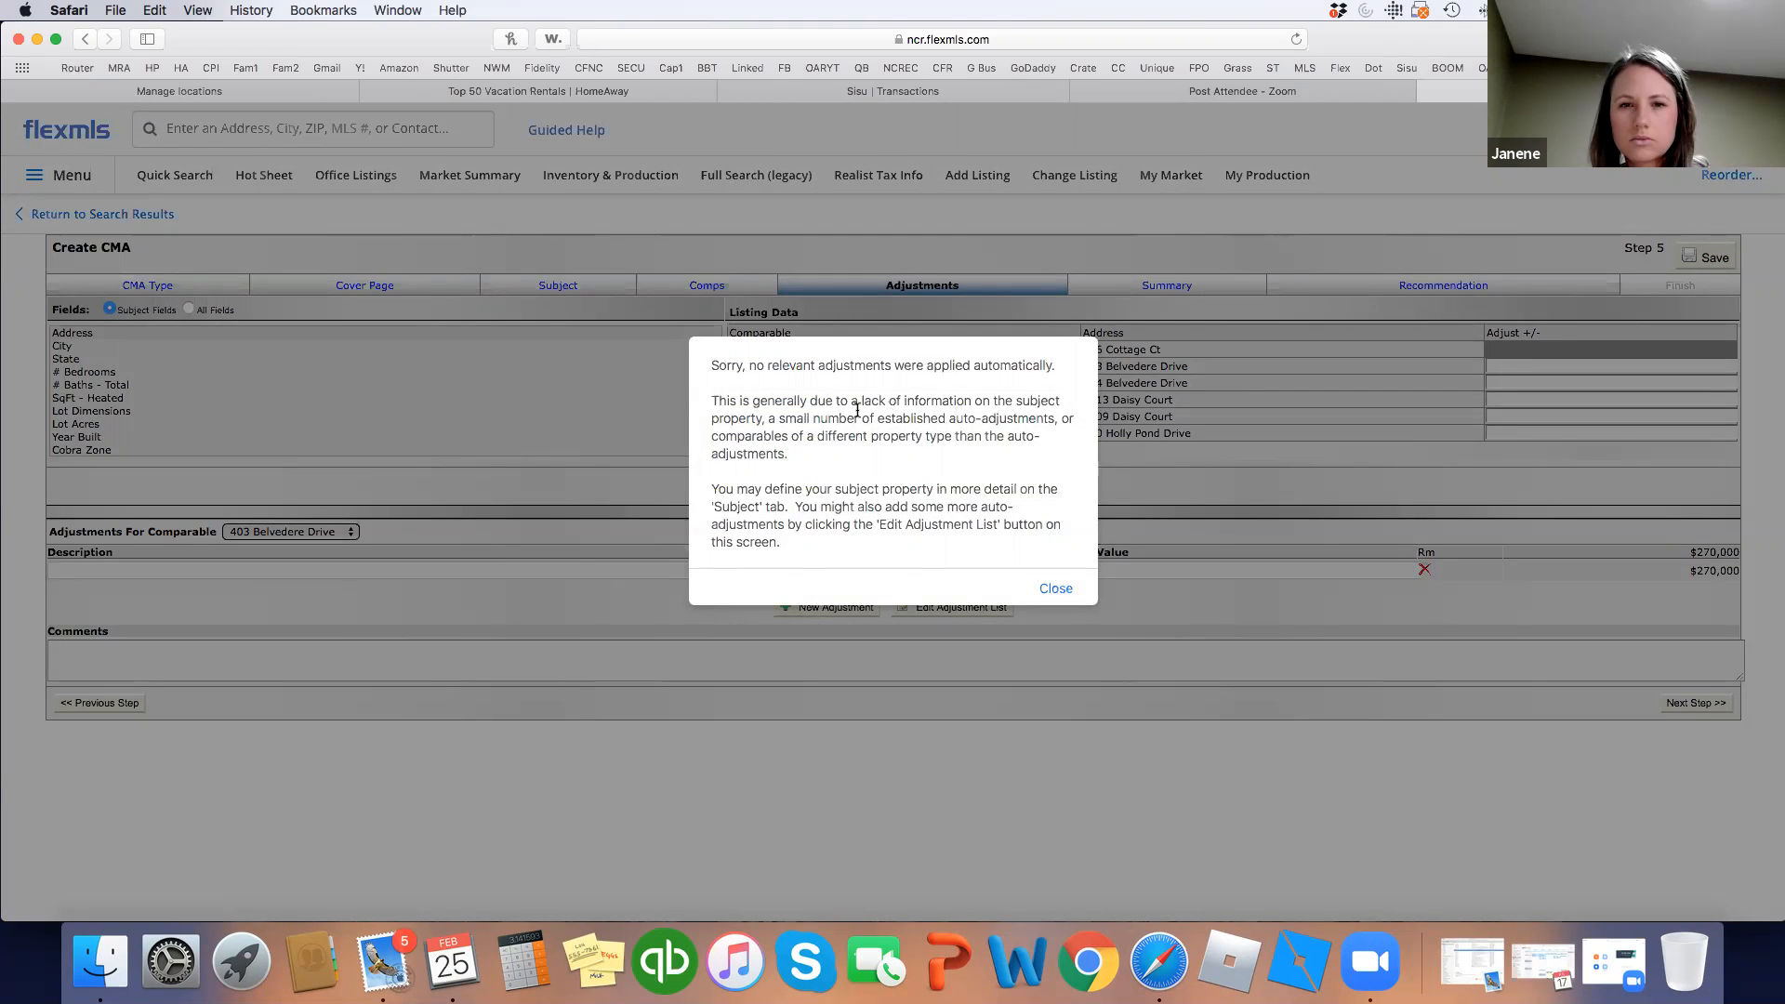
{"action": "left_click", "coordinate": [1056, 591]}
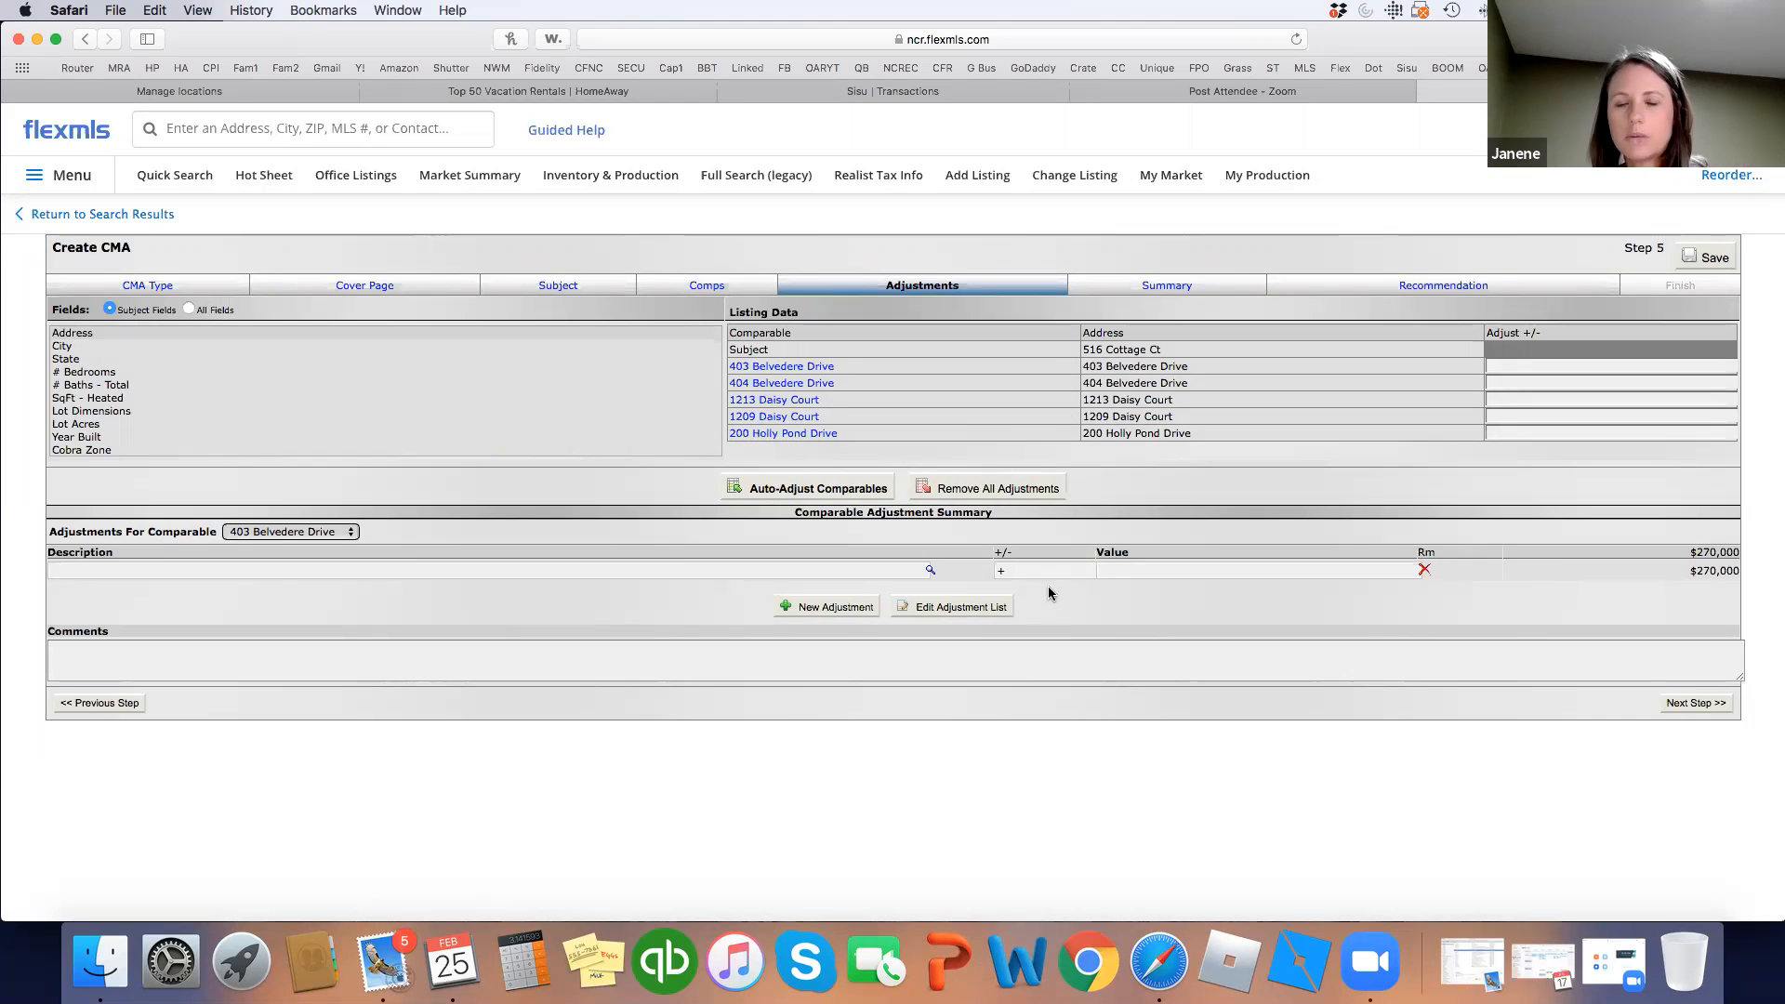
{"action": "left_click", "coordinate": [1683, 705]}
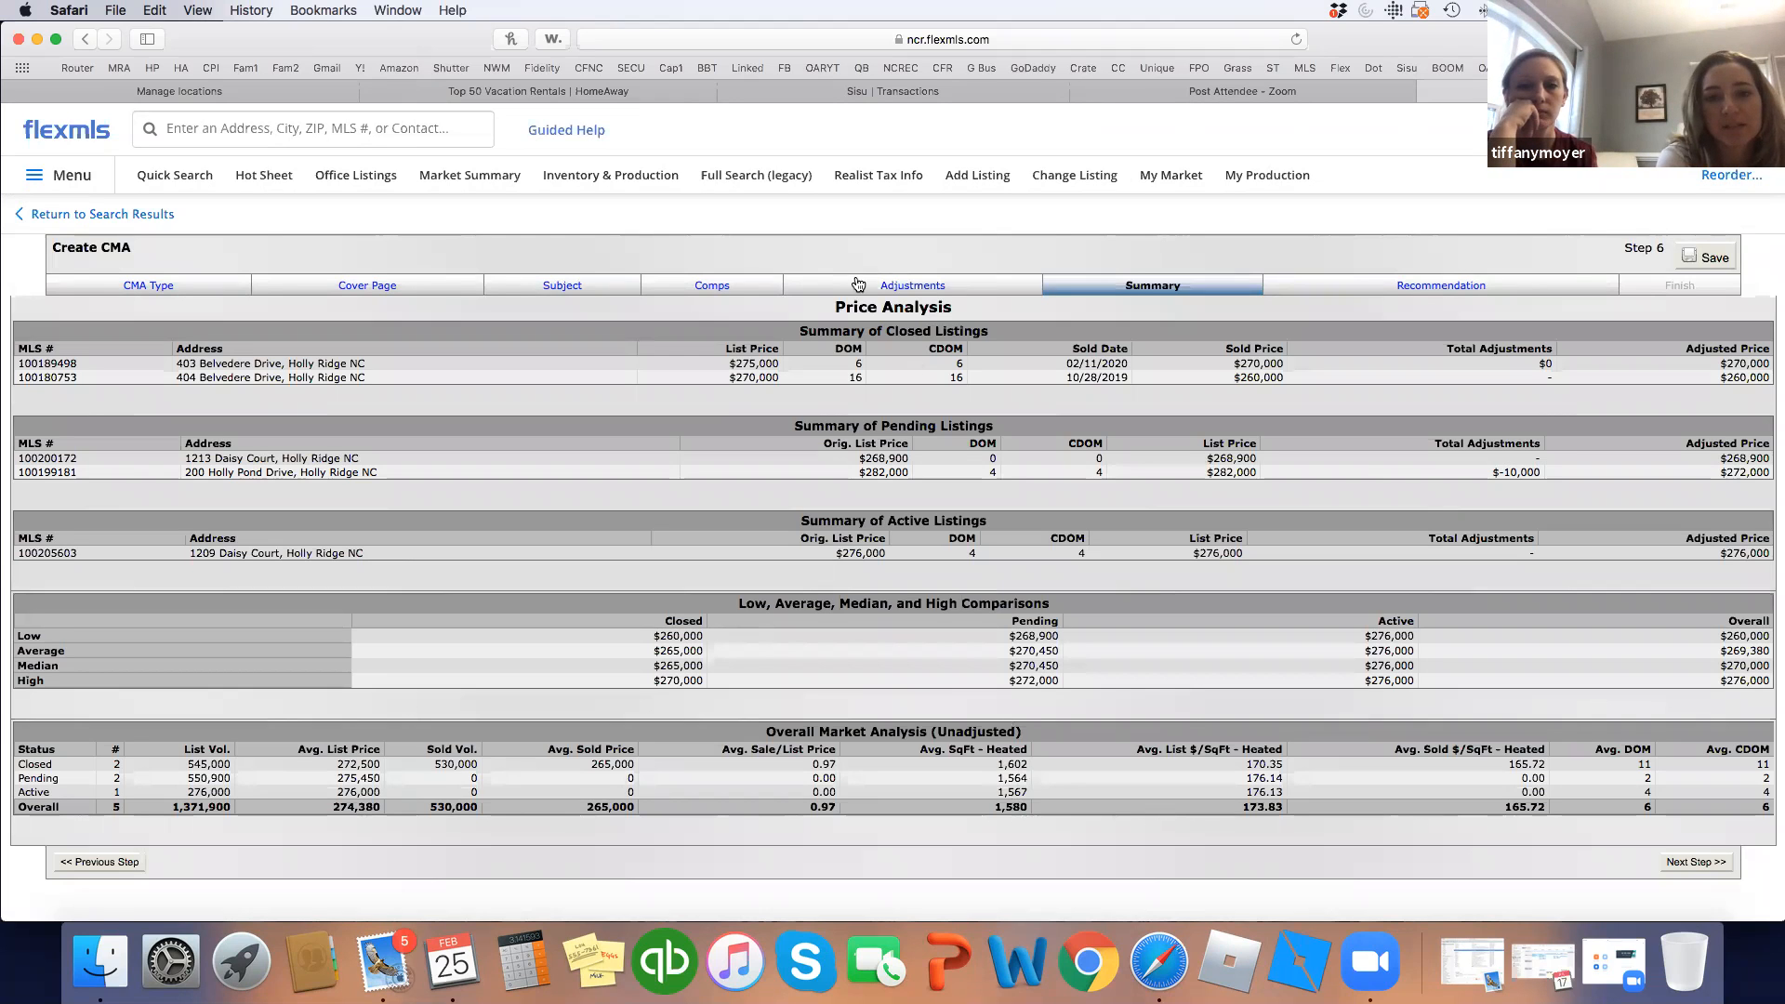
{"action": "left_click", "coordinate": [897, 288]}
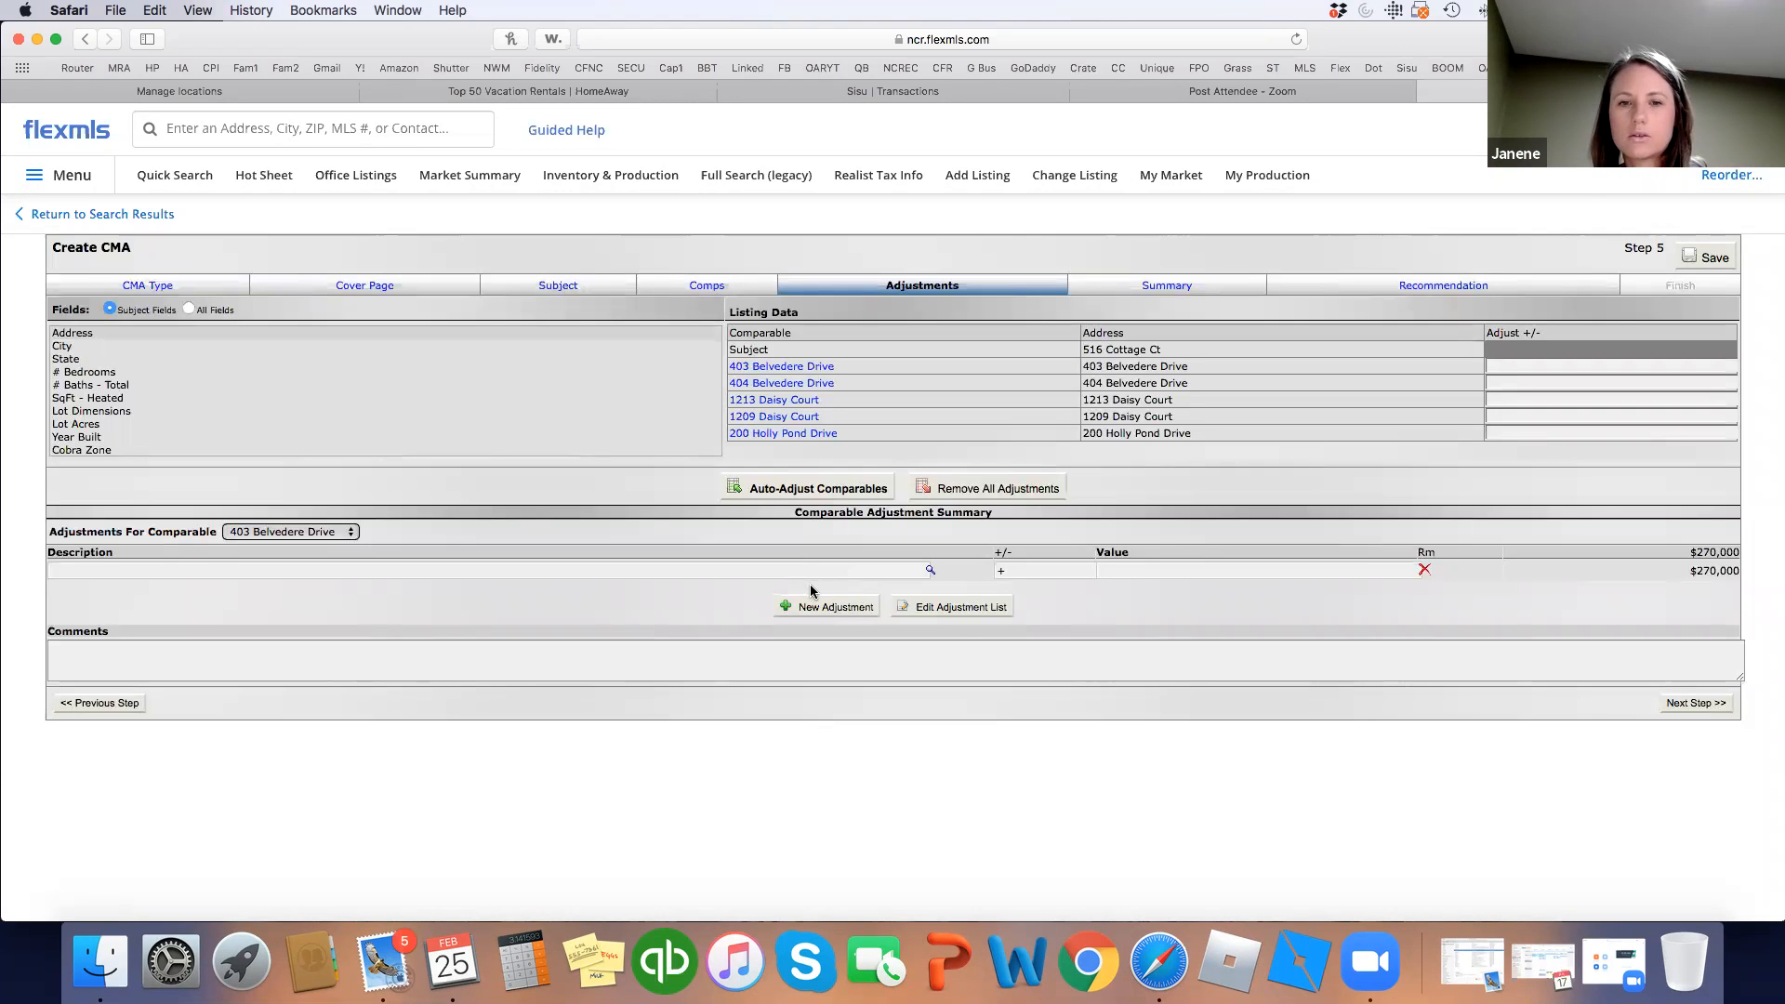
Set the Residential-SqFt - Heated auto adjustment to +50 per unit and return to the CMA.
{"action": "left_click", "coordinate": [960, 608]}
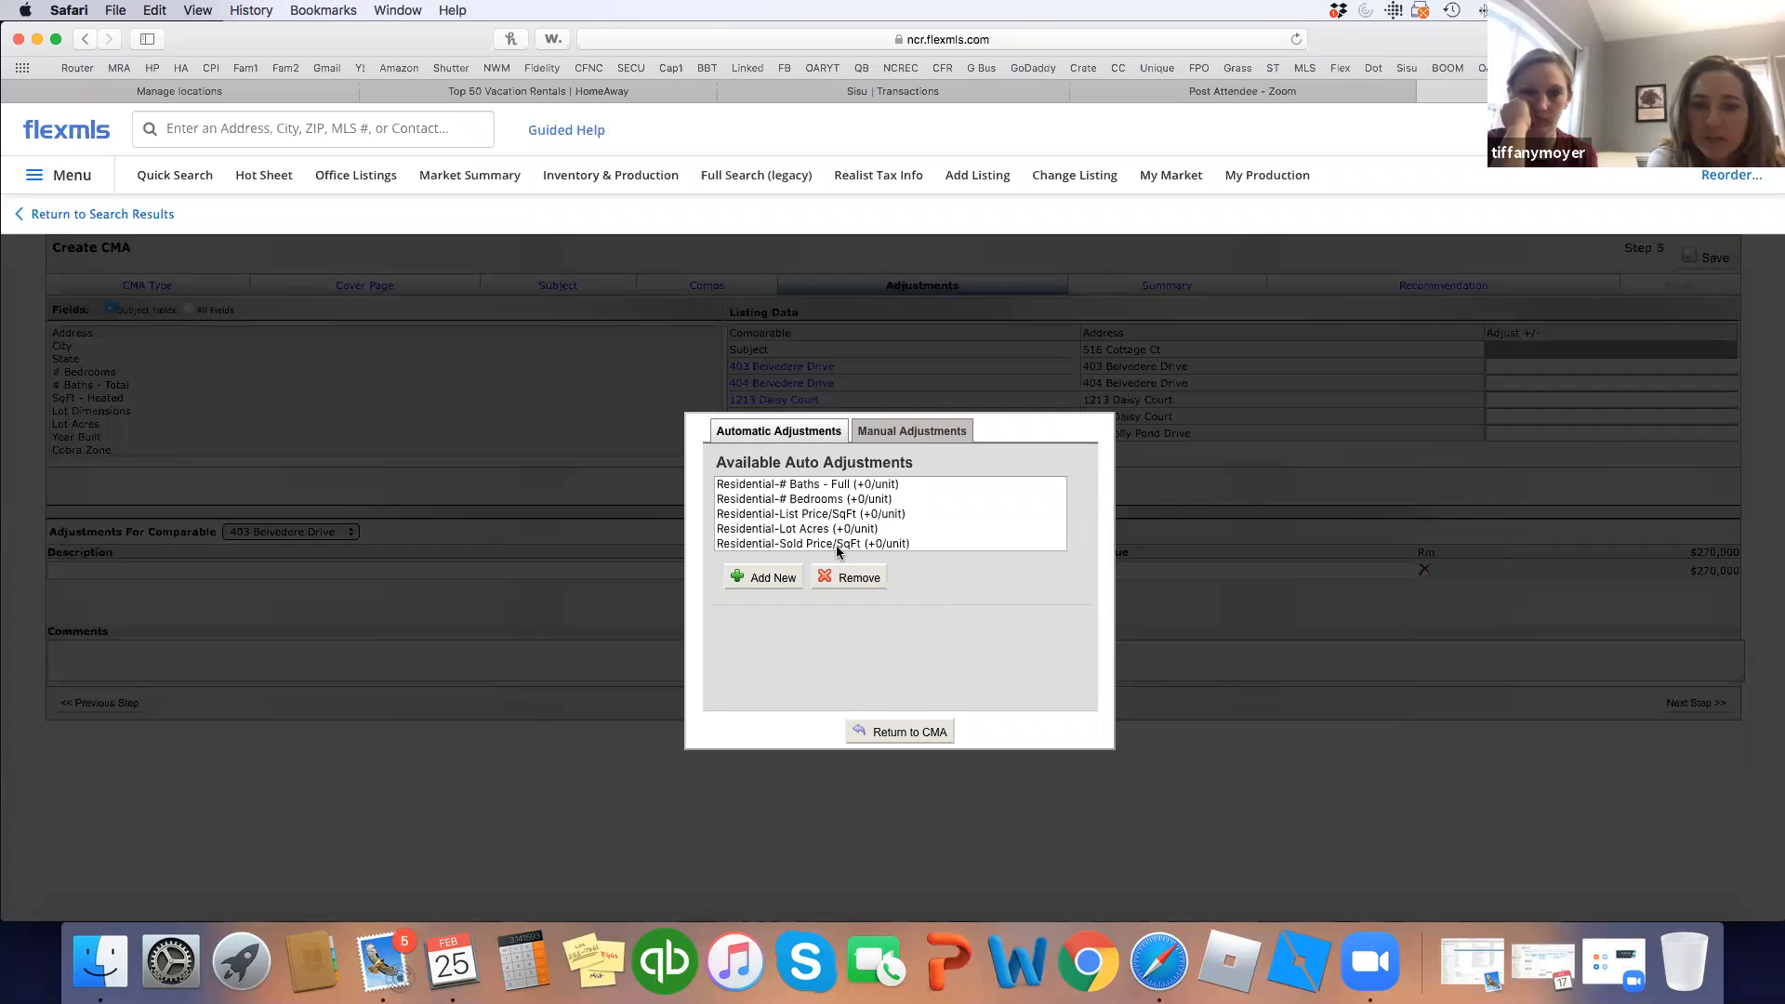
{"action": "scroll", "coordinate": [837, 550], "scroll_direction": "down", "scroll_amount": 1}
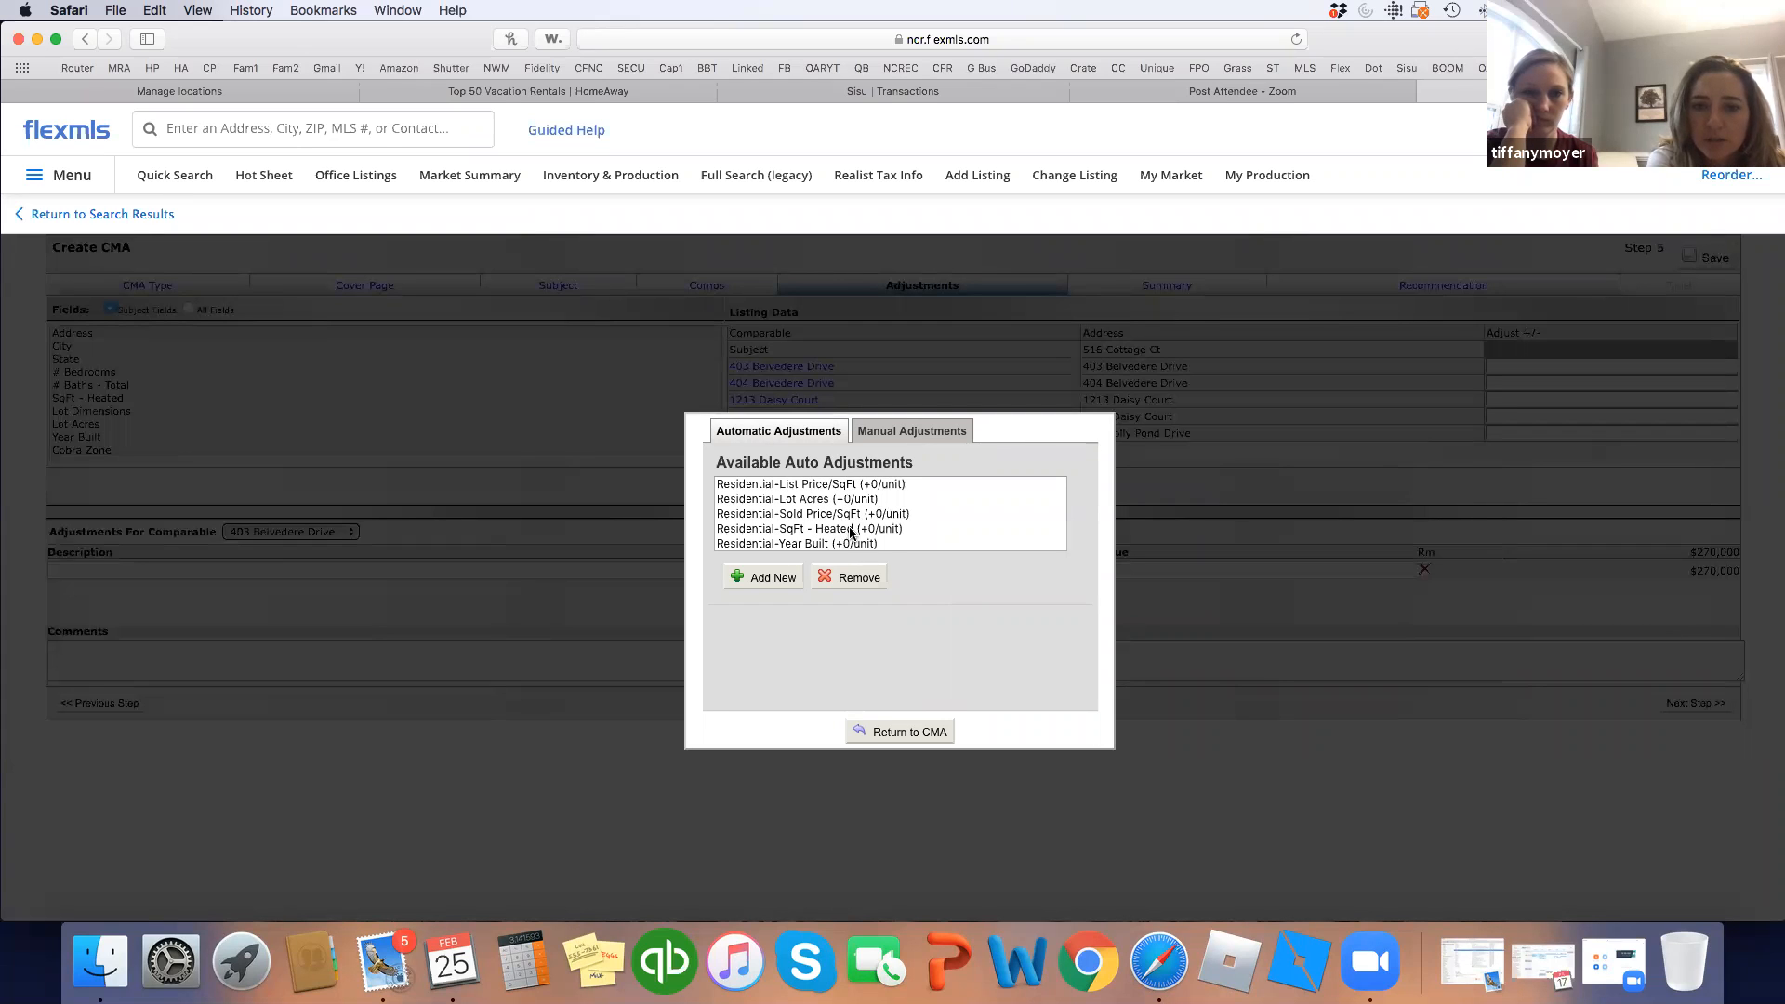
{"action": "left_click", "coordinate": [850, 529]}
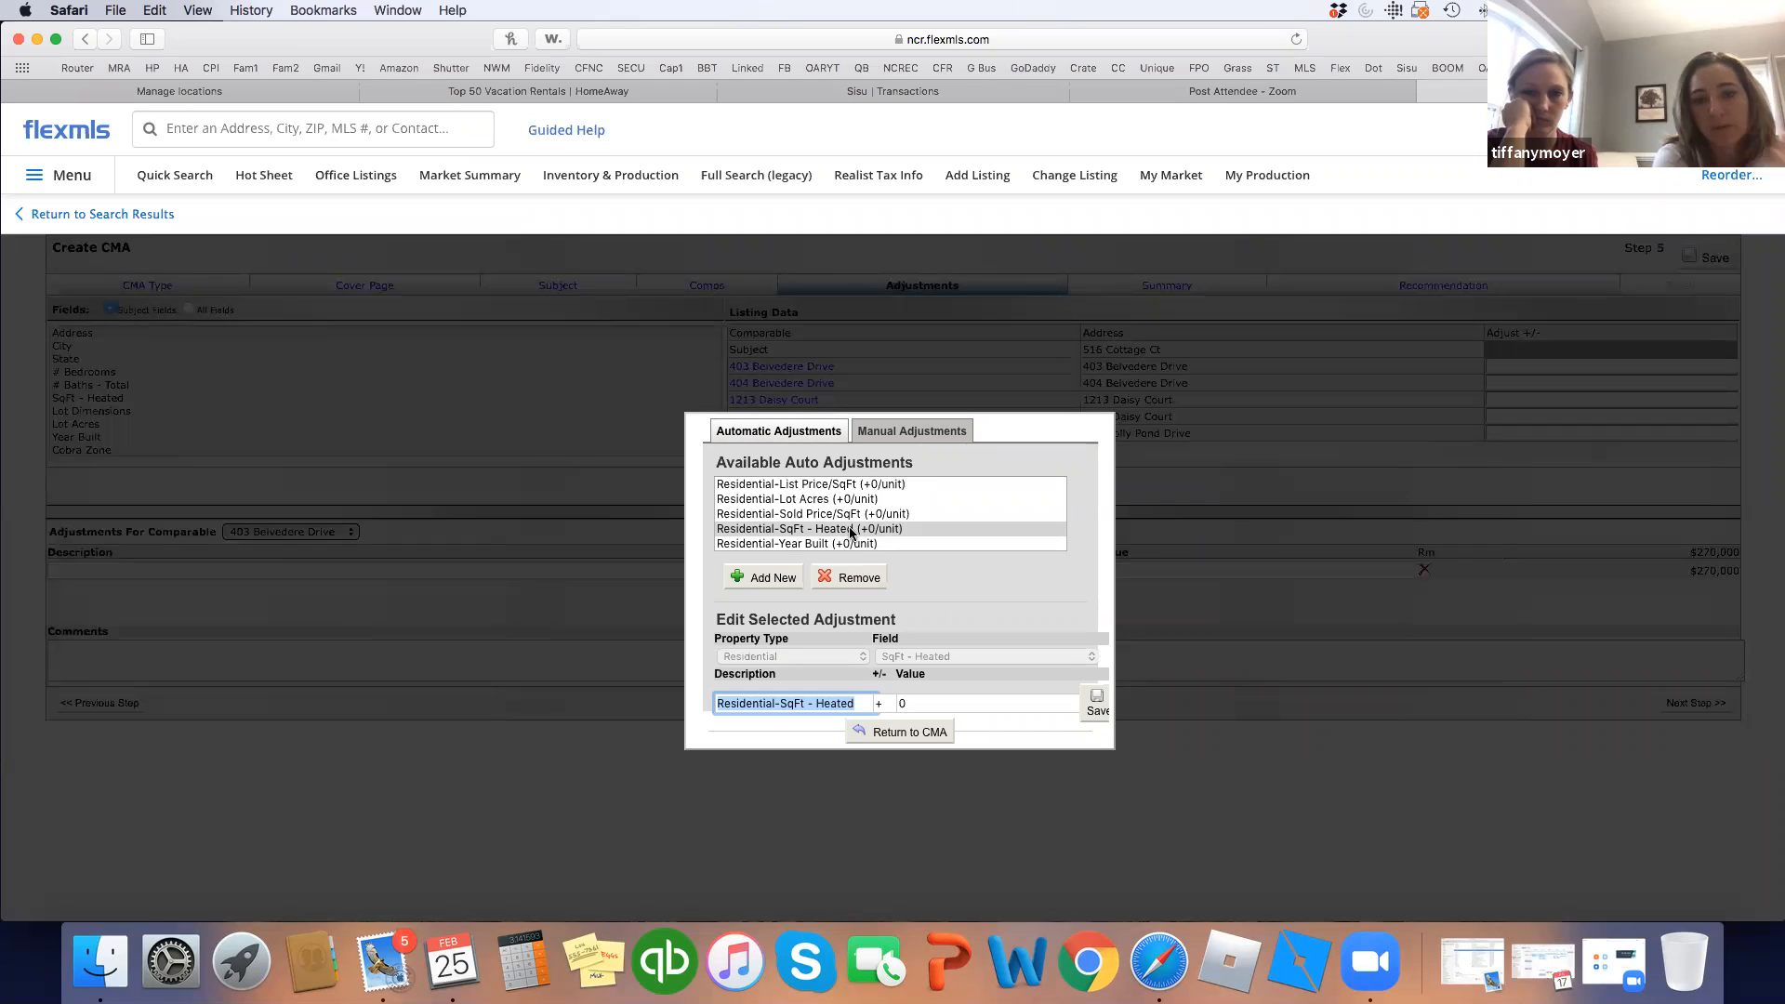
{"action": "left_click", "coordinate": [939, 703]}
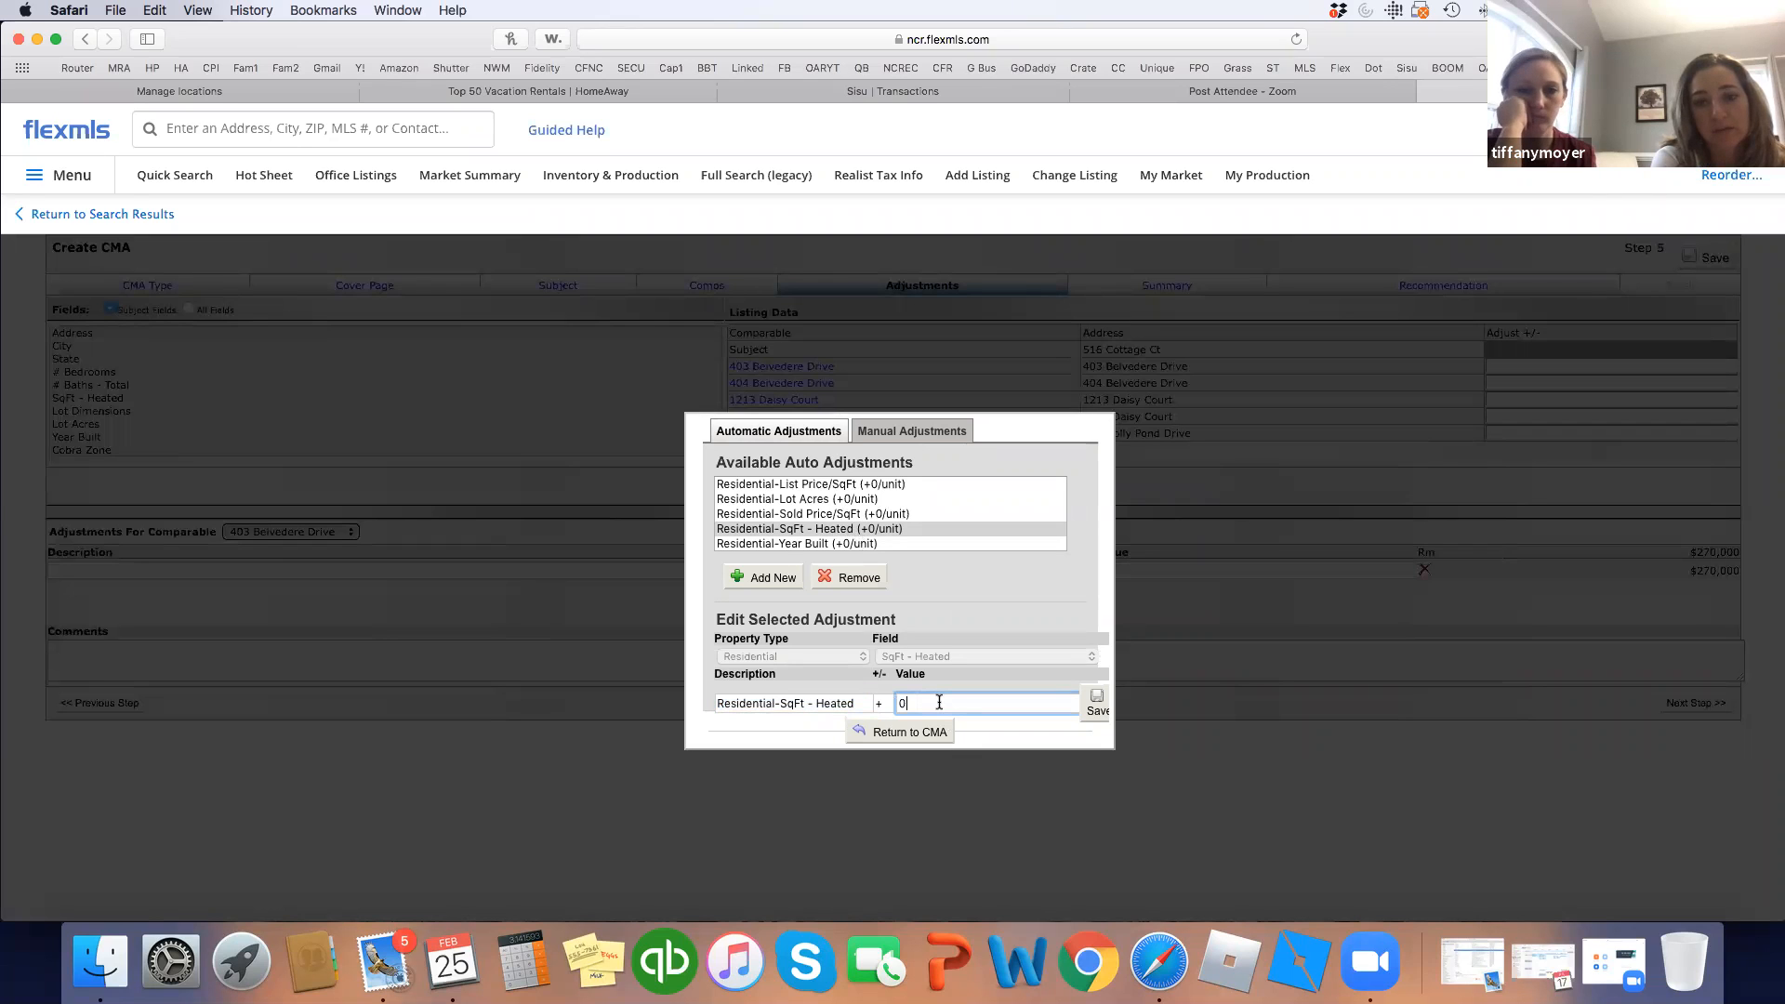
{"action": "double_click", "coordinate": [910, 699]}
{"action": "type", "text": "50"}
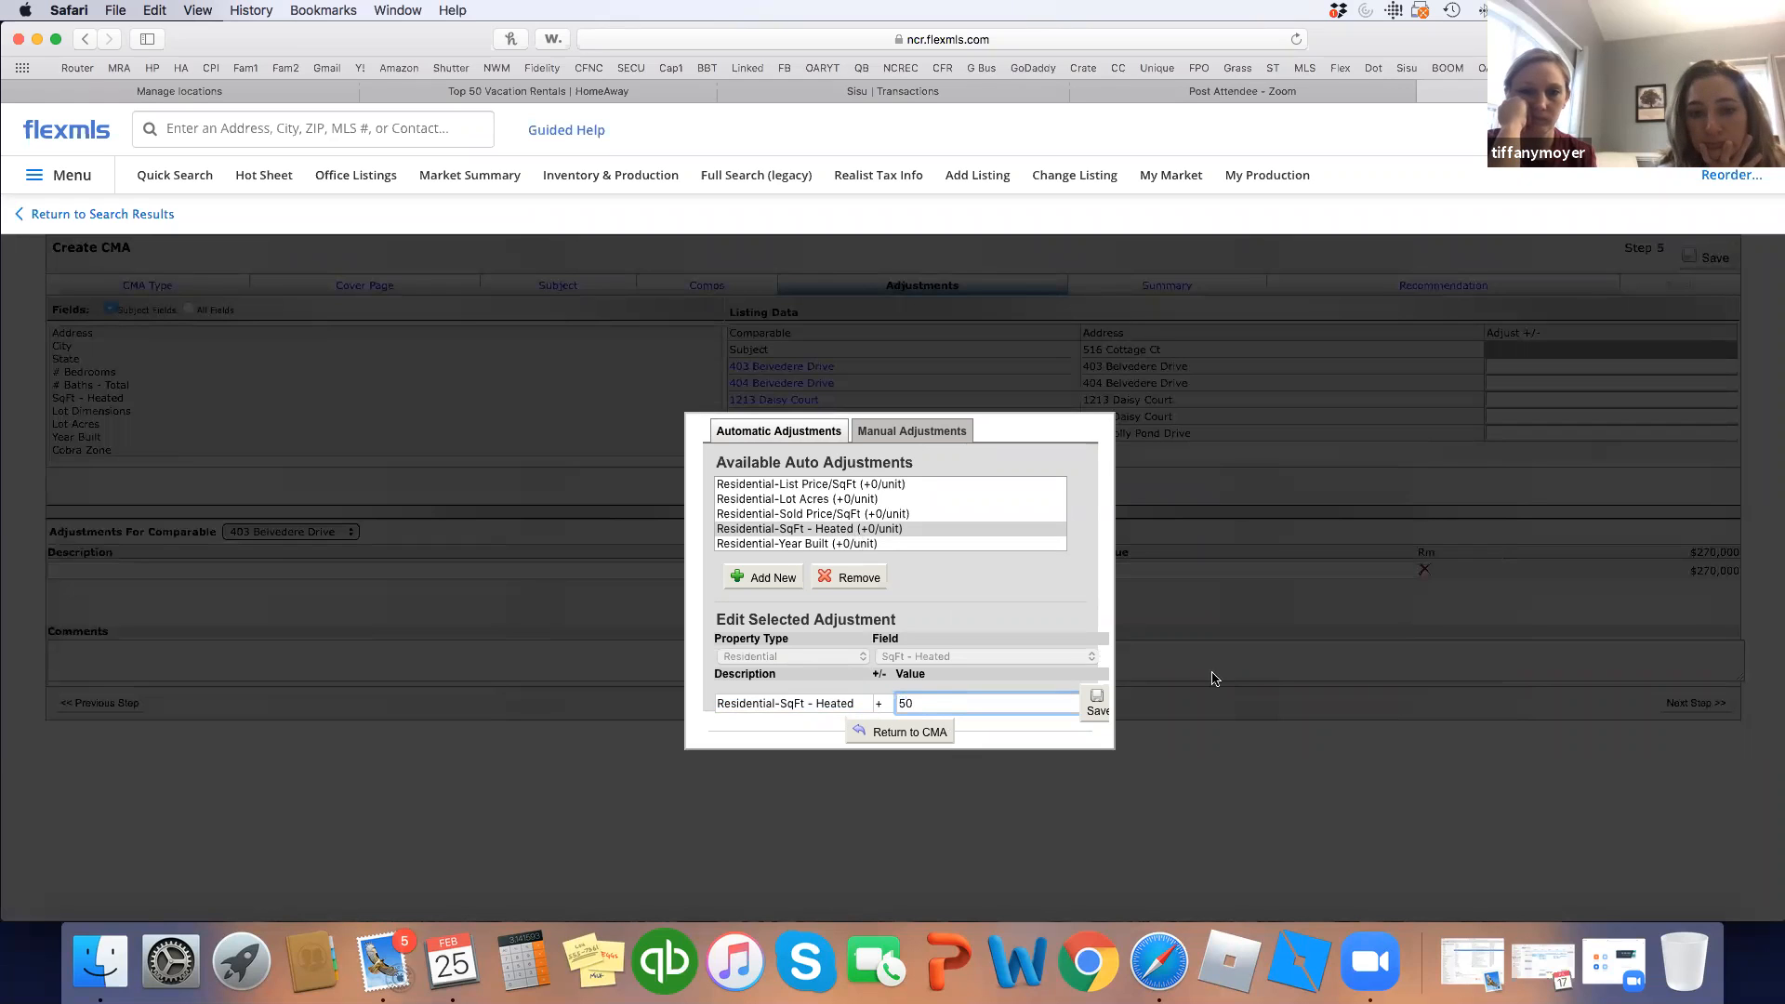
{"action": "left_click", "coordinate": [1095, 707]}
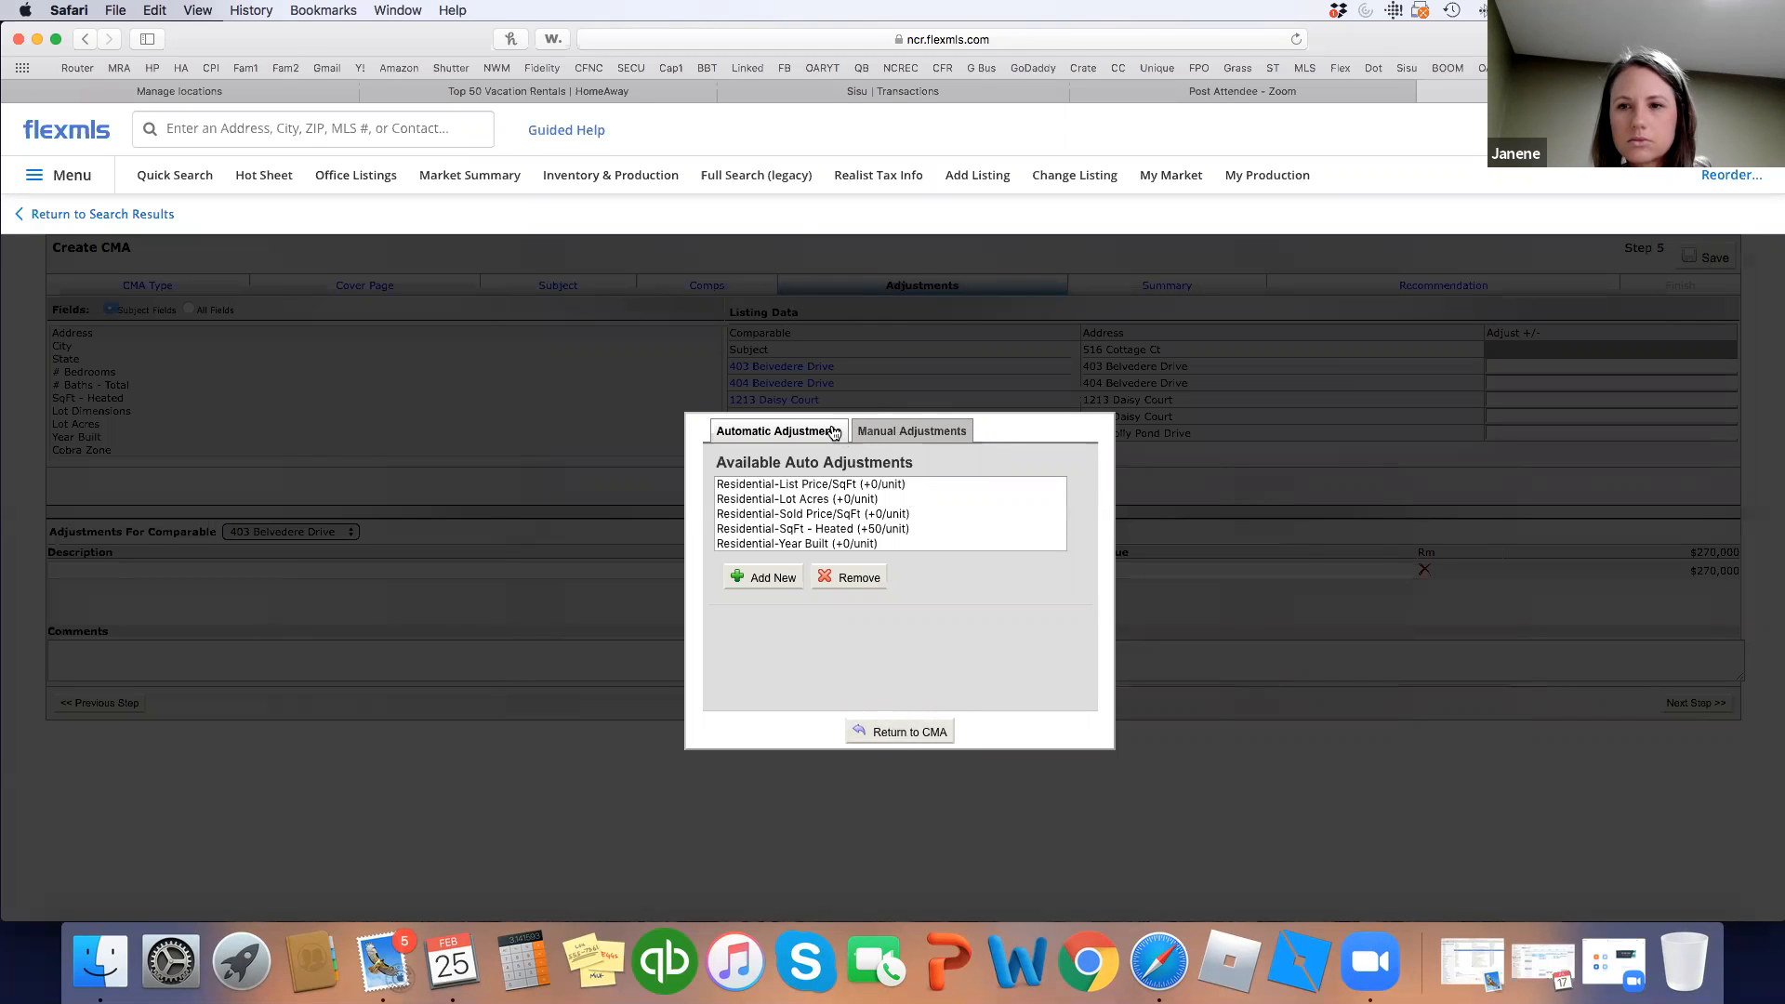
{"action": "left_click", "coordinate": [925, 735]}
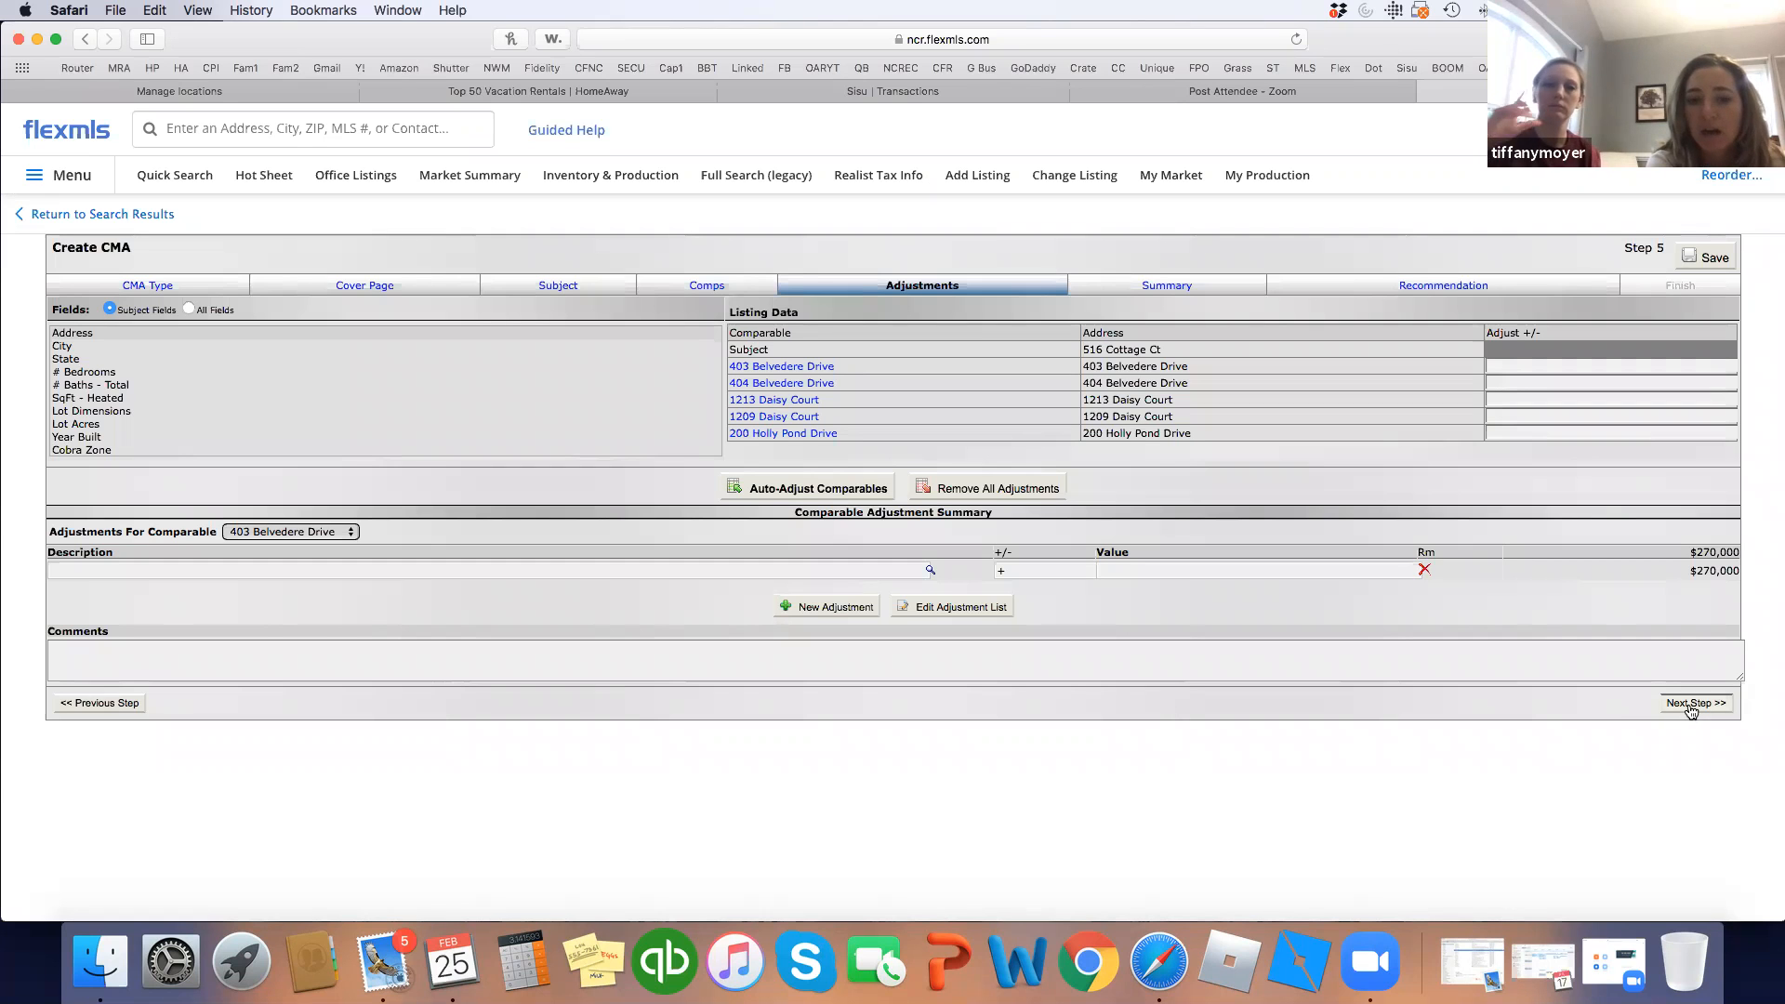
Auto-adjust all comparables, then advance past Summary to the $265,000 Recommendation step.
{"action": "left_click", "coordinate": [801, 490]}
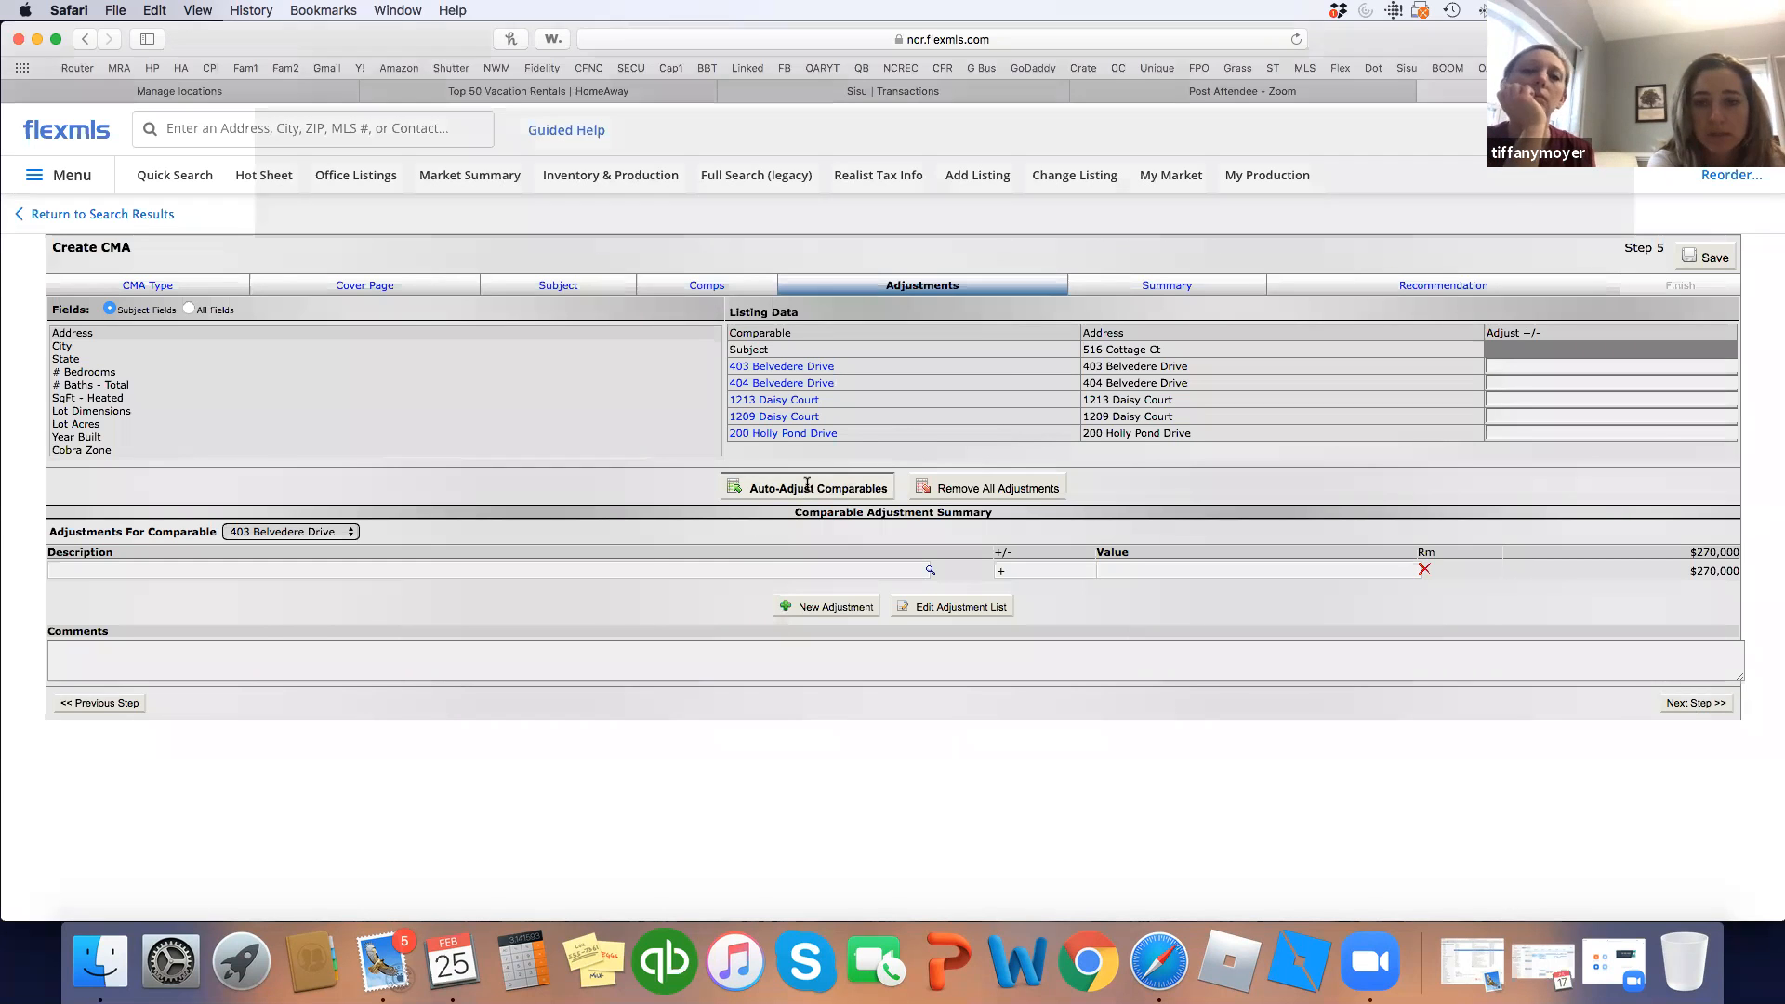
{"action": "left_click", "coordinate": [1064, 545]}
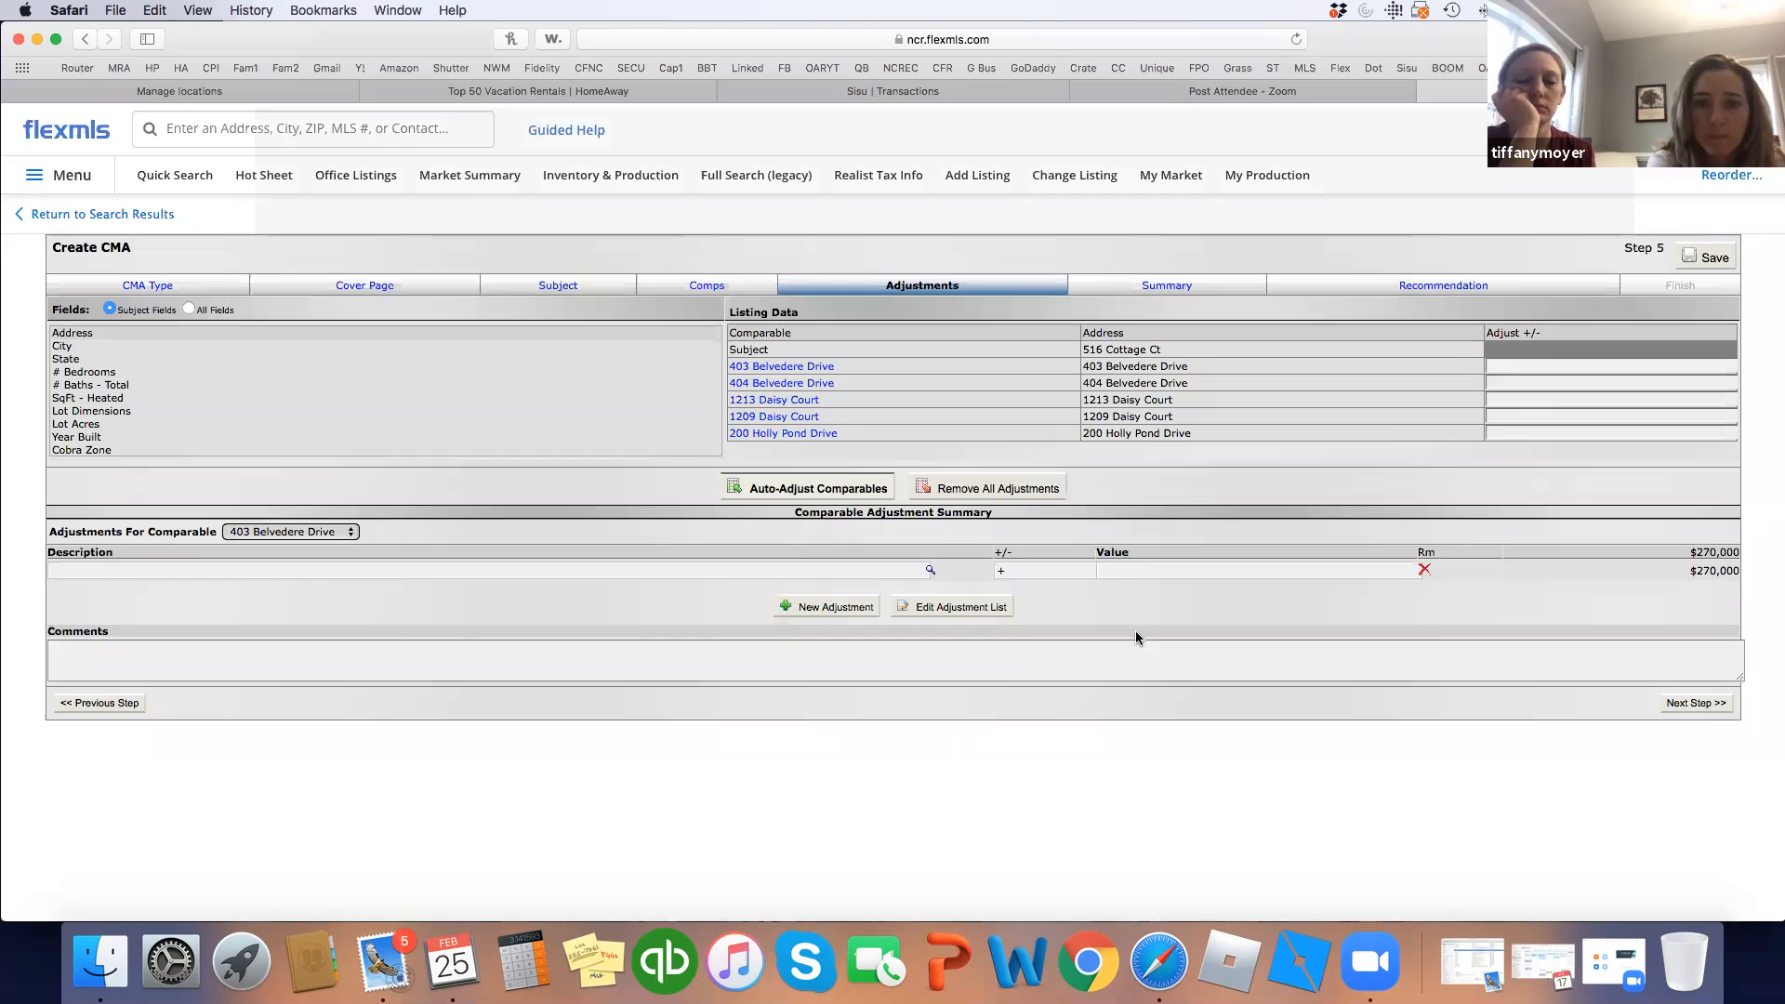
{"action": "left_click", "coordinate": [1056, 501]}
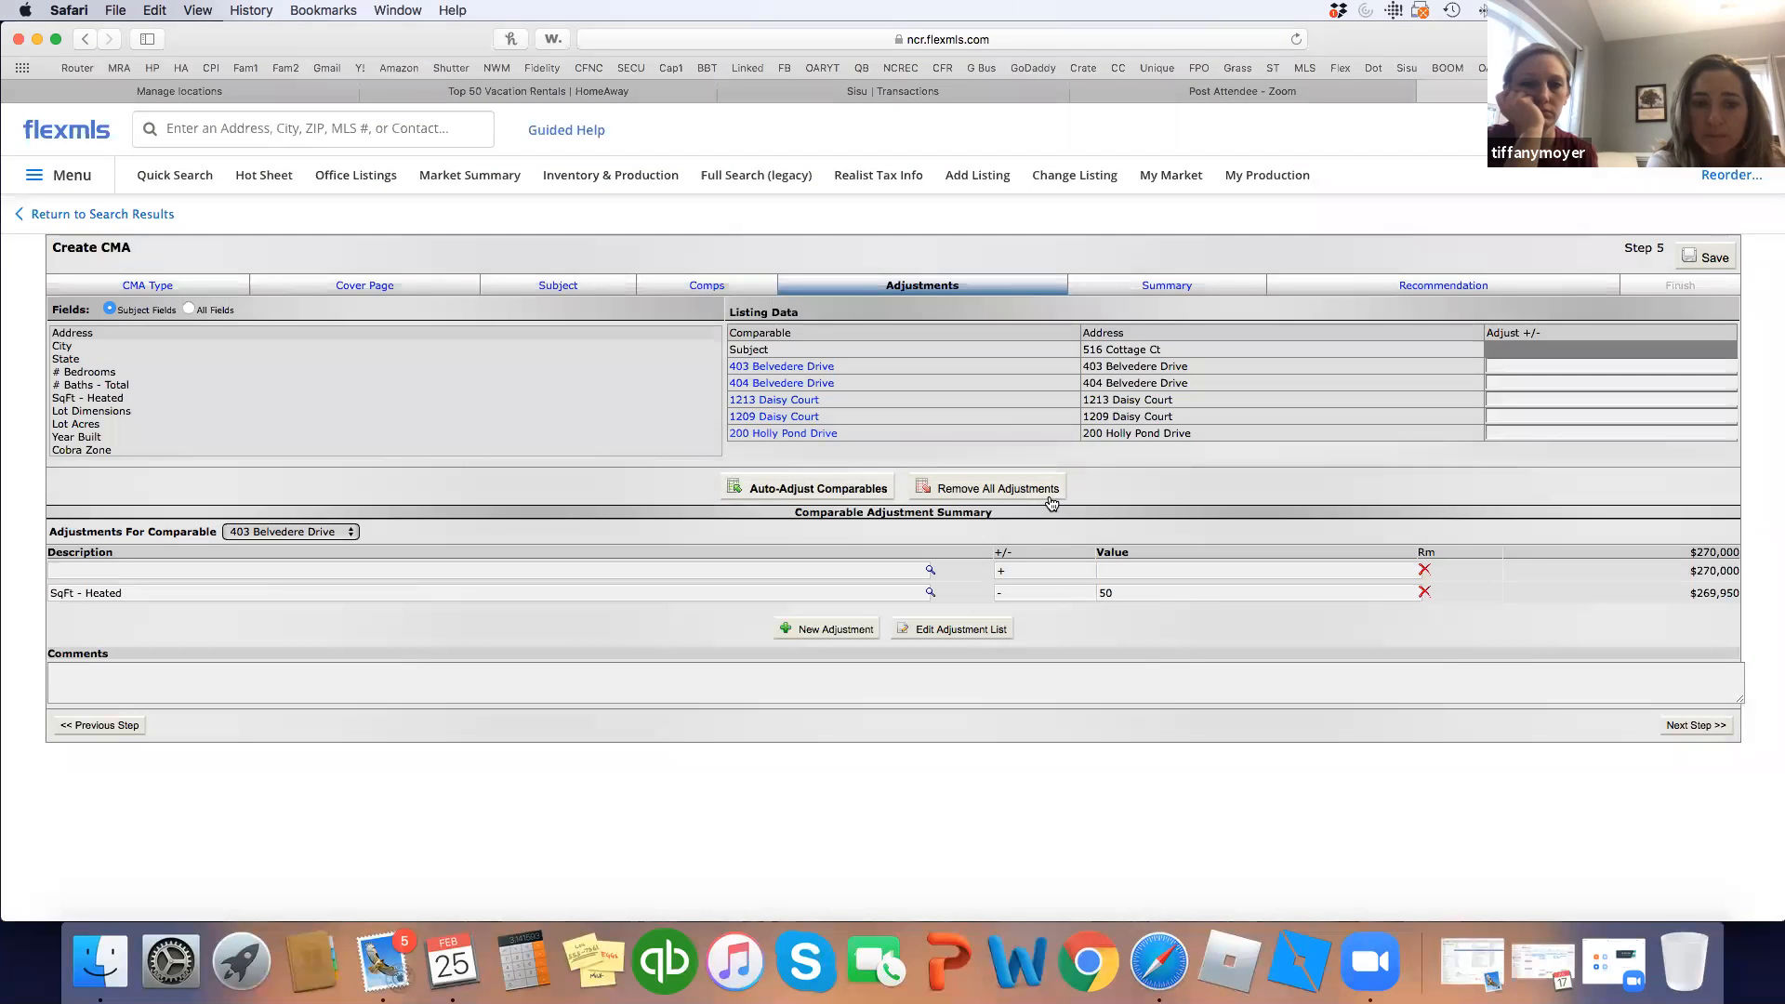
{"action": "left_click", "coordinate": [1717, 736]}
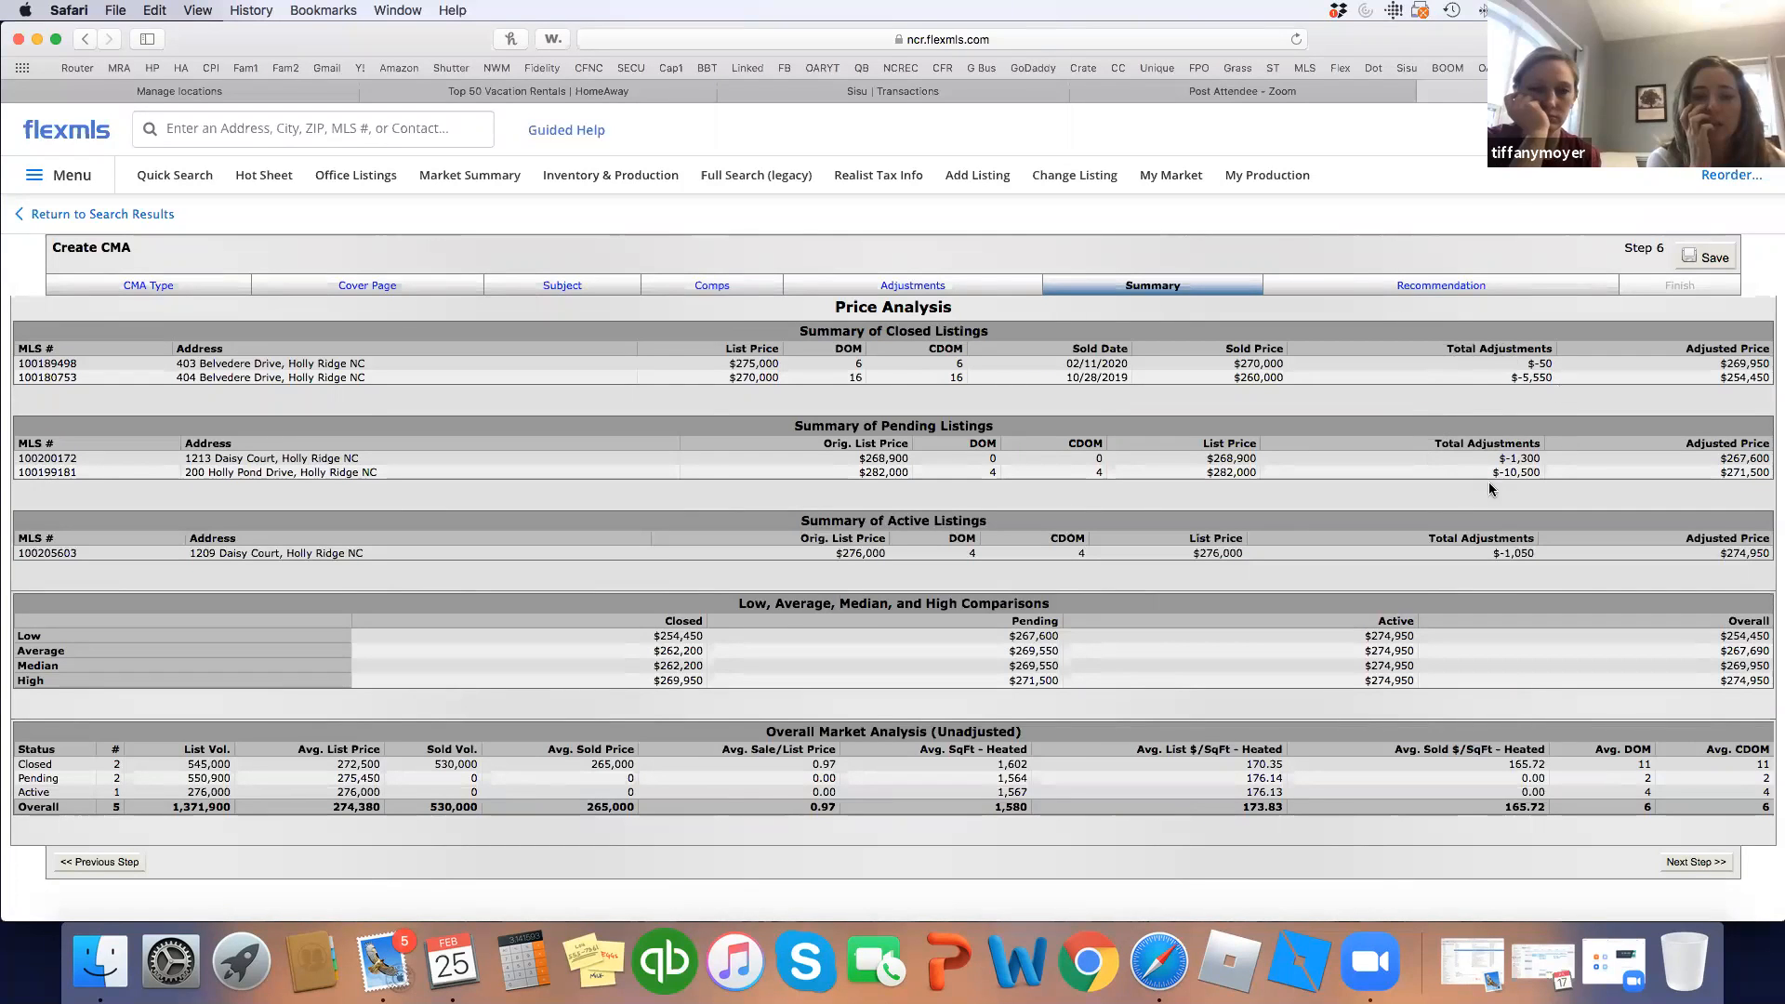
{"action": "left_click", "coordinate": [1692, 863]}
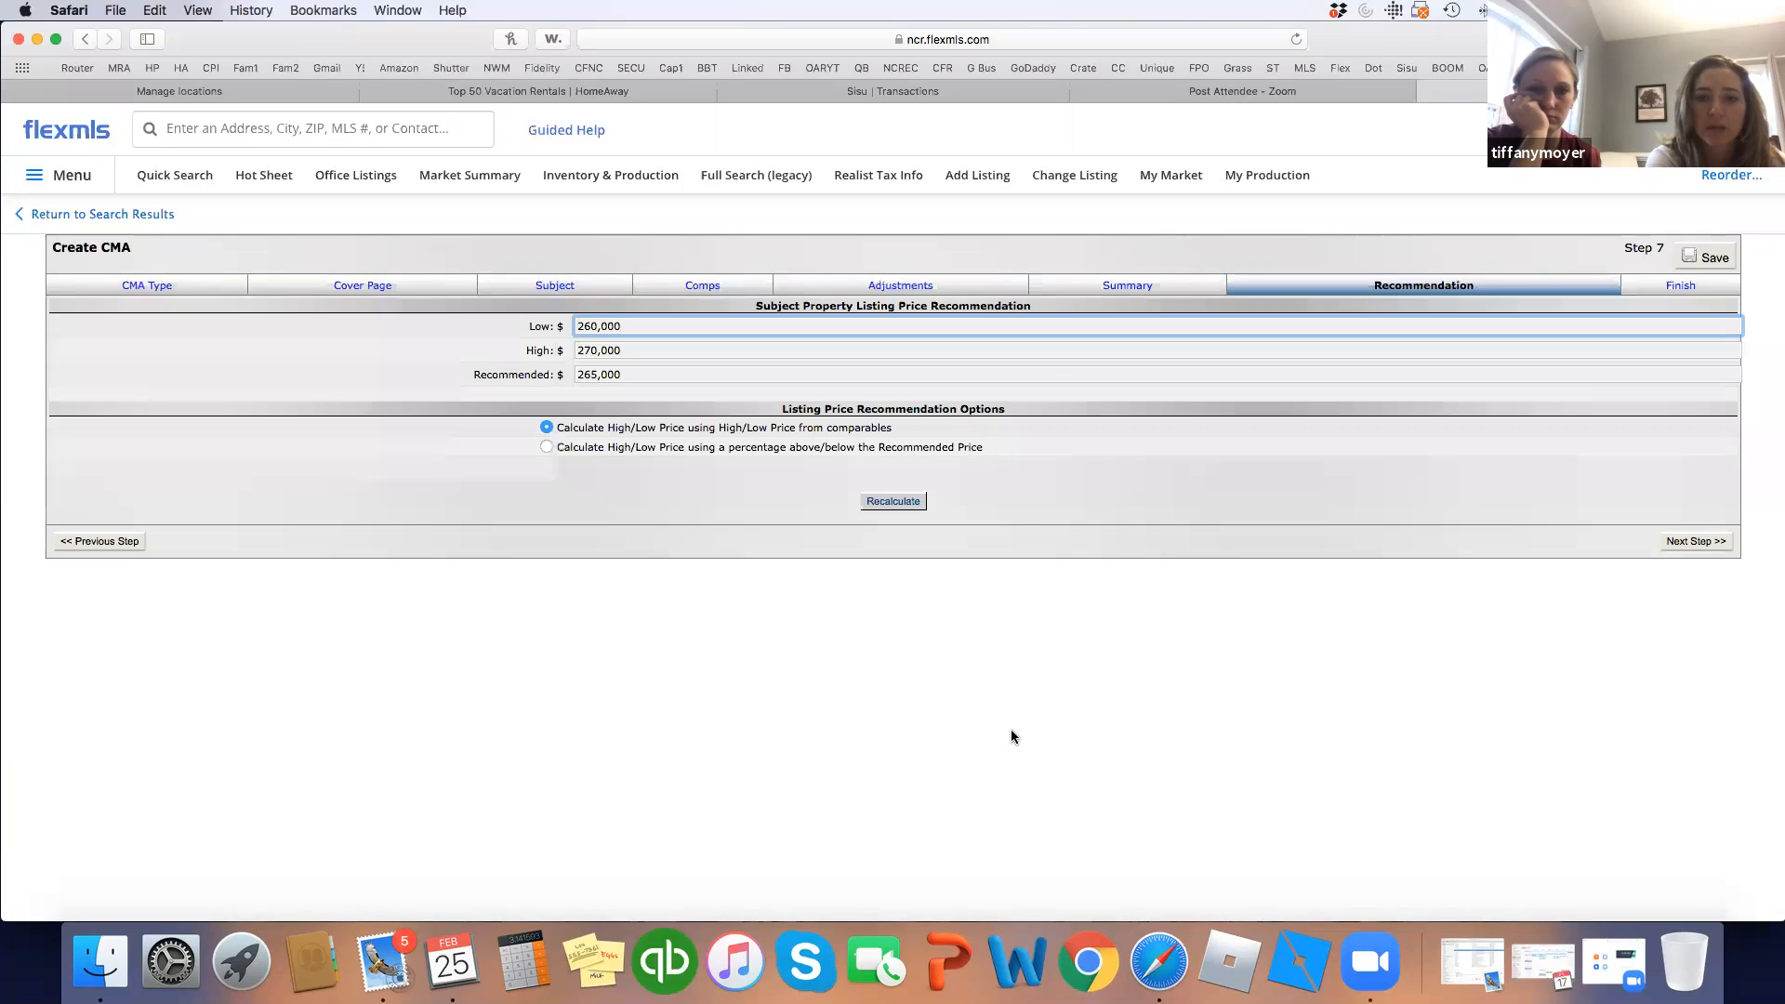
Recalculate to a $254,450–$269,950 range with $262,200 recommended, and view the finished report.
{"action": "left_click", "coordinate": [888, 503]}
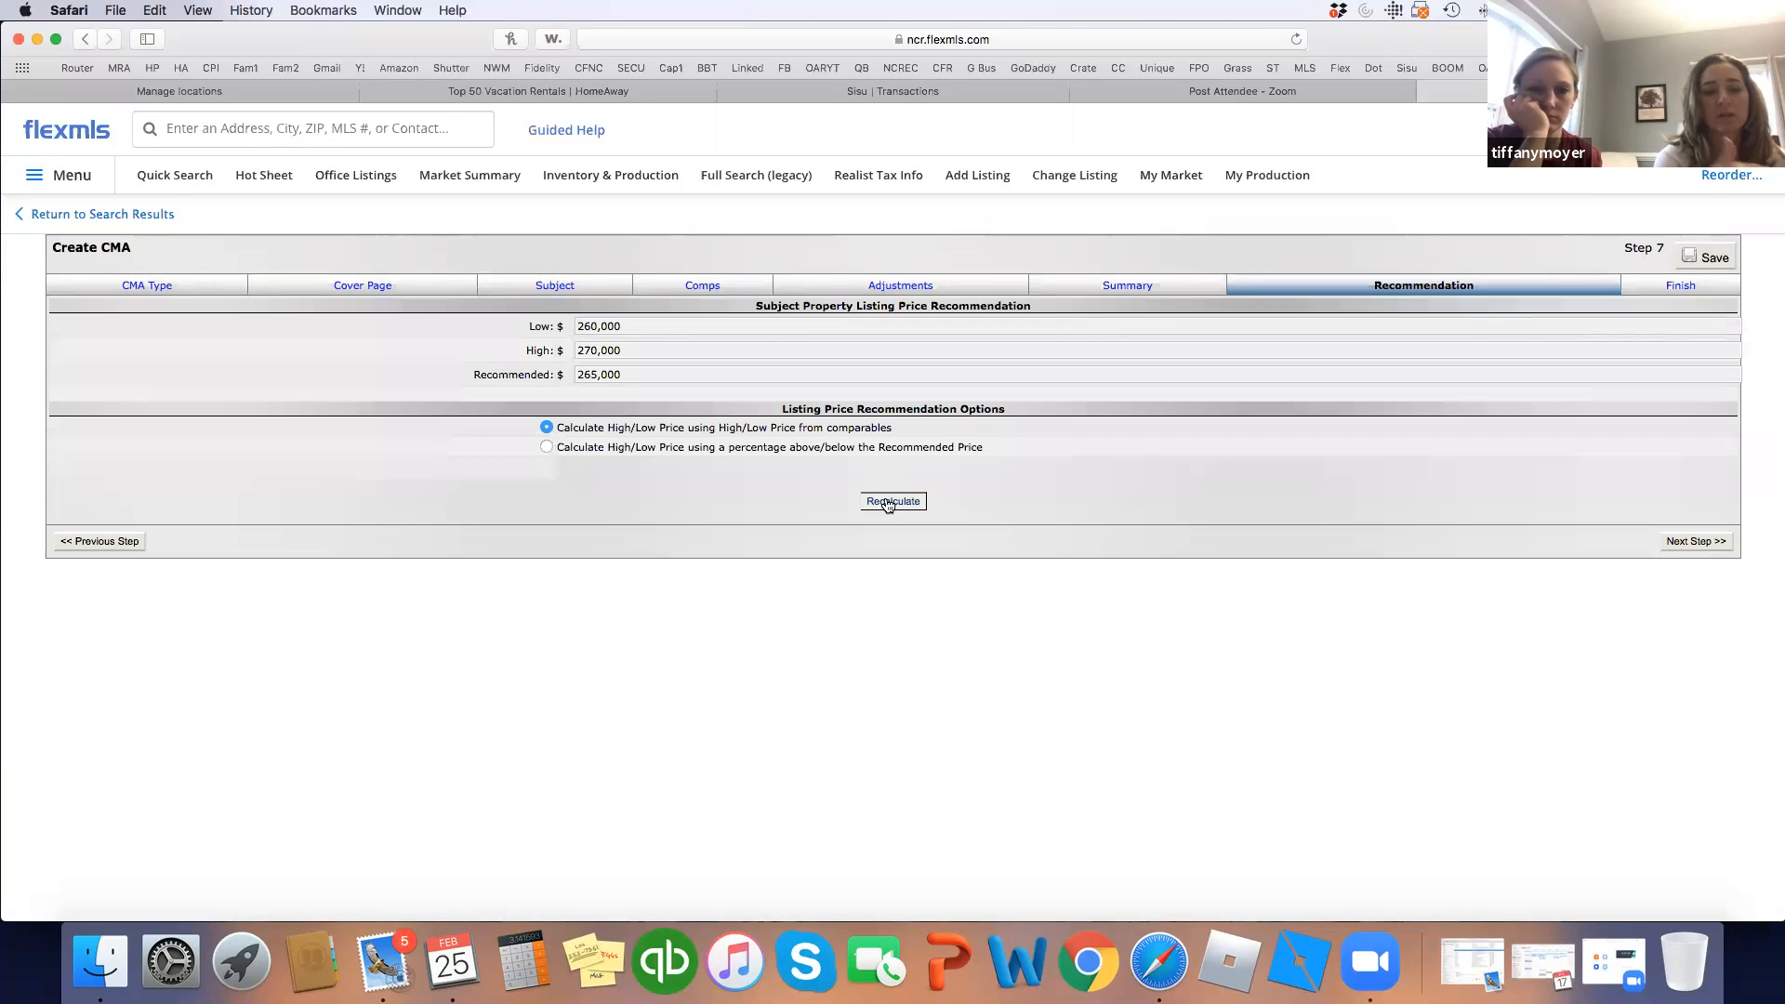
{"action": "left_click", "coordinate": [887, 503]}
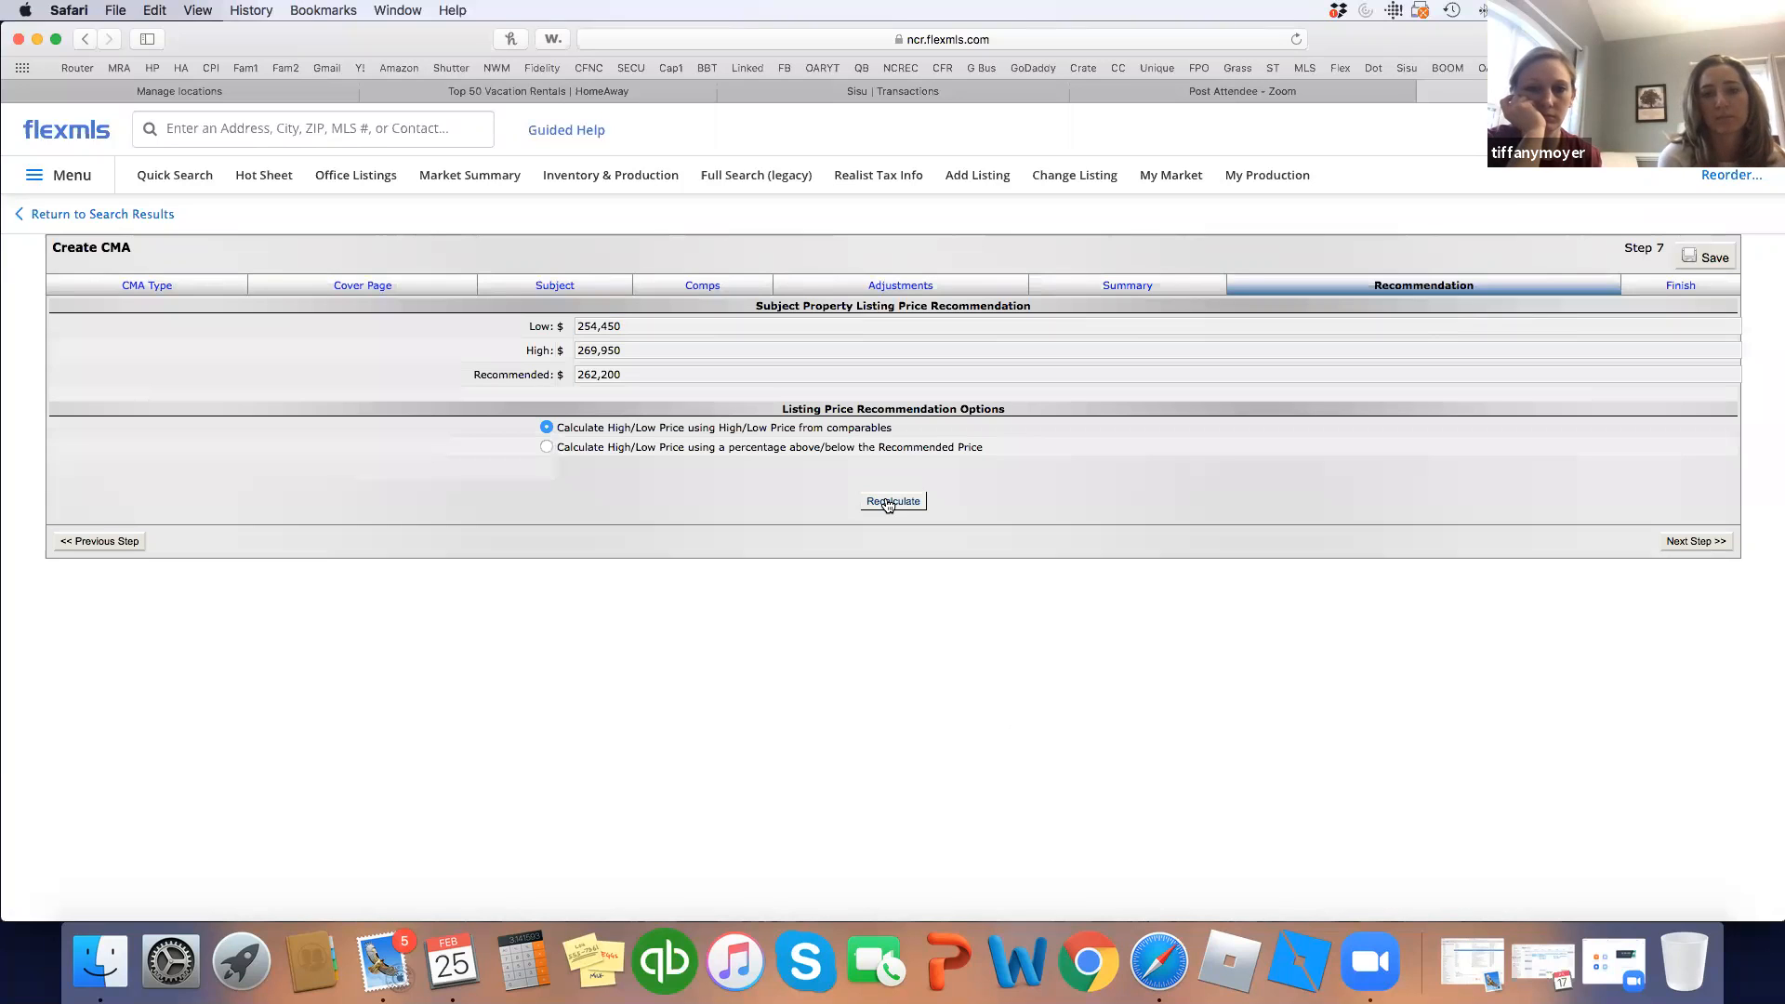
{"action": "left_click", "coordinate": [1701, 541]}
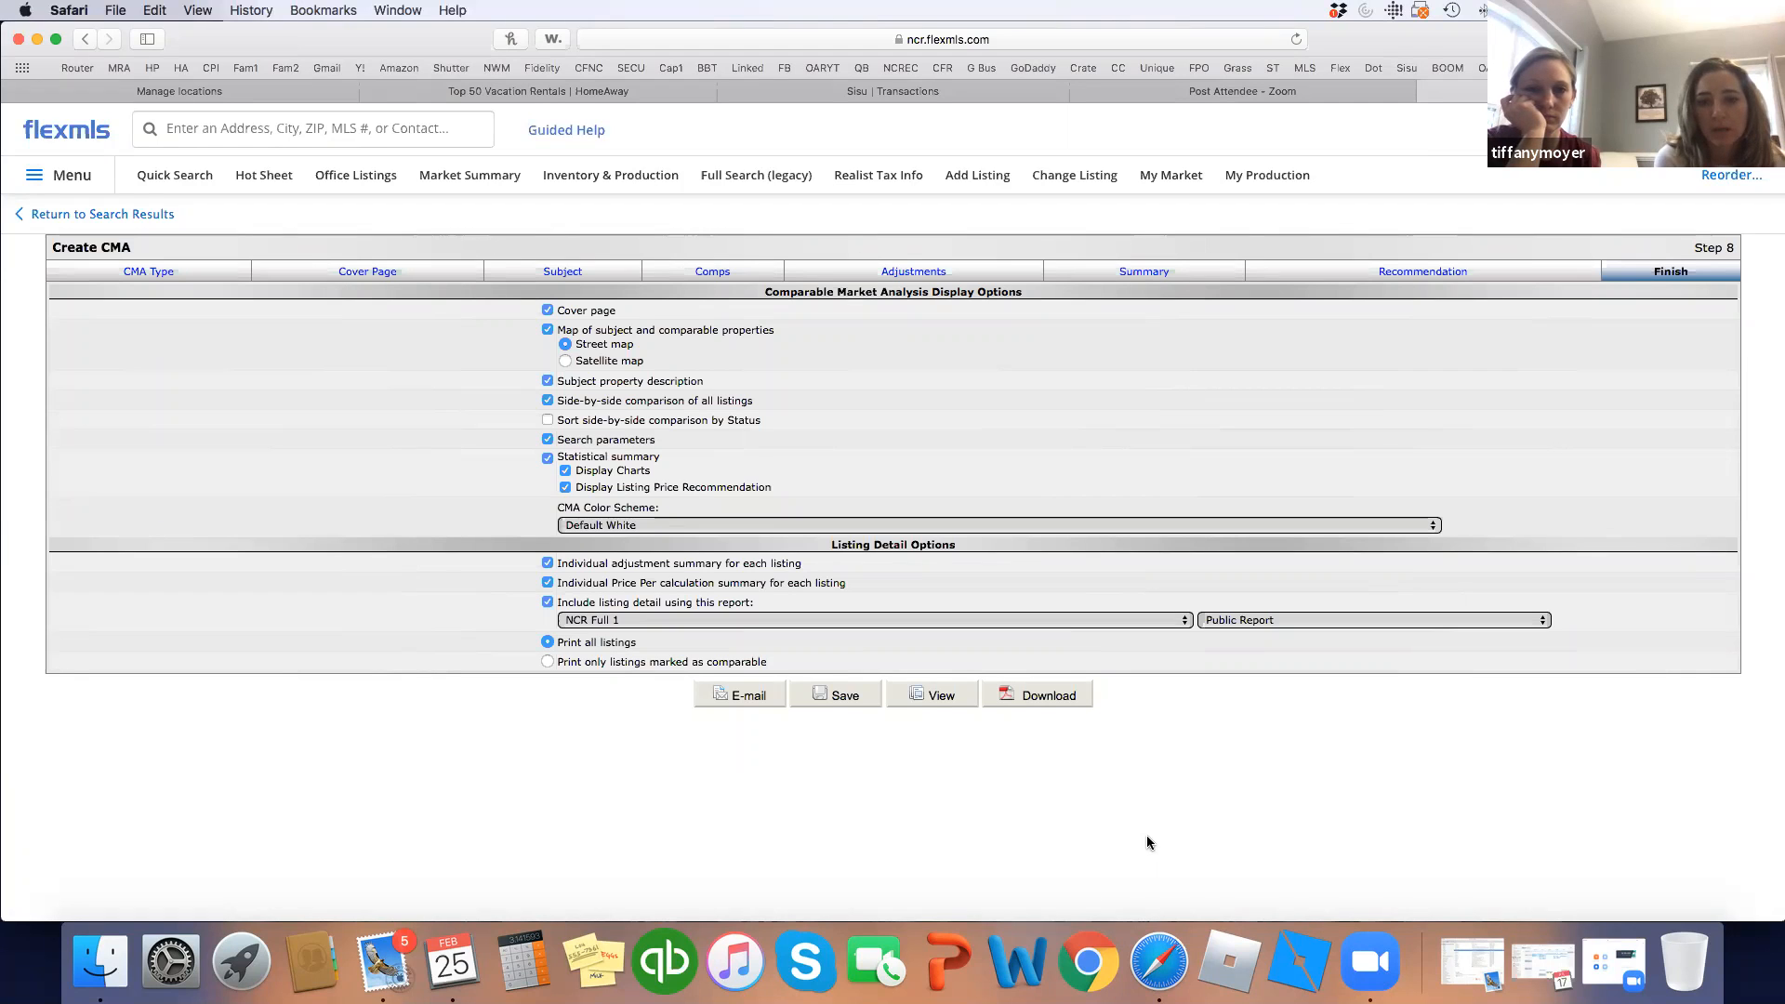
{"action": "left_click", "coordinate": [938, 697]}
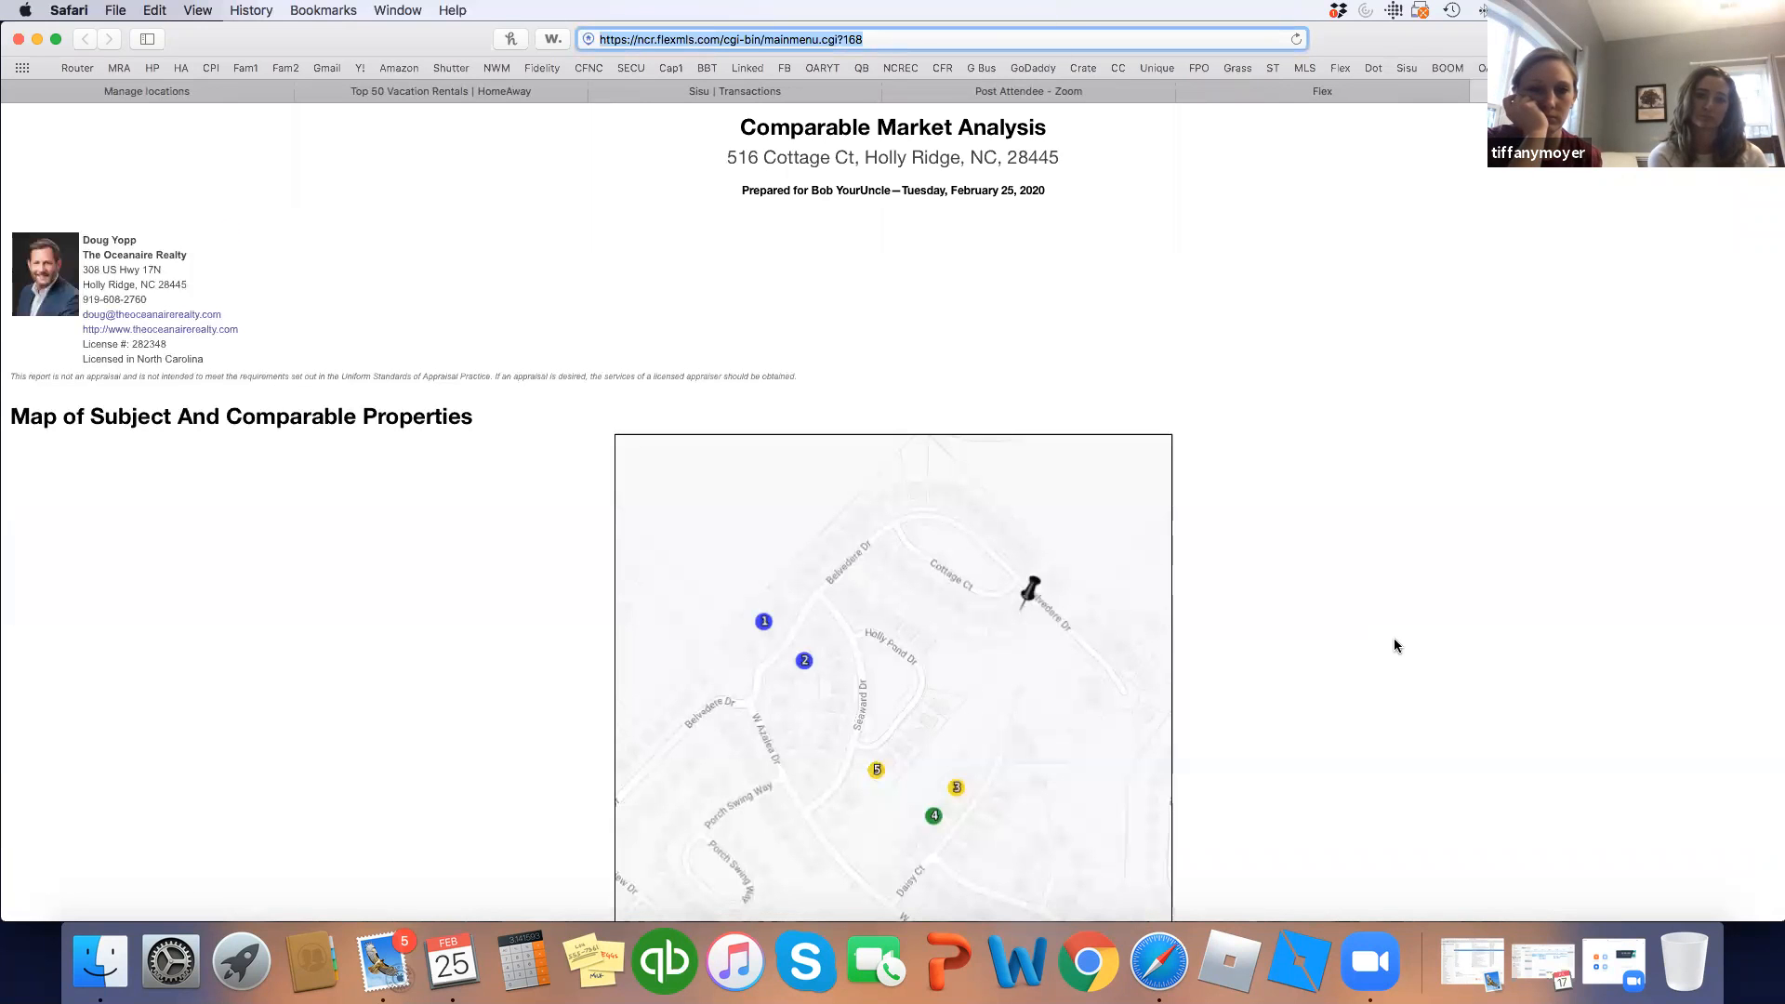
{"action": "scroll", "coordinate": [1393, 638], "scroll_direction": "down", "scroll_amount": 3}
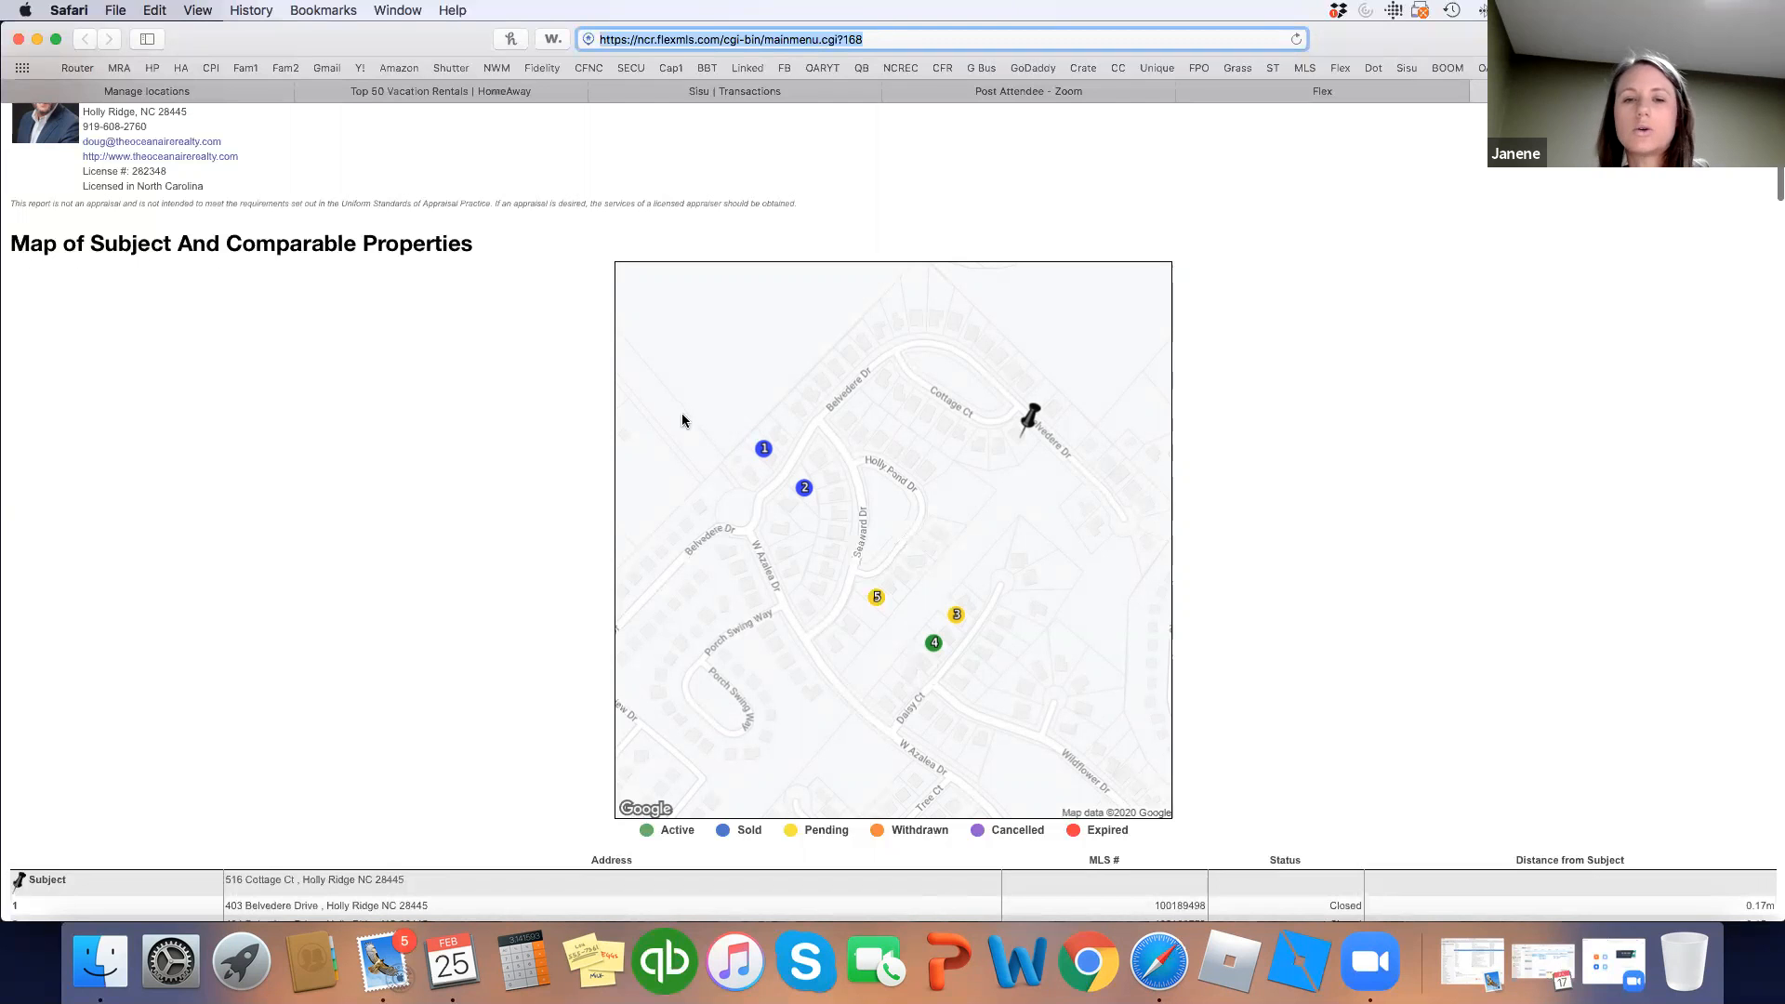
{"action": "scroll", "coordinate": [1404, 706], "scroll_direction": "down", "scroll_amount": 5}
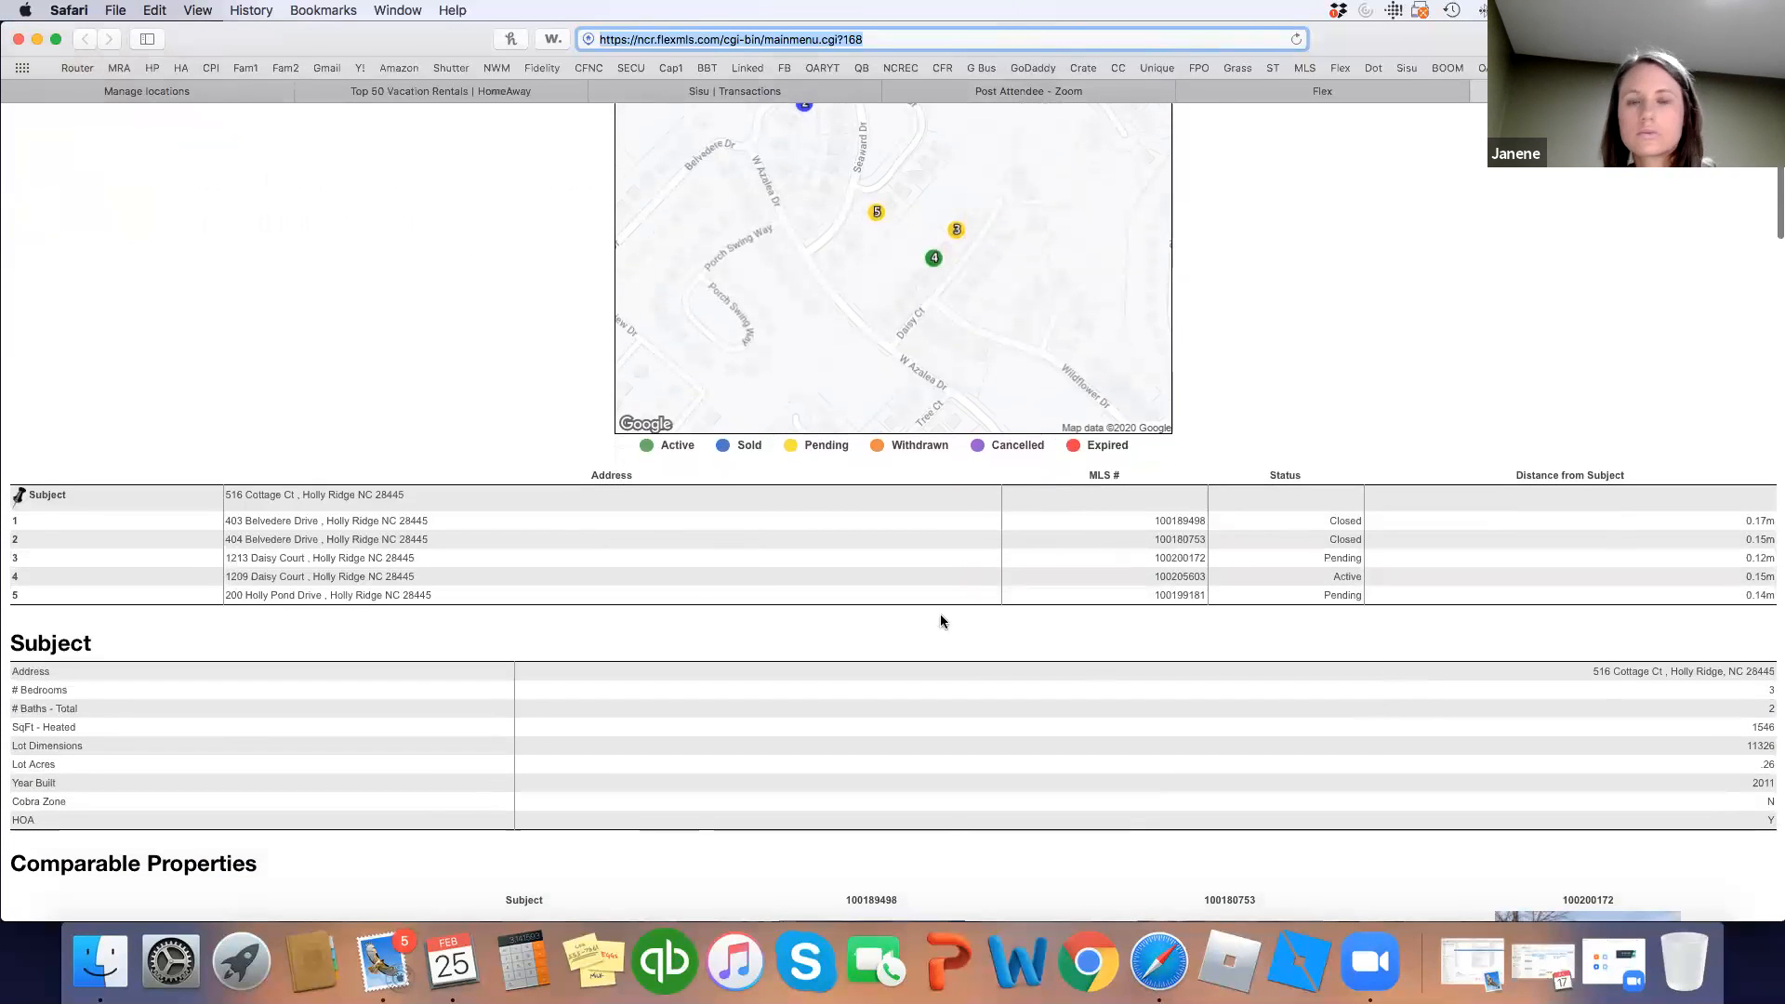
{"action": "scroll", "coordinate": [771, 522], "scroll_direction": "up", "scroll_amount": 4}
{"action": "scroll", "coordinate": [768, 533], "scroll_direction": "down", "scroll_amount": 1}
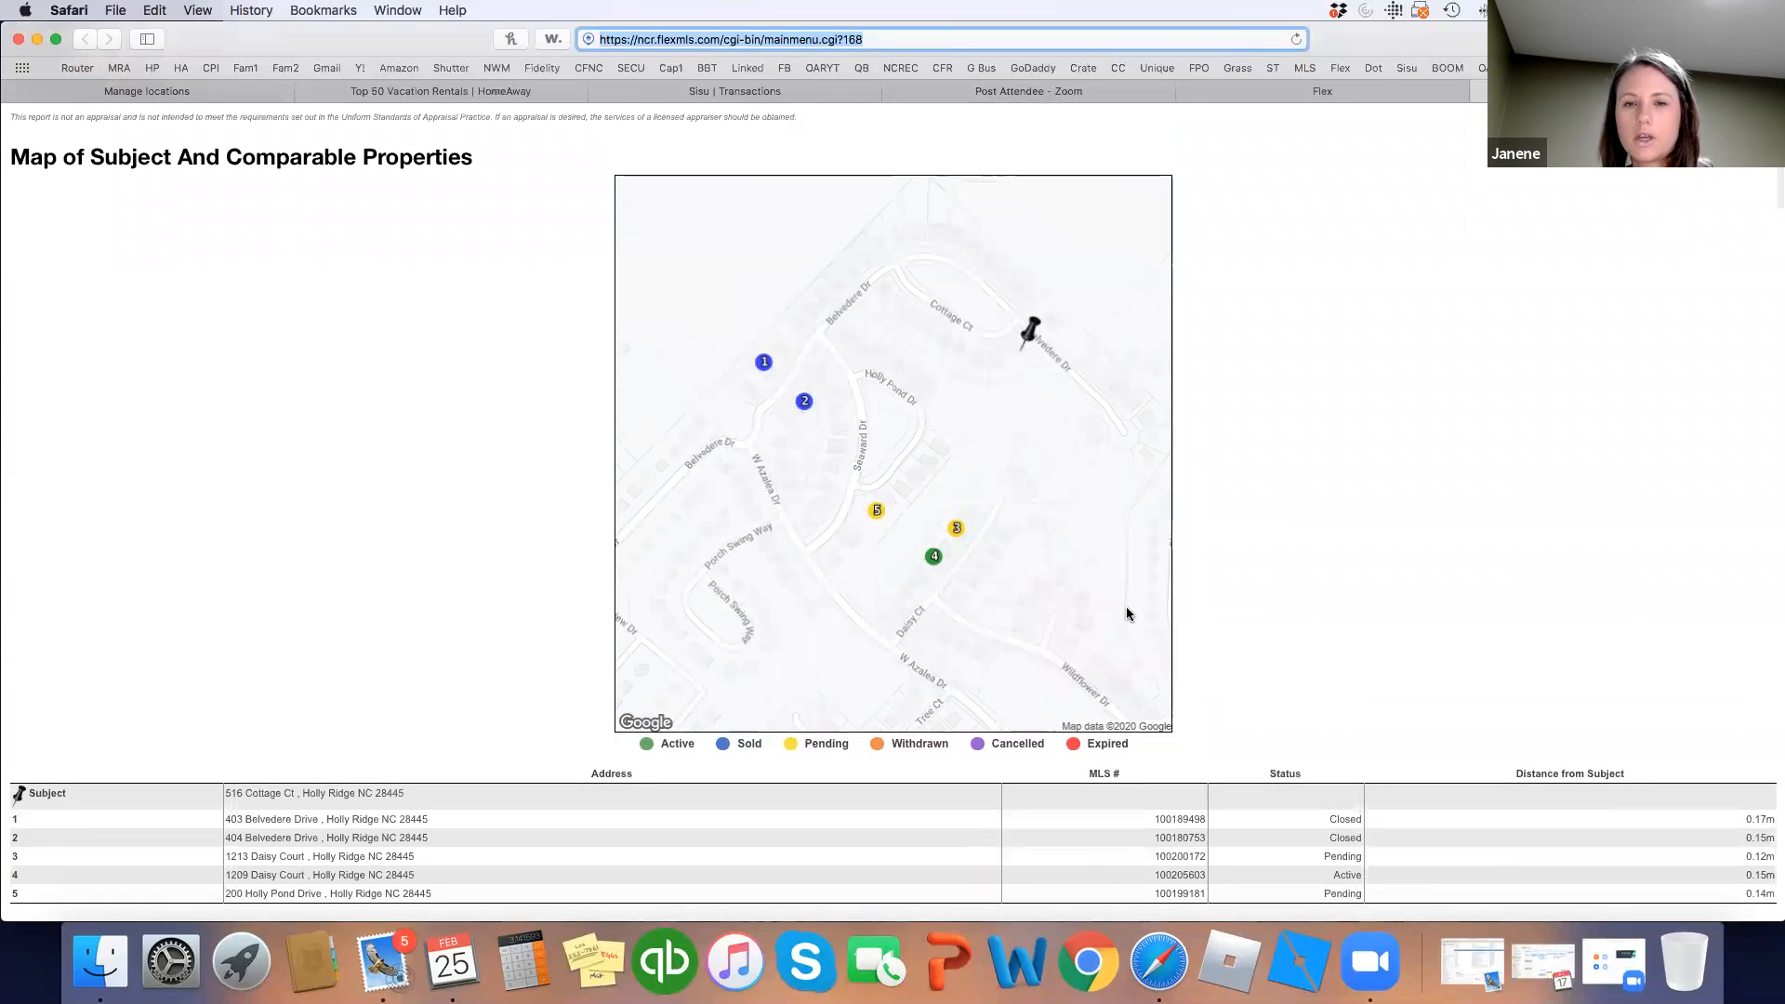
{"action": "scroll", "coordinate": [1211, 638], "scroll_direction": "down", "scroll_amount": 6}
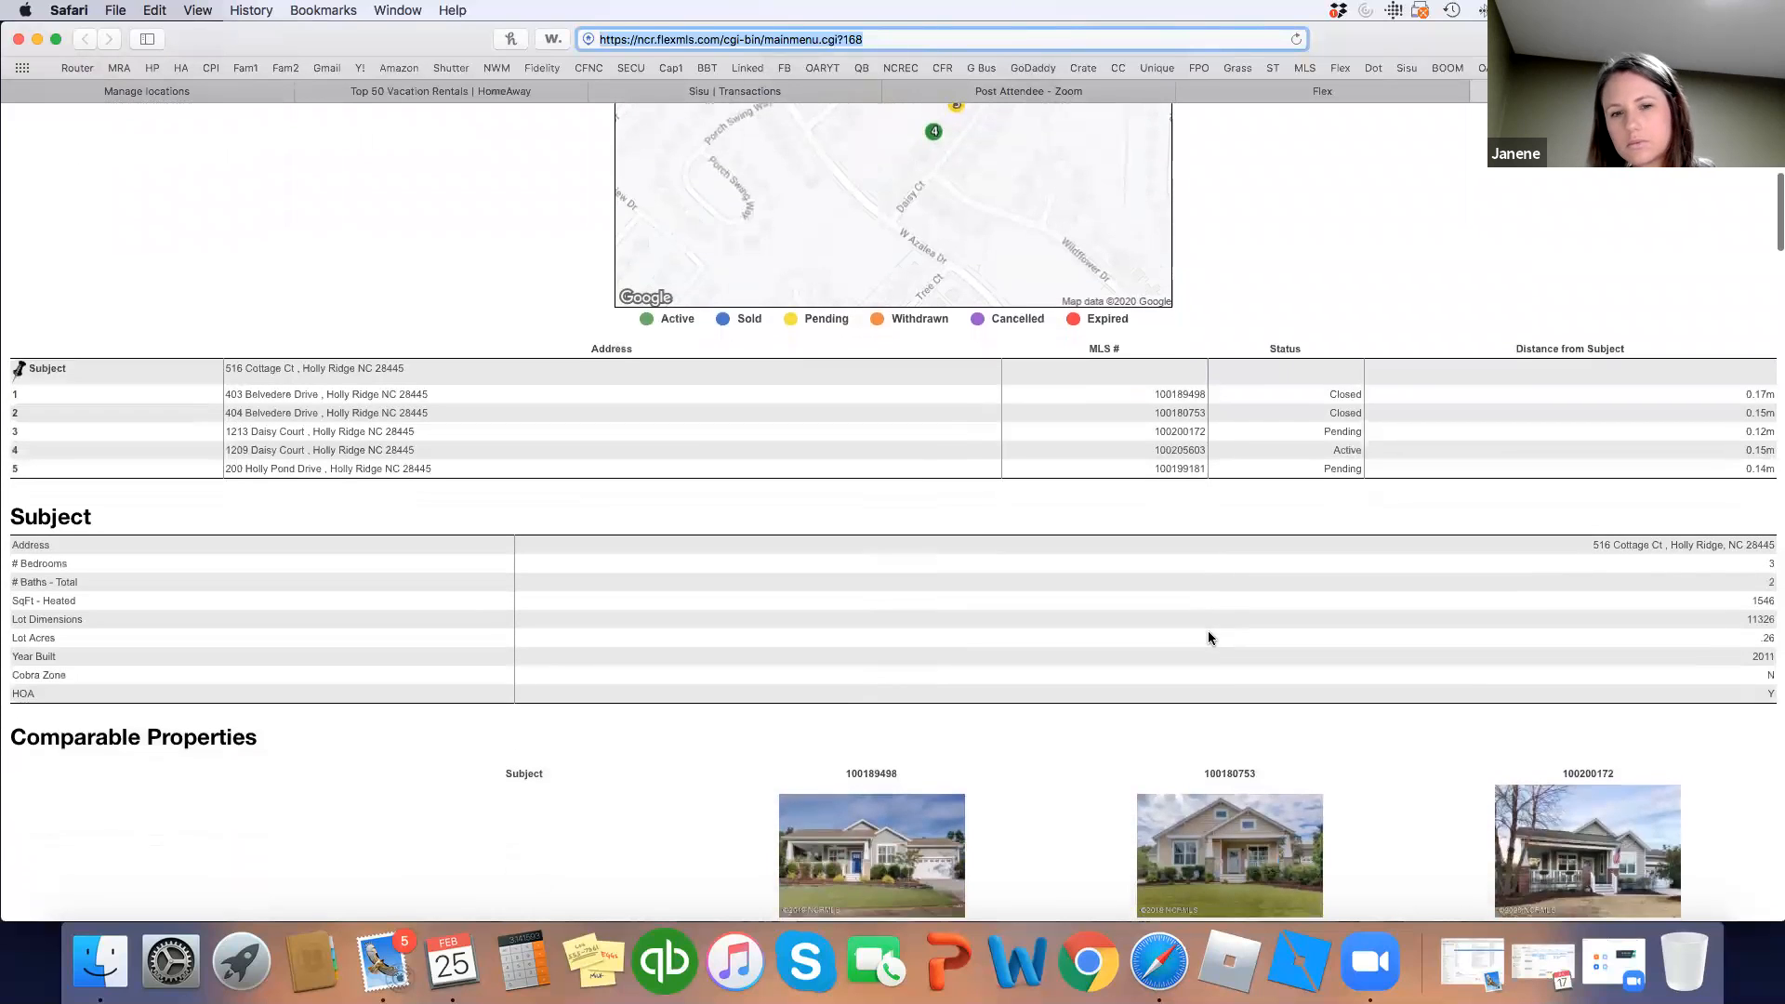
{"action": "scroll", "coordinate": [1213, 641], "scroll_direction": "down", "scroll_amount": 6}
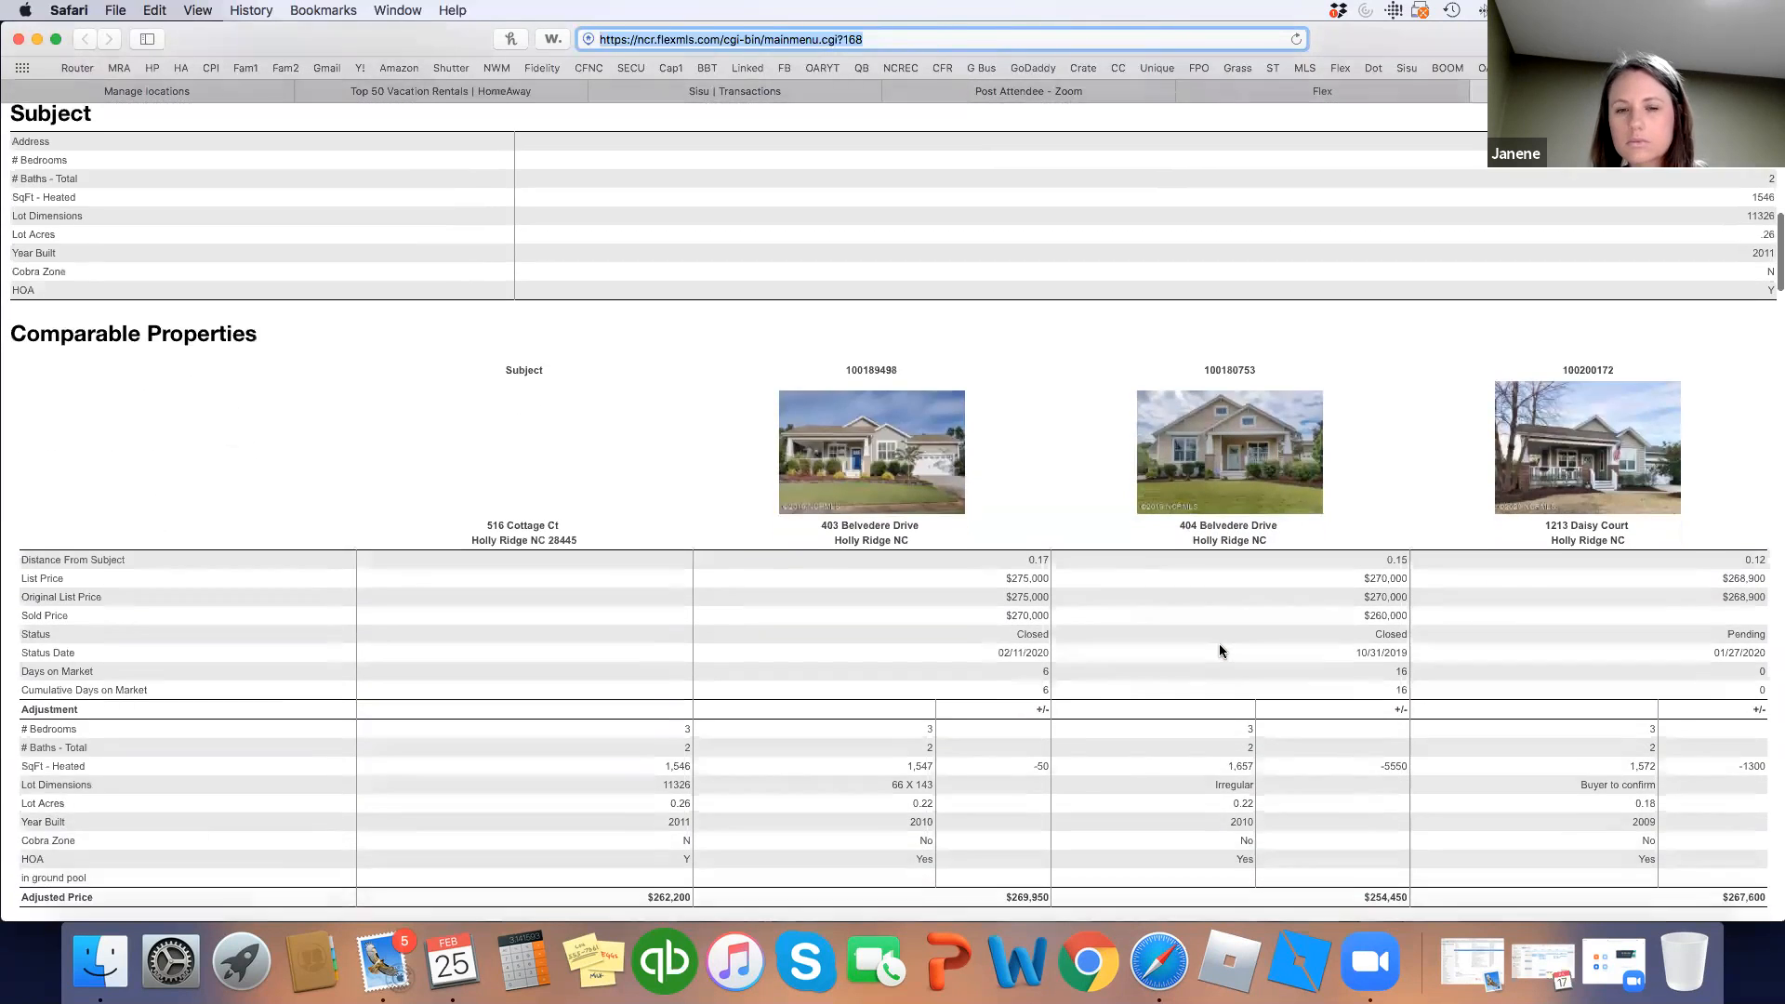
{"action": "scroll", "coordinate": [1219, 643], "scroll_direction": "down", "scroll_amount": 3}
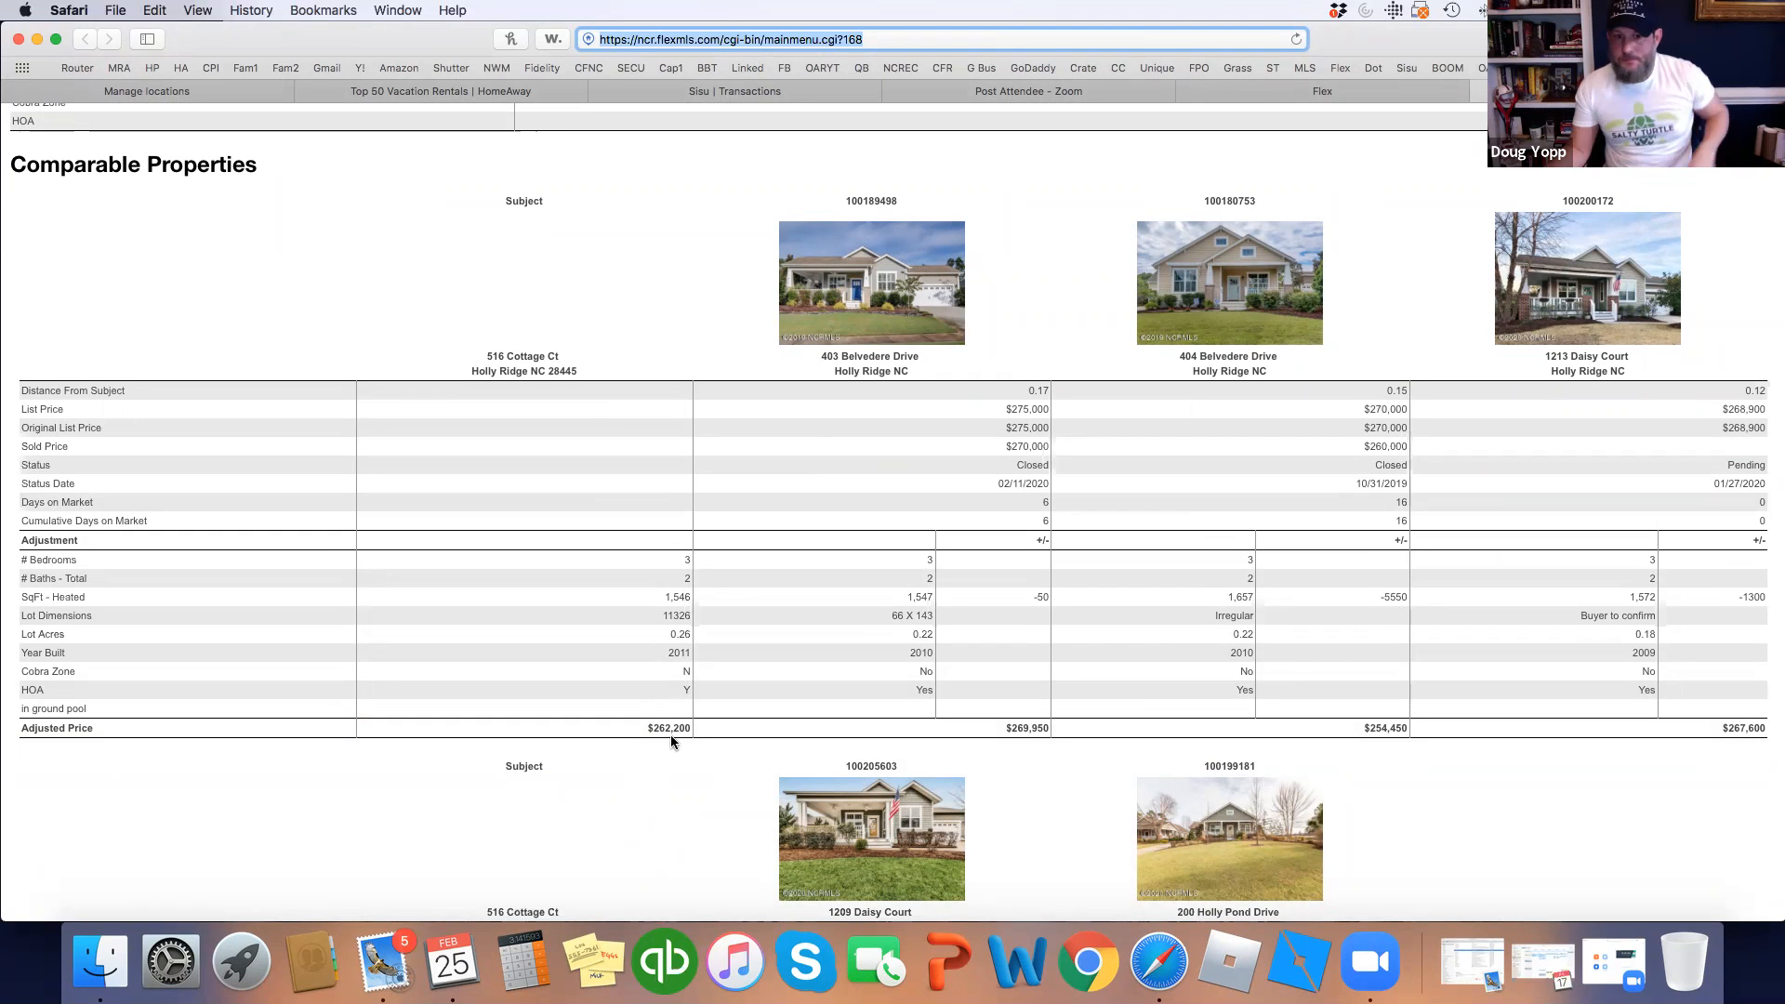
{"action": "scroll", "coordinate": [672, 736], "scroll_direction": "down", "scroll_amount": 2}
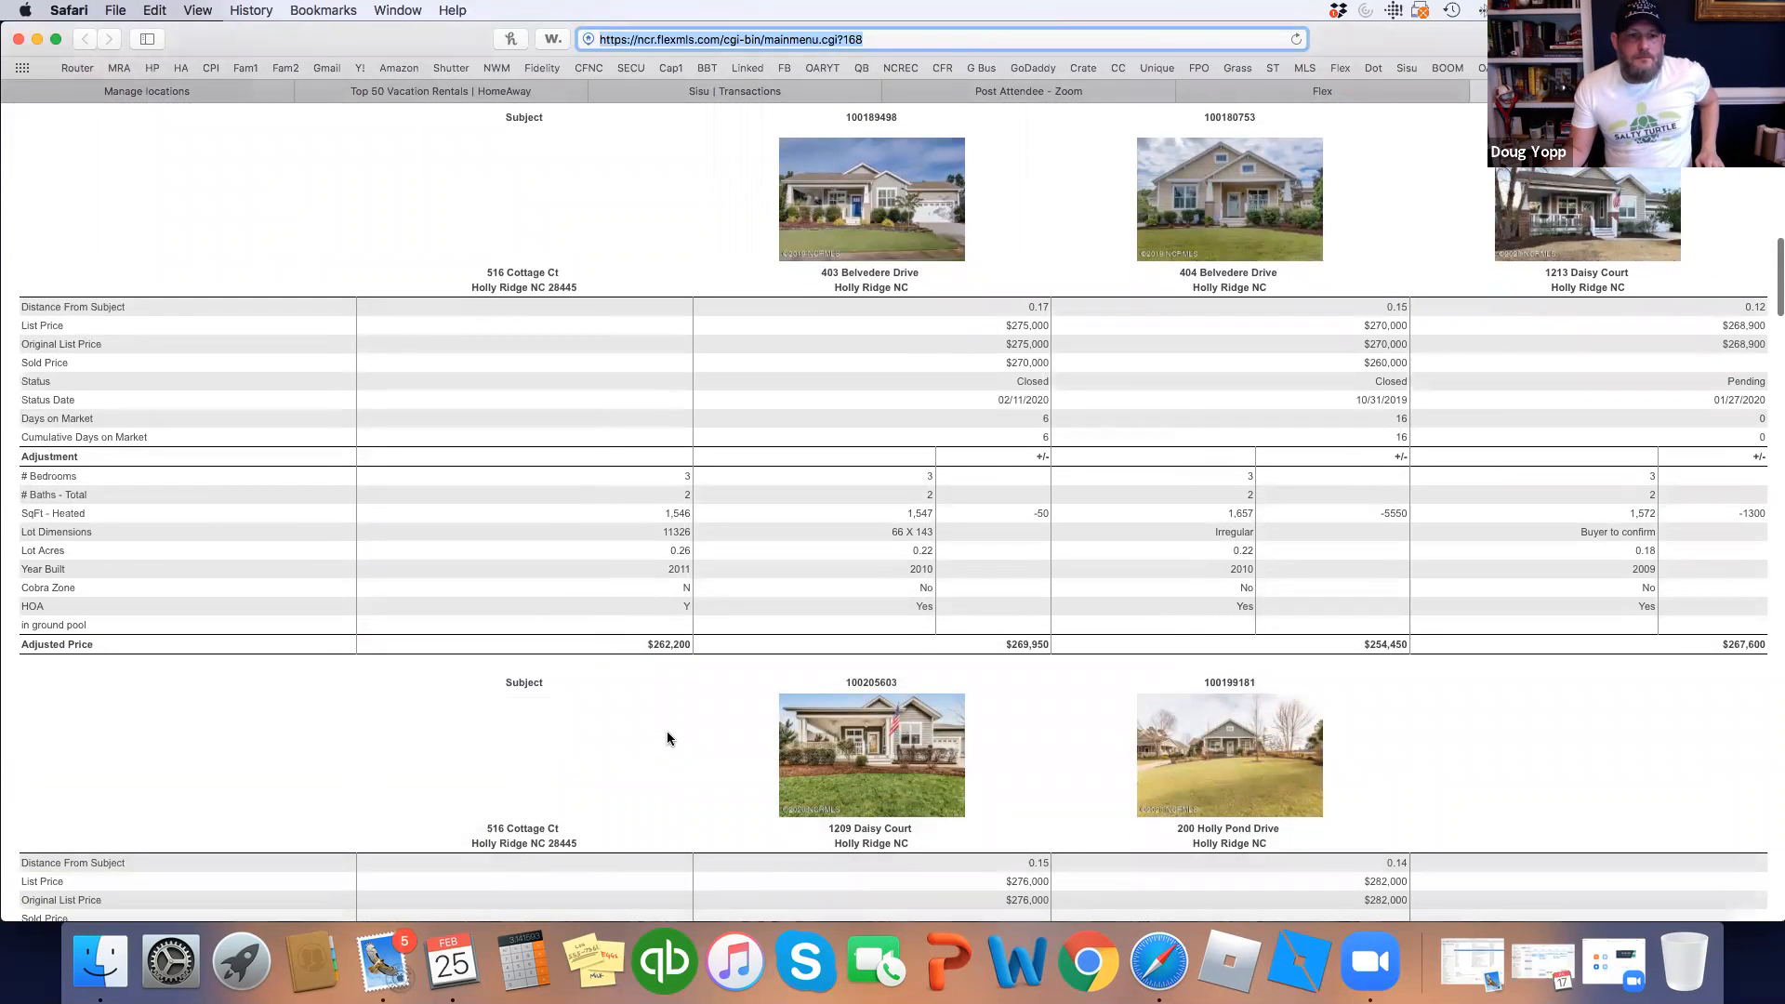
{"action": "scroll", "coordinate": [667, 738], "scroll_direction": "down", "scroll_amount": 4}
{"action": "scroll", "coordinate": [667, 739], "scroll_direction": "down", "scroll_amount": 5}
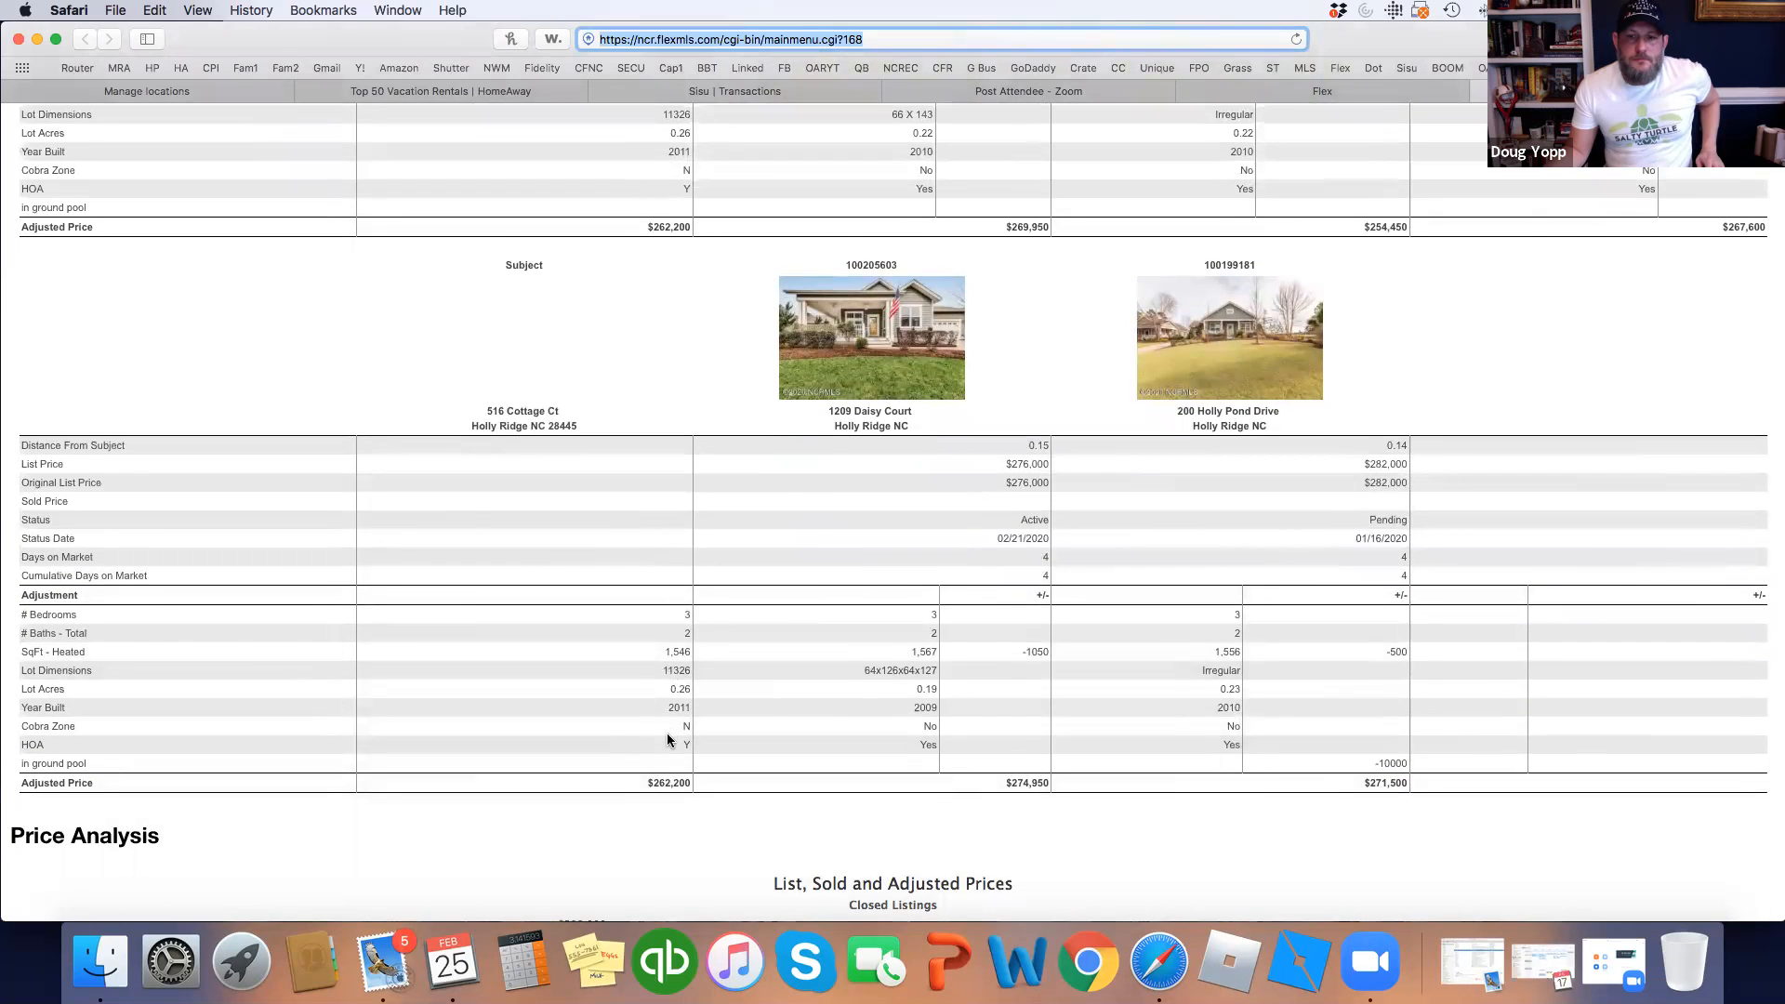
{"action": "scroll", "coordinate": [666, 740], "scroll_direction": "down", "scroll_amount": 1}
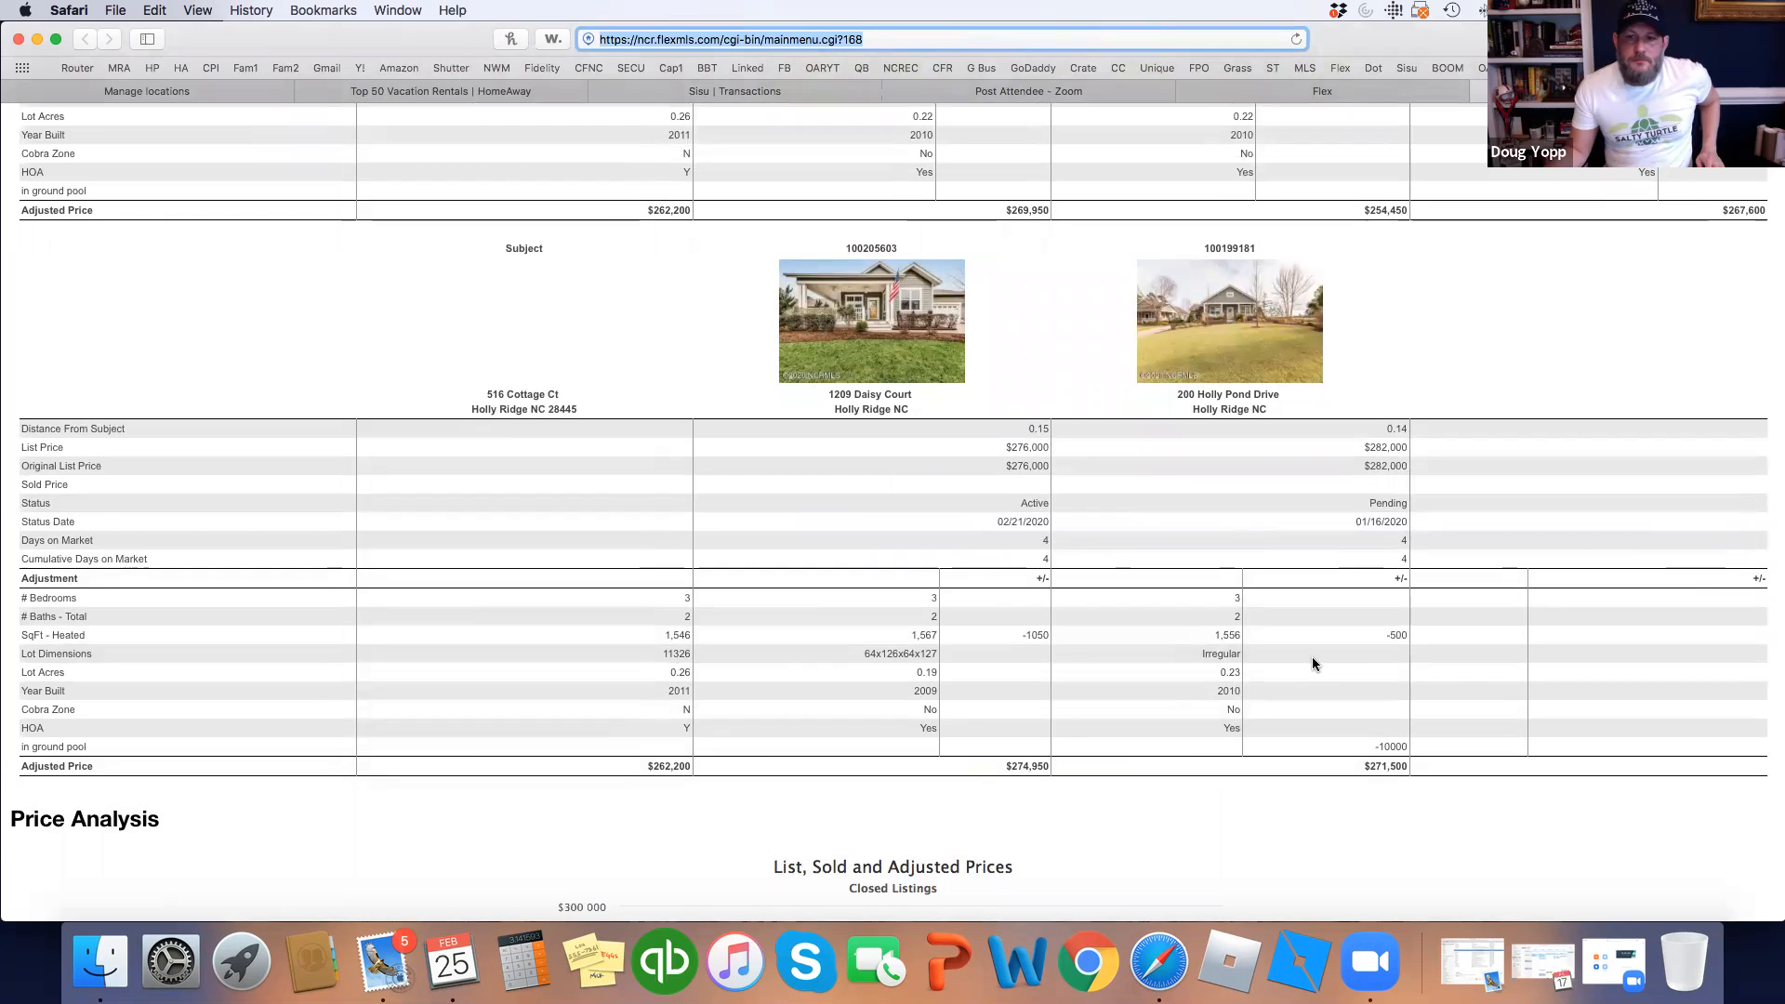
{"action": "scroll", "coordinate": [1312, 663], "scroll_direction": "down", "scroll_amount": 1}
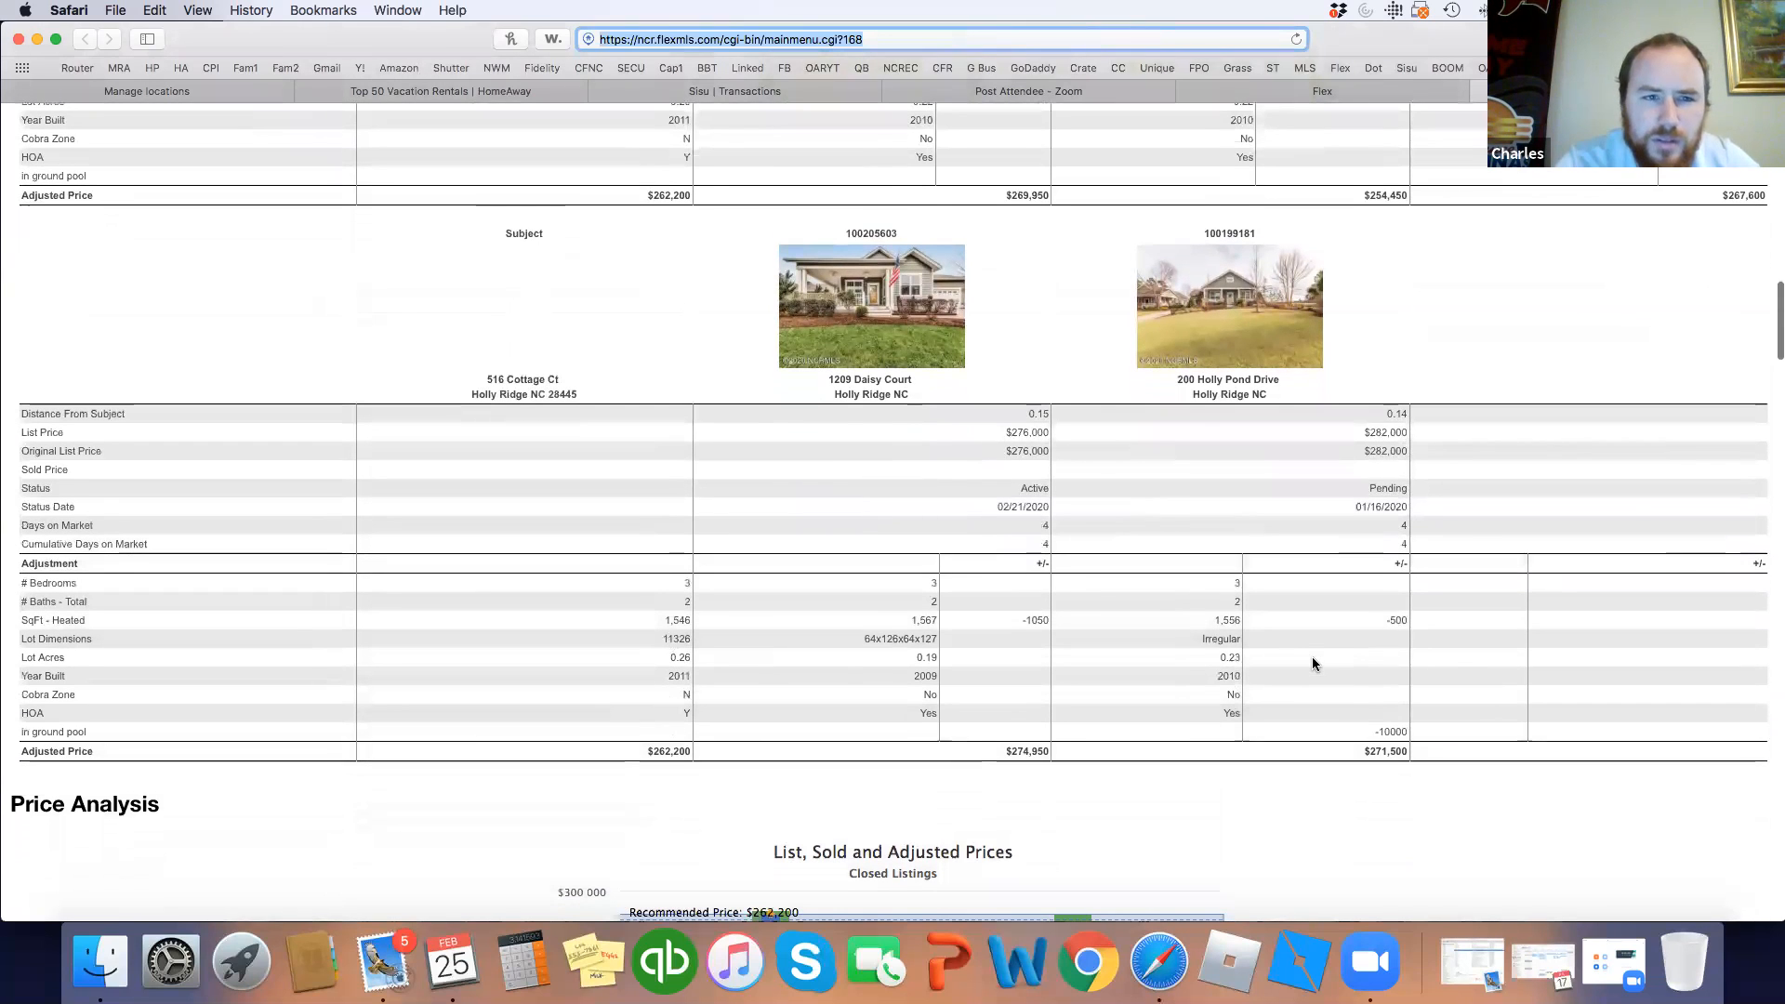
{"action": "scroll", "coordinate": [1312, 662], "scroll_direction": "down", "scroll_amount": 1}
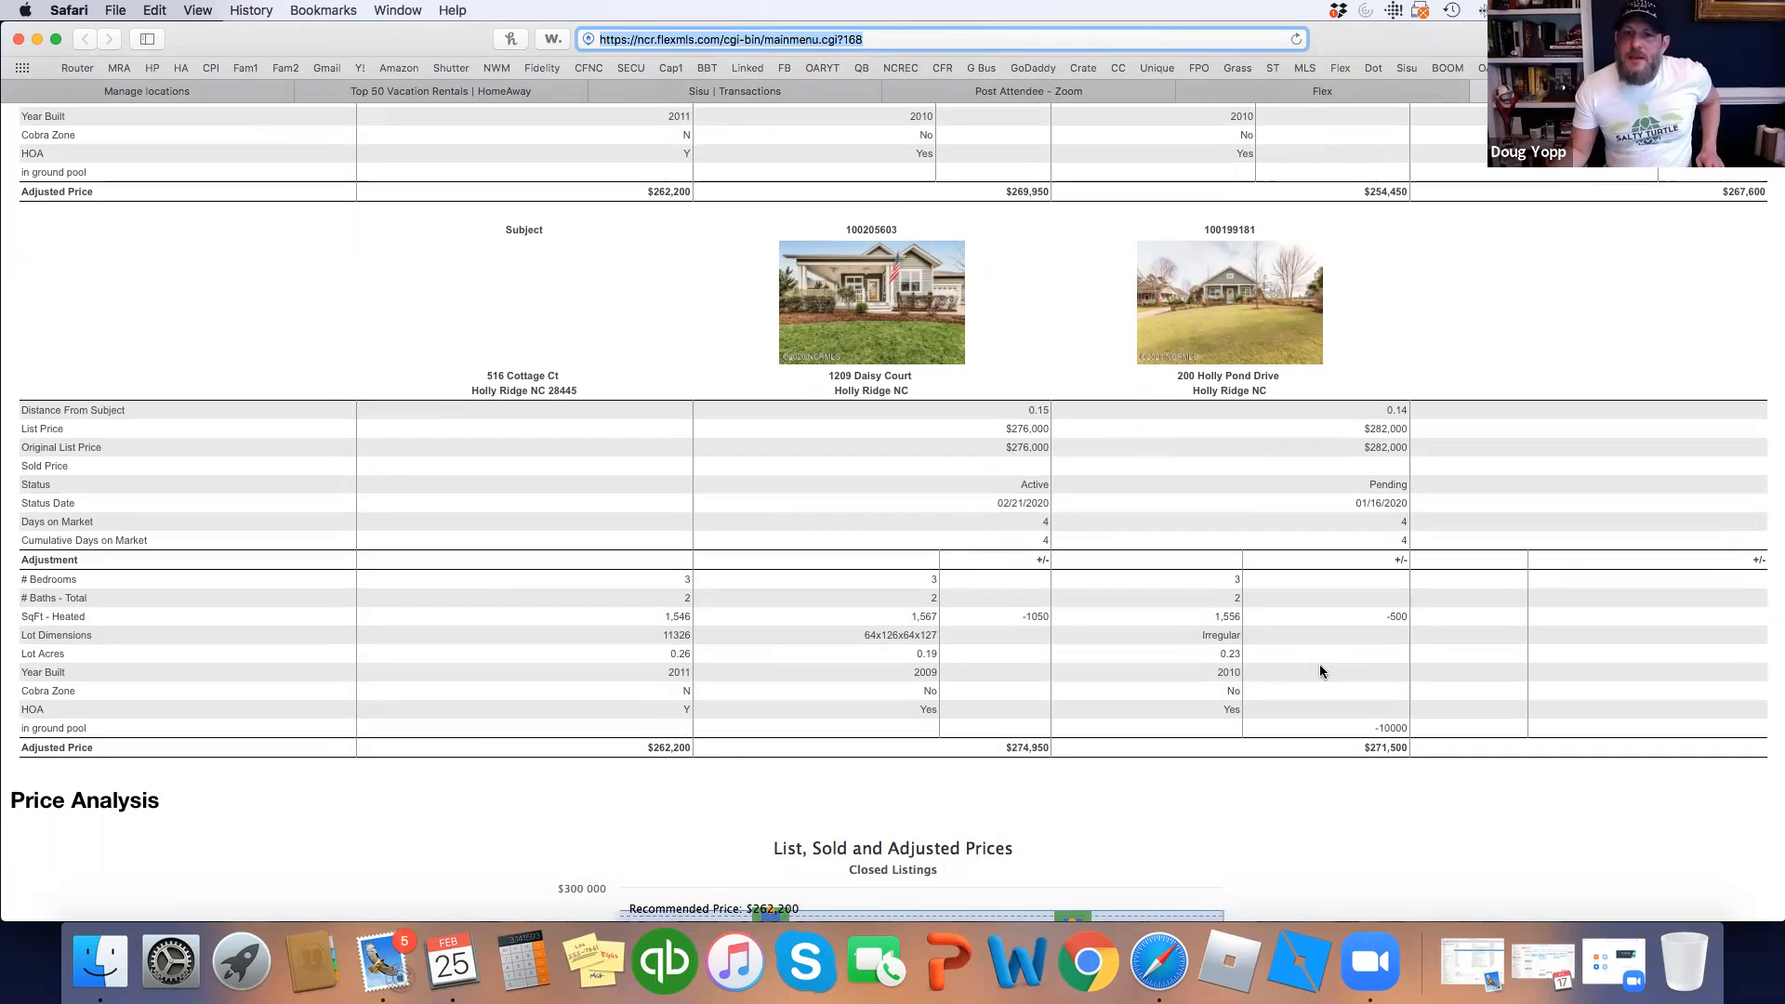
{"action": "scroll", "coordinate": [1366, 704], "scroll_direction": "down", "scroll_amount": 3}
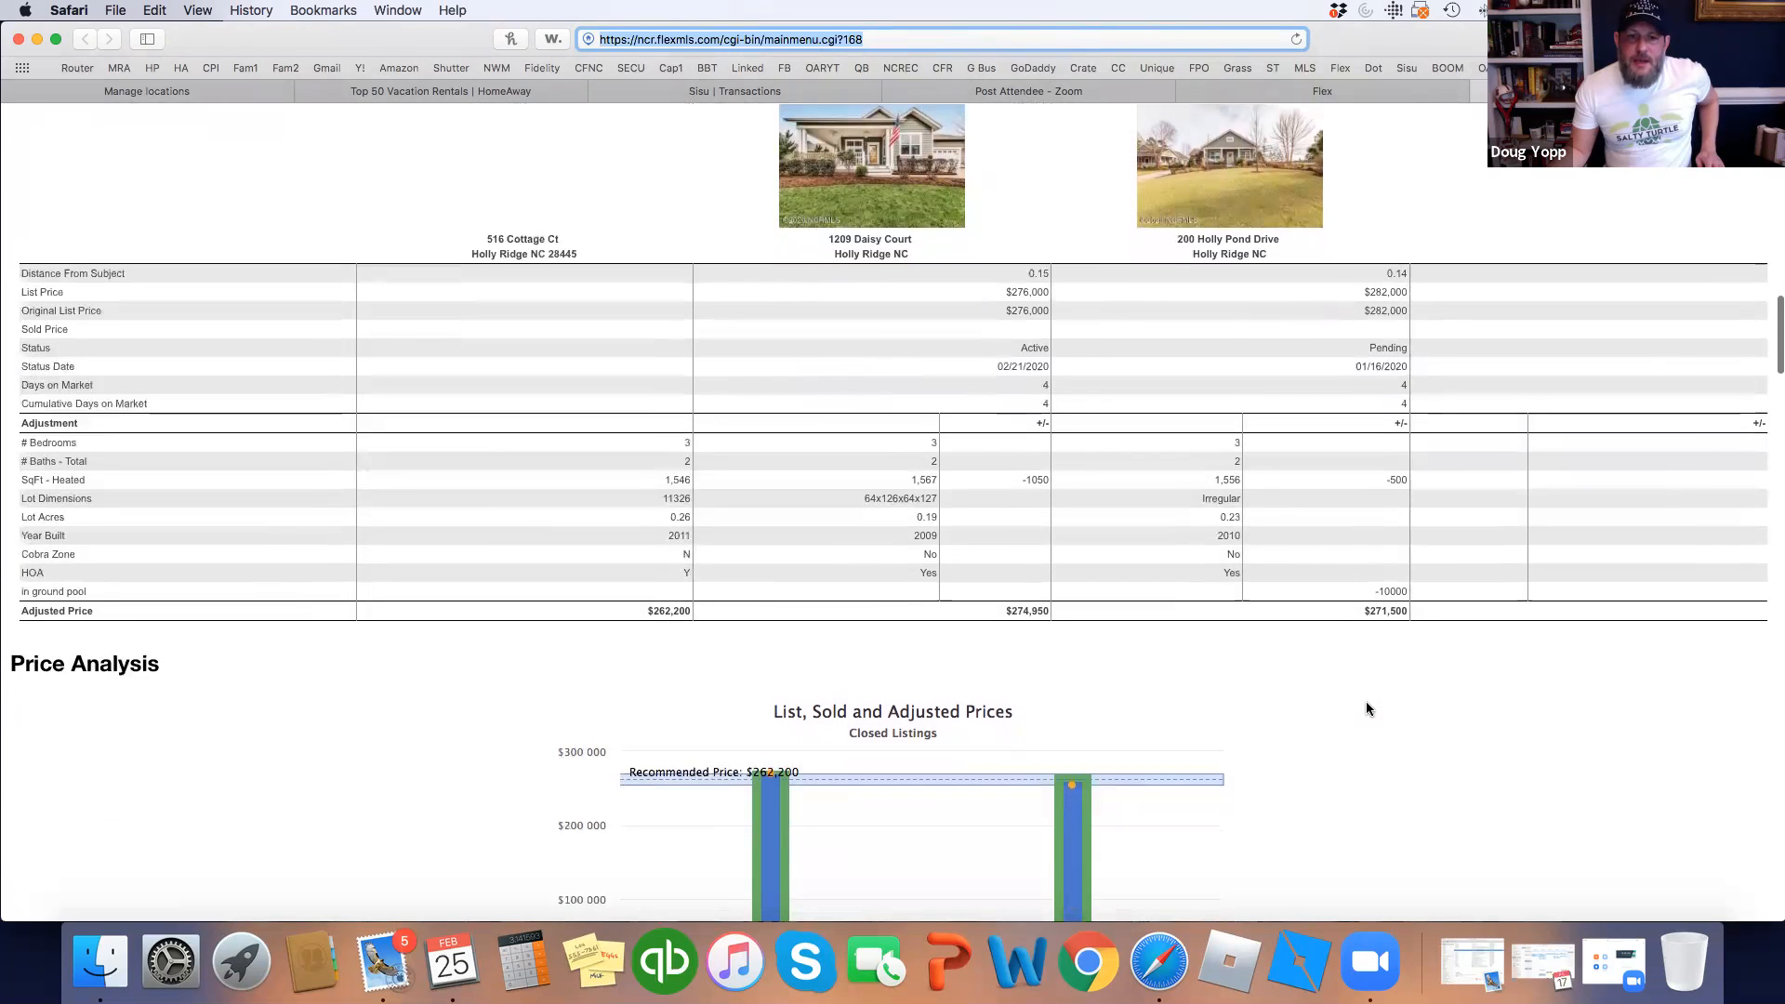
{"action": "scroll", "coordinate": [1367, 704], "scroll_direction": "down", "scroll_amount": 1}
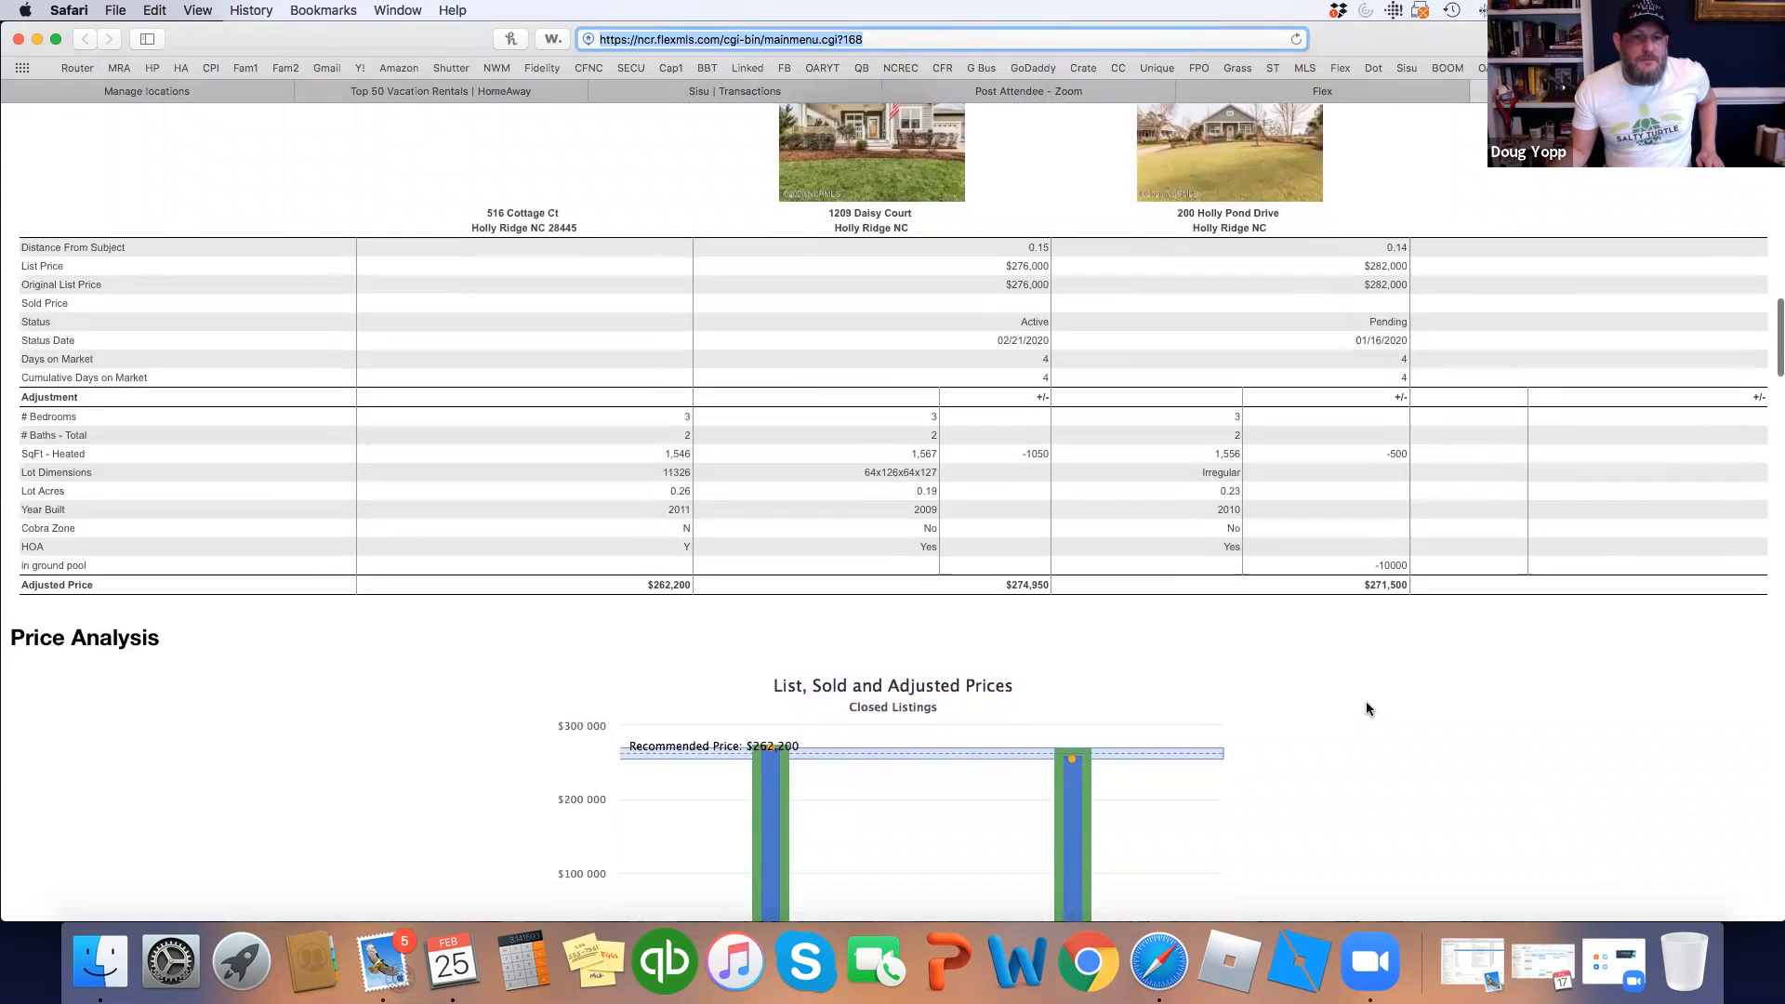
{"action": "scroll", "coordinate": [1367, 708], "scroll_direction": "down", "scroll_amount": 2}
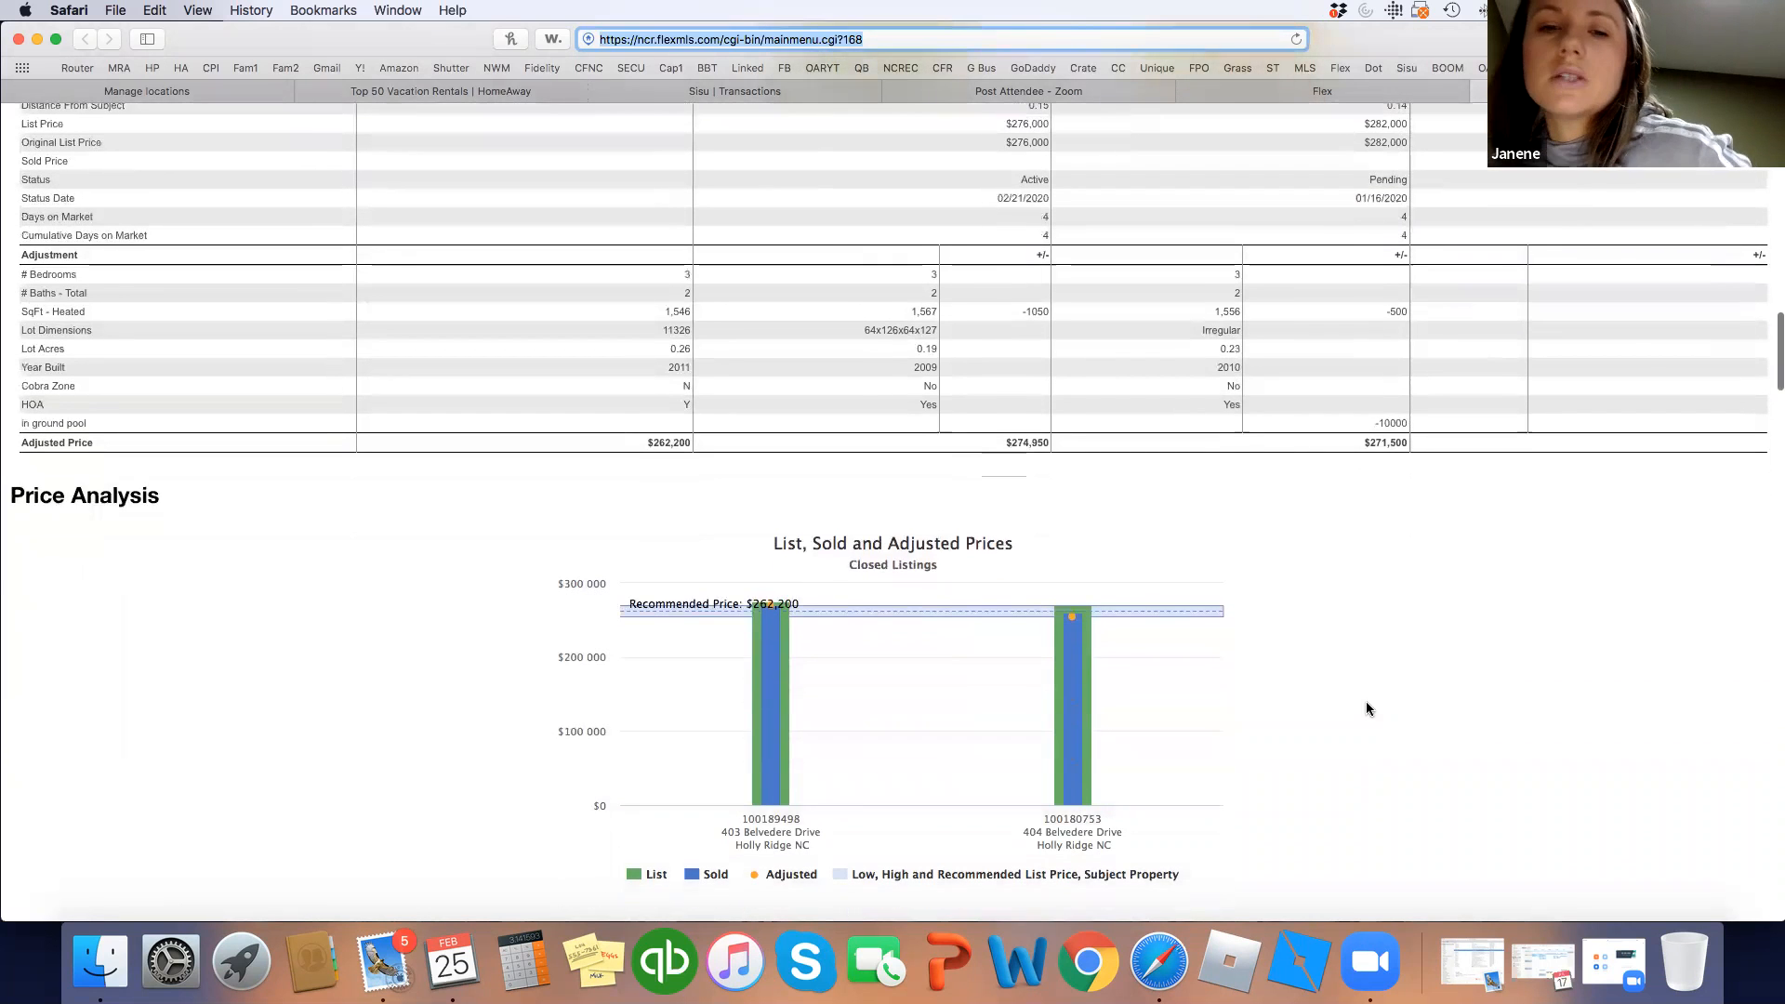
{"action": "scroll", "coordinate": [1364, 709], "scroll_direction": "up", "scroll_amount": 12}
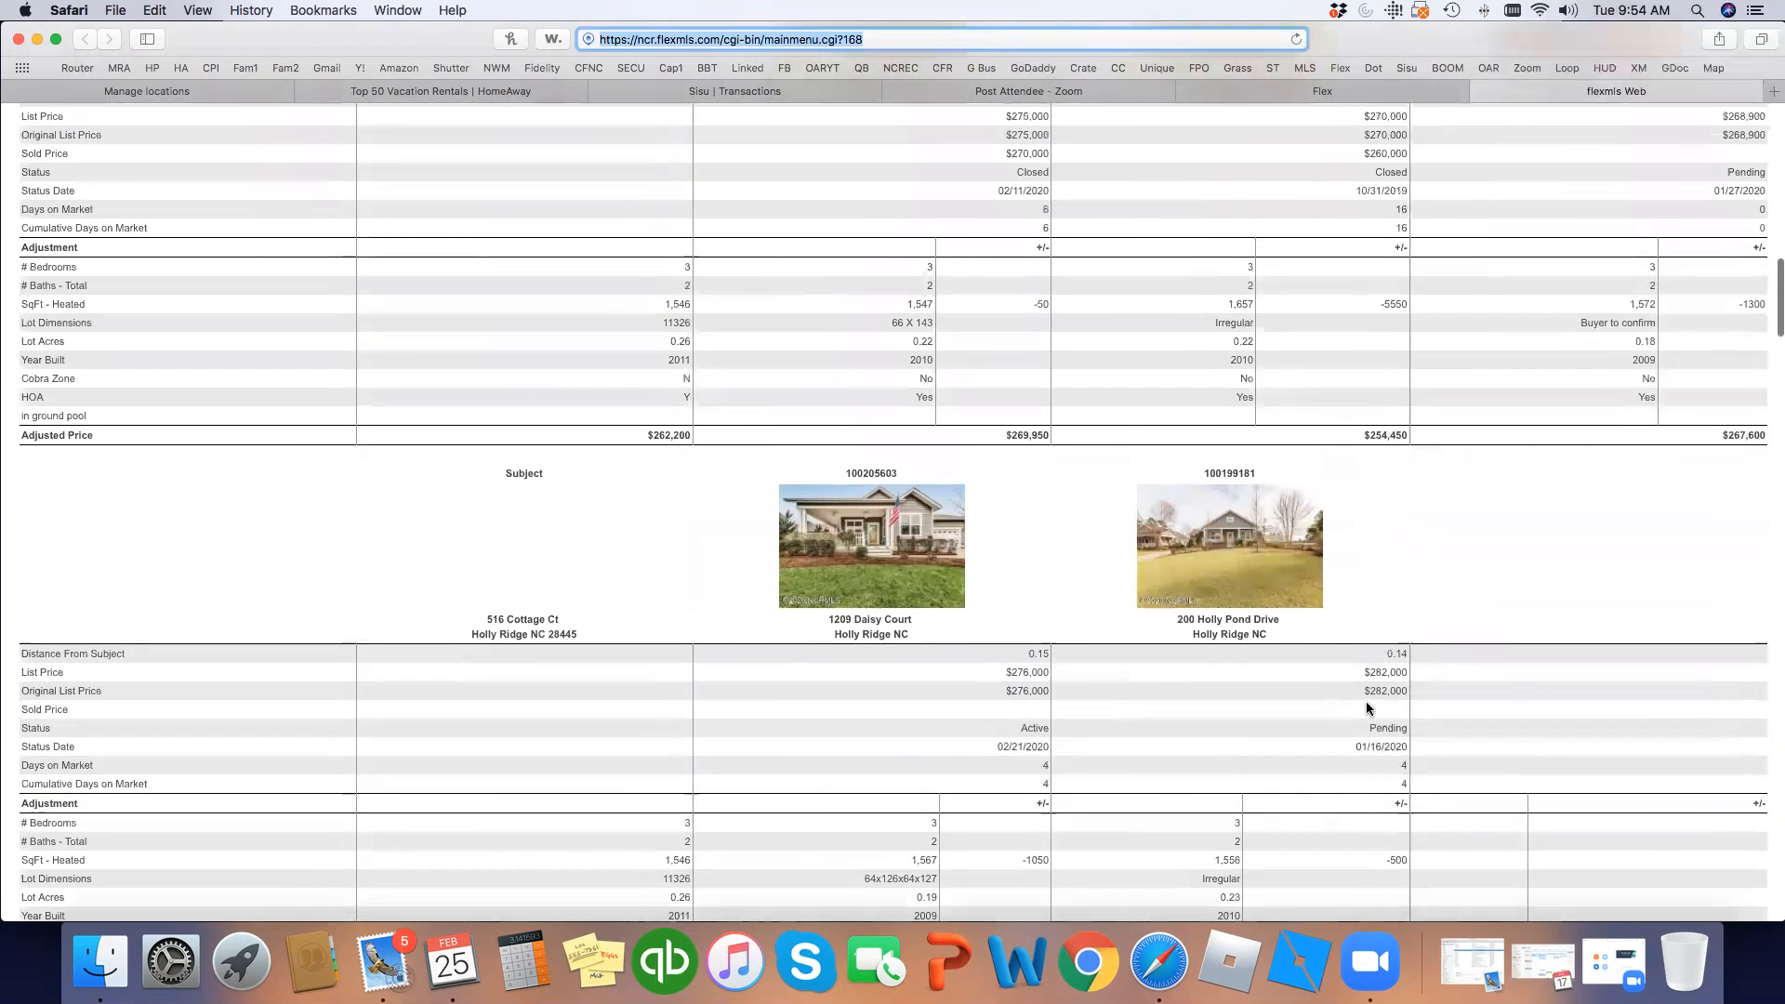
{"action": "scroll", "coordinate": [1365, 708], "scroll_direction": "up", "scroll_amount": 2}
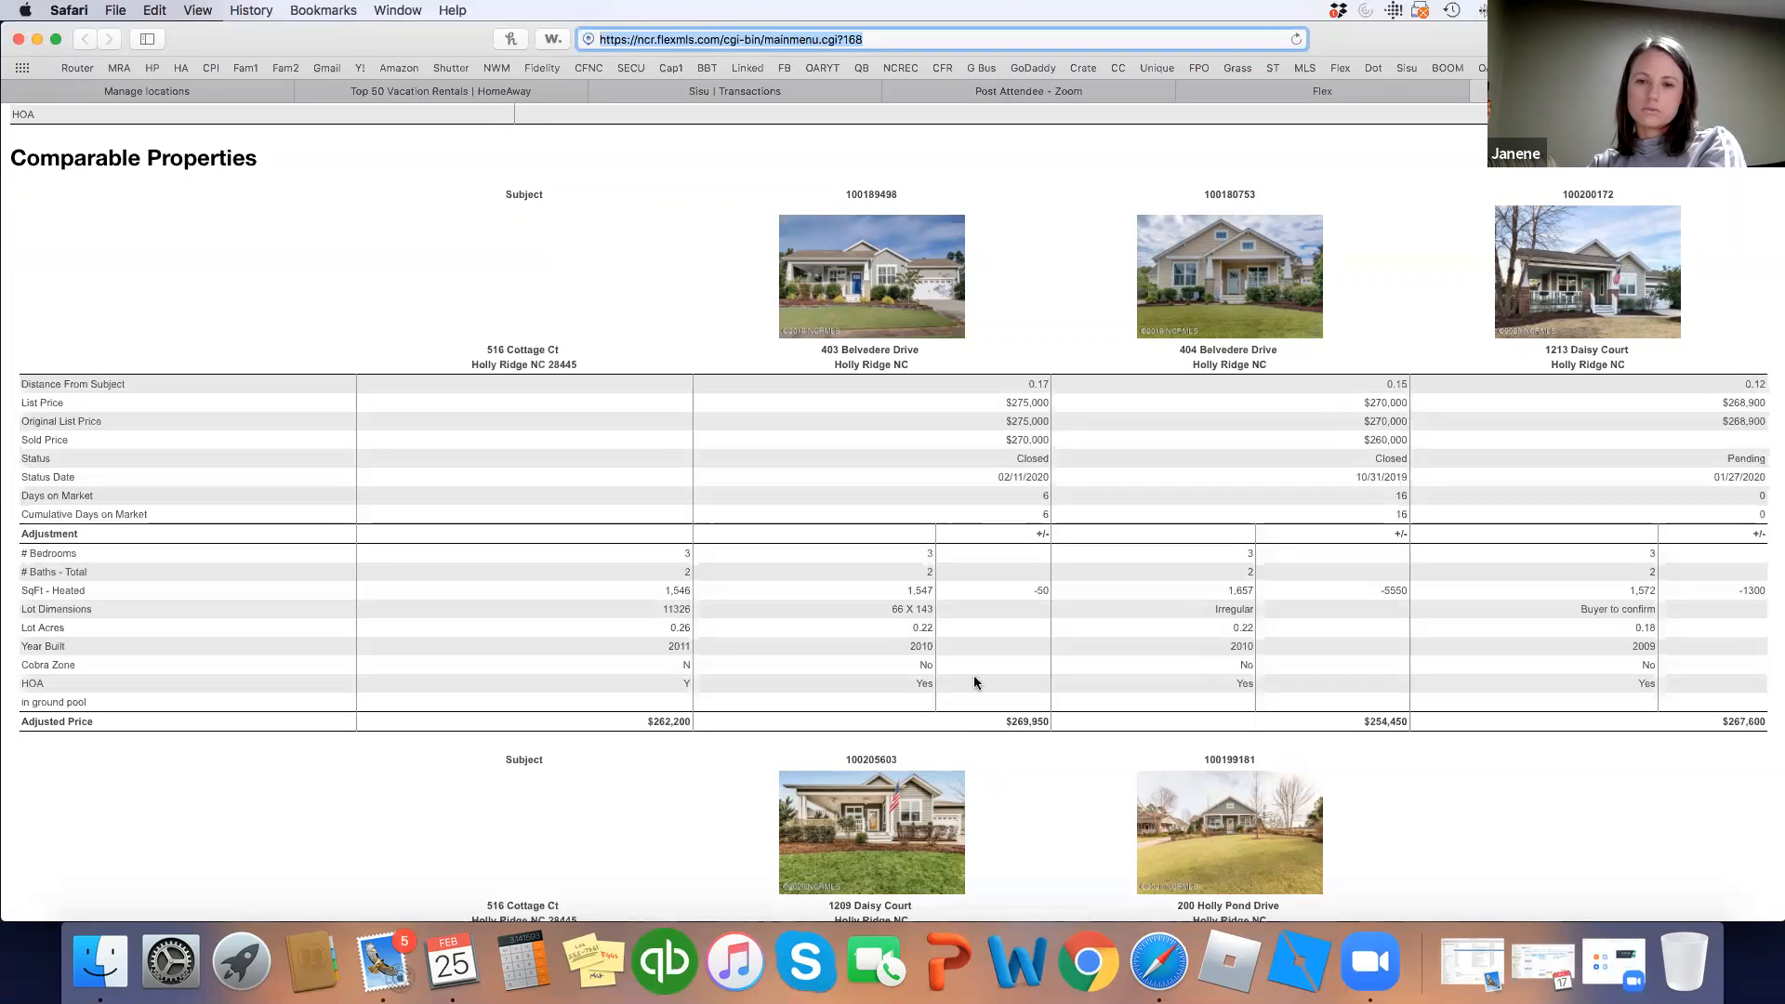
Close the report tab and start a legacy Full Search with statuses Active through Closed.
{"action": "left_click", "coordinate": [1303, 89]}
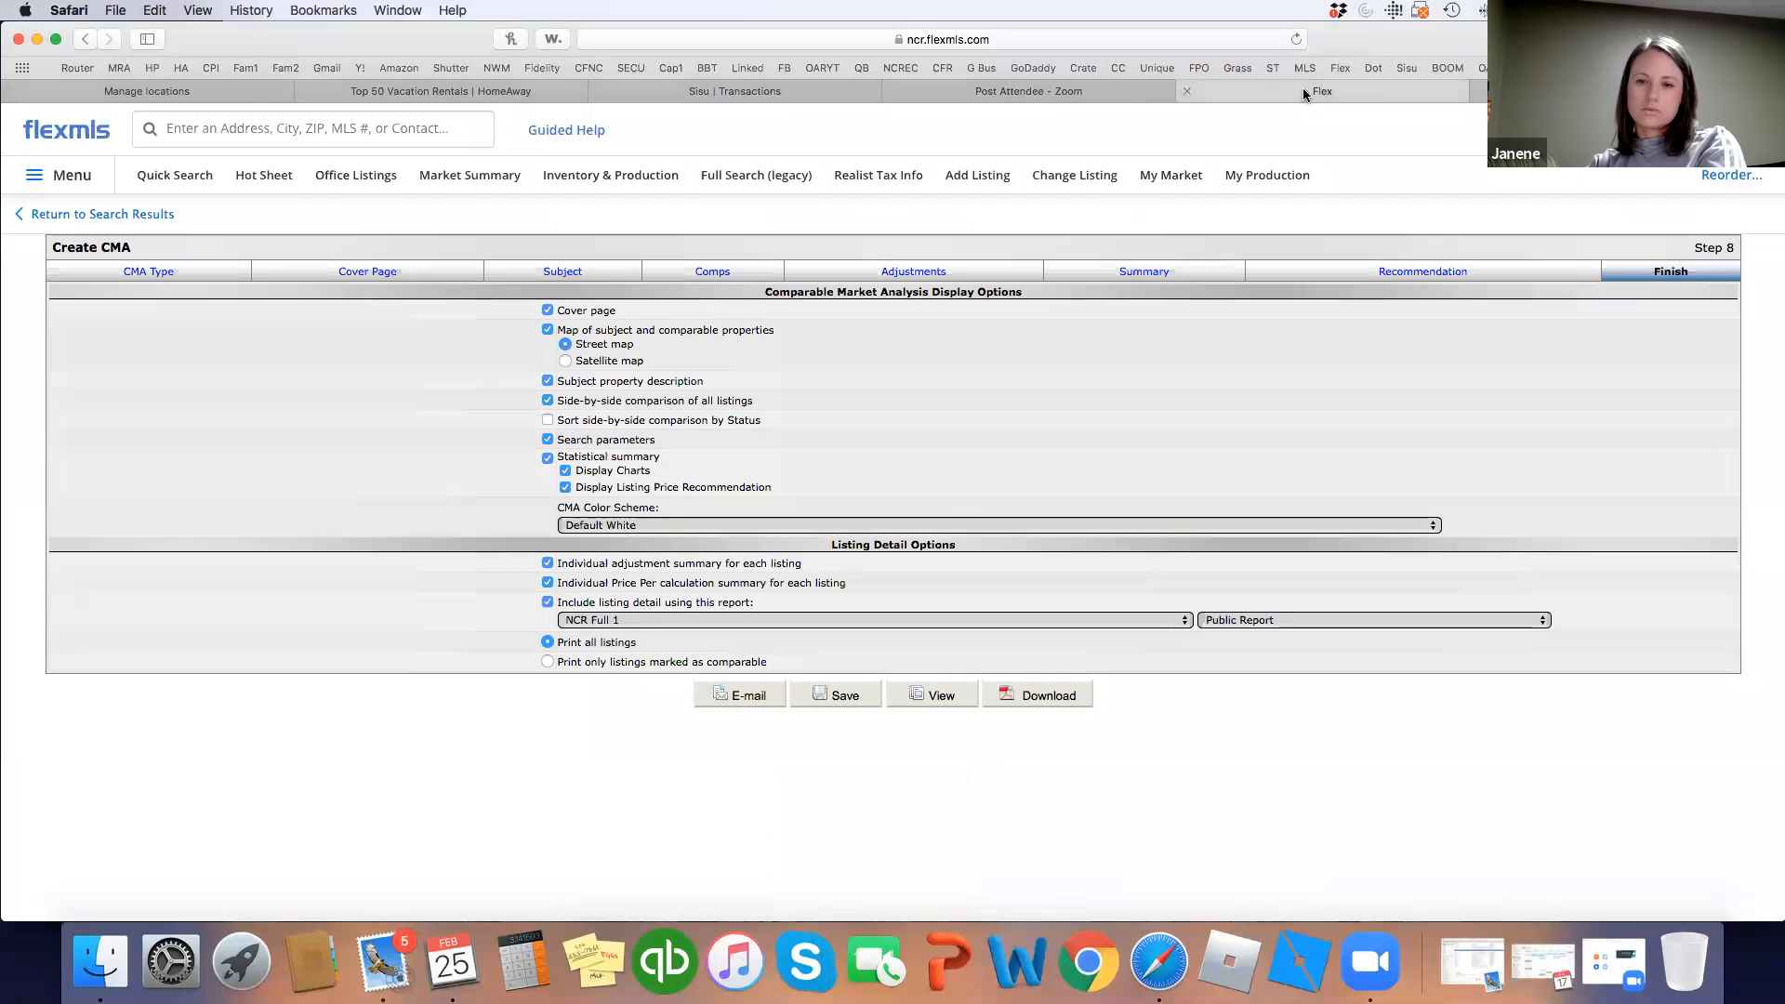
{"action": "left_click", "coordinate": [1481, 91]}
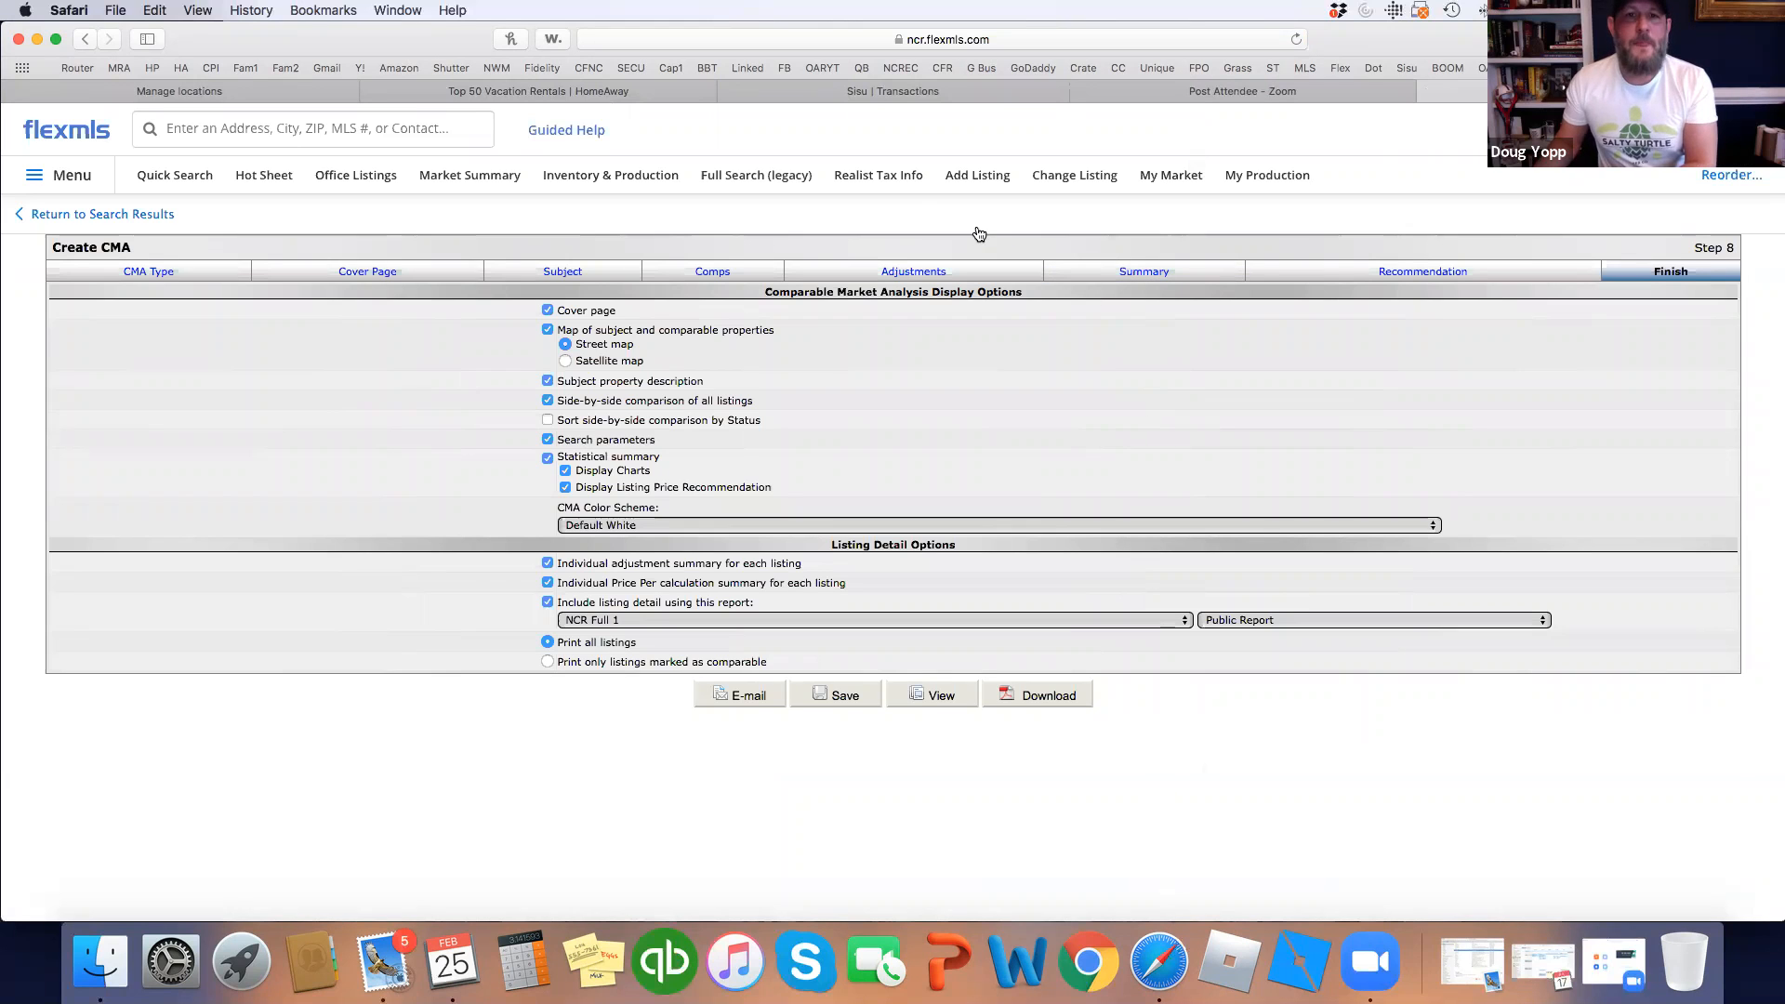
{"action": "left_click", "coordinate": [801, 181]}
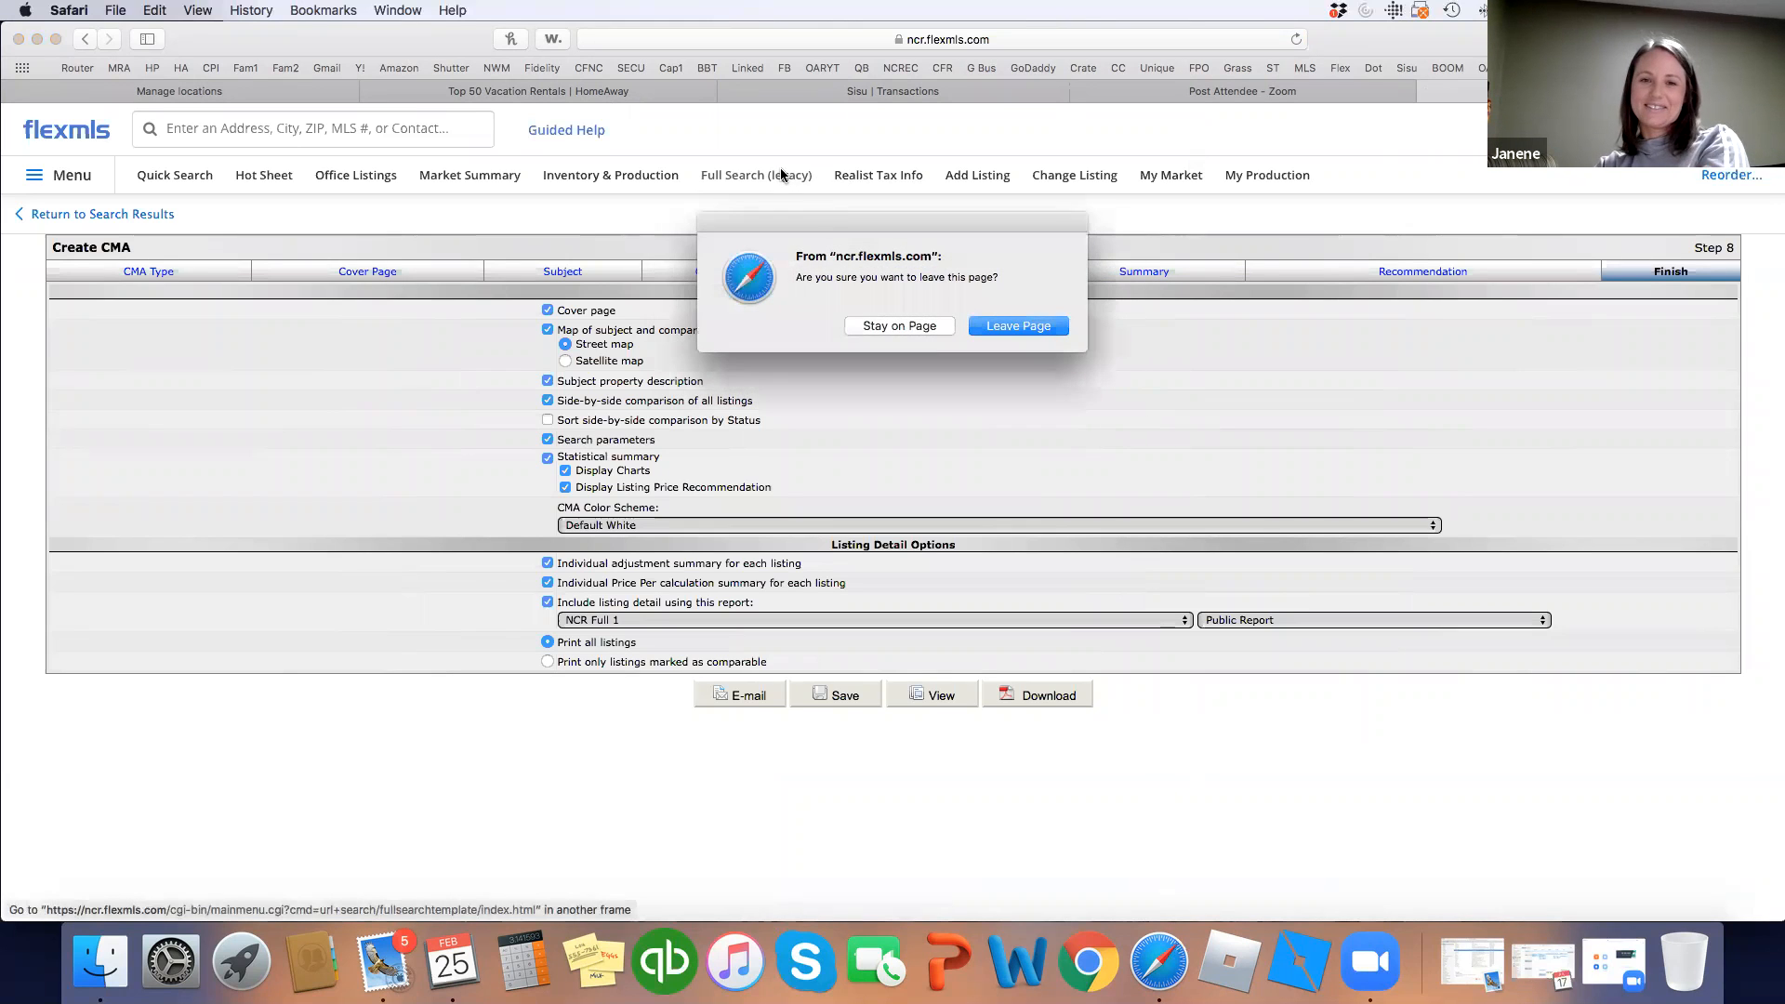
{"action": "left_click", "coordinate": [1016, 329]}
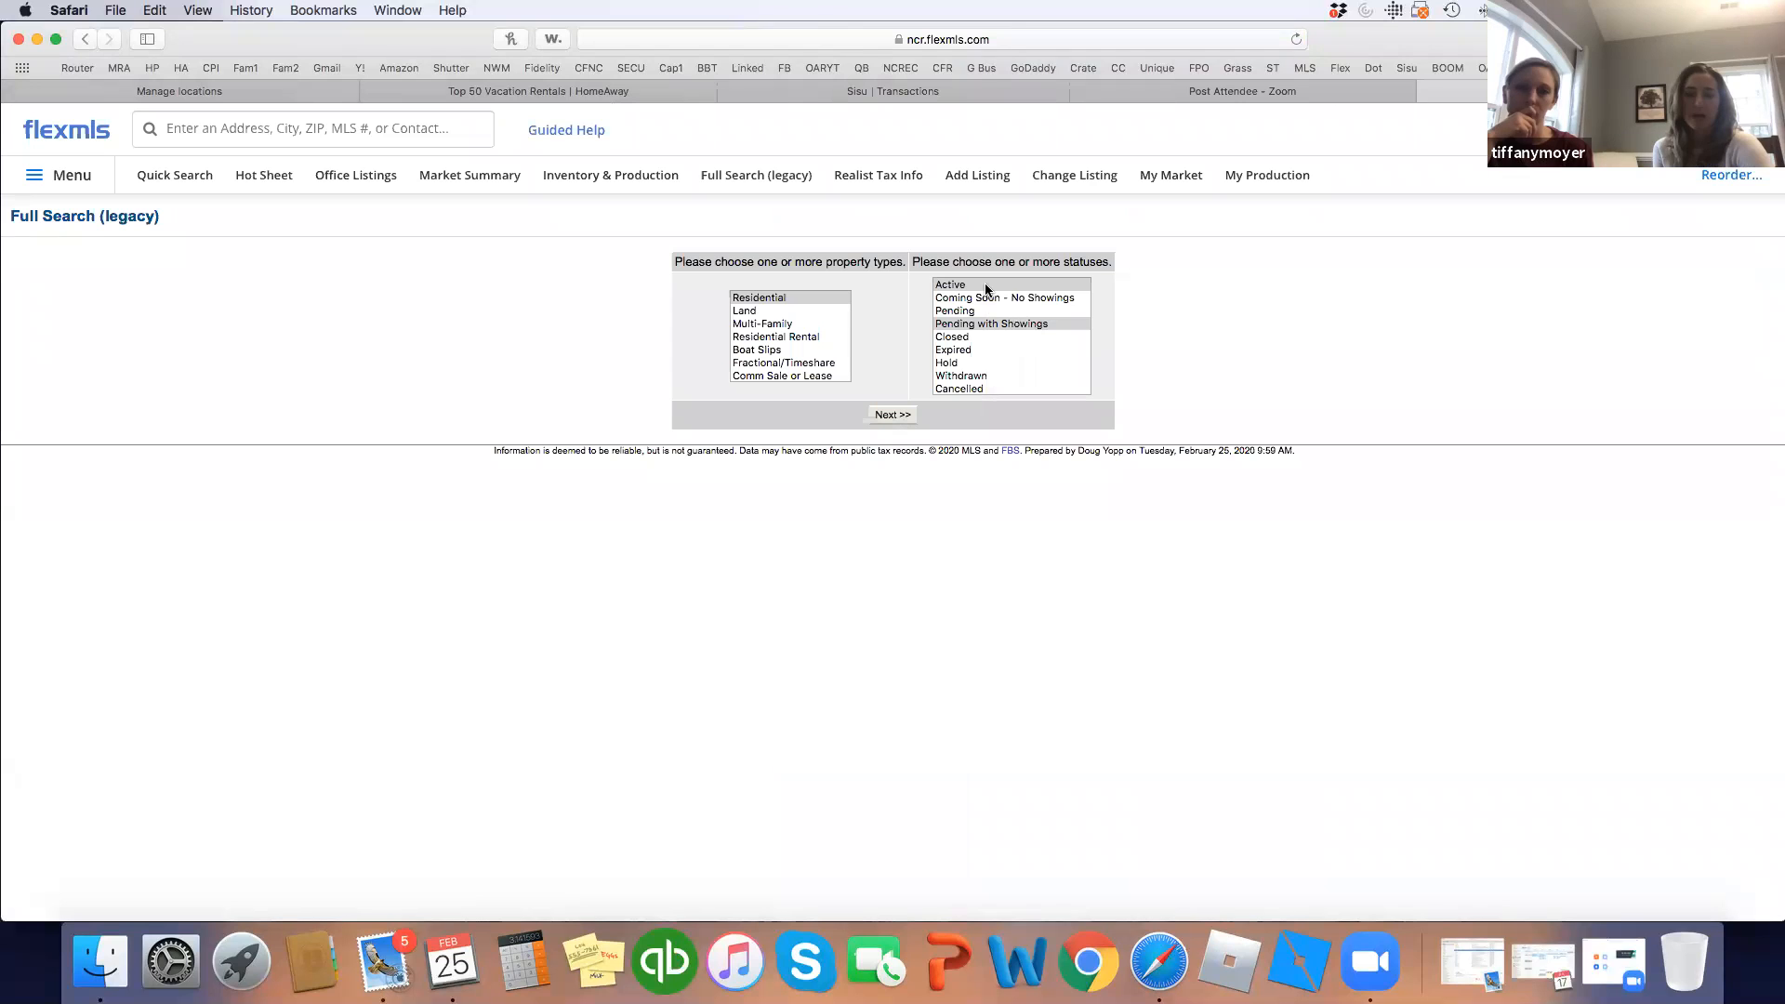
{"action": "left_click_drag", "start_coordinate": [985, 286], "coordinate": [986, 336]}
{"action": "left_click", "coordinate": [892, 415]}
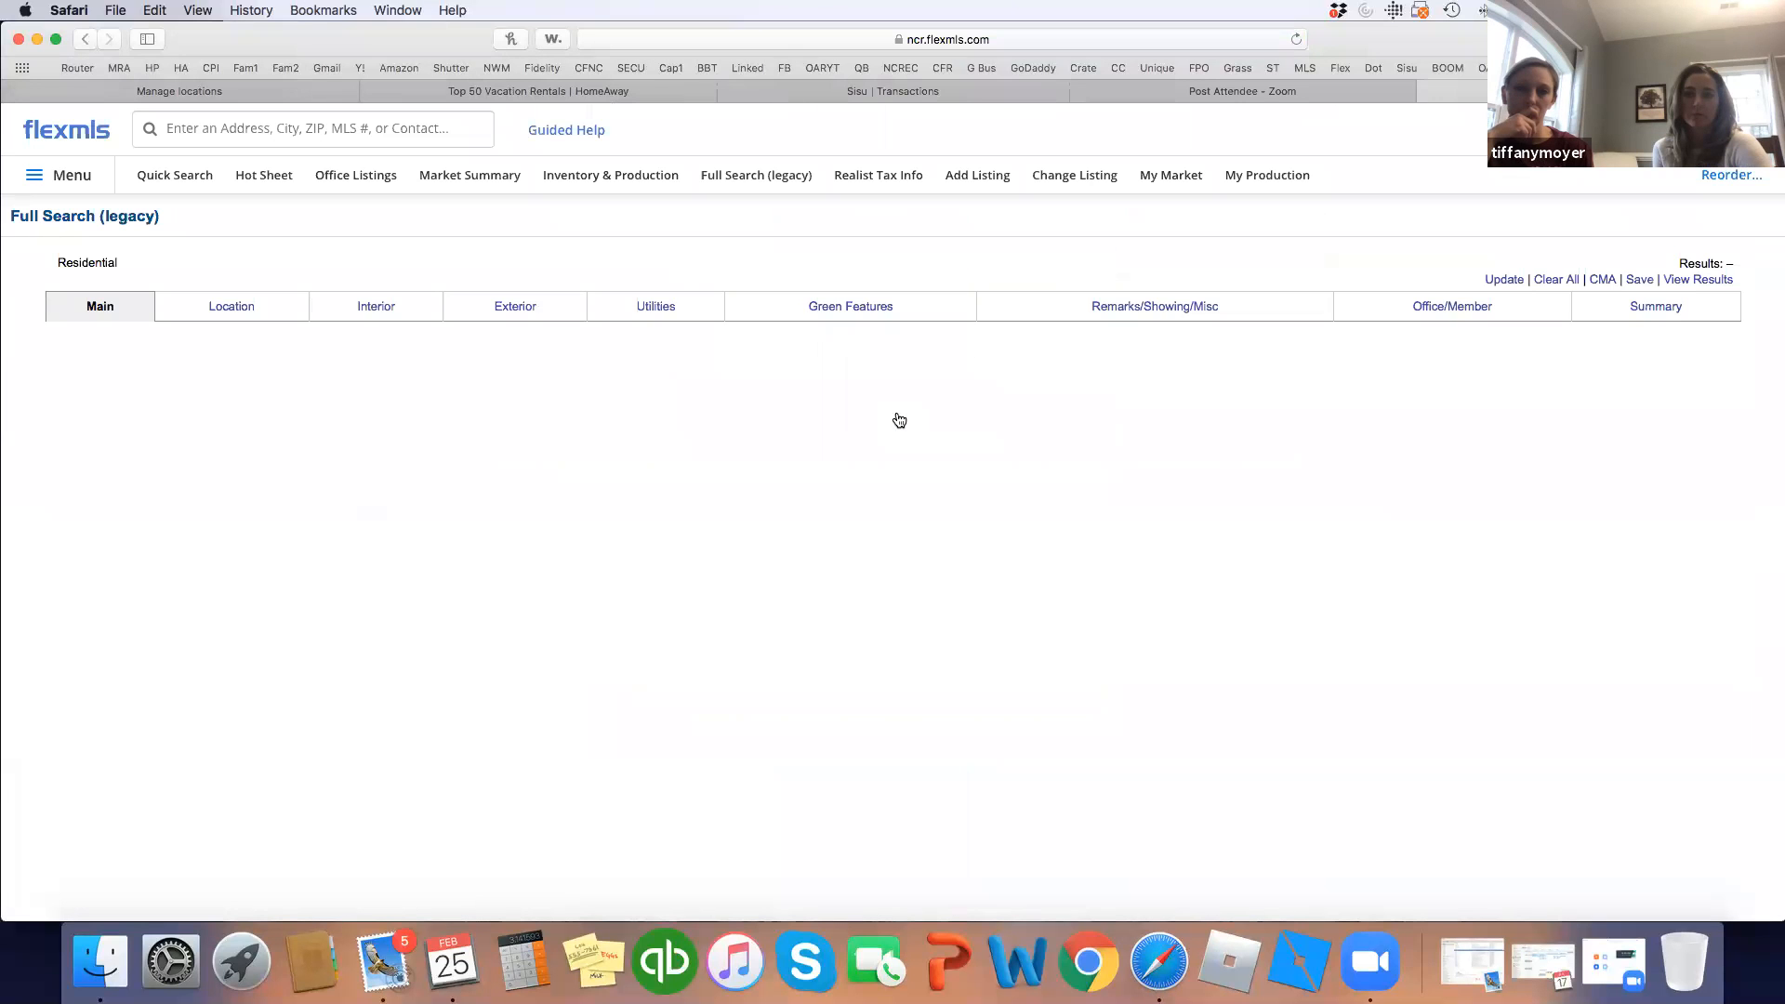
Scroll through the detailed criteria form, with Status, Sold Date and Under Contract Date checked.
{"action": "scroll", "coordinate": [636, 489], "scroll_direction": "down", "scroll_amount": 3}
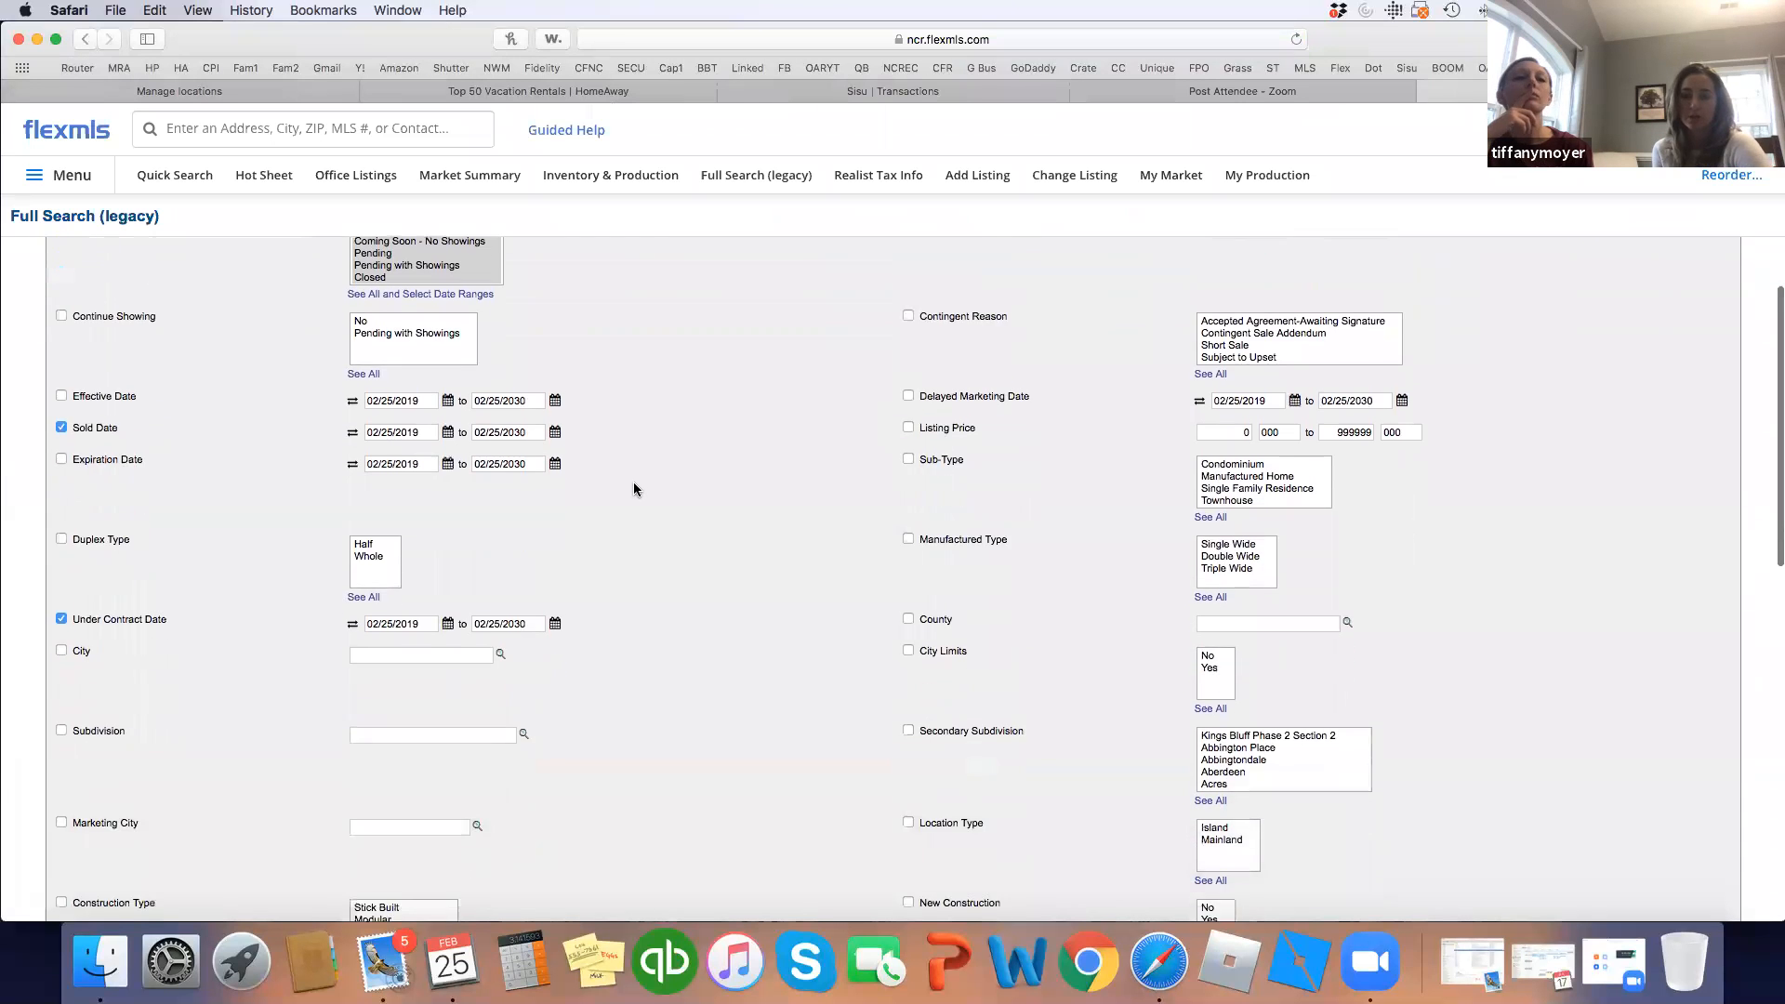
{"action": "scroll", "coordinate": [636, 489], "scroll_direction": "up", "scroll_amount": 3}
{"action": "scroll", "coordinate": [635, 489], "scroll_direction": "down", "scroll_amount": 3}
{"action": "scroll", "coordinate": [634, 489], "scroll_direction": "down", "scroll_amount": 4}
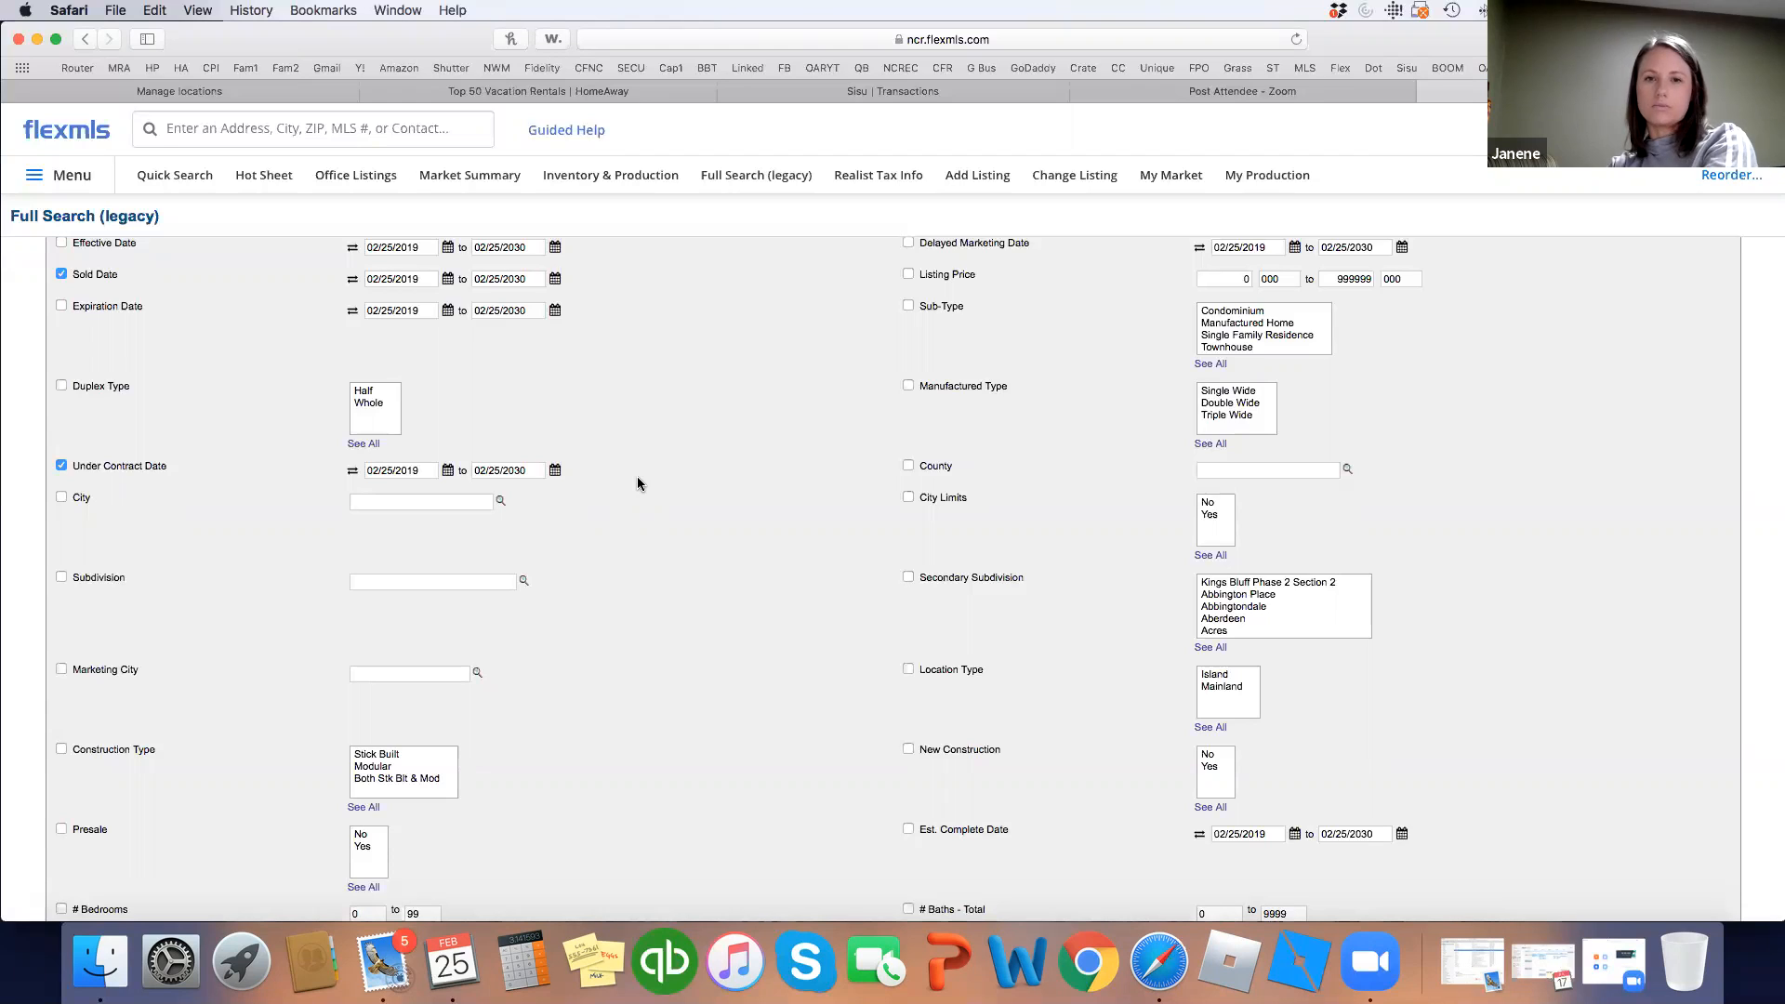
{"action": "key", "text": "XF86AudioRaiseVolume"}
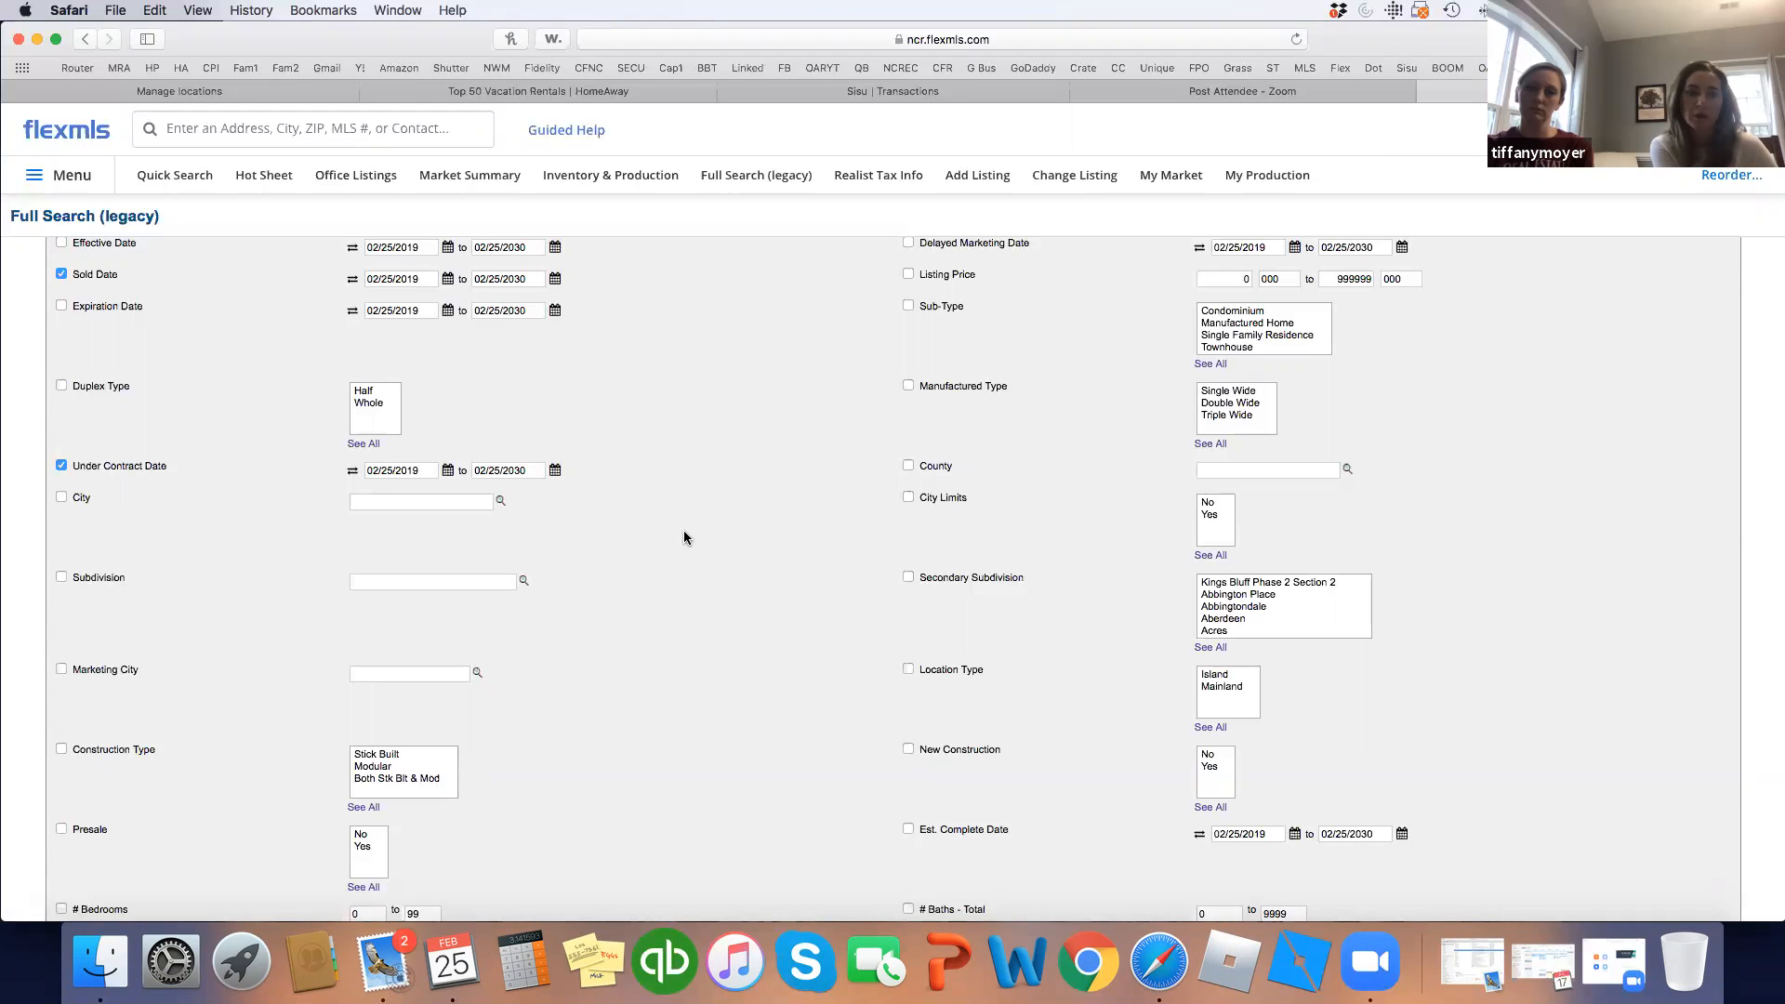
{"action": "scroll", "coordinate": [684, 537], "scroll_direction": "up", "scroll_amount": 5}
{"action": "scroll", "coordinate": [686, 538], "scroll_direction": "down", "scroll_amount": 6}
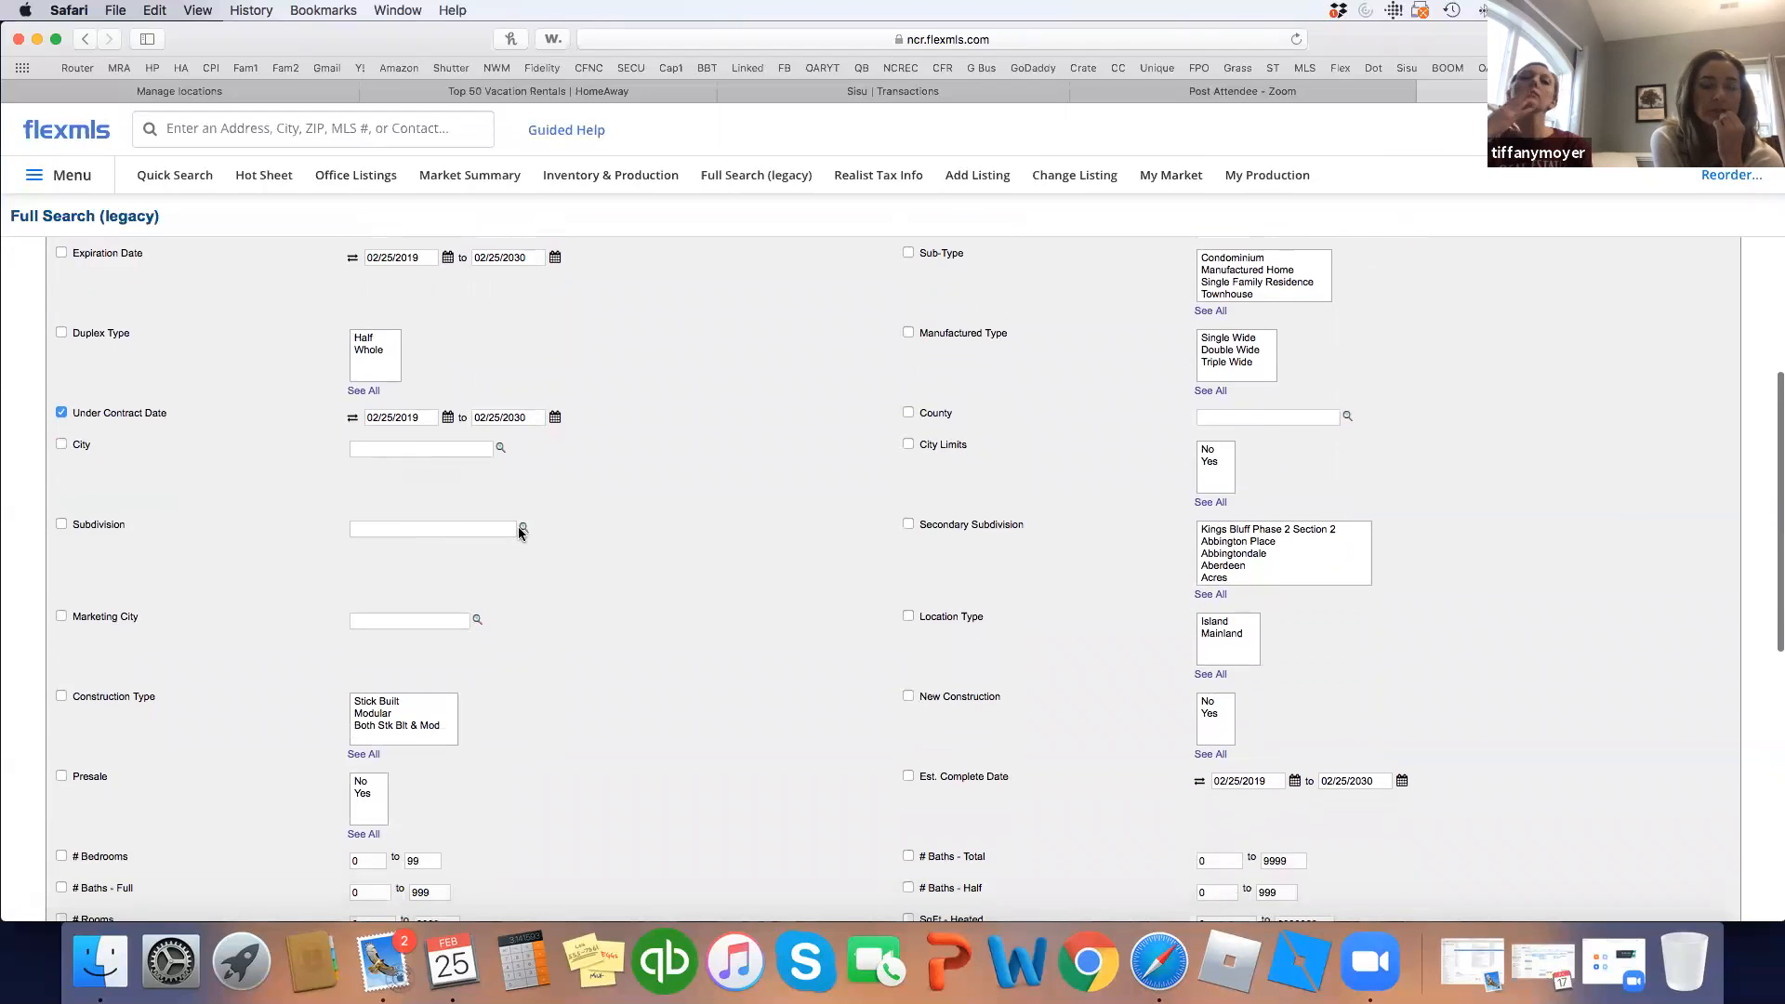
Look up 'village at folkstone' and add it as the Subdivision criterion.
{"action": "left_click", "coordinate": [523, 528]}
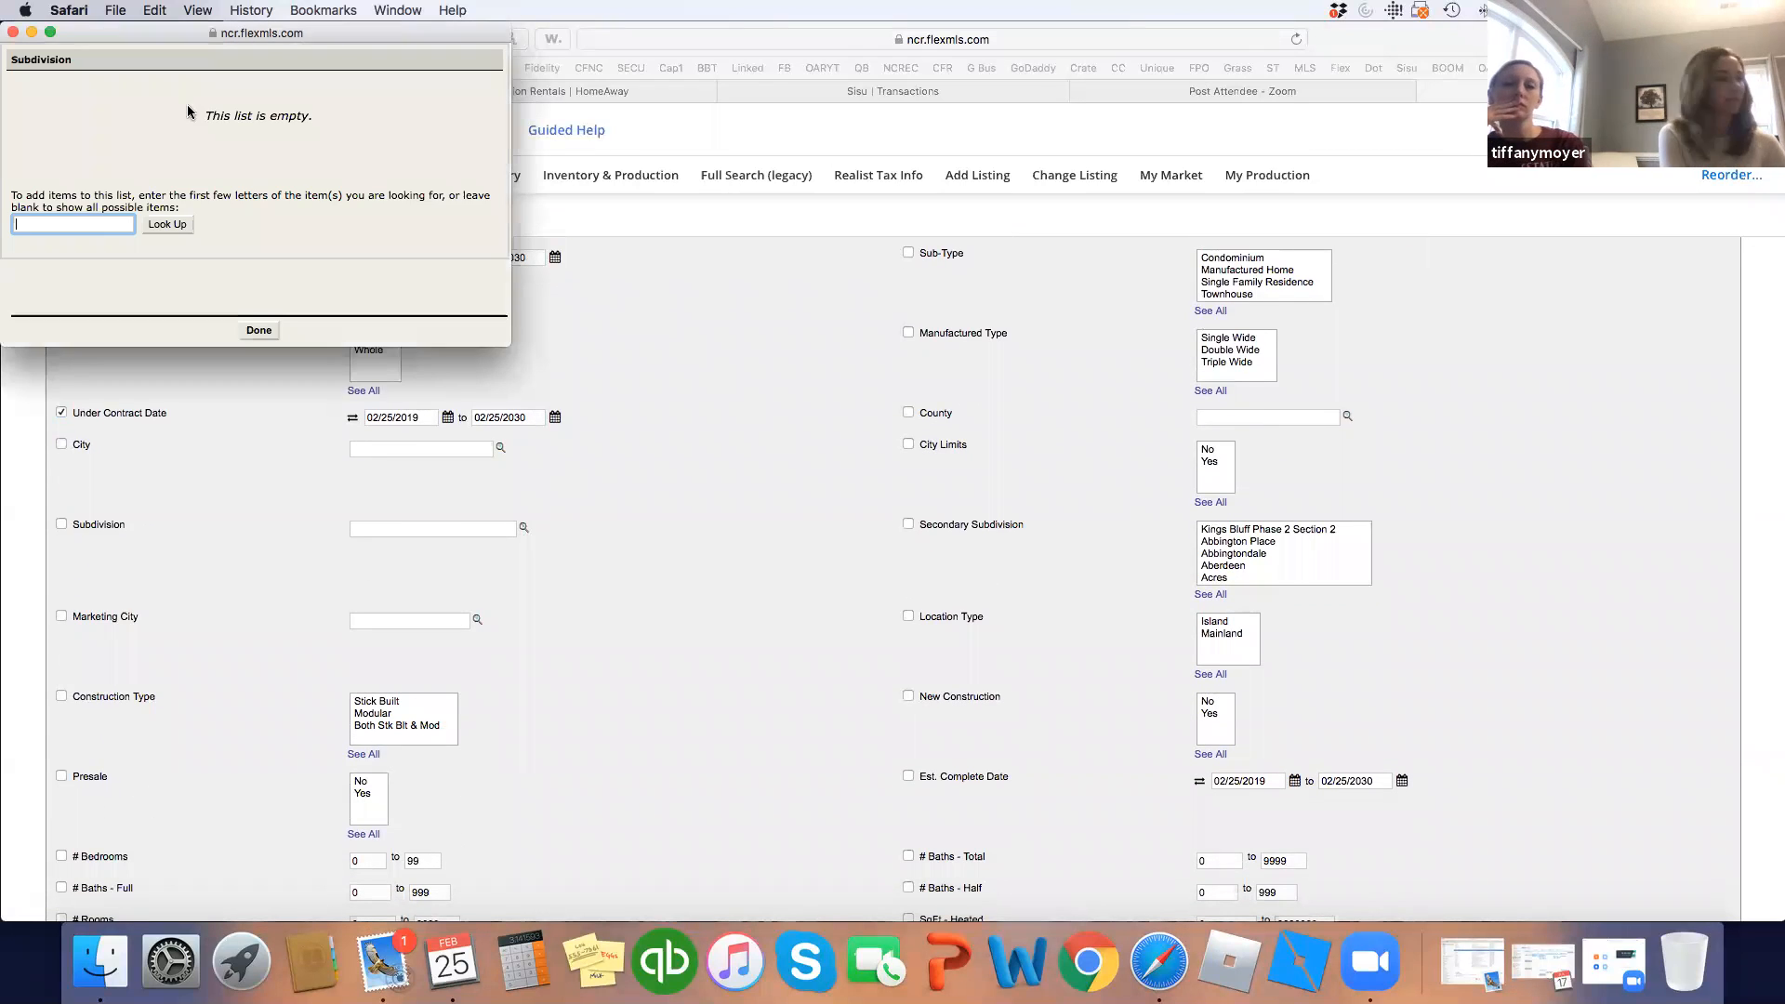
{"action": "type", "text": "village at folkstone"}
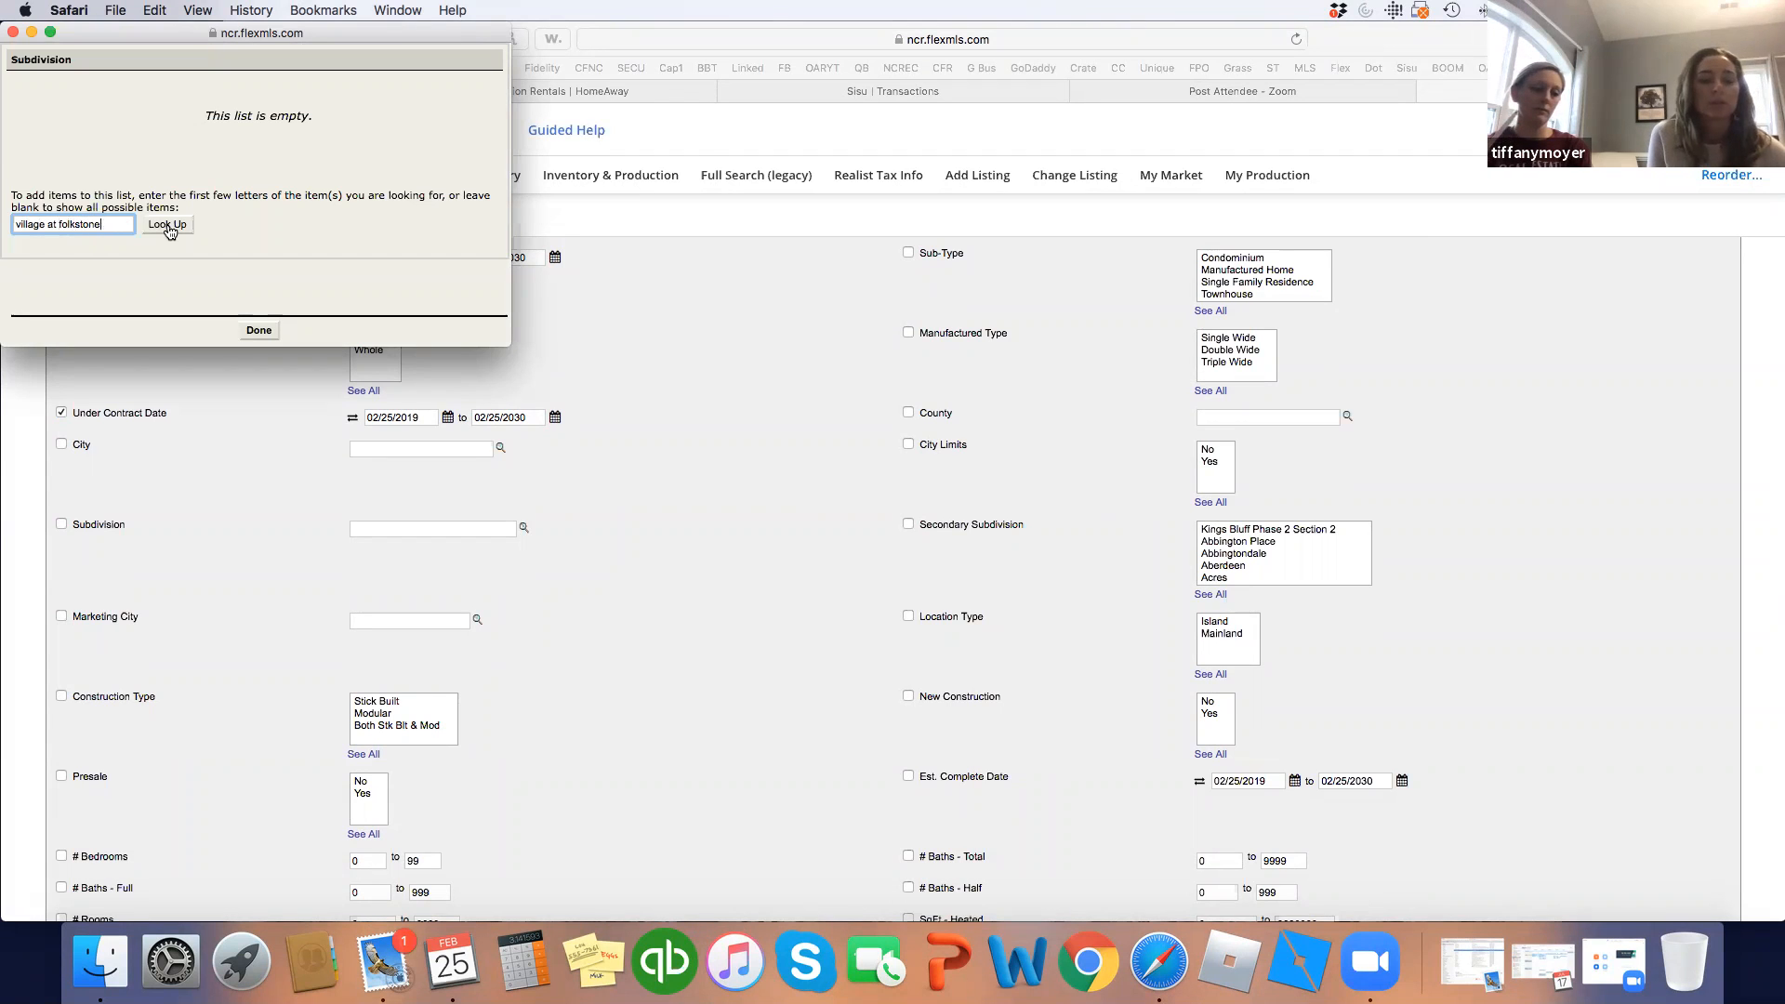
{"action": "left_click", "coordinate": [167, 224]}
{"action": "left_click", "coordinate": [264, 331]}
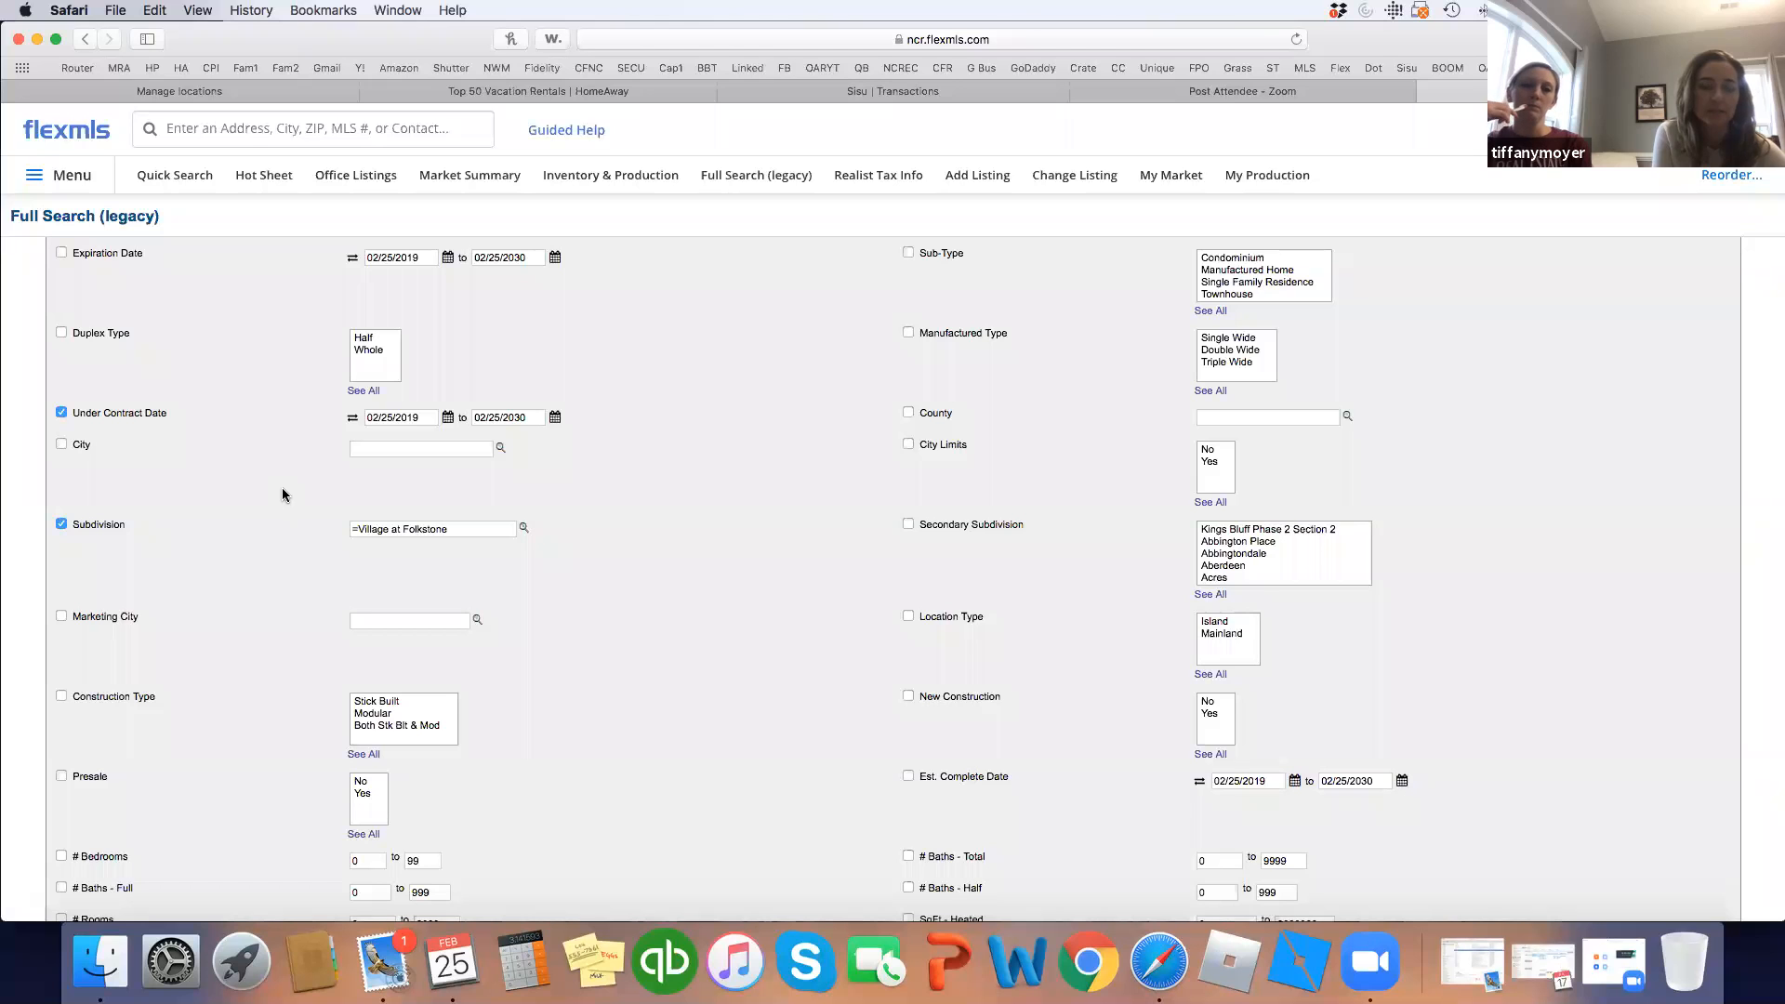
{"action": "scroll", "coordinate": [283, 495], "scroll_direction": "up", "scroll_amount": 5}
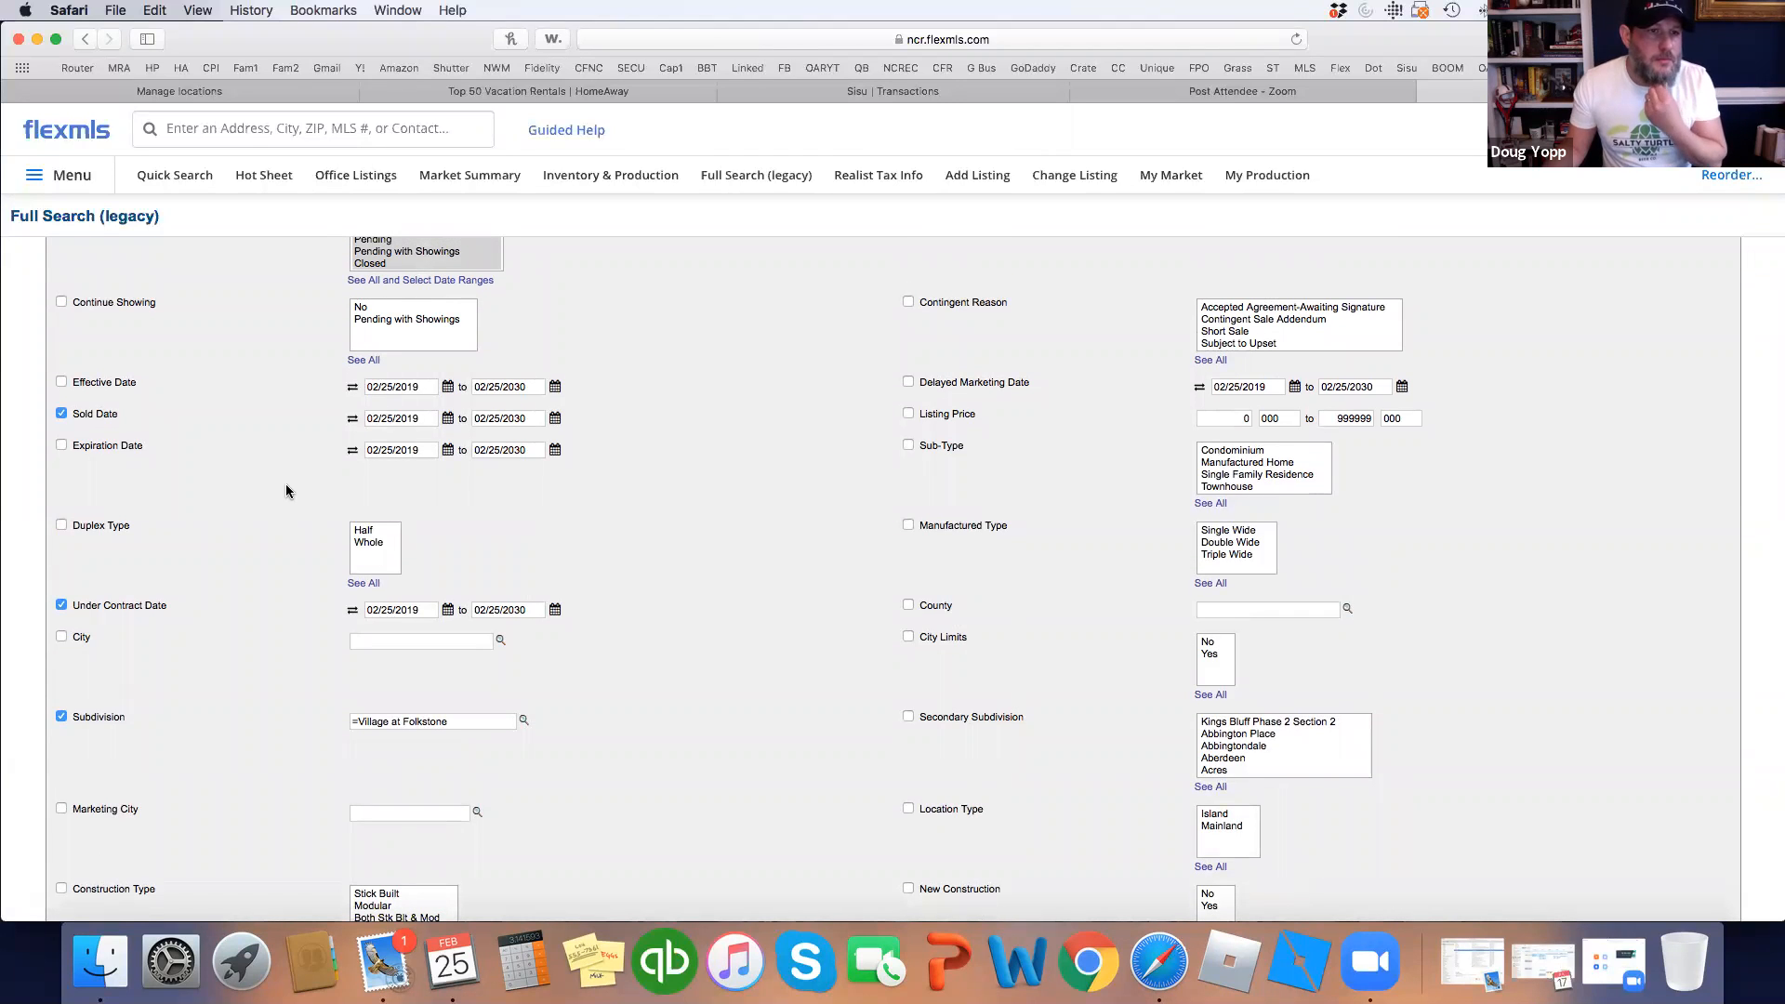
Change the Sold Date range start to 05/25/2019.
{"action": "left_click", "coordinate": [377, 417]}
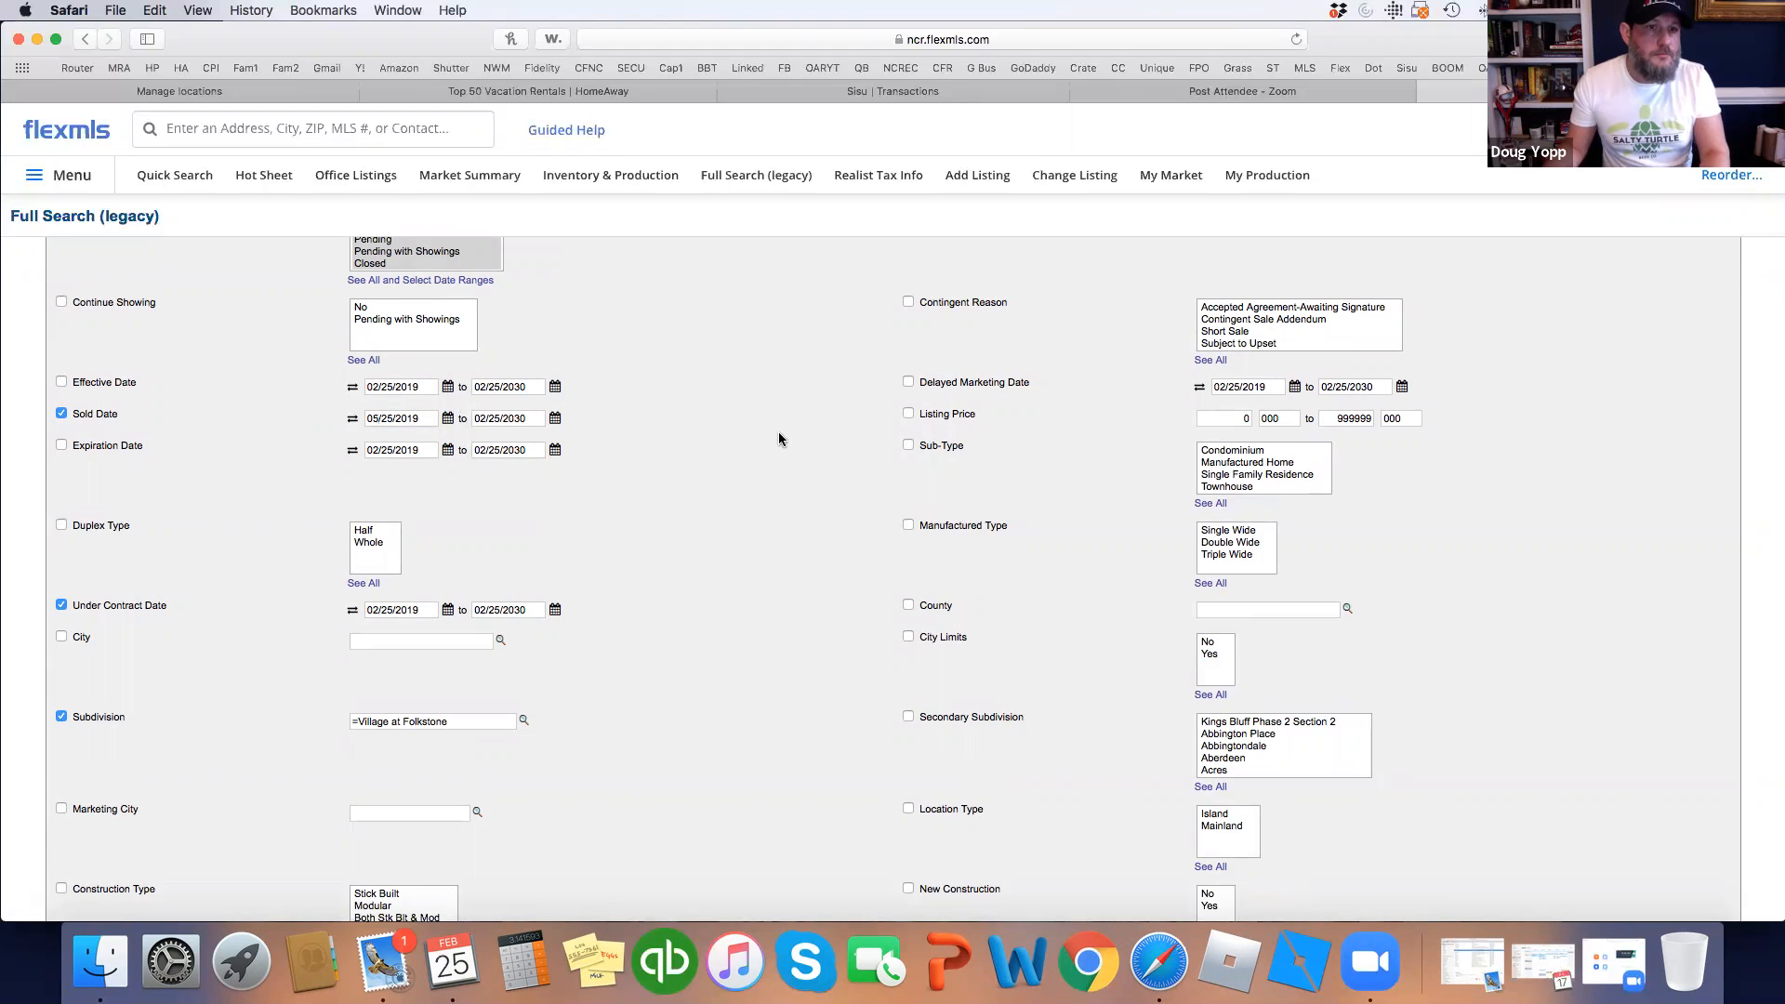
{"action": "key", "text": "Delete"}
{"action": "type", "text": "5"}
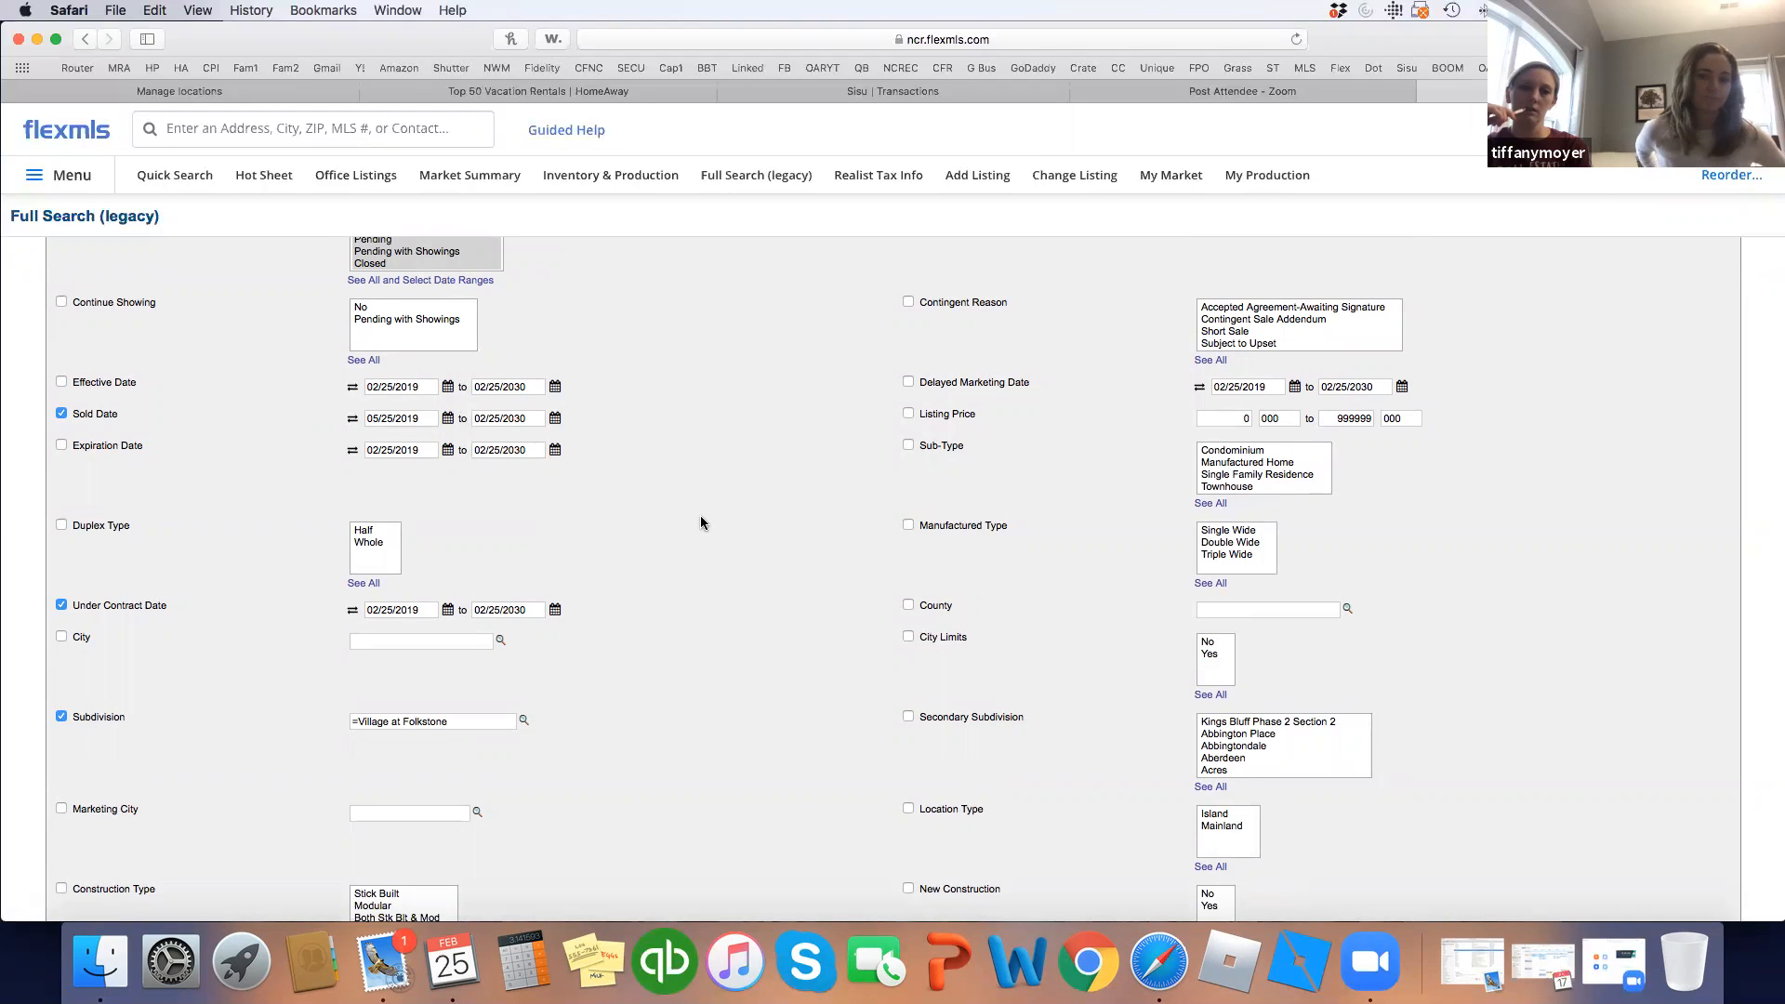
Set a minimum of 3000 heated square feet, bringing the search to 13 results.
{"action": "scroll", "coordinate": [702, 522], "scroll_direction": "down", "scroll_amount": 3}
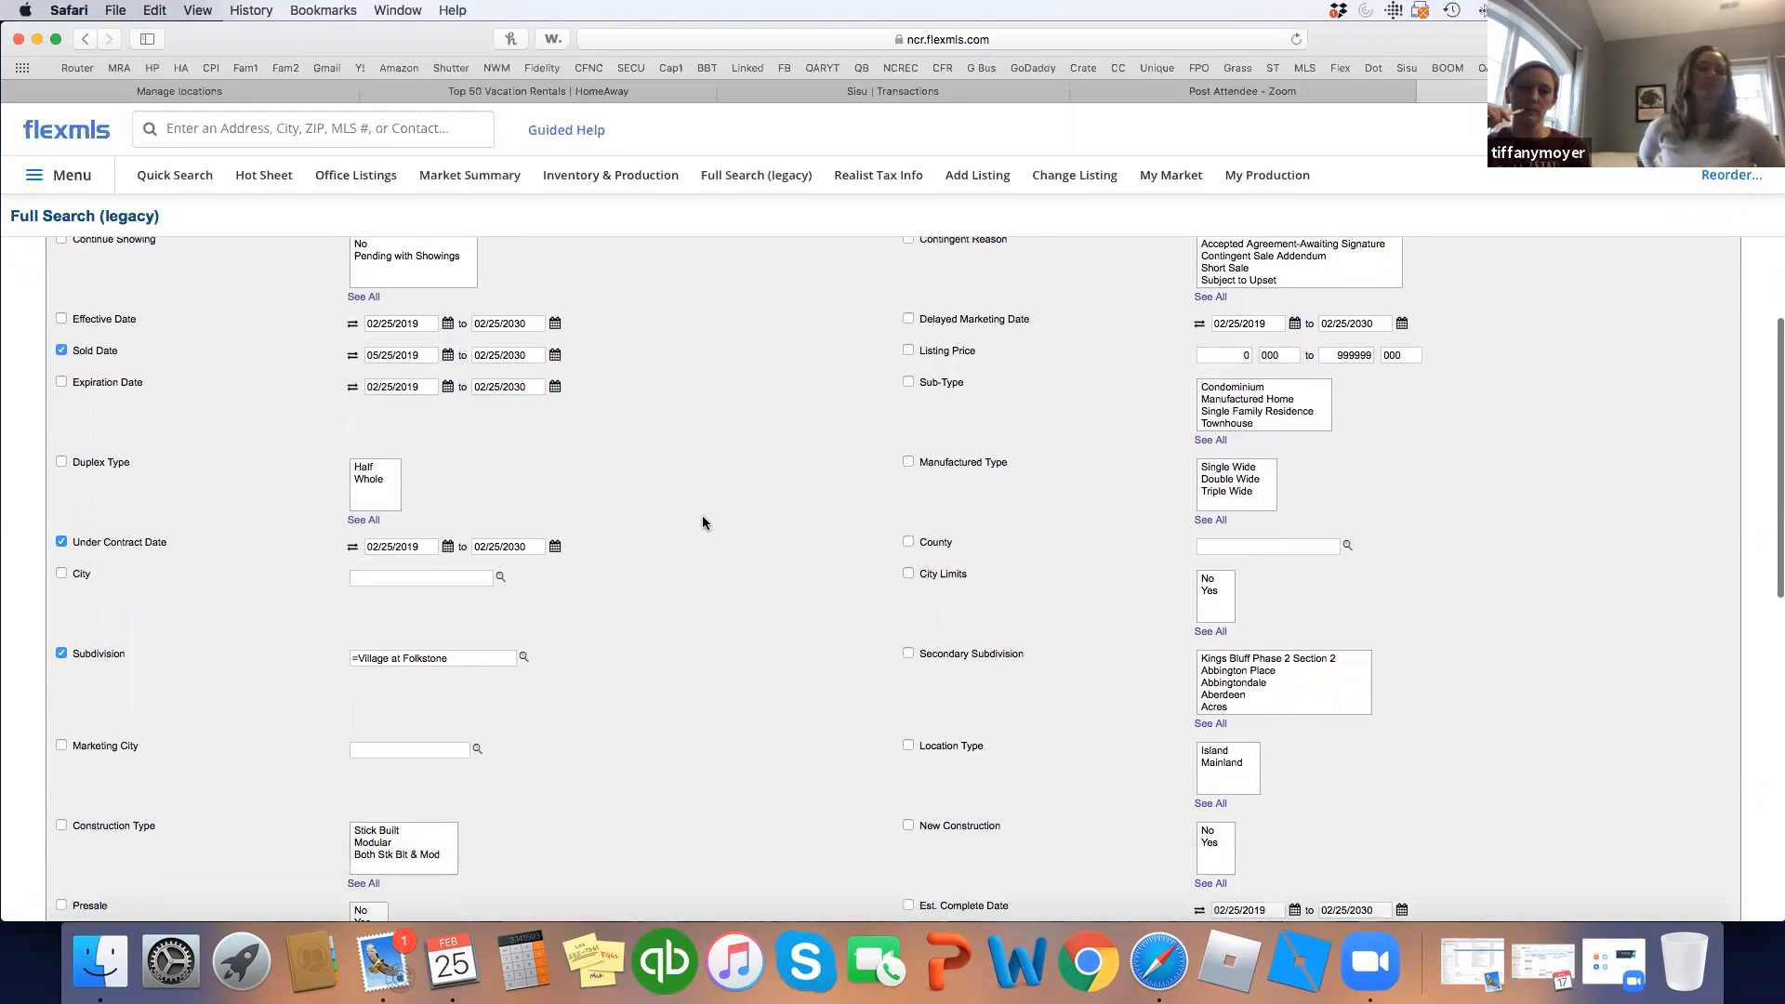
{"action": "scroll", "coordinate": [702, 522], "scroll_direction": "down", "scroll_amount": 6}
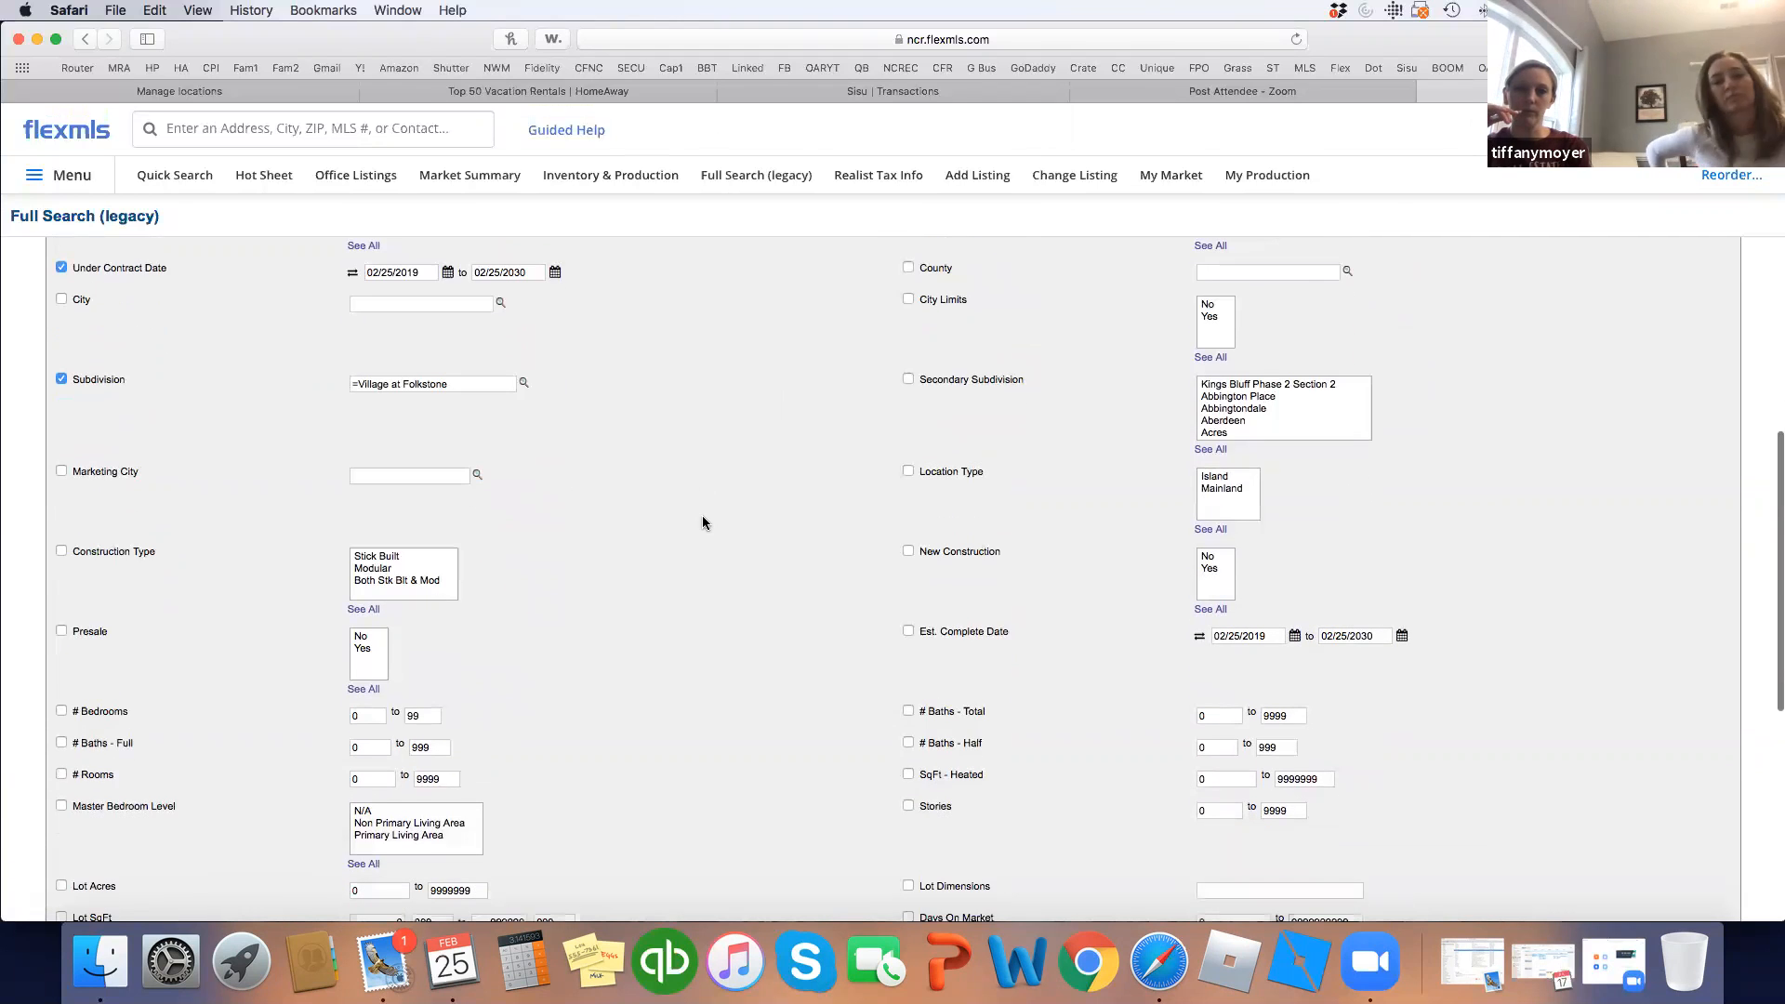
{"action": "scroll", "coordinate": [702, 522], "scroll_direction": "down", "scroll_amount": 5}
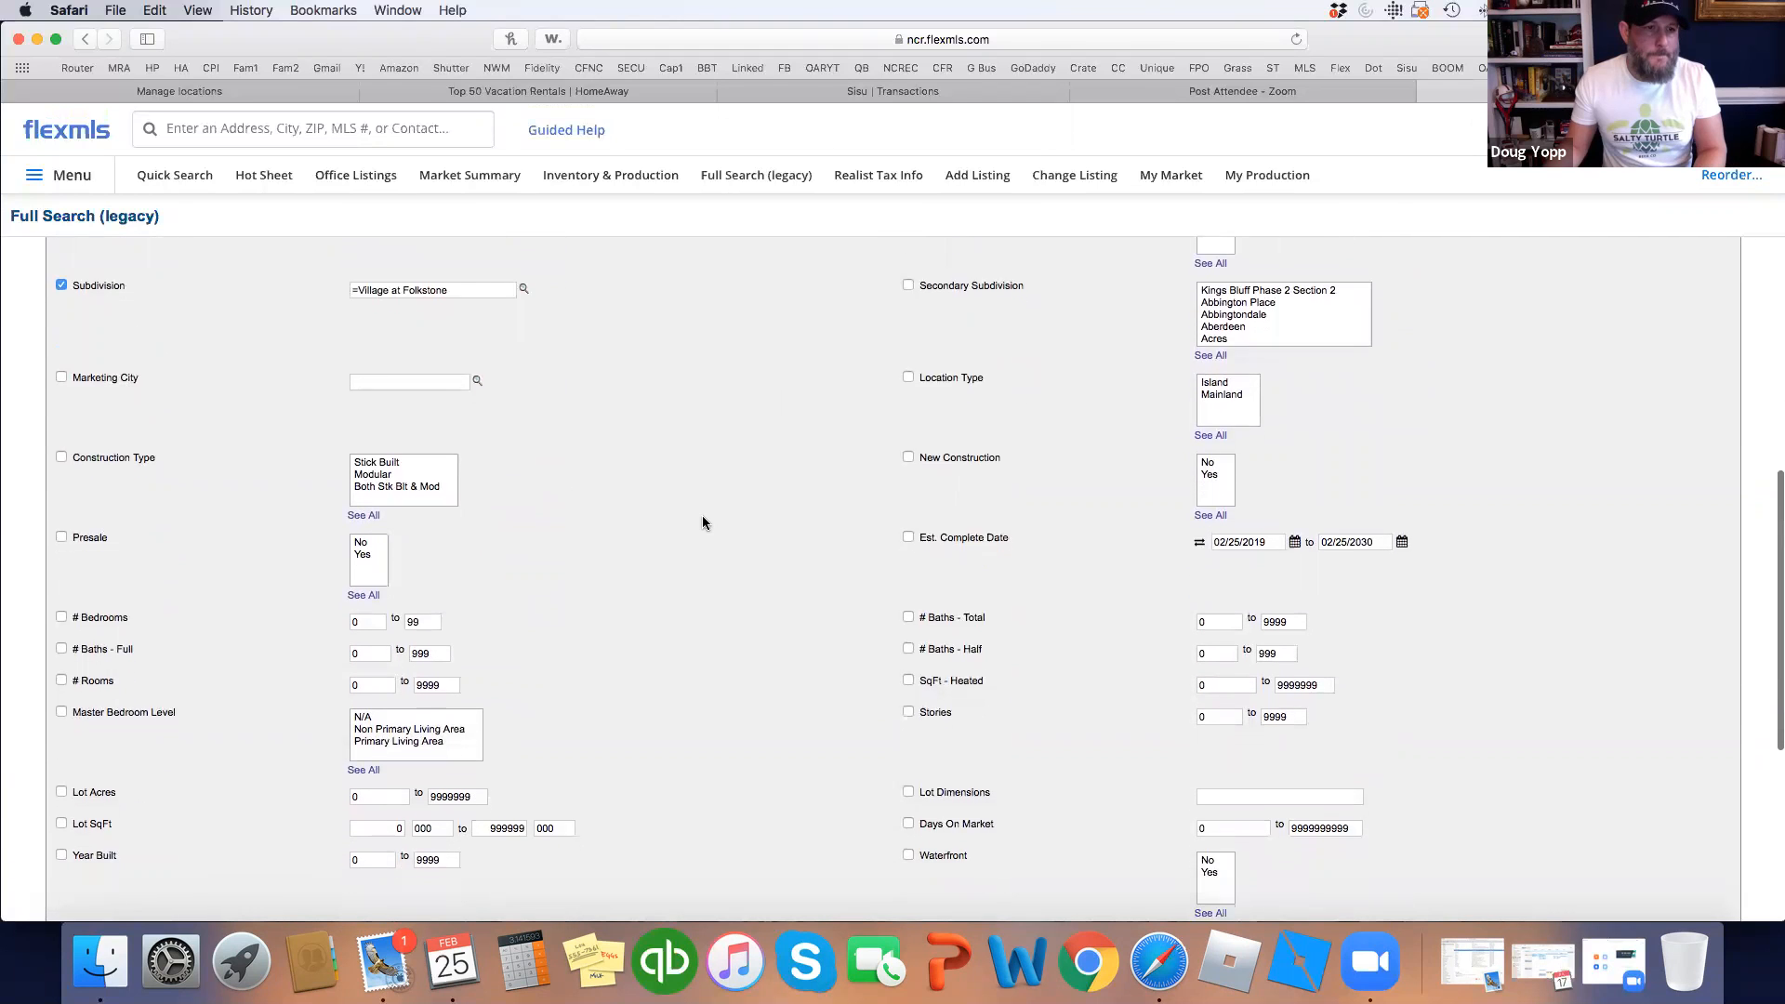
{"action": "scroll", "coordinate": [702, 523], "scroll_direction": "down", "scroll_amount": 1}
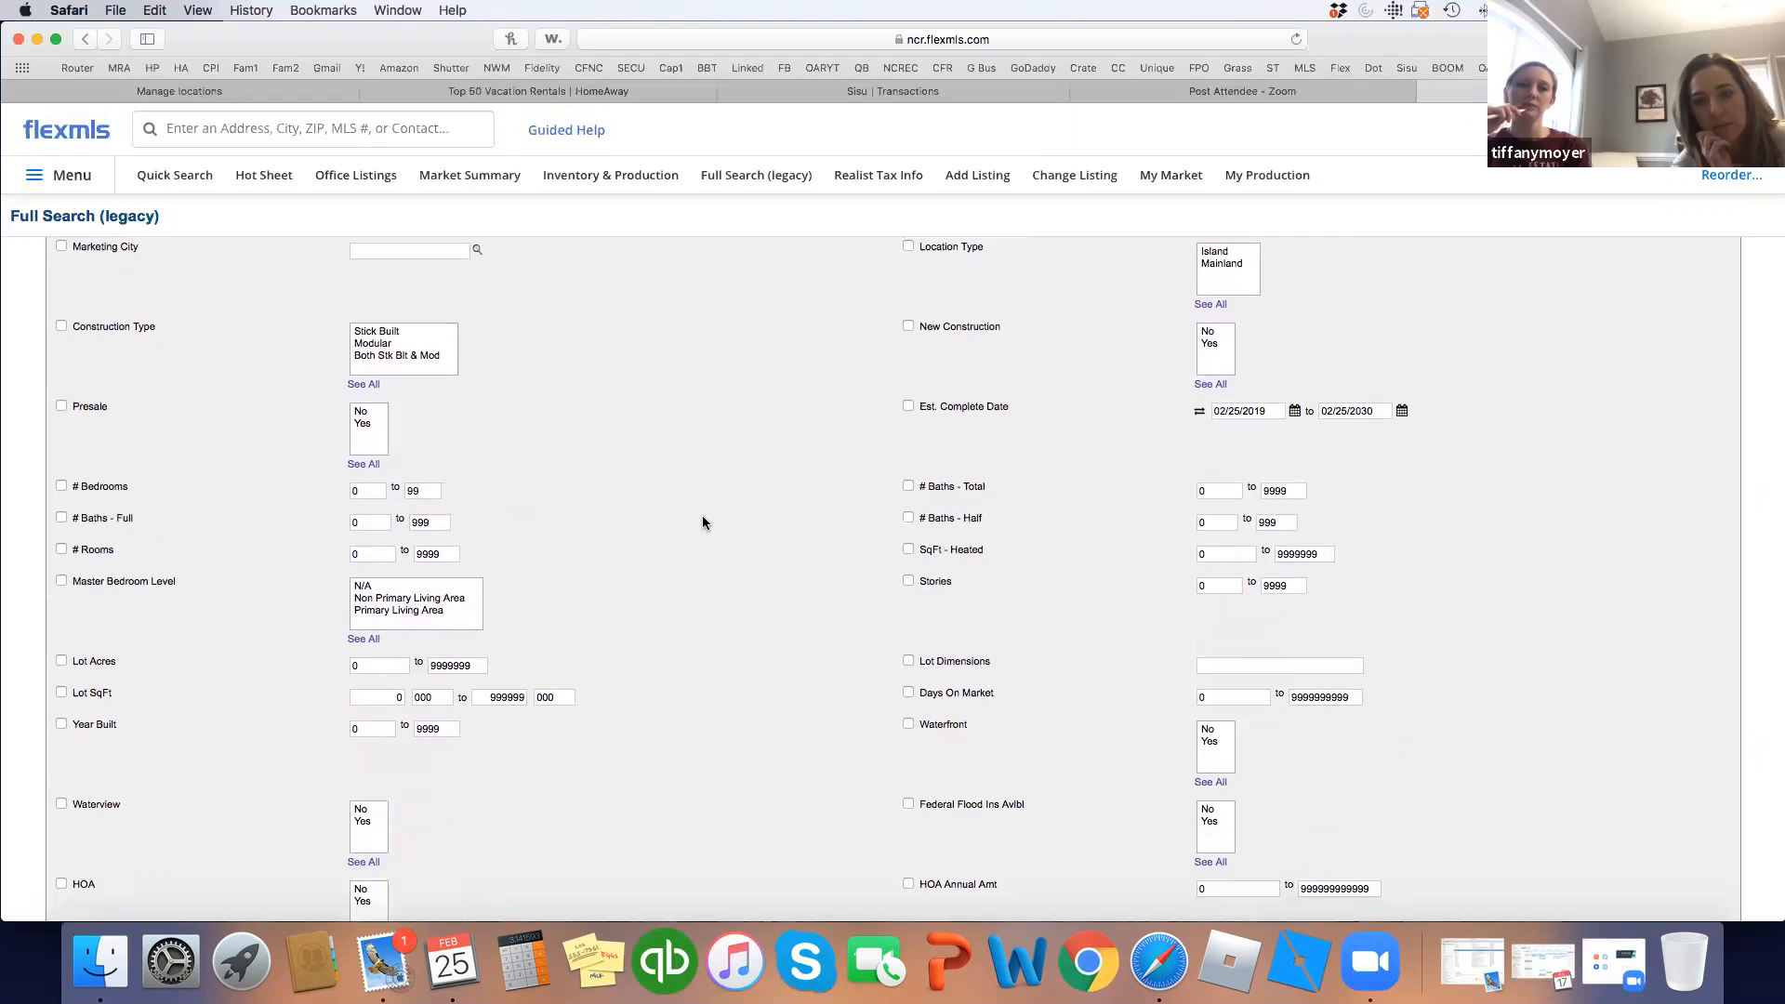
{"action": "left_click", "coordinate": [1209, 555]}
{"action": "type", "text": "3000"}
{"action": "left_click", "coordinate": [853, 534]}
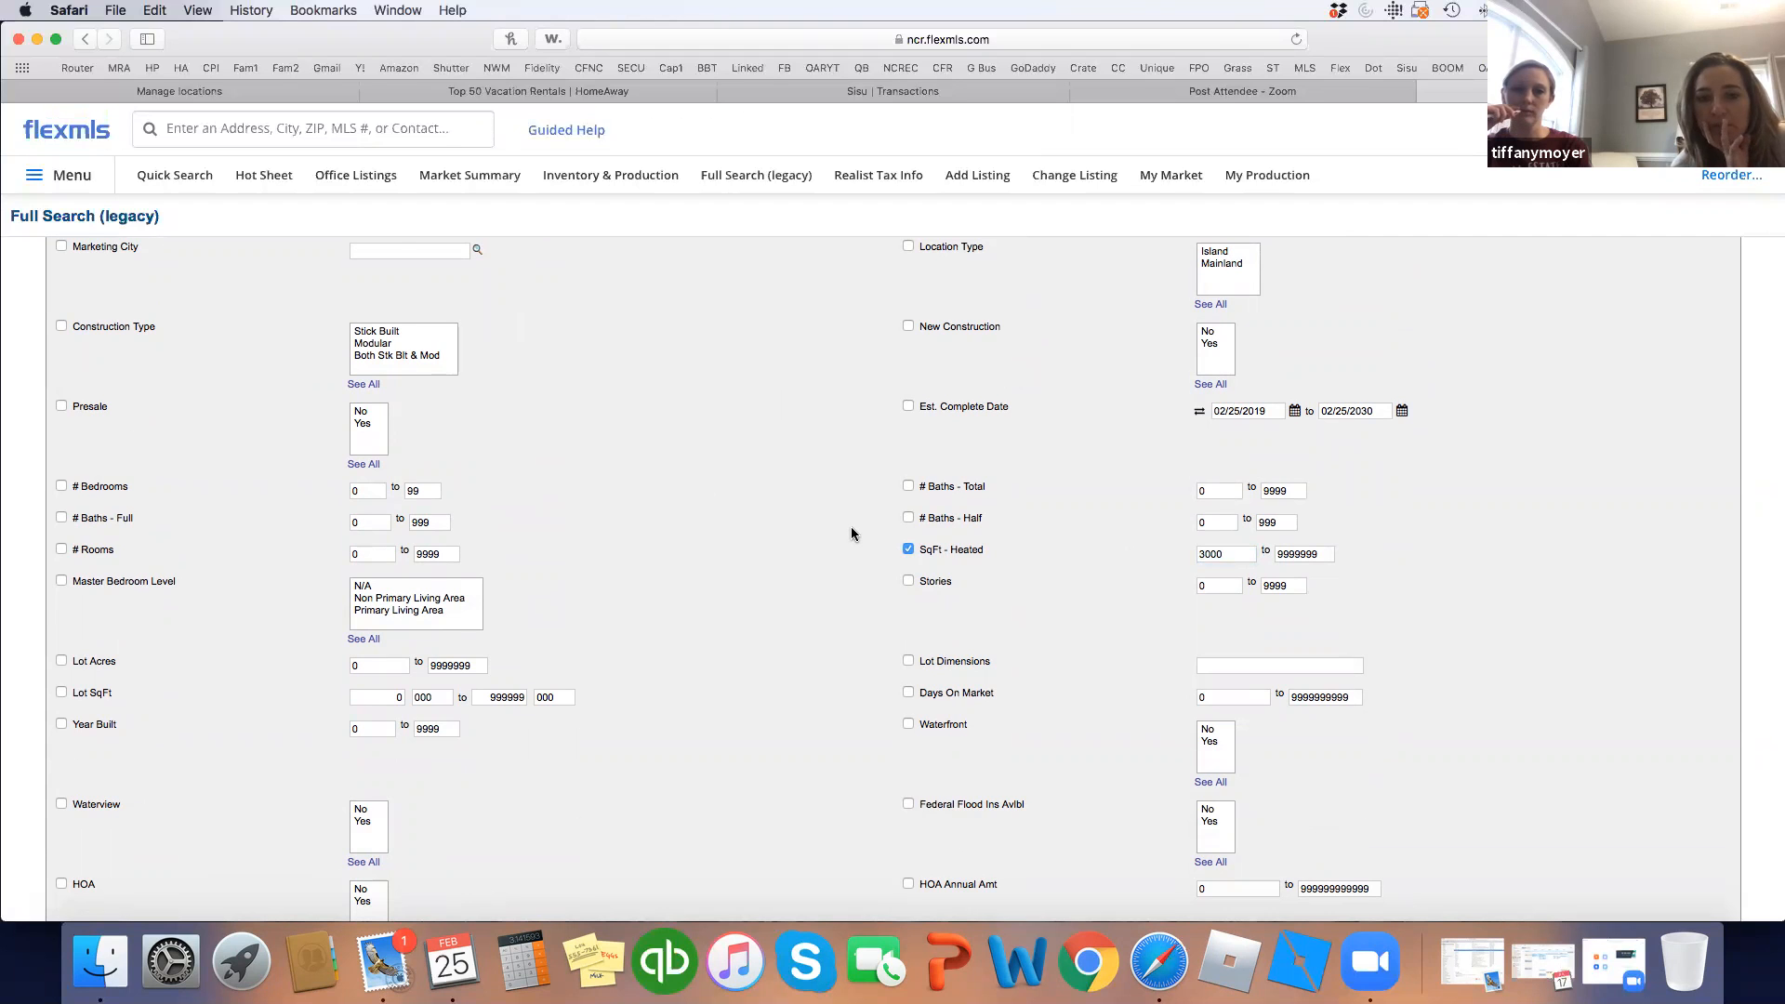
{"action": "scroll", "coordinate": [851, 537], "scroll_direction": "up", "scroll_amount": 10}
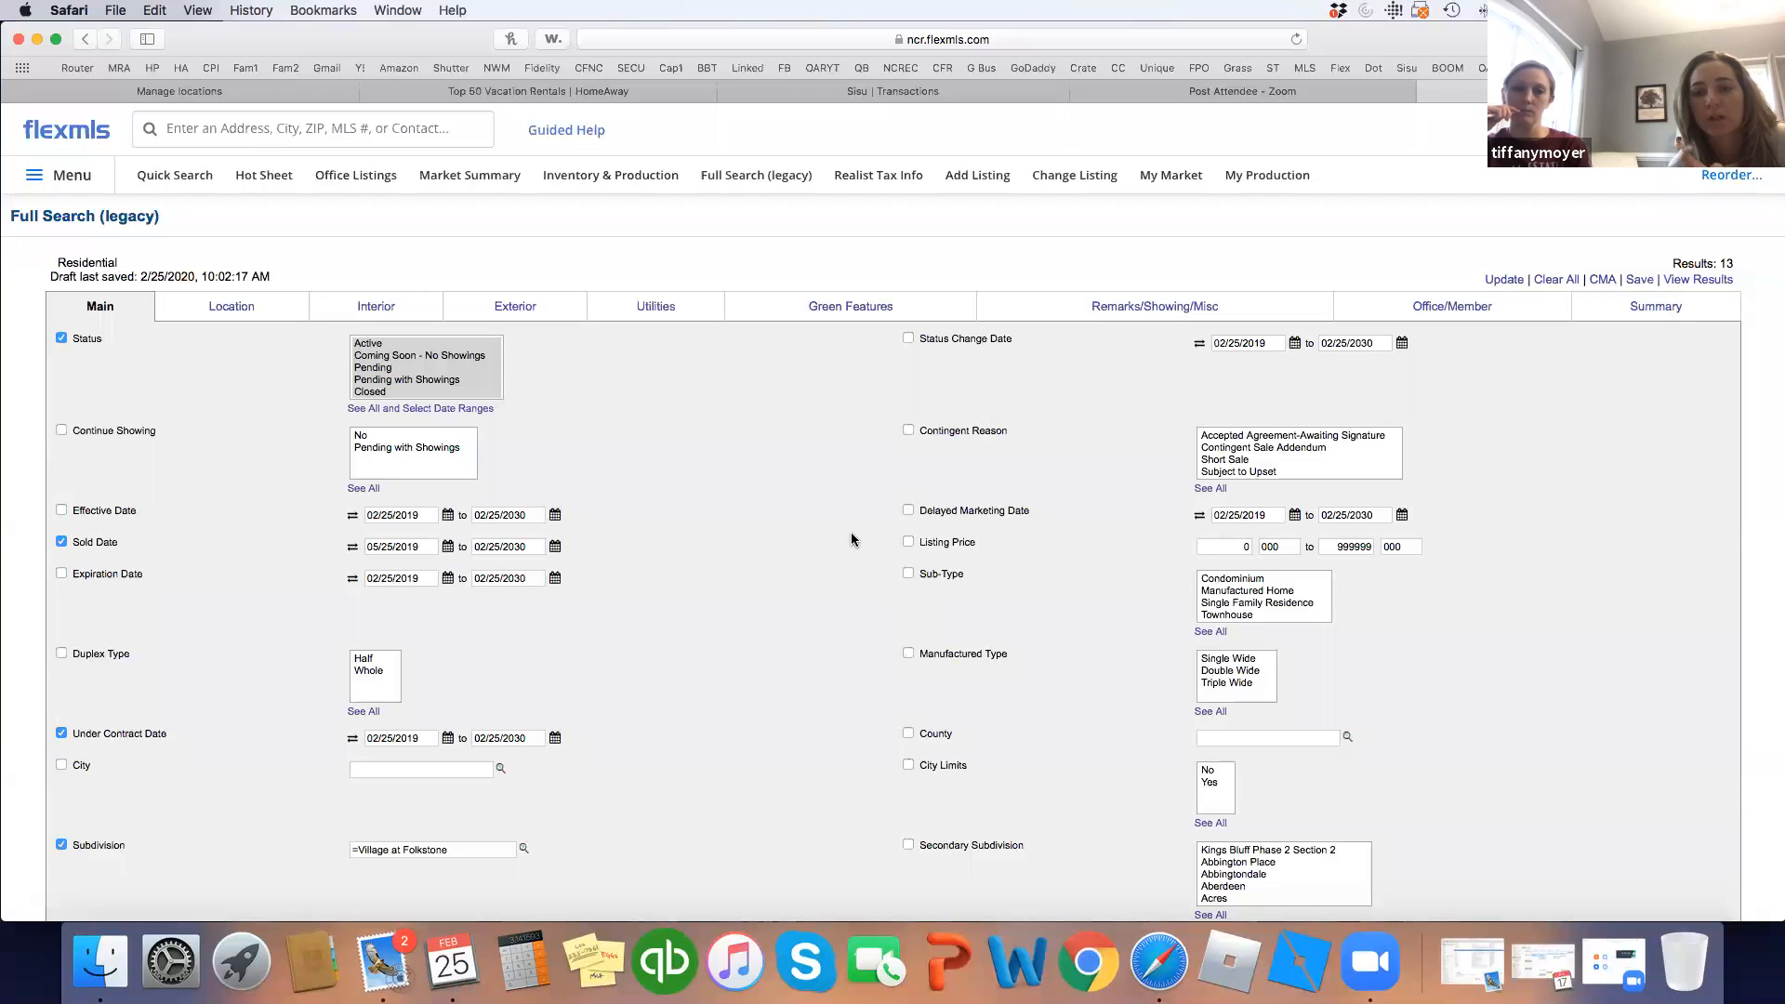
{"action": "left_click", "coordinate": [1716, 281]}
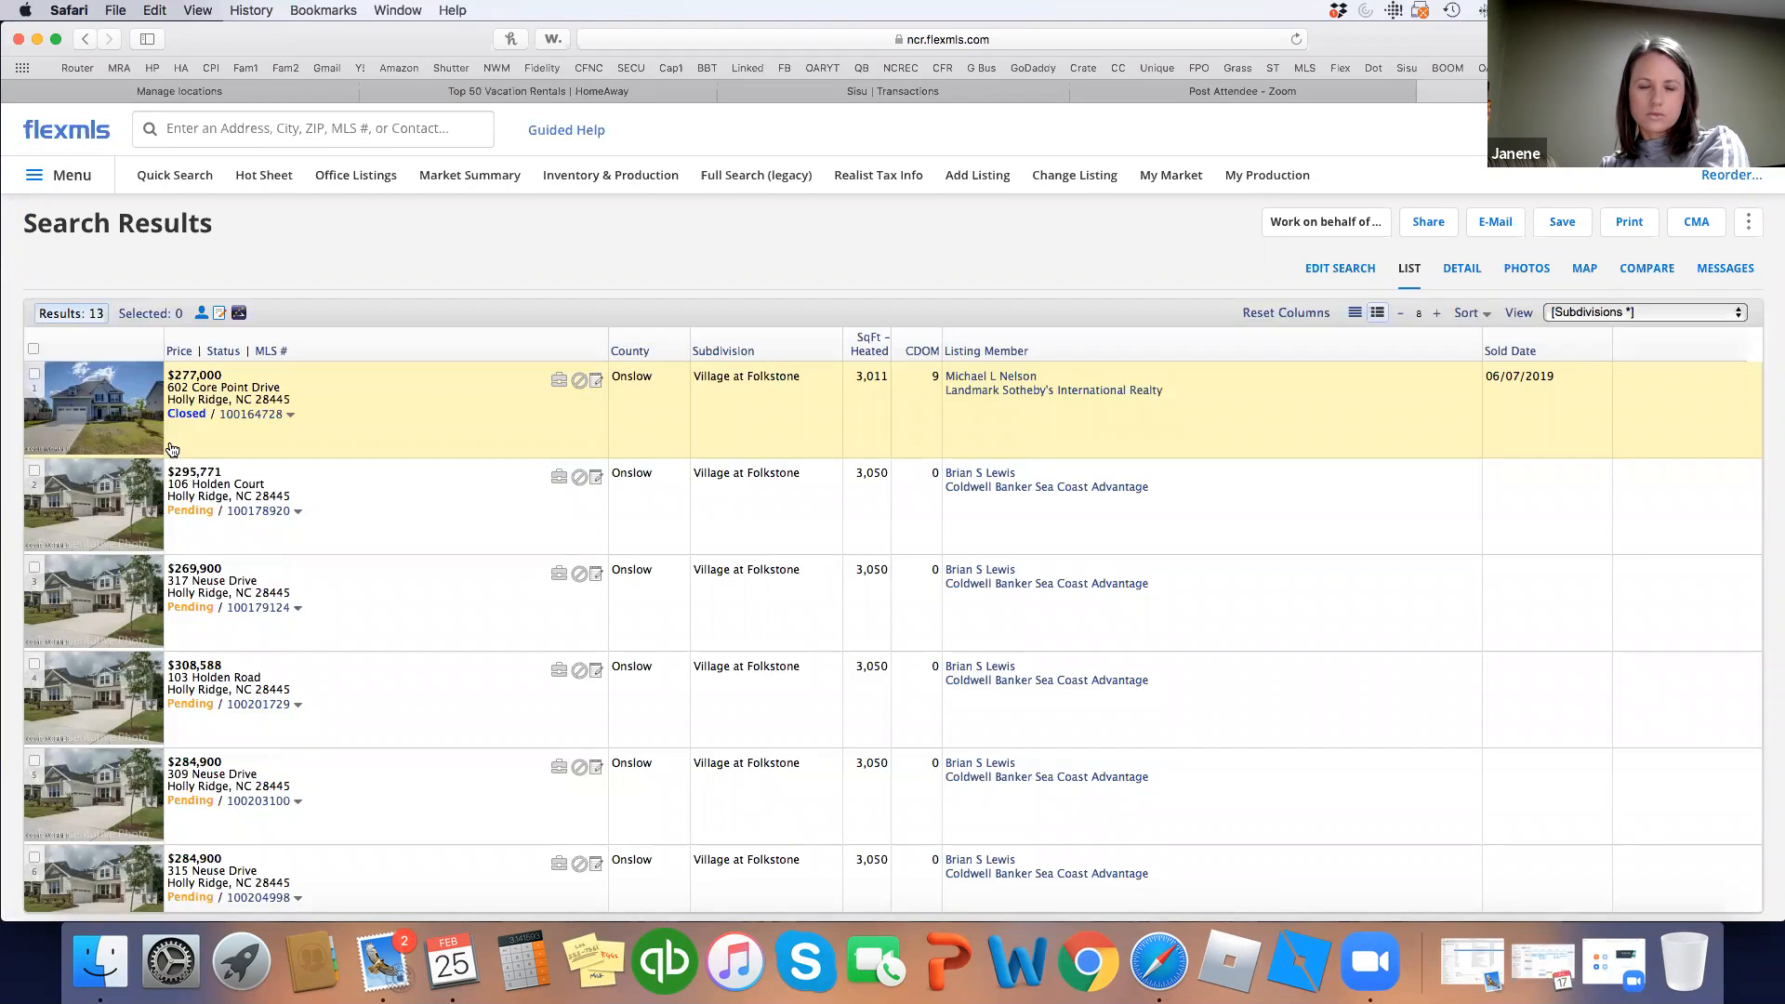
{"action": "scroll", "coordinate": [175, 449], "scroll_direction": "down", "scroll_amount": 3}
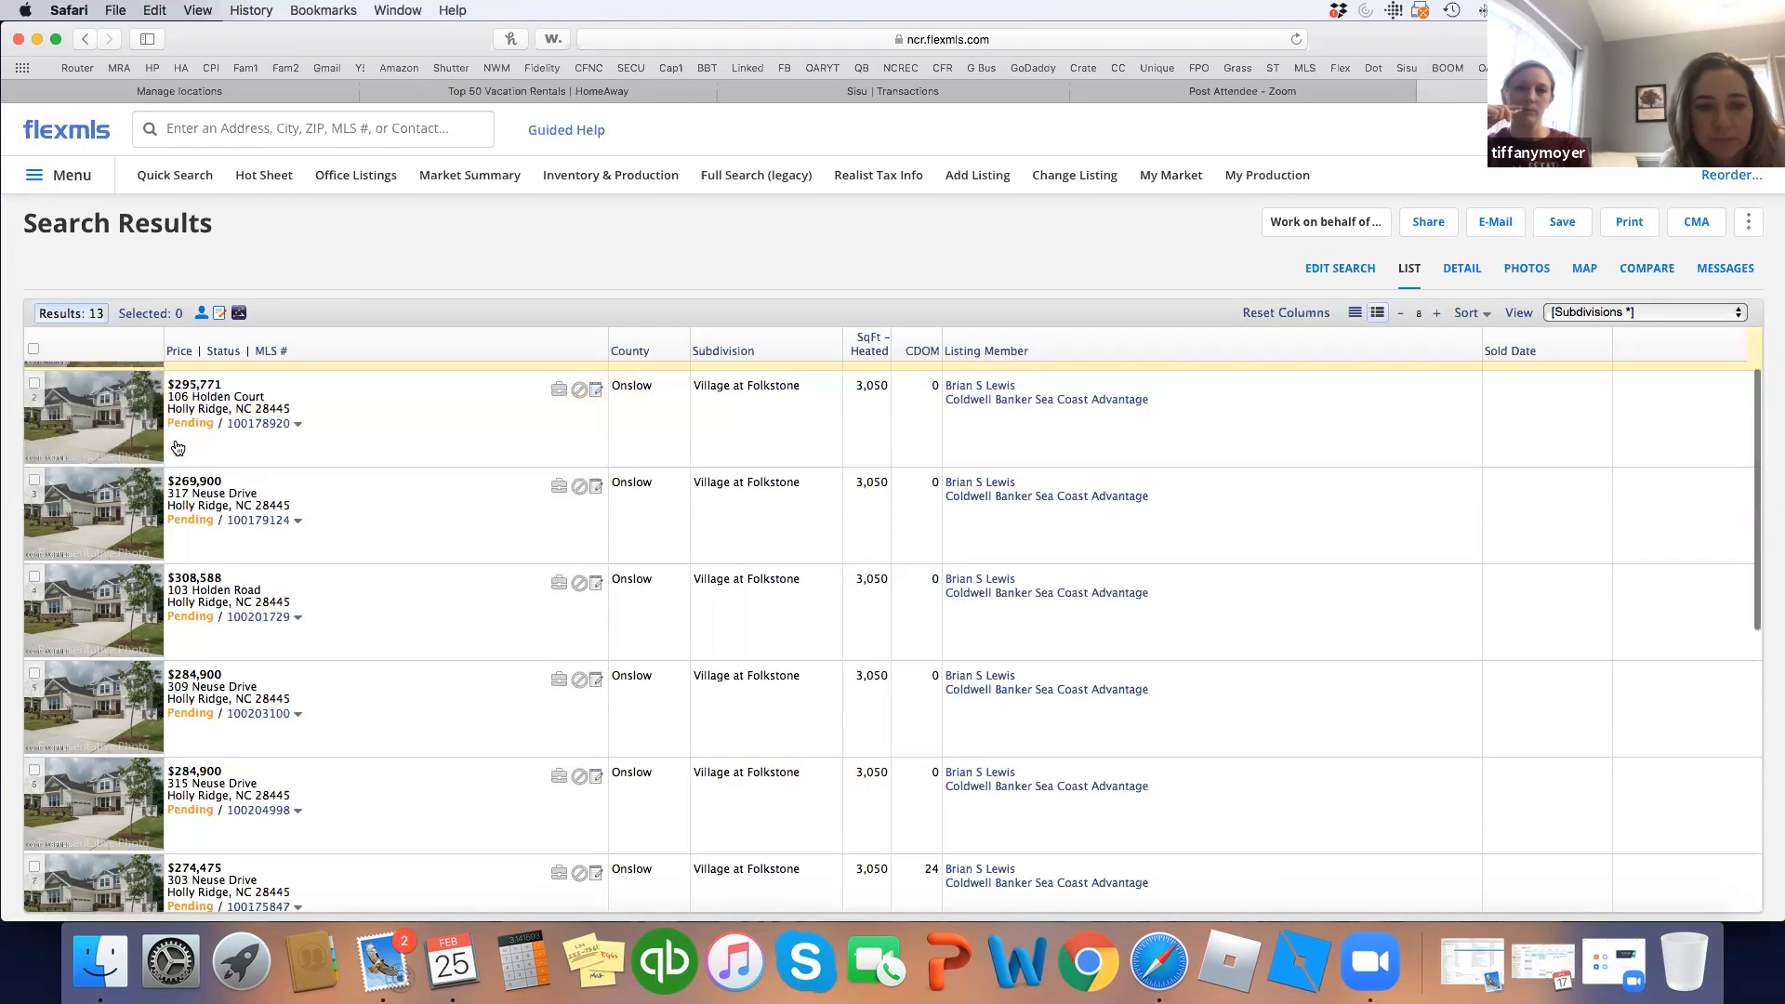
{"action": "scroll", "coordinate": [176, 448], "scroll_direction": "down", "scroll_amount": 1}
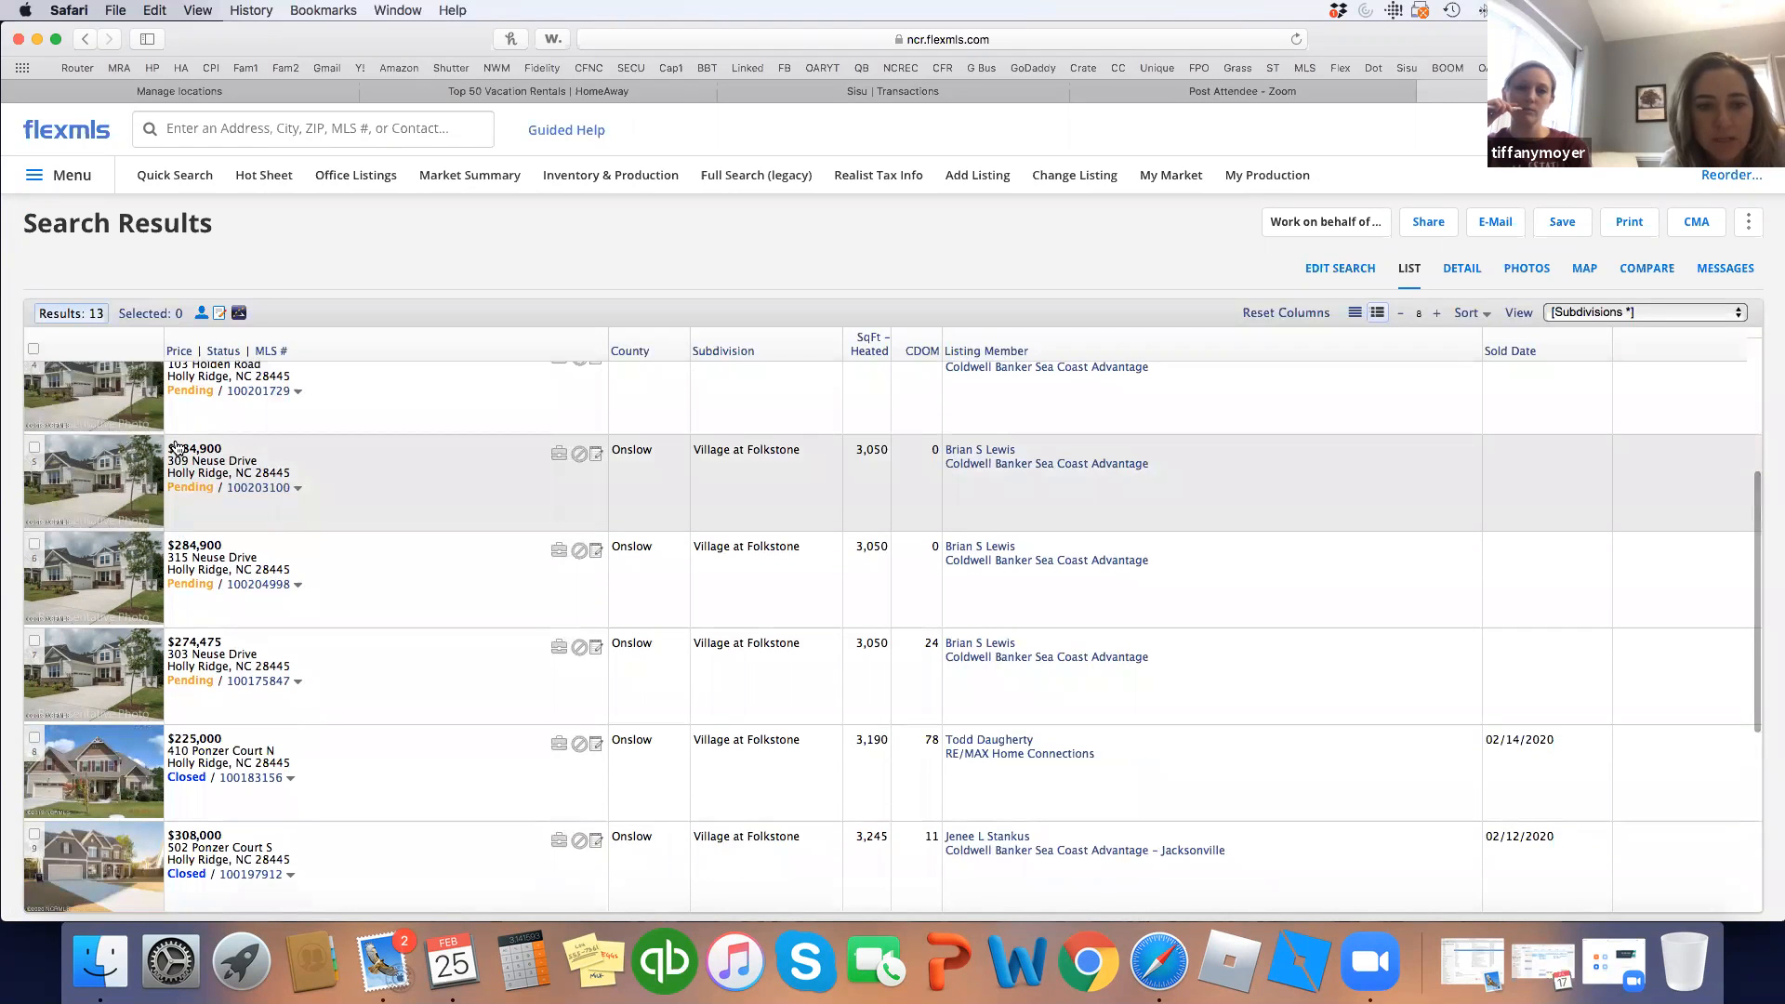
{"action": "scroll", "coordinate": [134, 556], "scroll_direction": "down", "scroll_amount": 5}
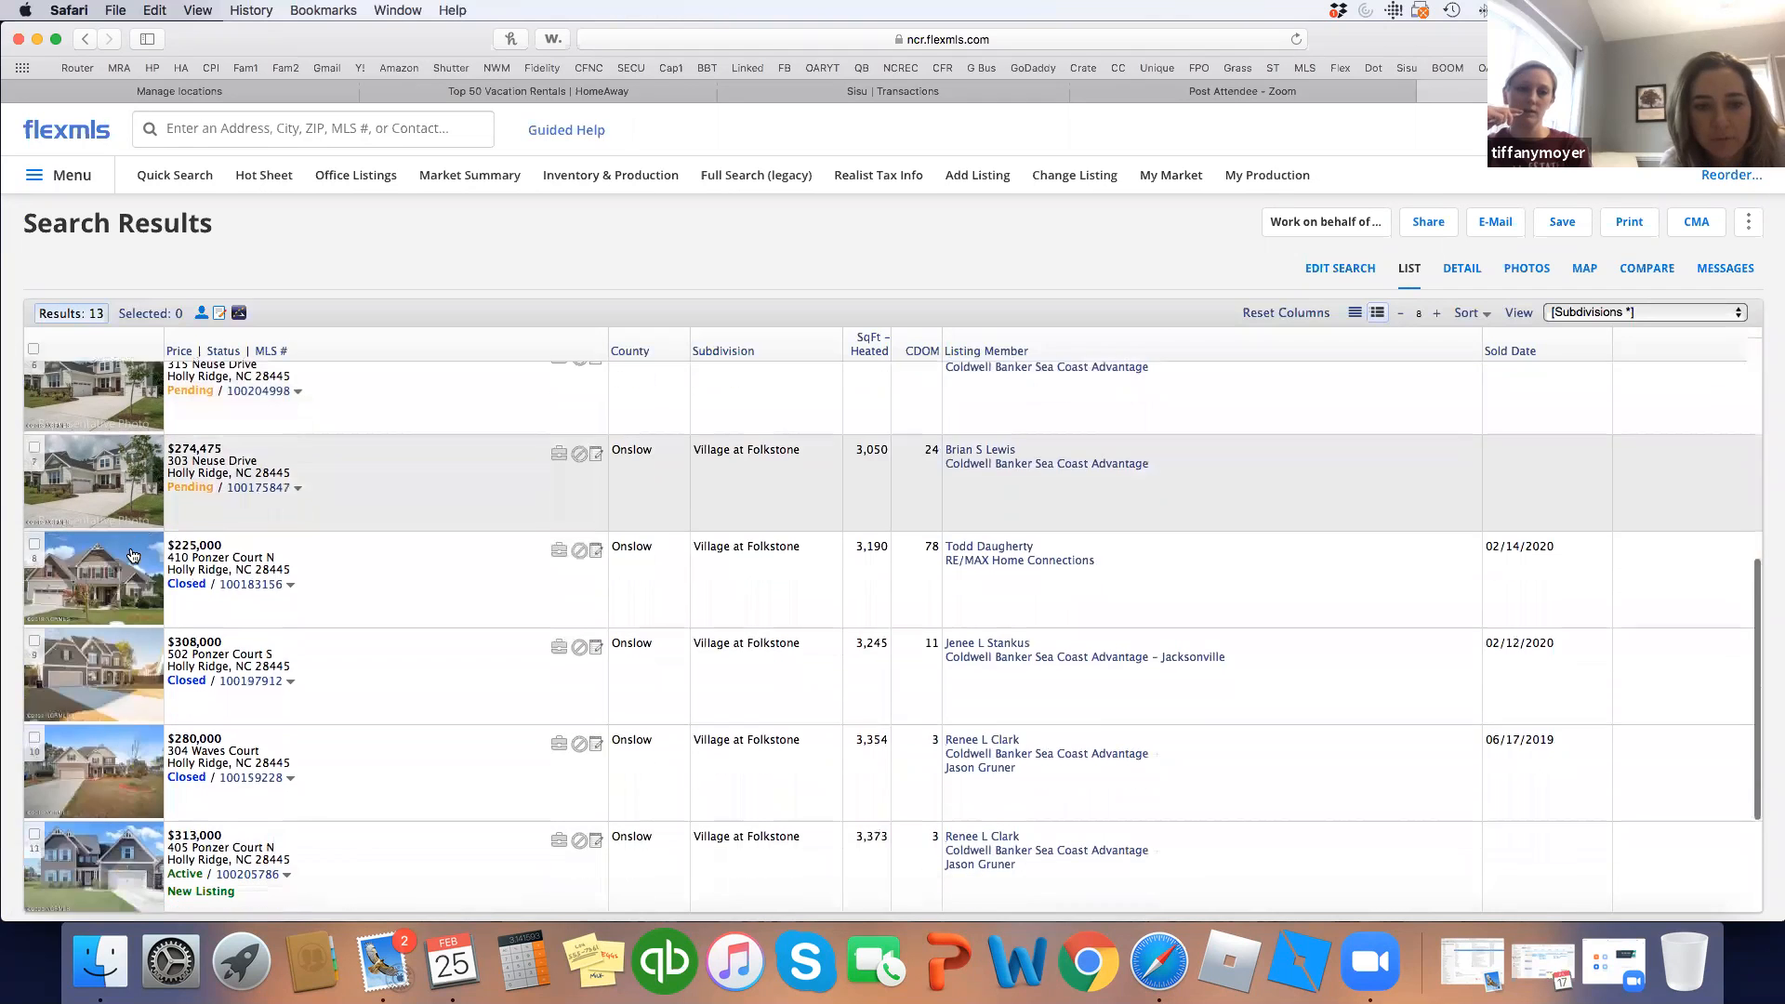
{"action": "left_click", "coordinate": [34, 542]}
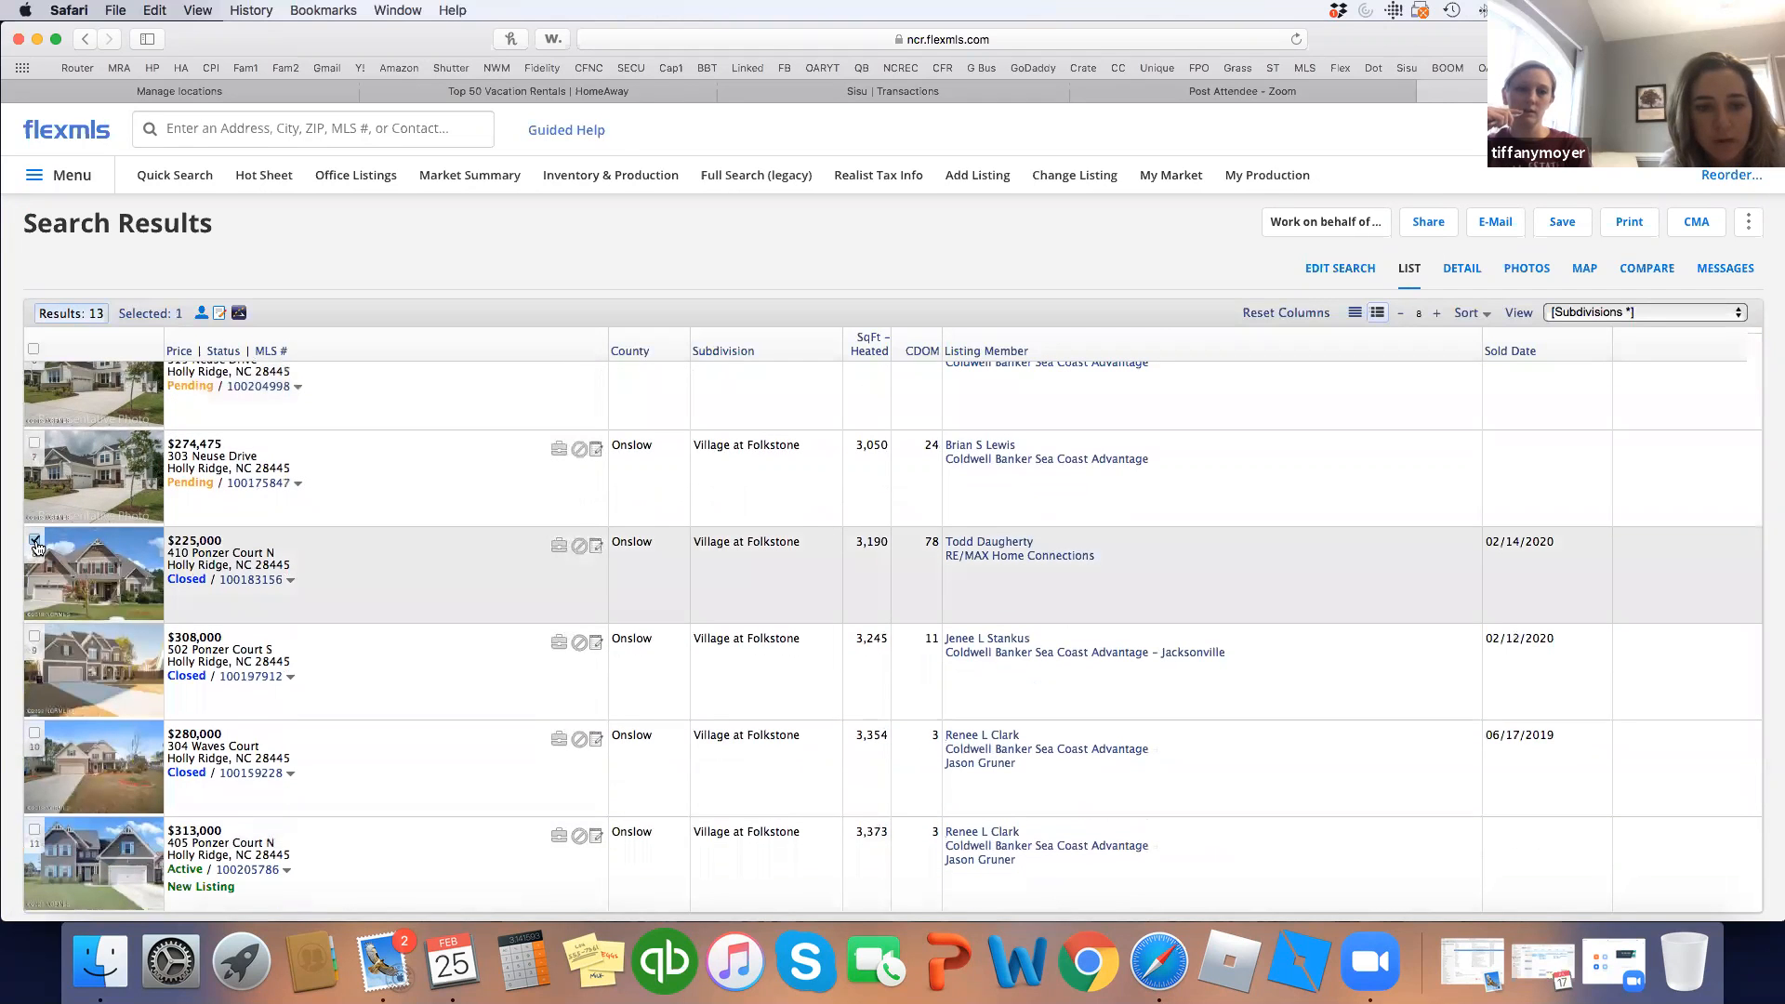
{"action": "scroll", "coordinate": [37, 548], "scroll_direction": "down", "scroll_amount": 2}
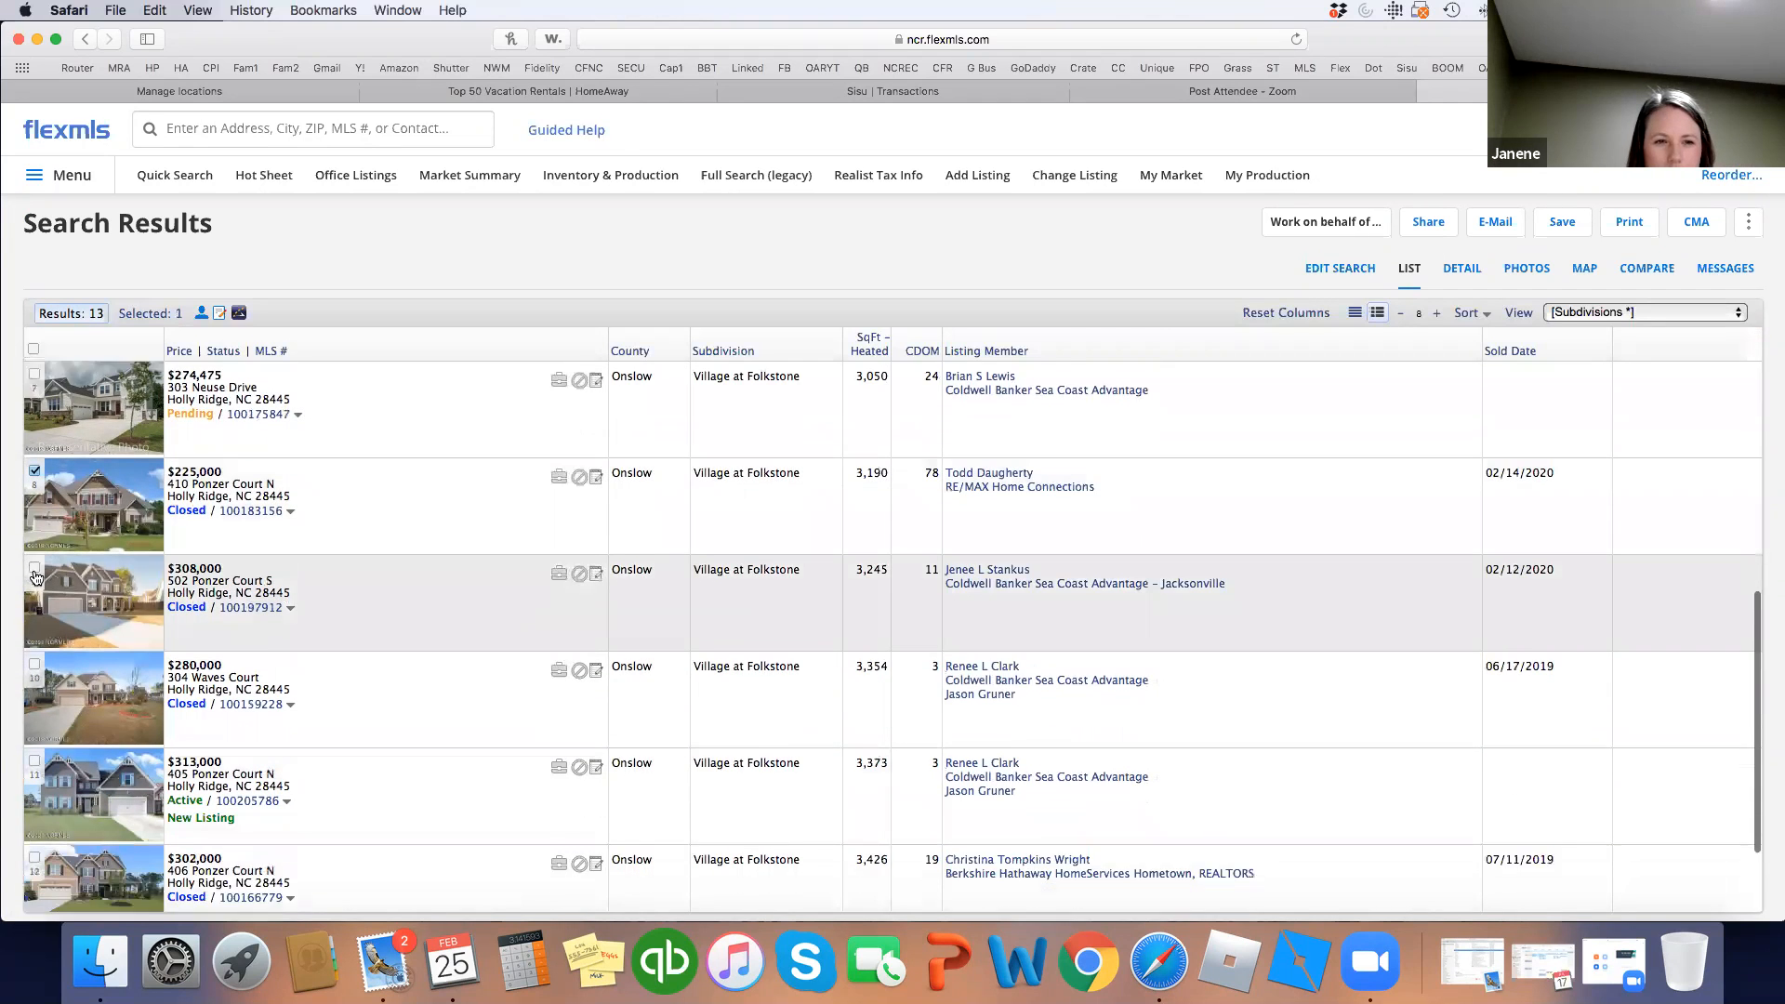
{"action": "left_click", "coordinate": [35, 545]}
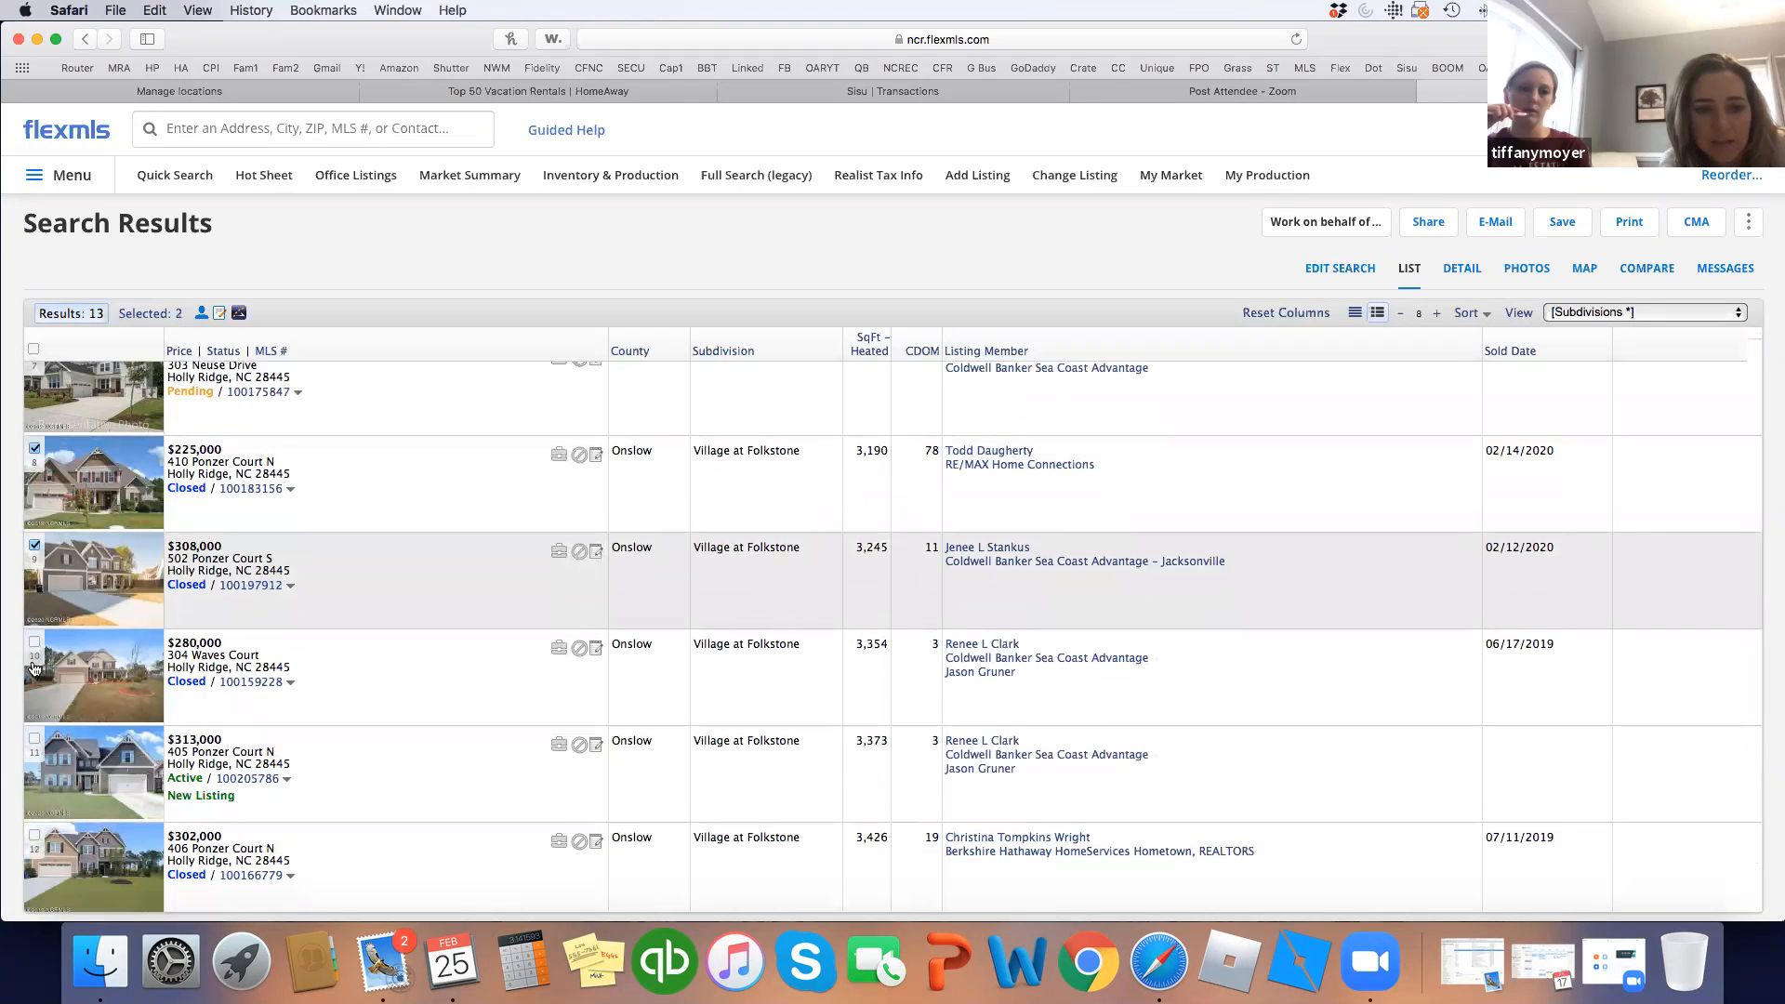
{"action": "scroll", "coordinate": [39, 673], "scroll_direction": "down", "scroll_amount": 2}
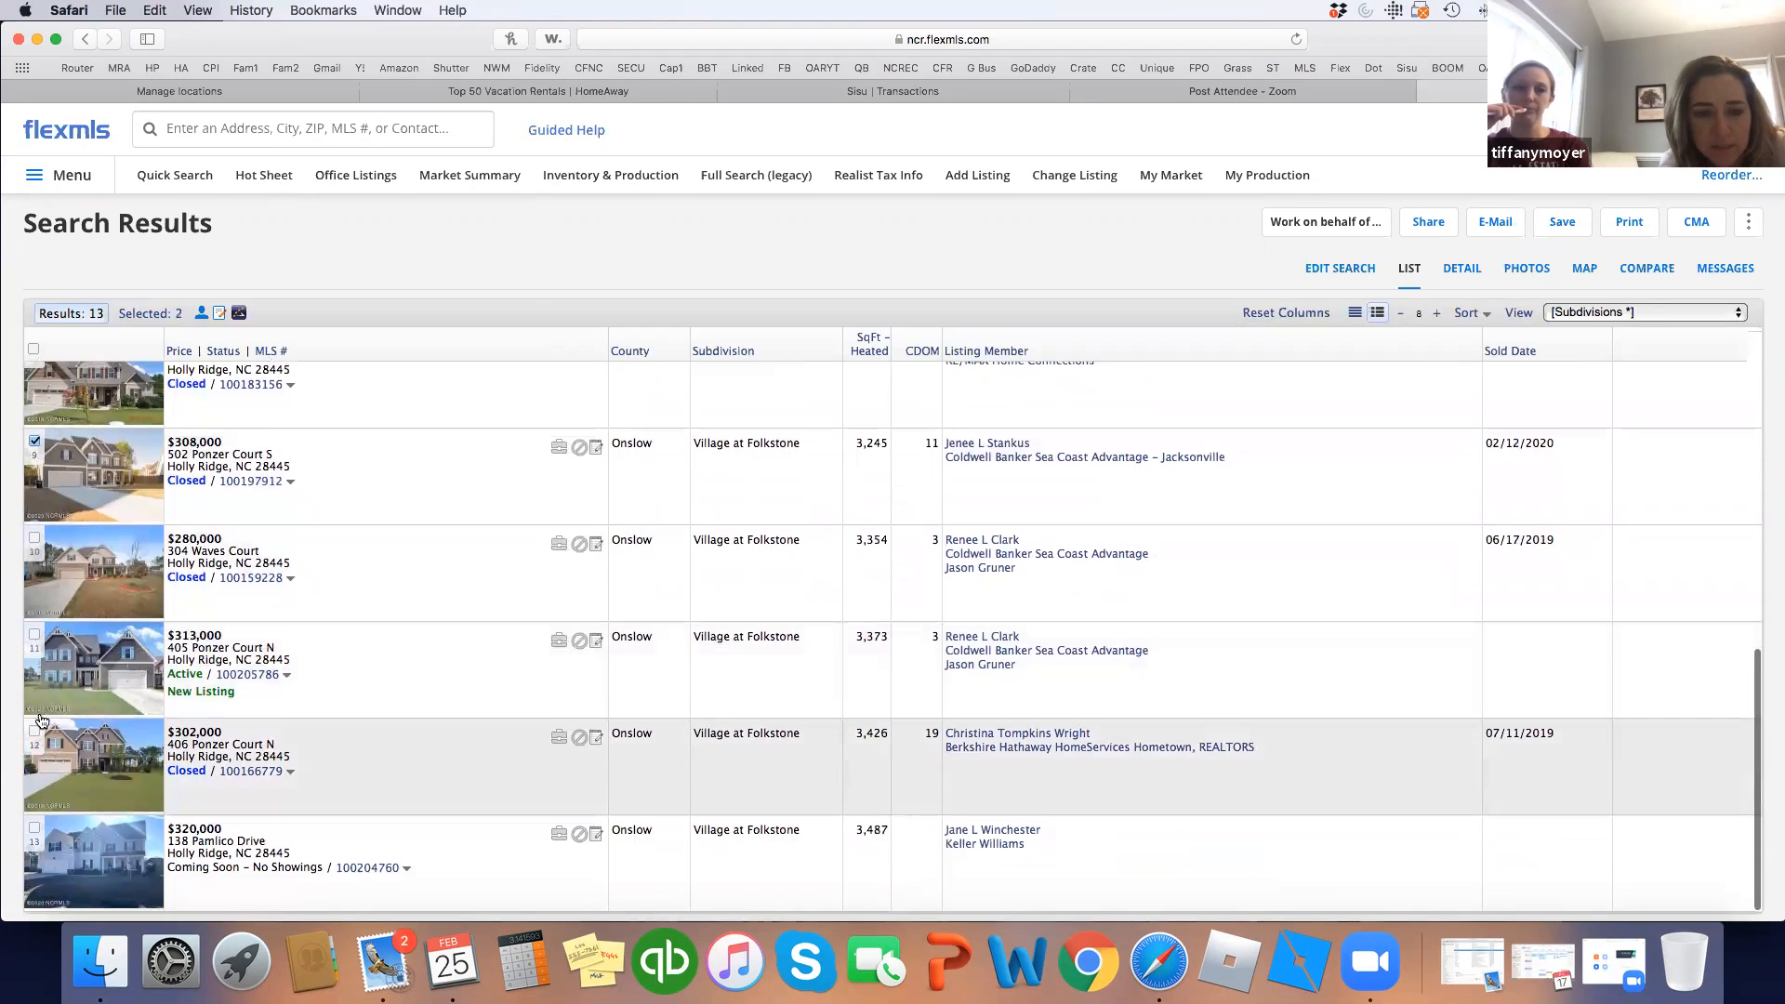
{"action": "left_click", "coordinate": [35, 731]}
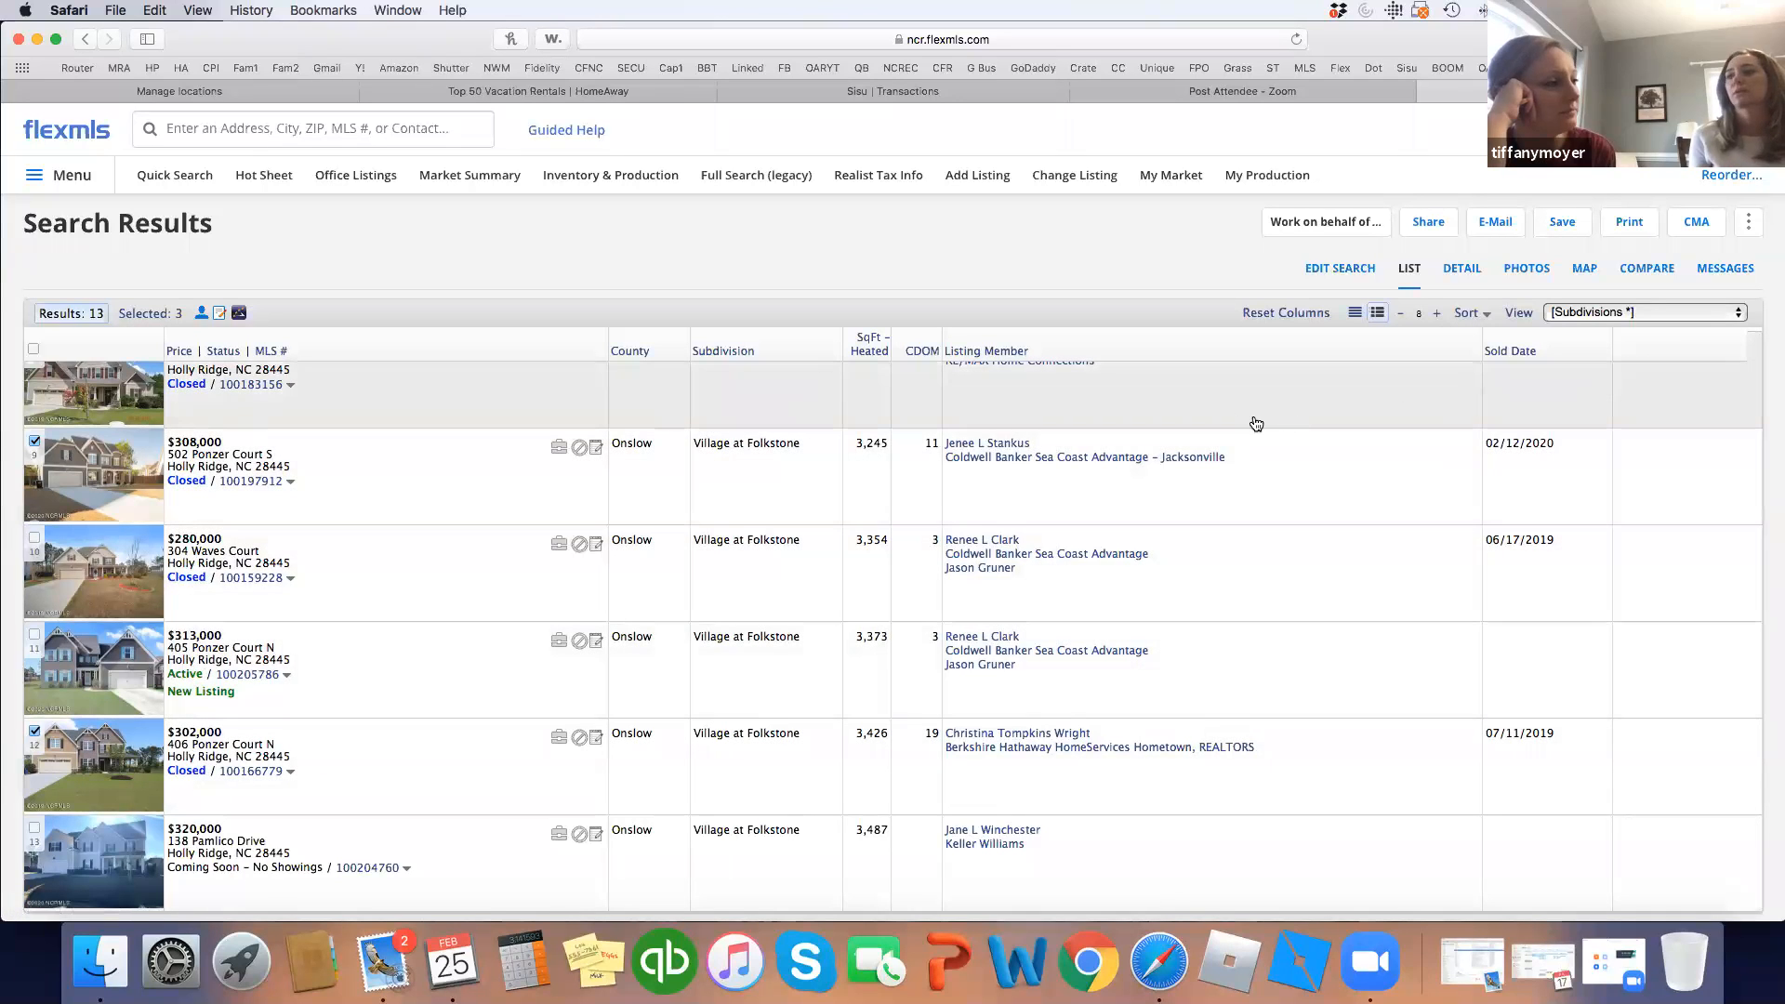
{"action": "scroll", "coordinate": [1255, 422], "scroll_direction": "up", "scroll_amount": 10}
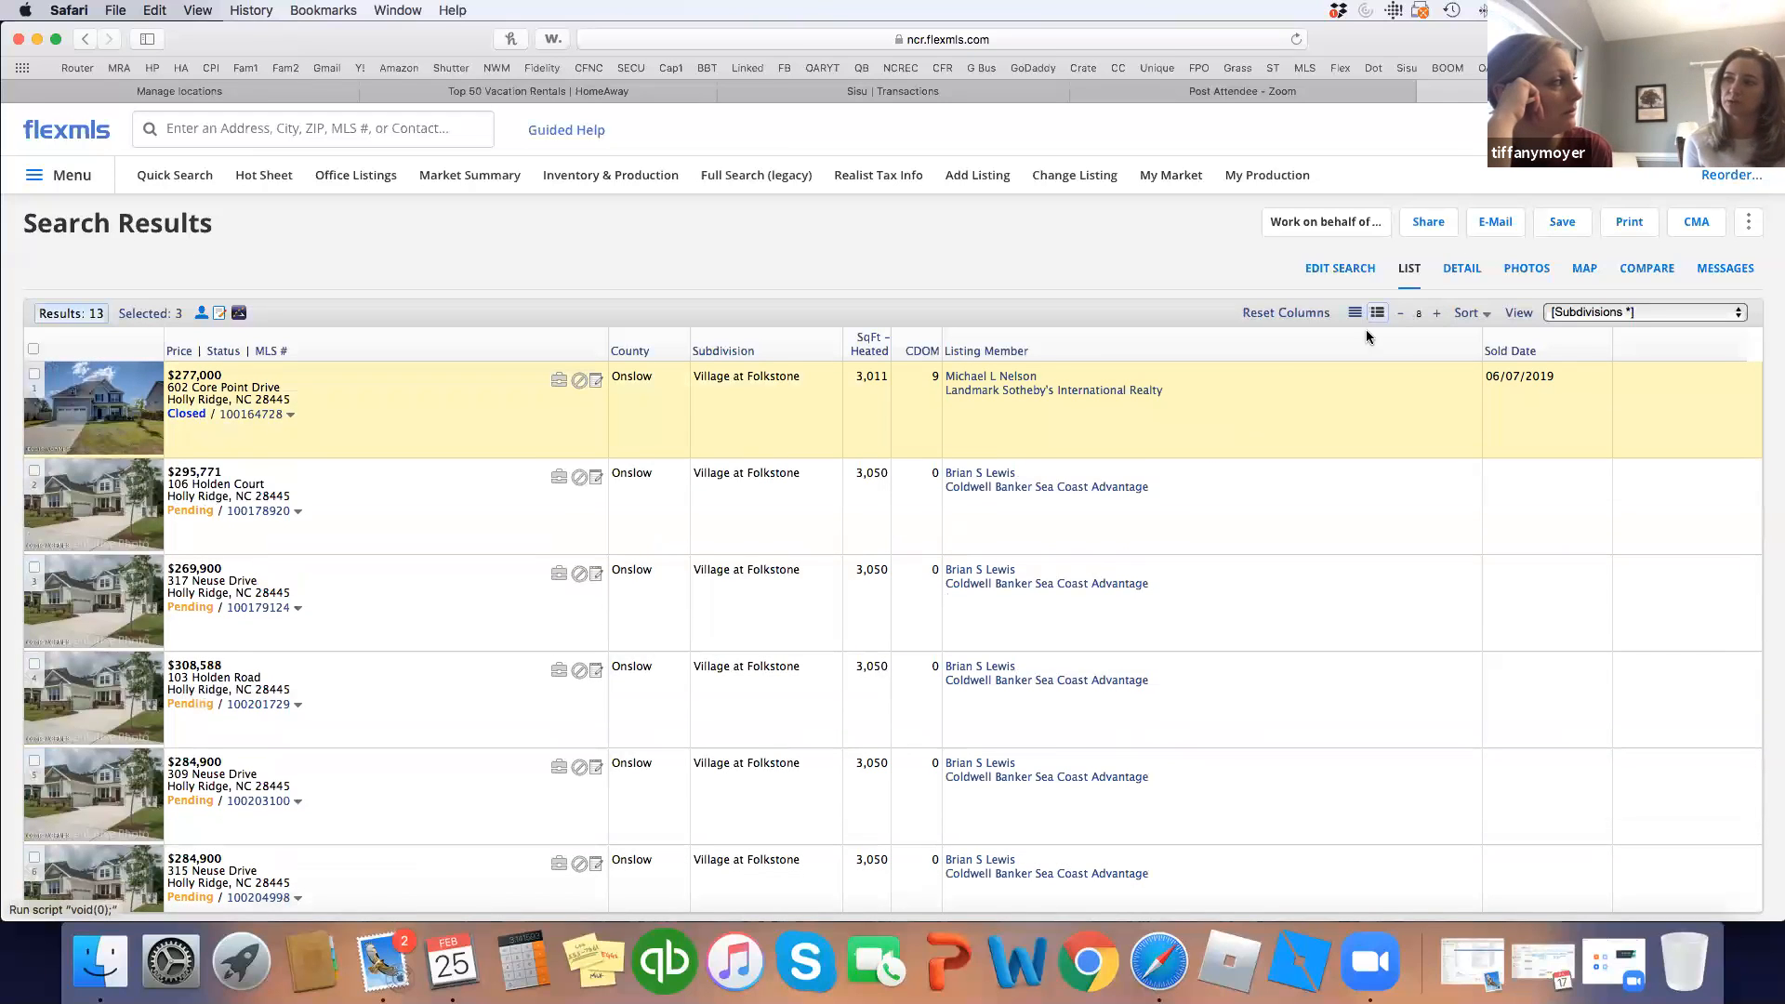
Build a Full CMA from the selected listings and enter the client's name on the cover page.
{"action": "left_click", "coordinate": [1692, 227]}
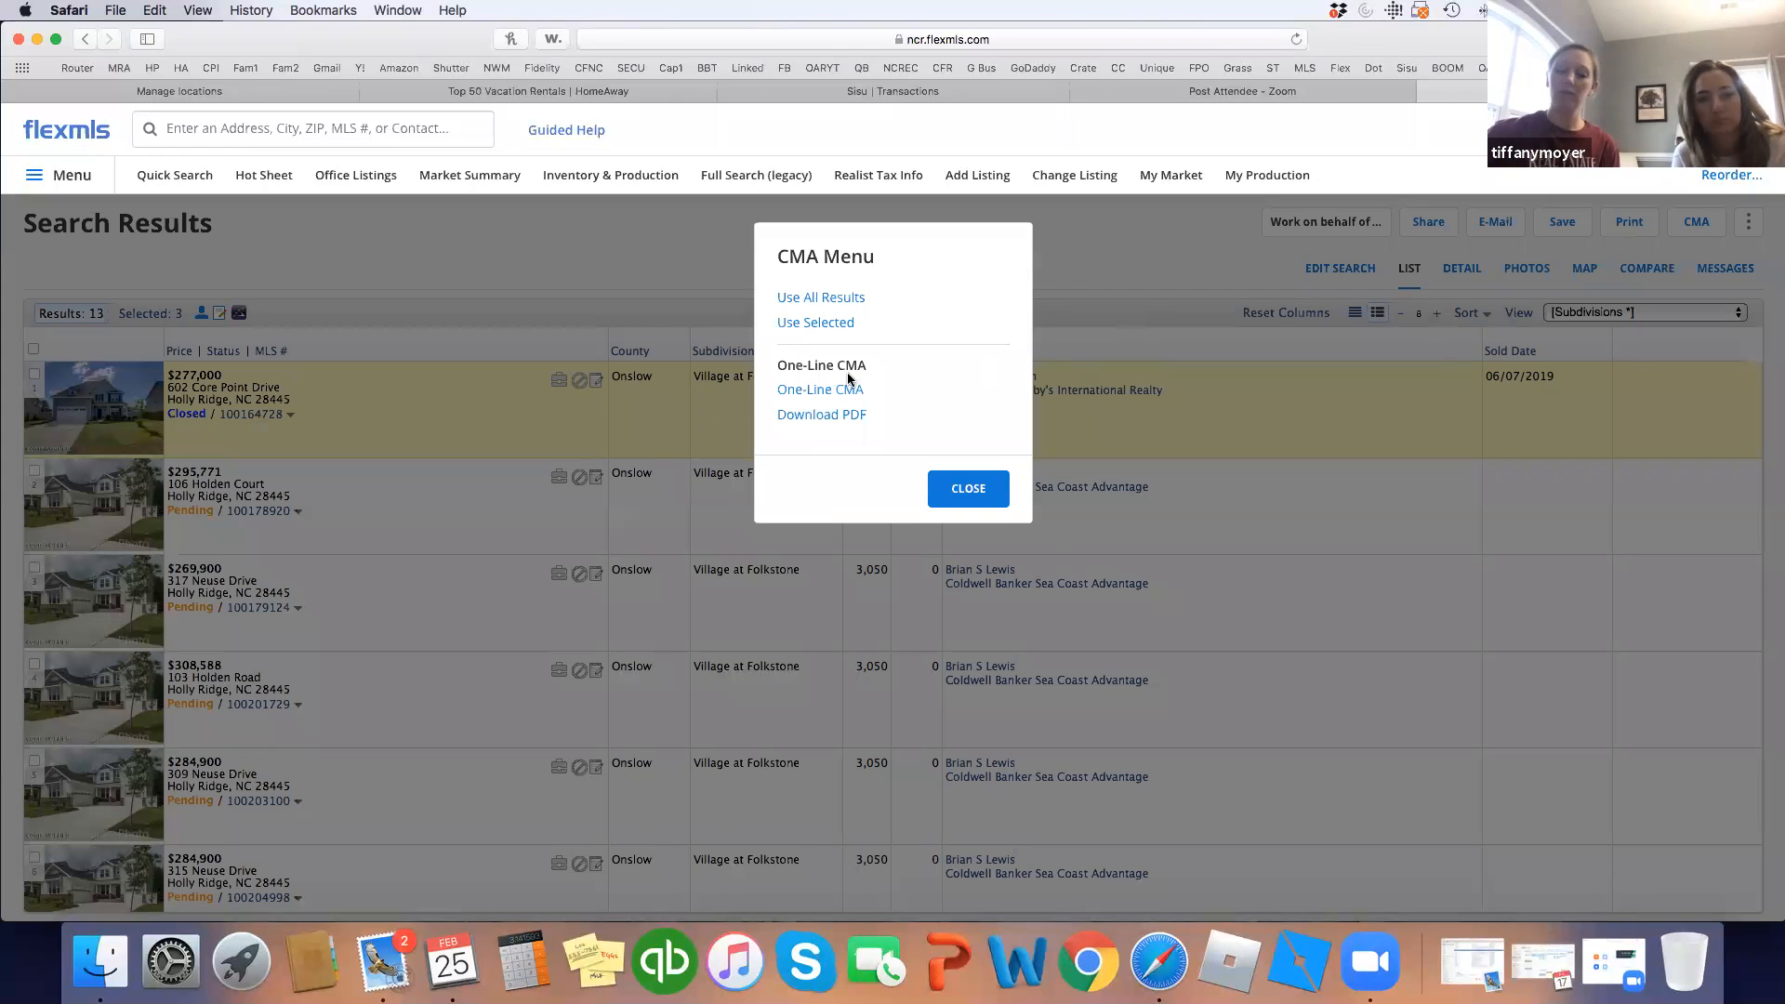
{"action": "left_click", "coordinate": [841, 325]}
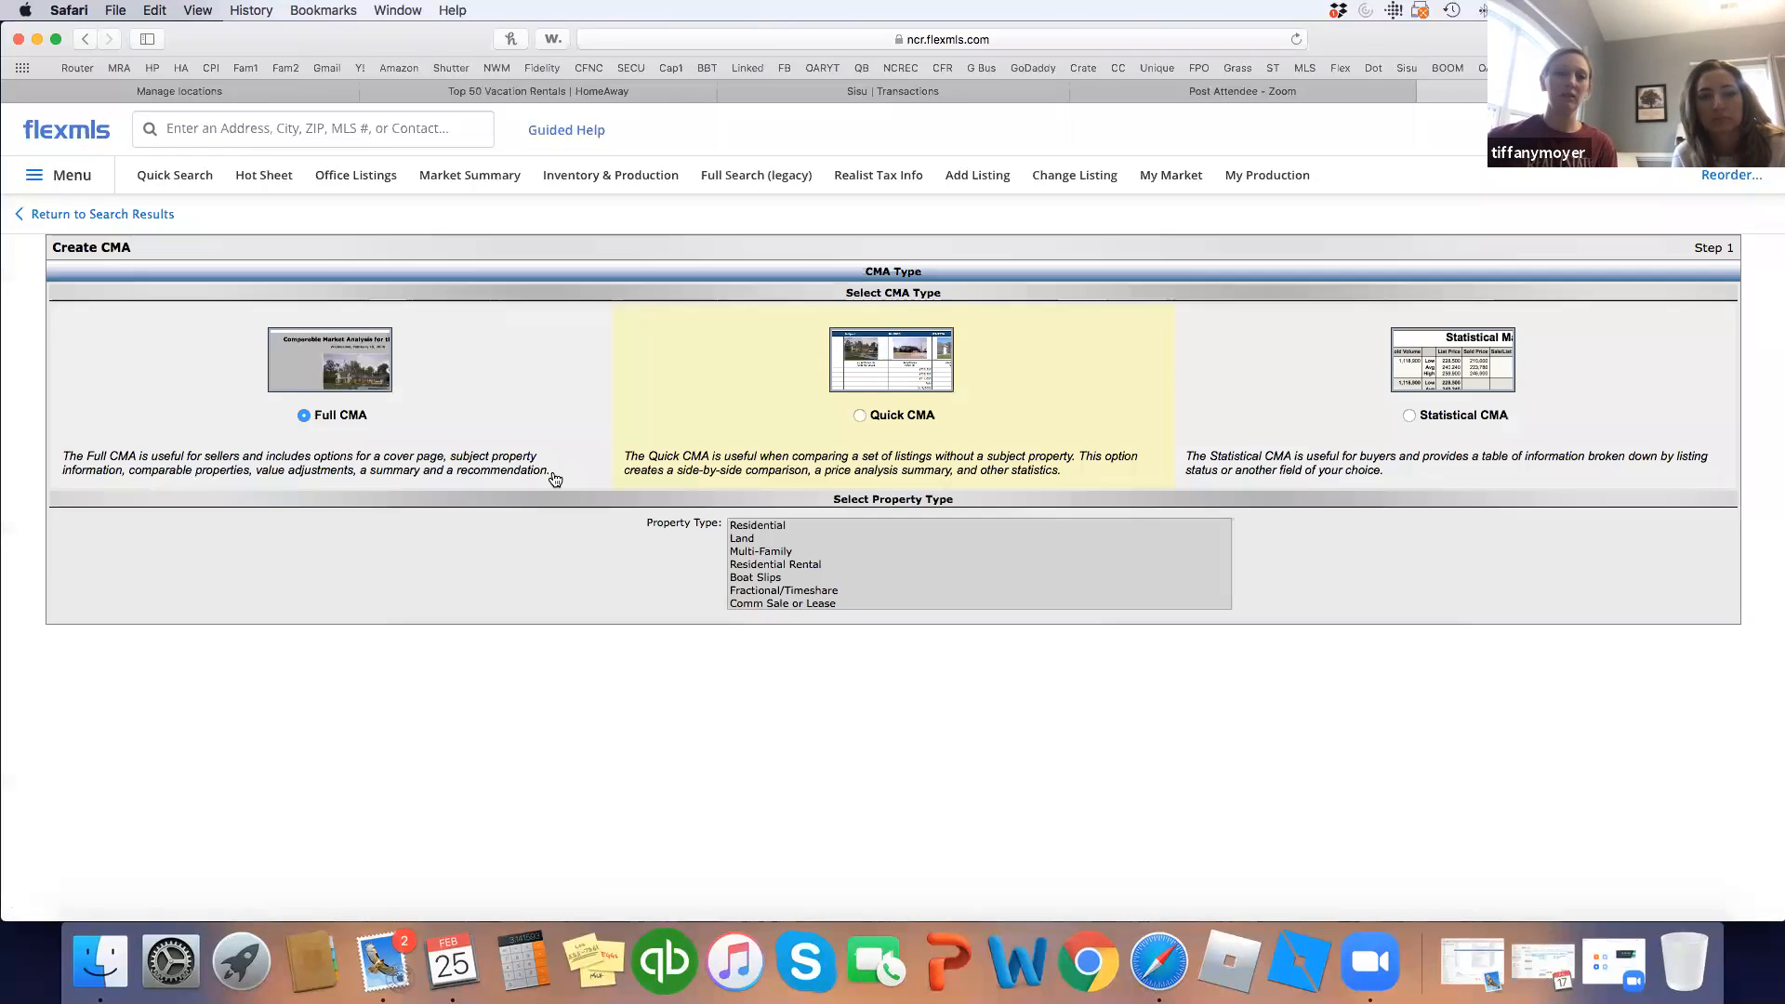
{"action": "left_click", "coordinate": [898, 597]}
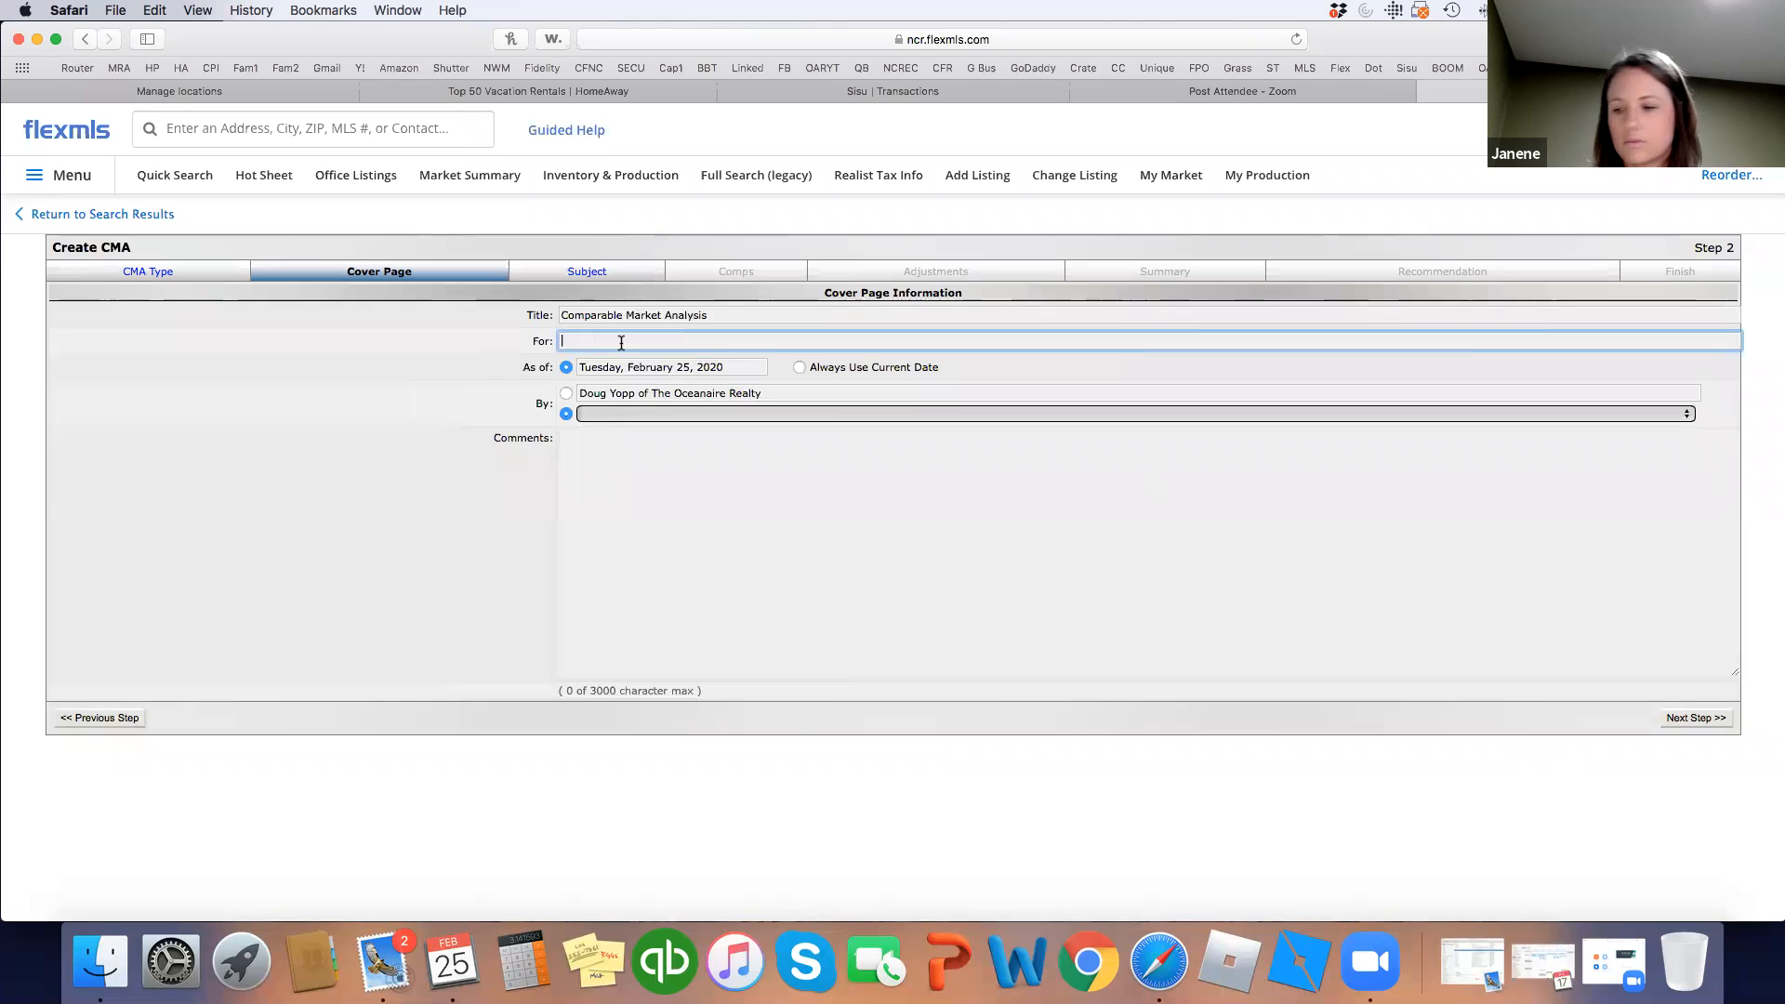
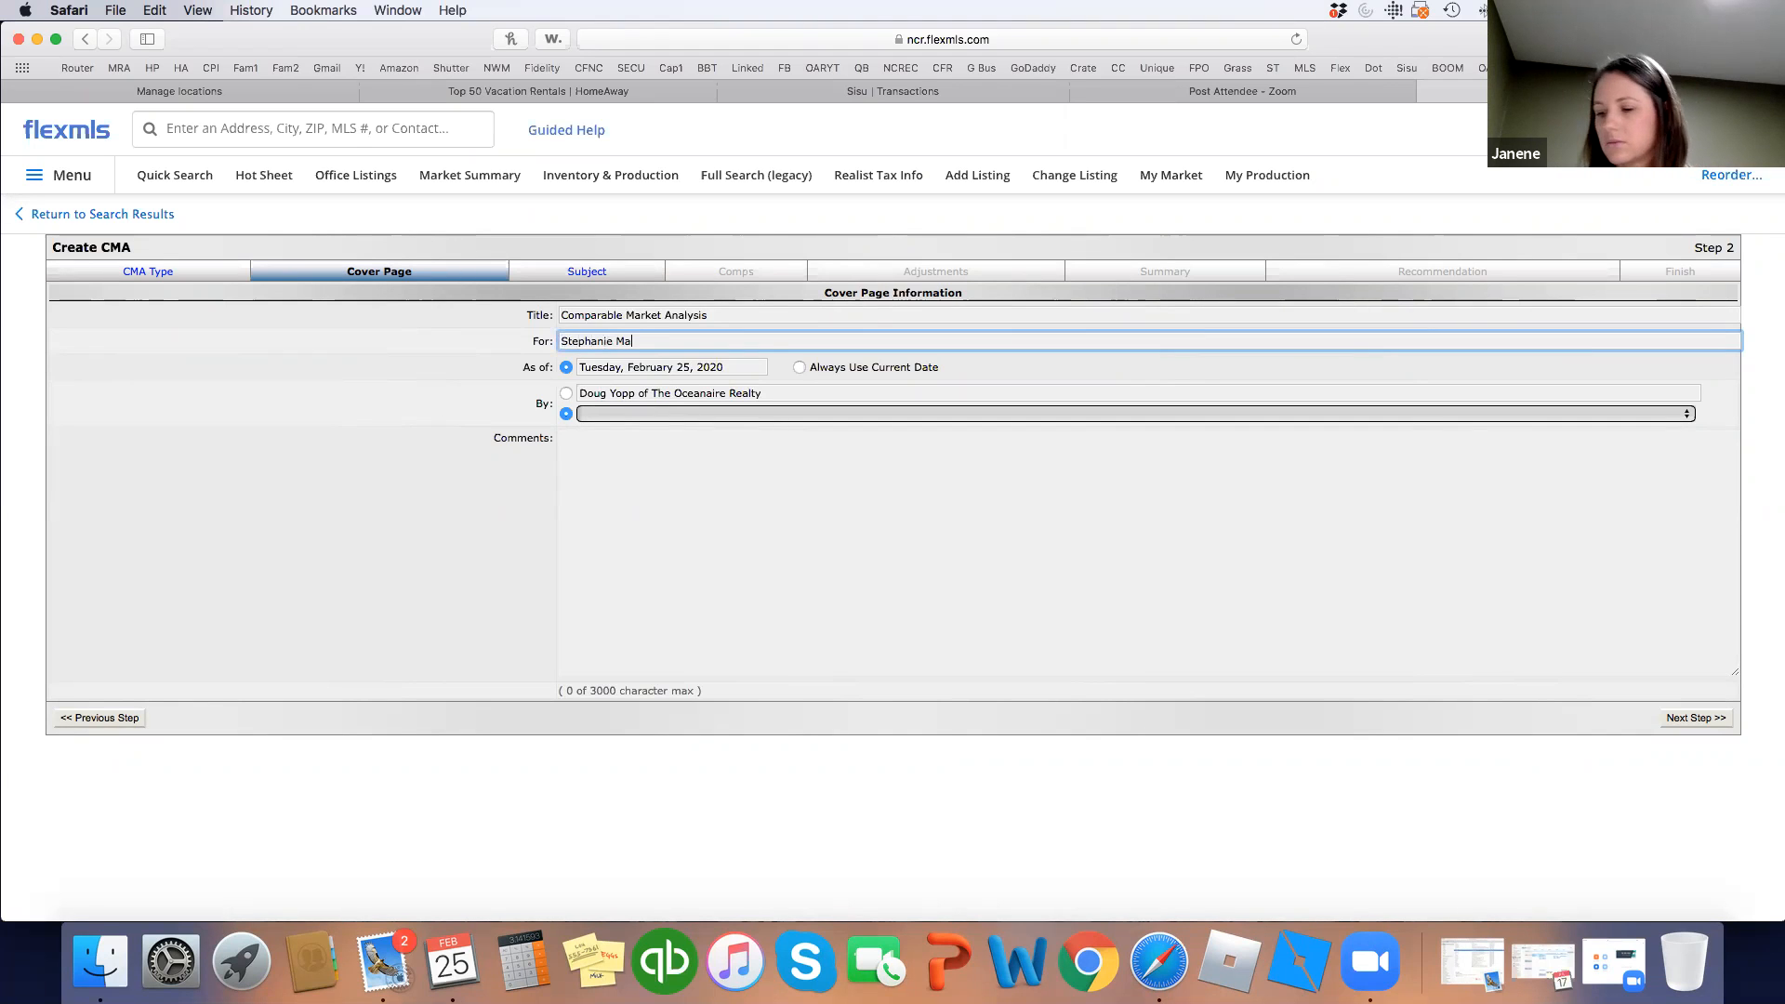
{"action": "left_click", "coordinate": [1690, 717]}
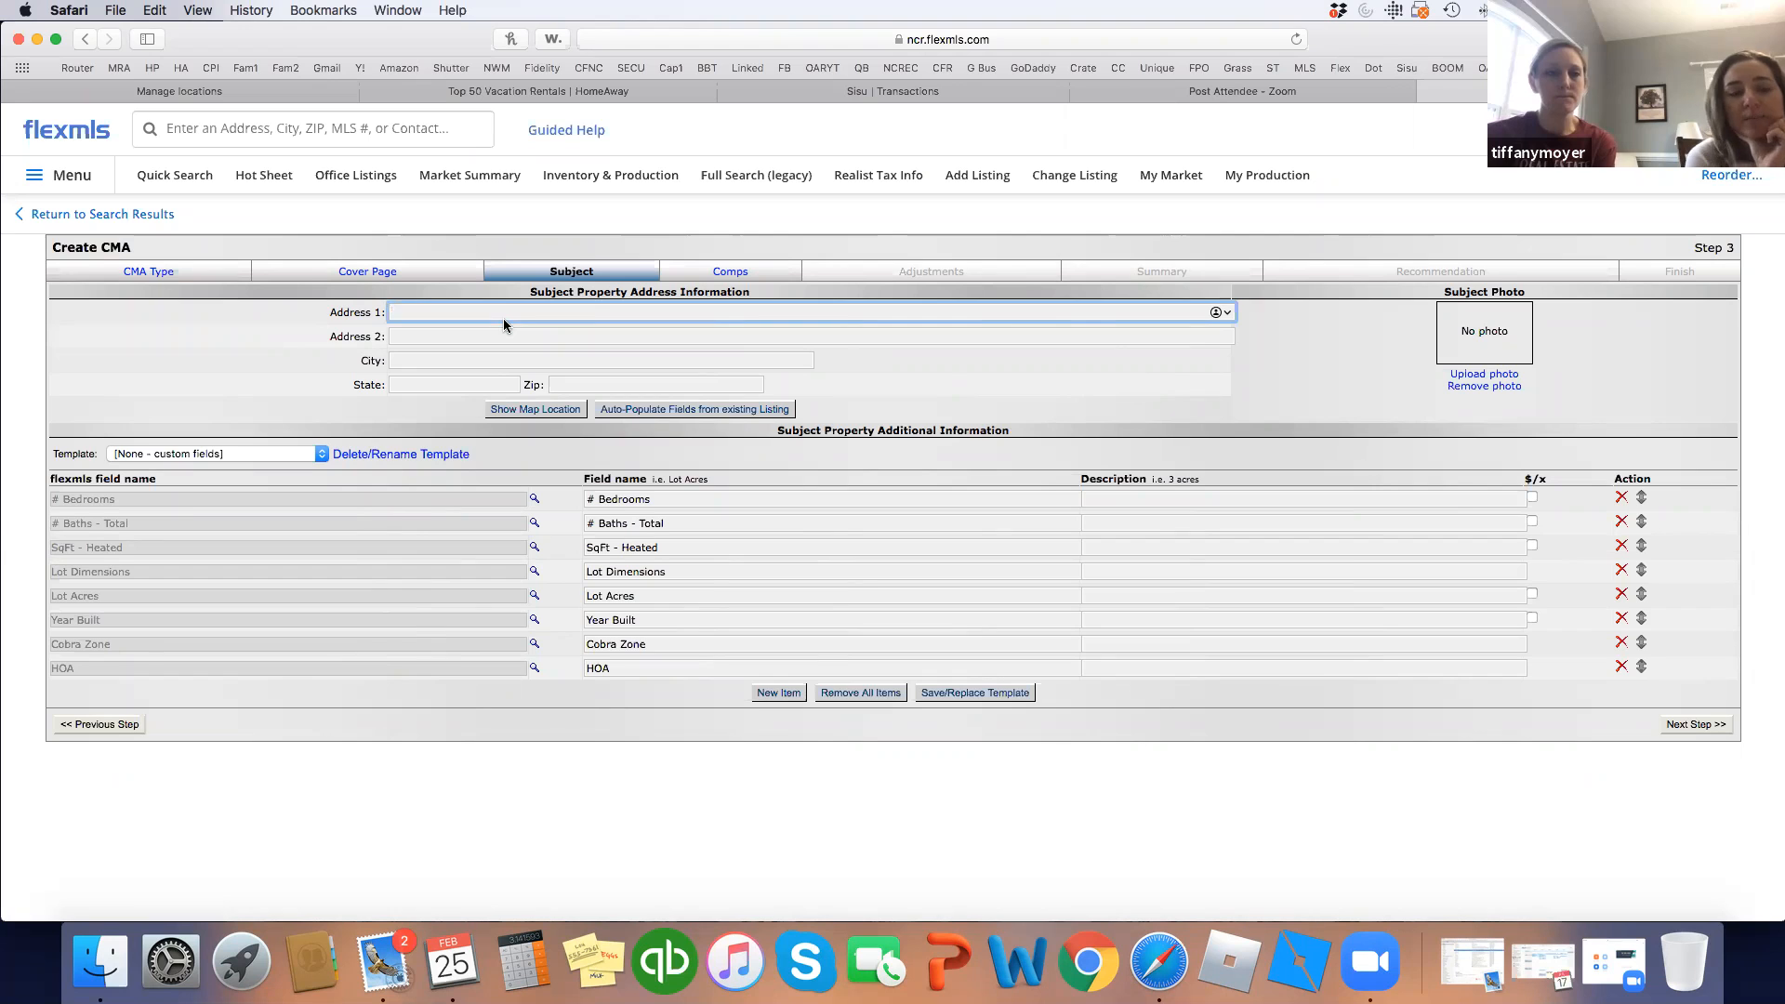
Dismiss the no-locations mapping warning and begin, then erase, a manually typed subject address.
{"action": "left_click", "coordinate": [362, 274]}
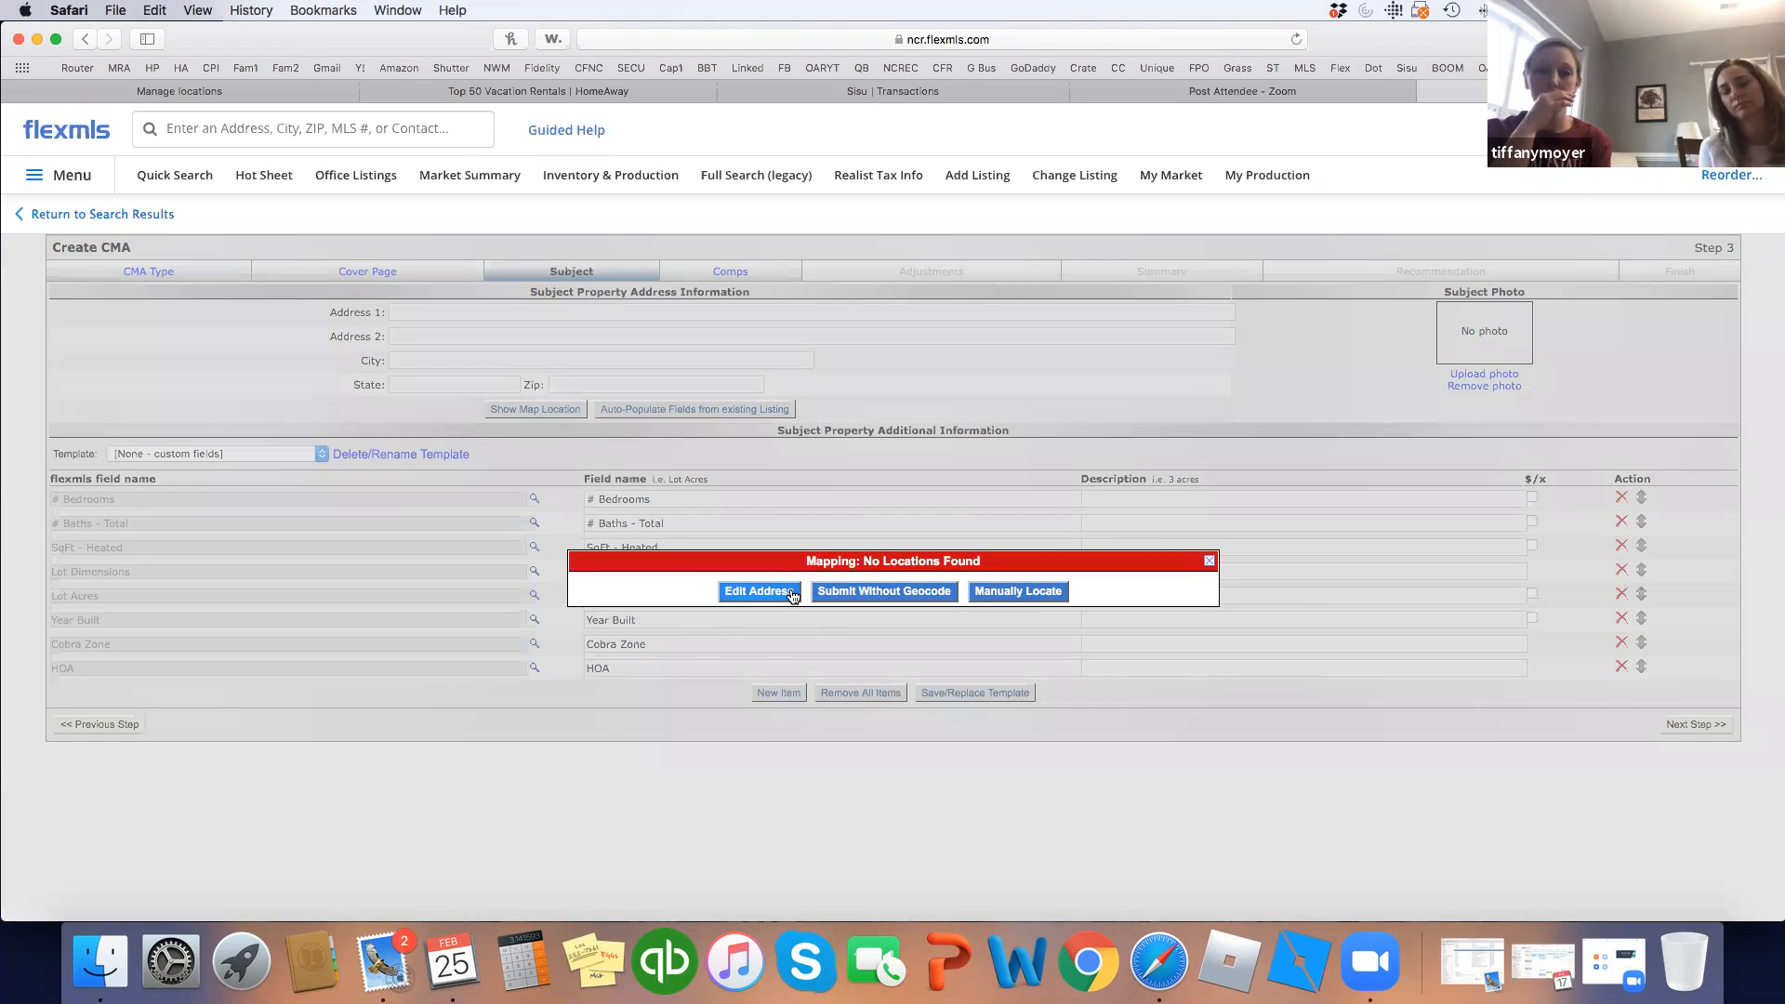
{"action": "left_click", "coordinate": [1209, 561]}
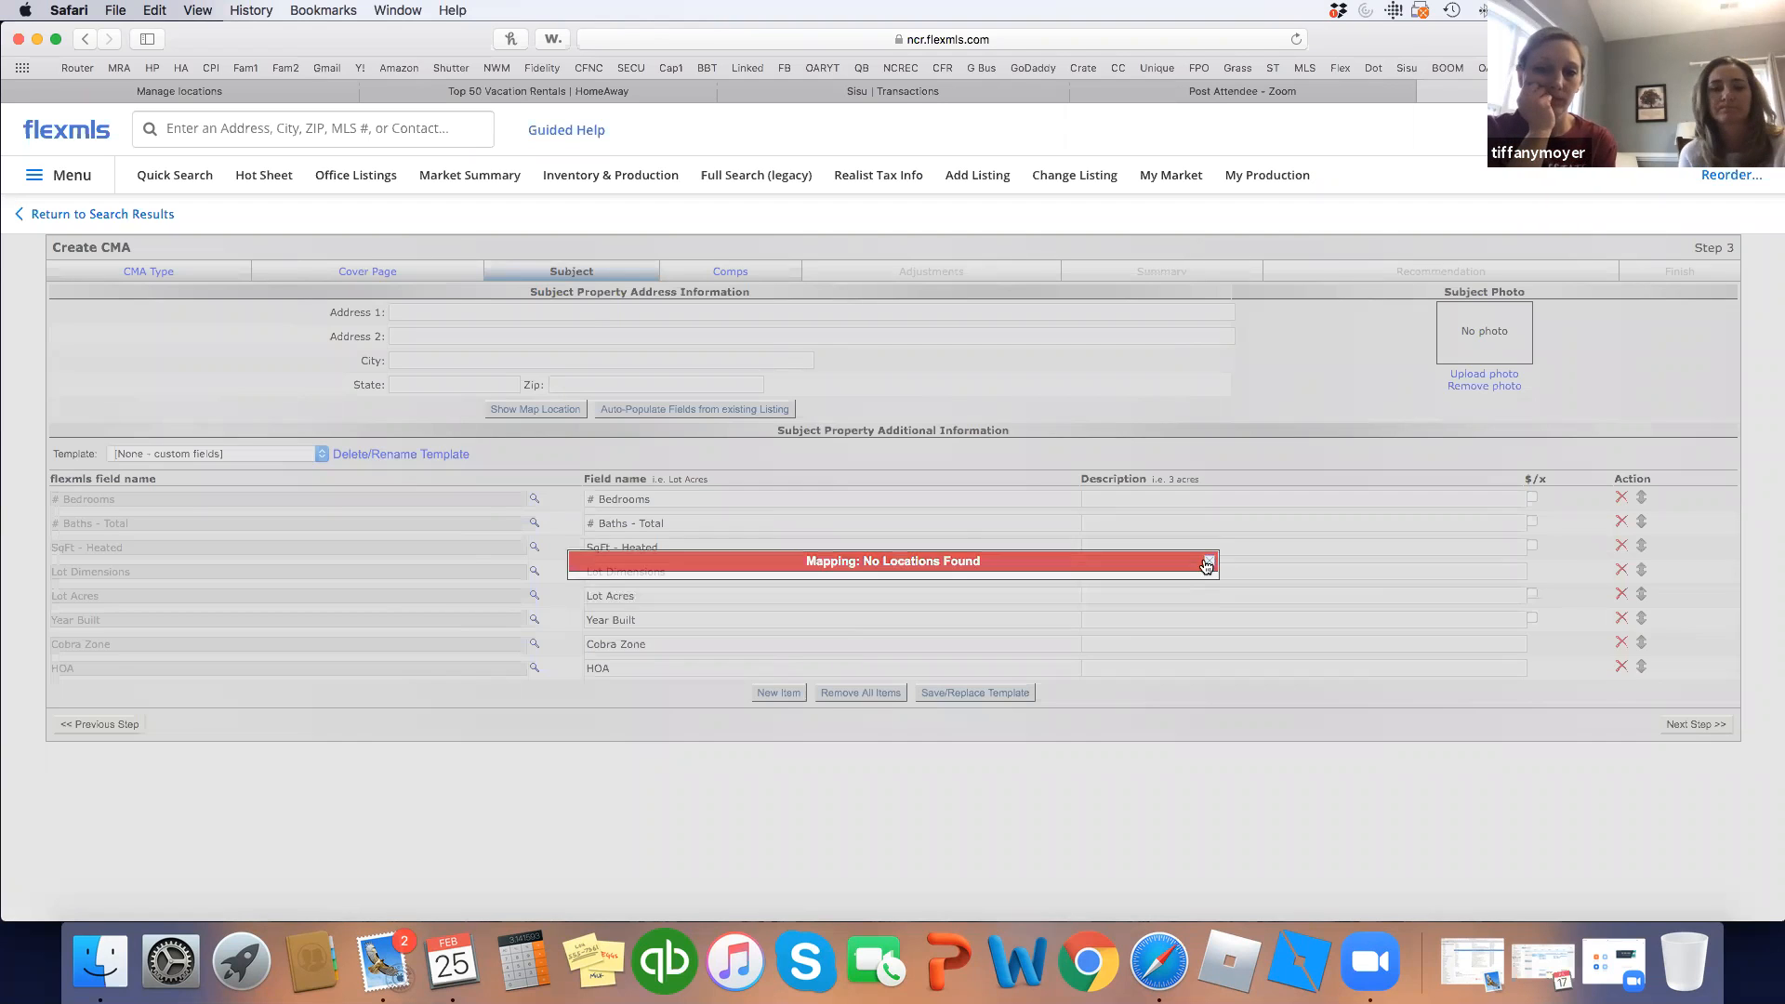
{"action": "left_click", "coordinate": [403, 311]}
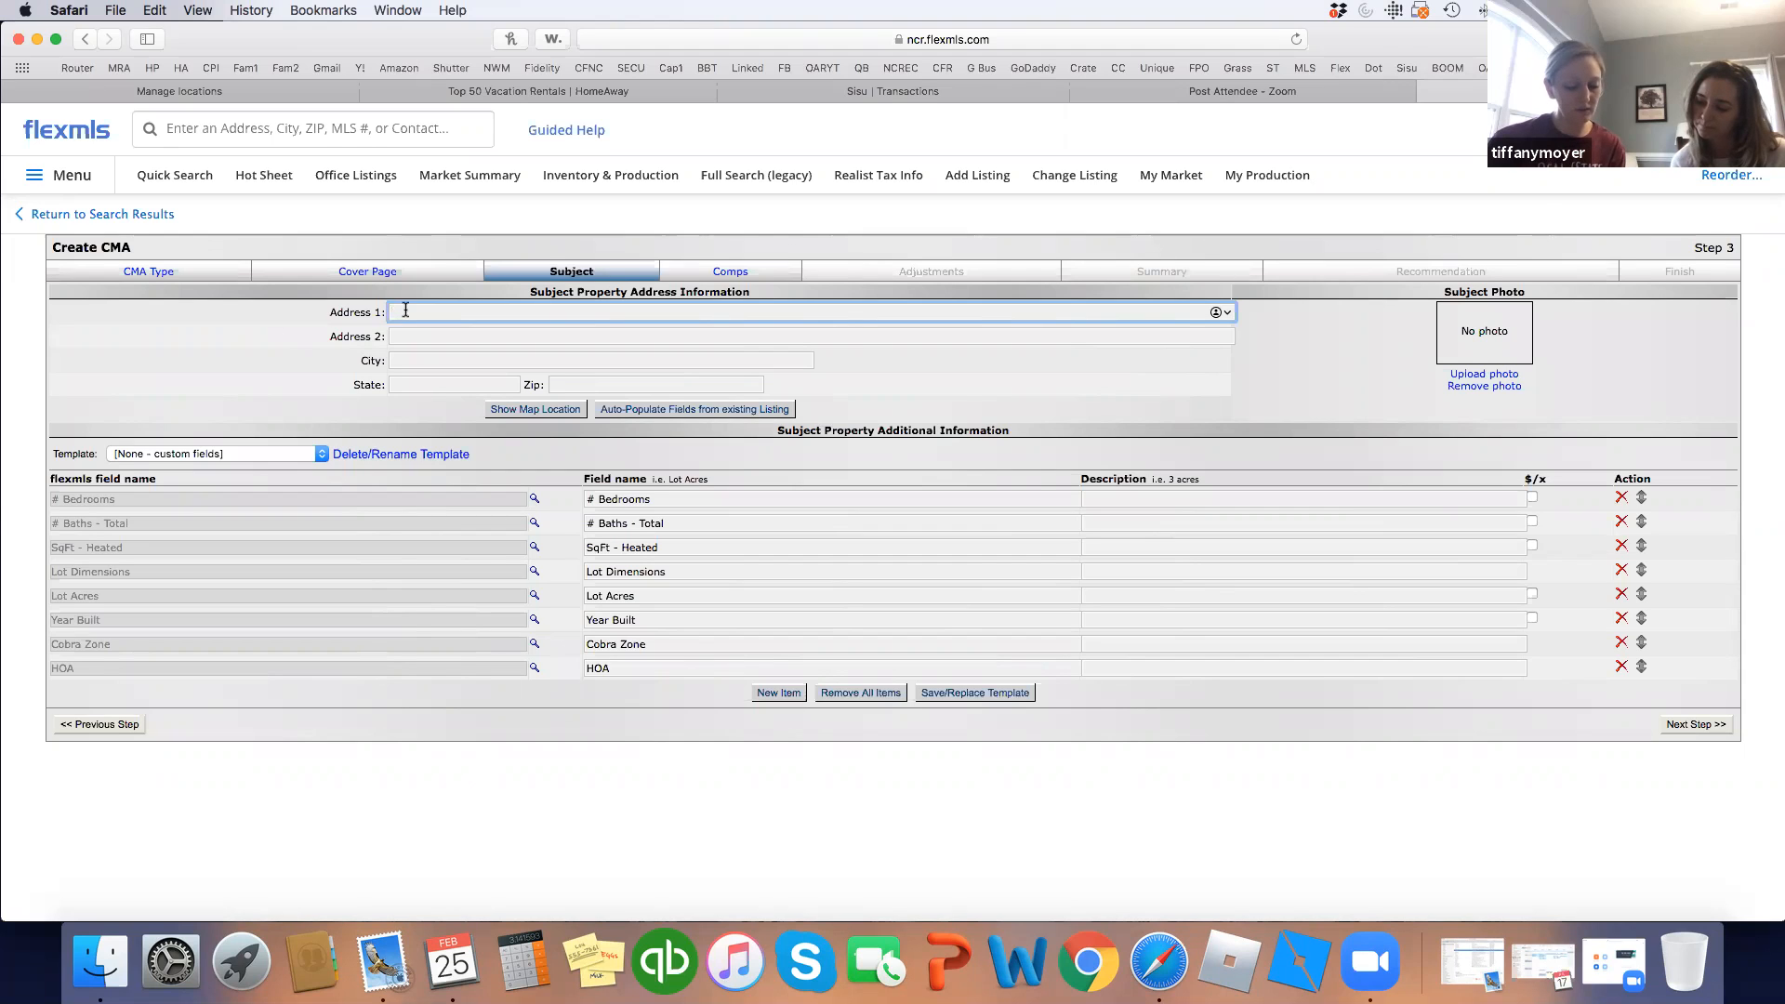
{"action": "type", "text": "400"}
{"action": "key", "text": "BackSpace"}
{"action": "key", "text": "BackSpace"}
{"action": "key", "text": "BackSpace"}
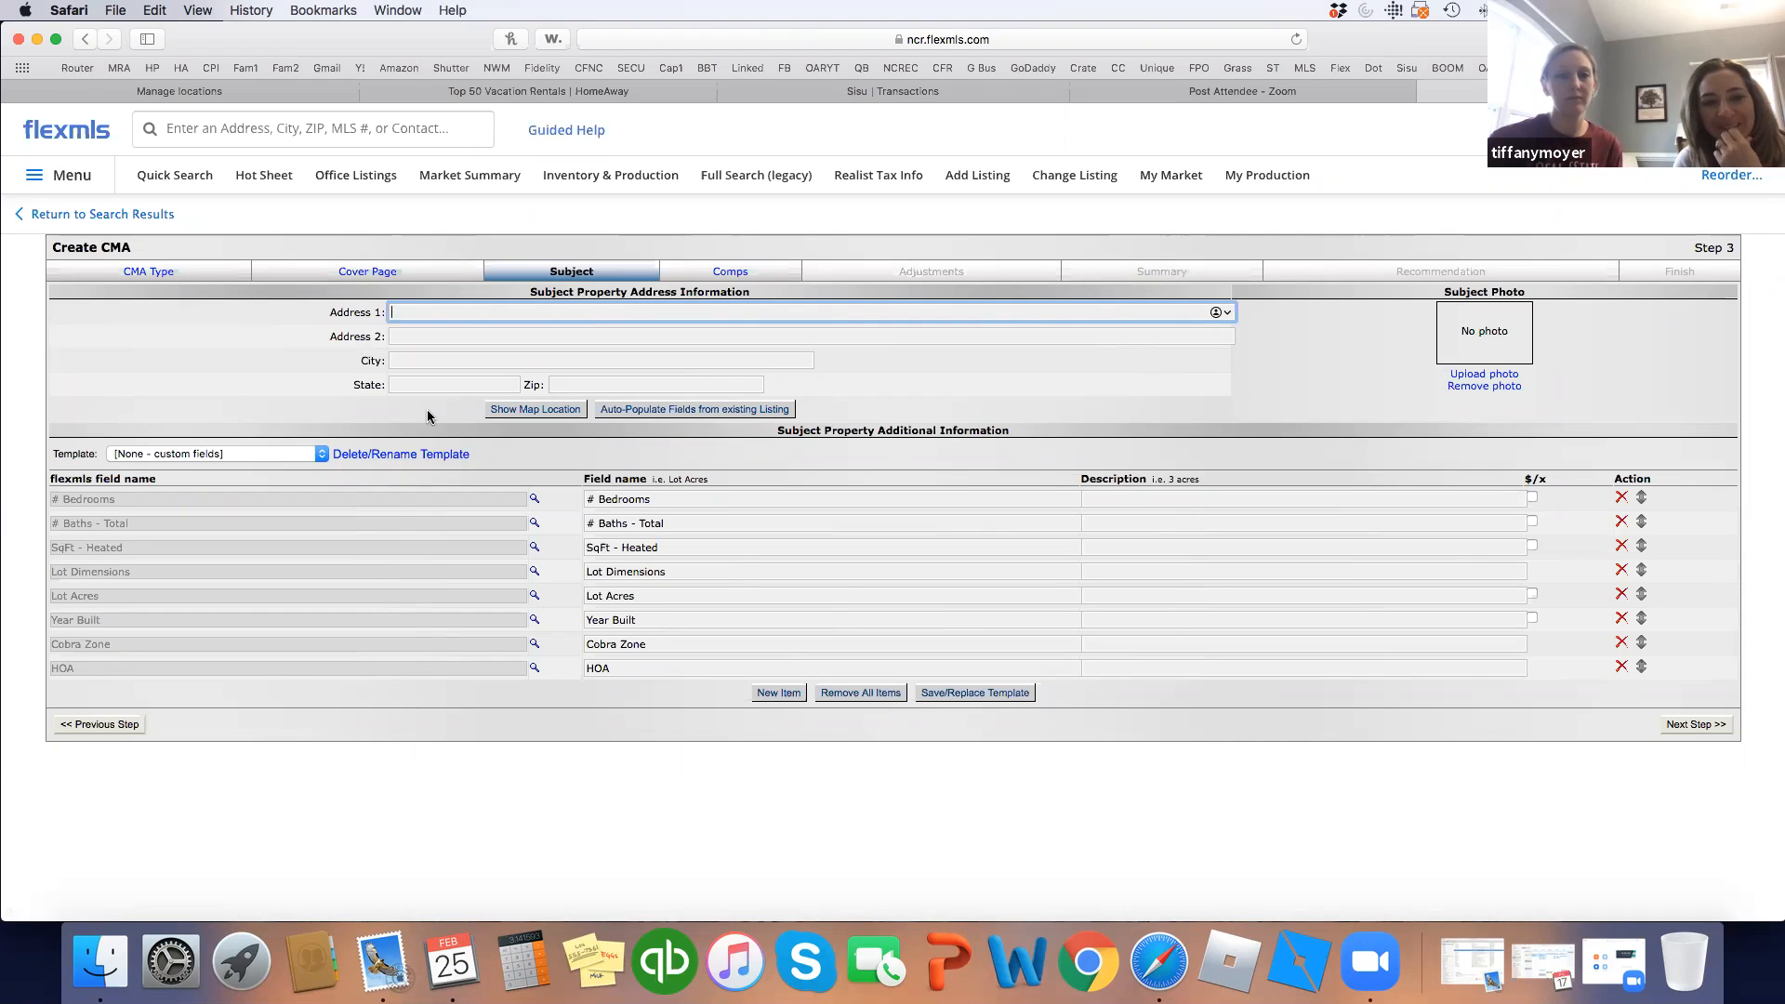
Auto-populate the subject fields from existing listing 40098579.
{"action": "left_click", "coordinate": [684, 410]}
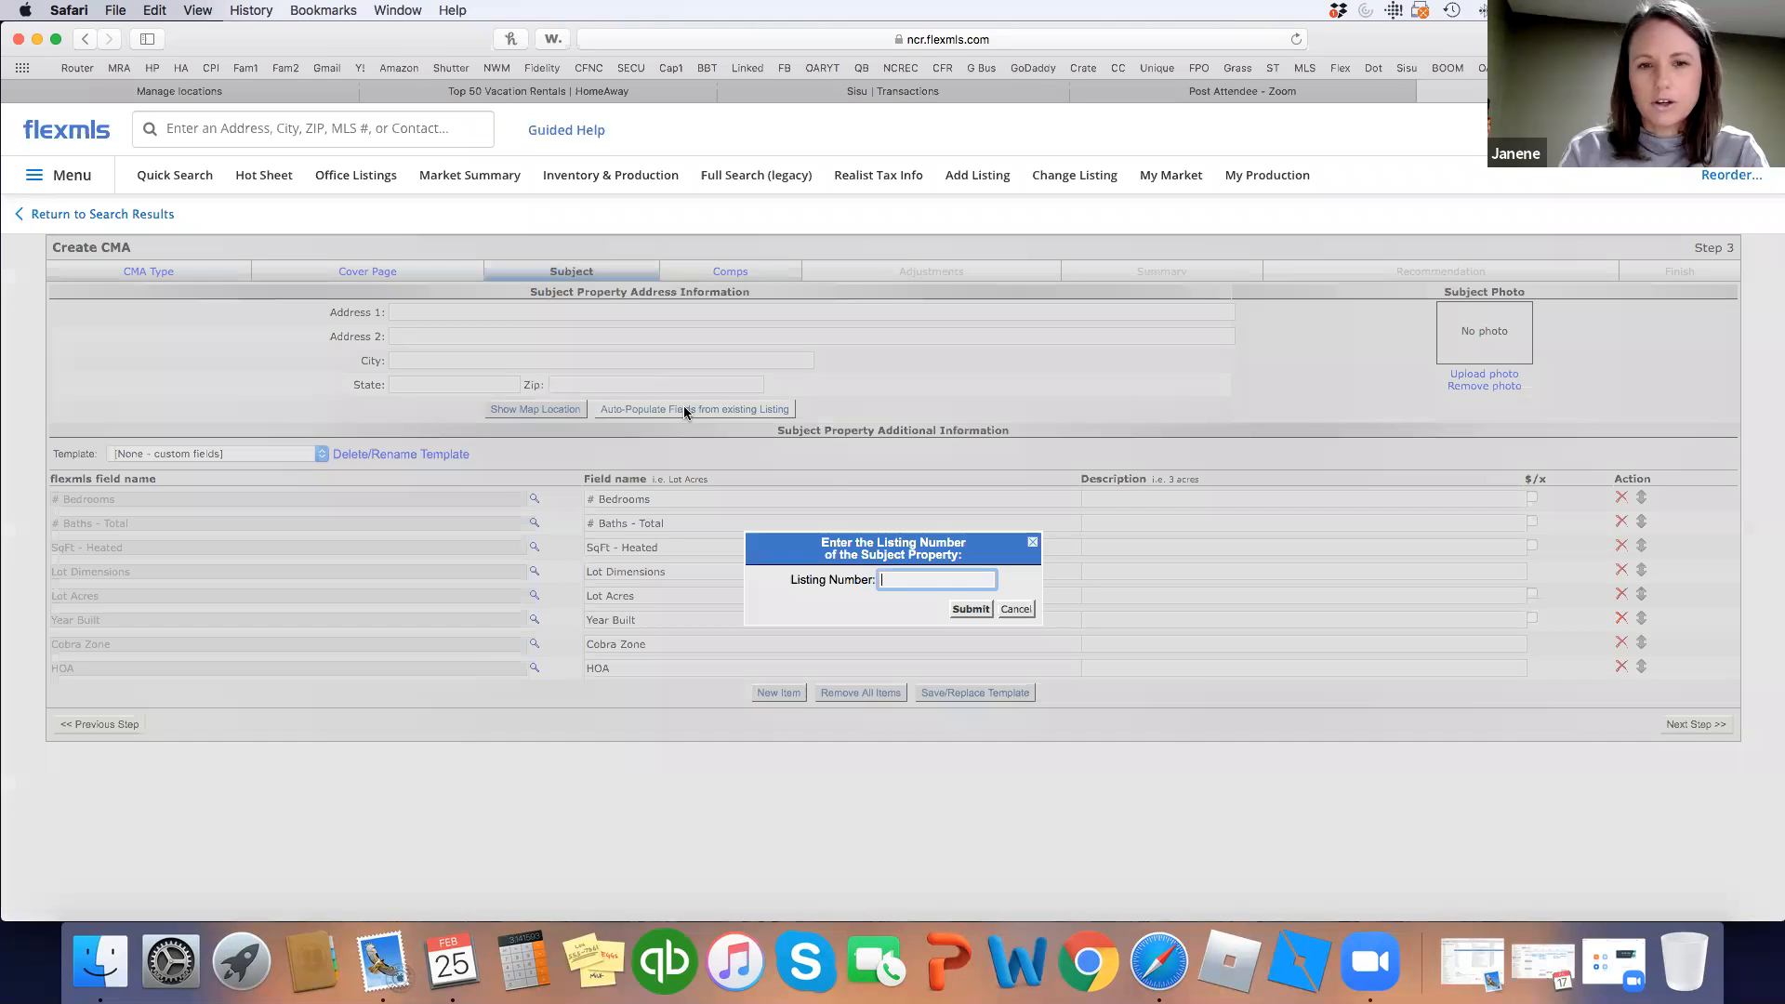
{"action": "type", "text": "400"}
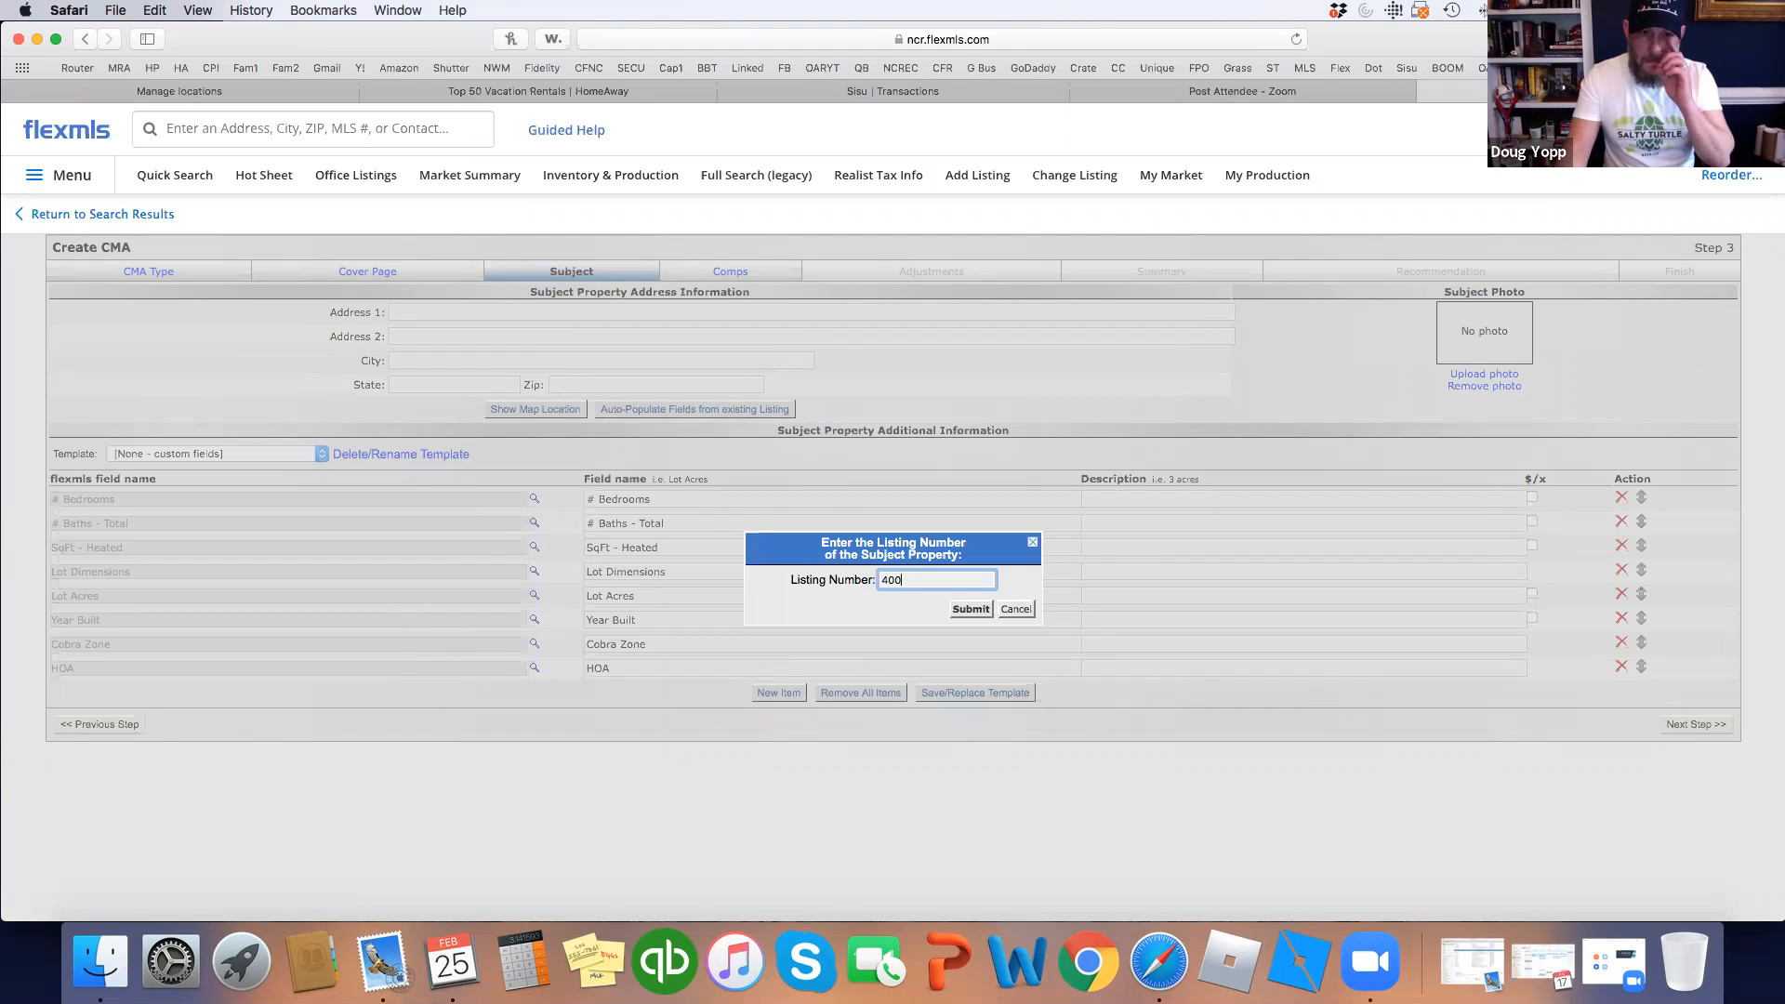
{"action": "type", "text": "98"}
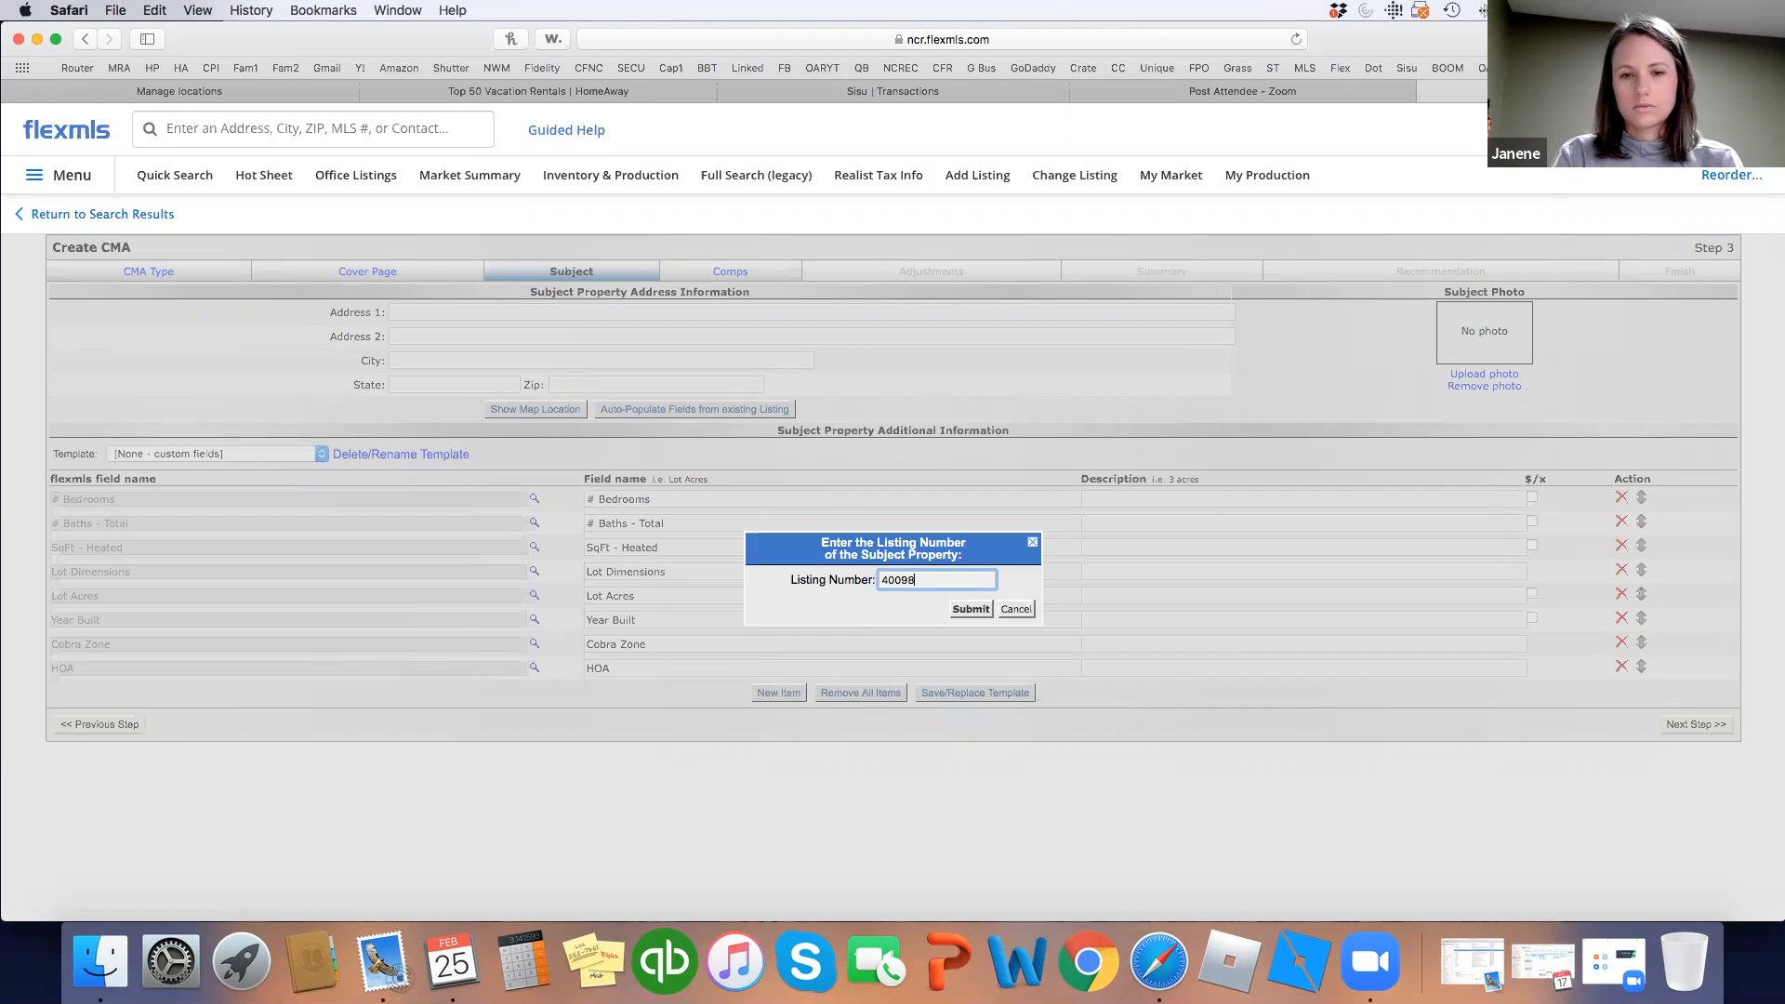
{"action": "type", "text": "579"}
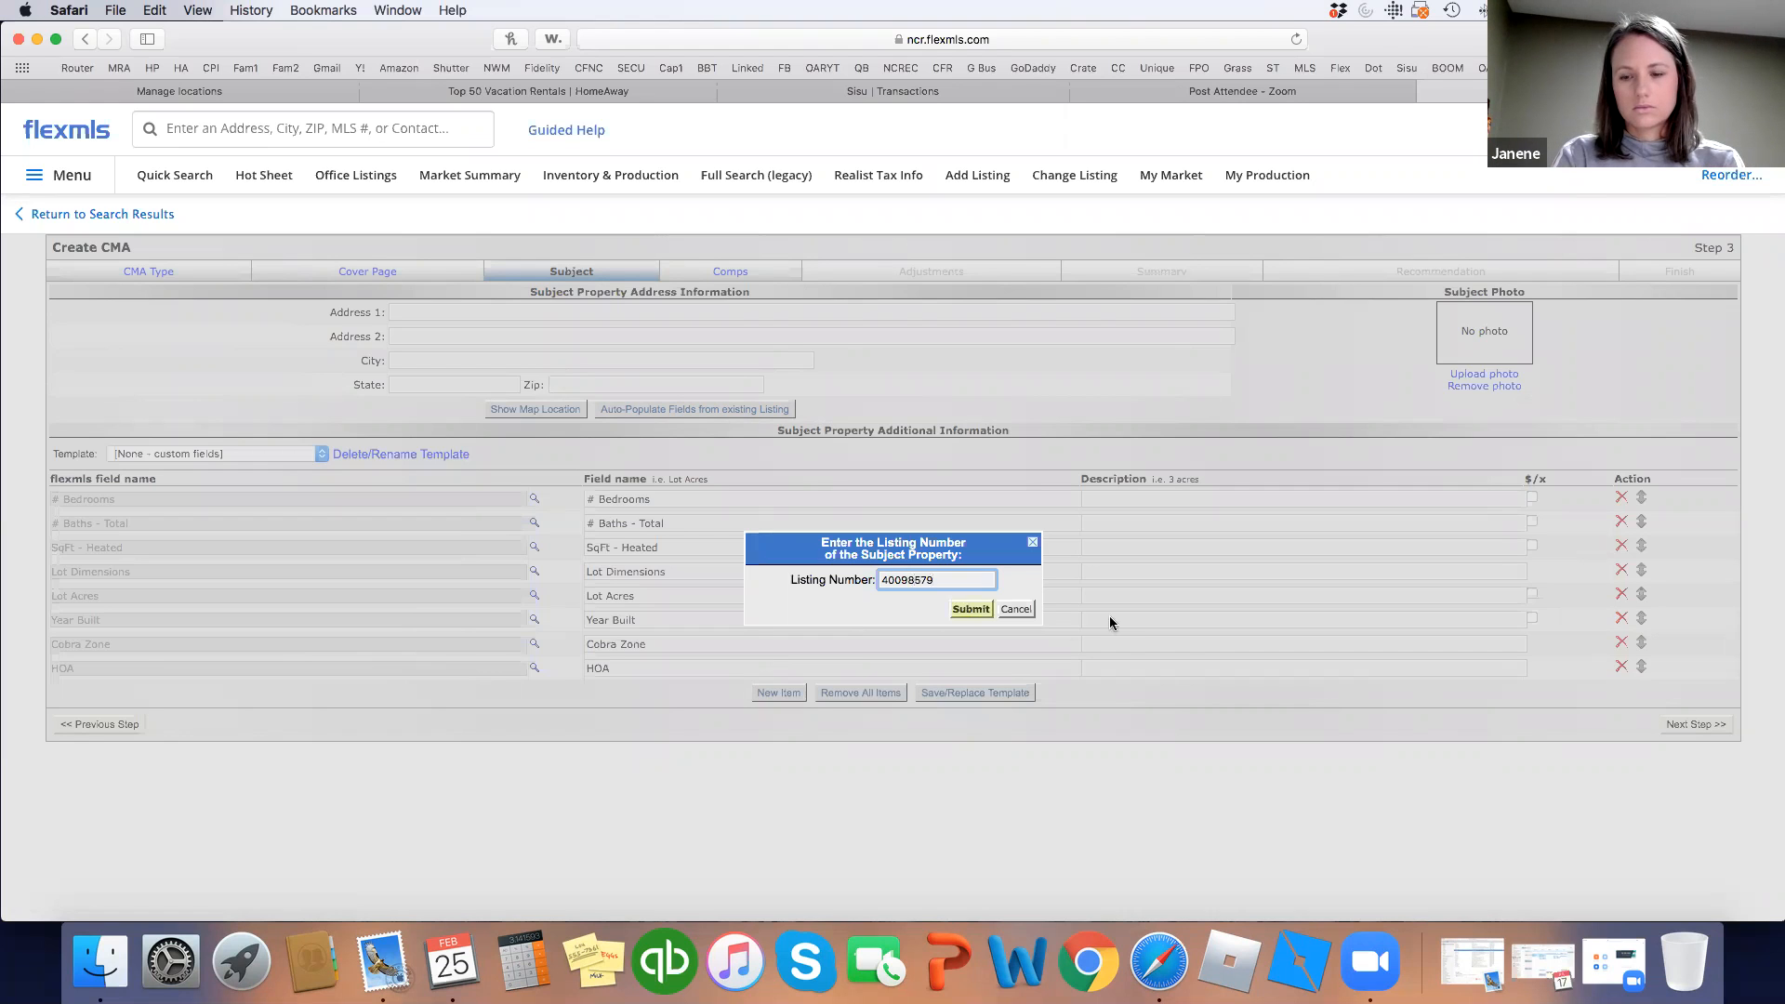
{"action": "left_click", "coordinate": [982, 610]}
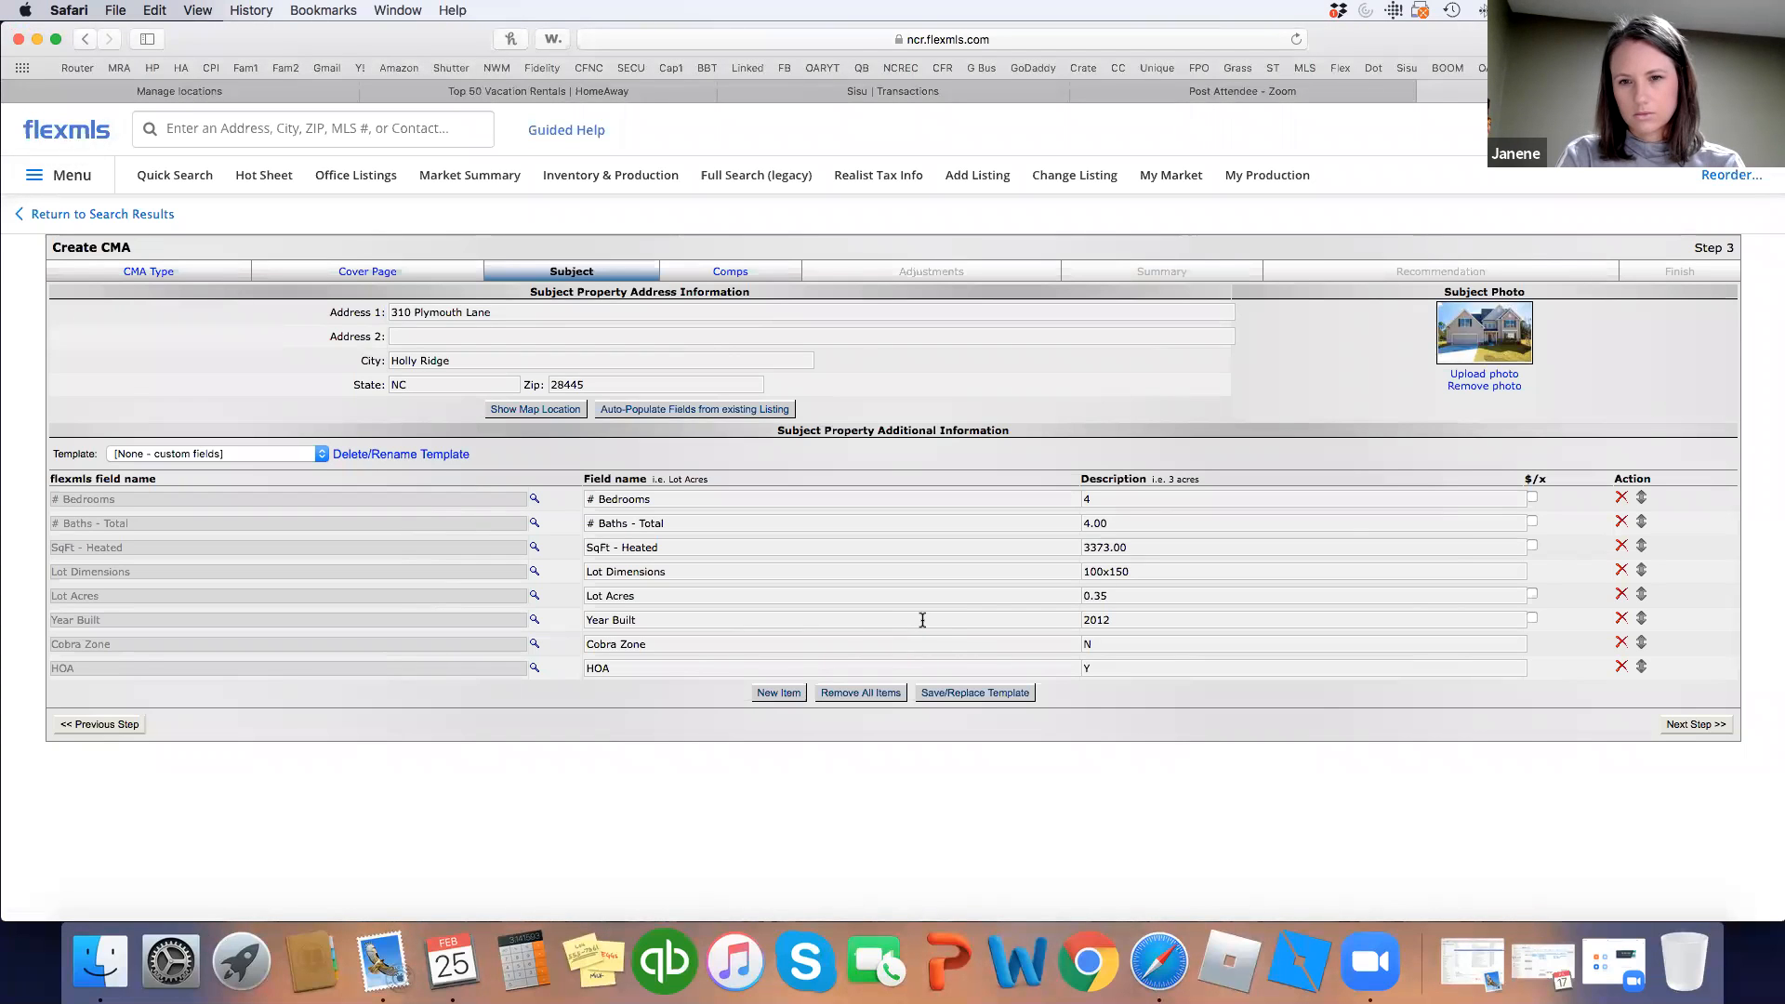
{"action": "left_click", "coordinate": [1715, 730]}
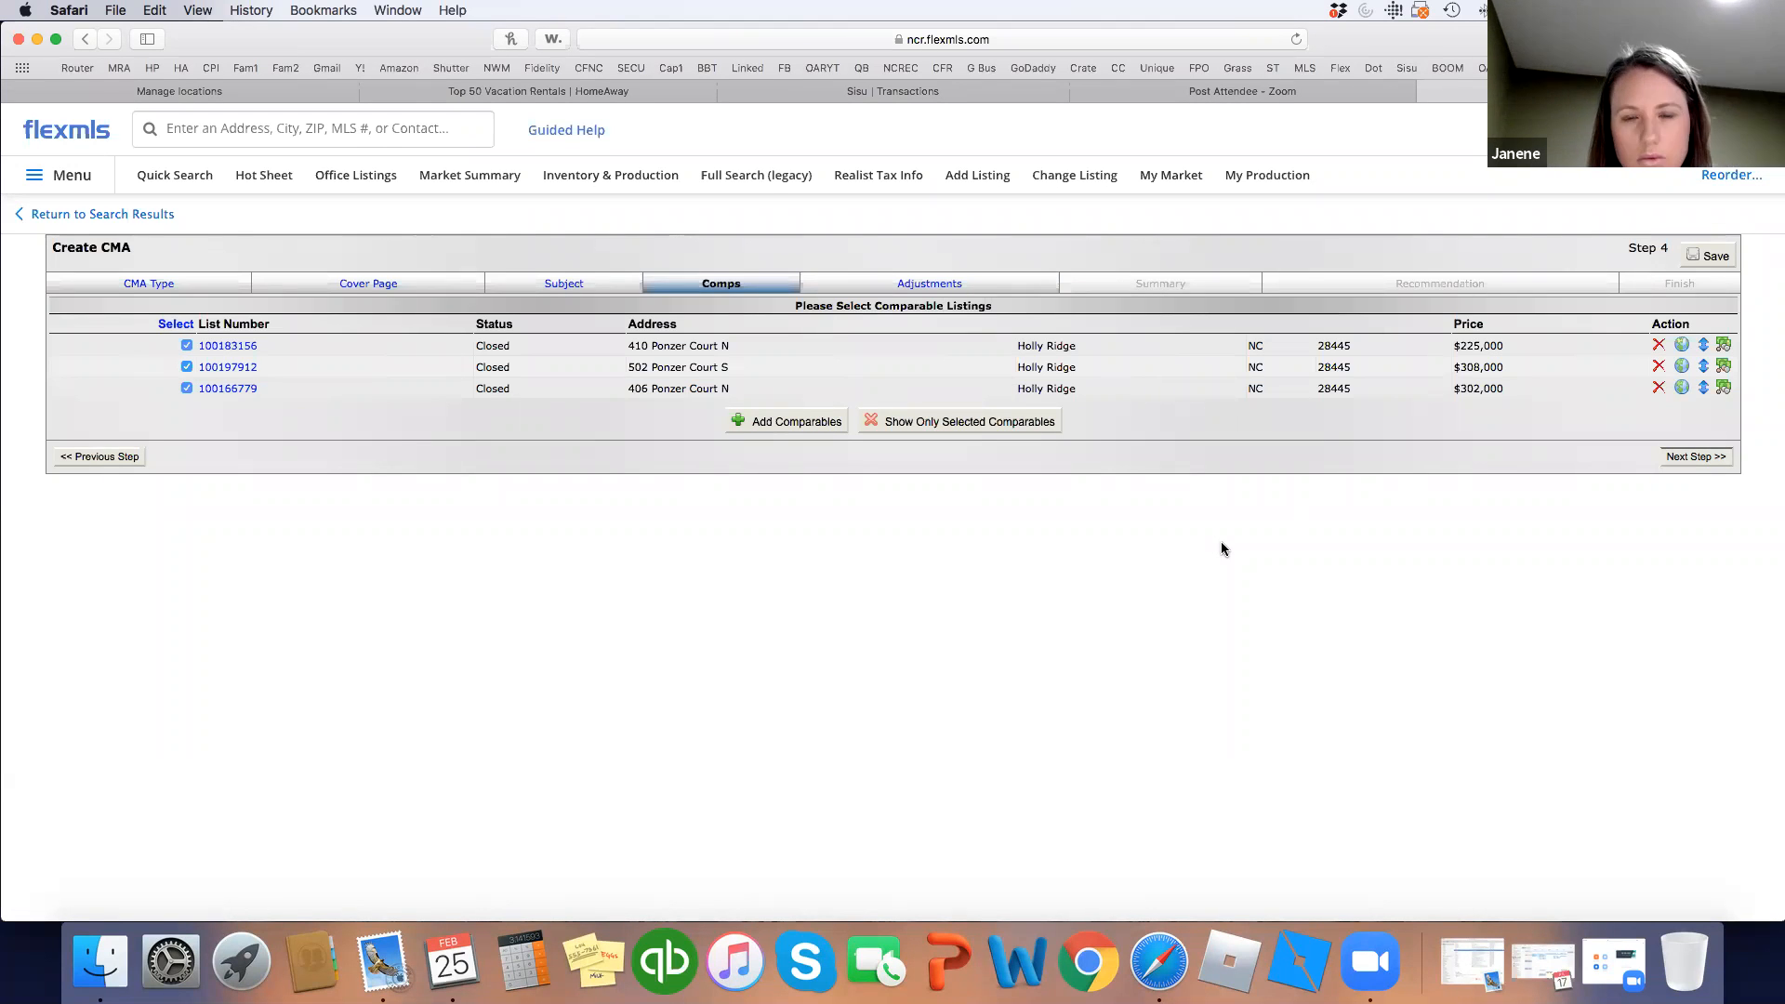
{"action": "left_click", "coordinate": [1707, 459]}
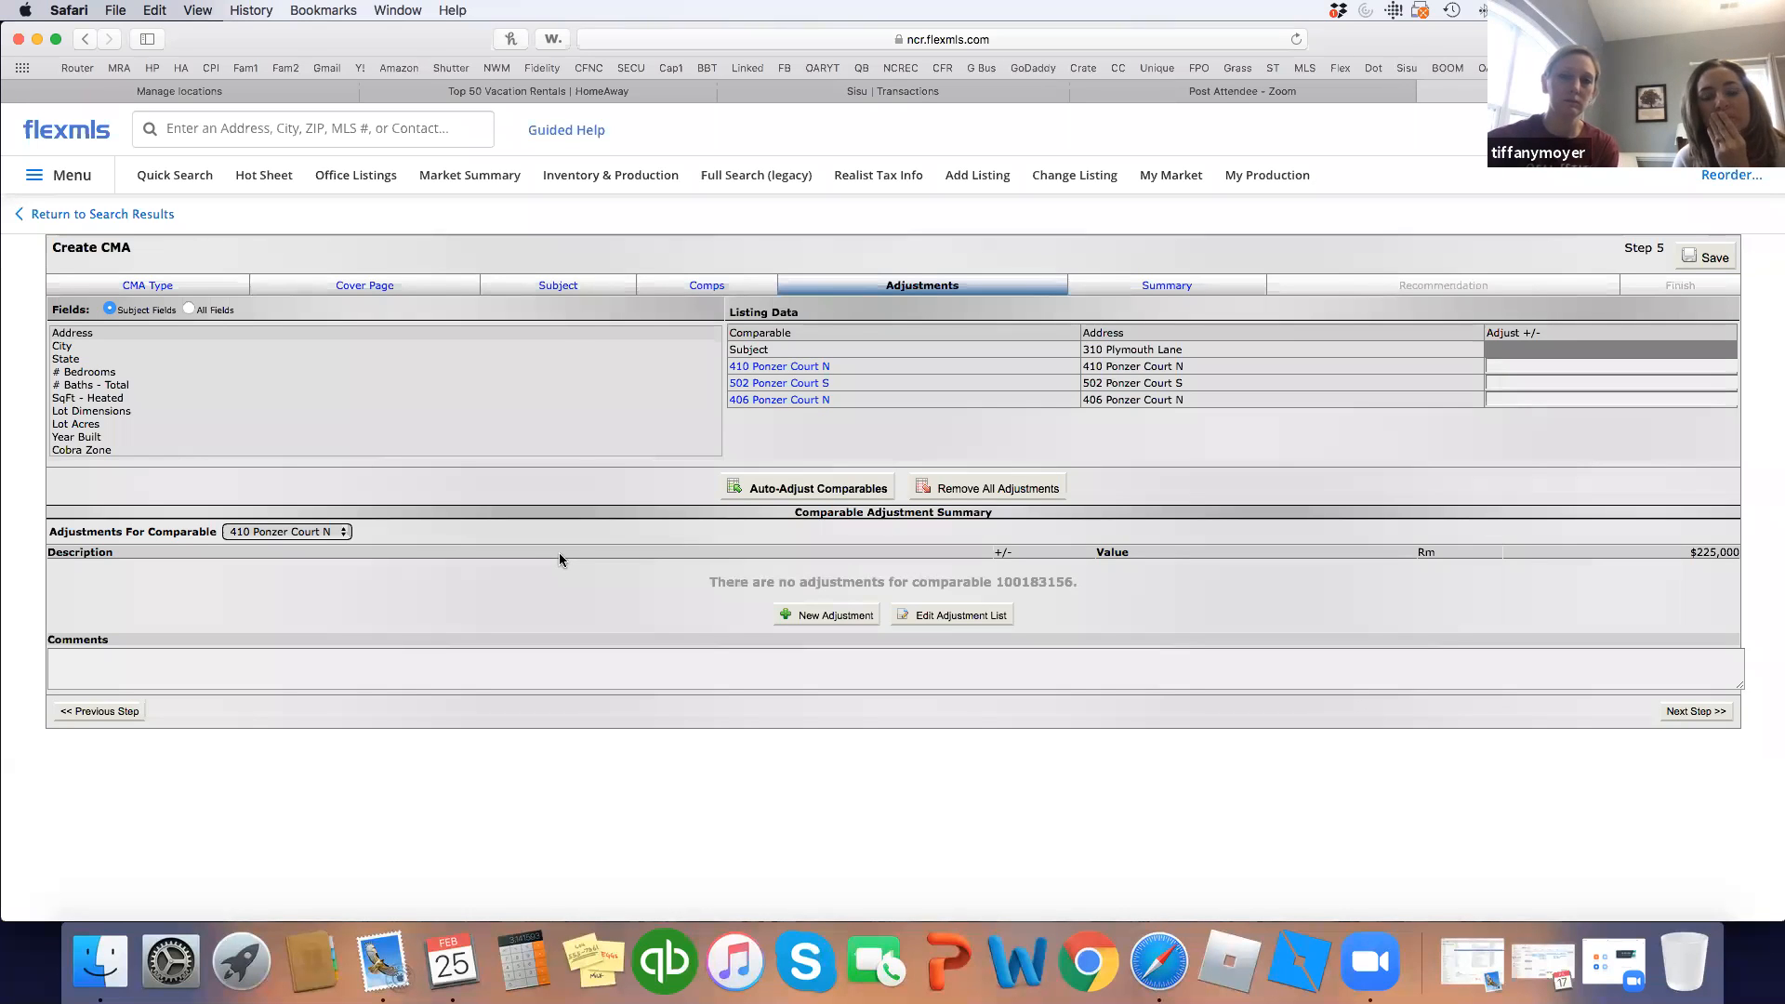
{"action": "left_click", "coordinate": [808, 495]}
{"action": "left_click", "coordinate": [1063, 542]}
{"action": "left_click", "coordinate": [1055, 498]}
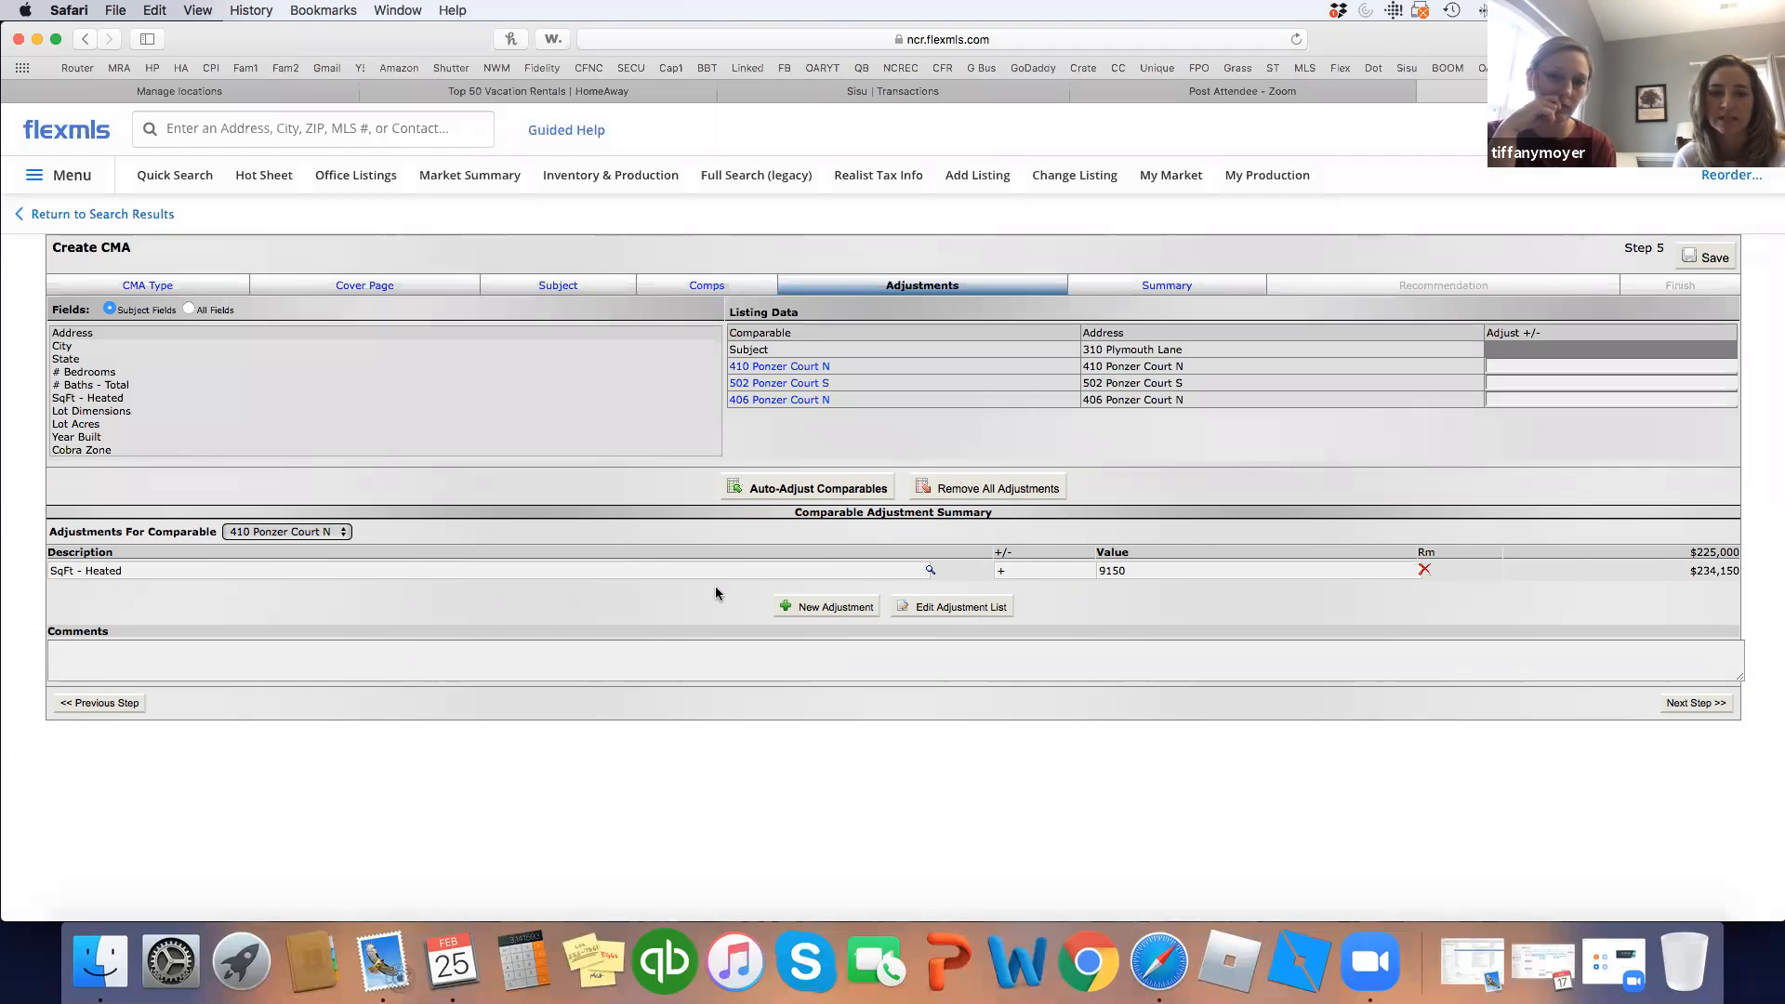
{"action": "left_click", "coordinate": [952, 491]}
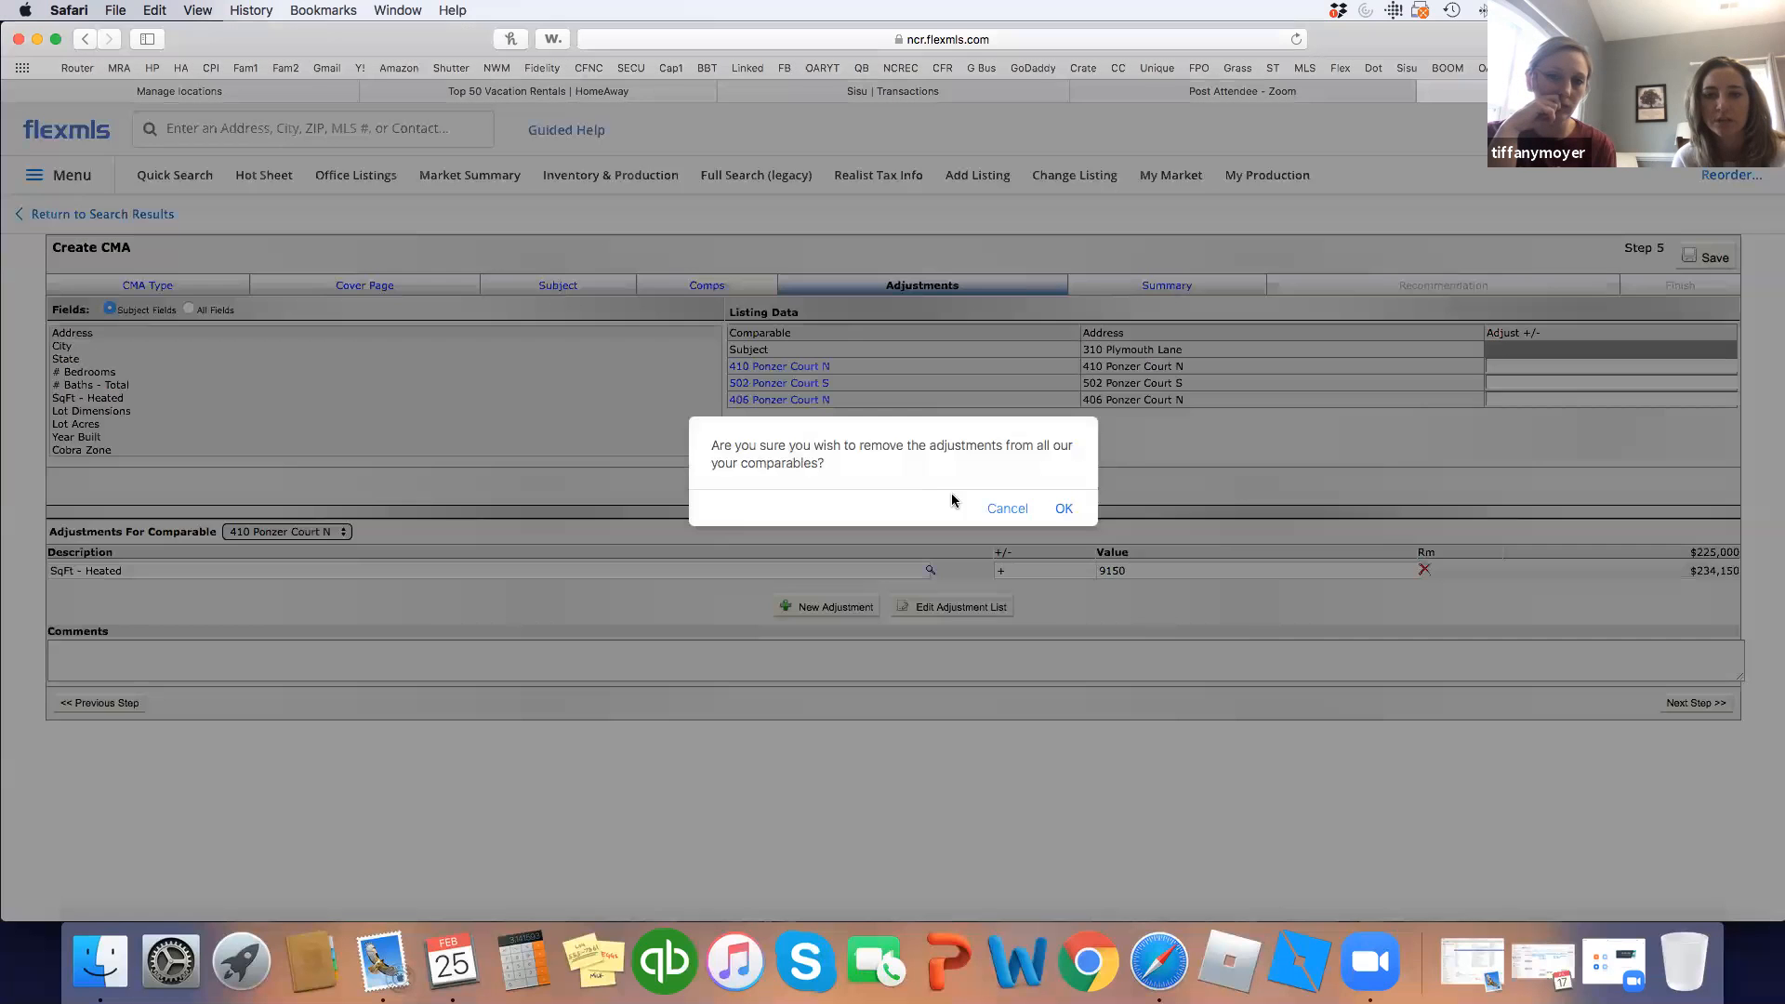
{"action": "left_click", "coordinate": [1064, 509]}
{"action": "left_click", "coordinate": [935, 618]}
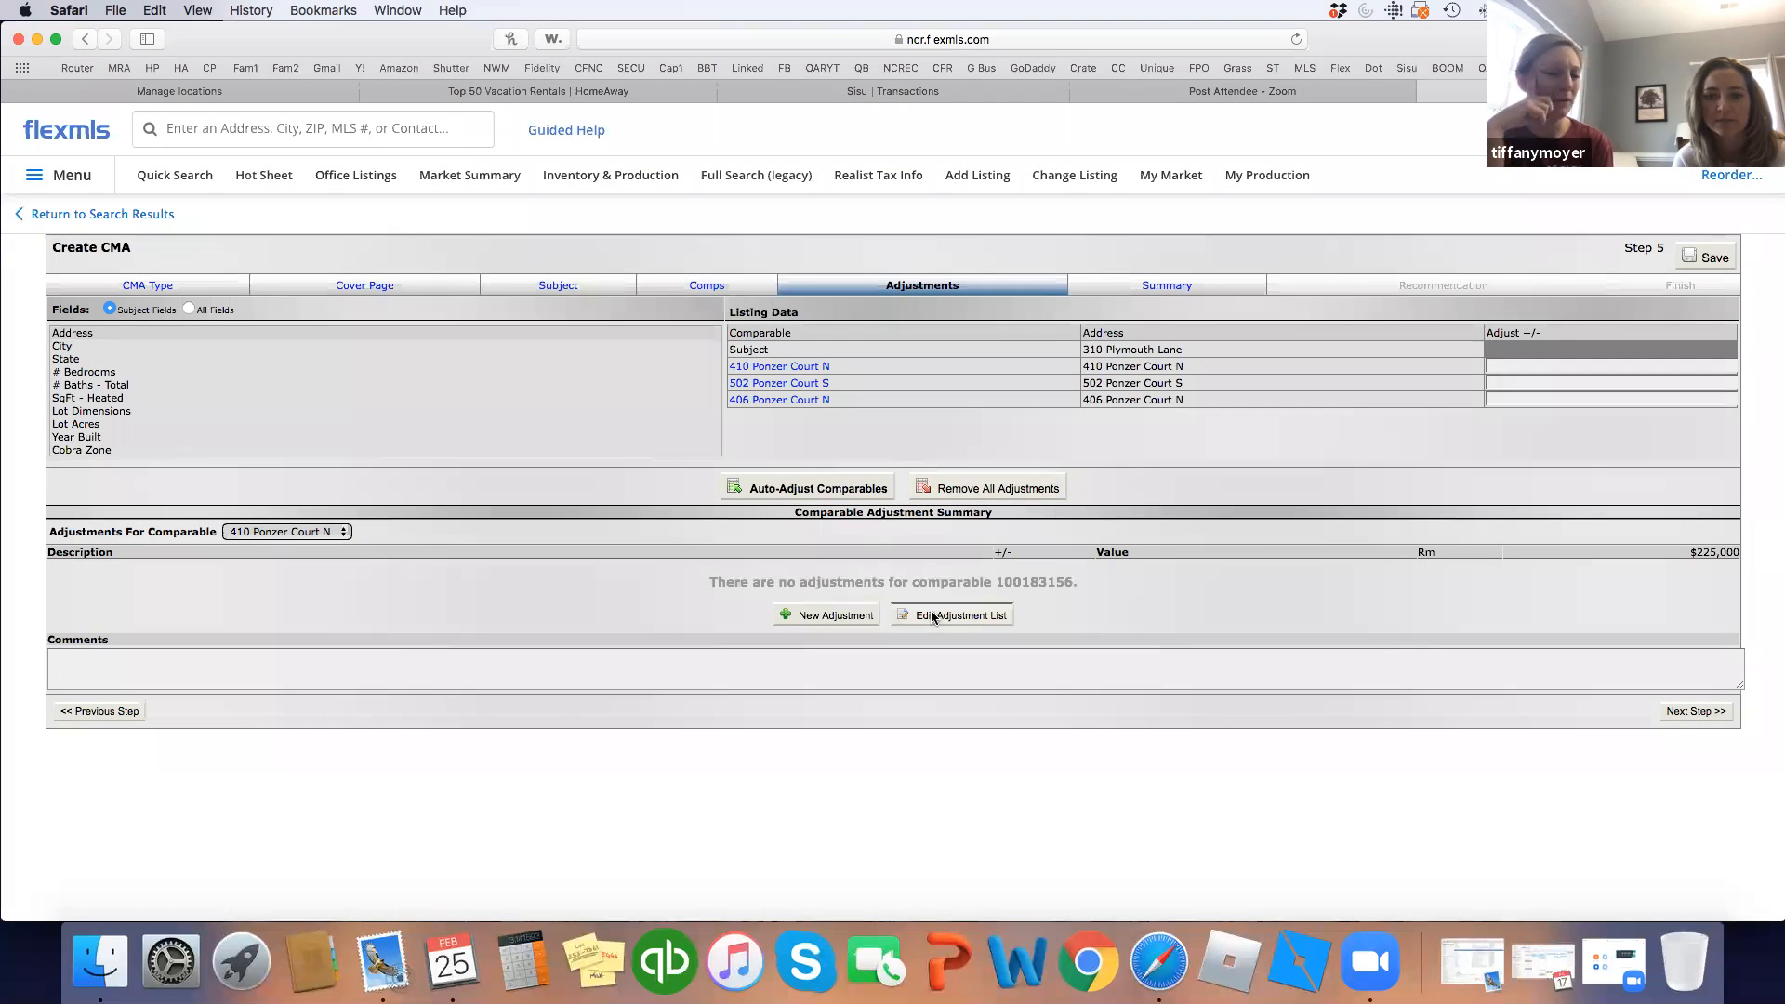
Change the SqFt - Heated auto-adjustment rule from 50 to 60 per unit and save it.
{"action": "scroll", "coordinate": [853, 529], "scroll_direction": "down", "scroll_amount": 2}
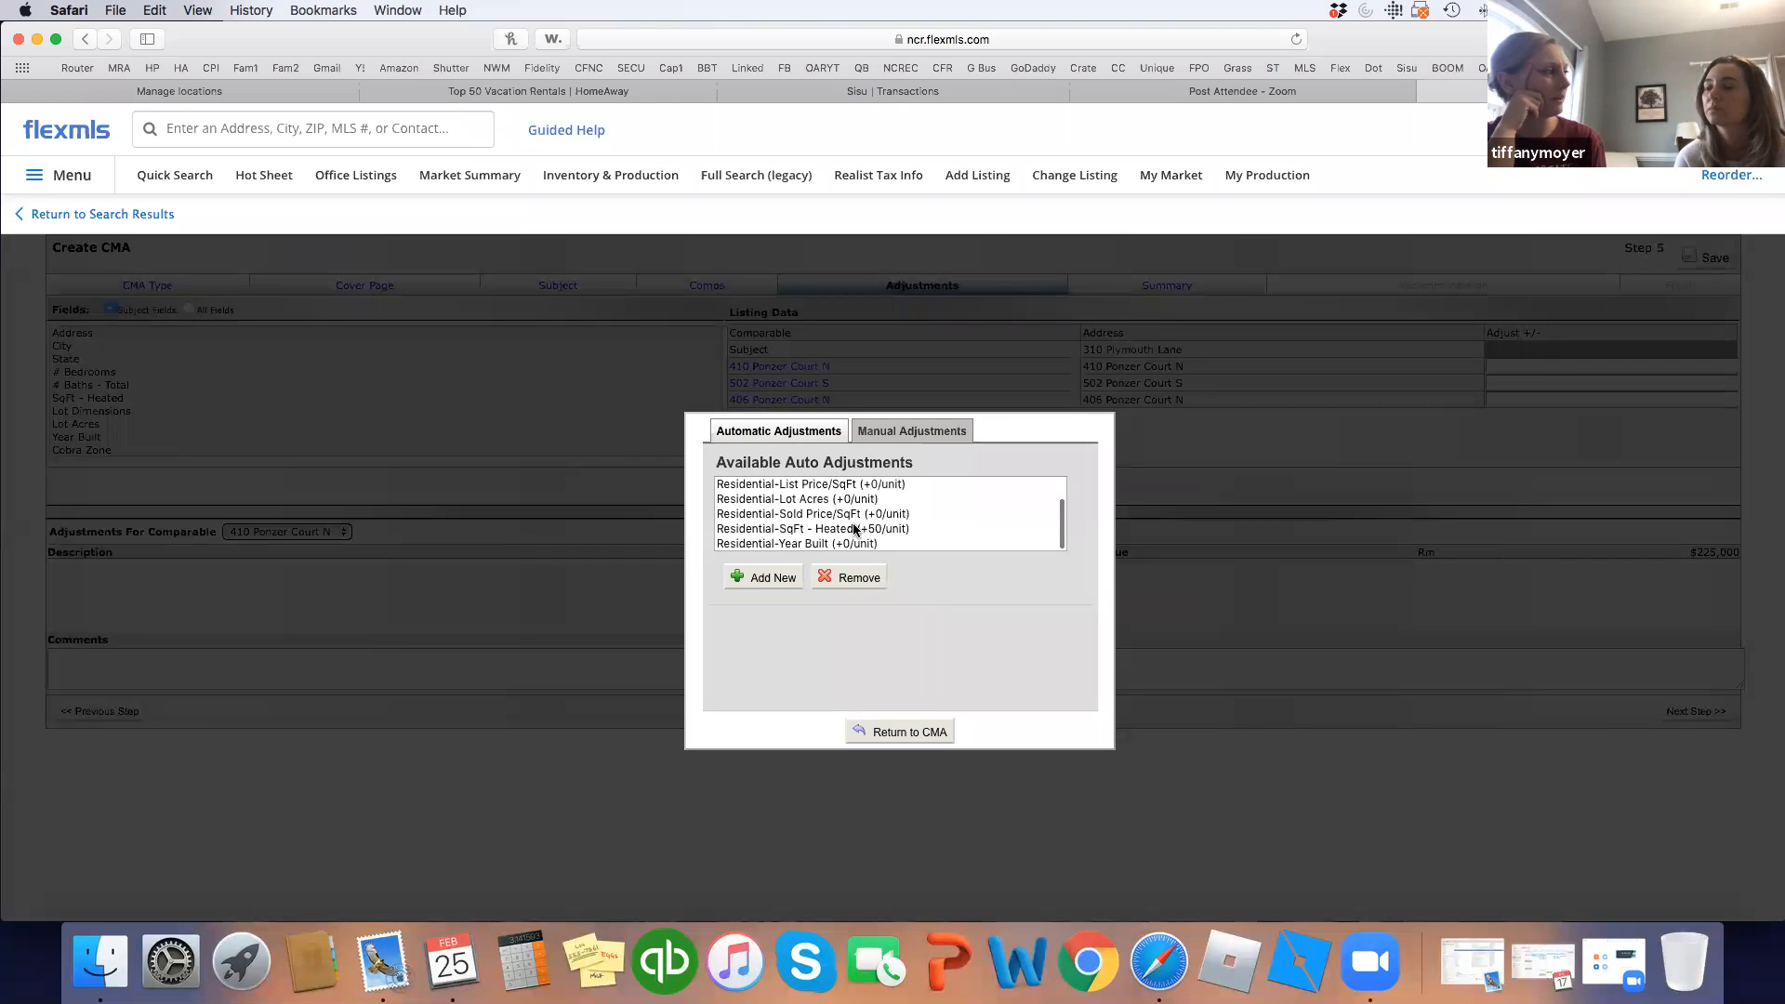
{"action": "left_click", "coordinate": [865, 529]}
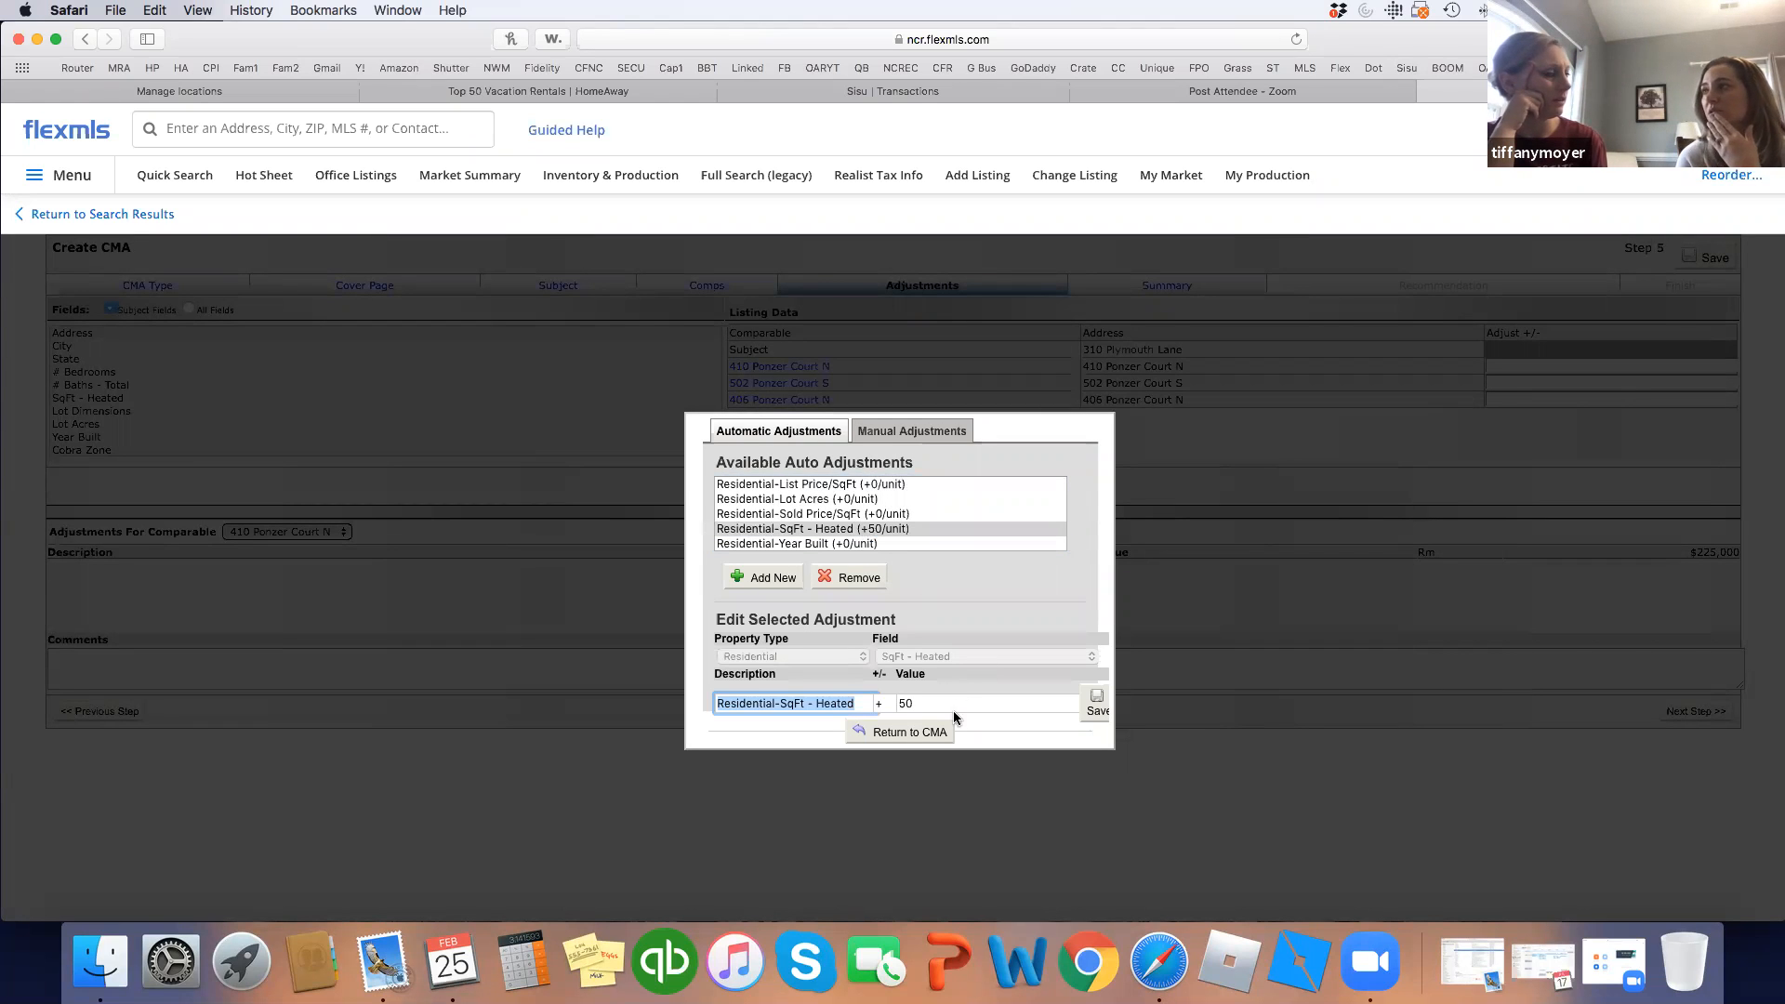
{"action": "left_click", "coordinate": [898, 703]}
{"action": "key", "text": "Delete"}
{"action": "type", "text": "6"}
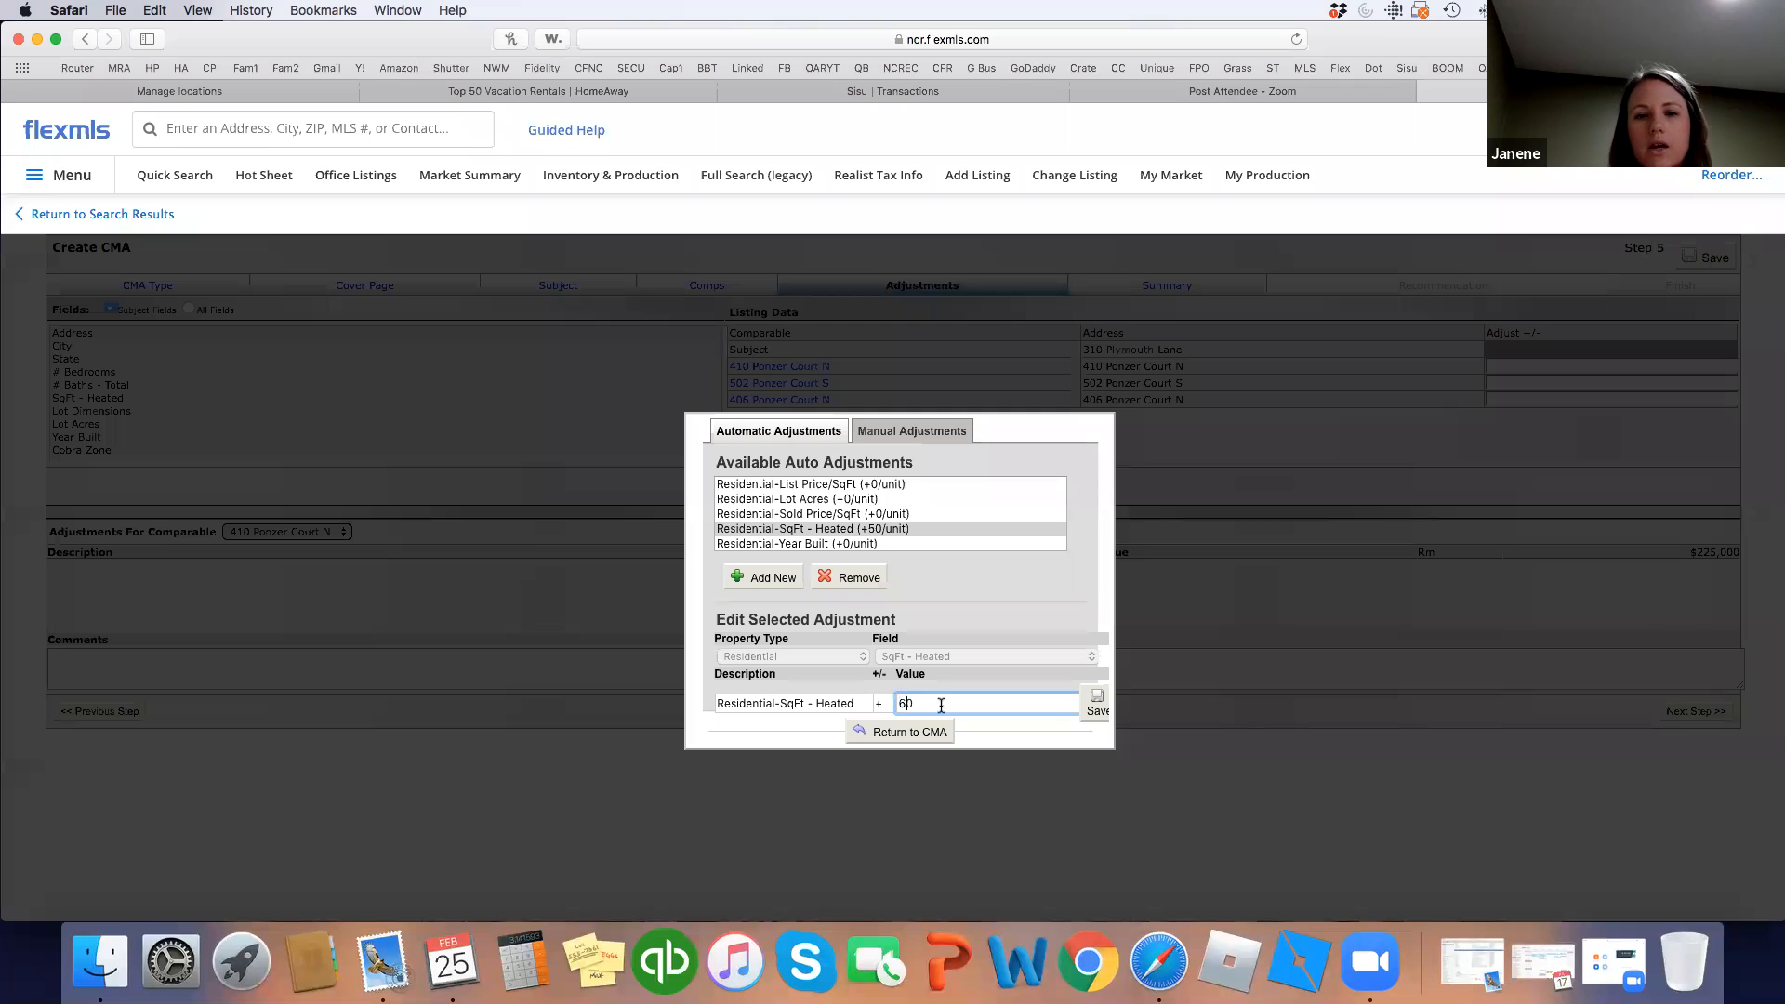
{"action": "left_click", "coordinate": [1096, 705]}
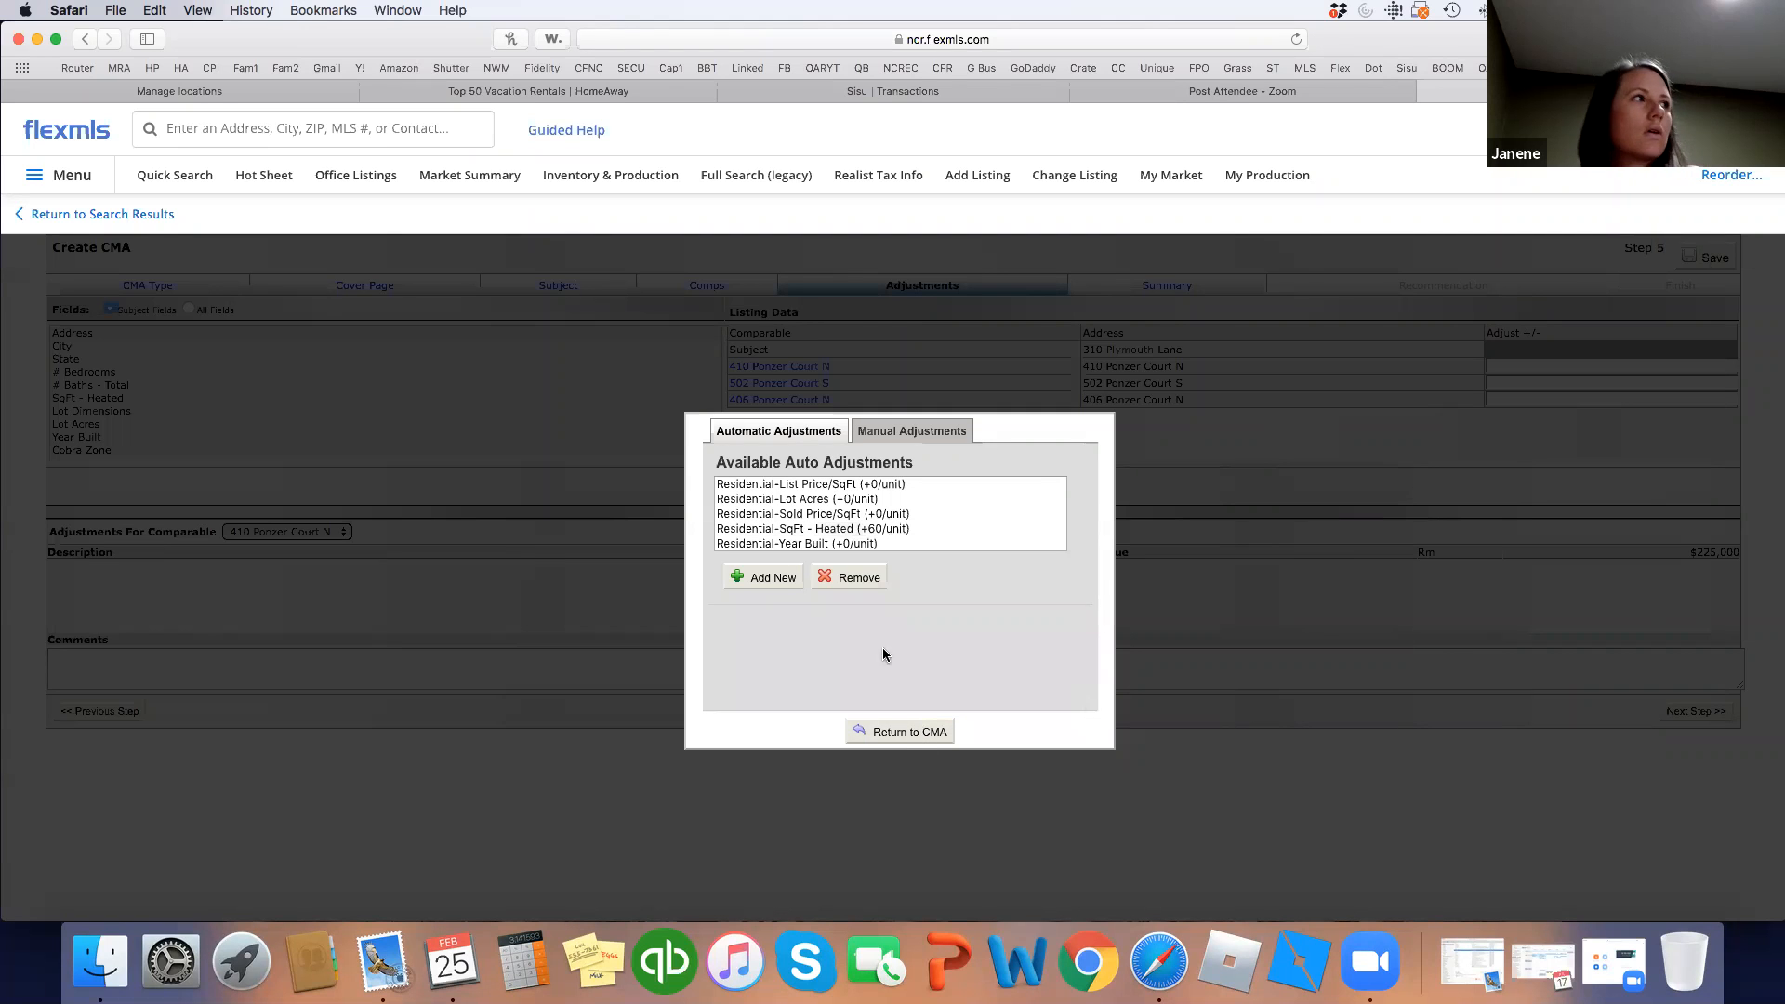
{"action": "left_click", "coordinate": [907, 731]}
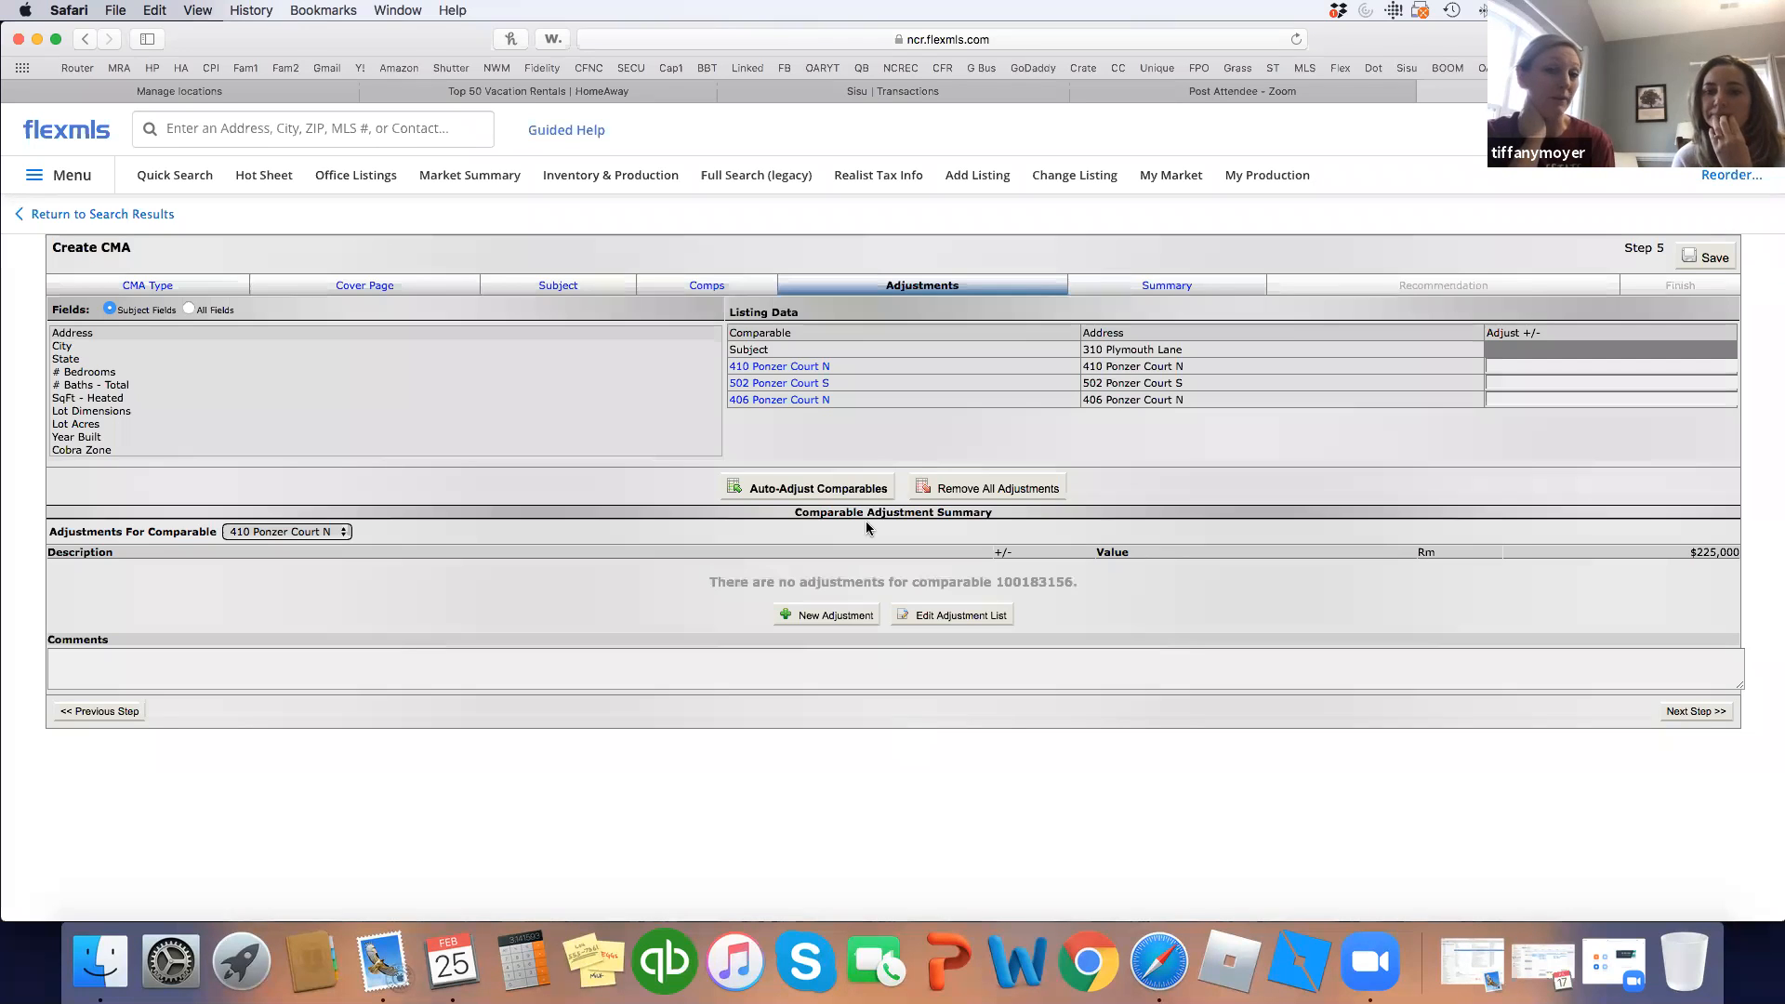
{"action": "left_click", "coordinate": [824, 490]}
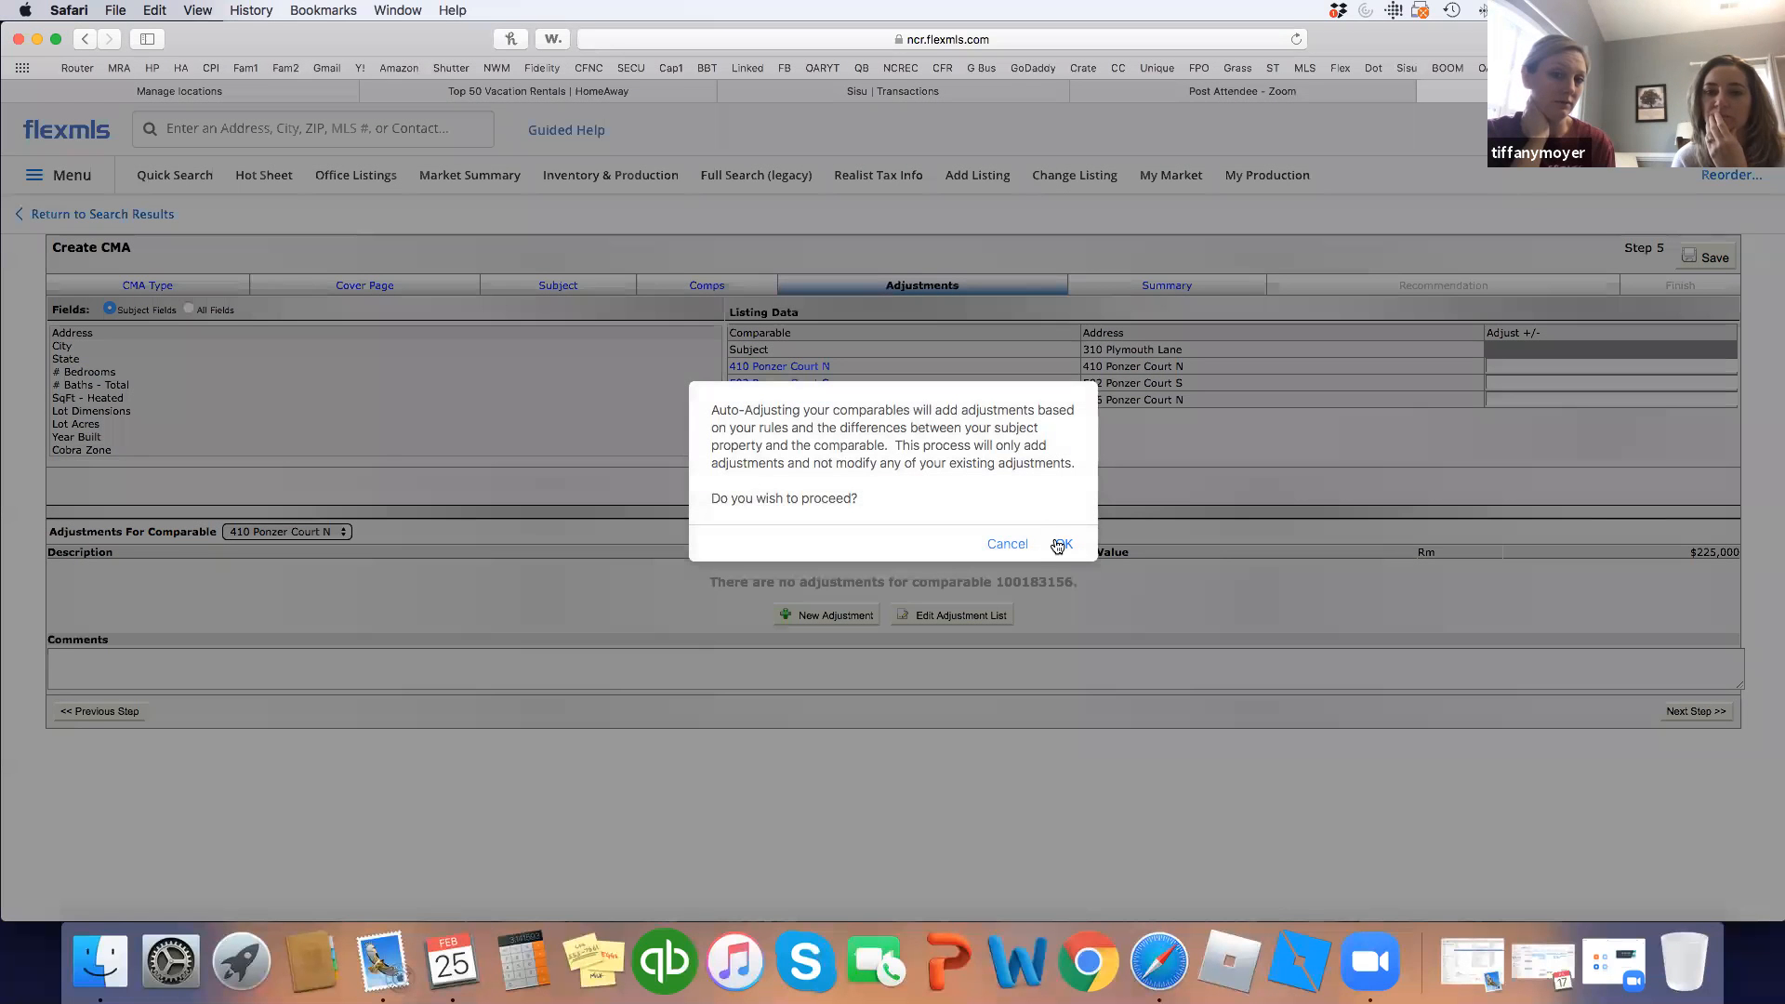
{"action": "left_click", "coordinate": [1058, 545]}
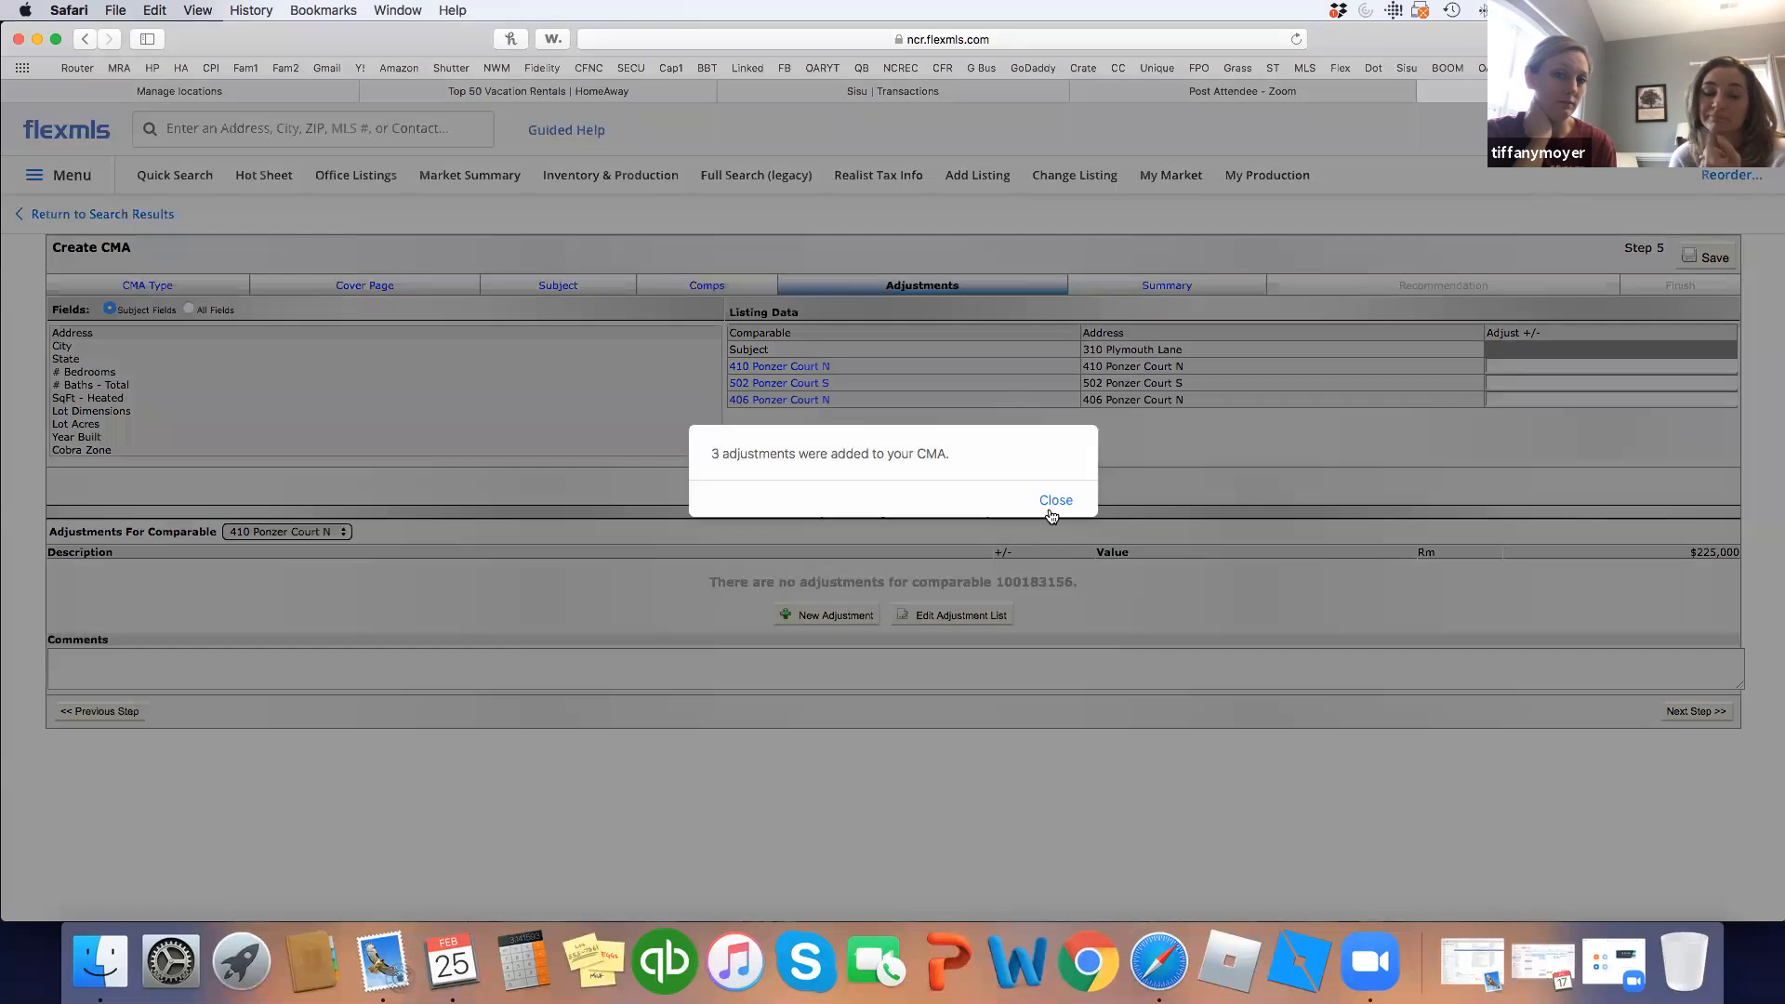
{"action": "left_click", "coordinate": [1057, 507]}
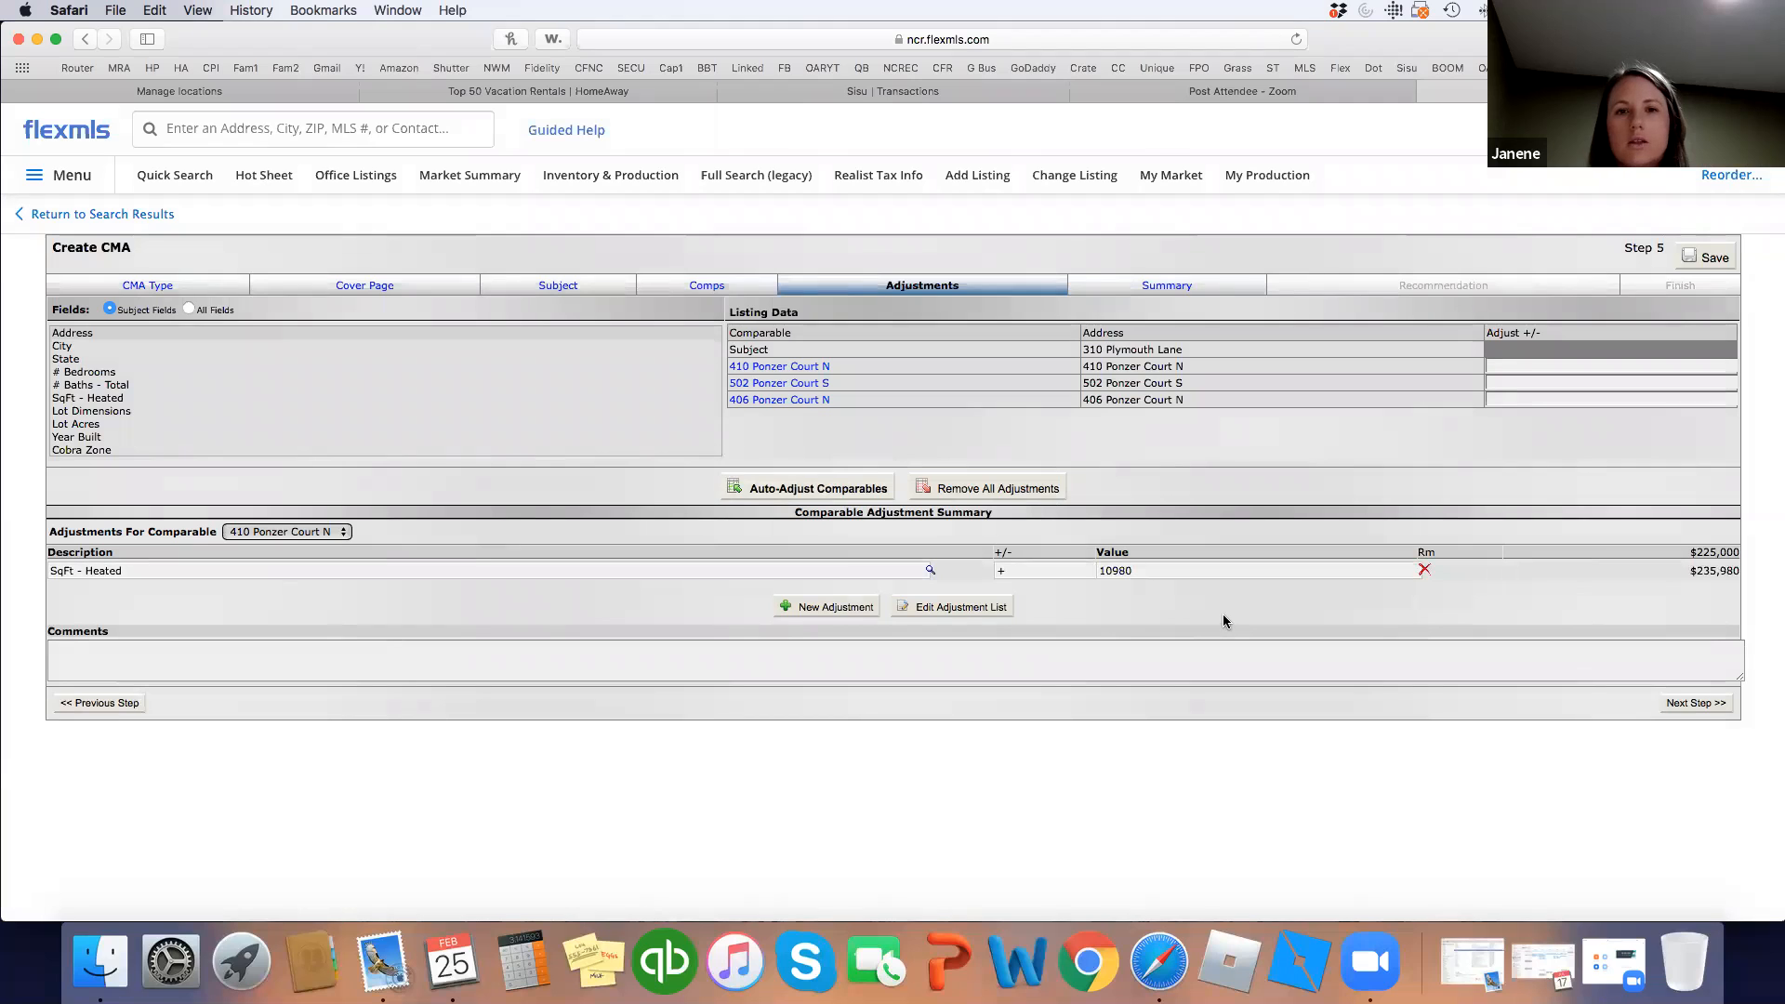
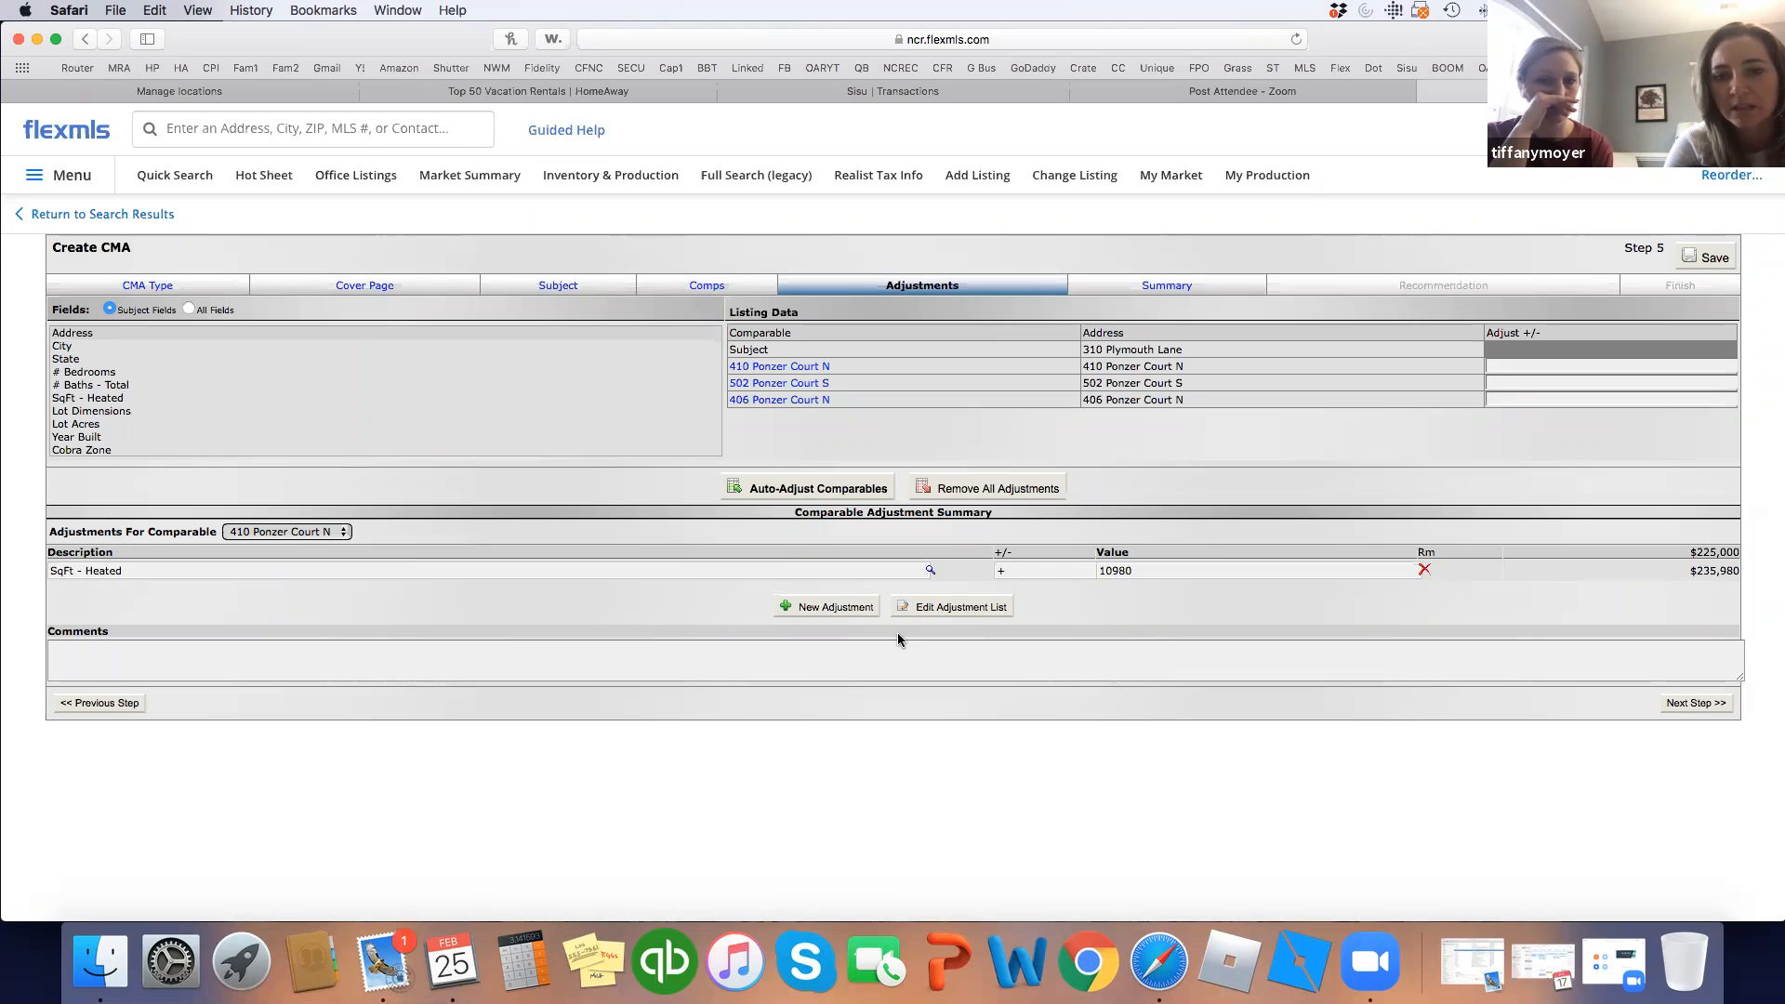
{"action": "right_click", "coordinate": [810, 367]}
{"action": "left_click", "coordinate": [788, 369]}
{"action": "left_click", "coordinate": [789, 368]}
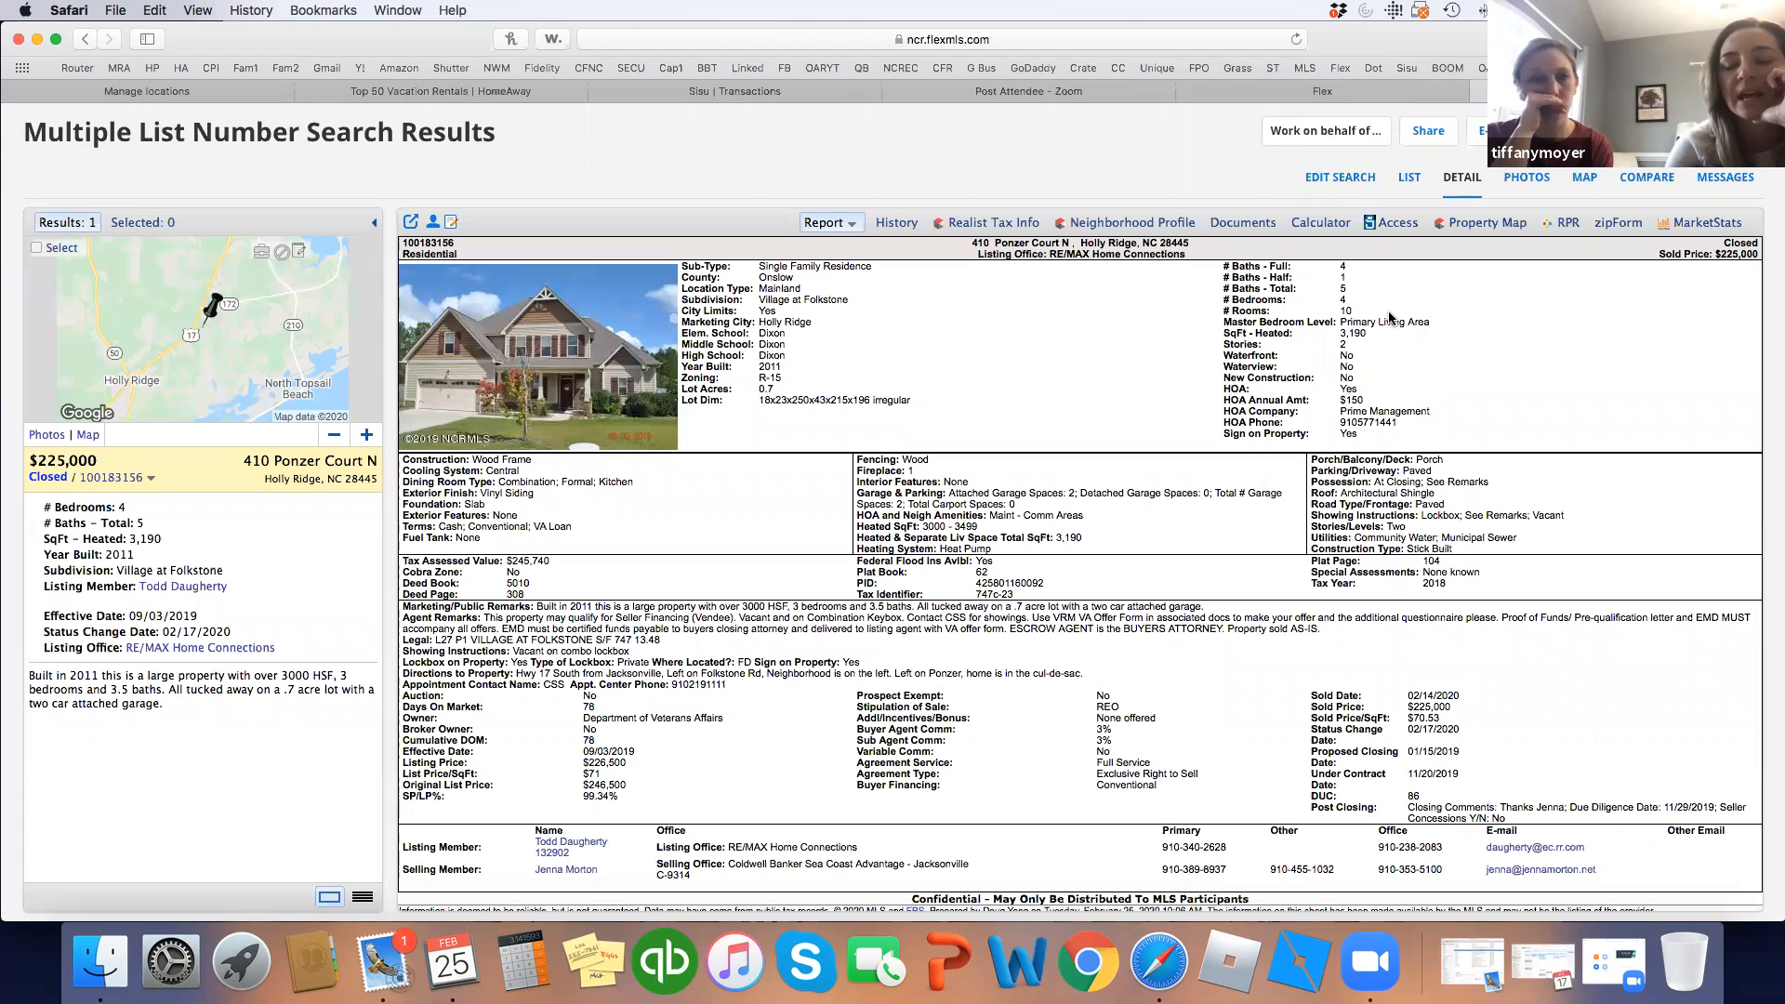
{"action": "left_click", "coordinate": [1353, 93]}
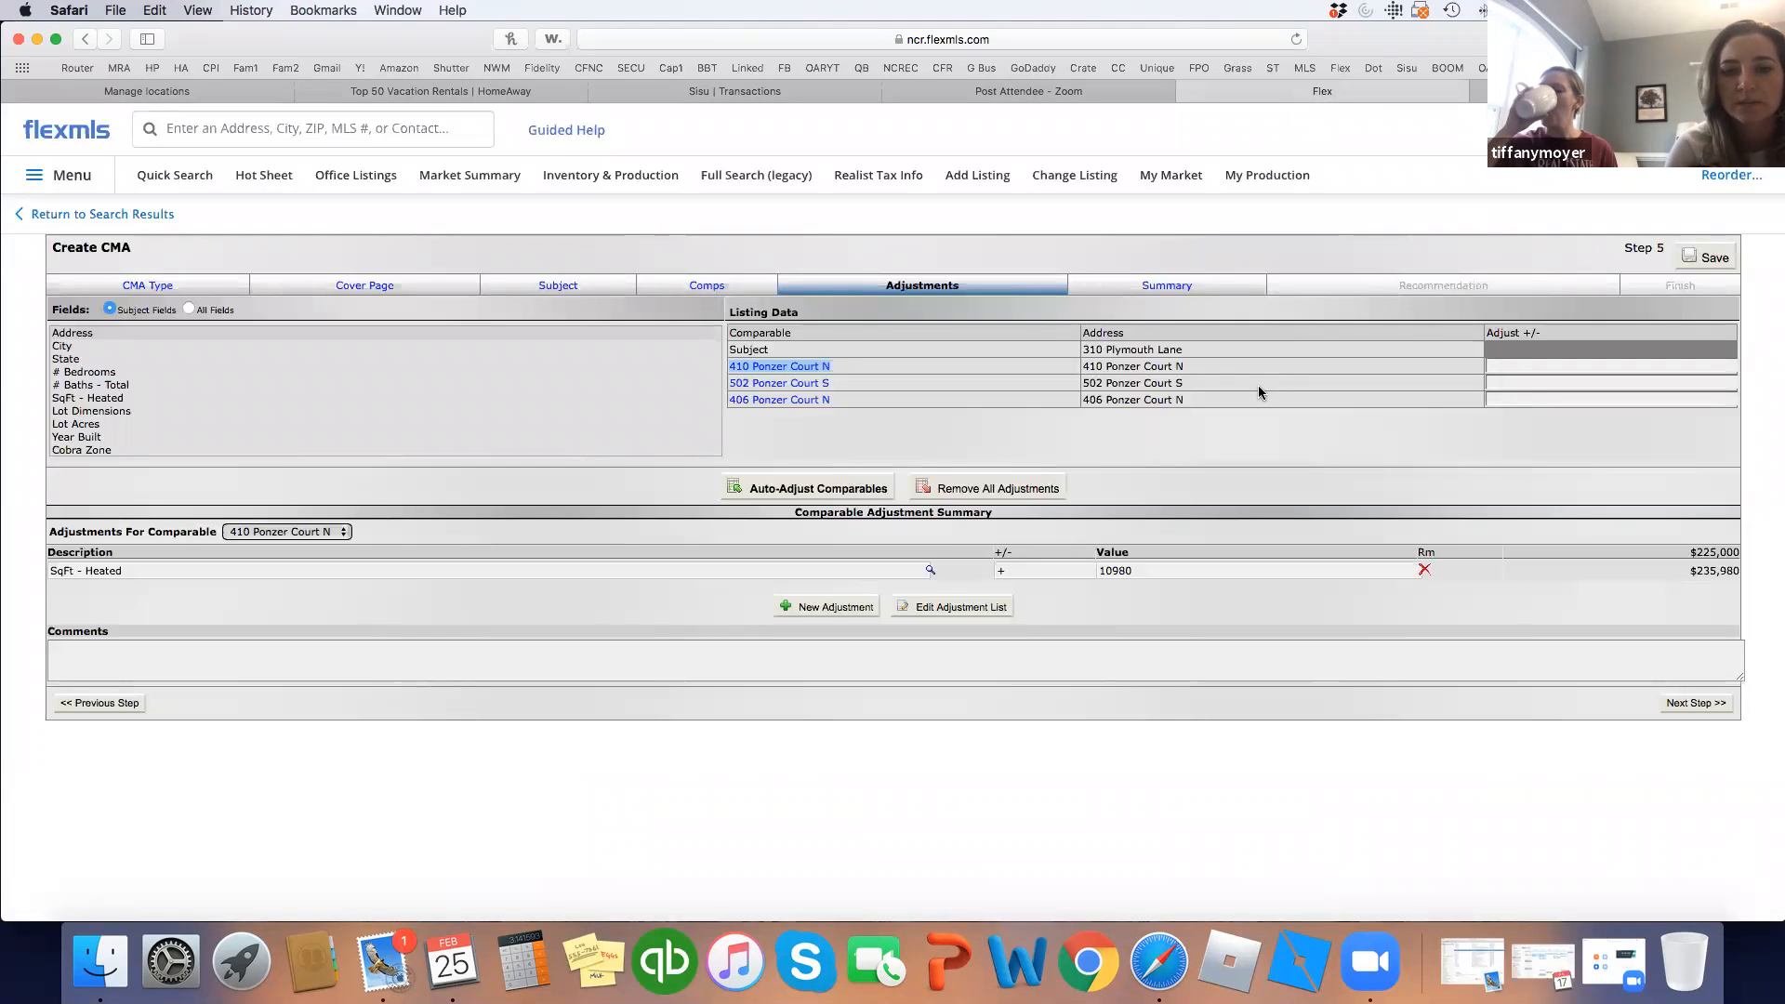
Add a new adjustment row and browse the predefined descriptions without choosing one.
{"action": "left_click", "coordinate": [830, 606]}
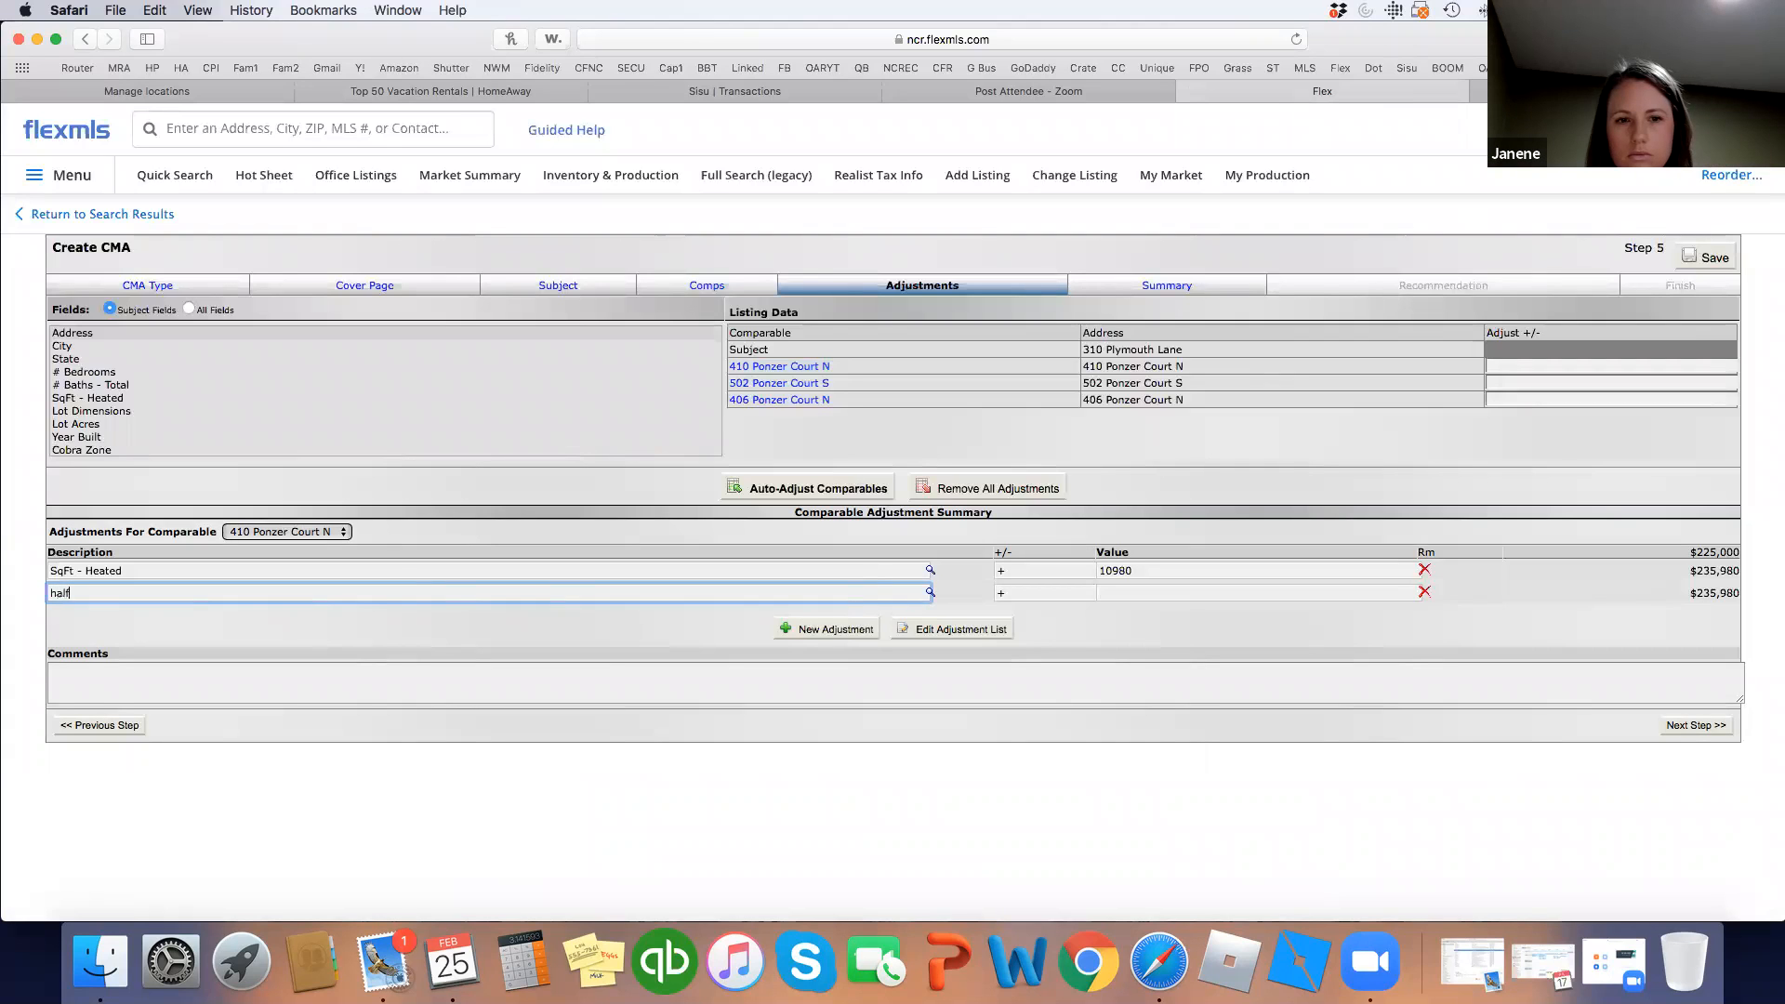
{"action": "left_click", "coordinate": [930, 592]}
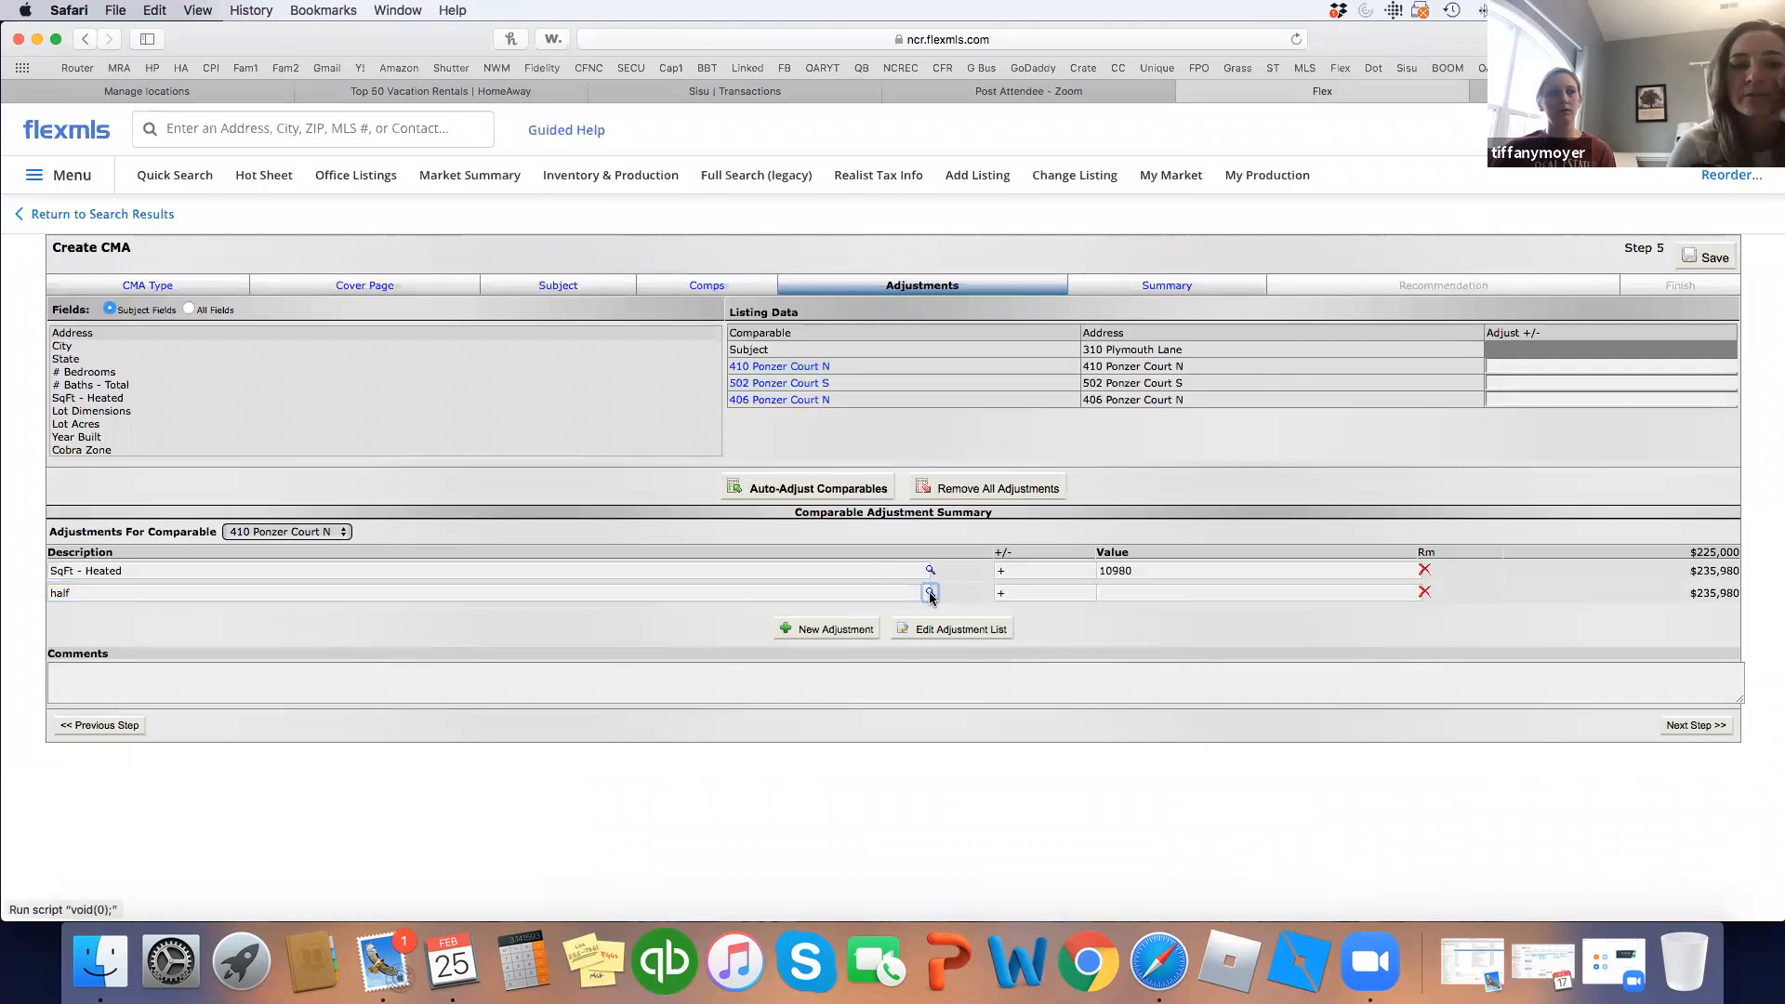
{"action": "left_click", "coordinate": [907, 595]}
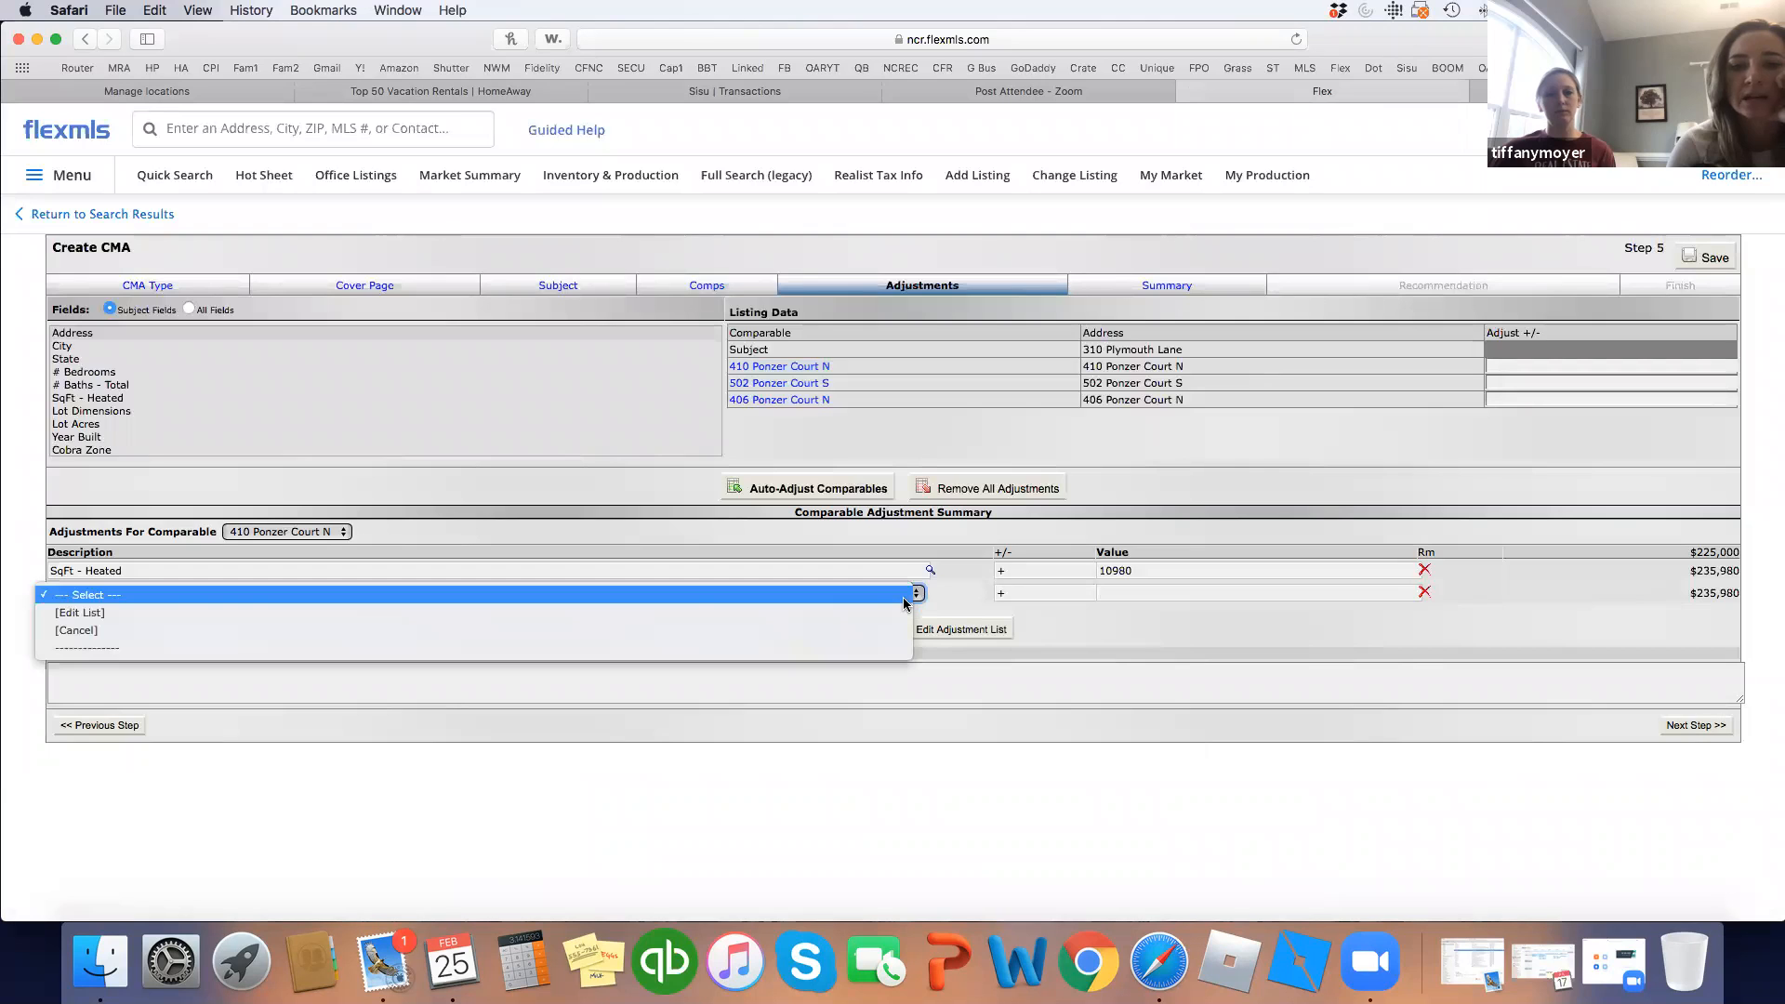
{"action": "left_click", "coordinate": [901, 597]}
{"action": "left_click", "coordinate": [901, 594]}
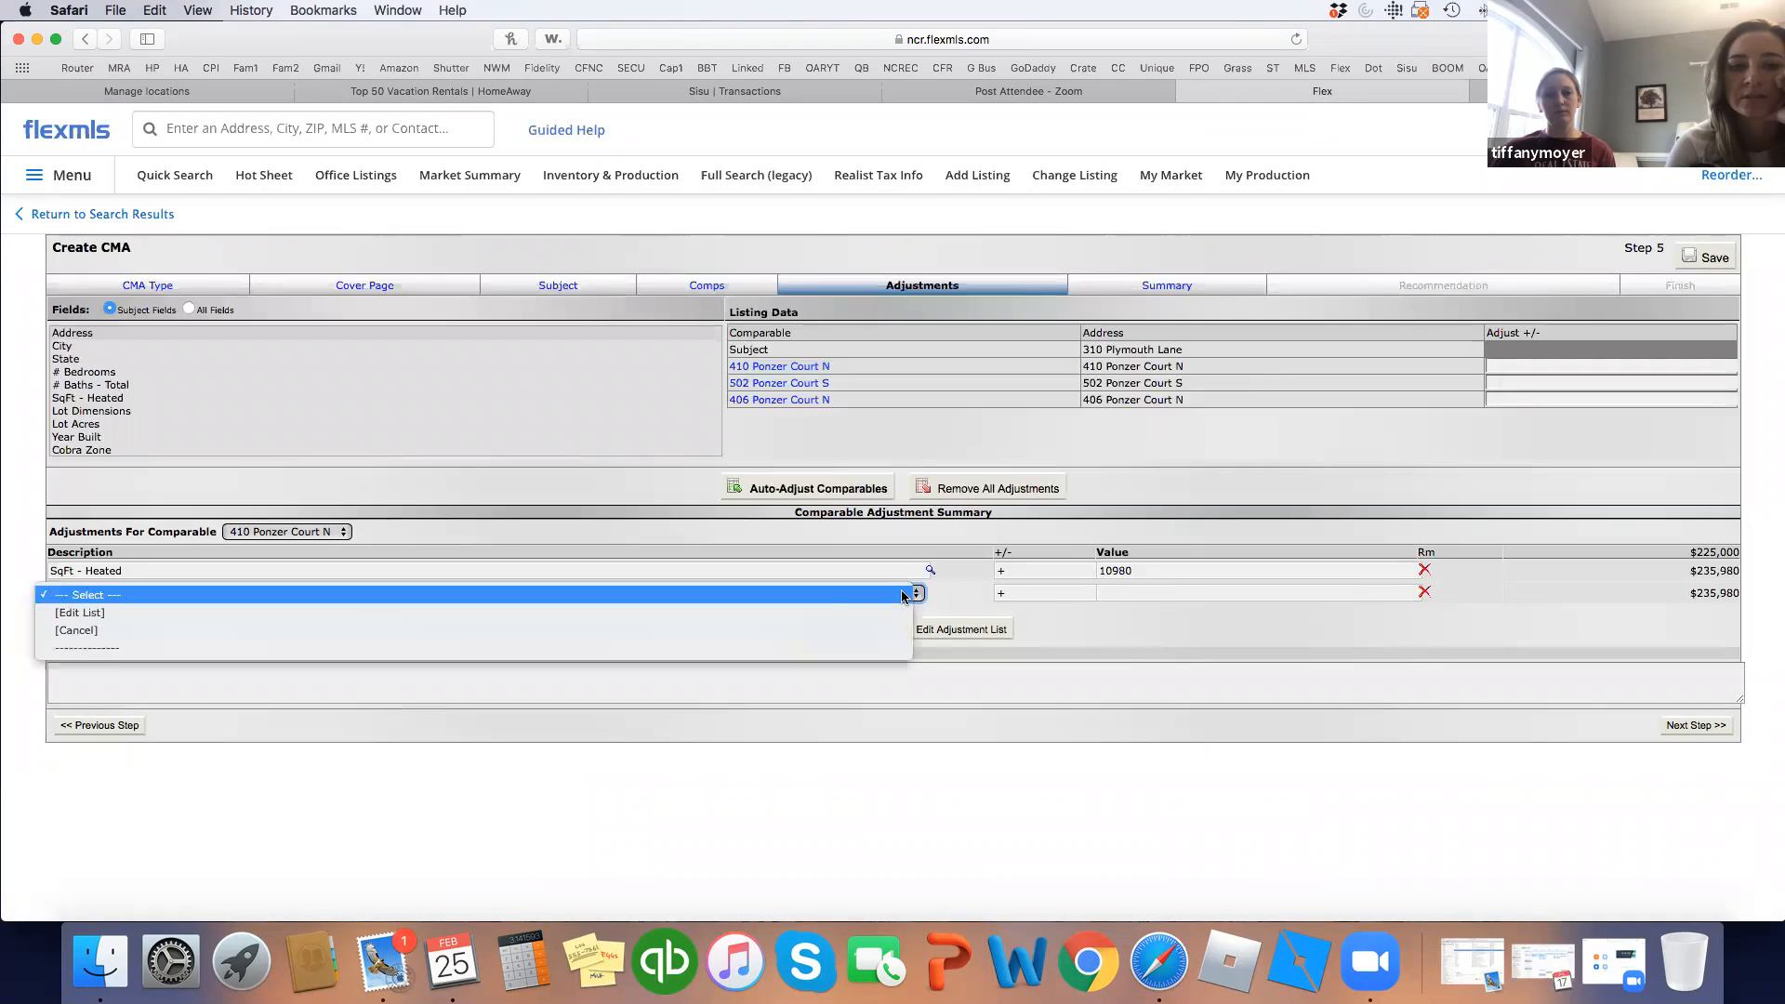
{"action": "left_click", "coordinate": [947, 604]}
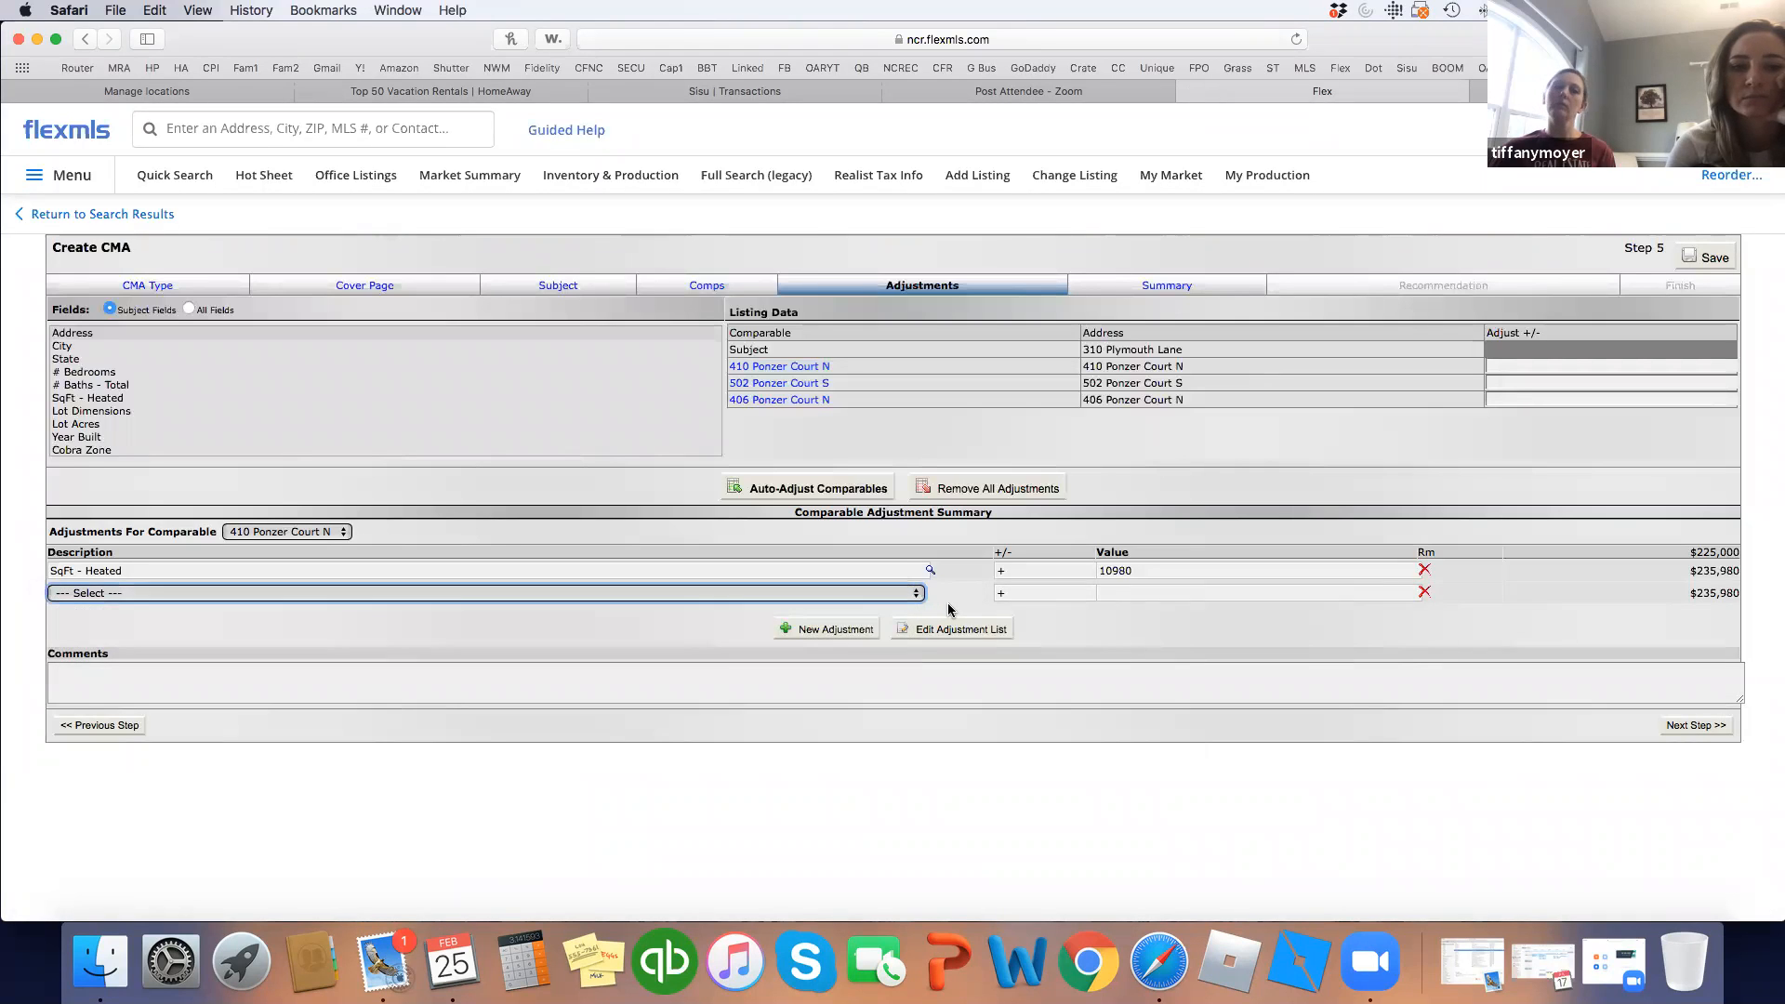
{"action": "left_click", "coordinate": [953, 602]}
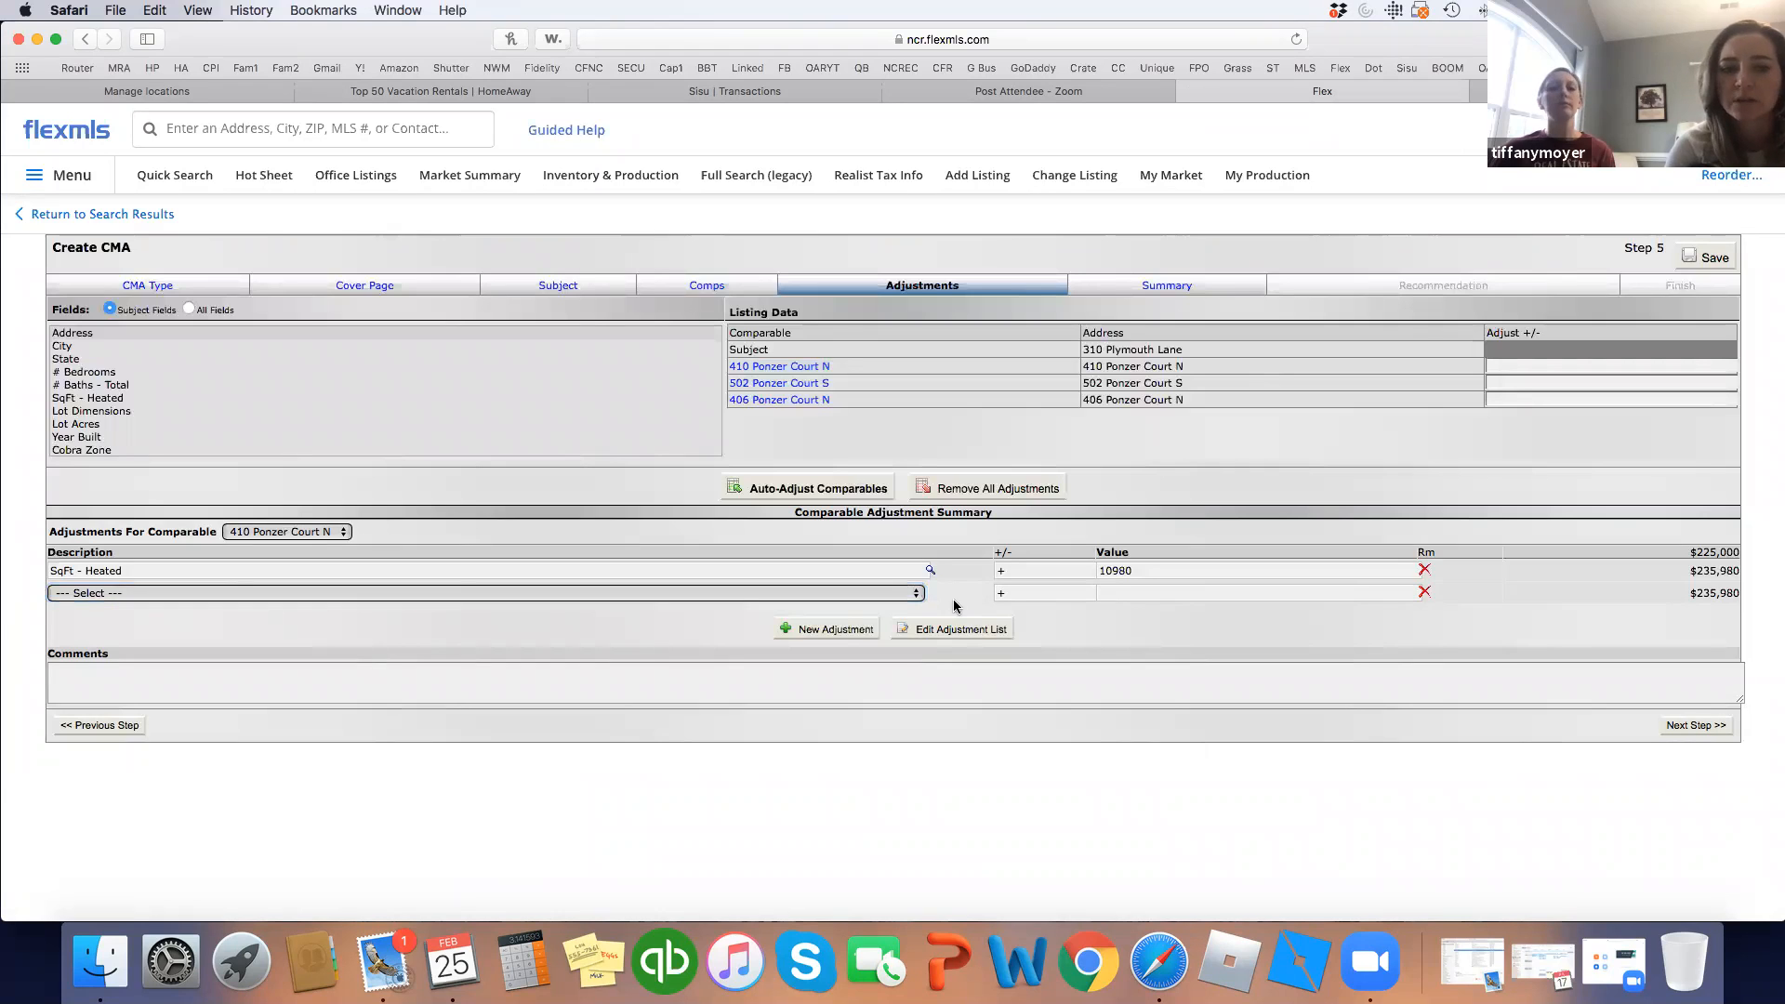
{"action": "left_click", "coordinate": [845, 628]}
{"action": "left_click", "coordinate": [849, 595]}
{"action": "type", "text": "bath"}
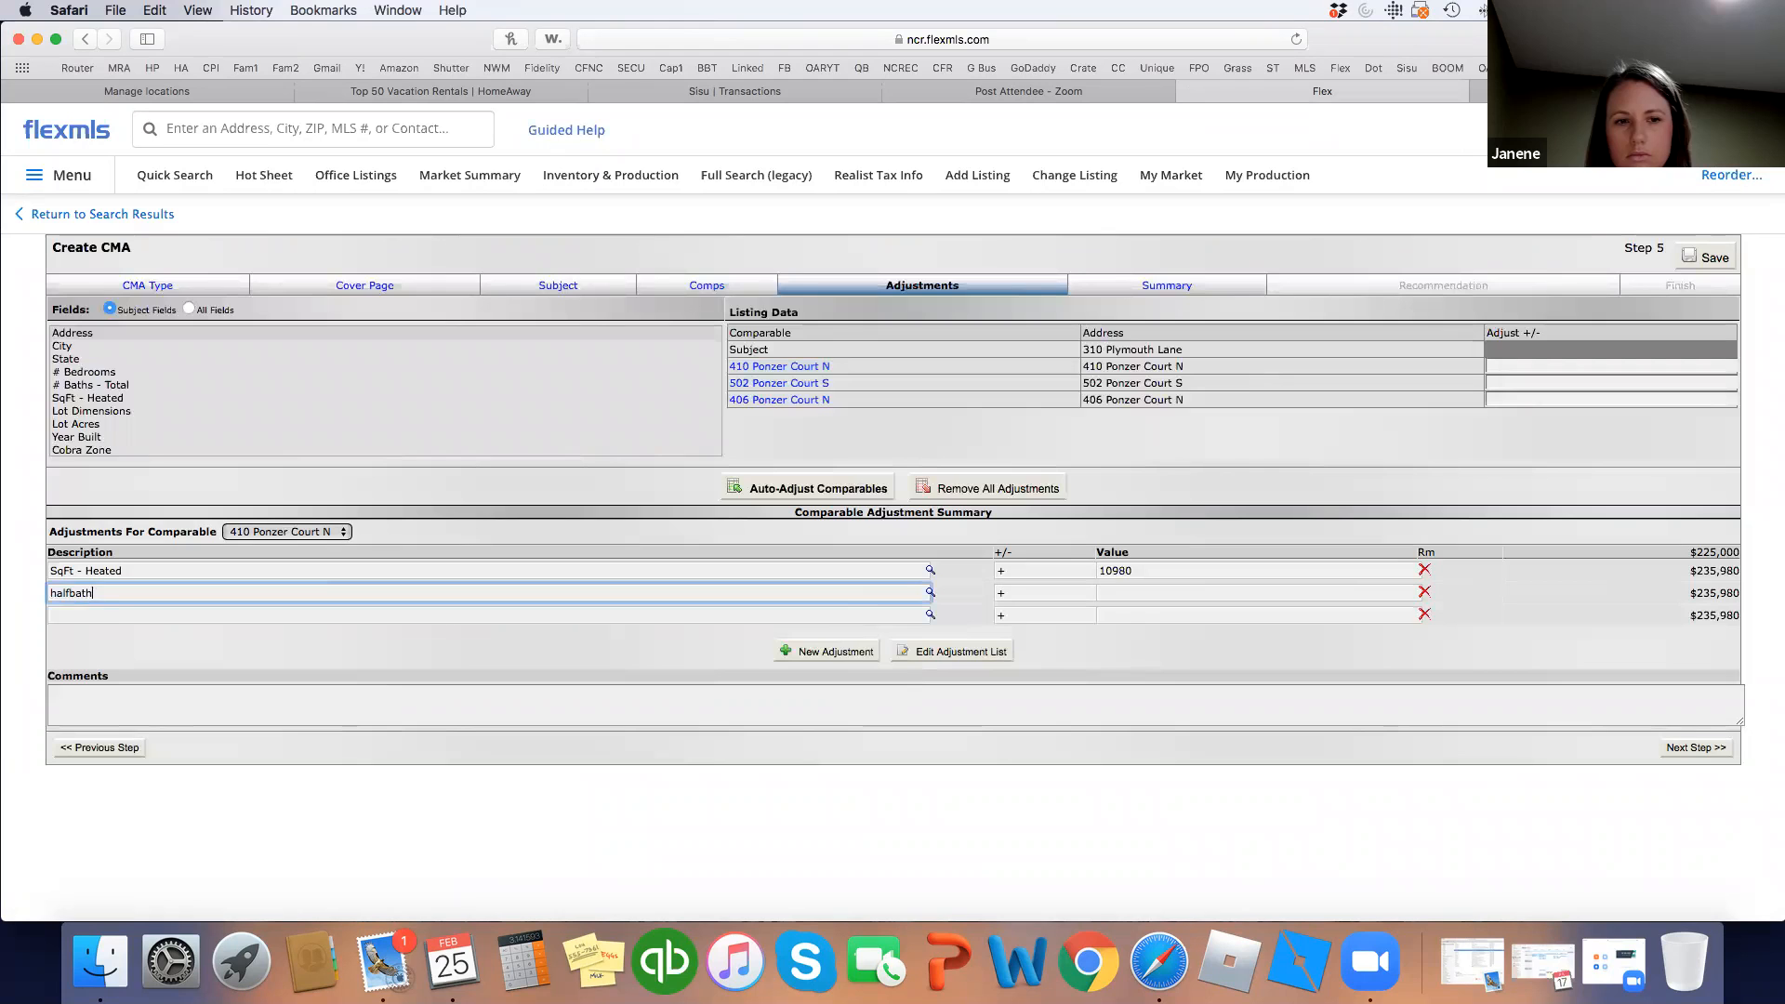
{"action": "left_click", "coordinate": [1126, 595]}
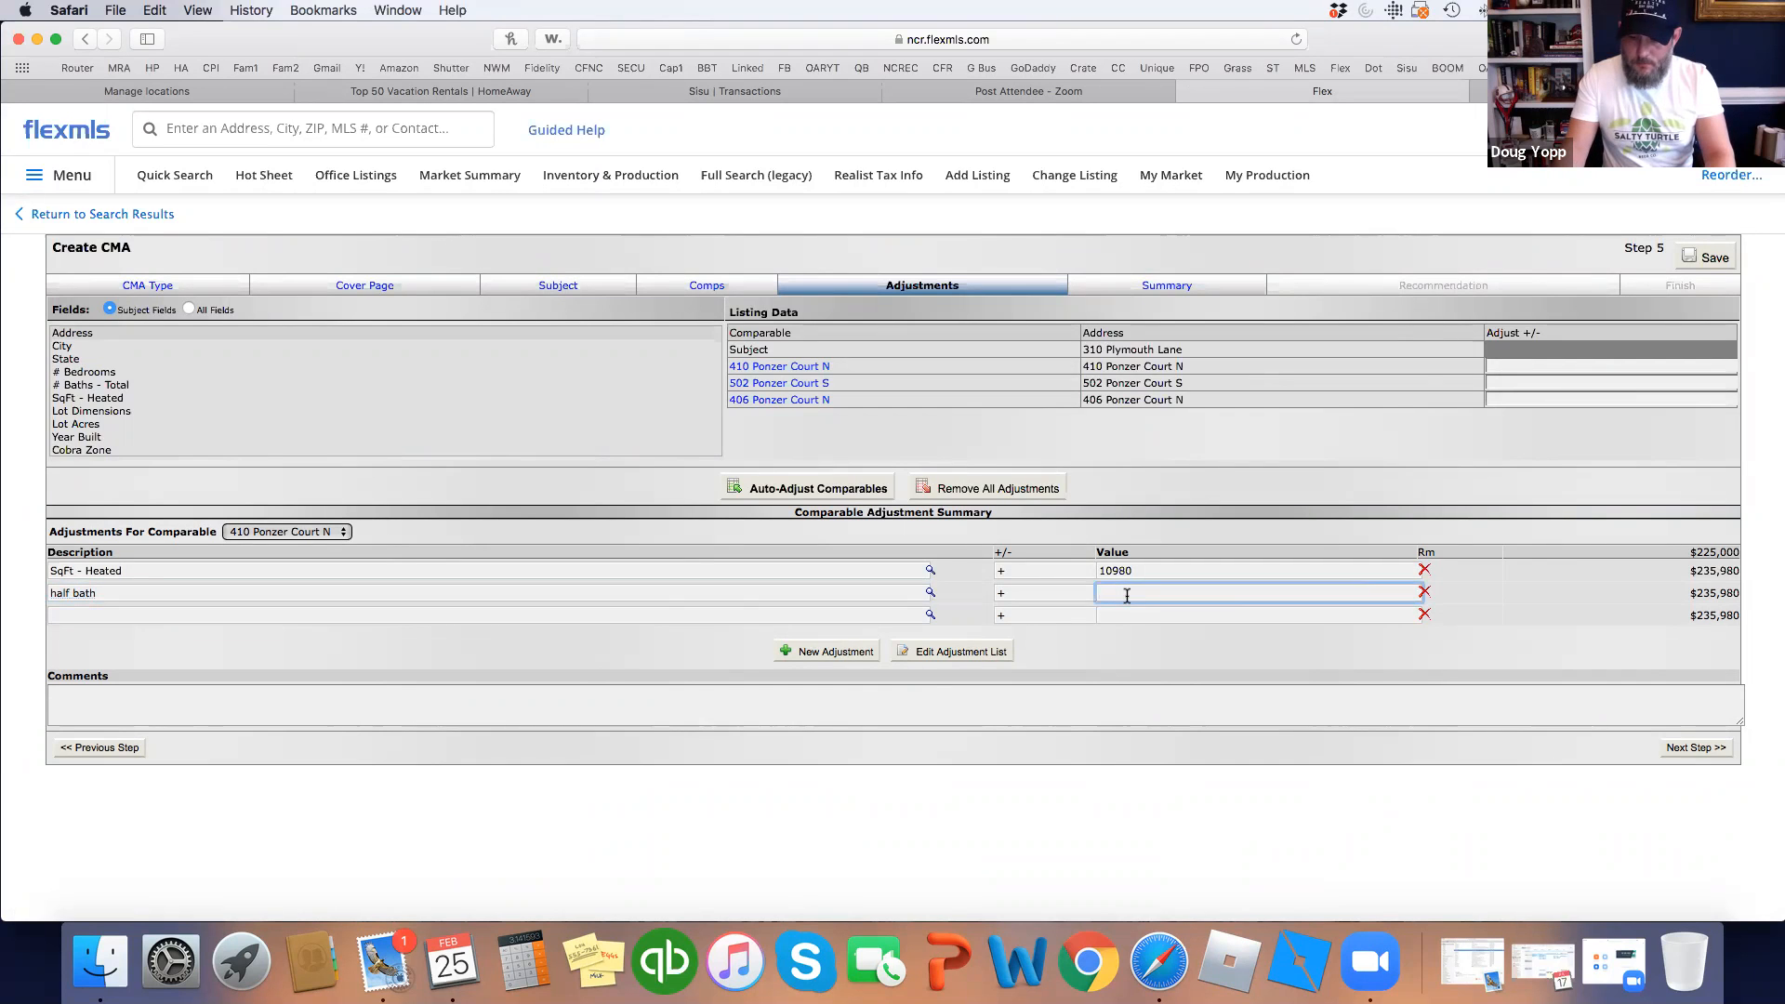
{"action": "type", "text": "1500"}
{"action": "key", "text": "shift+Tab"}
{"action": "left_click", "coordinate": [1084, 625]}
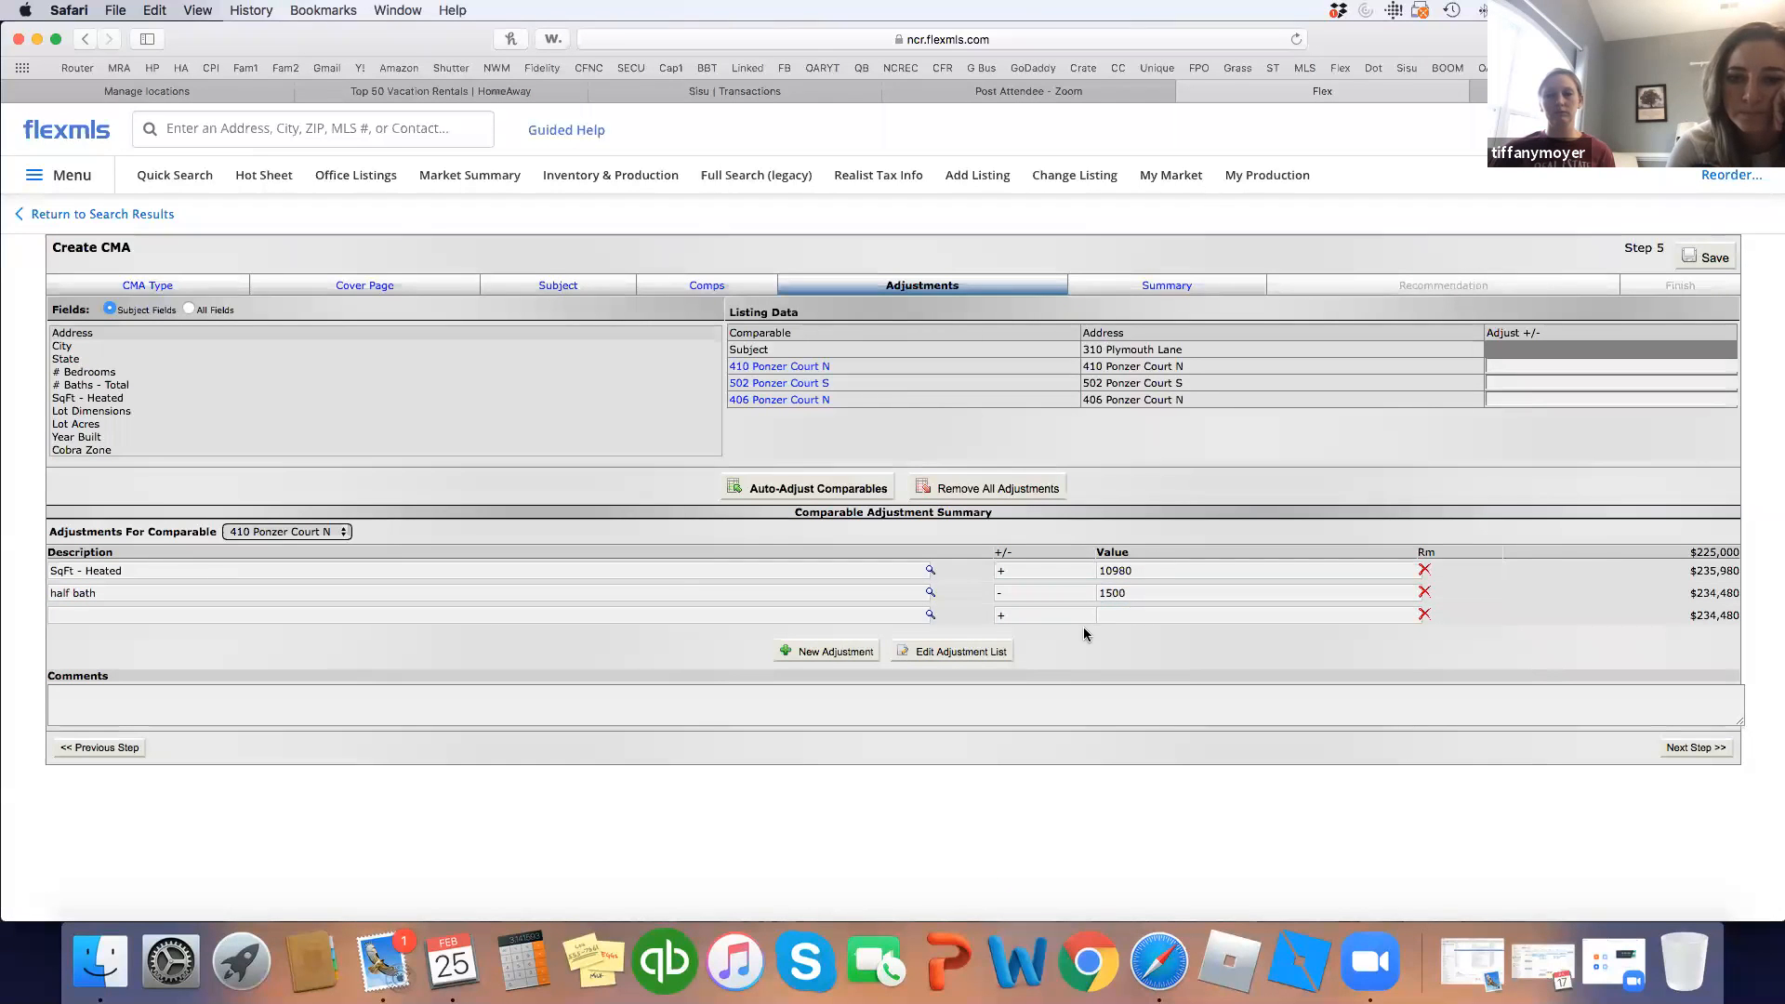
Add an 'inground pool' adjustment of plus 10000, bringing the total to $244,480.
{"action": "left_click", "coordinate": [787, 614]}
{"action": "type", "text": "in"}
{"action": "type", "text": "ground pool"}
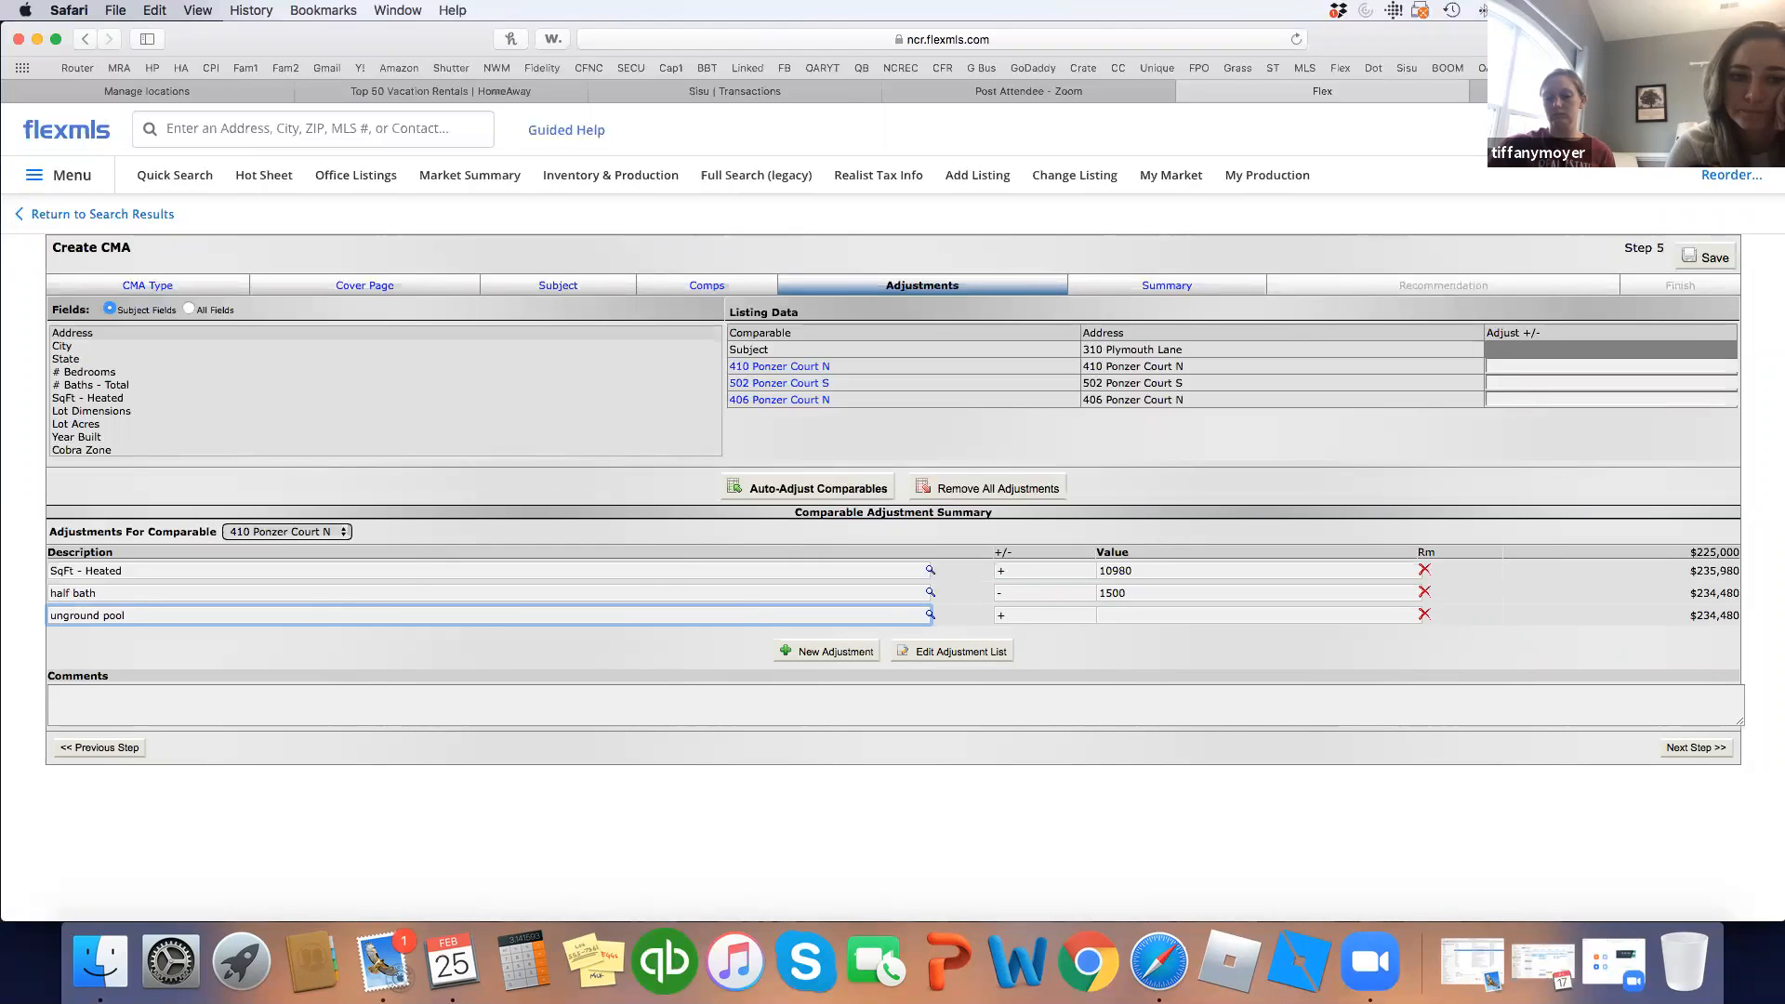
{"action": "left_click", "coordinate": [57, 615]}
{"action": "key", "text": "BackSpace"}
{"action": "type", "text": "i"}
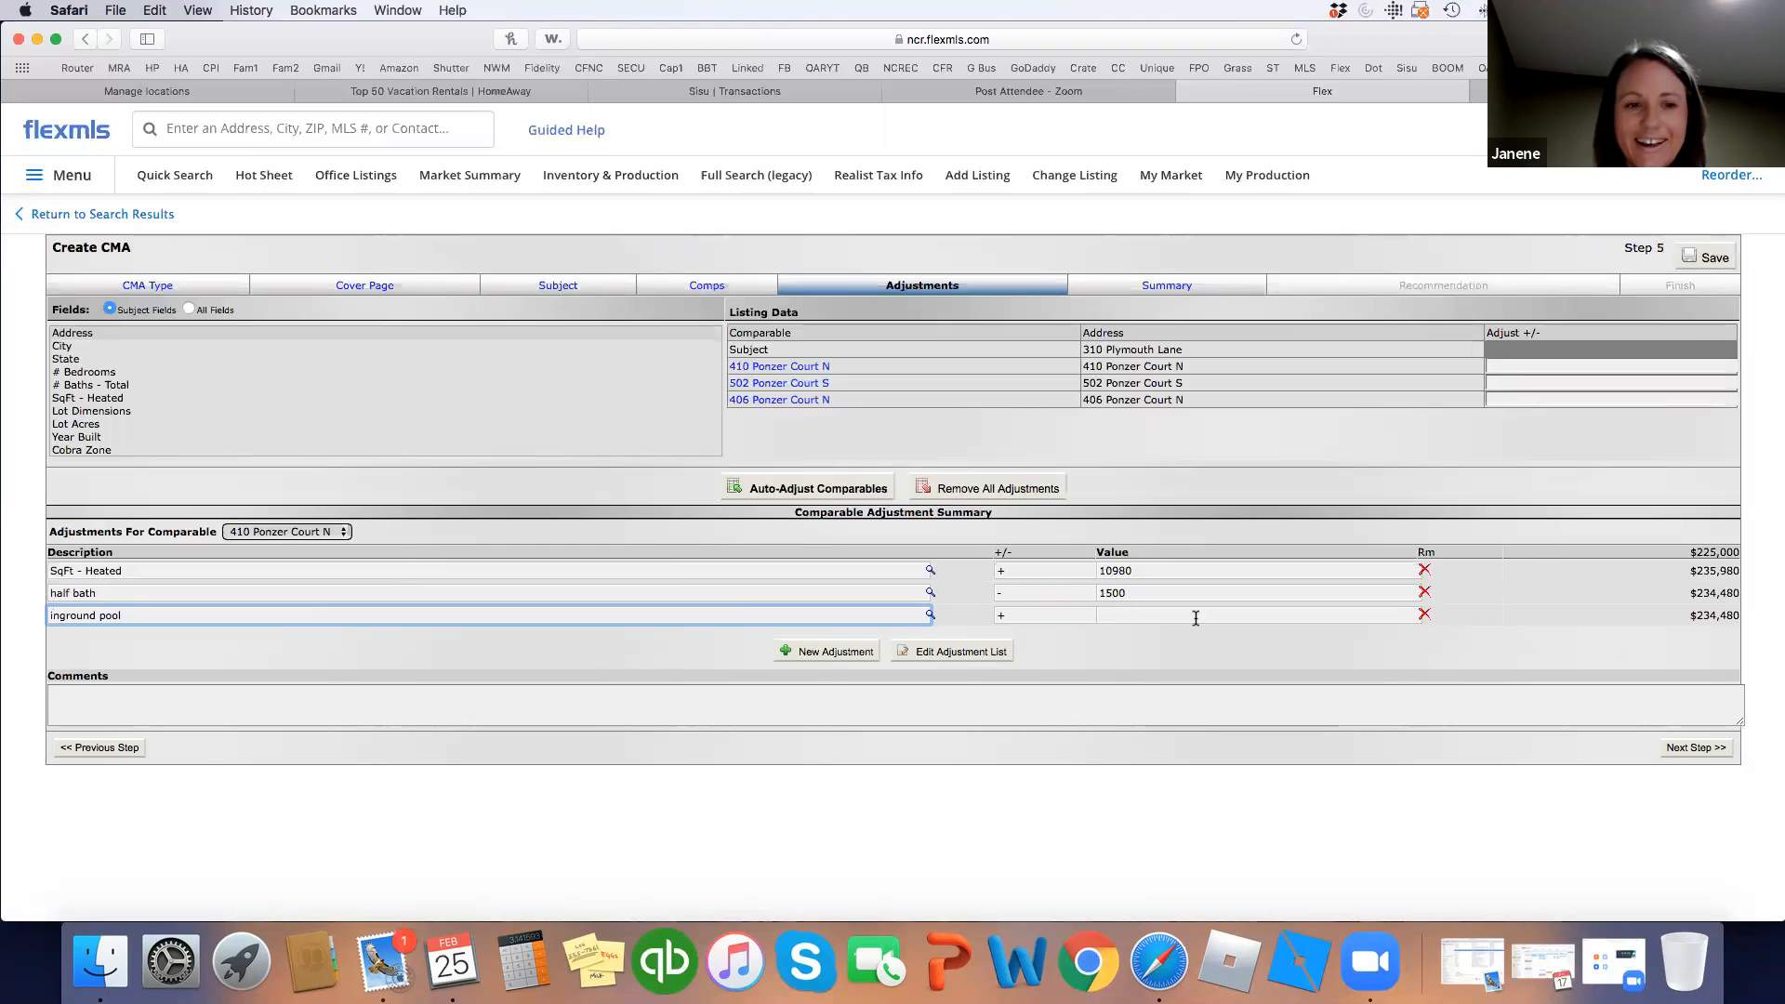
{"action": "left_click", "coordinate": [1067, 615]}
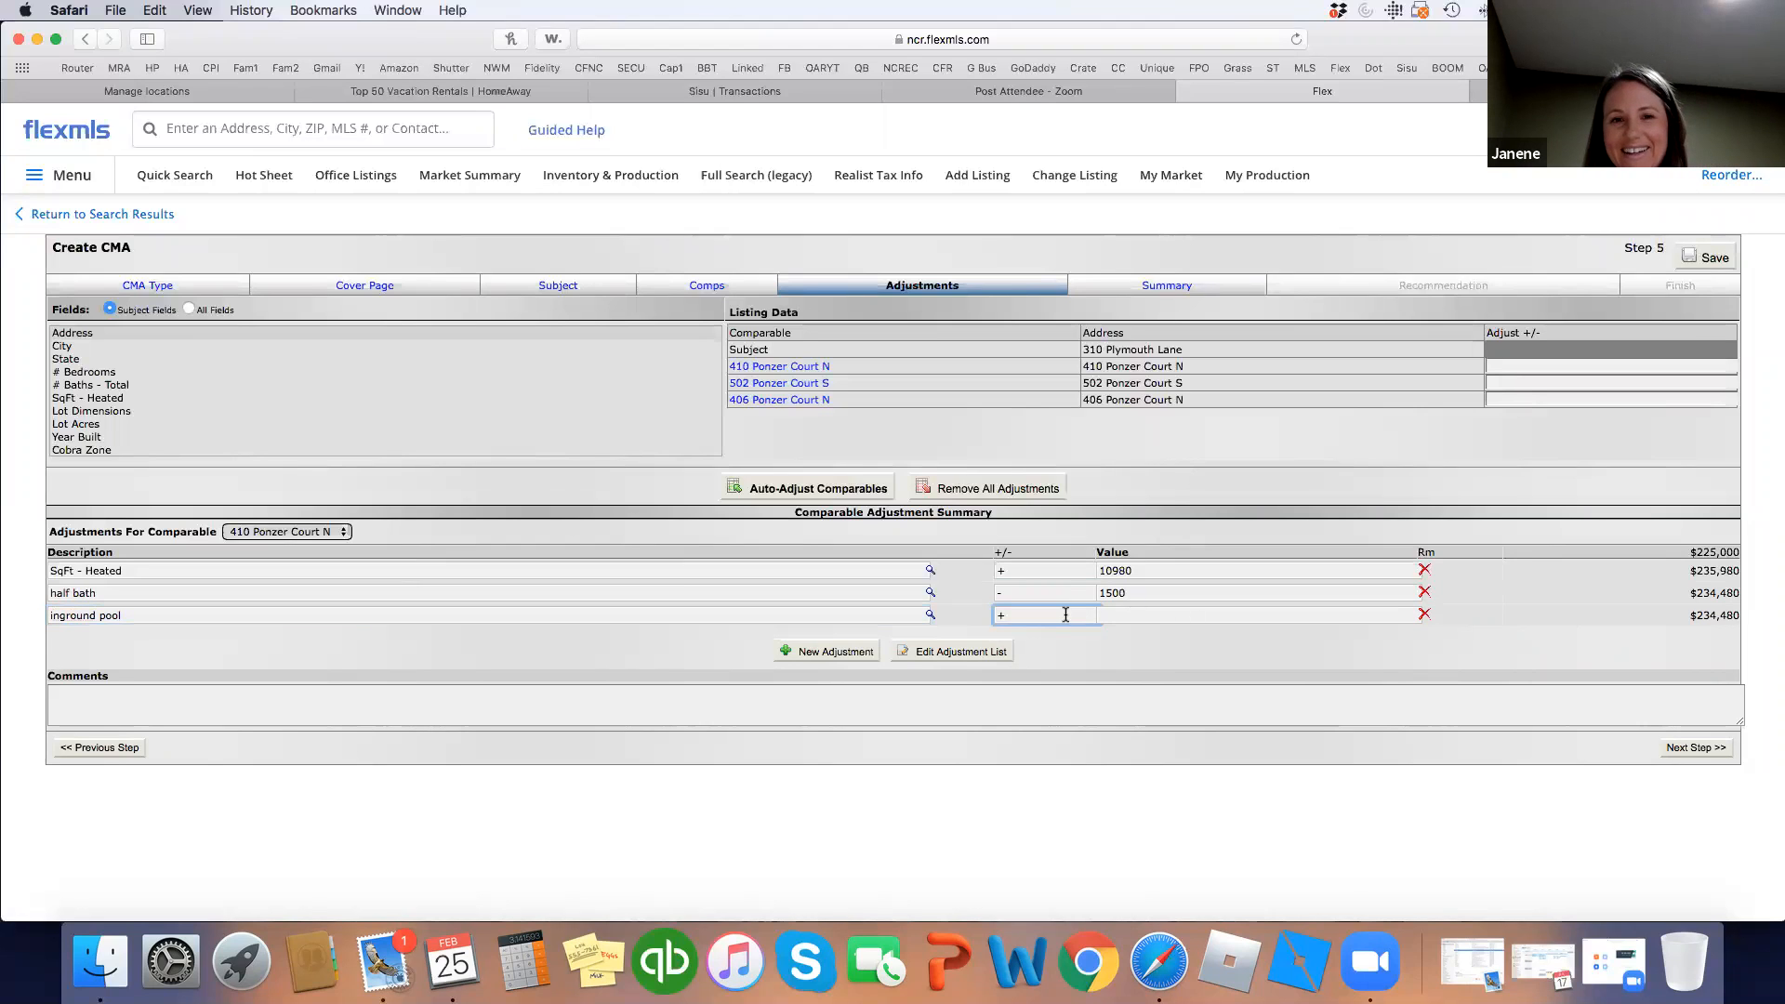
{"action": "left_click", "coordinate": [1118, 614]}
{"action": "type", "text": "10000"}
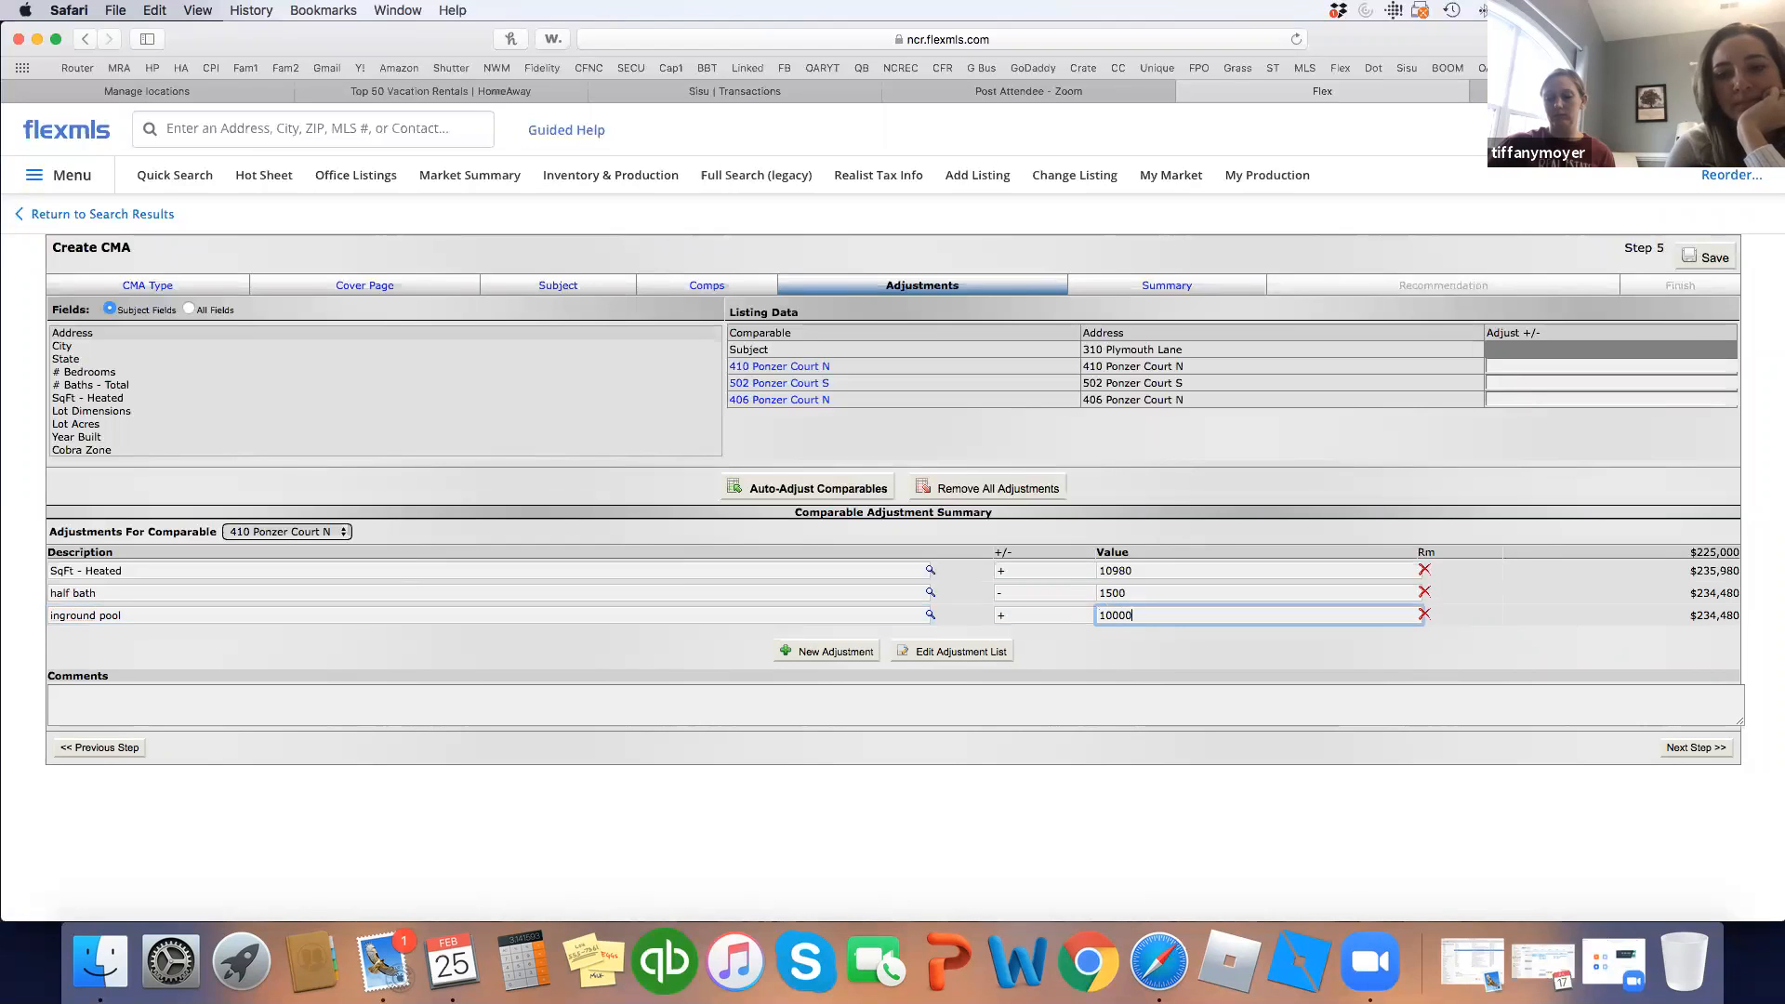
{"action": "left_click", "coordinate": [1125, 636]}
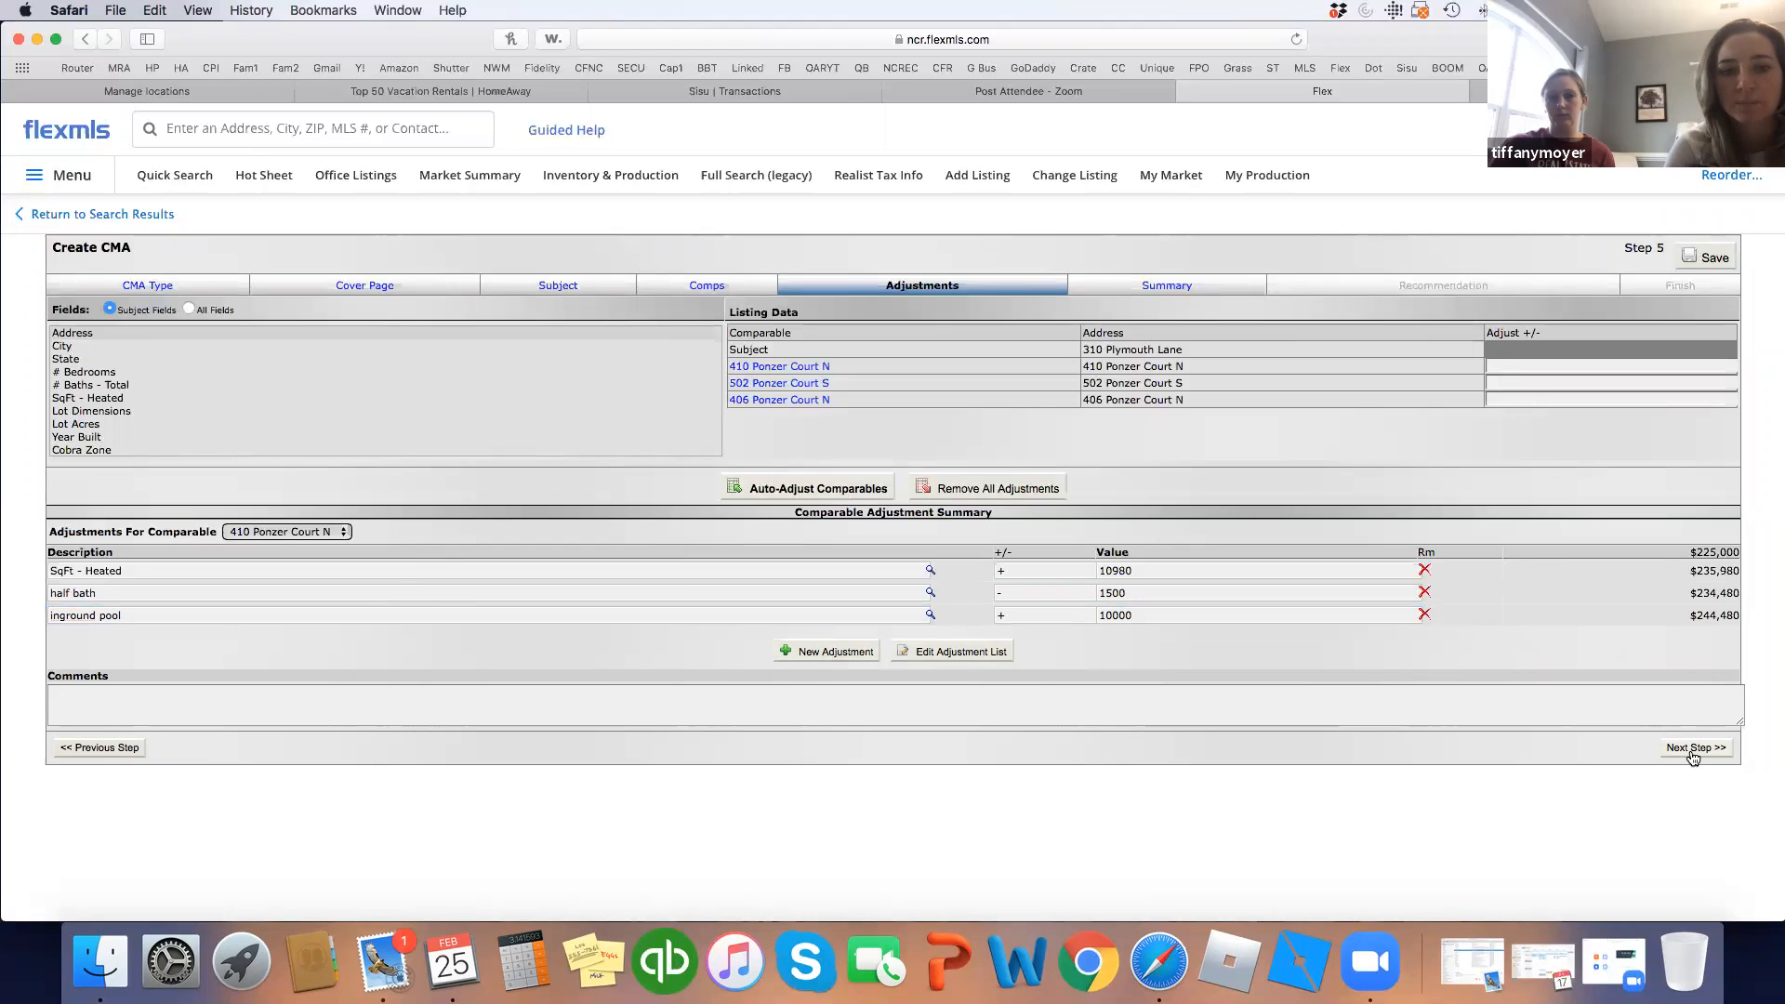
{"action": "left_click", "coordinate": [336, 532]}
{"action": "left_click", "coordinate": [324, 552]}
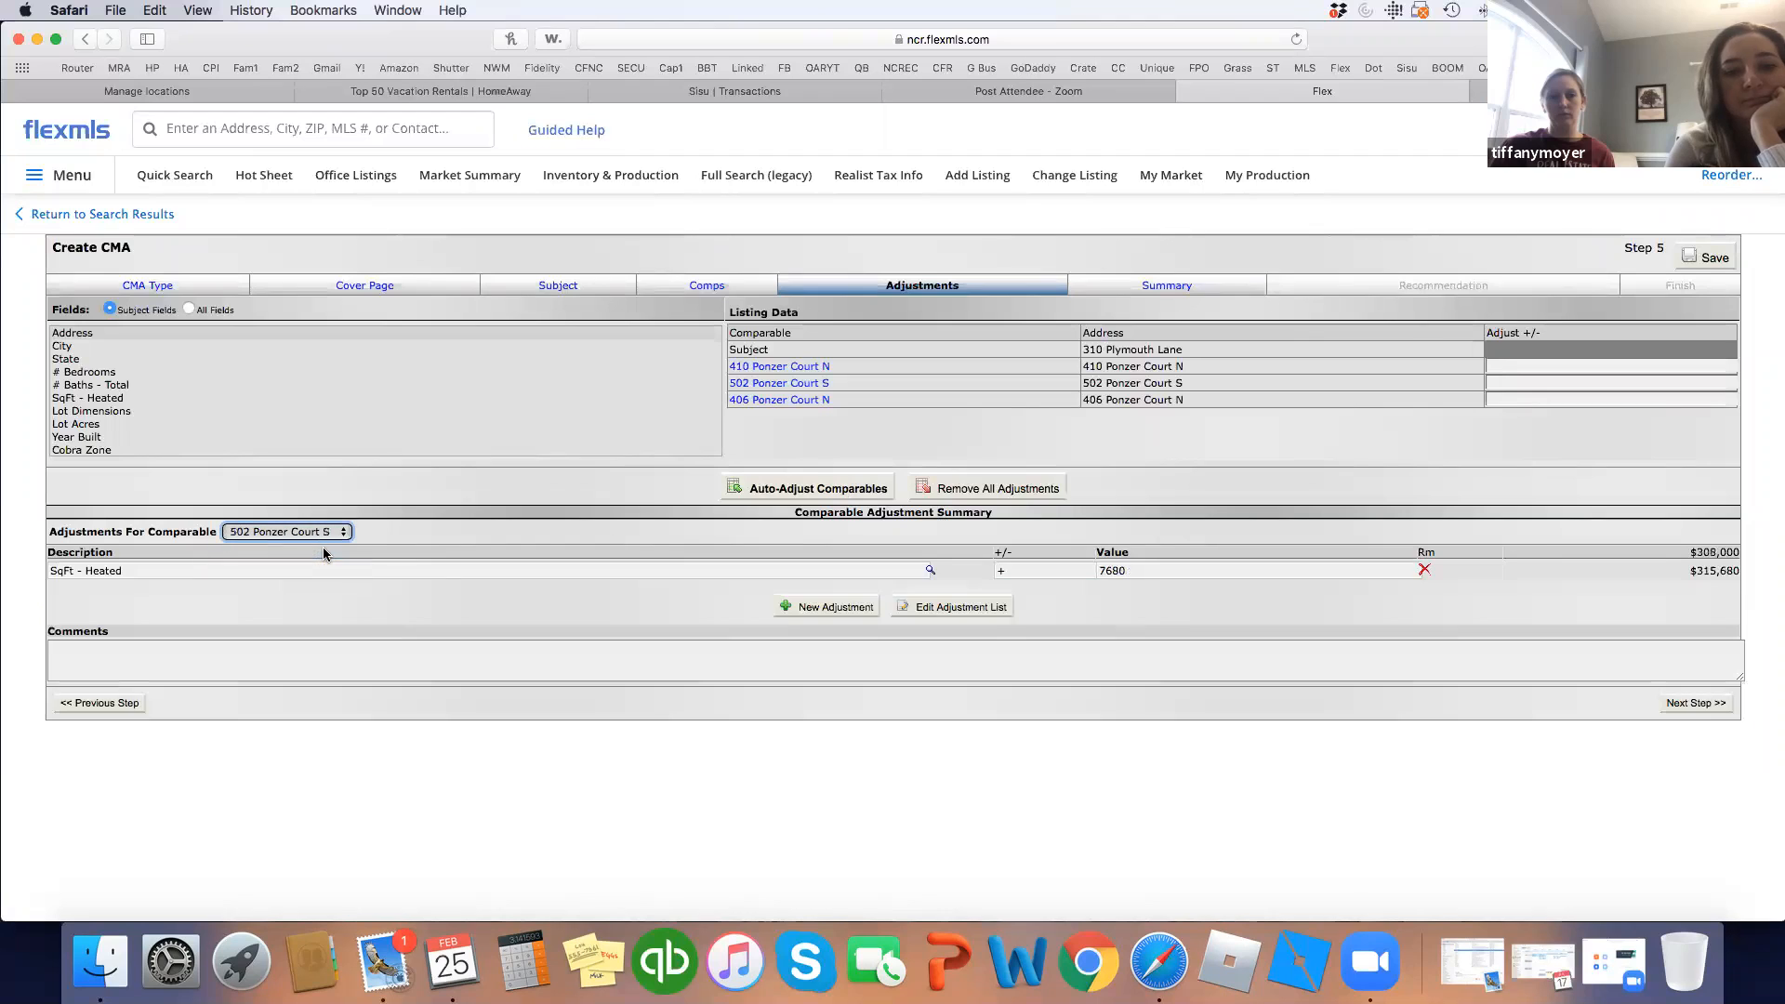
{"action": "left_click", "coordinate": [839, 607]}
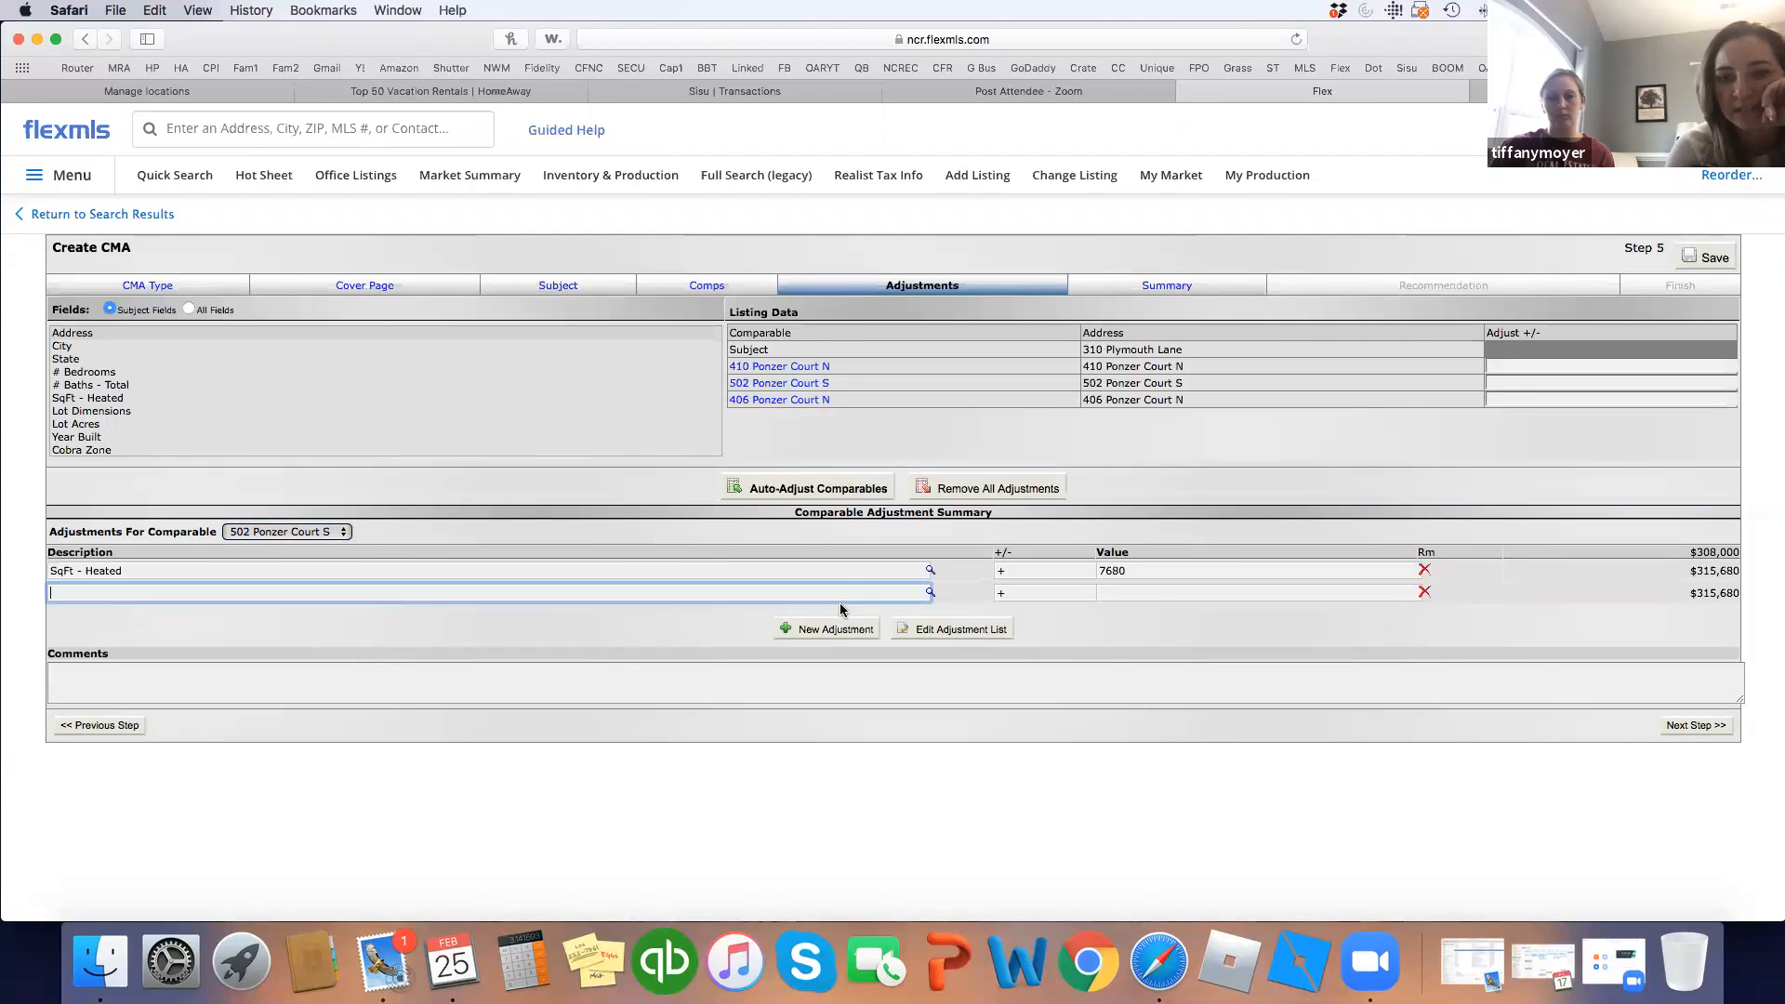
{"action": "left_click", "coordinate": [777, 385]}
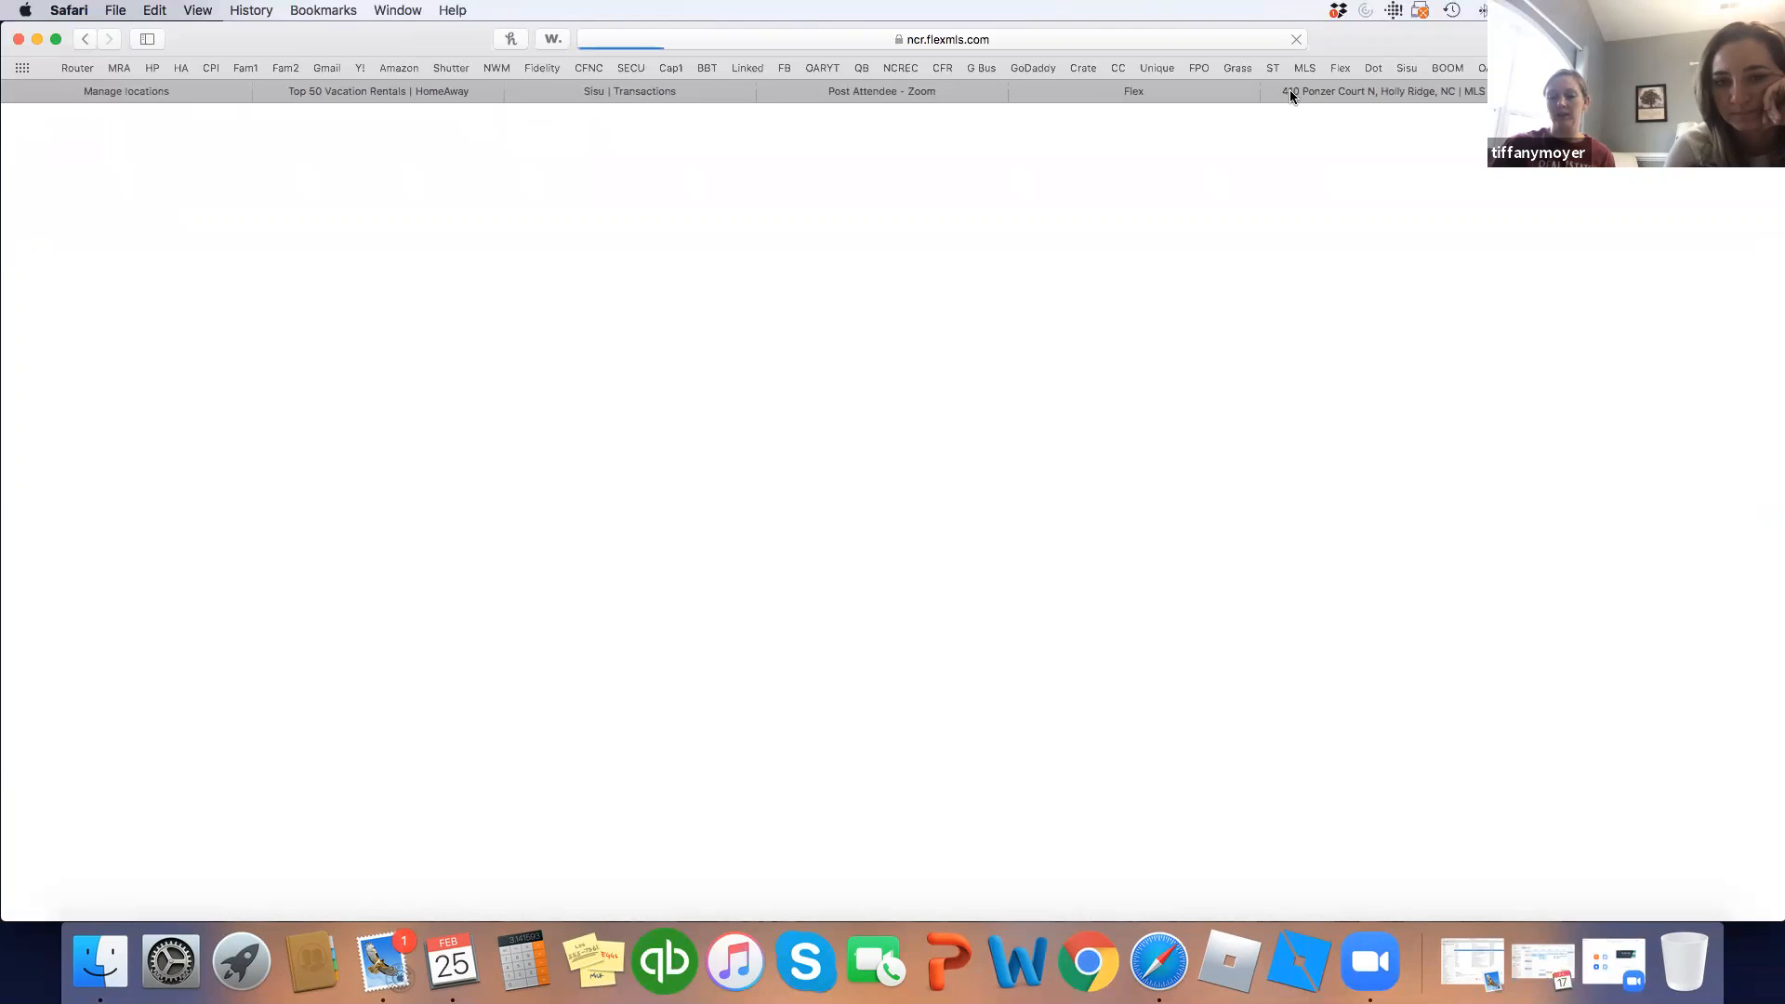
{"action": "left_click", "coordinate": [1270, 85]}
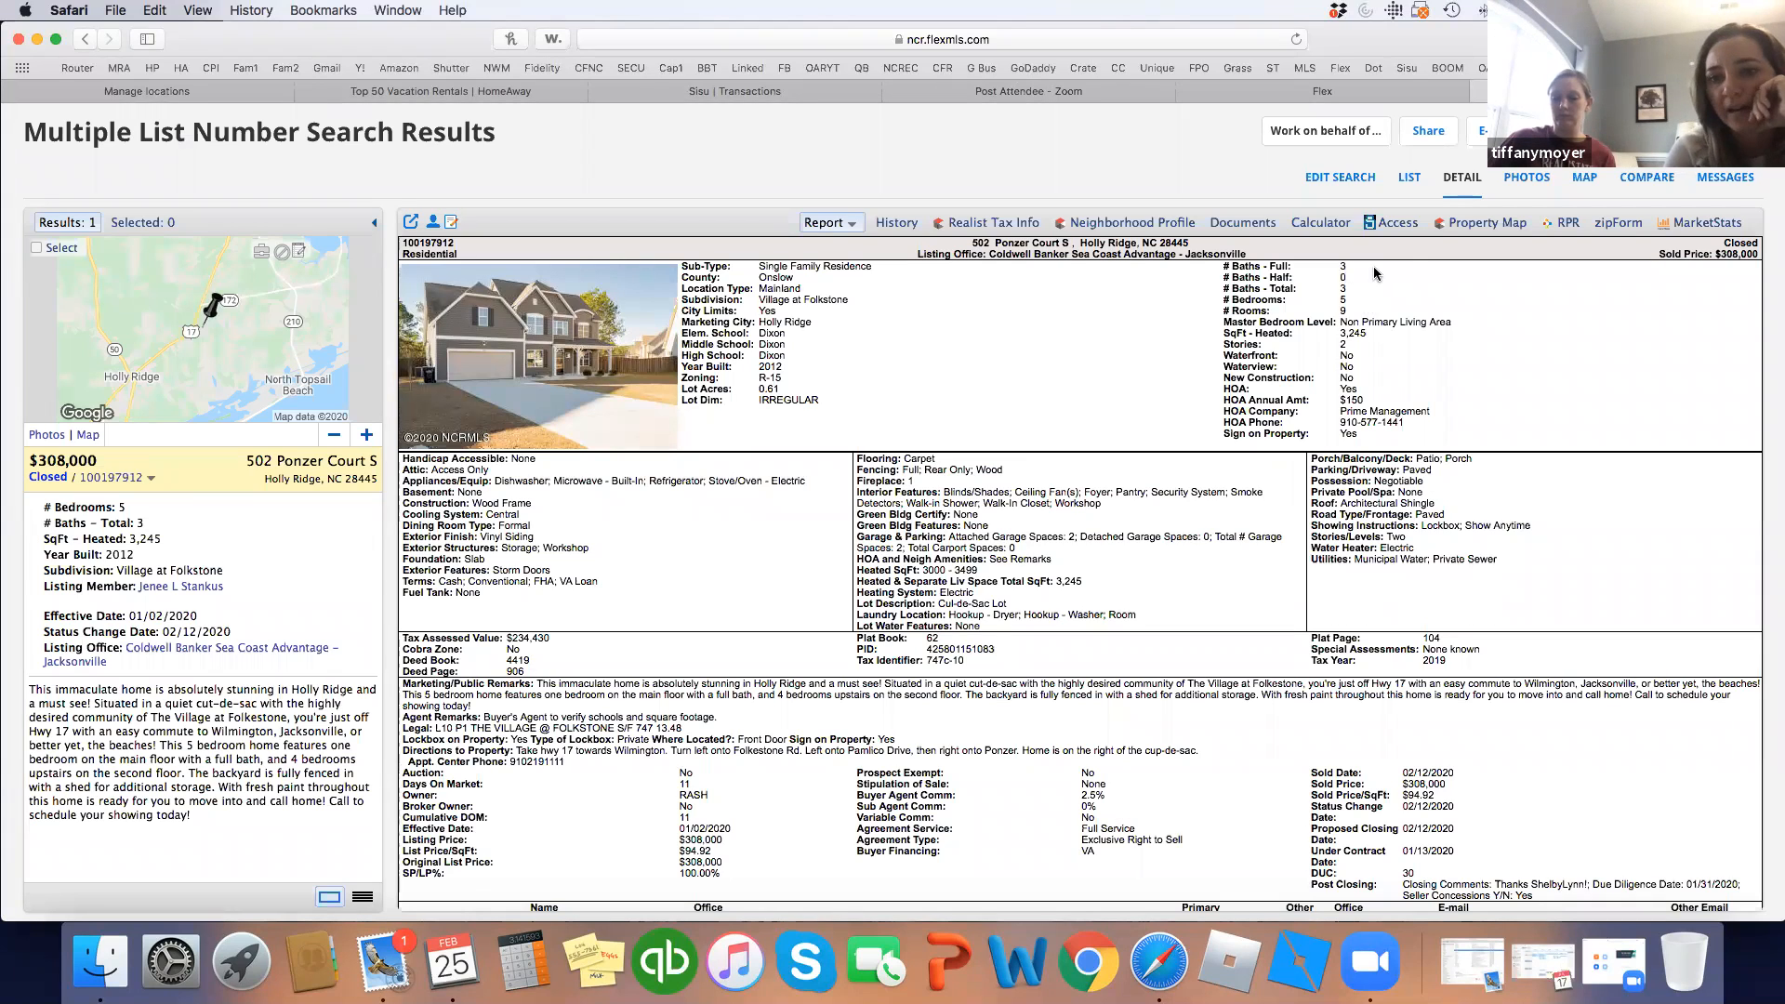
{"action": "left_click", "coordinate": [1348, 93]}
{"action": "left_click", "coordinate": [517, 592]}
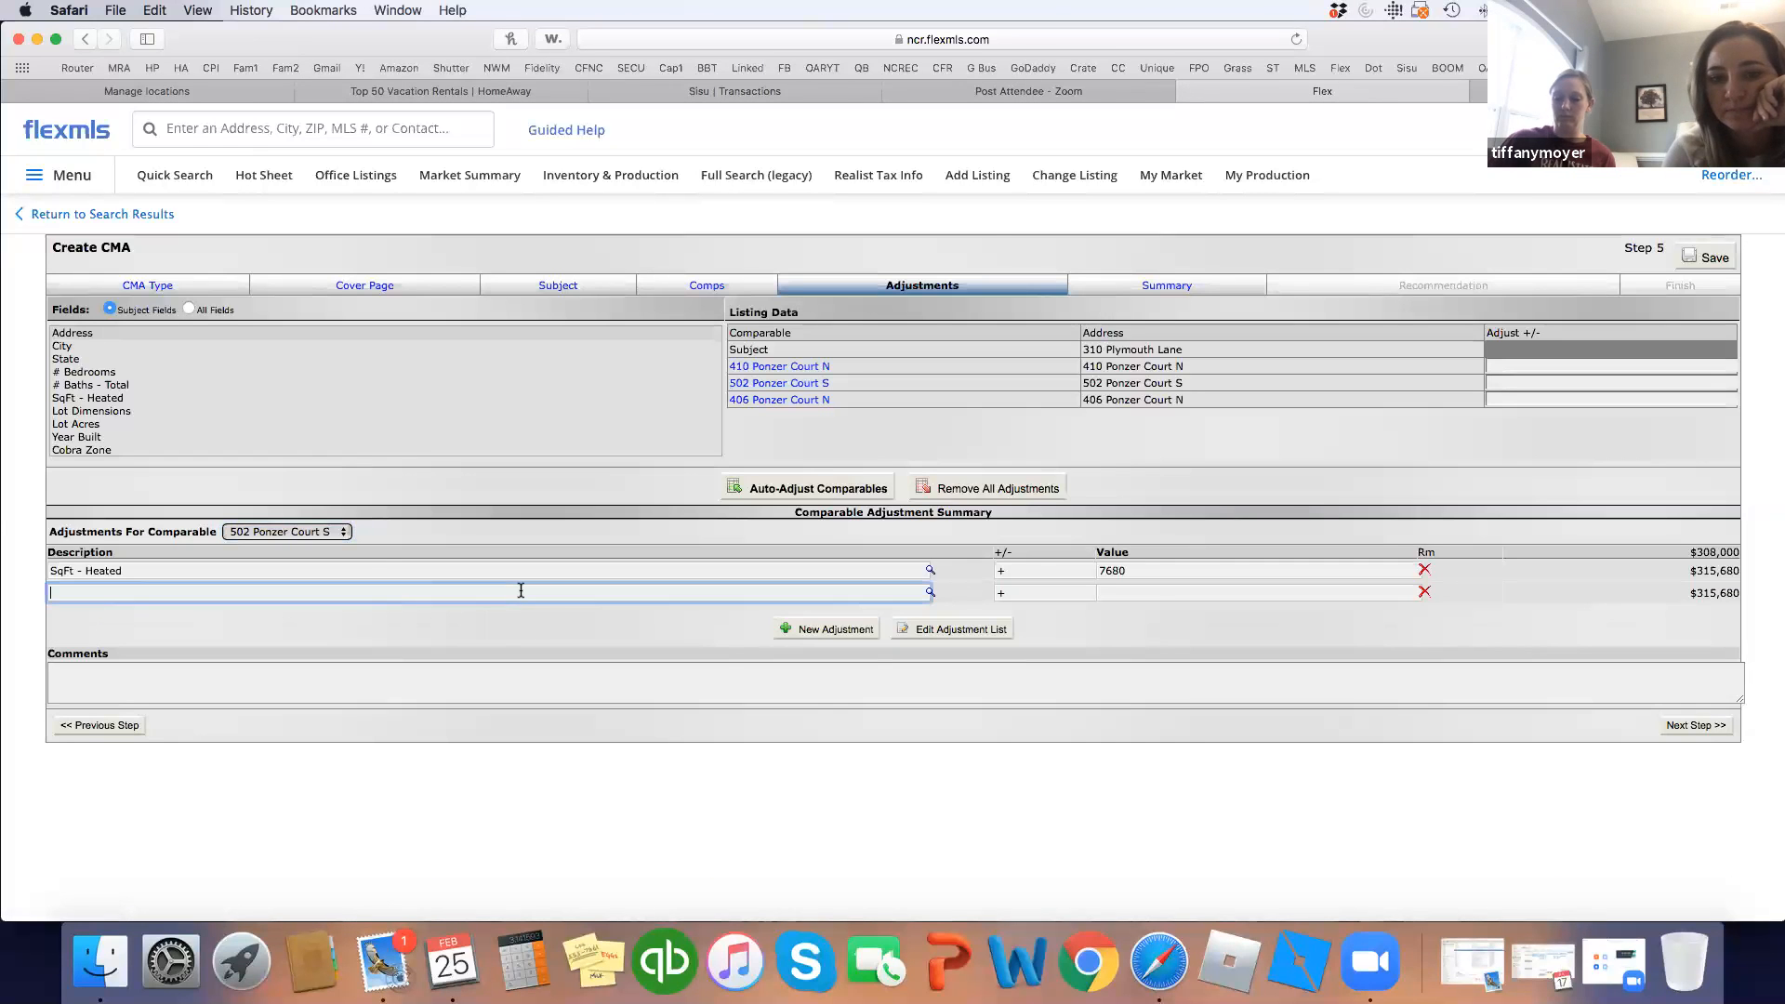
{"action": "type", "text": "full bath"}
{"action": "left_click", "coordinate": [1117, 593]}
{"action": "type", "text": "2500"}
{"action": "left_click", "coordinate": [1106, 612]}
{"action": "left_click", "coordinate": [823, 629]}
{"action": "type", "text": "inground pool"}
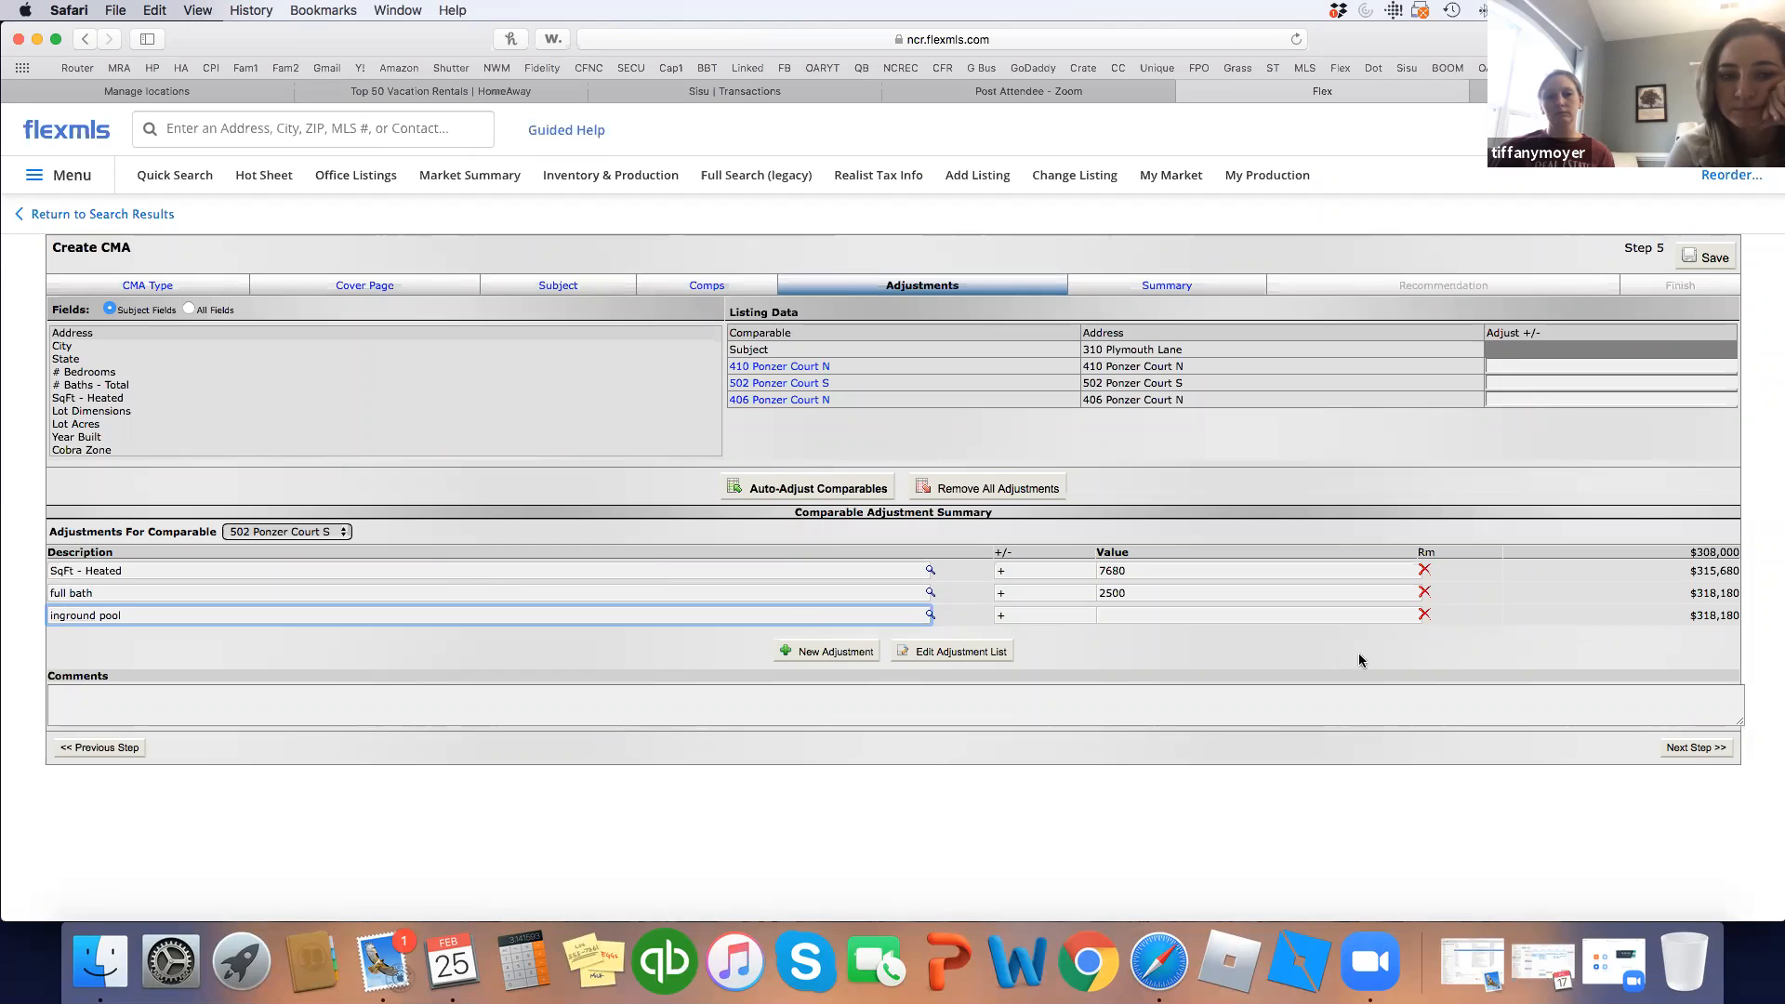
{"action": "left_click", "coordinate": [1223, 614]}
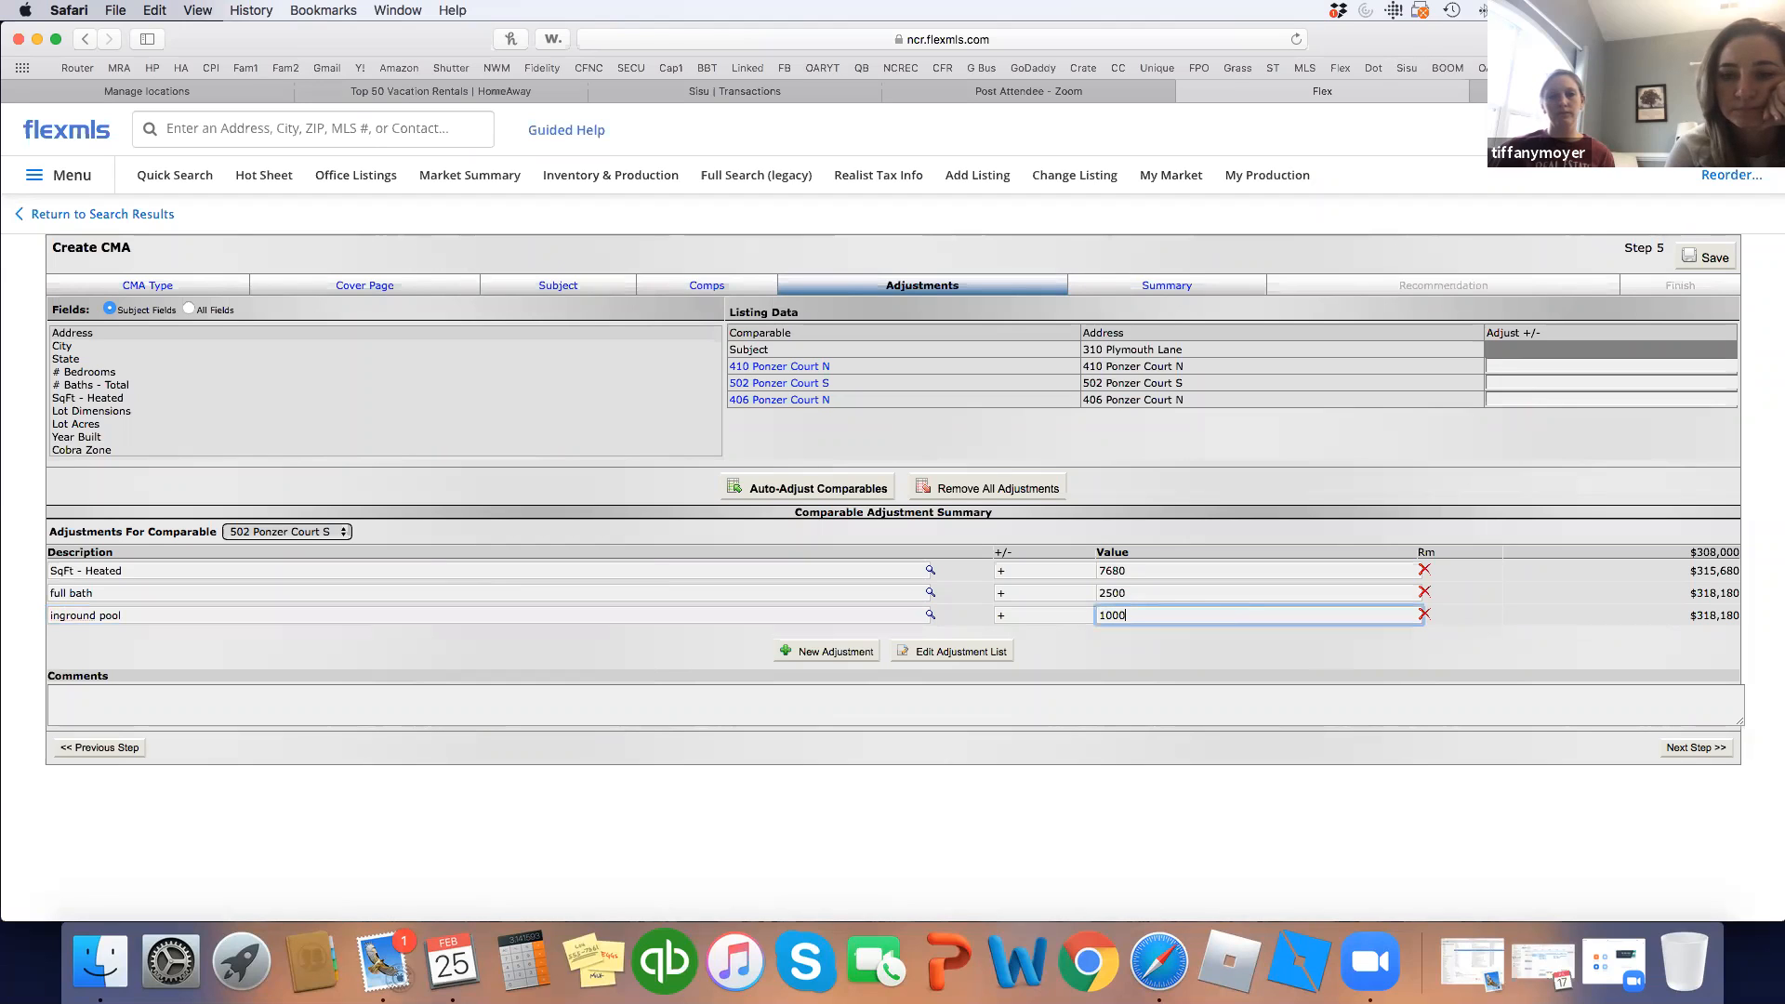
{"action": "left_click", "coordinate": [1165, 654]}
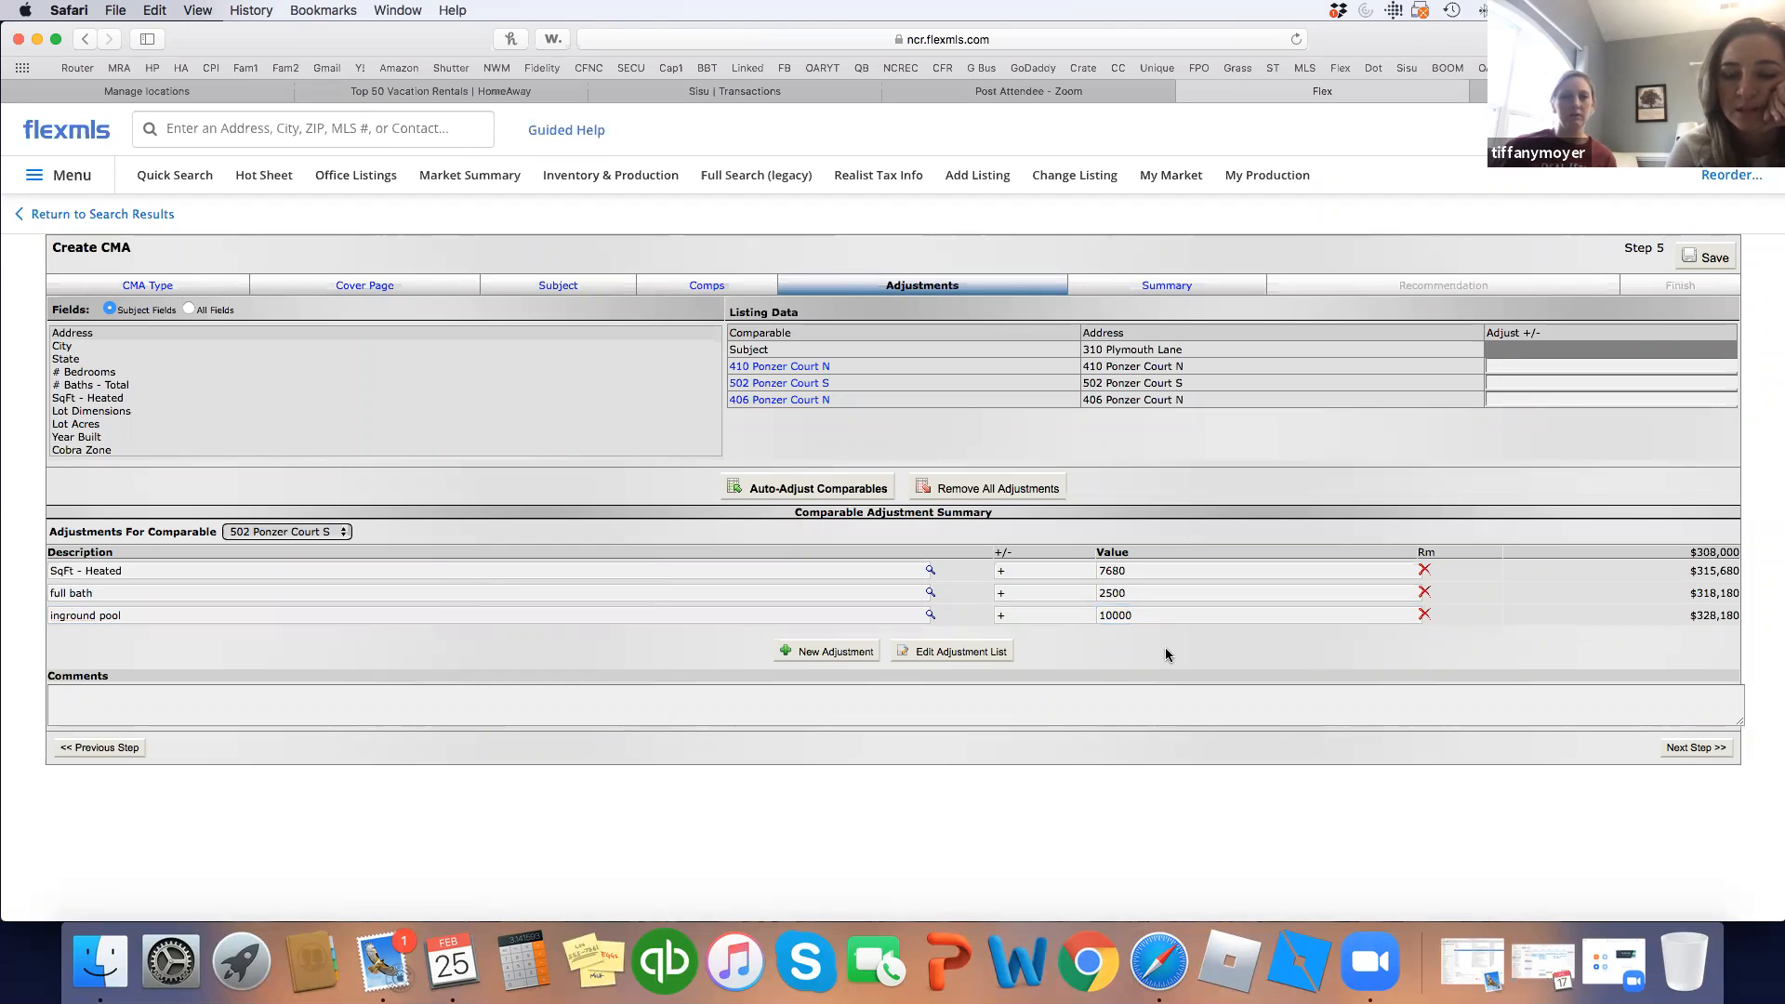
{"action": "left_click", "coordinate": [275, 532]}
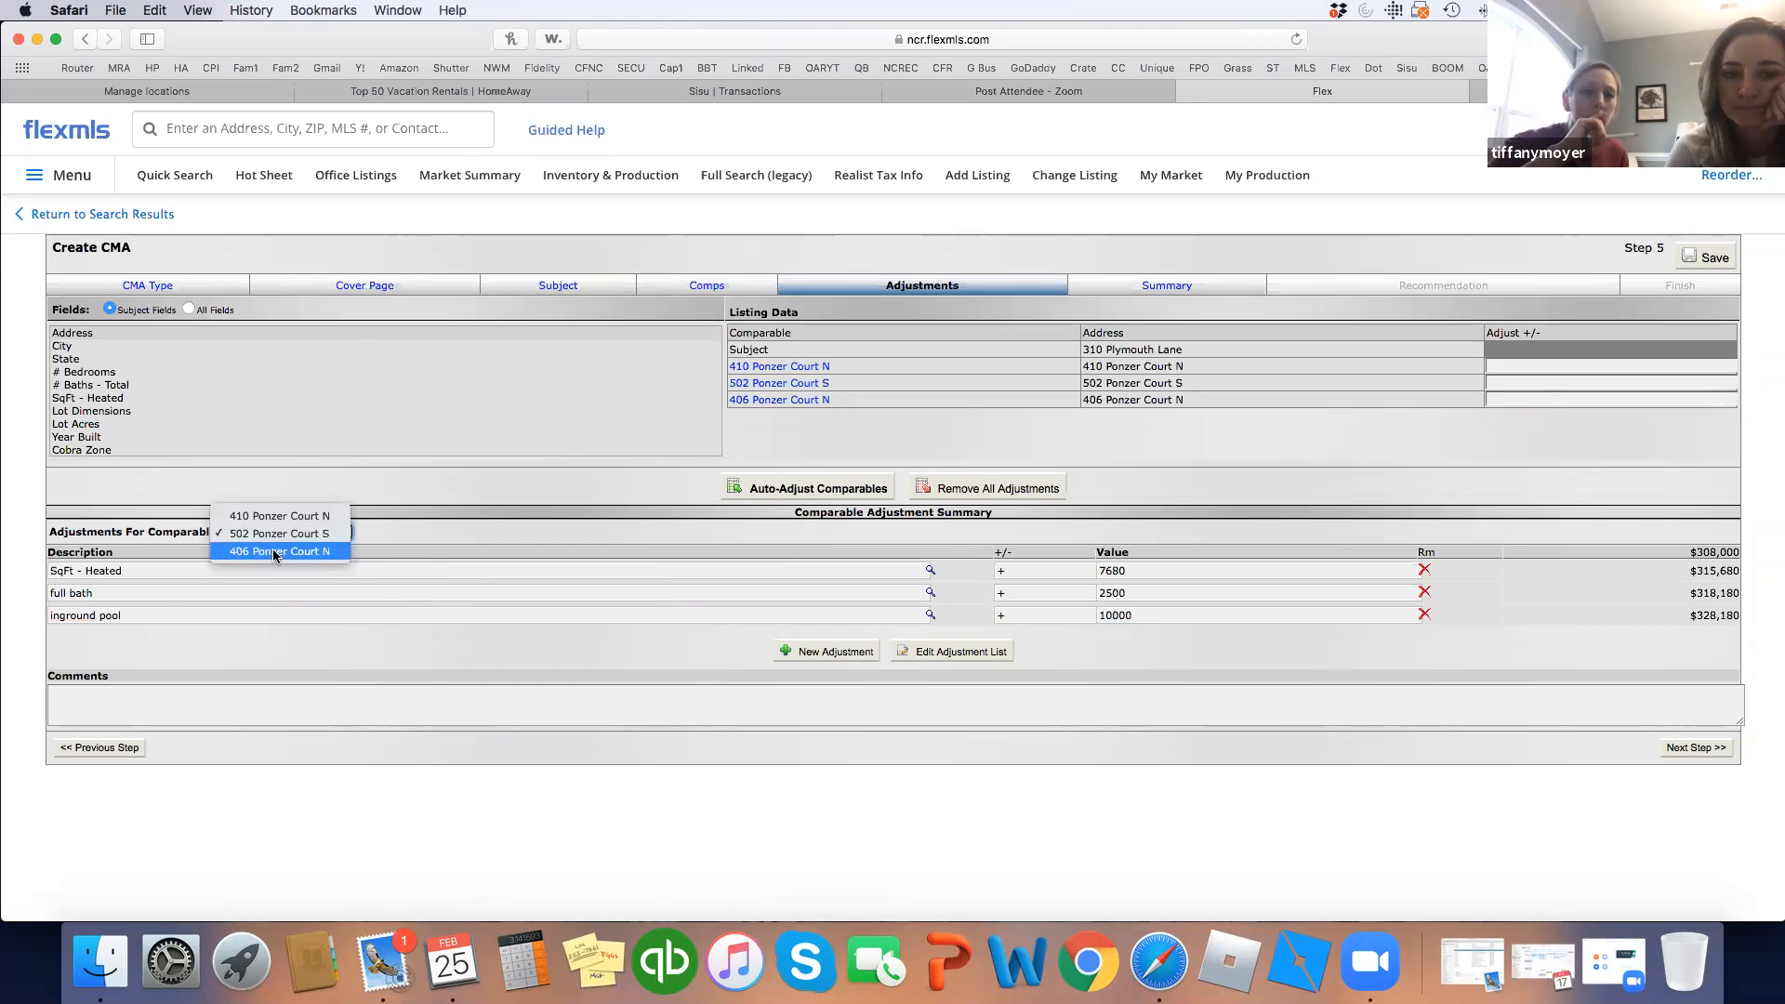
{"action": "left_click", "coordinate": [279, 546]}
{"action": "left_click", "coordinate": [785, 401]}
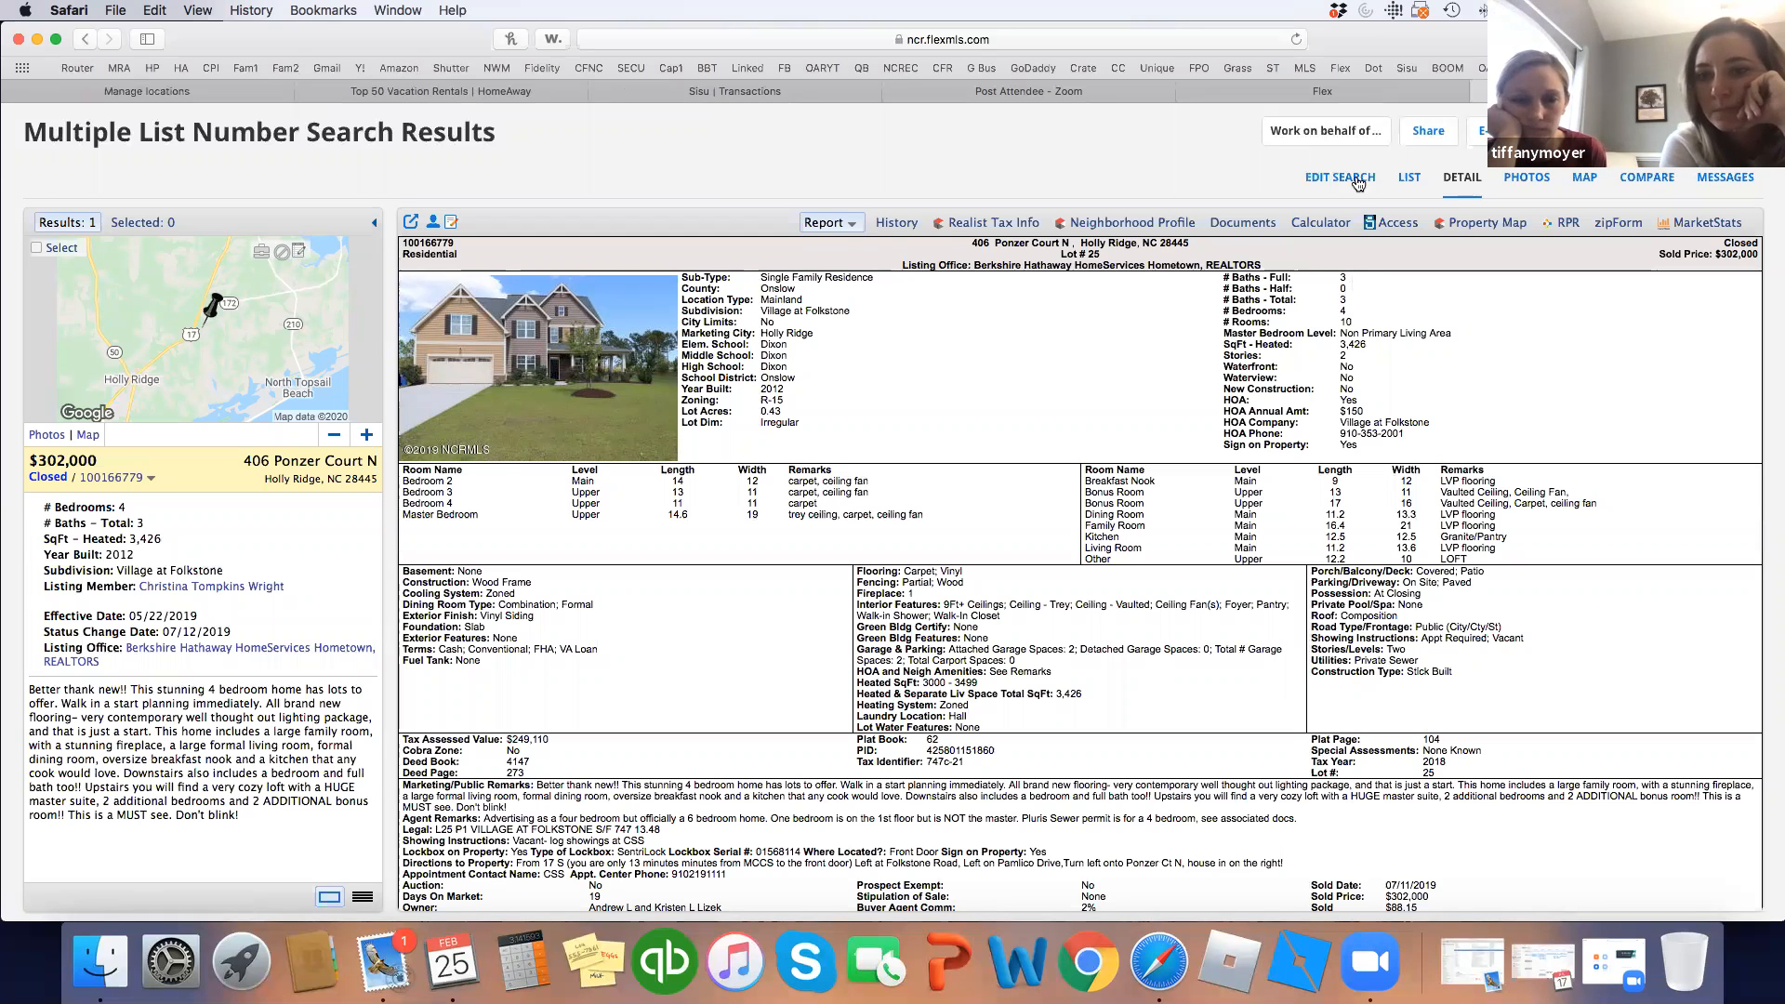
{"action": "left_click", "coordinate": [1339, 92]}
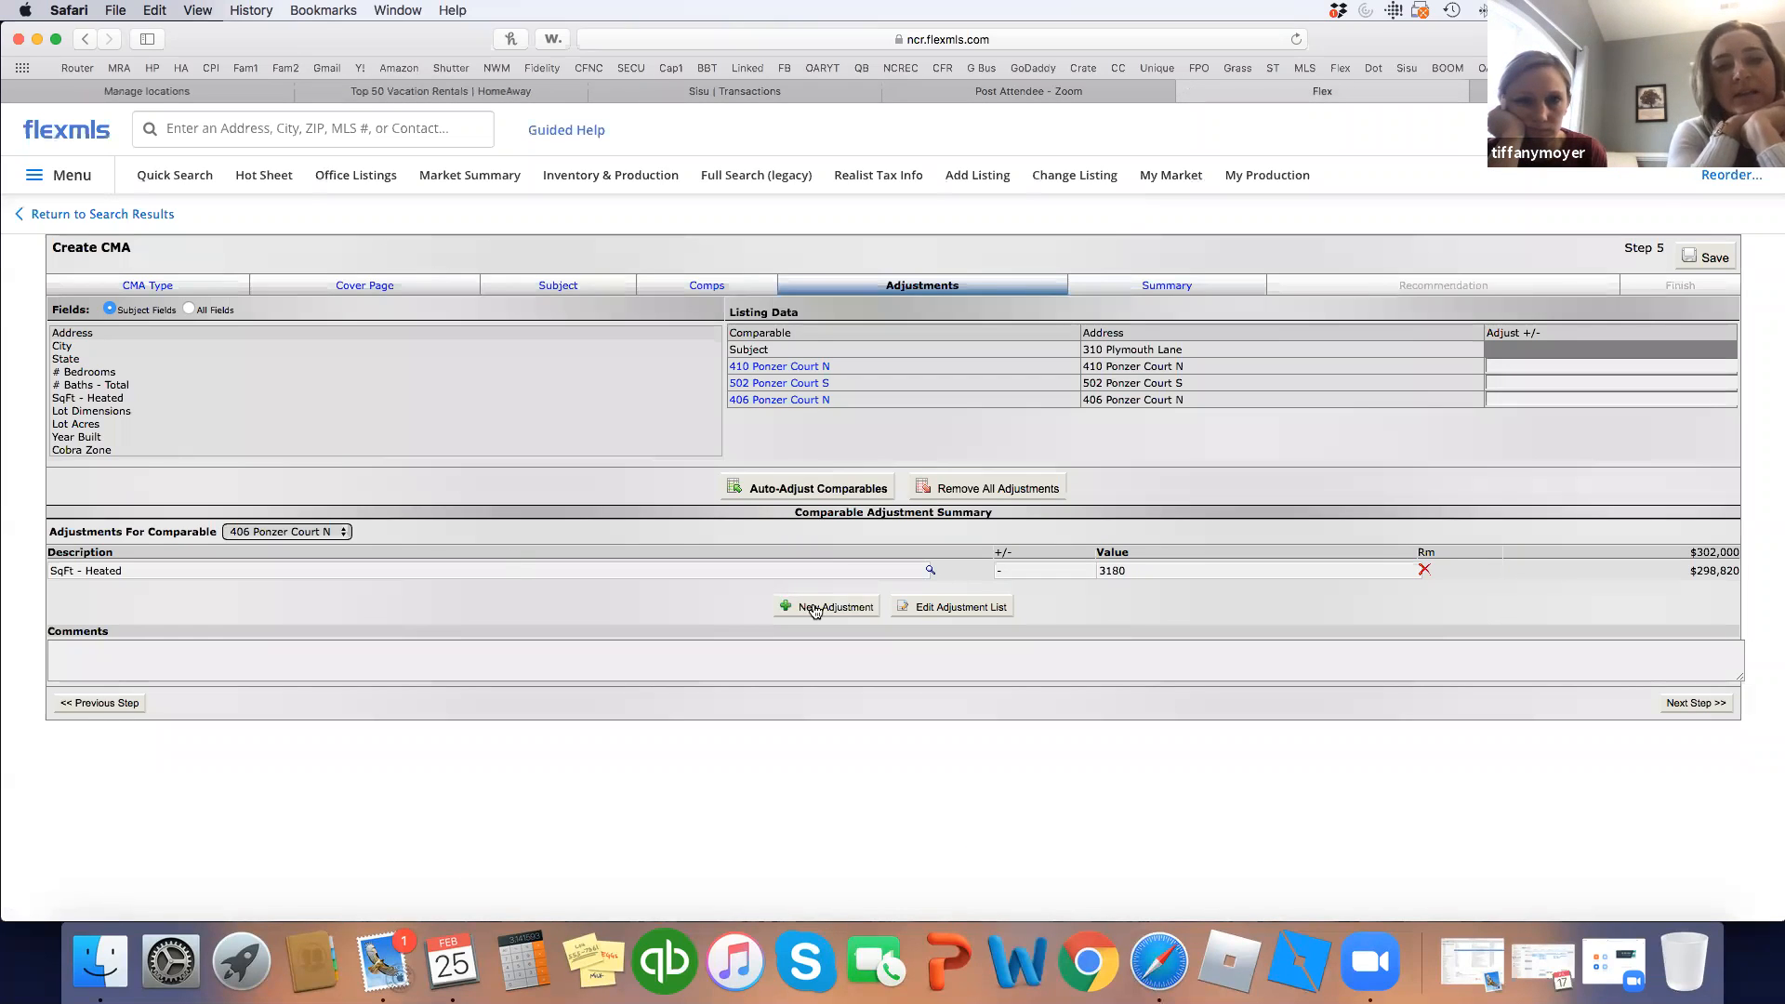
{"action": "left_click", "coordinate": [816, 609]}
{"action": "type", "text": "fu"}
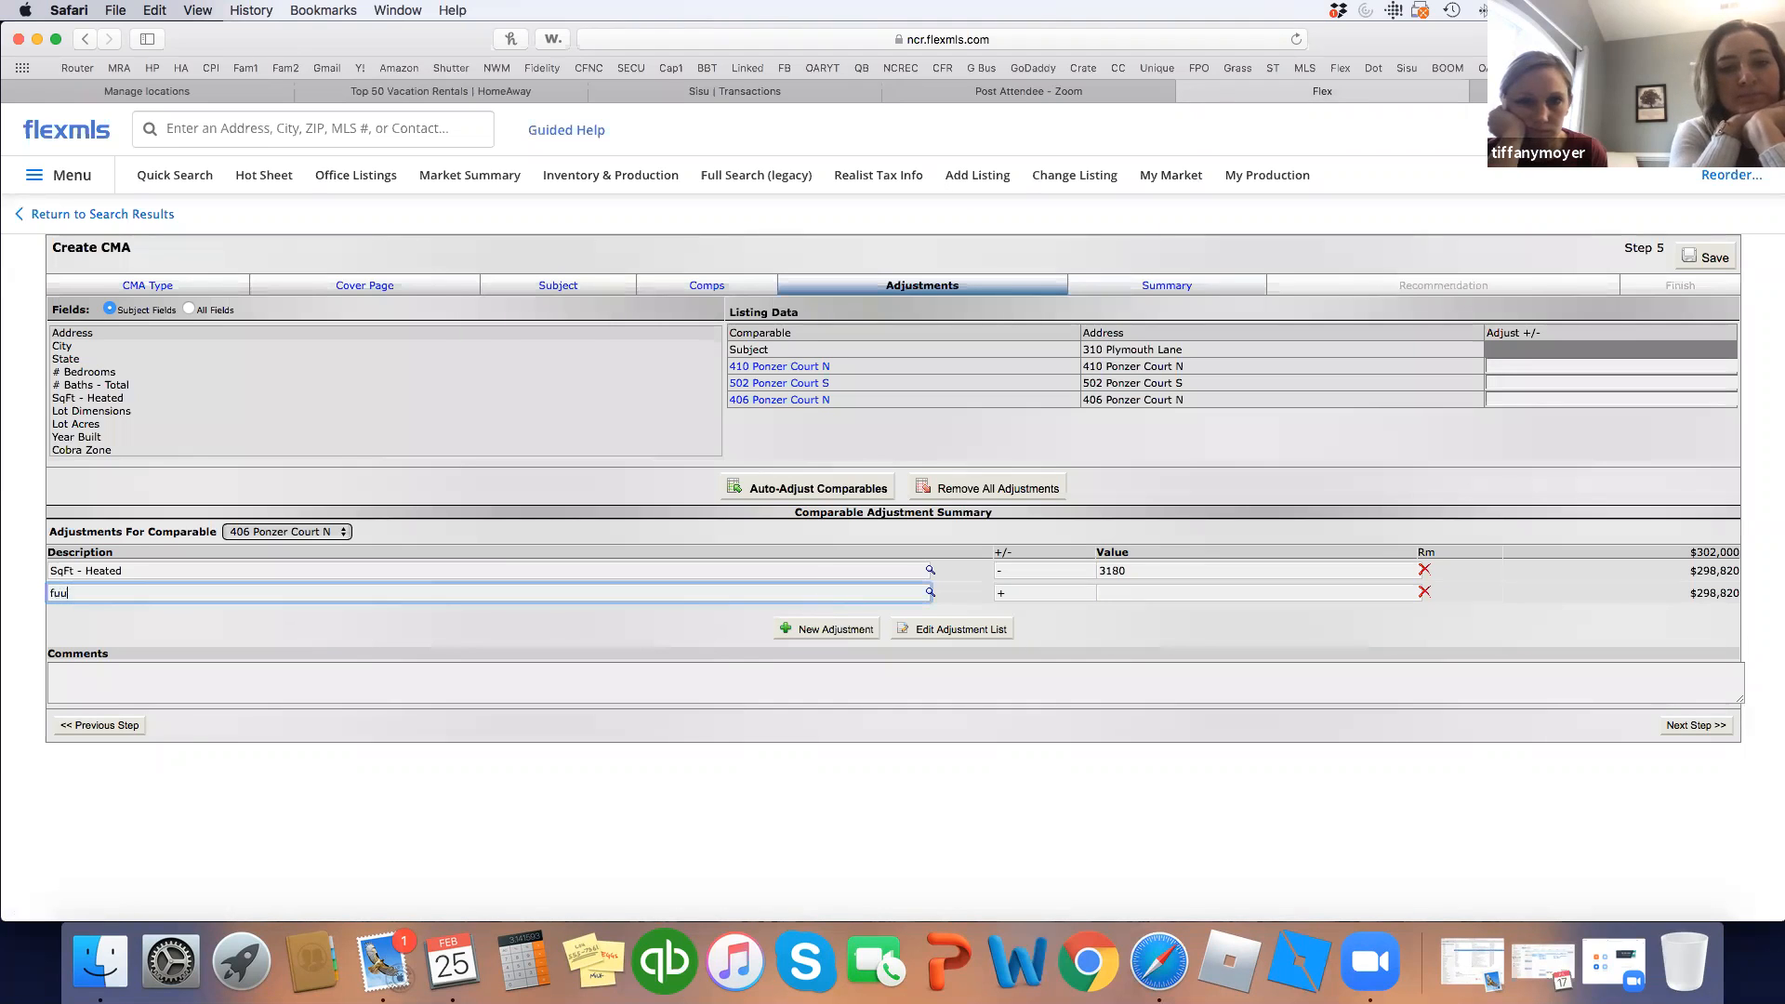
{"action": "type", "text": "ll bath"}
{"action": "key", "text": "Tab"}
{"action": "key", "text": "Tab"}
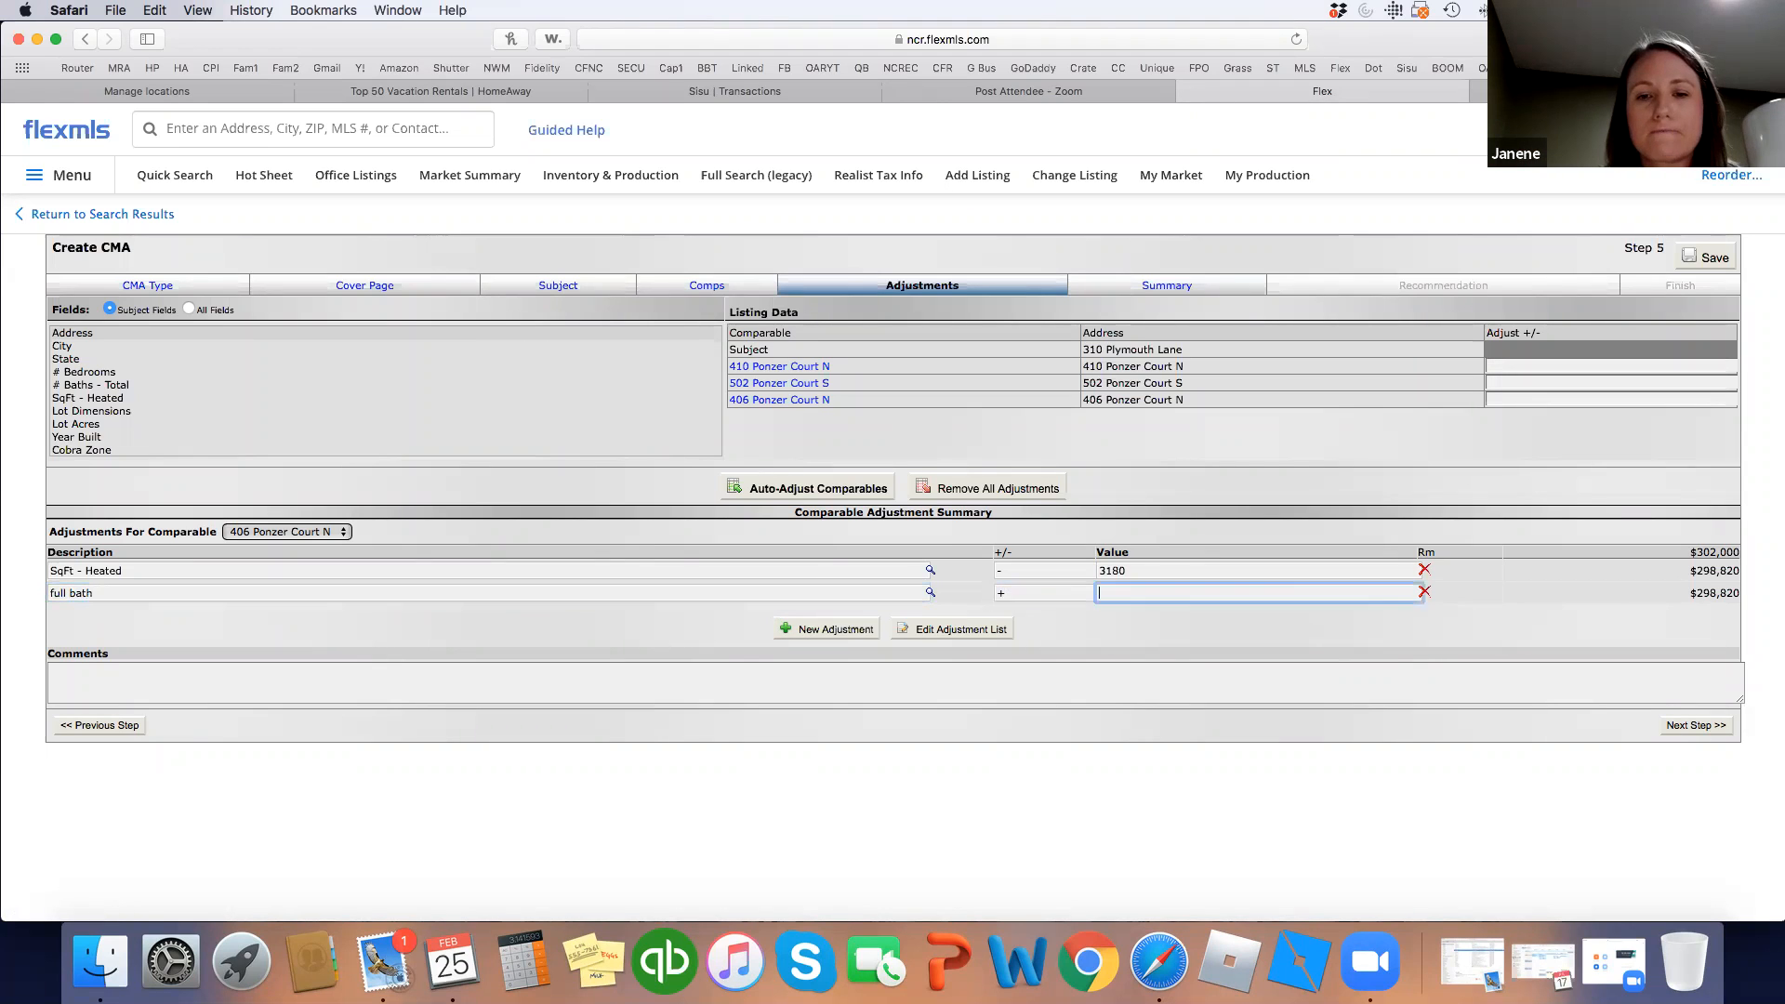
{"action": "type", "text": "2500"}
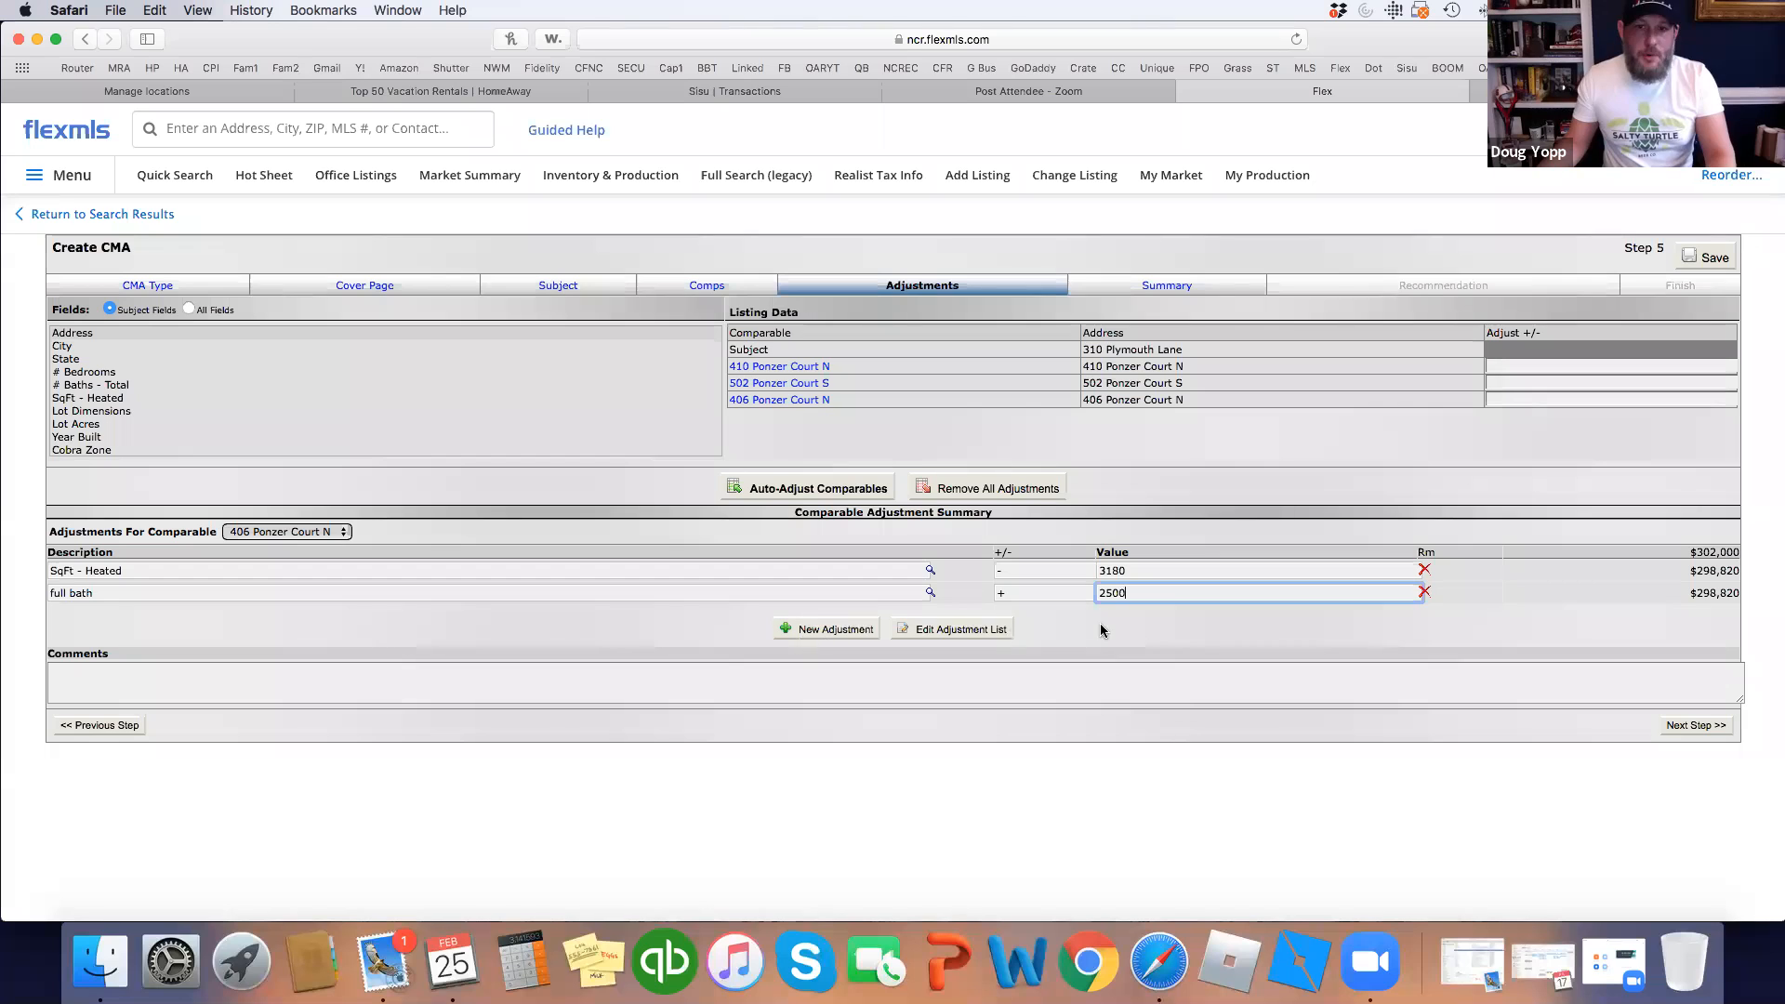
{"action": "left_click", "coordinate": [828, 629]}
{"action": "type", "text": "inground pool"}
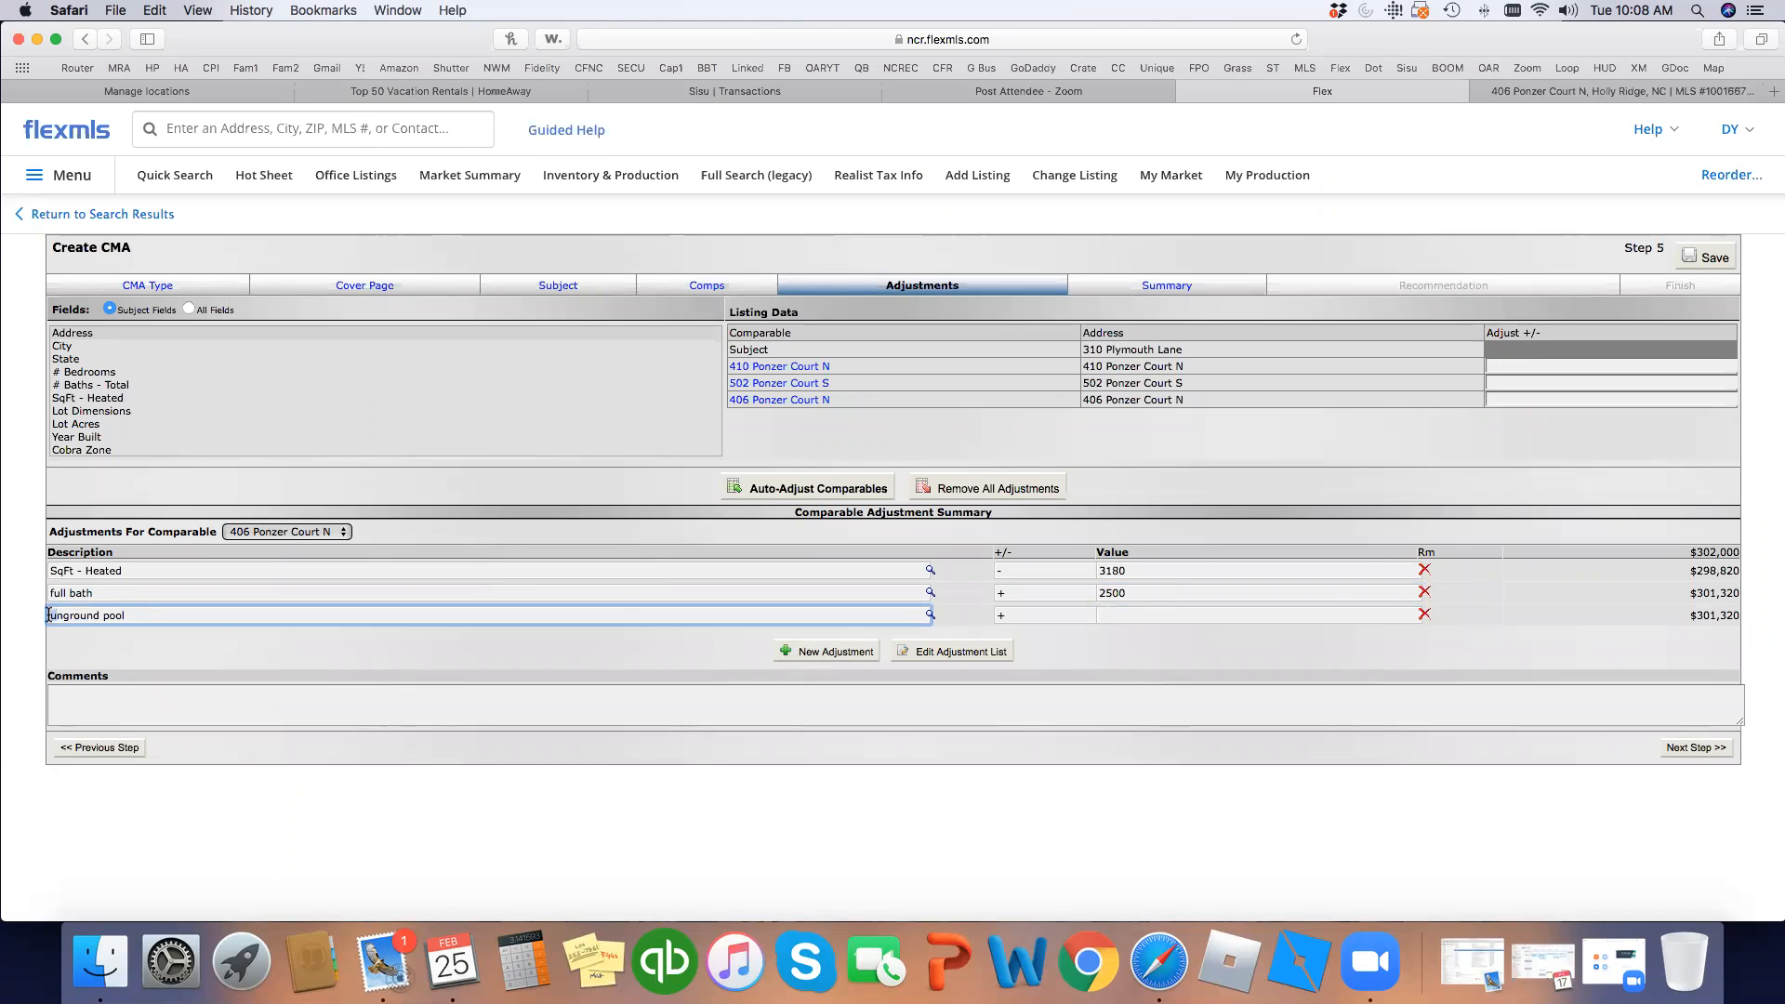
{"action": "left_click", "coordinate": [1136, 615]}
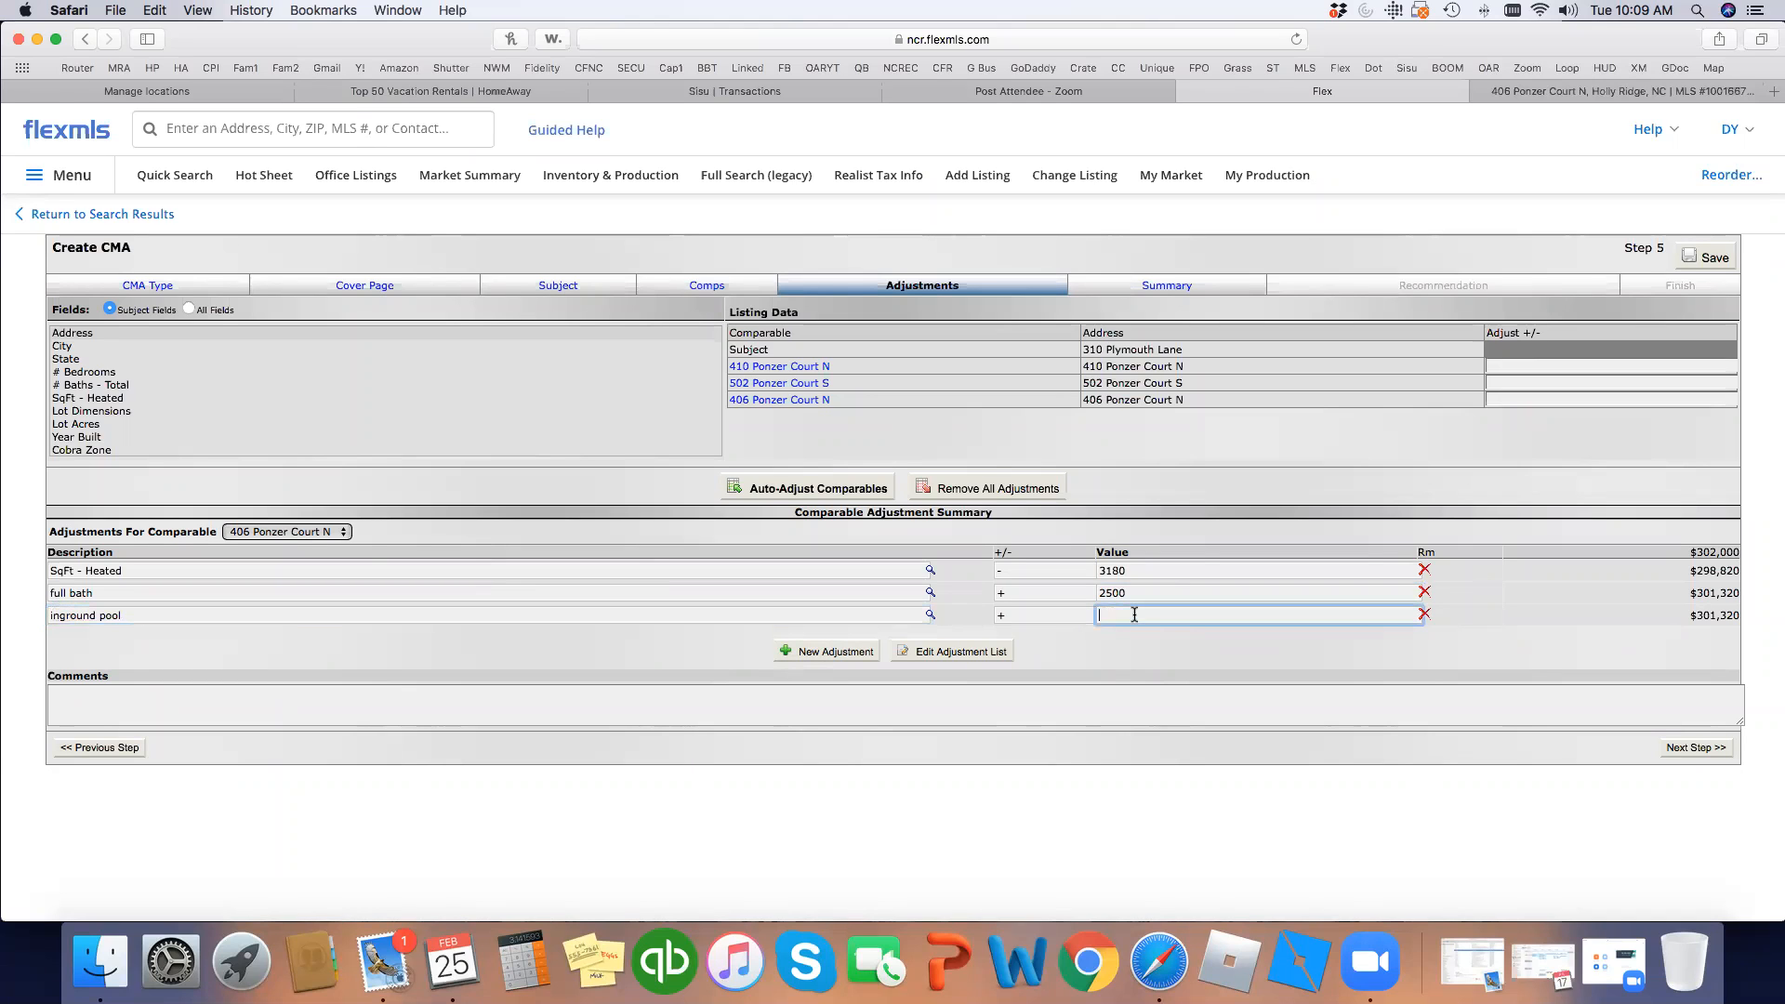
{"action": "key", "text": "Tab"}
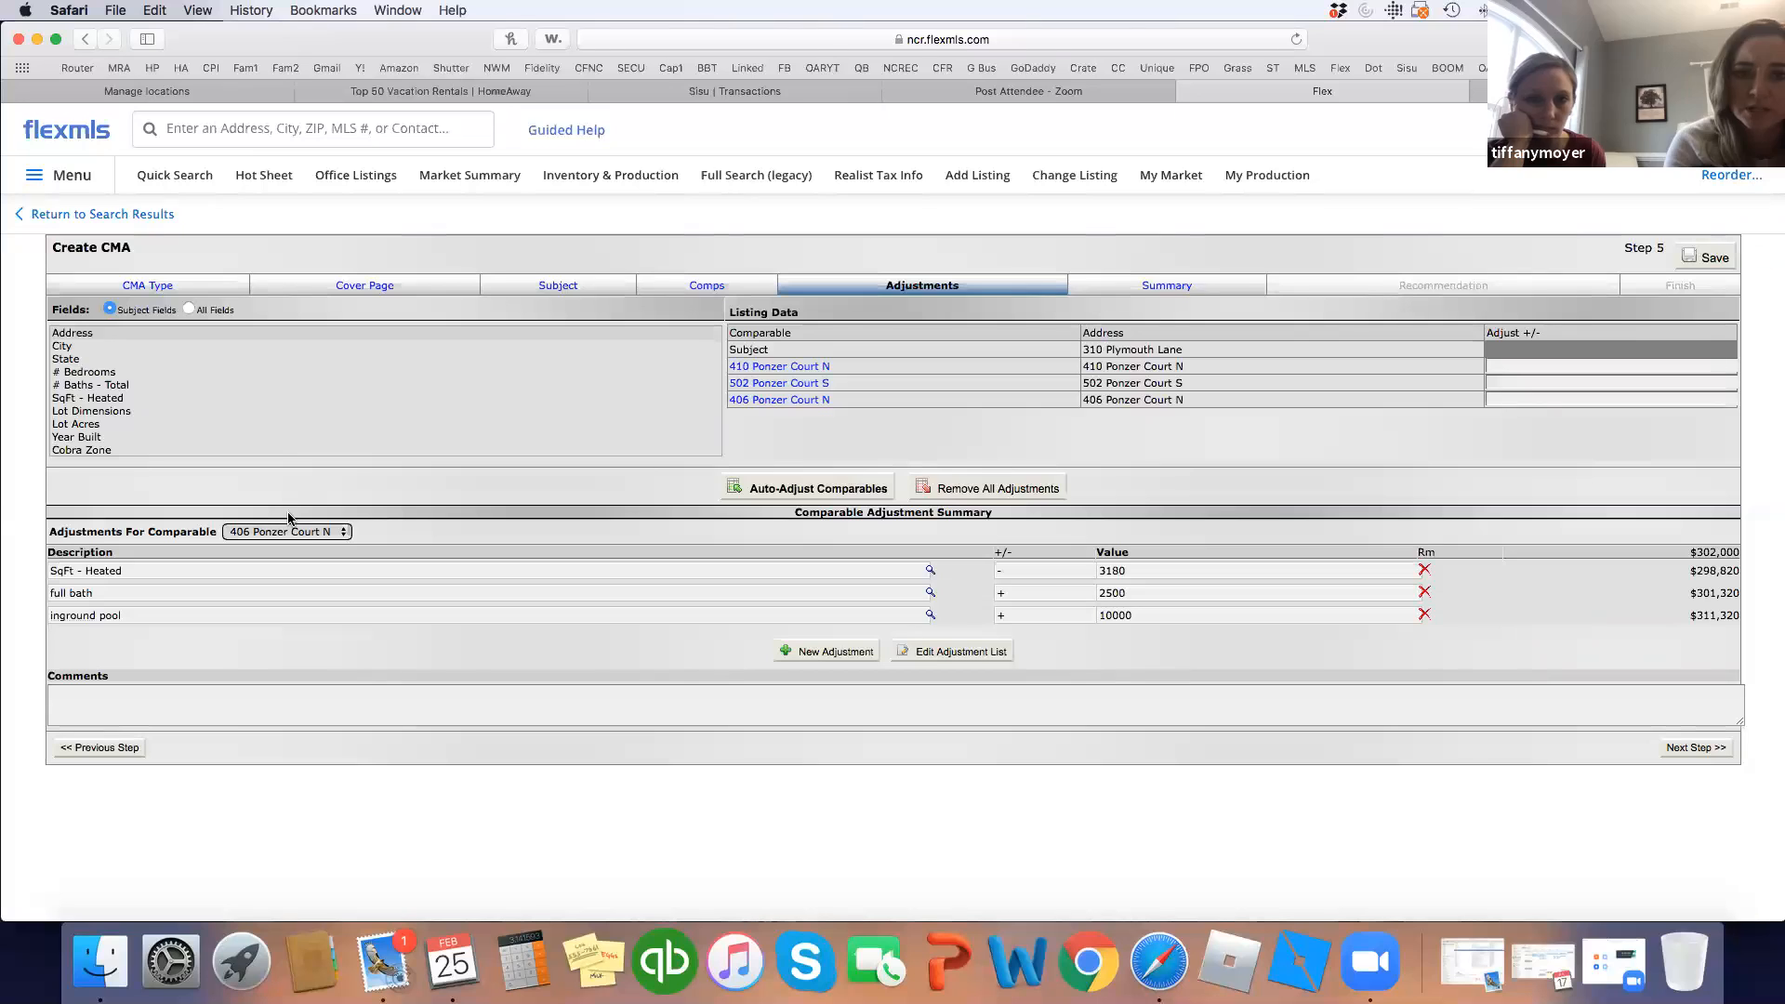
{"action": "left_click", "coordinate": [316, 531]}
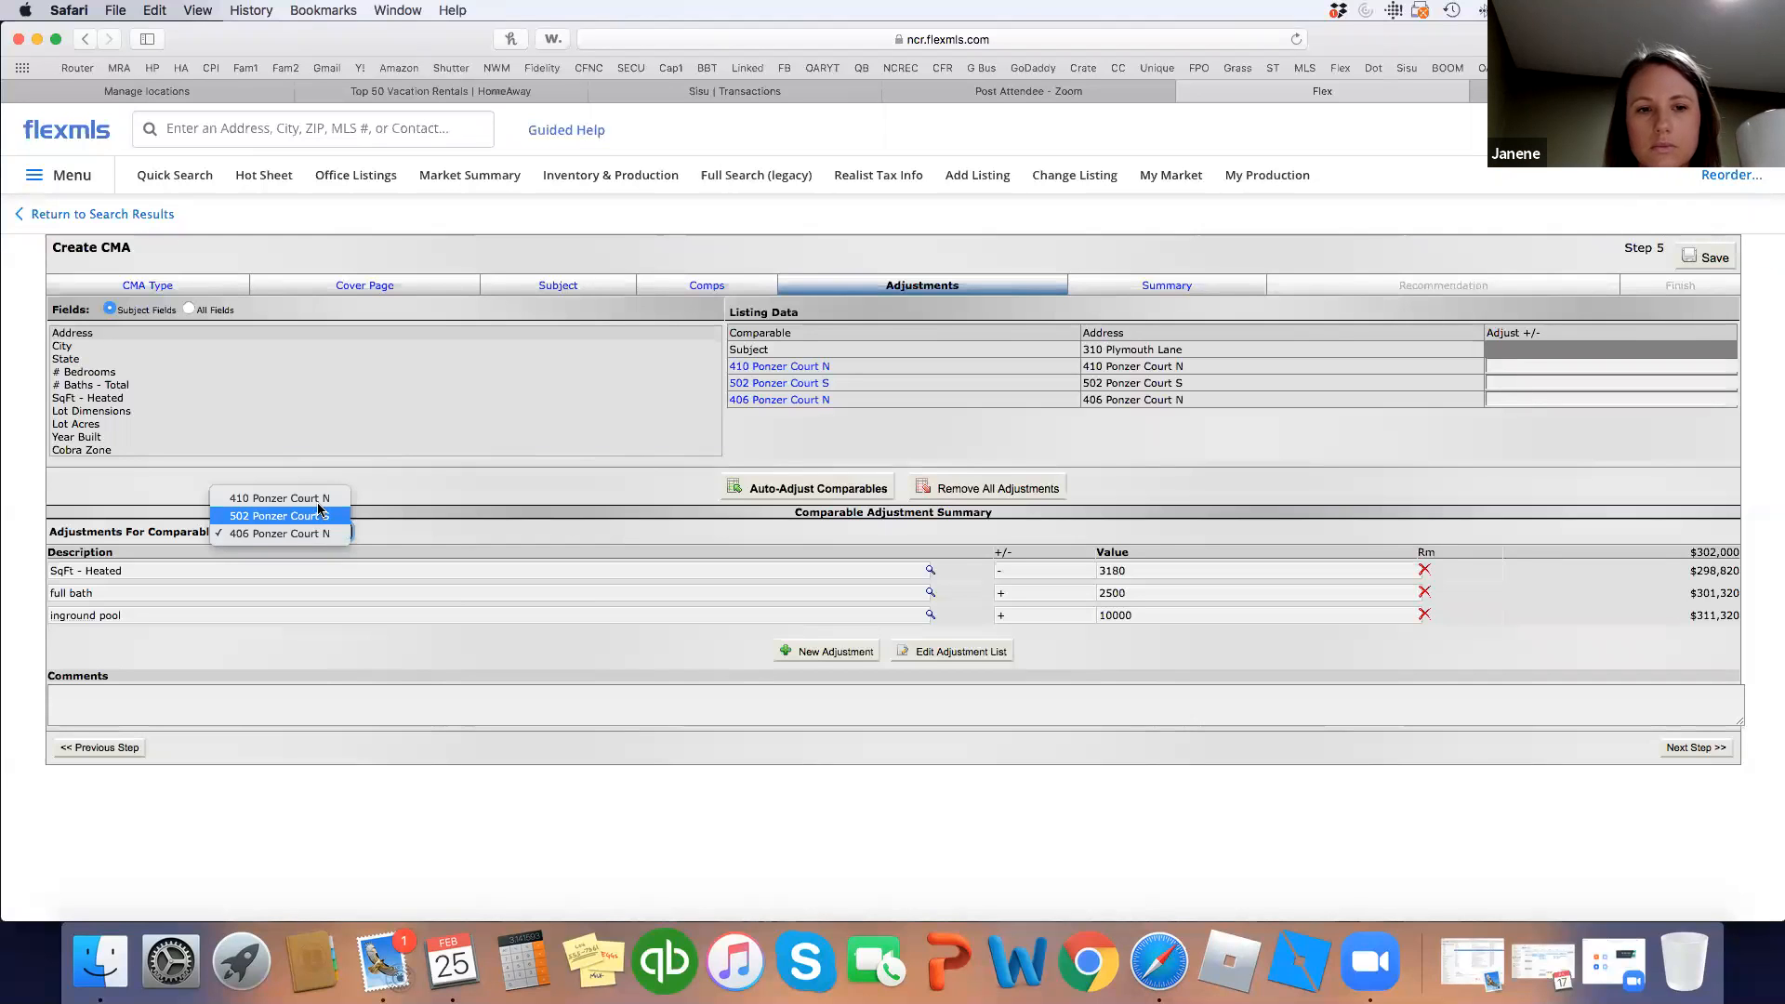
{"action": "left_click", "coordinate": [317, 500]}
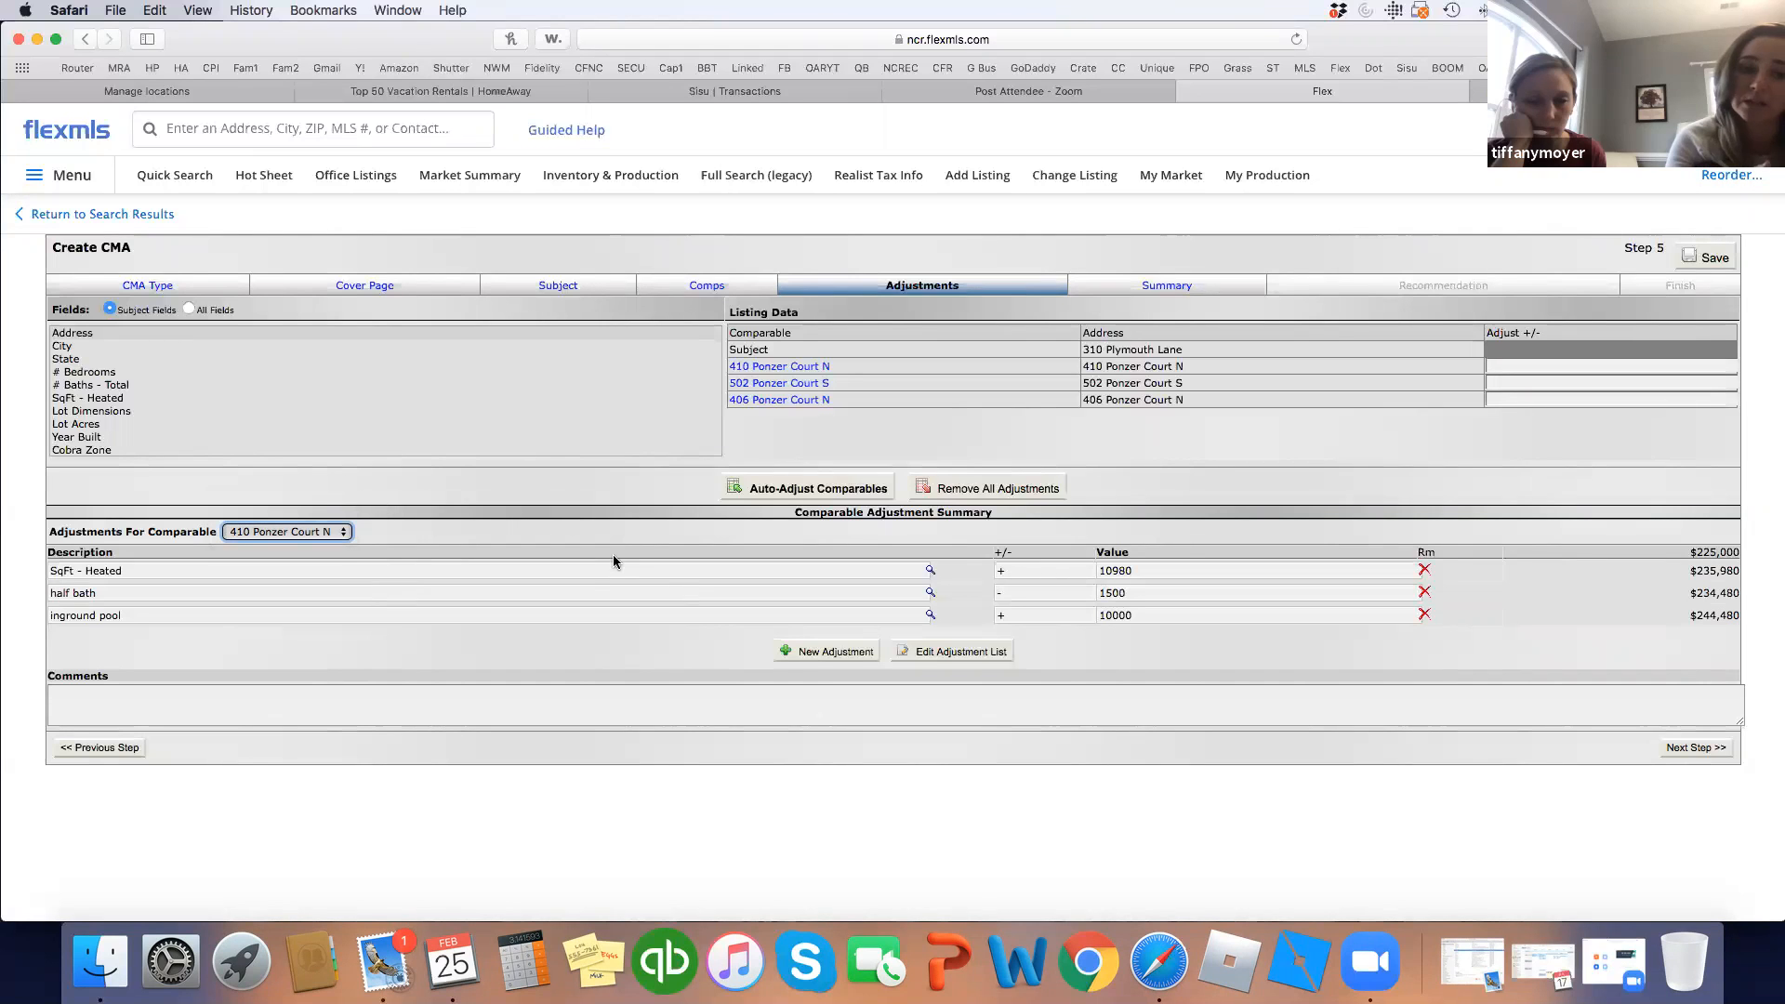
{"action": "left_click", "coordinate": [803, 652]}
{"action": "type", "text": "foreclo"}
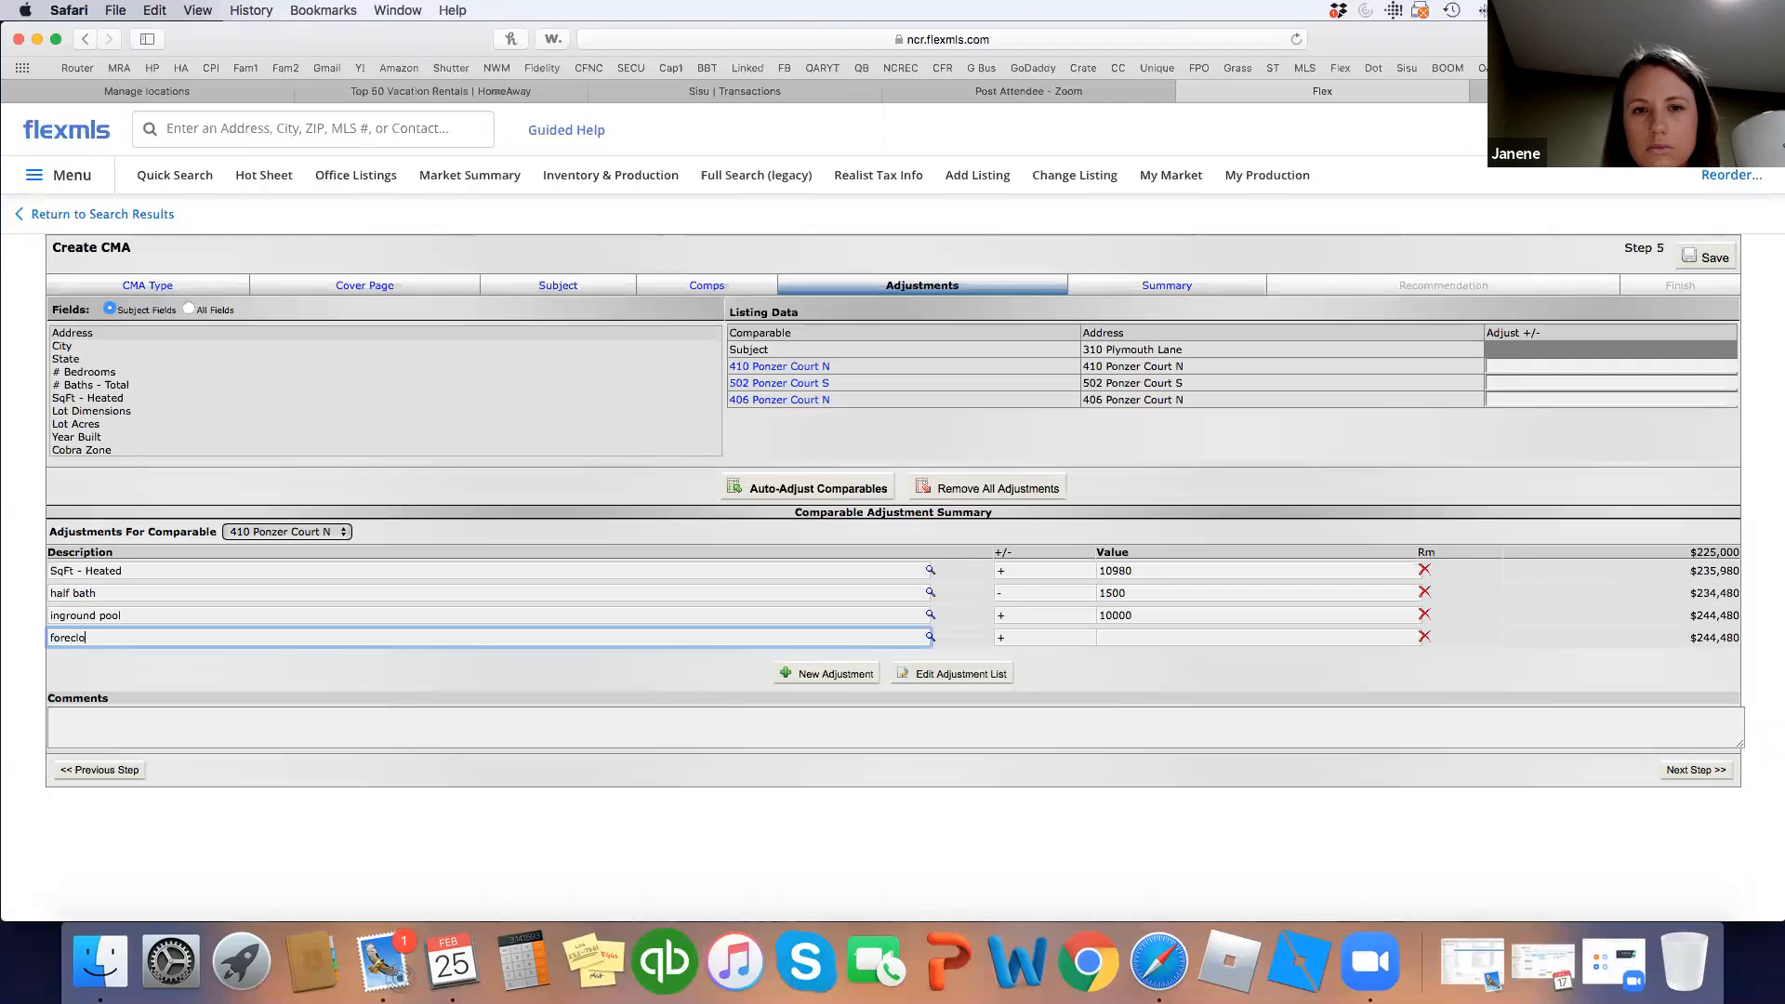
{"action": "type", "text": "sure adjustment"}
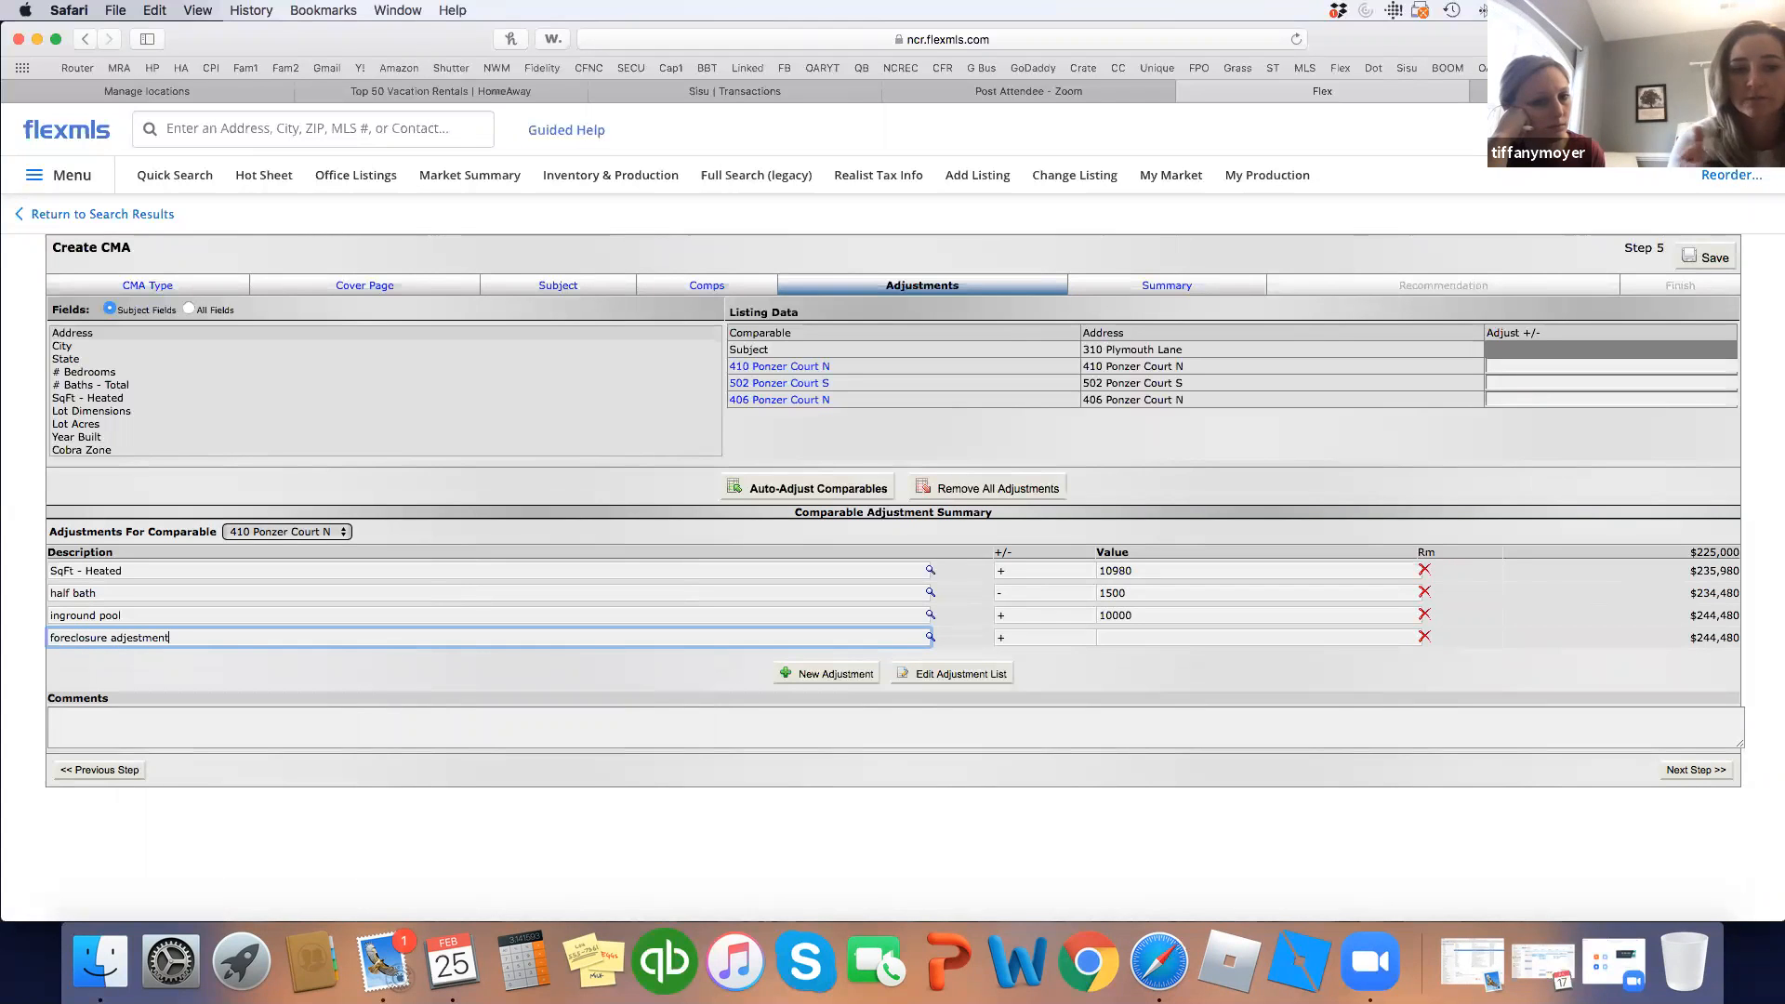
{"action": "left_click", "coordinate": [1193, 640]}
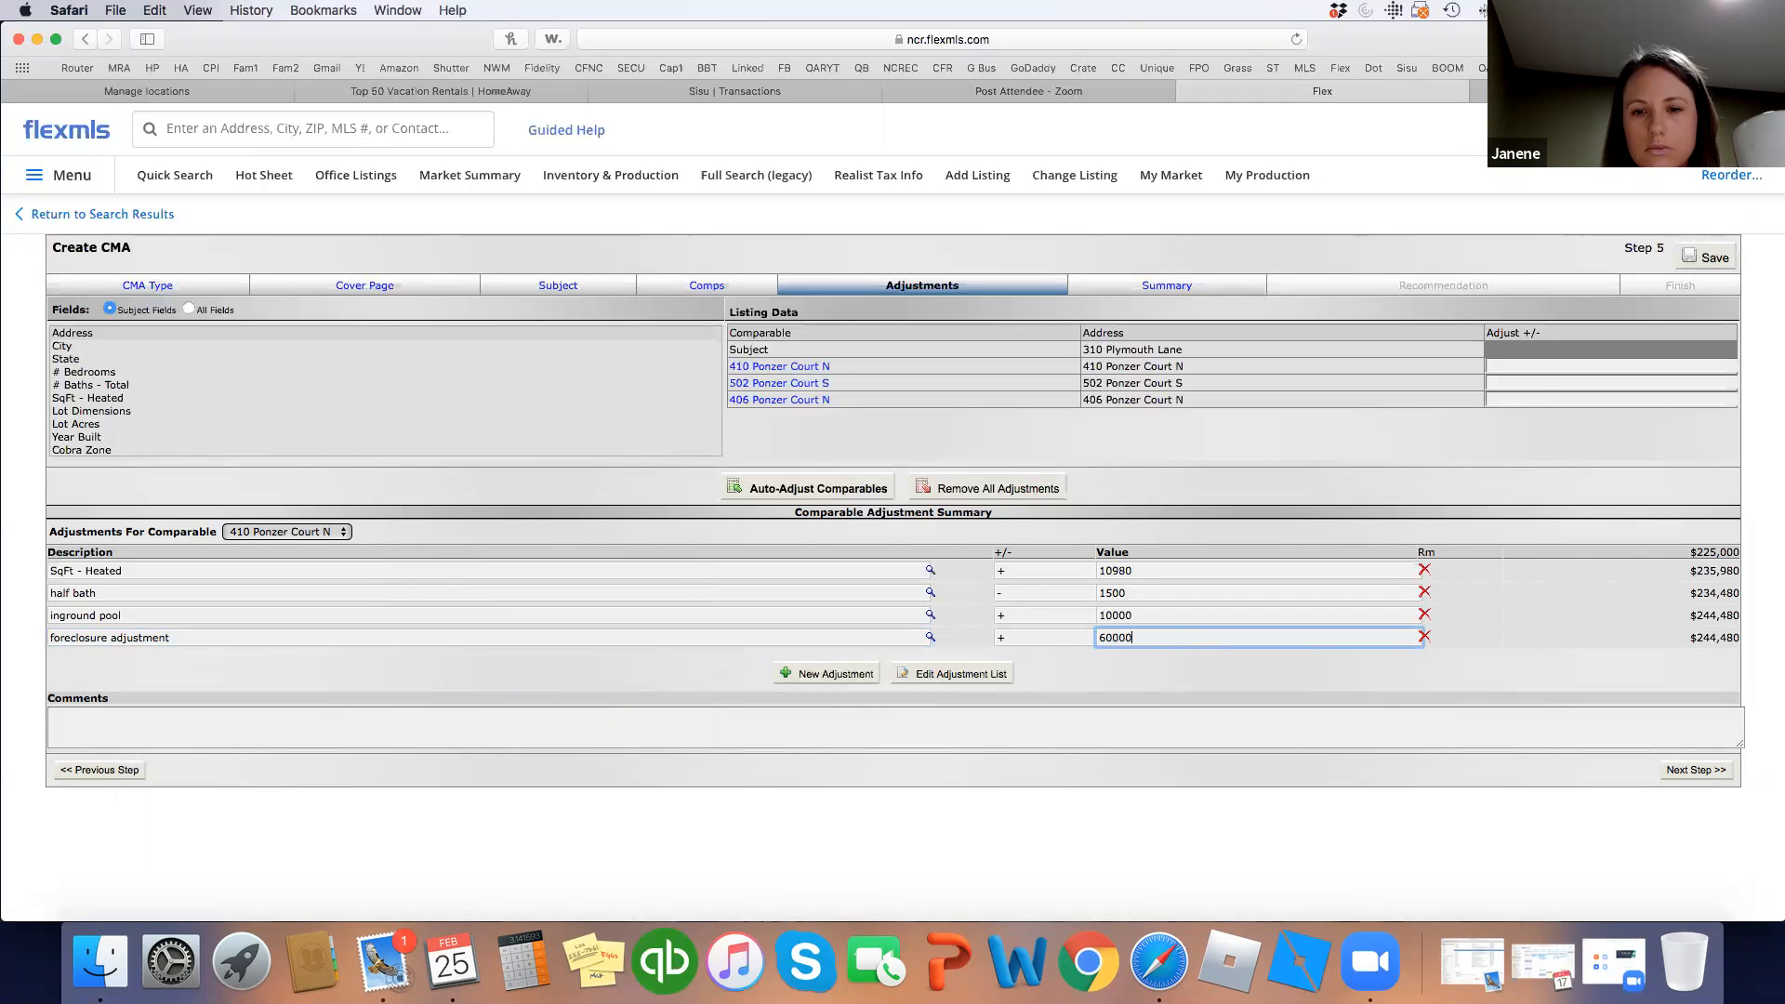
{"action": "left_click", "coordinate": [1212, 662]}
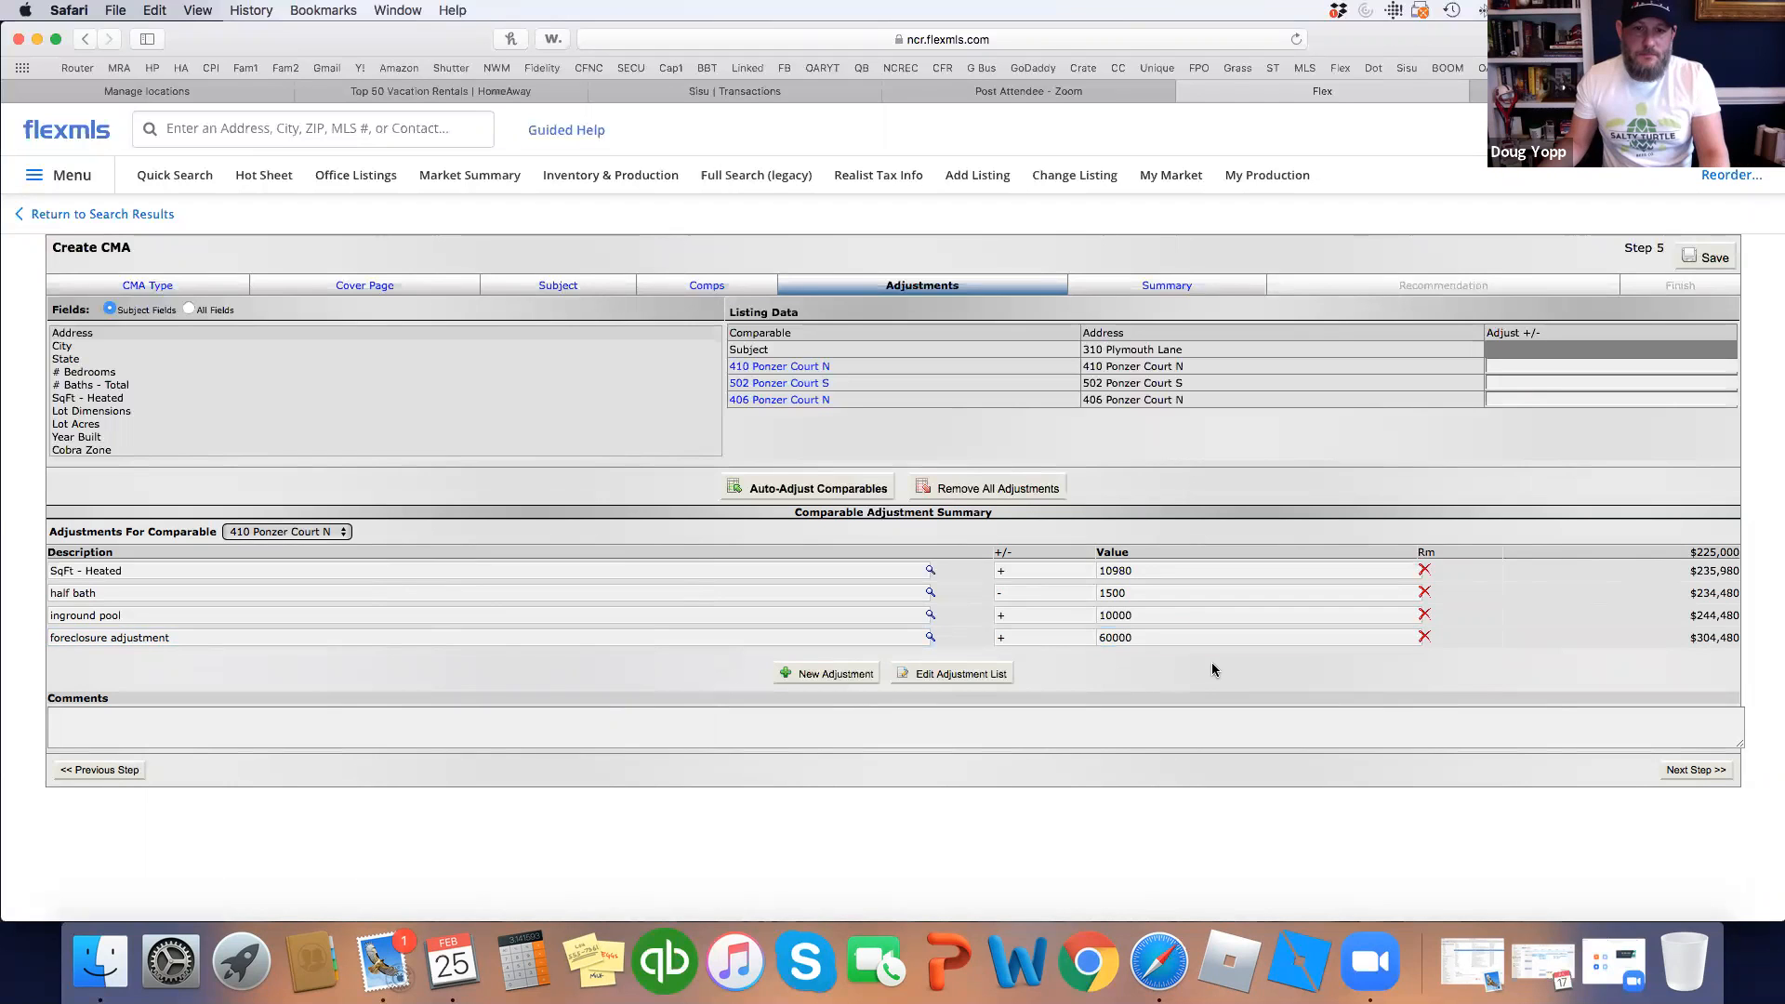
{"action": "left_click", "coordinate": [1697, 774]}
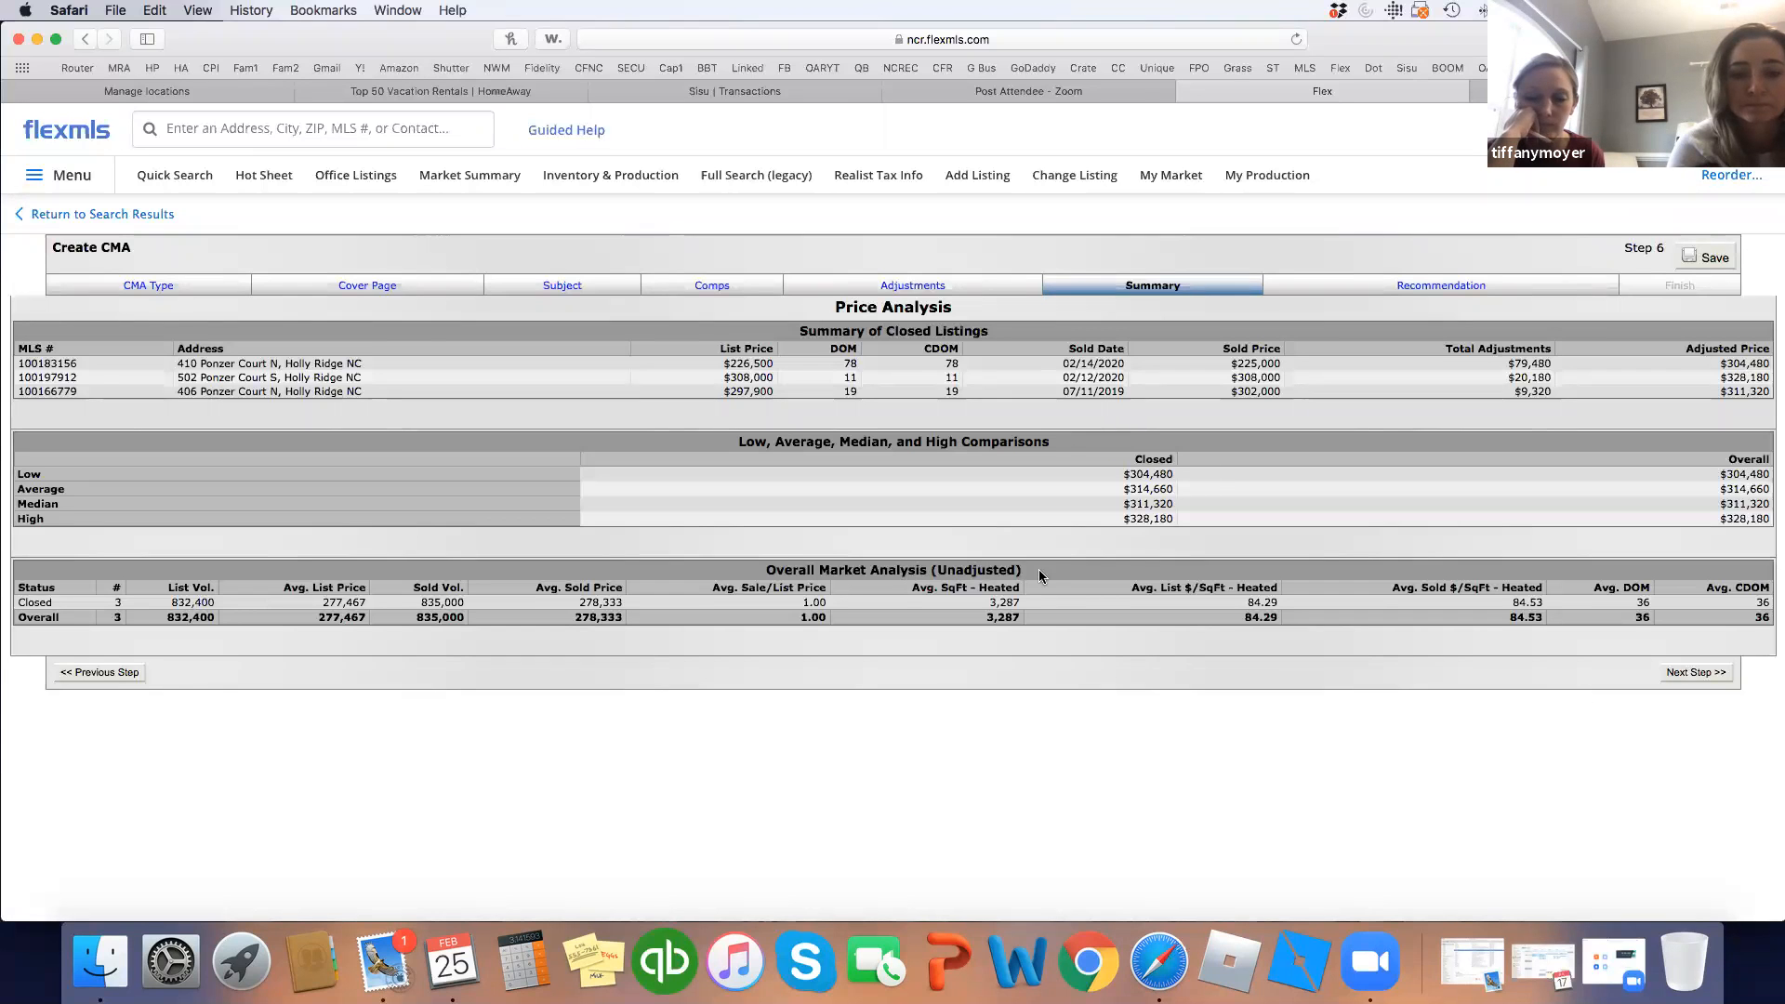
Advance past the $314,660 recommendation to the Finish step and view the CMA report.
{"action": "scroll", "coordinate": [1114, 652], "scroll_direction": "down", "scroll_amount": 1}
{"action": "left_click", "coordinate": [1694, 673]}
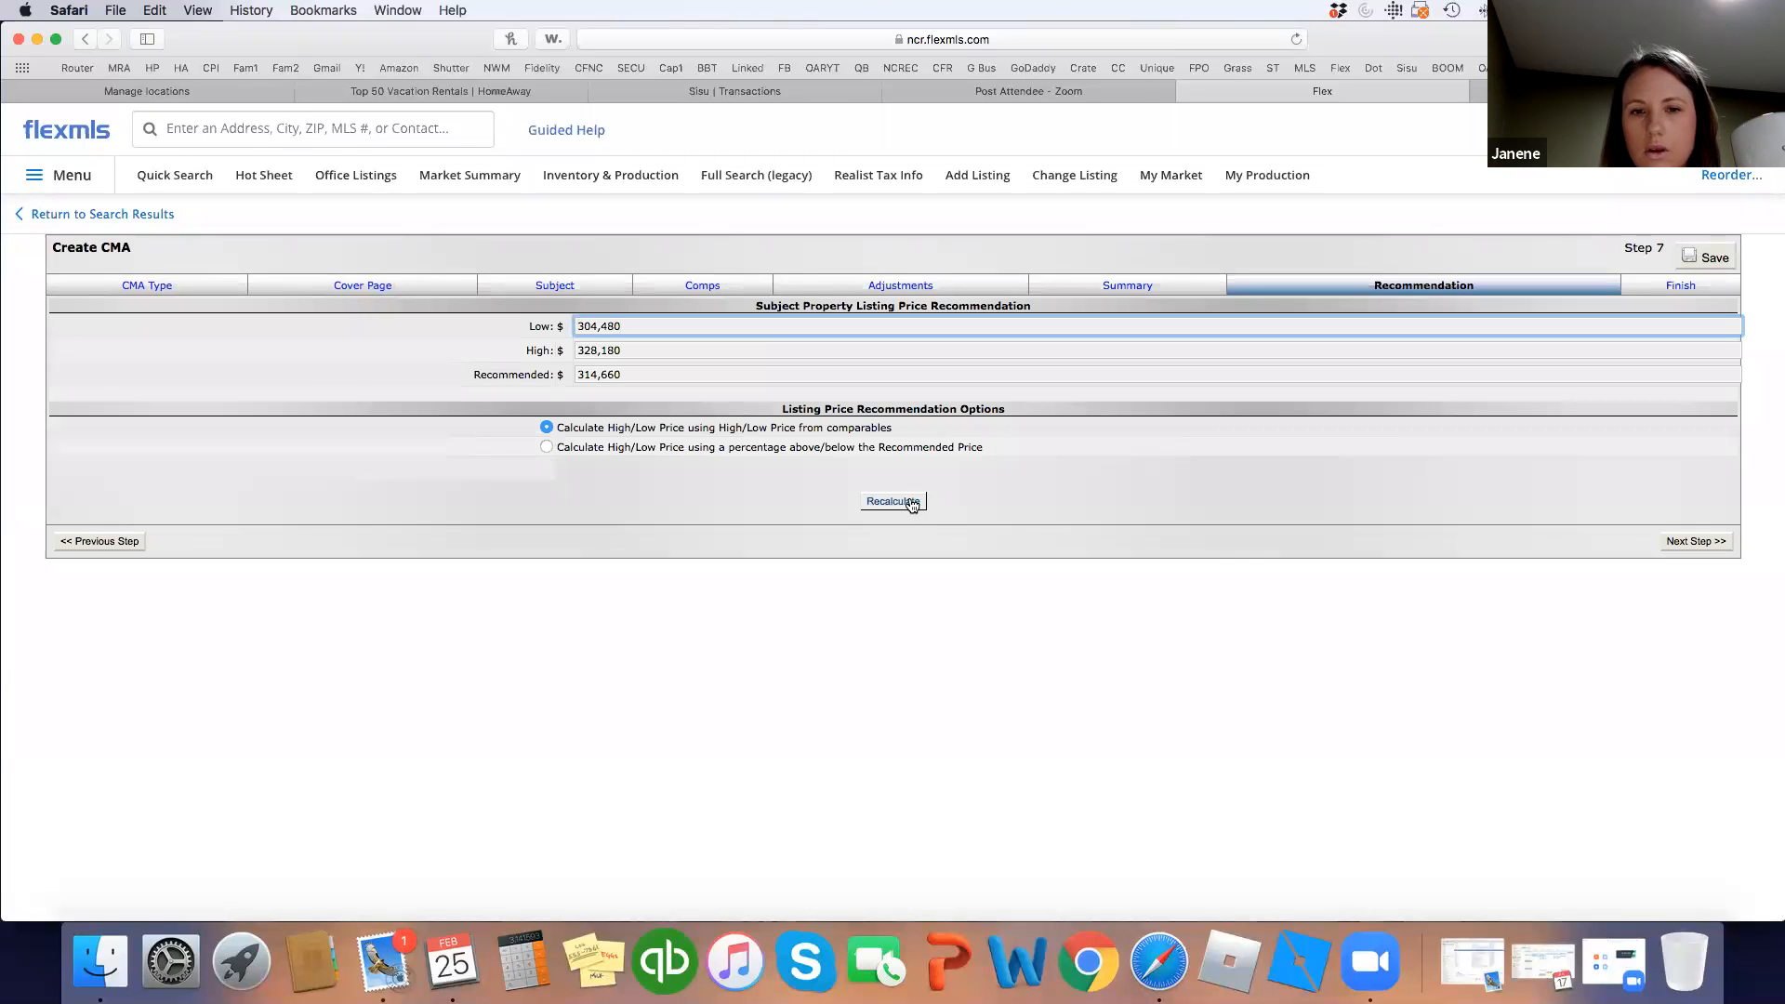
{"action": "left_click", "coordinate": [907, 503]}
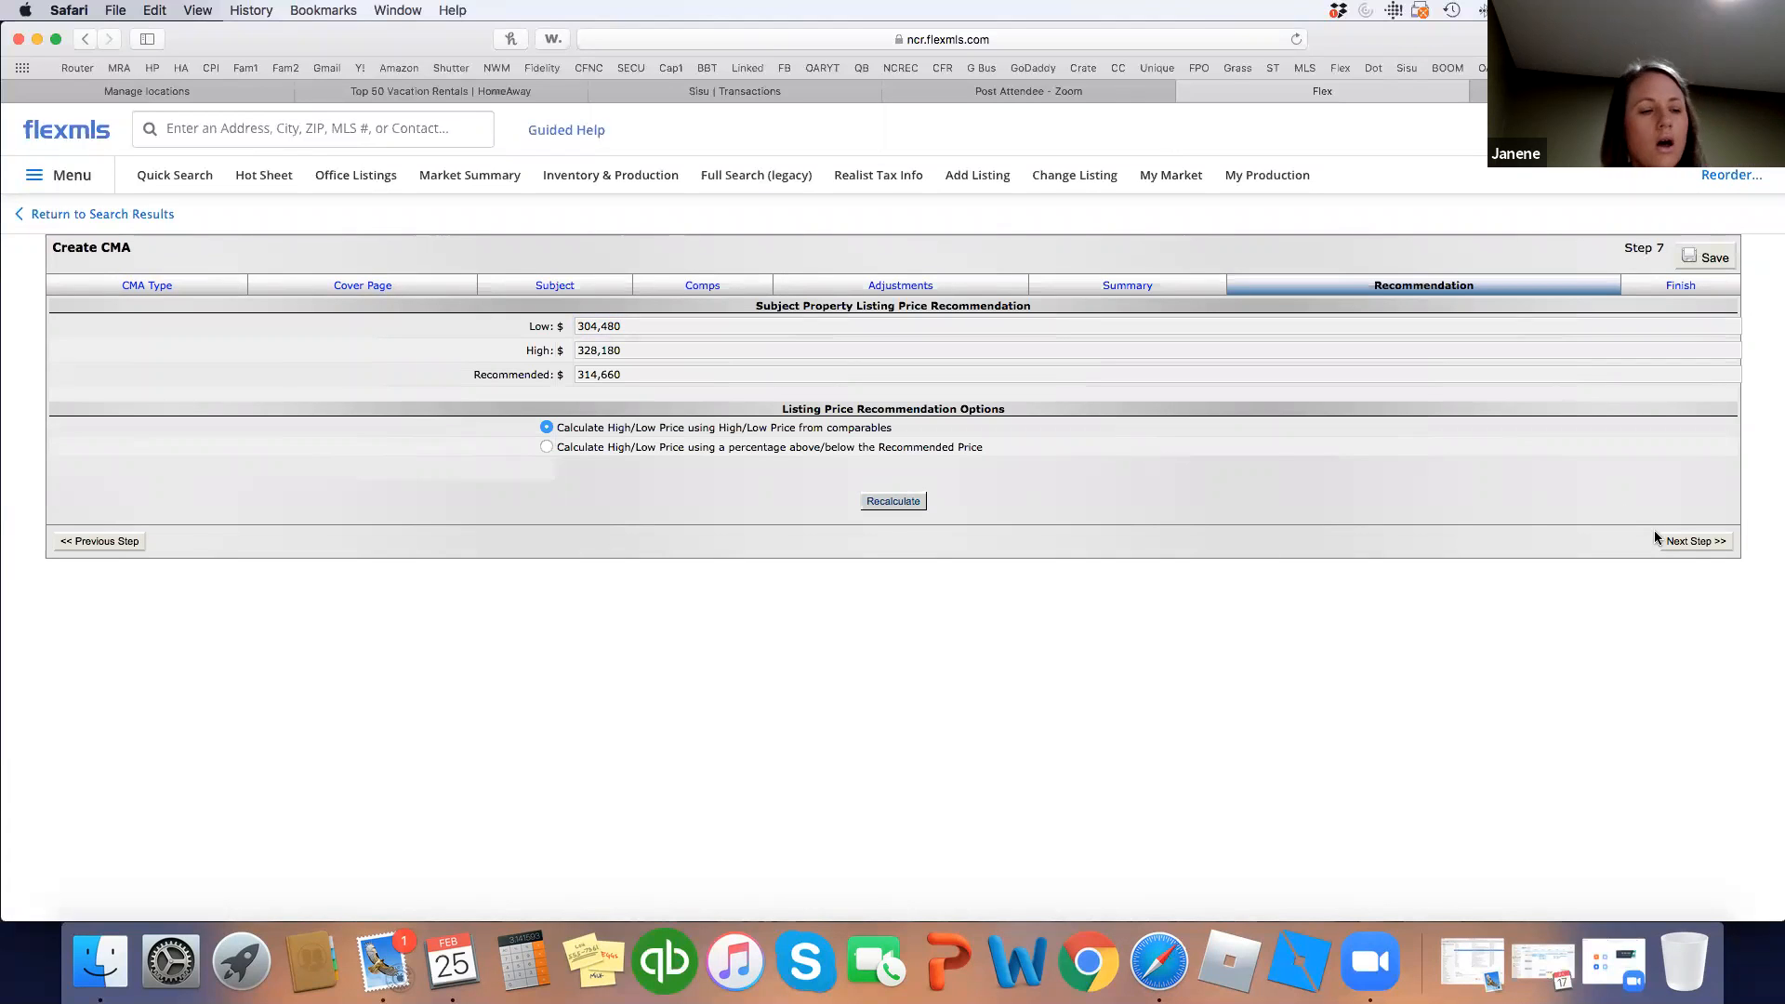
{"action": "left_click", "coordinate": [1694, 542]}
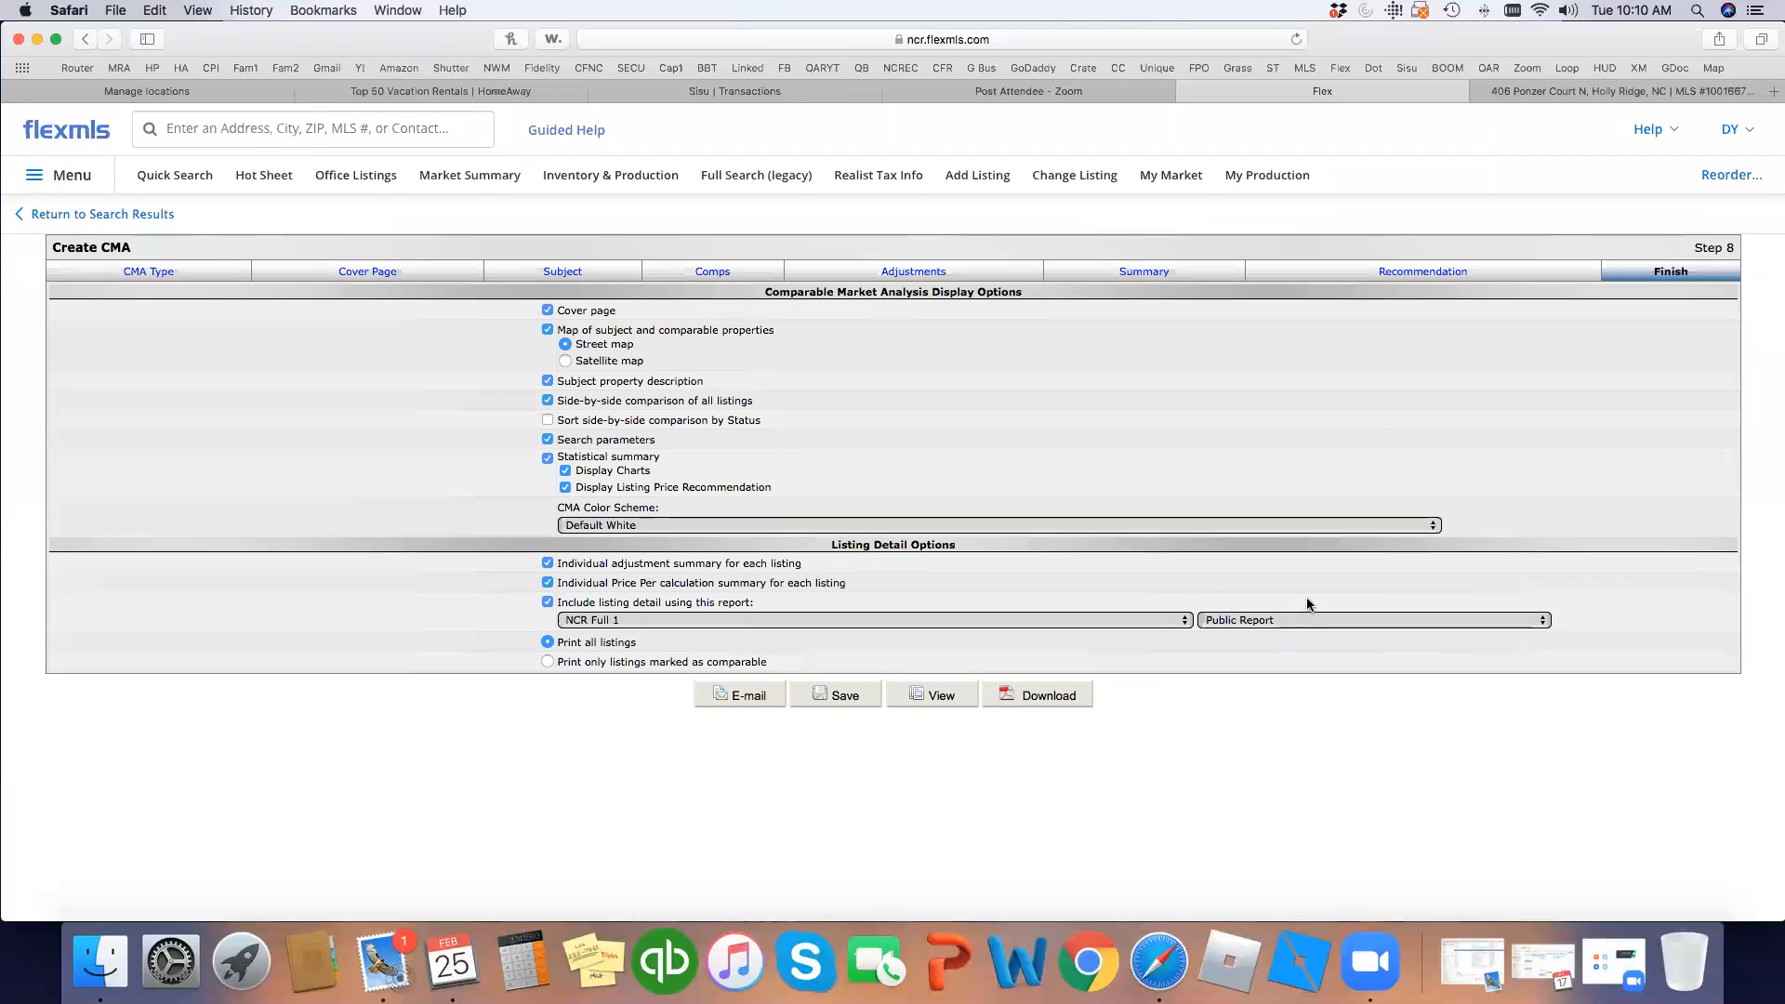
{"action": "left_click", "coordinate": [934, 696]}
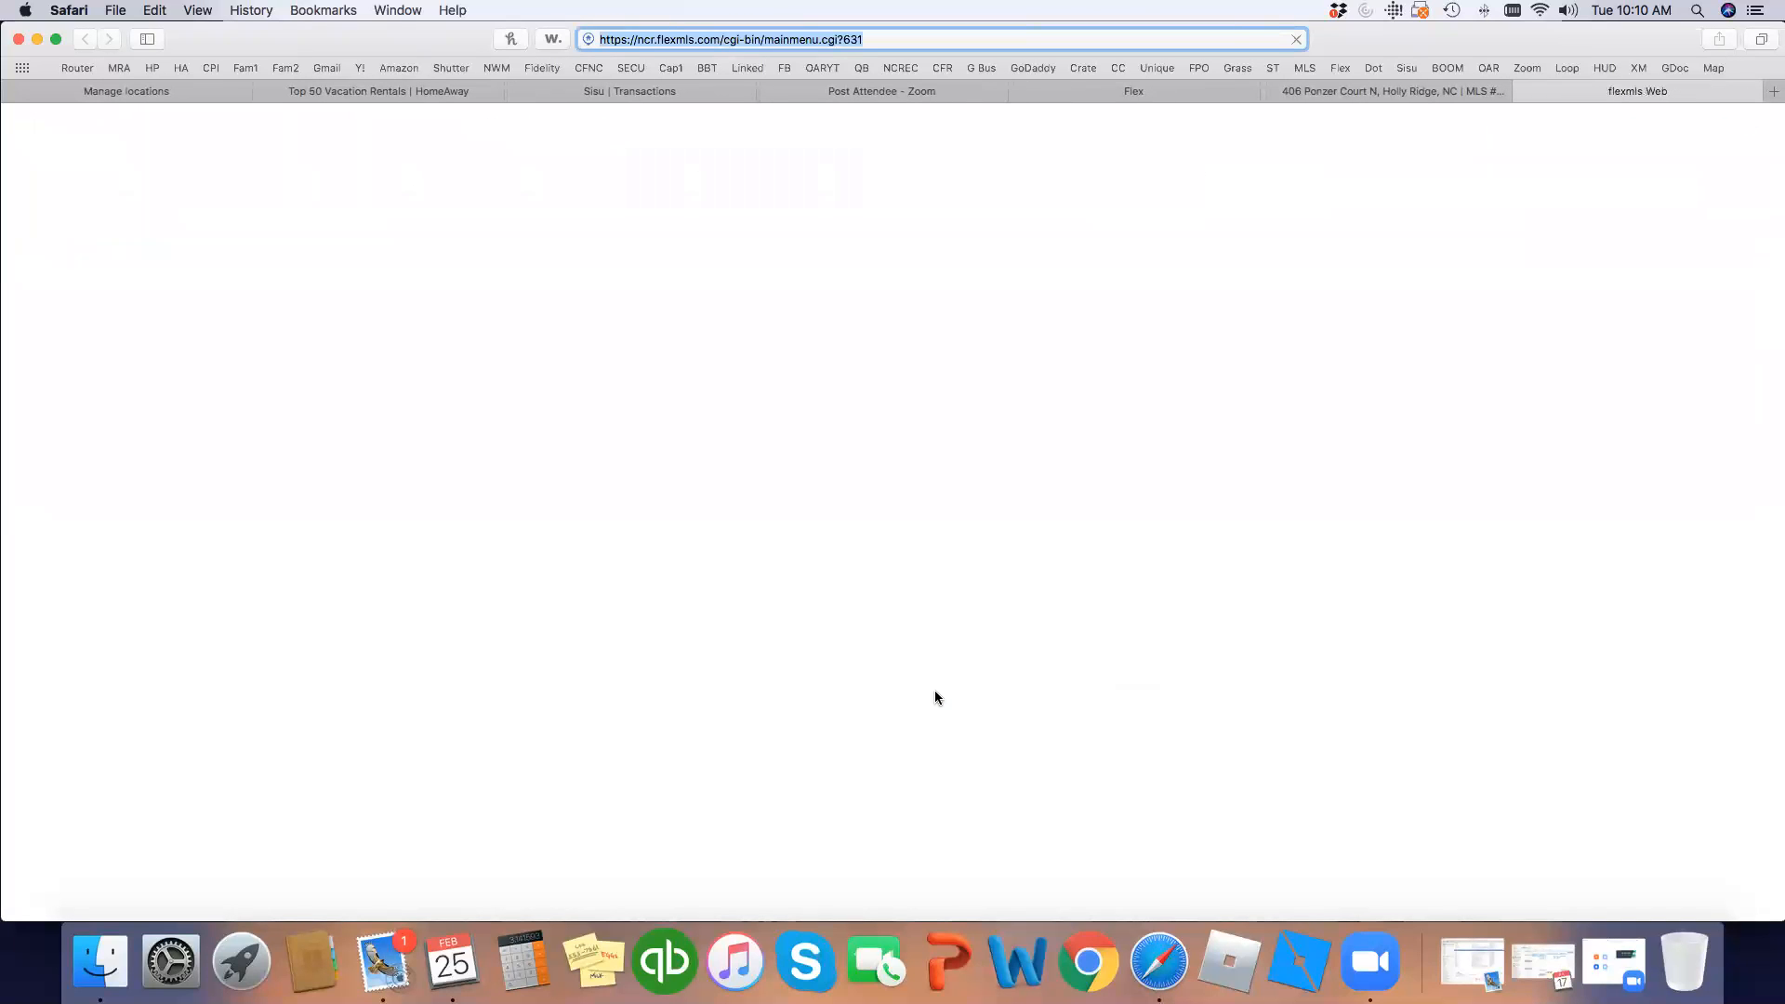
Scroll through the report's map, adjustment grid, Price Analysis charts and closed-listings summary tables.
{"action": "scroll", "coordinate": [614, 571], "scroll_direction": "down", "scroll_amount": 10}
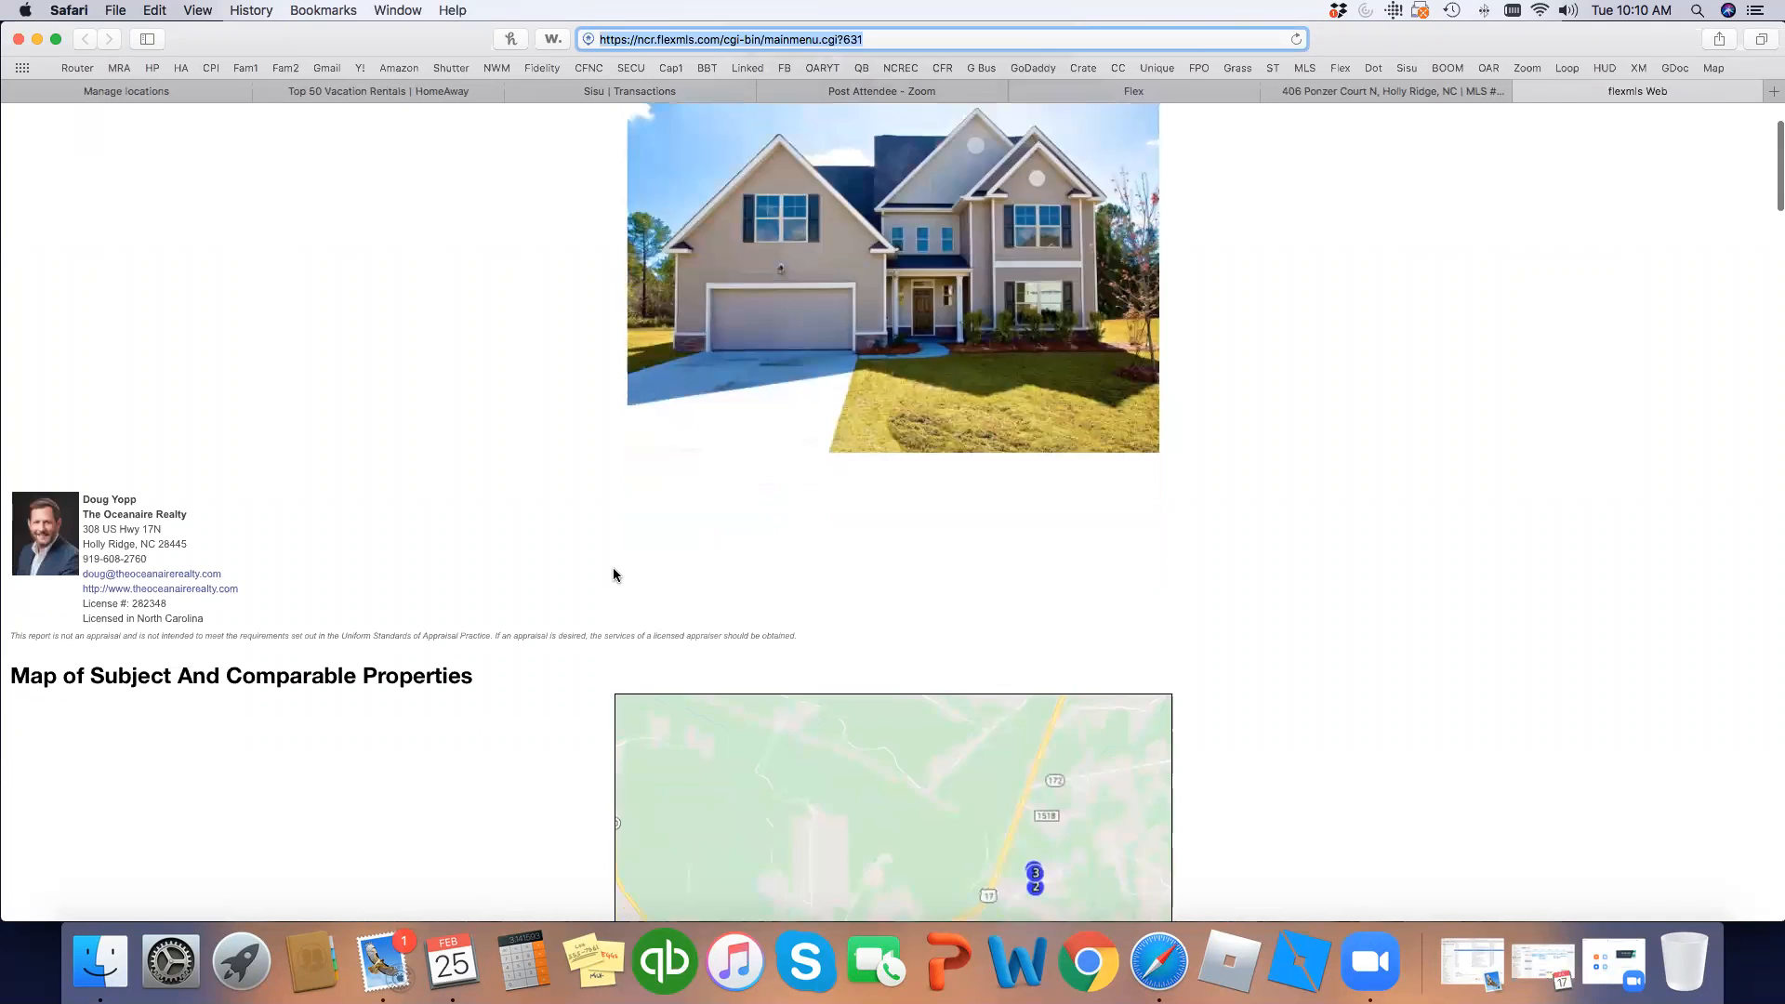
{"action": "scroll", "coordinate": [613, 574], "scroll_direction": "down", "scroll_amount": 5}
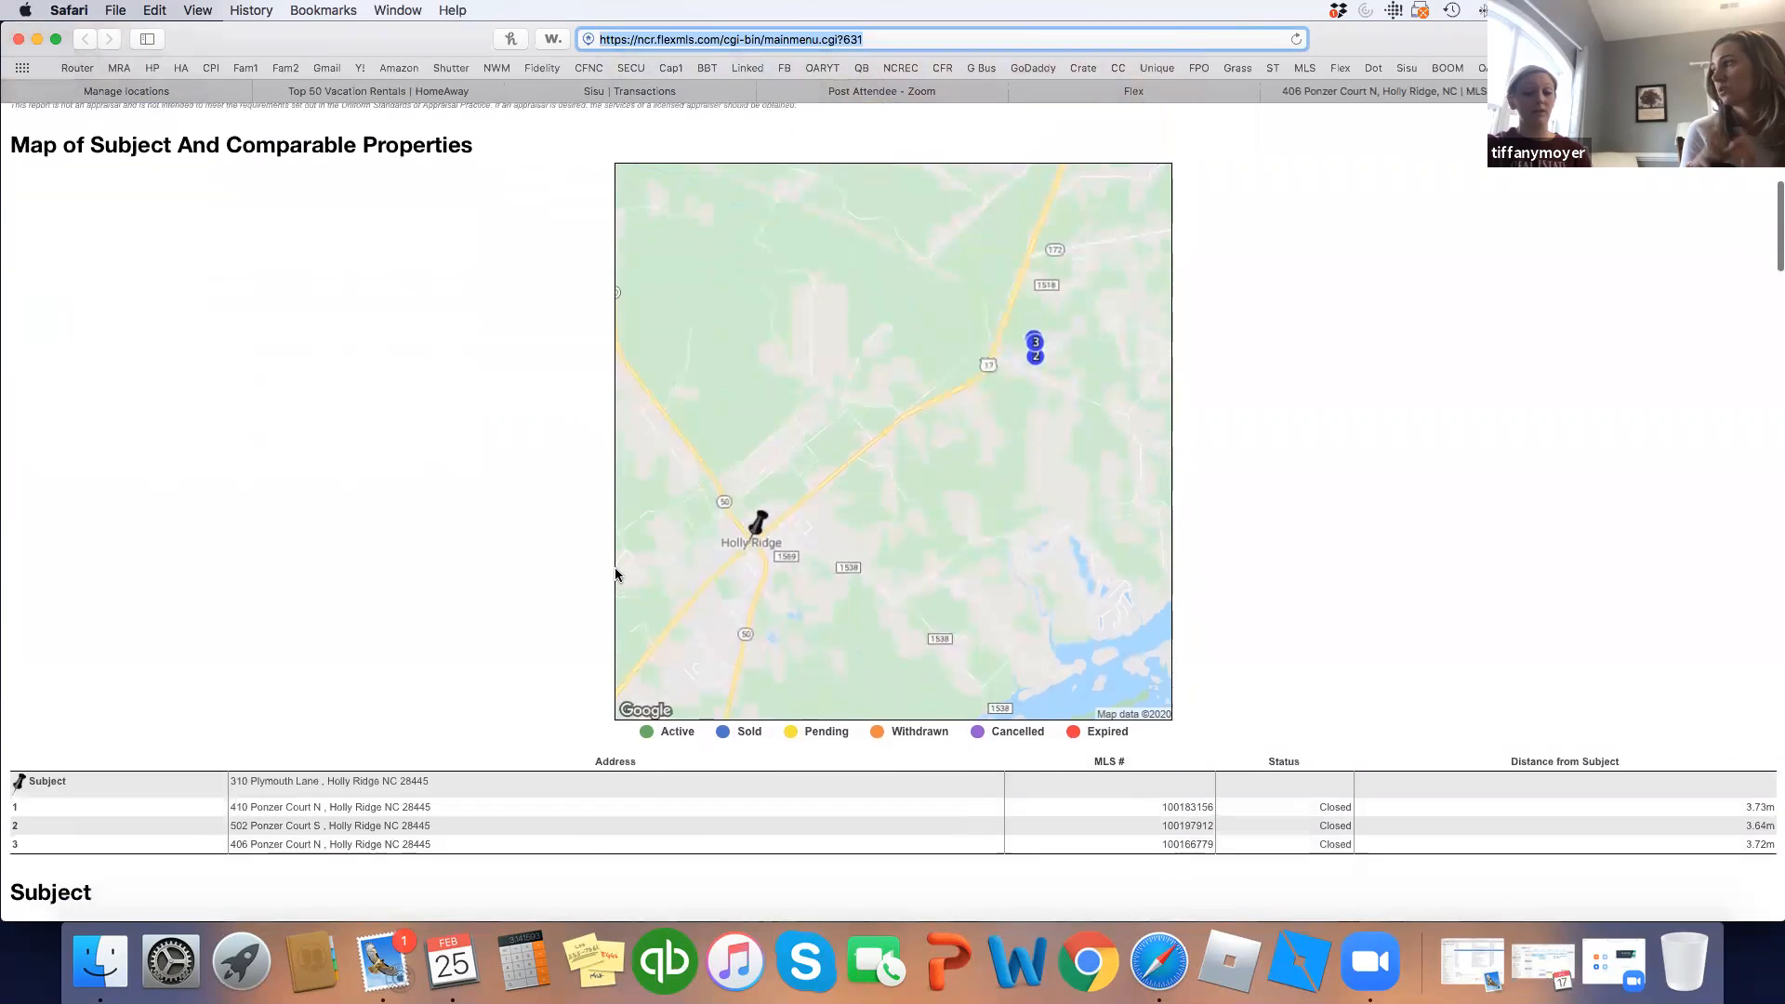
{"action": "scroll", "coordinate": [613, 574], "scroll_direction": "down", "scroll_amount": 2}
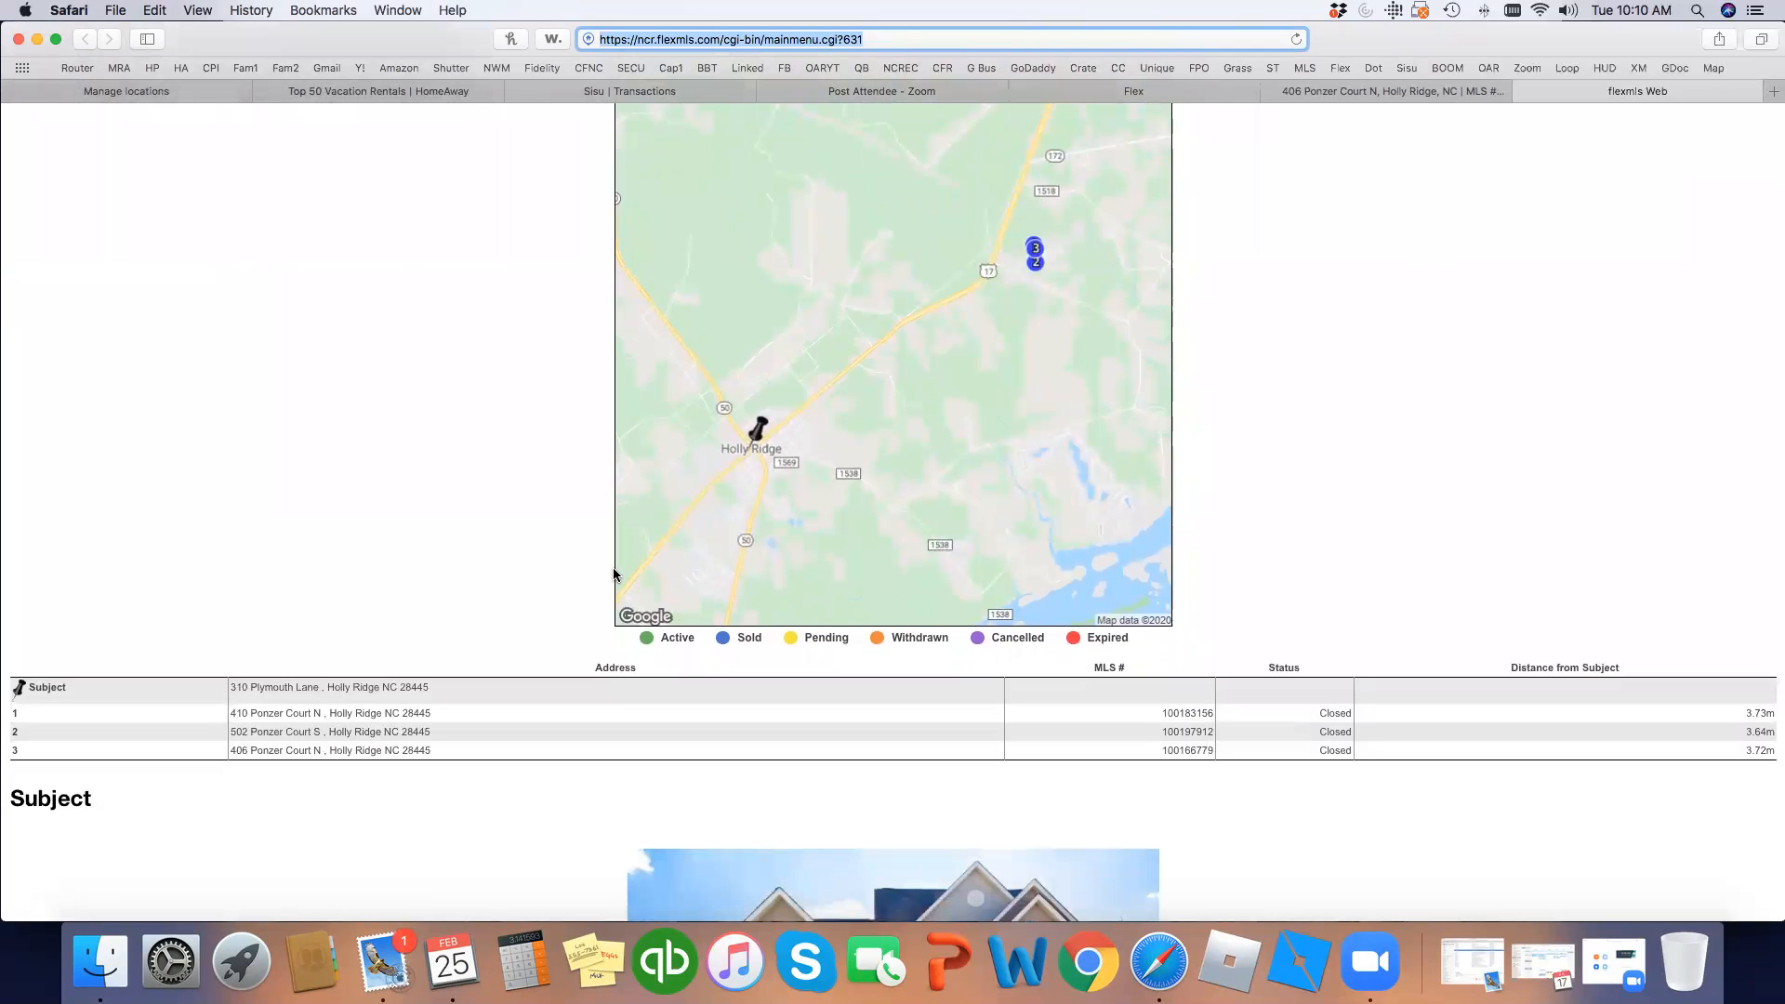
{"action": "scroll", "coordinate": [613, 574], "scroll_direction": "down", "scroll_amount": 3}
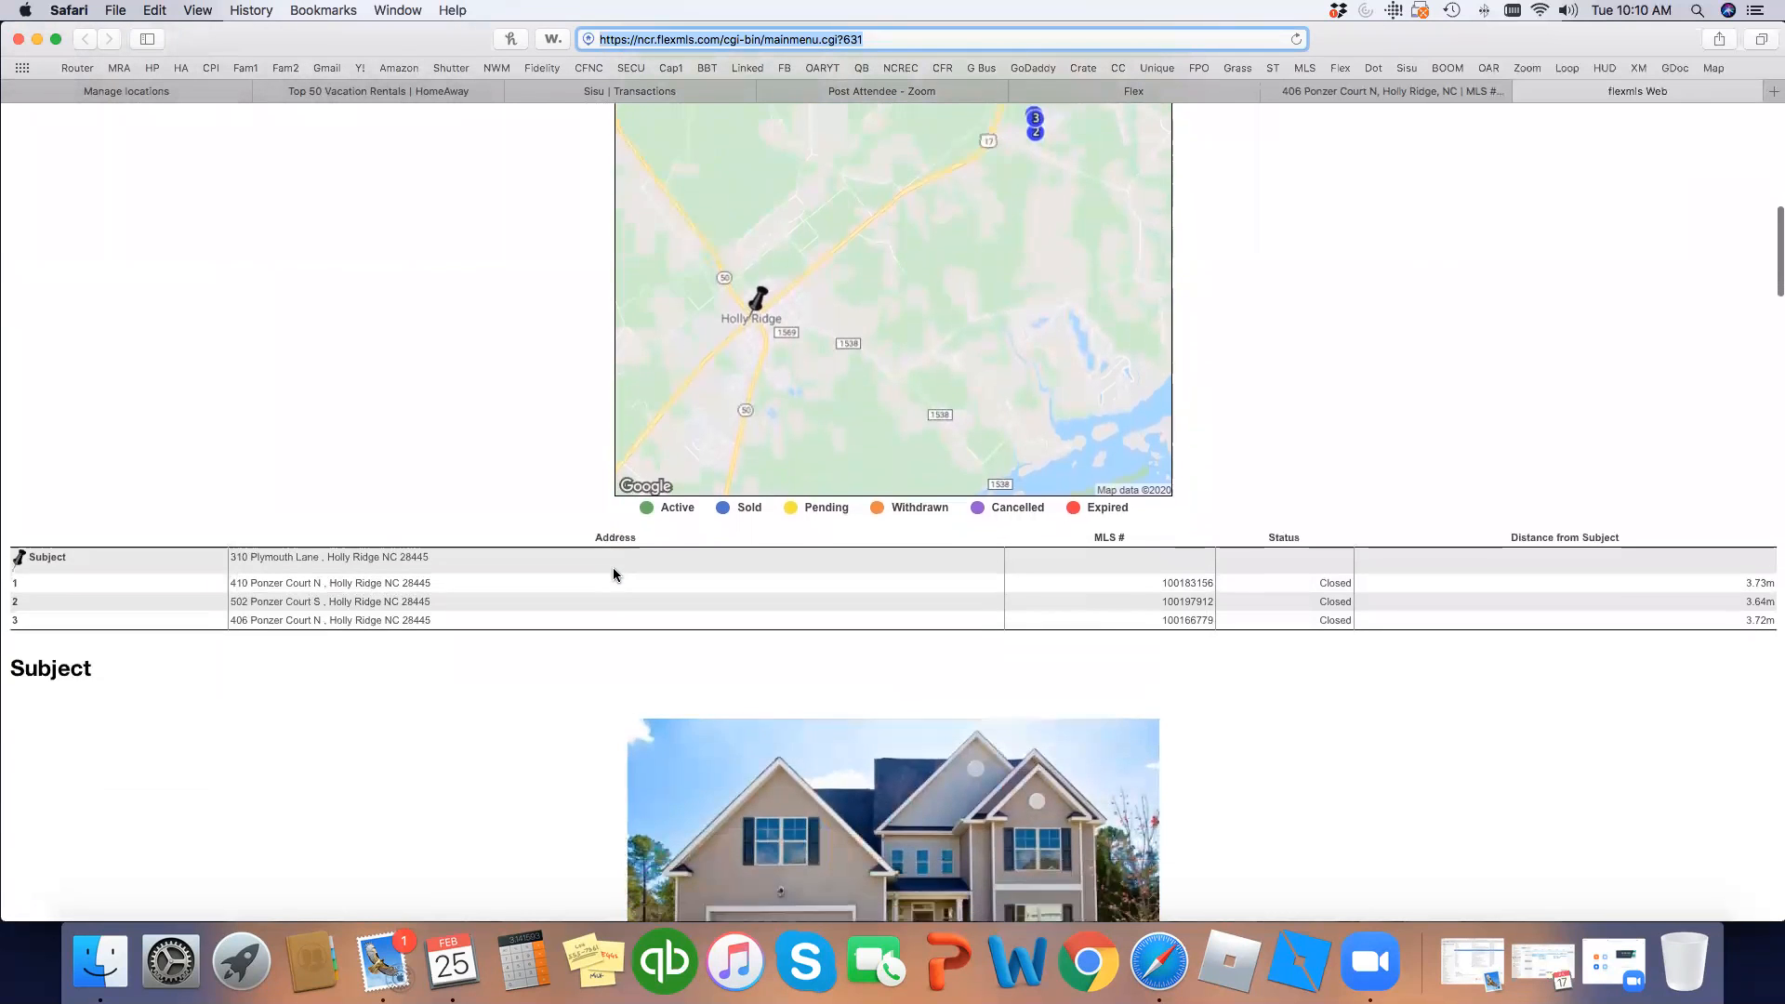
{"action": "scroll", "coordinate": [613, 574], "scroll_direction": "down", "scroll_amount": 15}
{"action": "scroll", "coordinate": [613, 573], "scroll_direction": "down", "scroll_amount": 10}
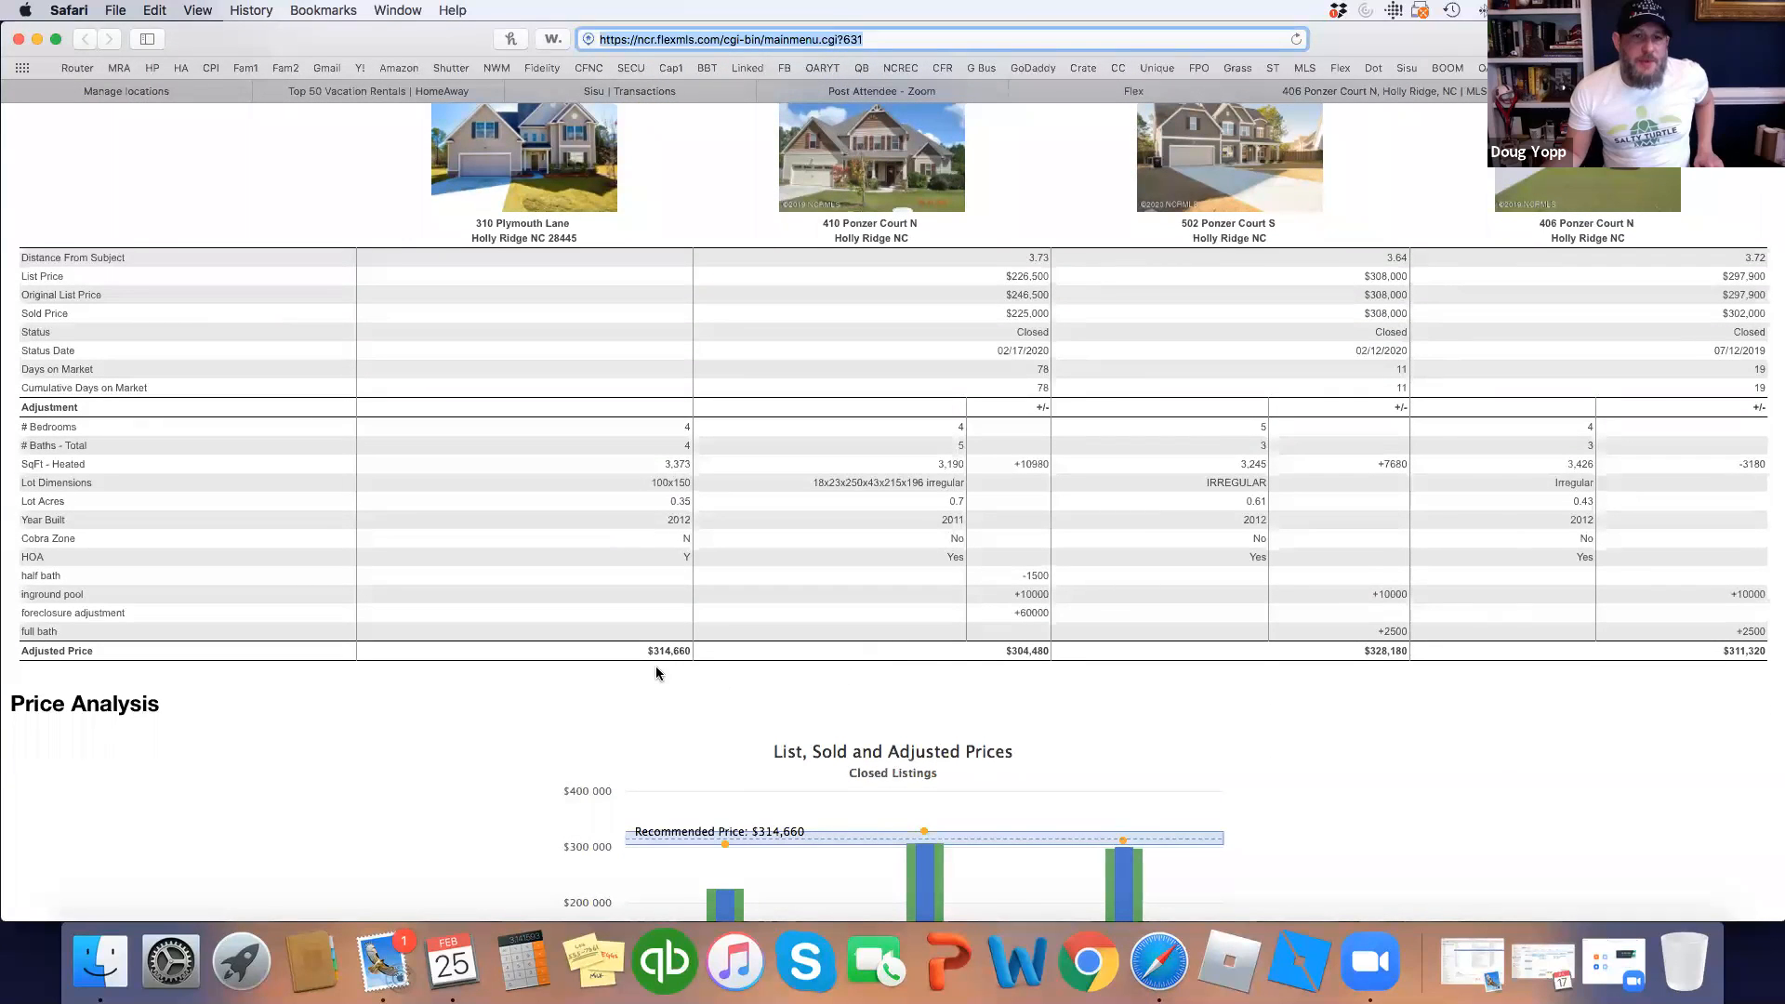
{"action": "scroll", "coordinate": [660, 656], "scroll_direction": "up", "scroll_amount": 1}
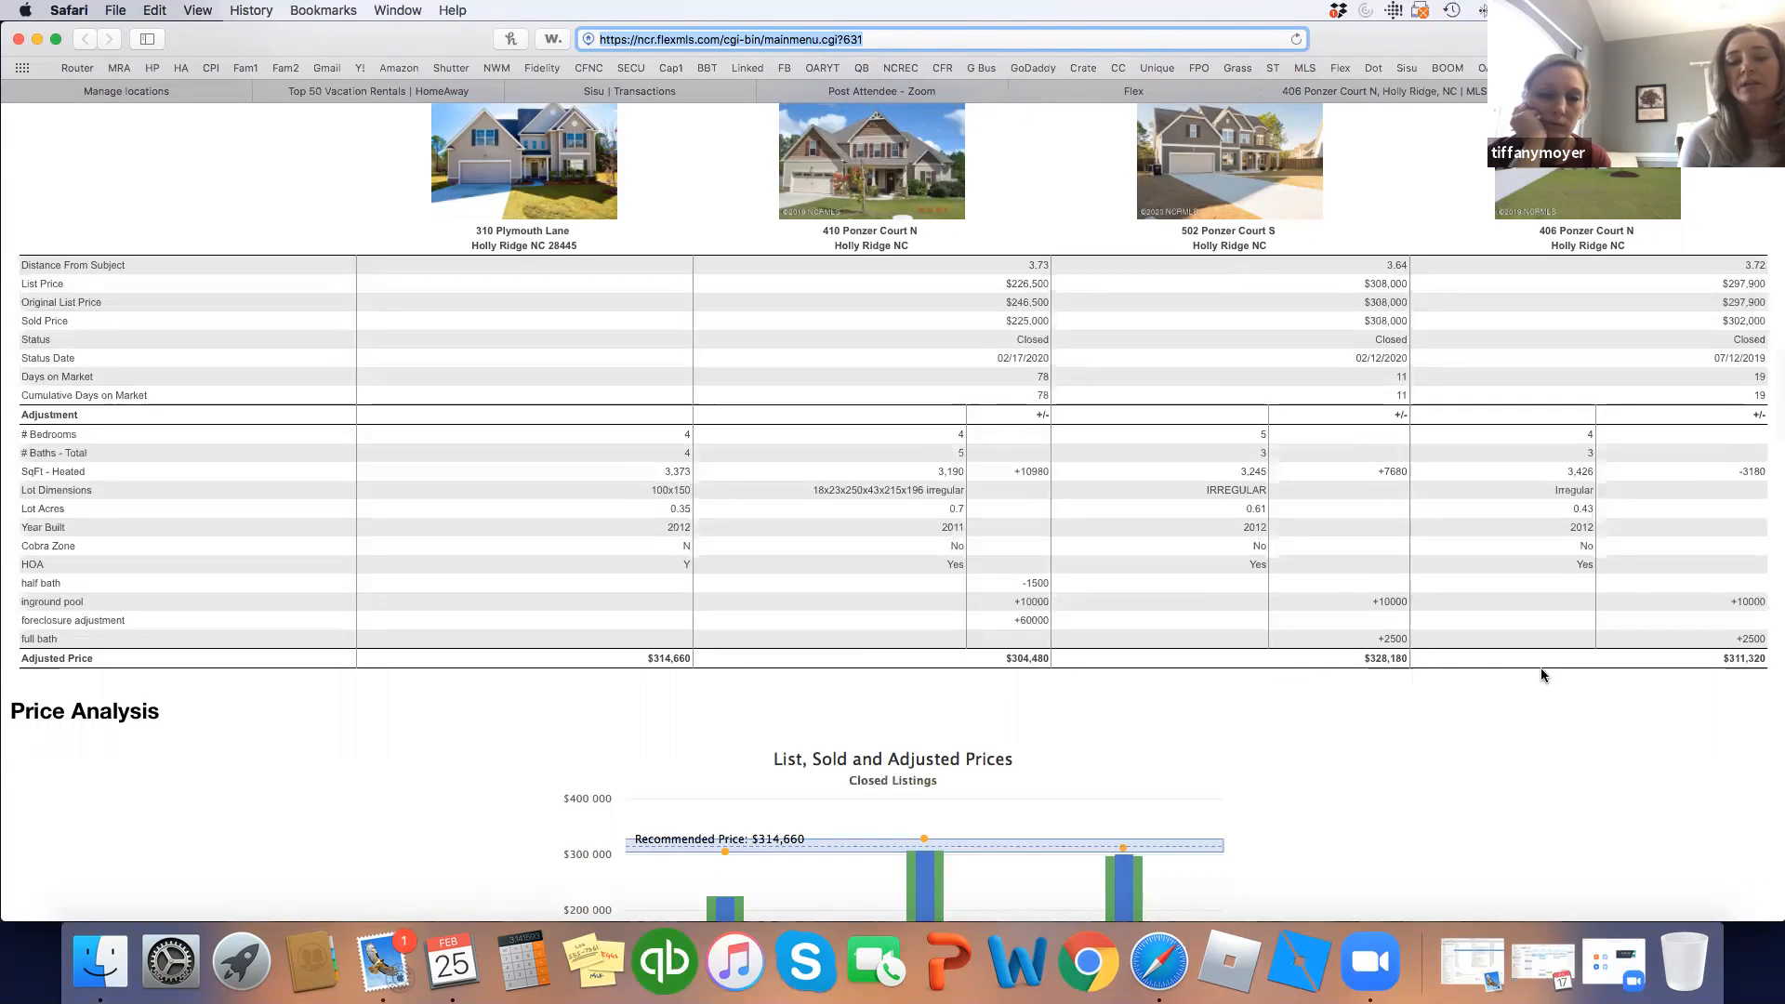
{"action": "scroll", "coordinate": [1541, 669], "scroll_direction": "down", "scroll_amount": 10}
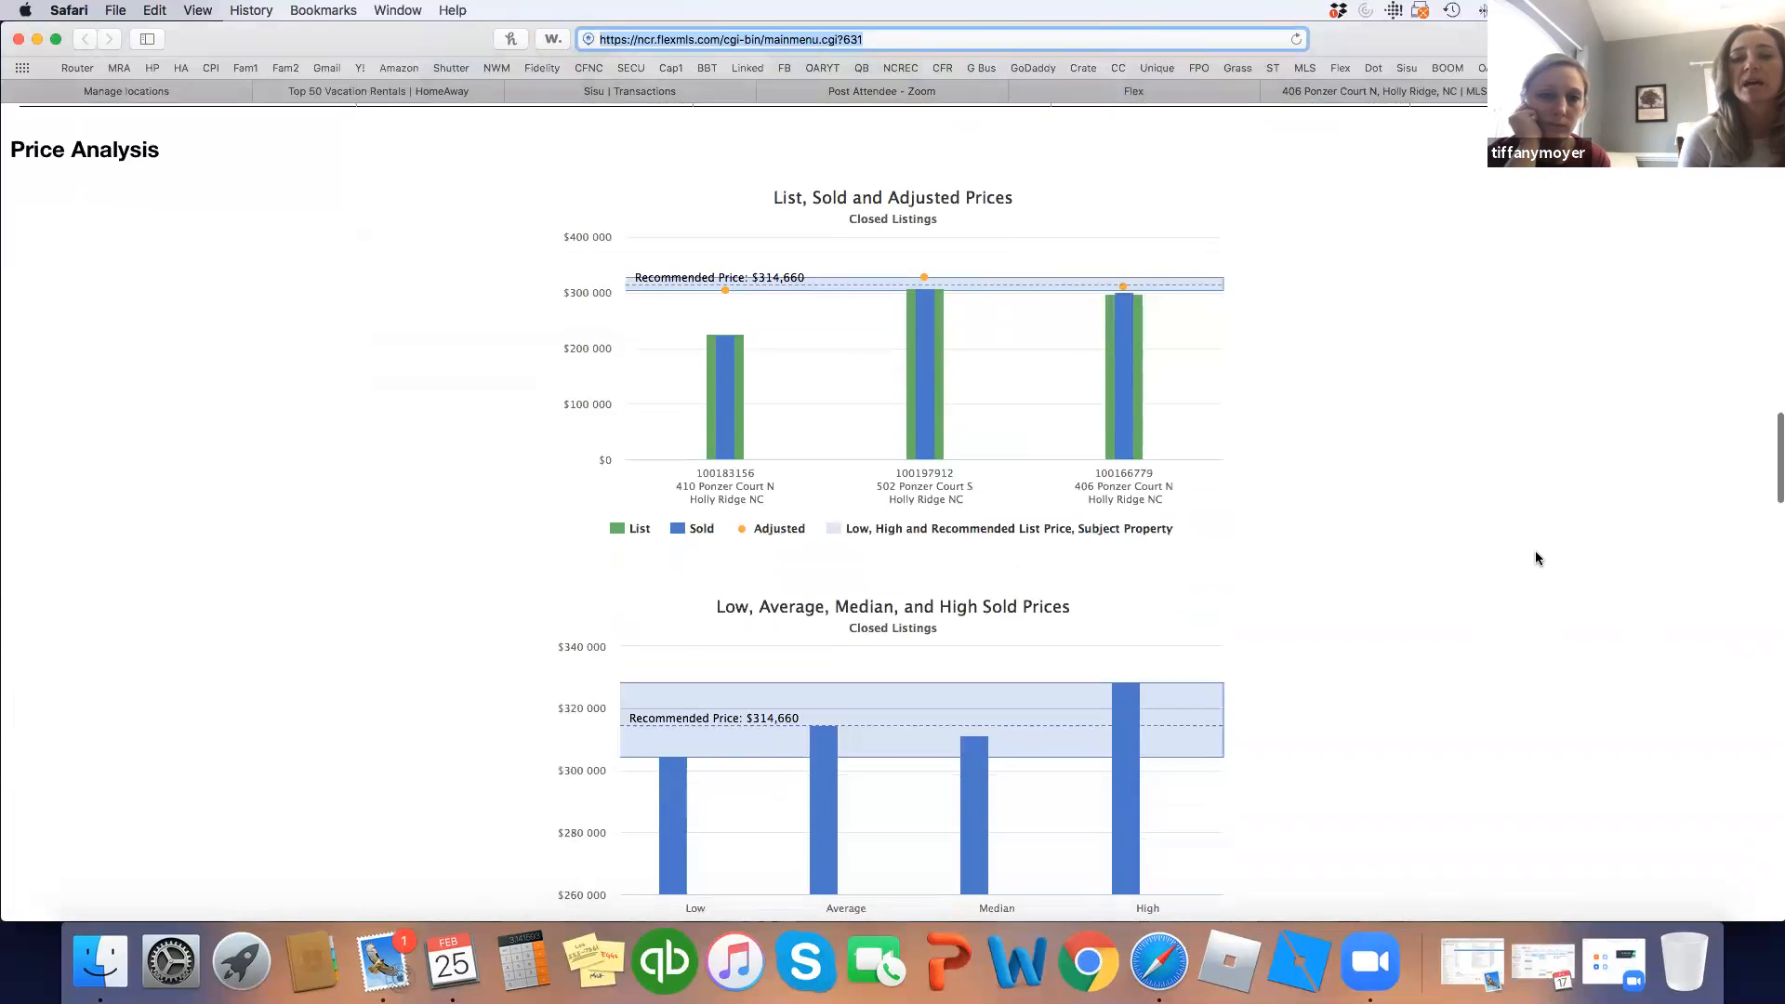
{"action": "scroll", "coordinate": [1527, 550], "scroll_direction": "up", "scroll_amount": 8}
{"action": "scroll", "coordinate": [1526, 548], "scroll_direction": "down", "scroll_amount": 12}
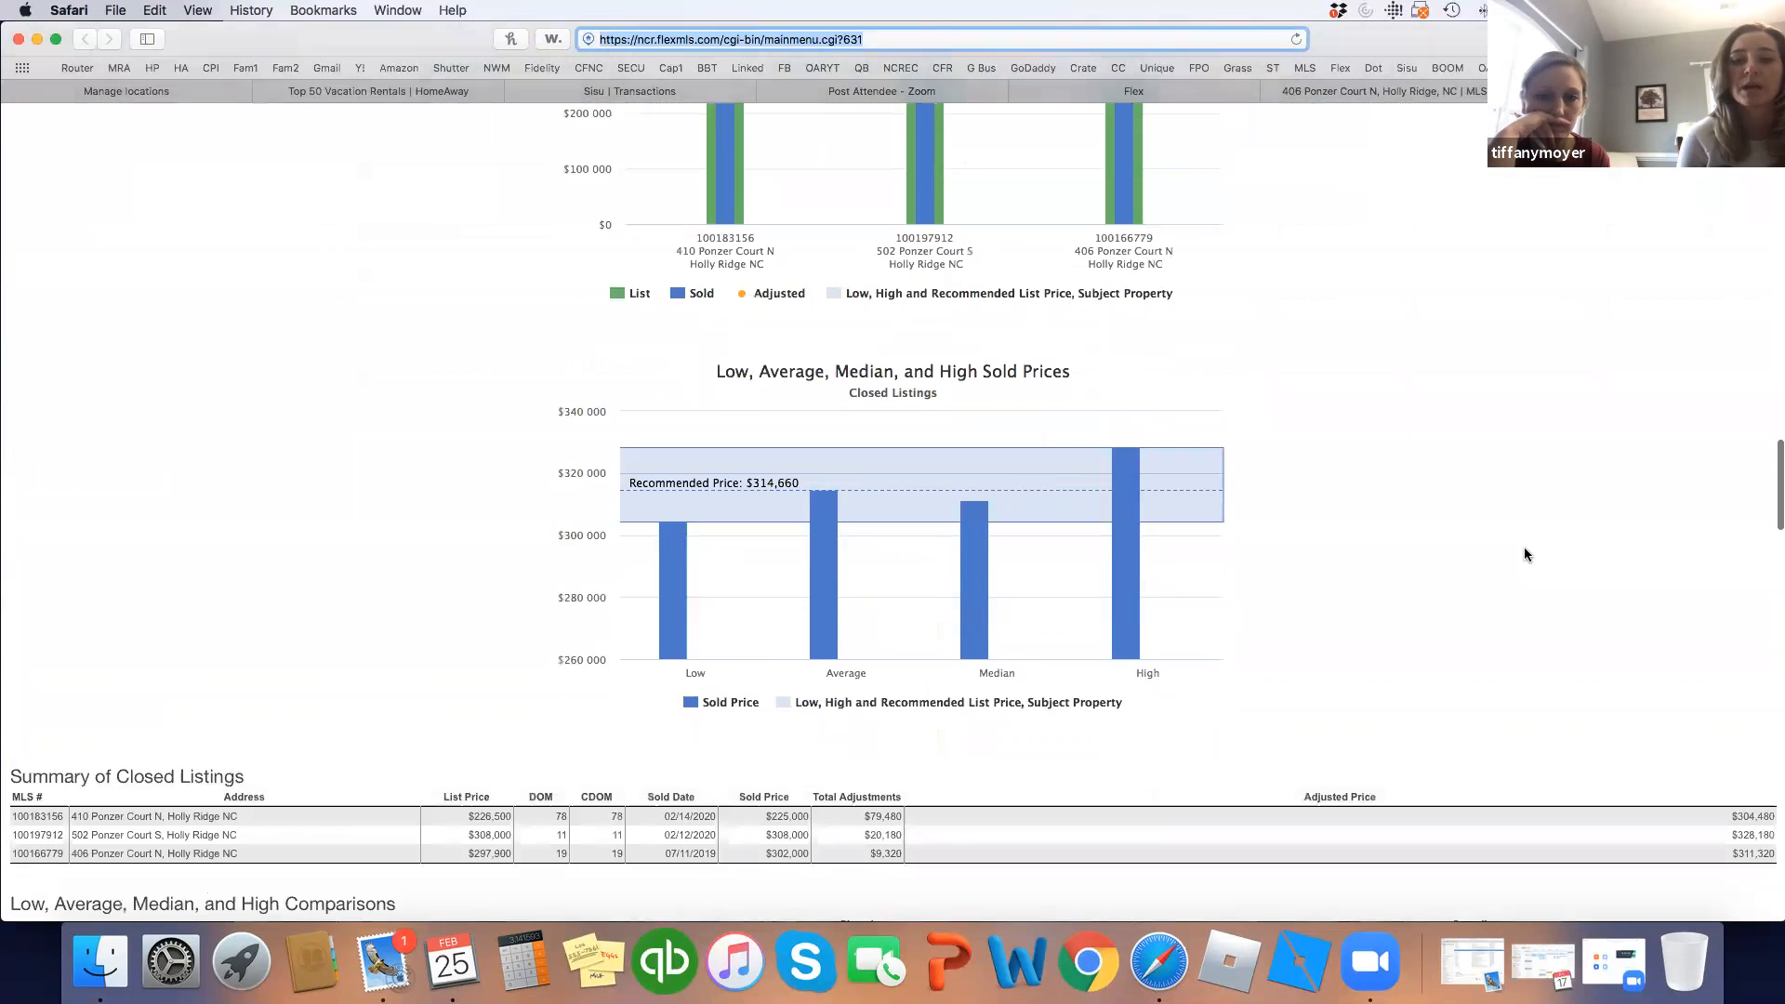
{"action": "scroll", "coordinate": [1525, 555], "scroll_direction": "down", "scroll_amount": 5}
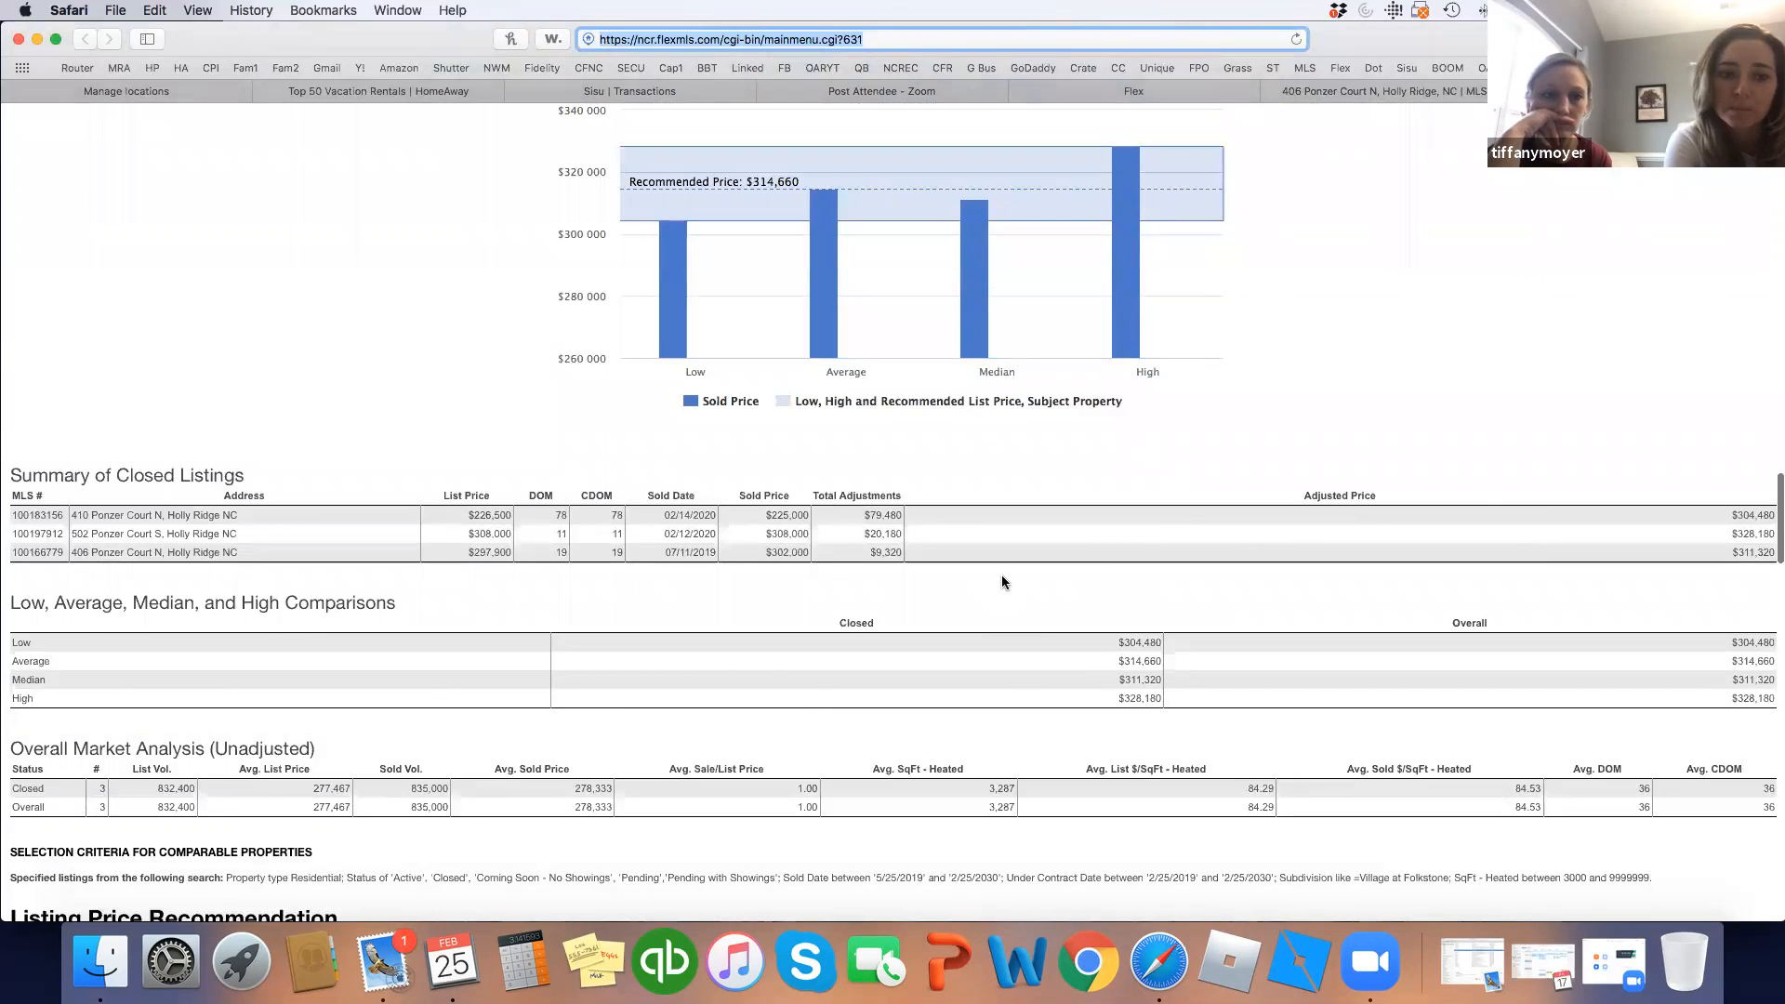
{"action": "scroll", "coordinate": [1003, 582], "scroll_direction": "down", "scroll_amount": 3}
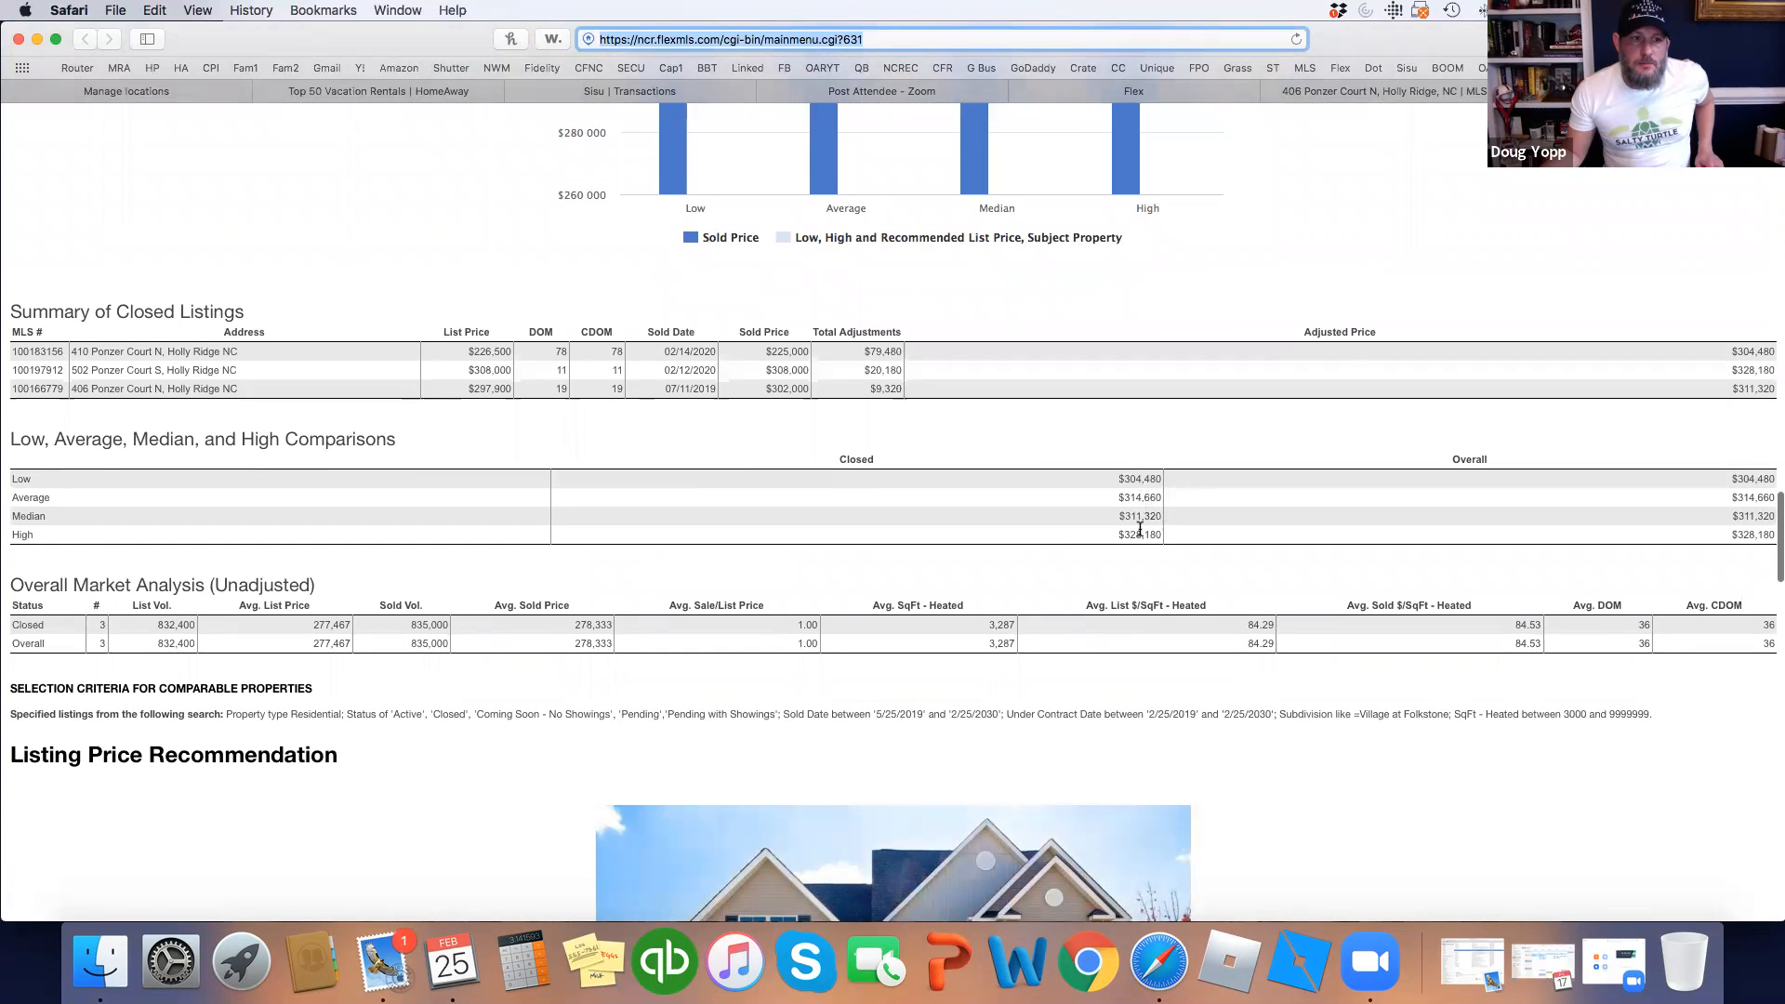
{"action": "scroll", "coordinate": [1146, 555], "scroll_direction": "down", "scroll_amount": 1}
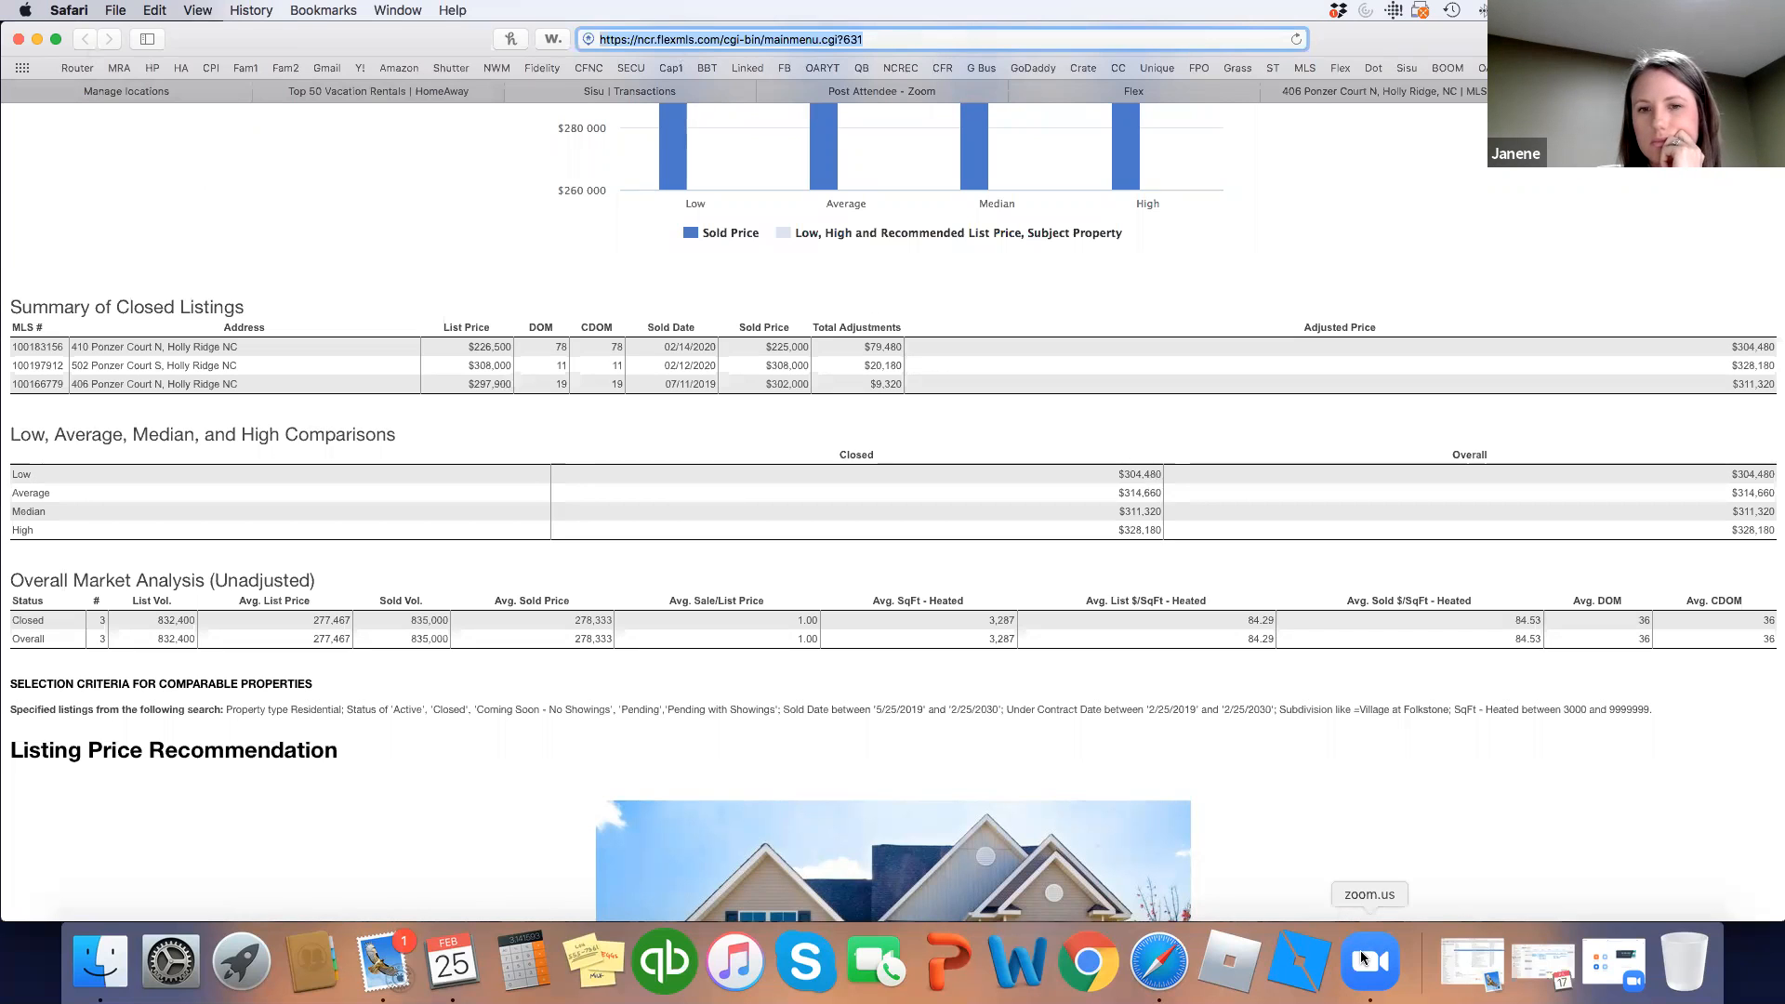
{"action": "left_click", "coordinate": [1168, 647]}
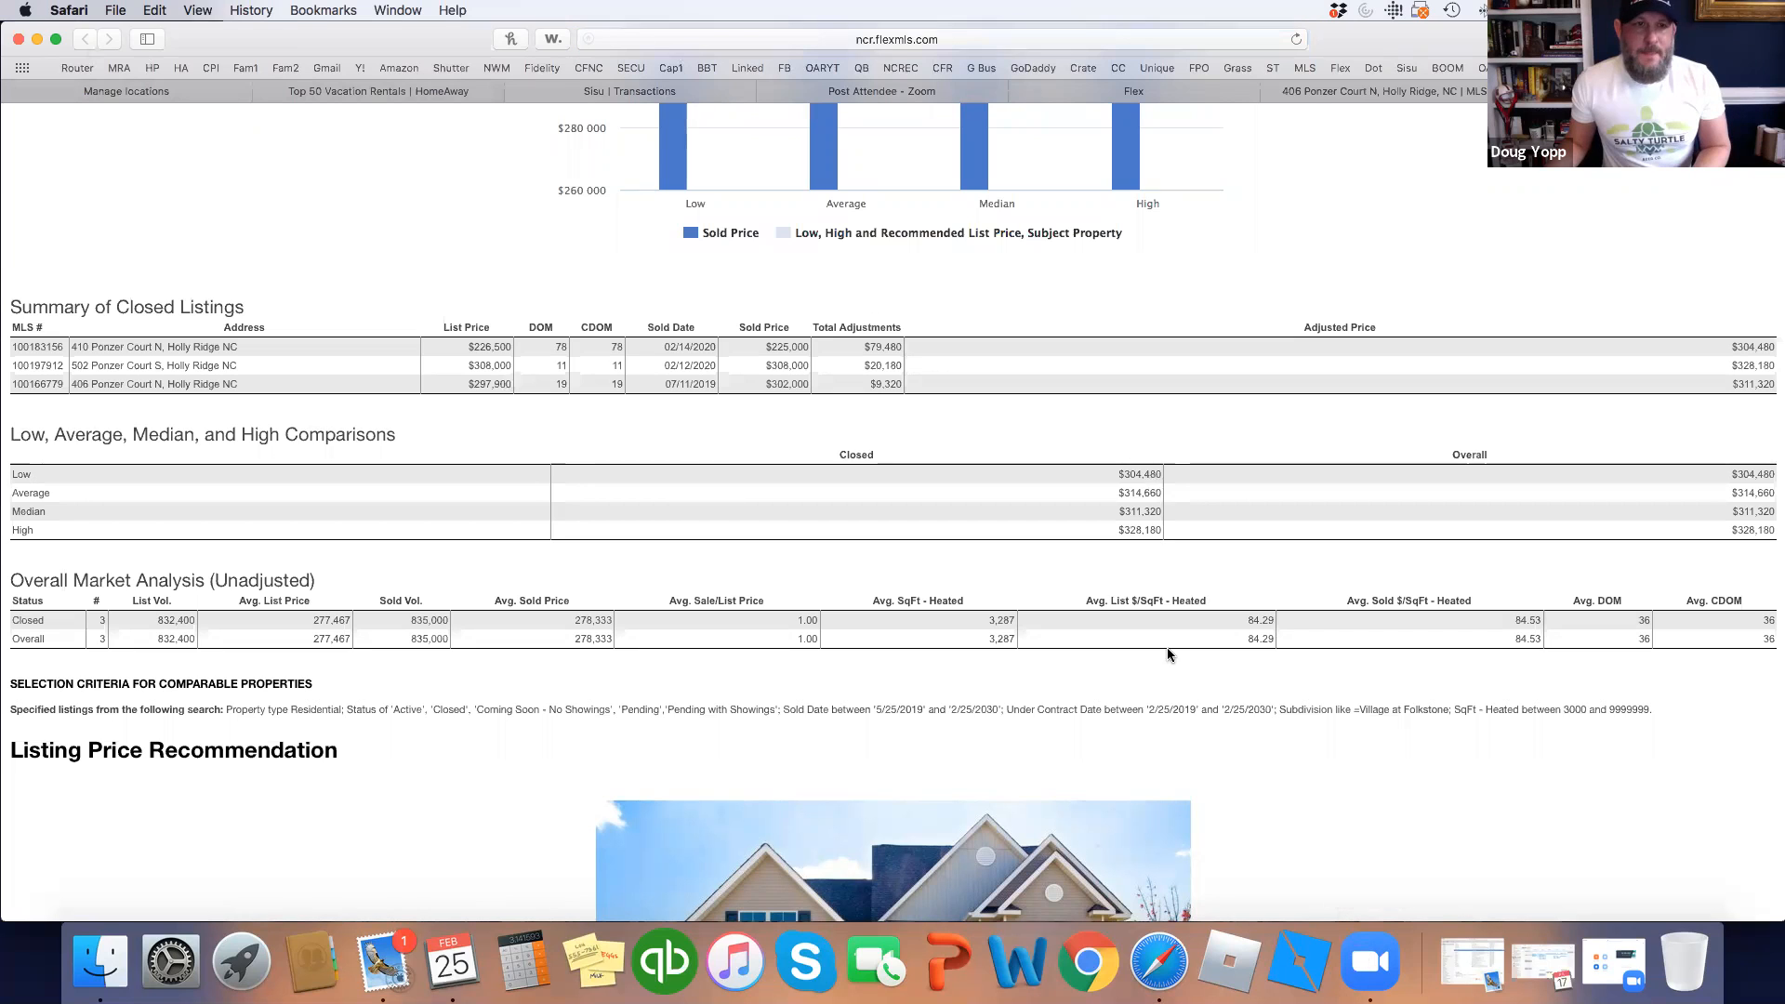
Bring the Zoom meeting forward and choose Stop Recording from its Meeting menu.
{"action": "right_click", "coordinate": [1363, 963]}
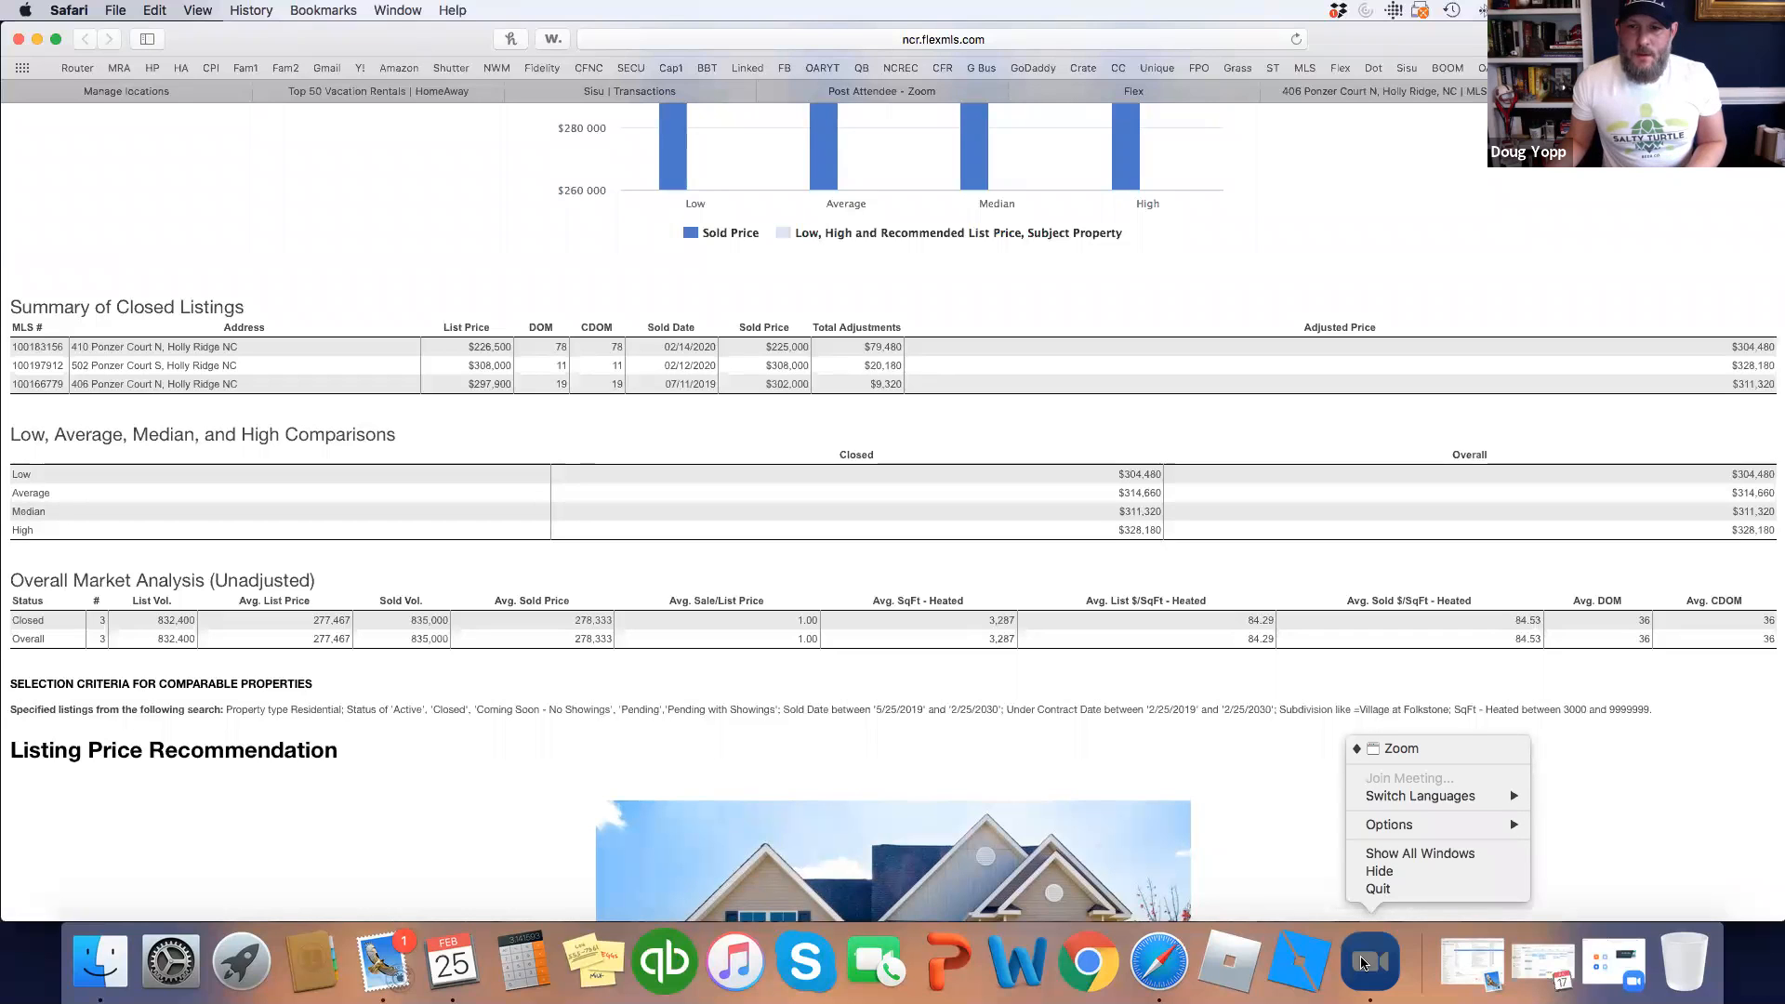
{"action": "left_click", "coordinate": [1366, 965]}
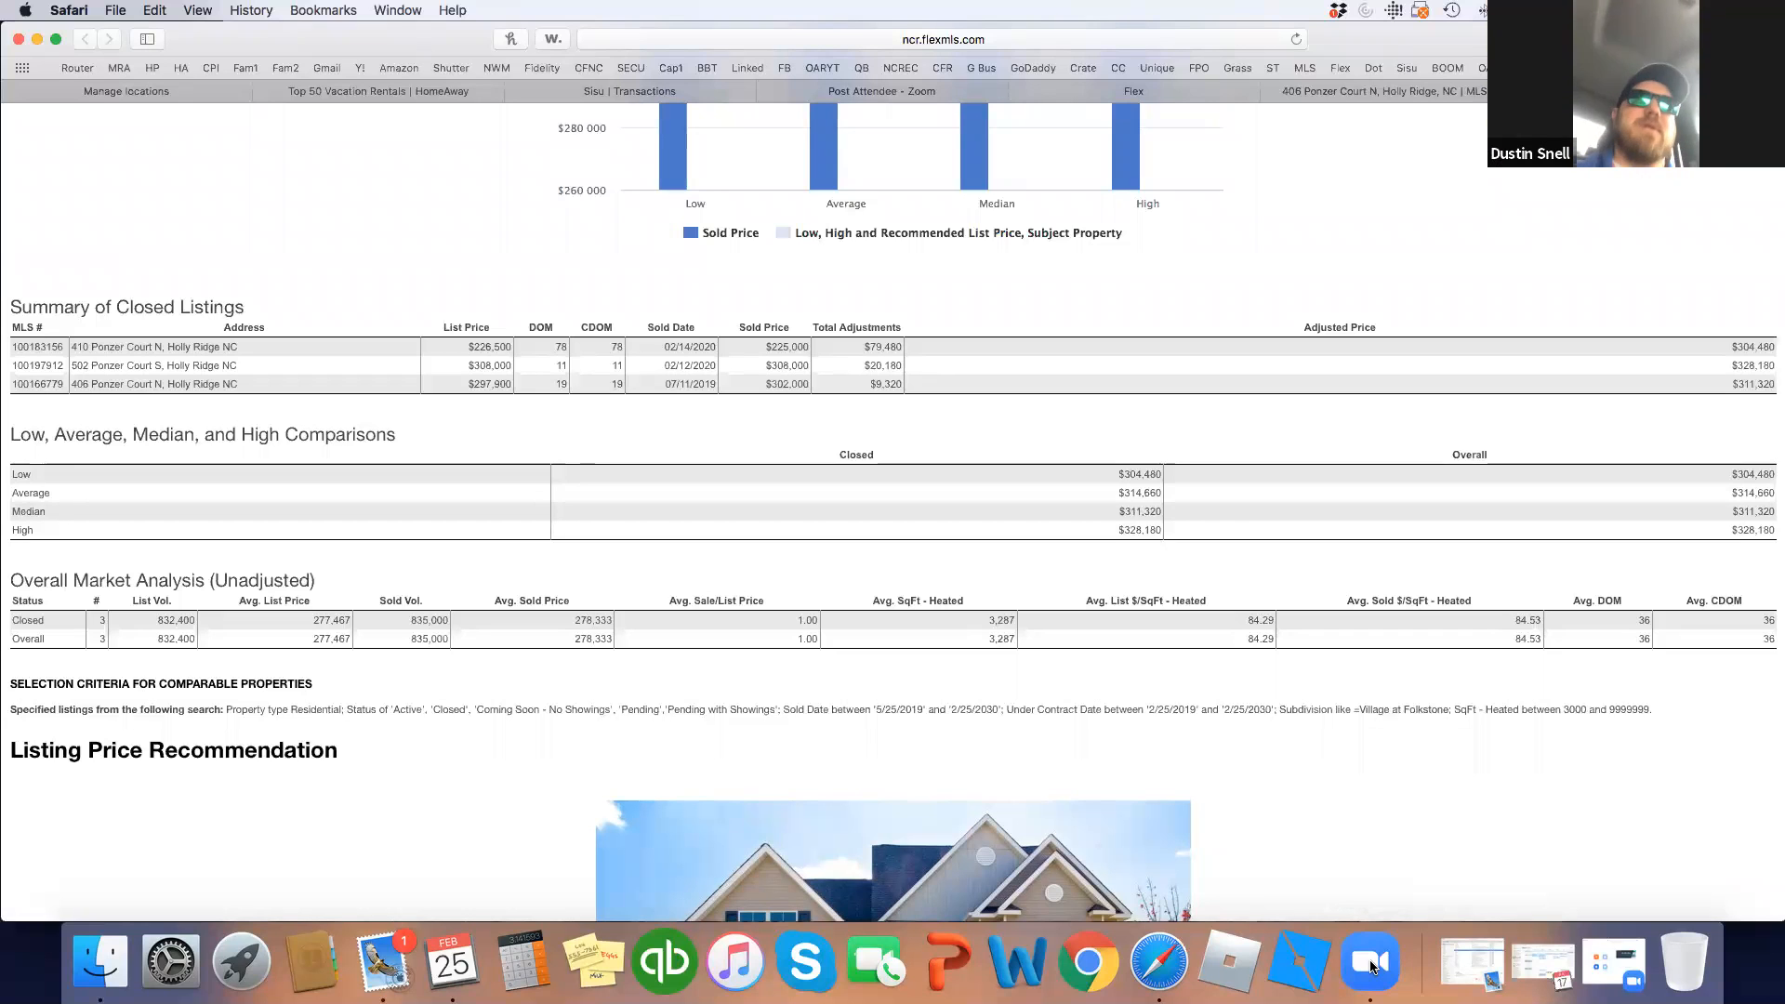
{"action": "left_click", "coordinate": [1371, 965]}
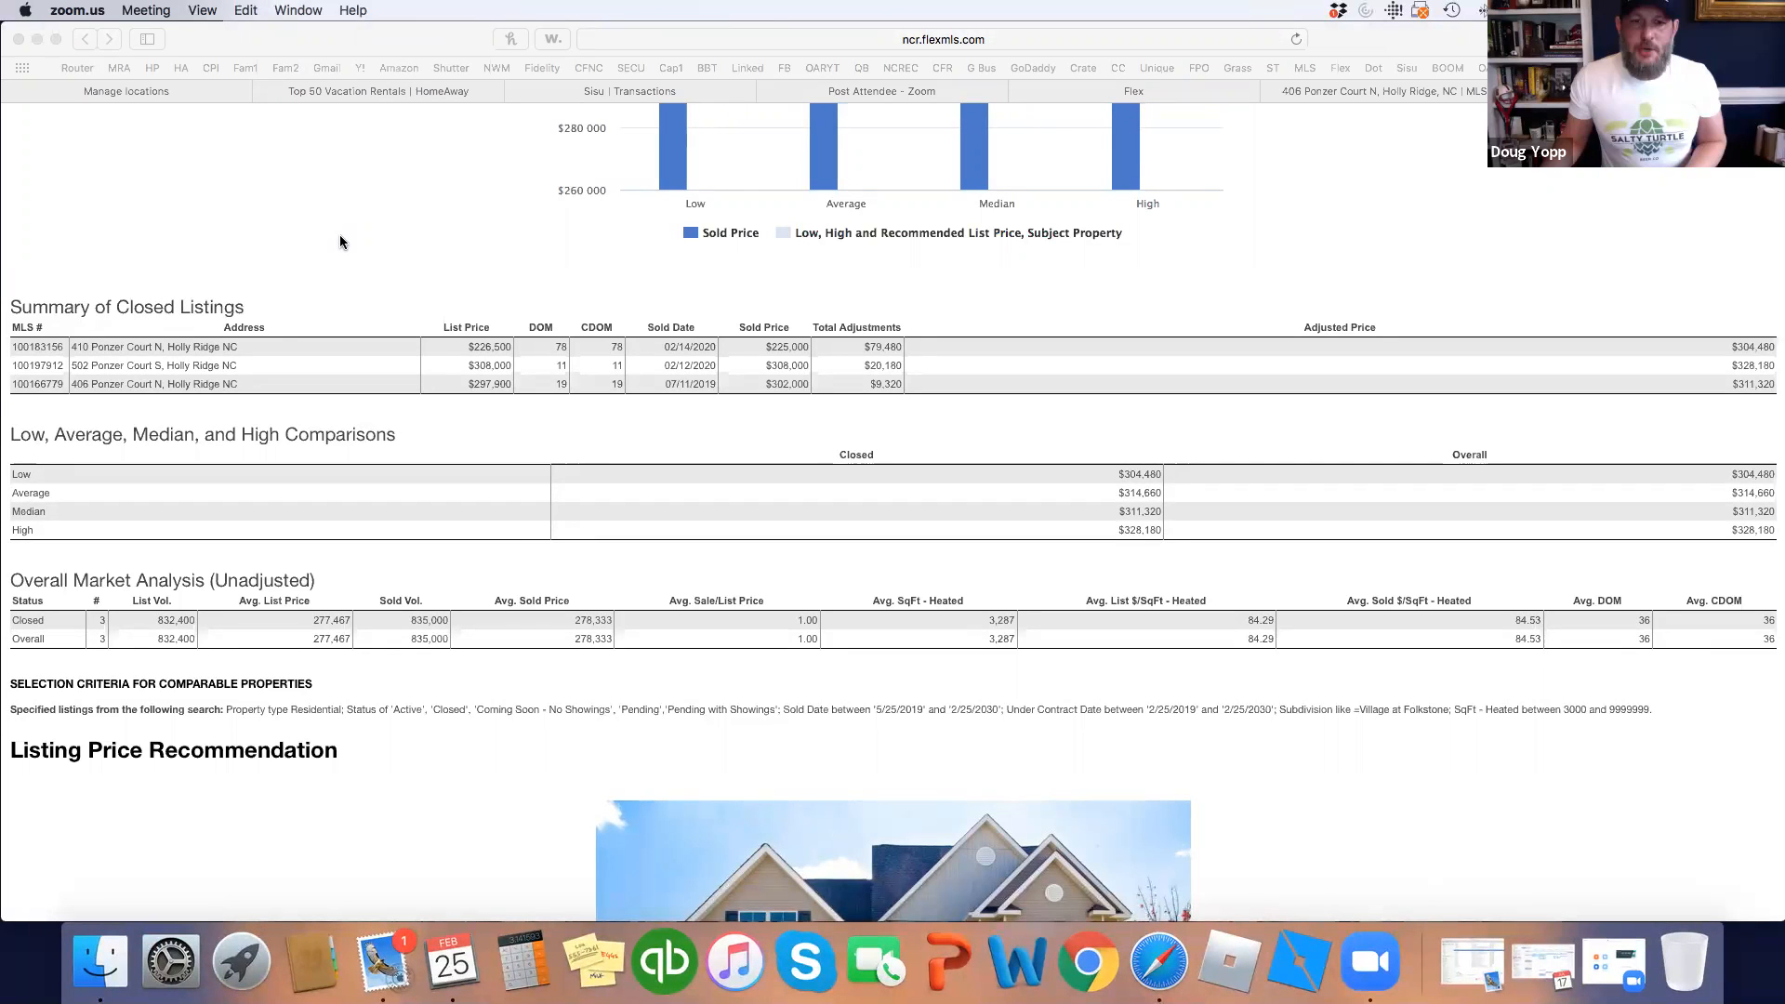
{"action": "left_click", "coordinate": [146, 11]}
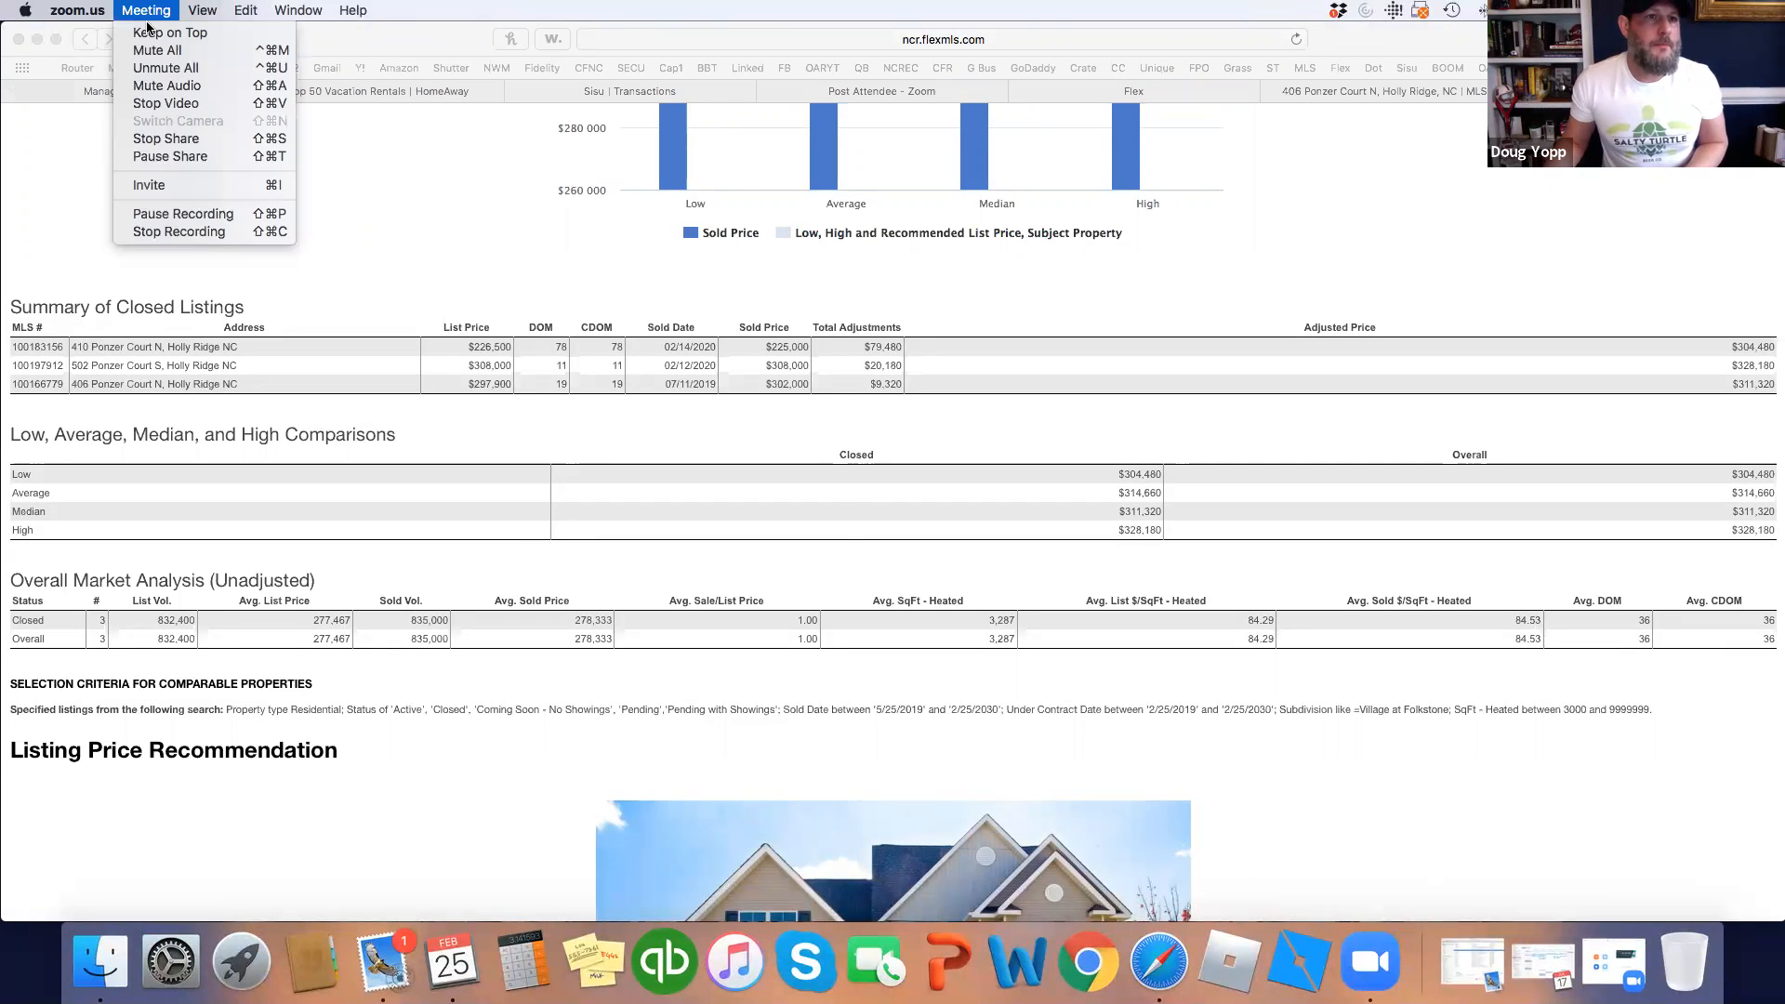
{"action": "left_click", "coordinate": [204, 234]}
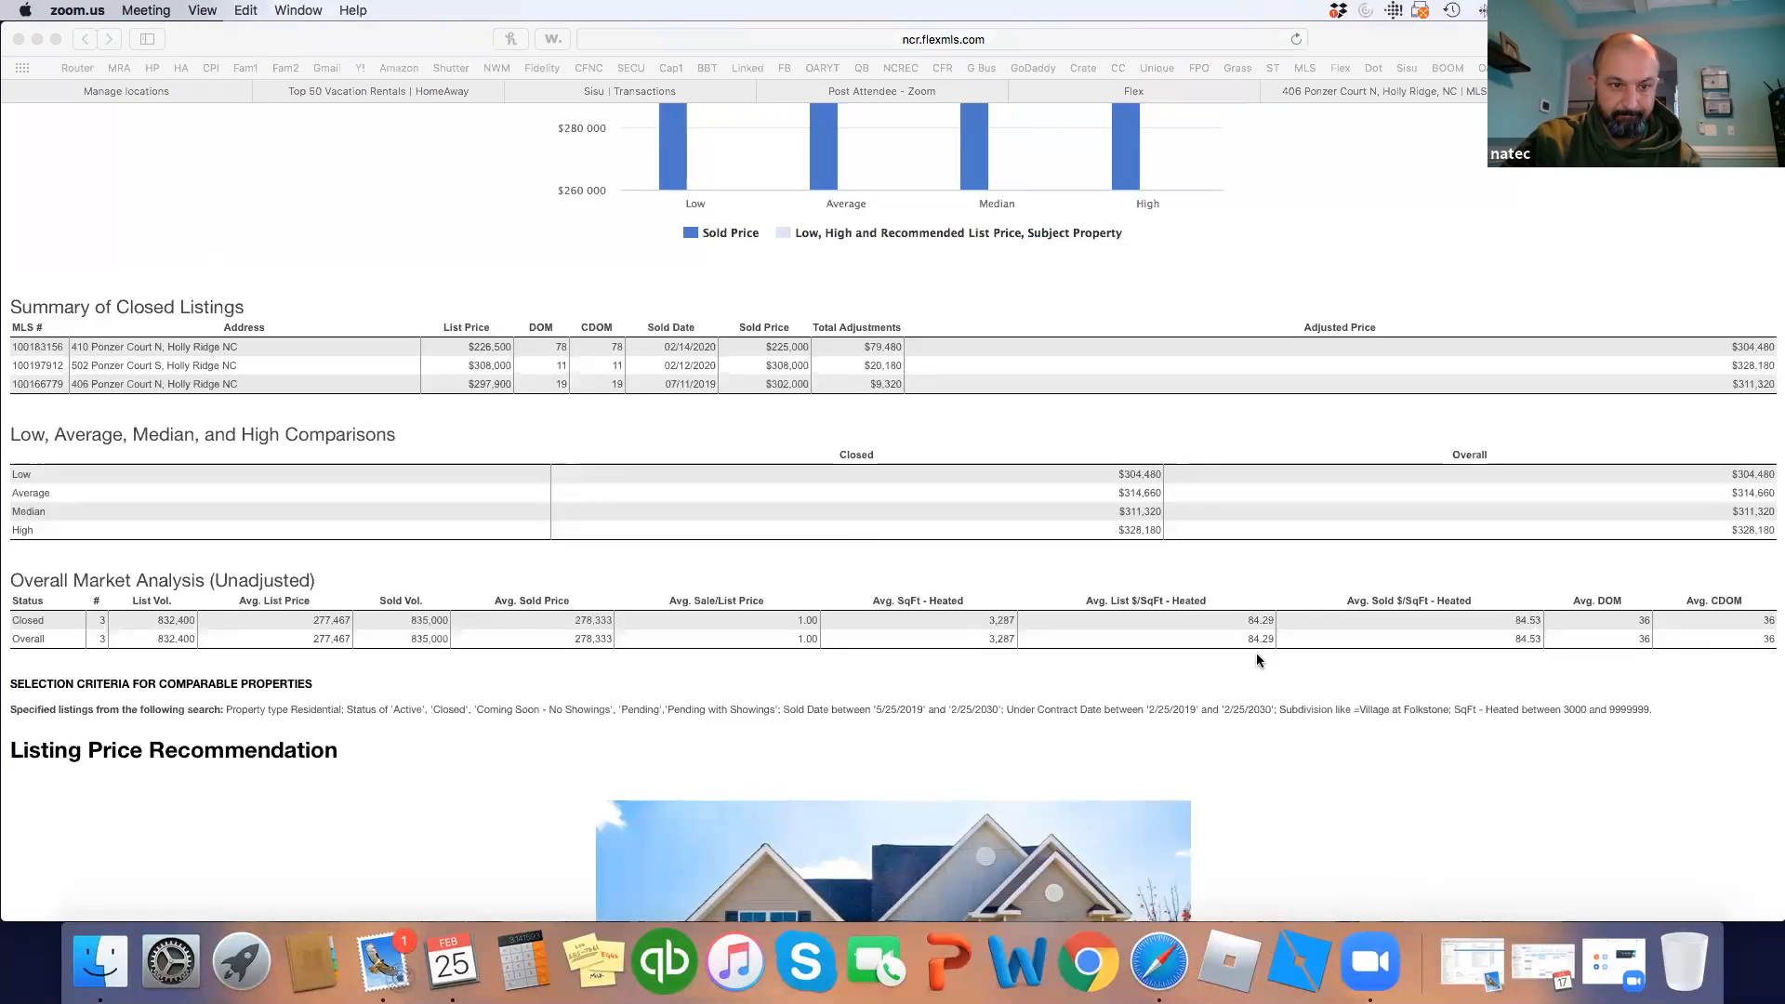